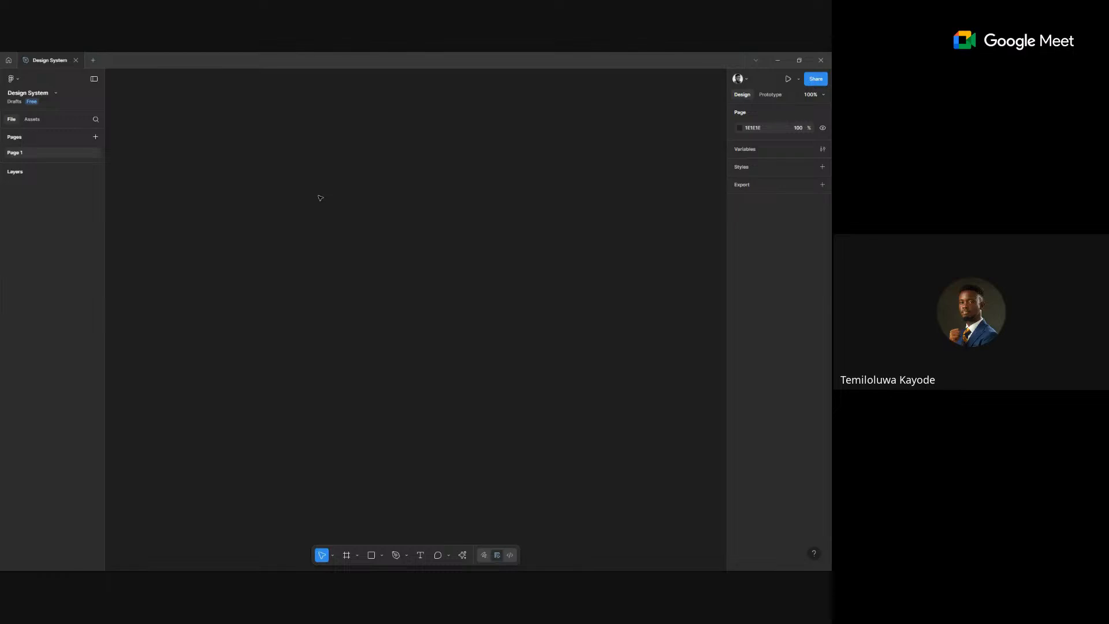
- Search the Community templates and tools for "lucid"
click(9, 60)
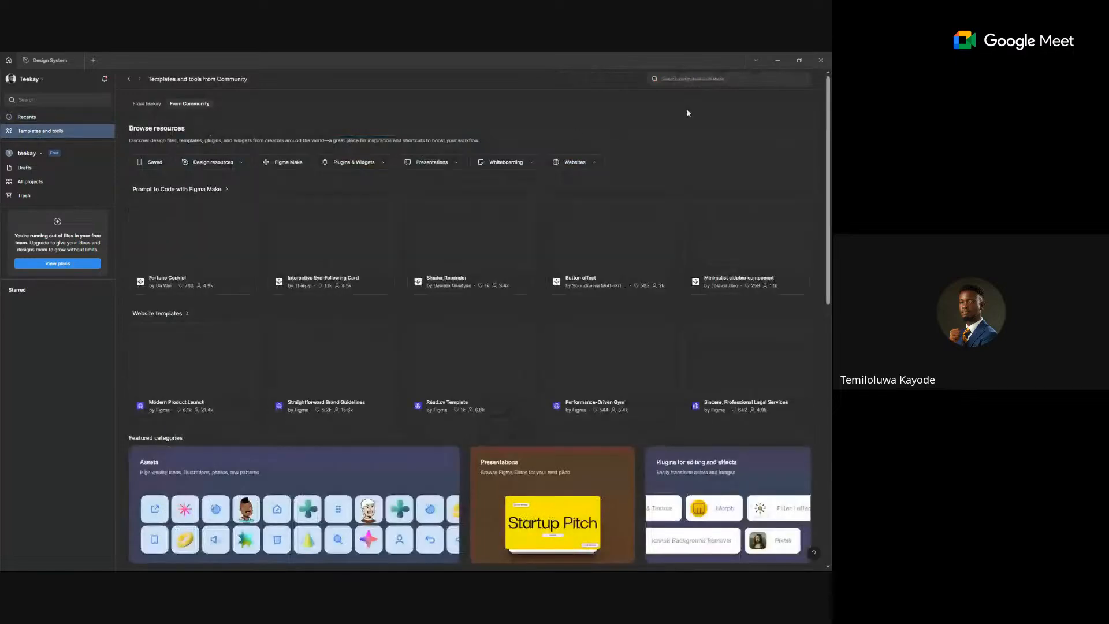
click(738, 77)
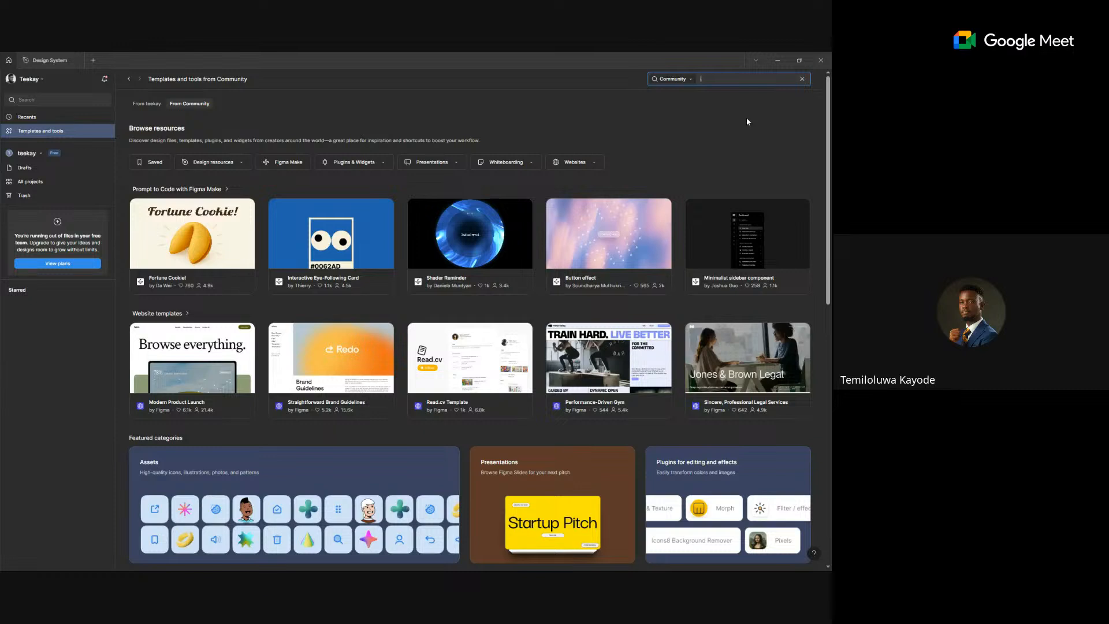
text(id)
key(Return)
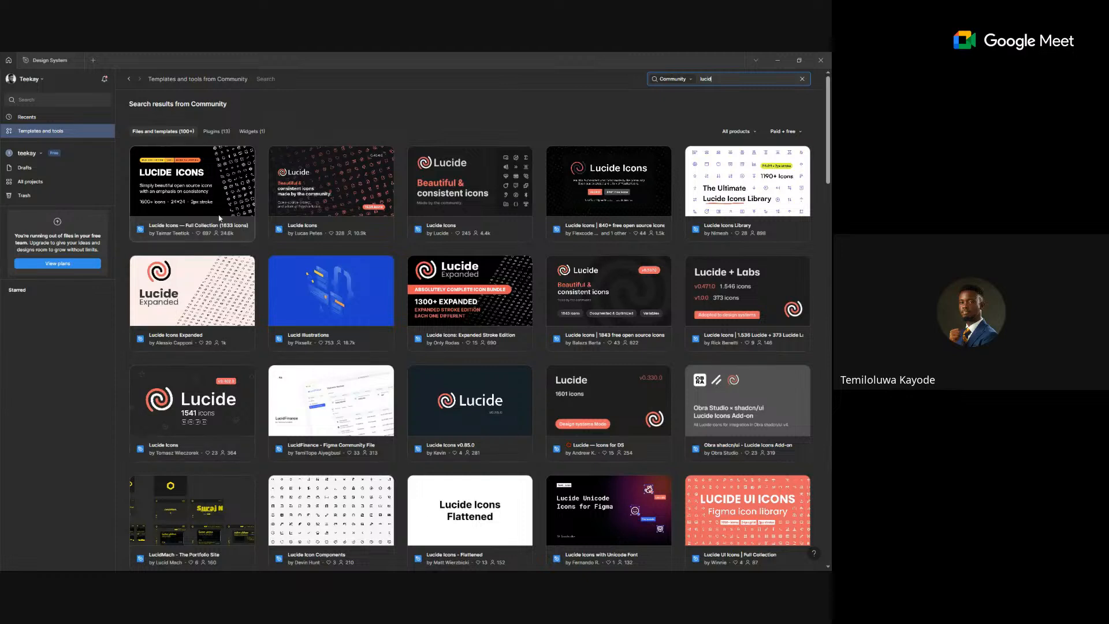
- Open the details of the "Lucide Icons — Full Collection (1633 icons)" design file from the search results
click(188, 199)
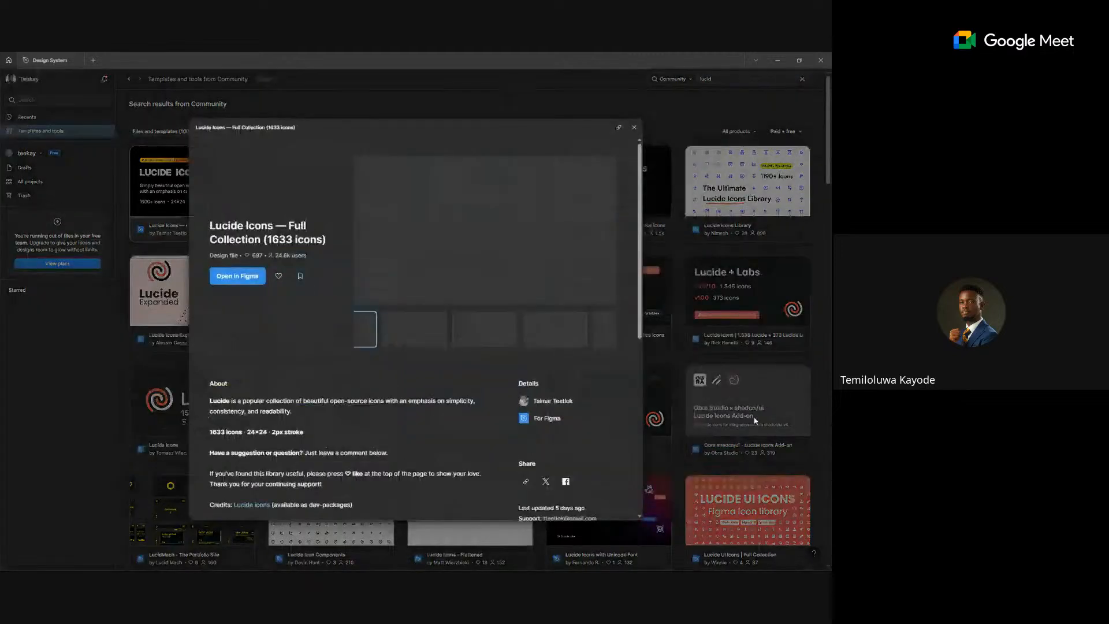
click(754, 421)
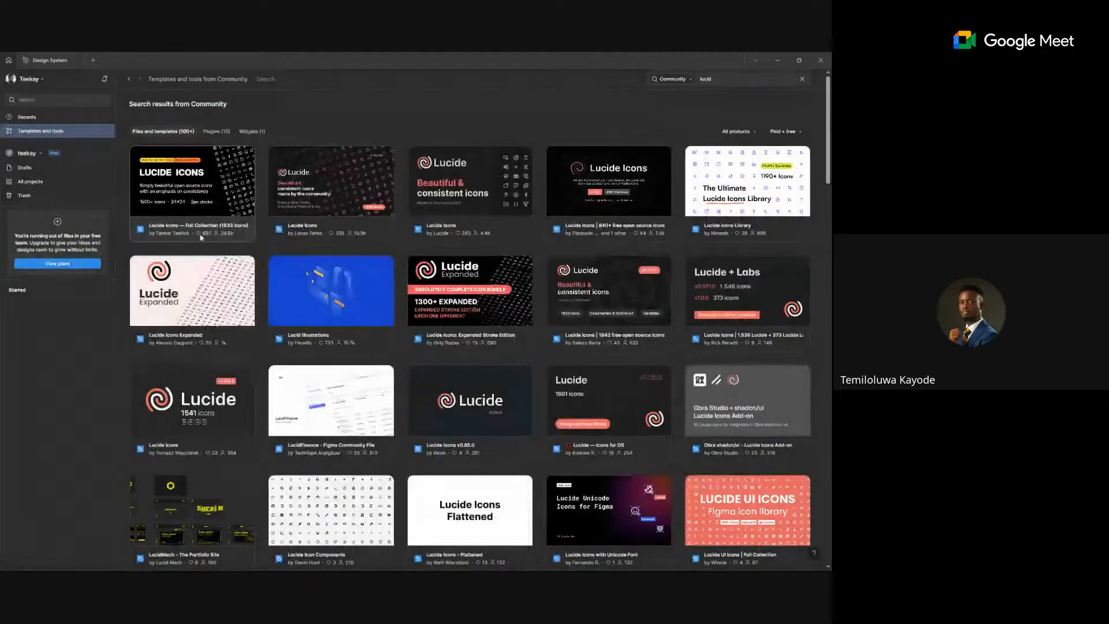
click(207, 192)
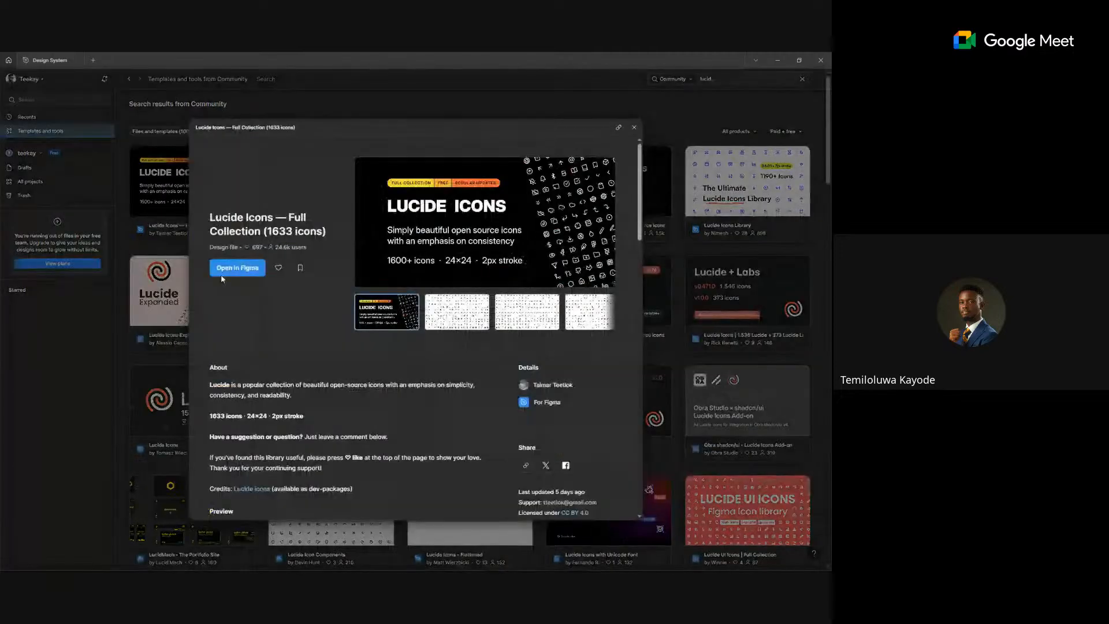
- Examine the Lucide Icons collection's description, preview and user comments
scroll(255, 257, down, 3)
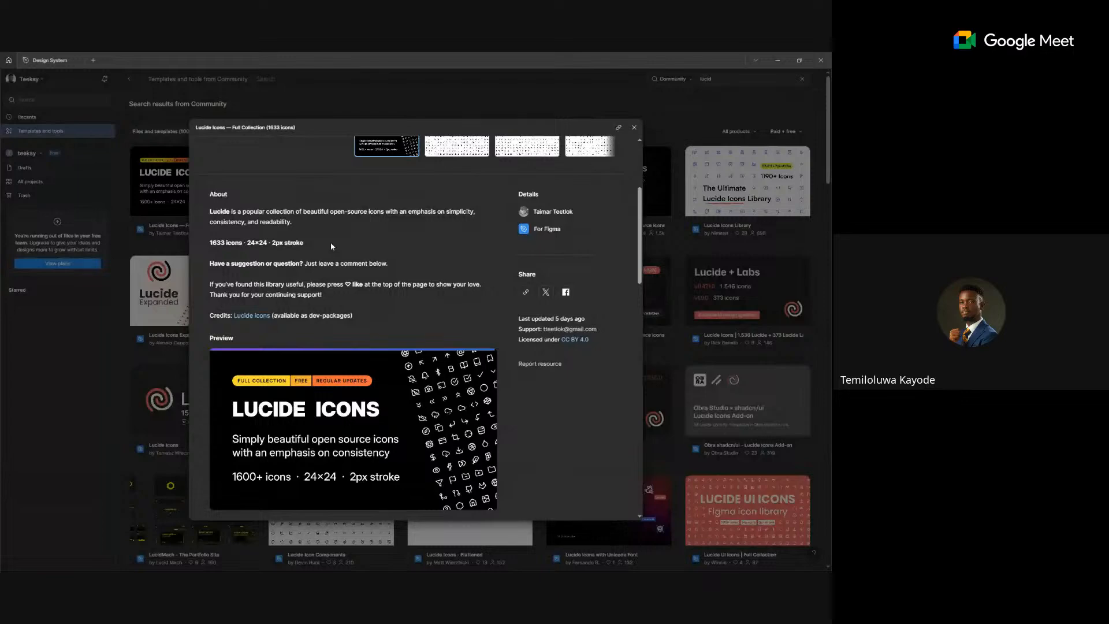
scroll(330, 241, down, 3)
scroll(331, 242, down, 2)
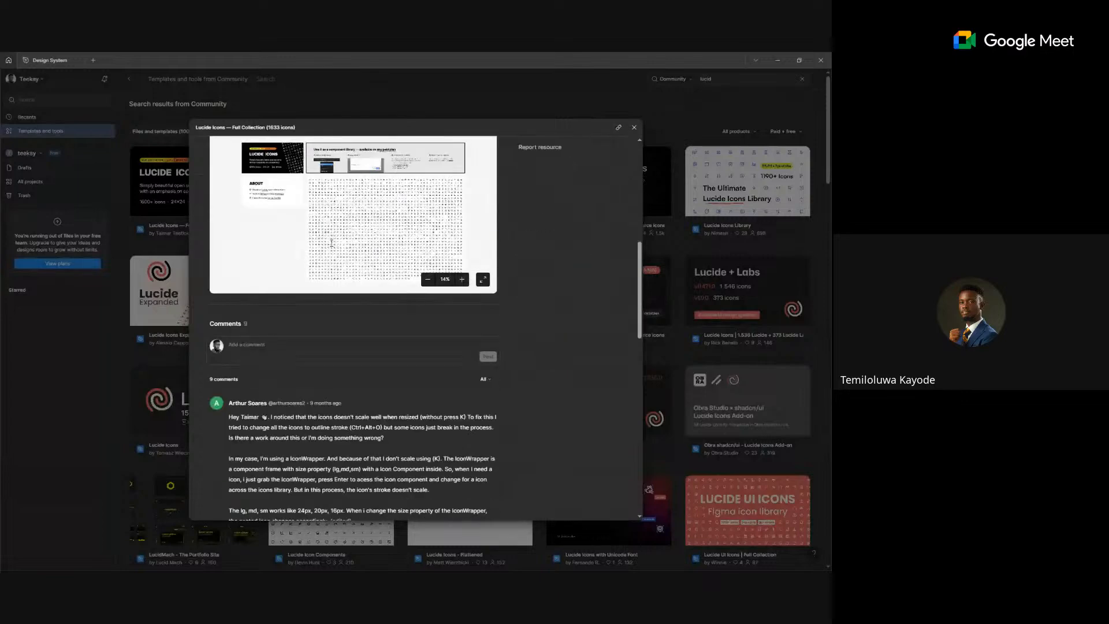
scroll(331, 243, down, 7)
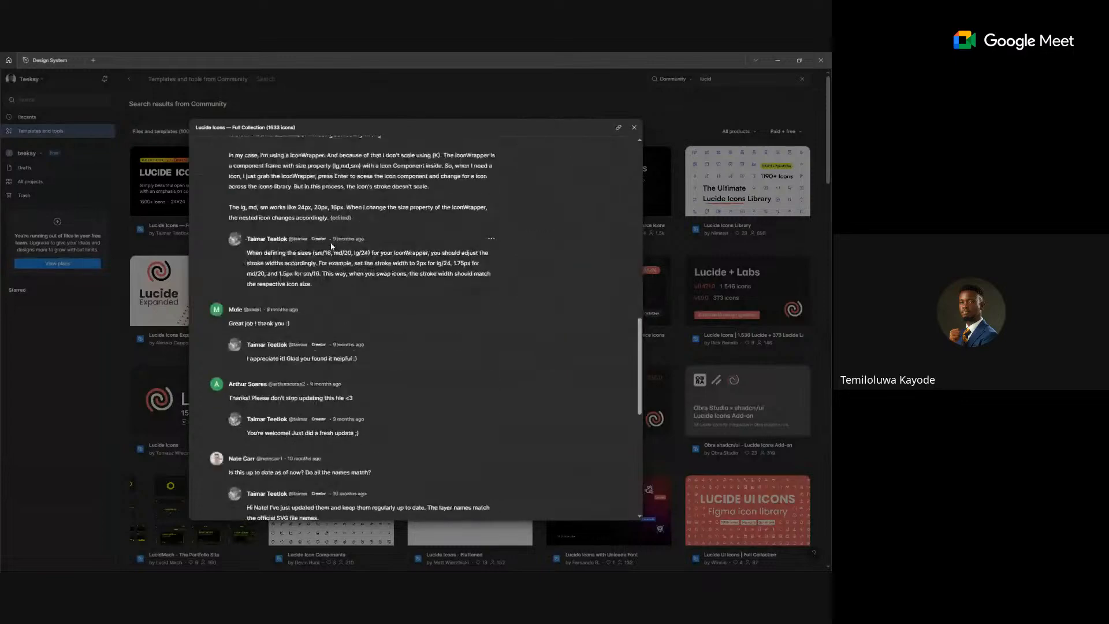
scroll(331, 245, down, 3)
scroll(331, 245, up, 6)
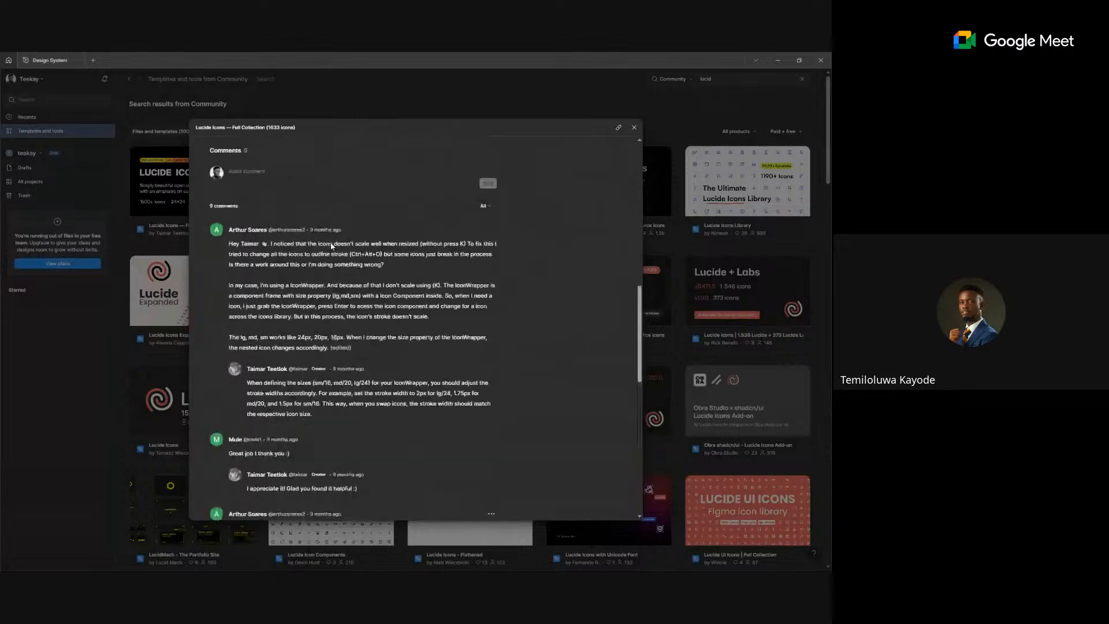
scroll(331, 246, up, 1)
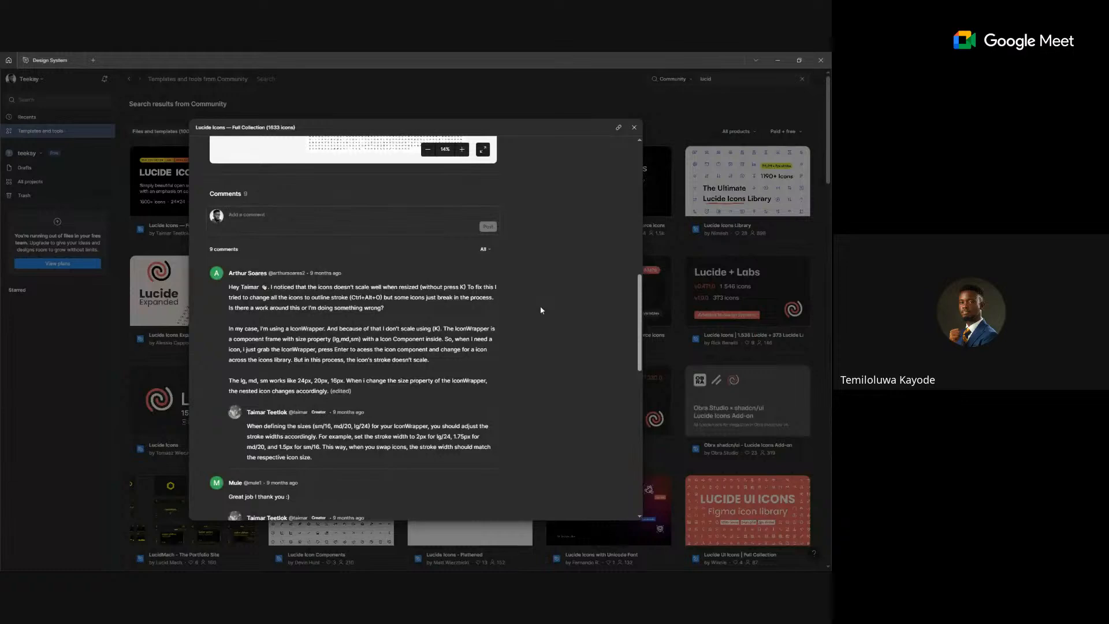
scroll(541, 310, up, 1)
scroll(541, 310, down, 15)
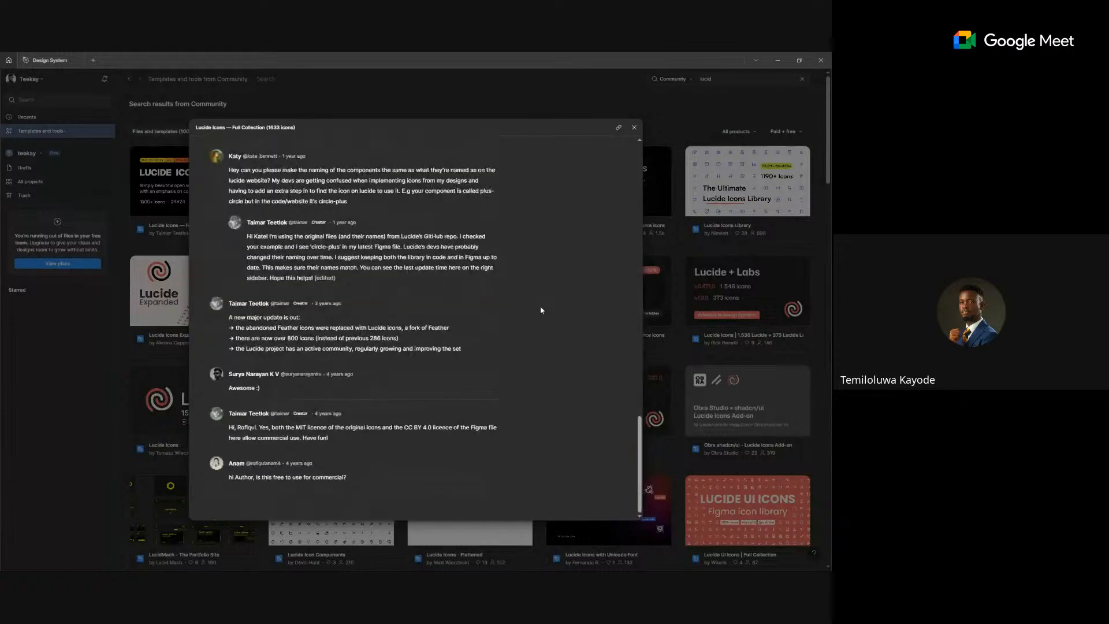
scroll(541, 310, up, 20)
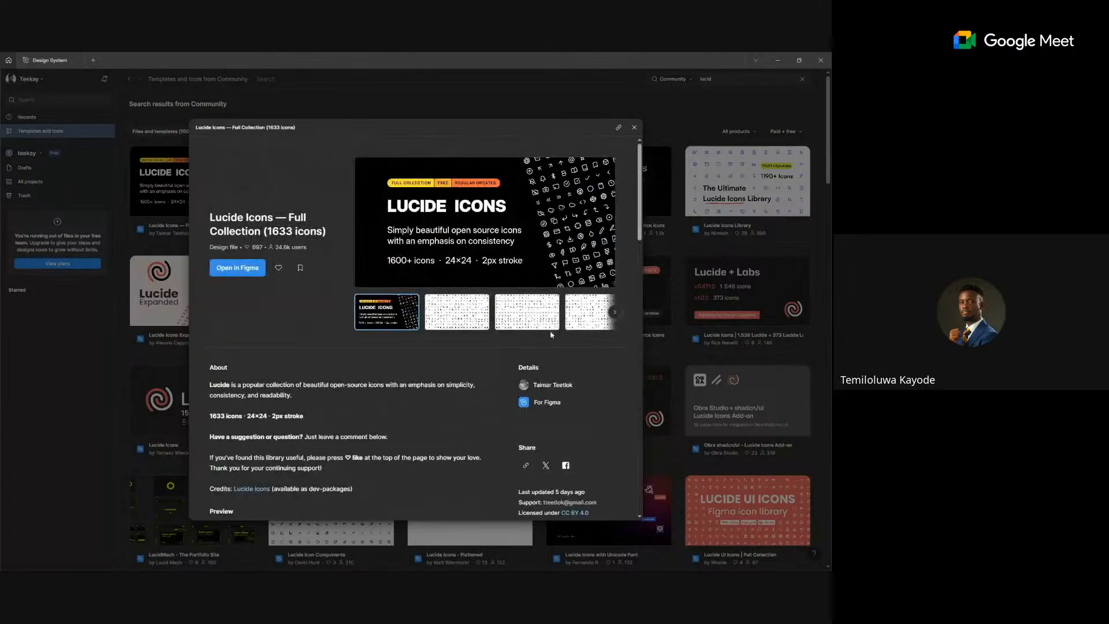
scroll(267, 331, down, 3)
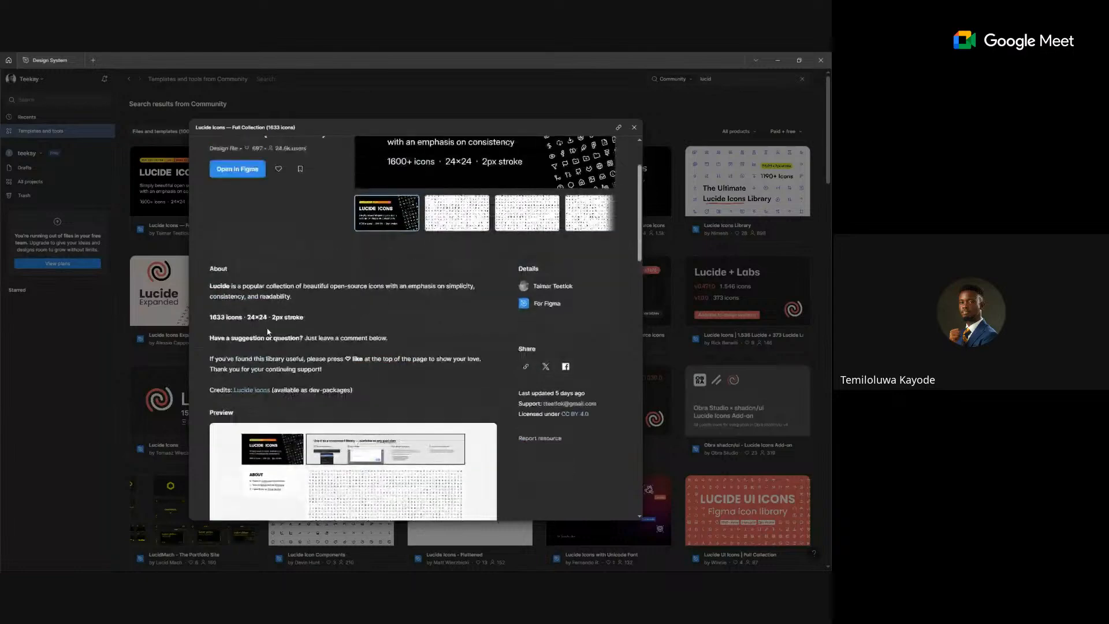
scroll(268, 332, up, 3)
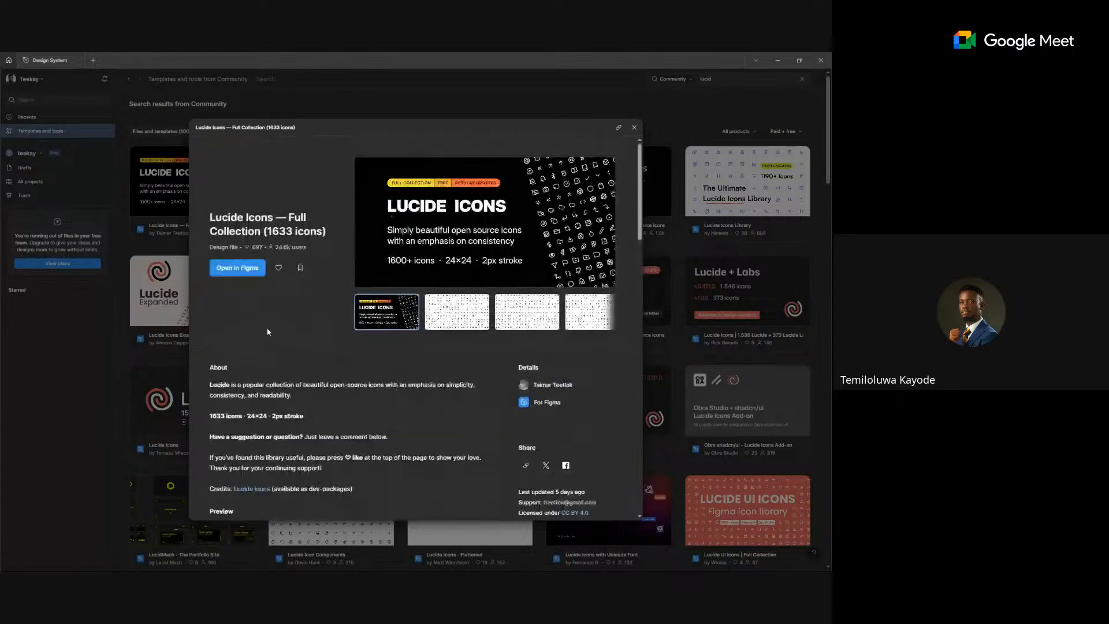
- Open the Lucide Icons collection as a new draft in the first listed team and select its Icons frame
click(234, 268)
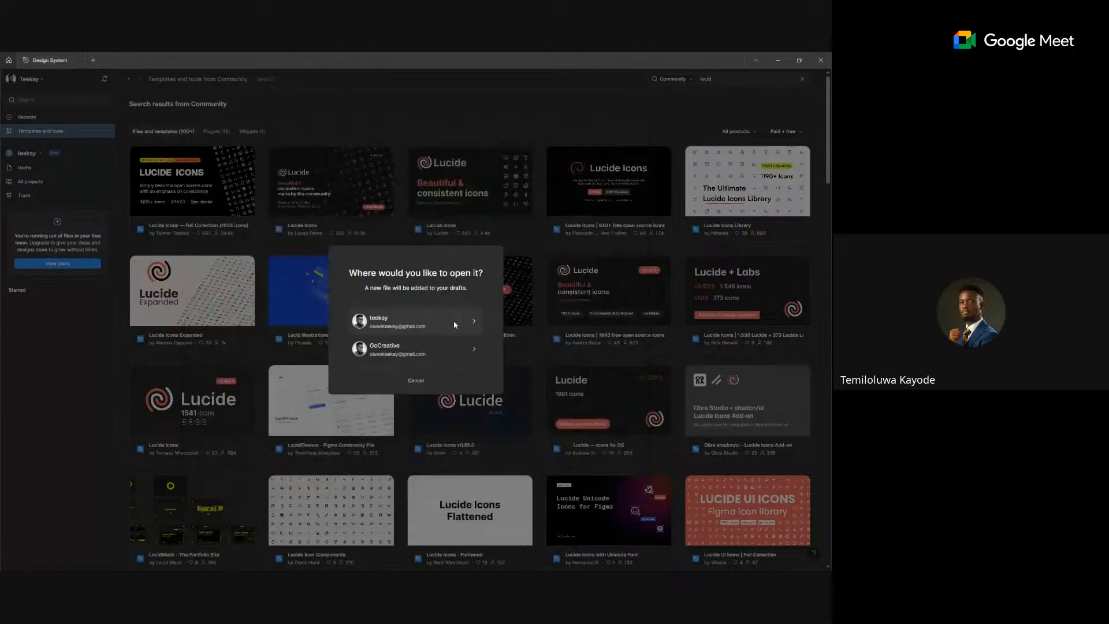
click(454, 325)
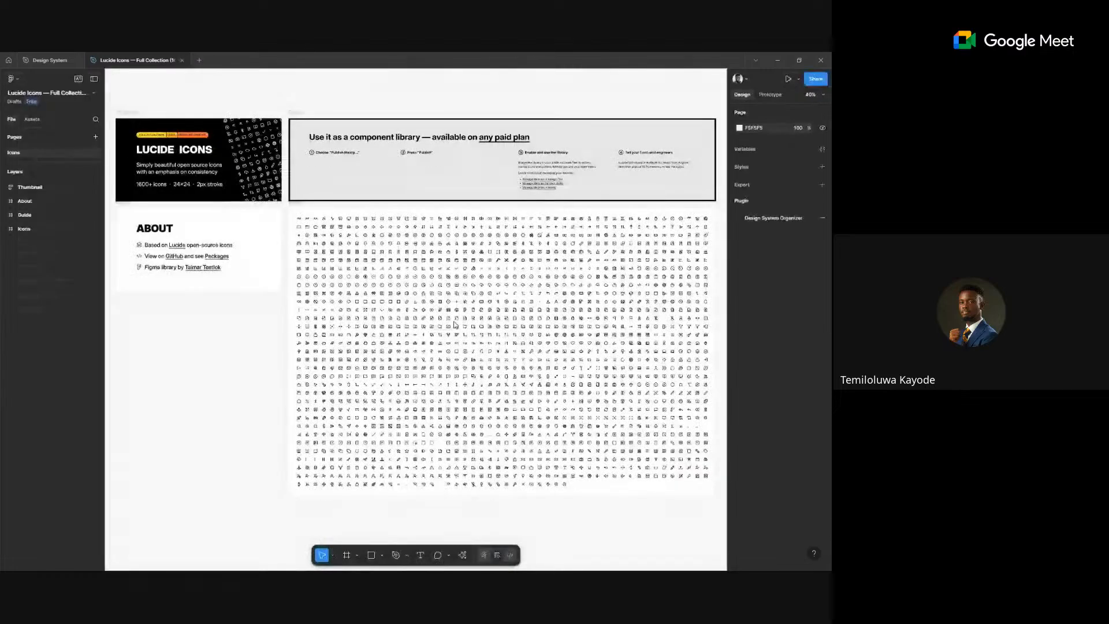
scroll(456, 325, right, 3)
scroll(455, 325, down, 2)
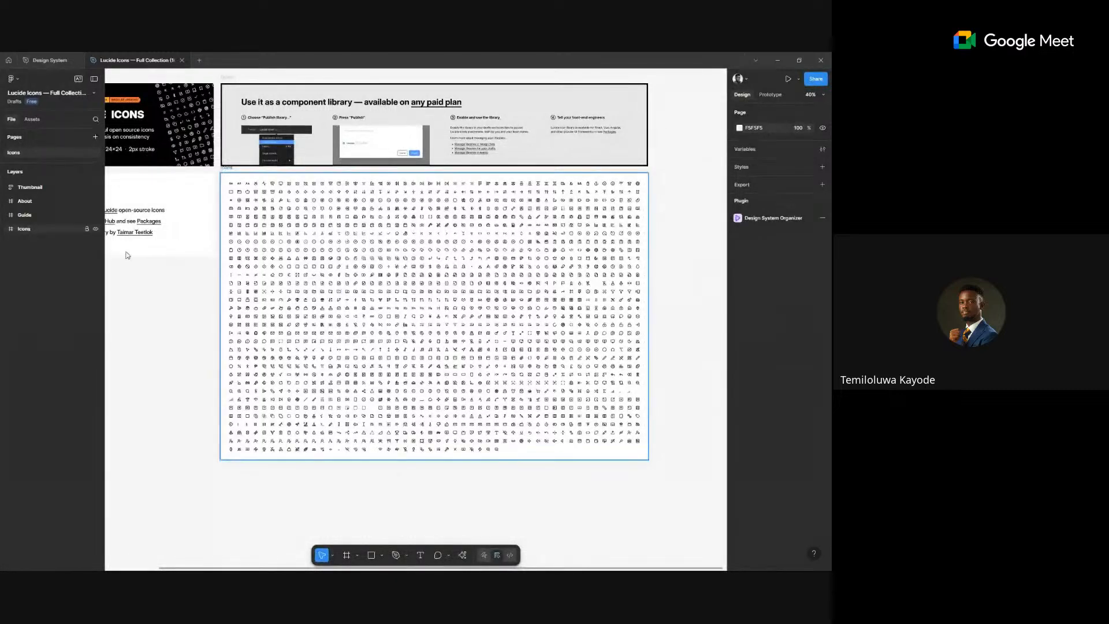
click(32, 231)
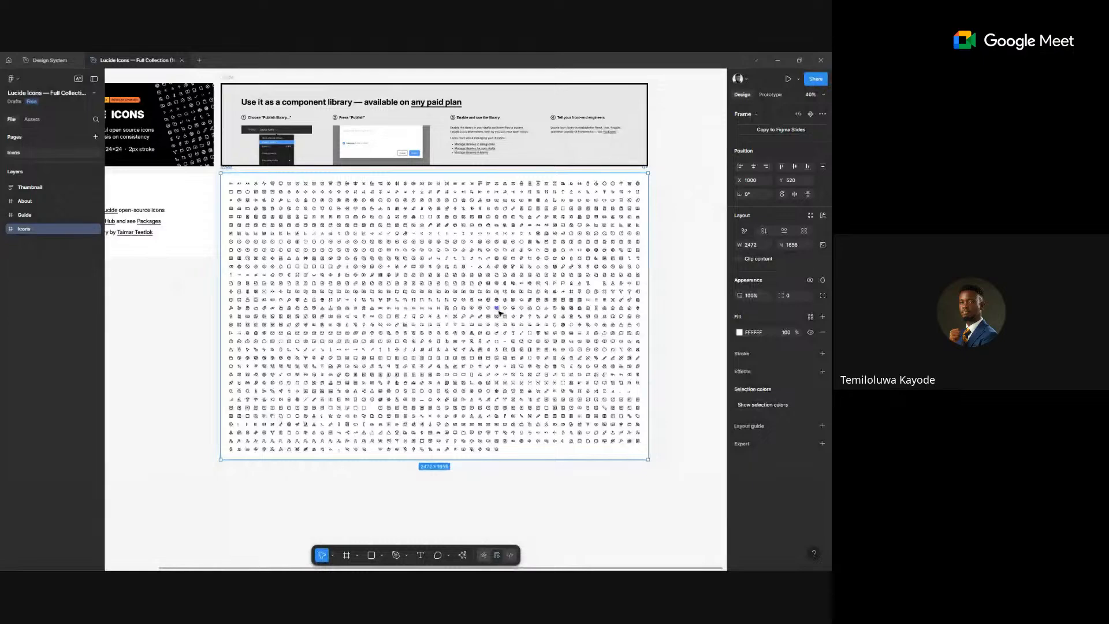
- Examine the icon grid in the selected Icons frame, both up close and as a whole
scroll(500, 313, up, 10)
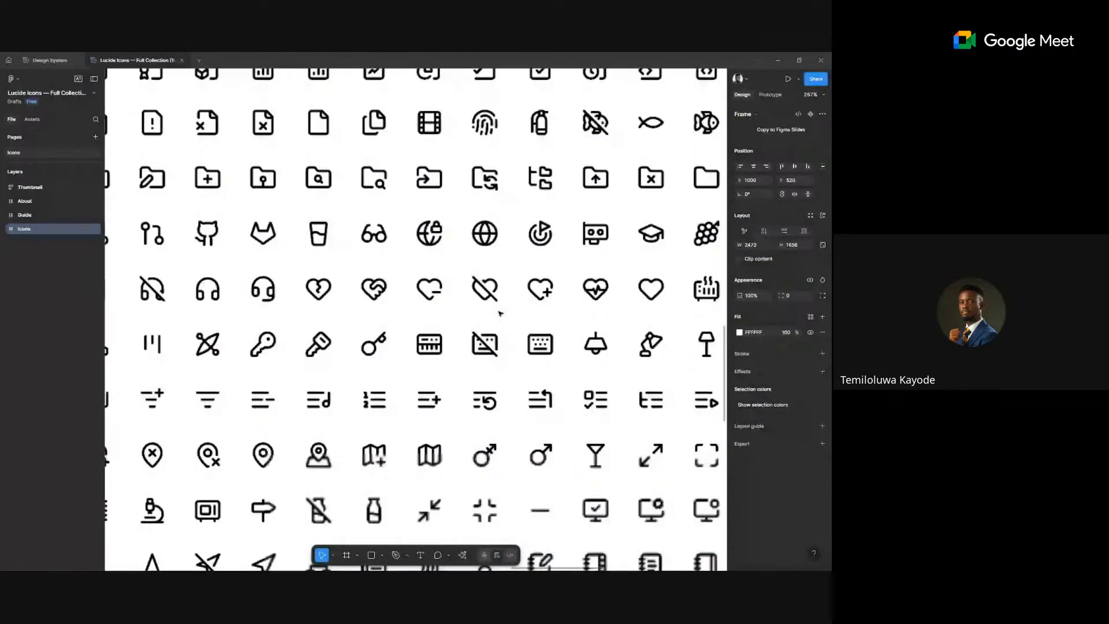
scroll(500, 312, down, 5)
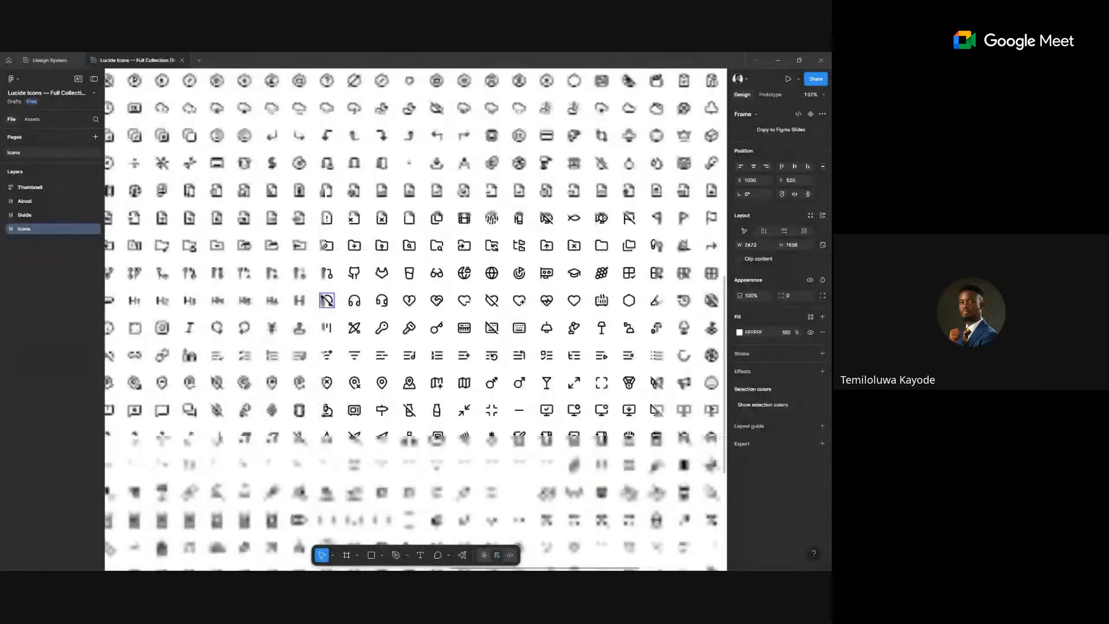
scroll(396, 284, down, 3)
scroll(396, 284, down, 3)
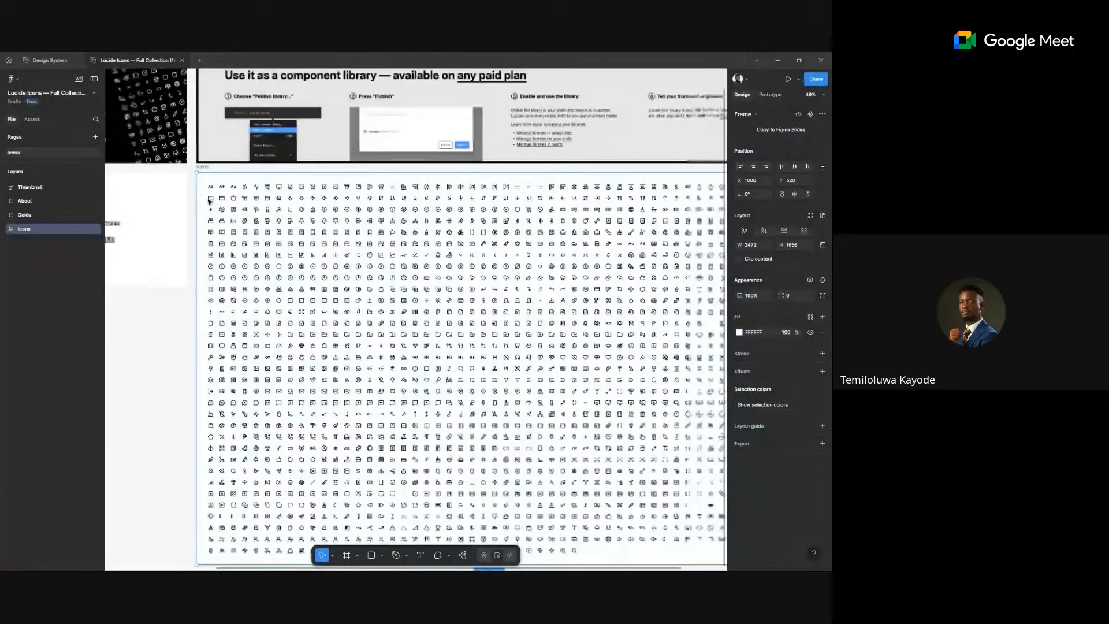
scroll(209, 201, up, 10)
scroll(209, 201, down, 9)
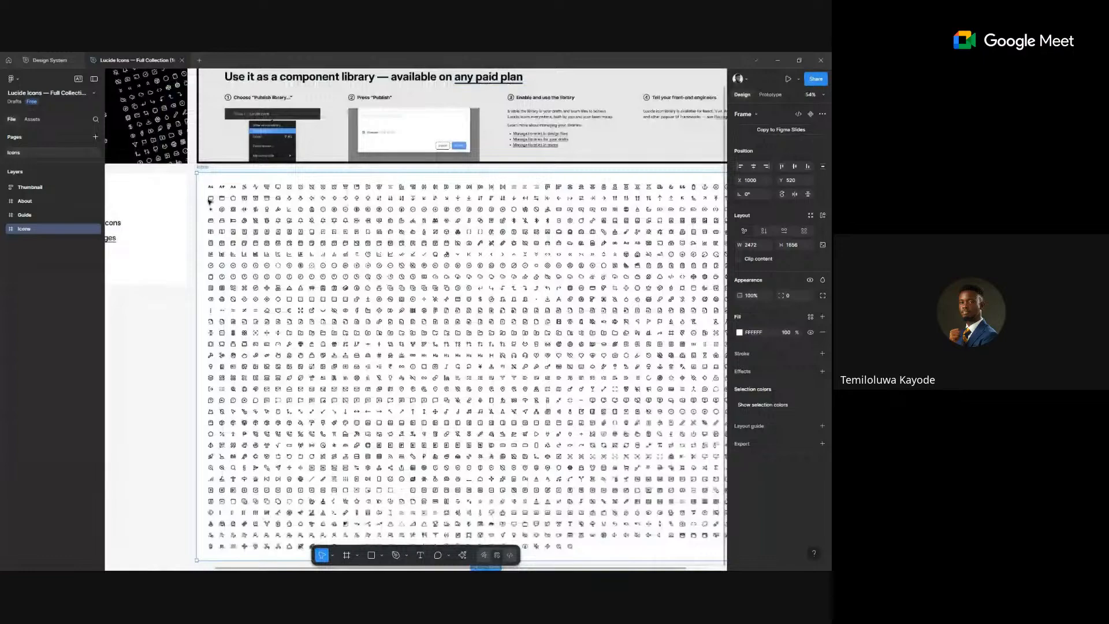
scroll(409, 417, up, 4)
scroll(275, 223, down, 5)
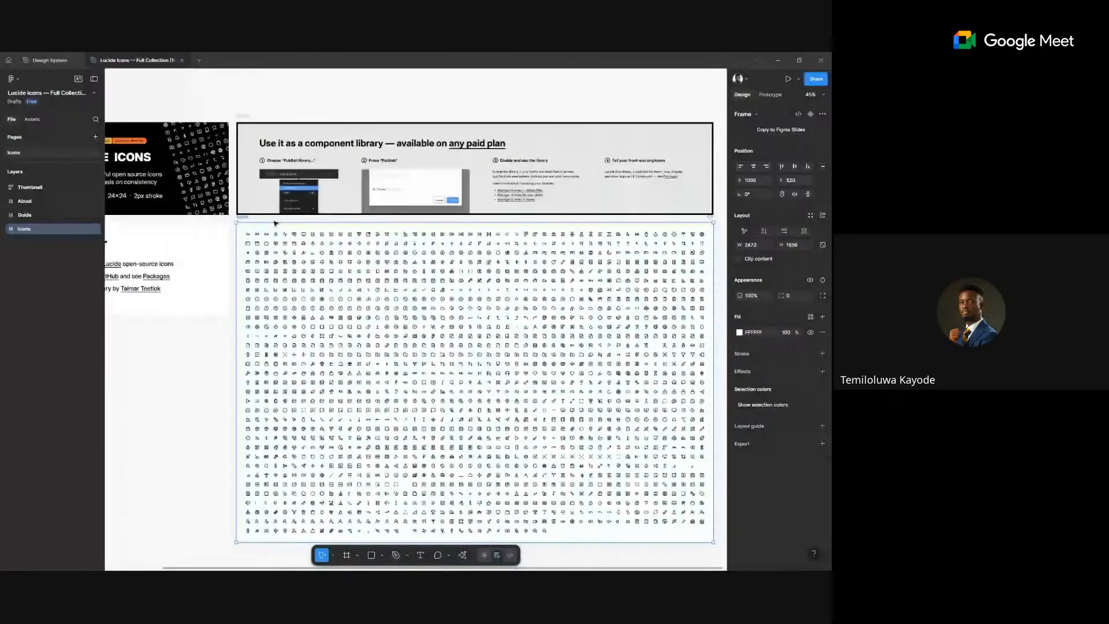
scroll(275, 223, up, 4)
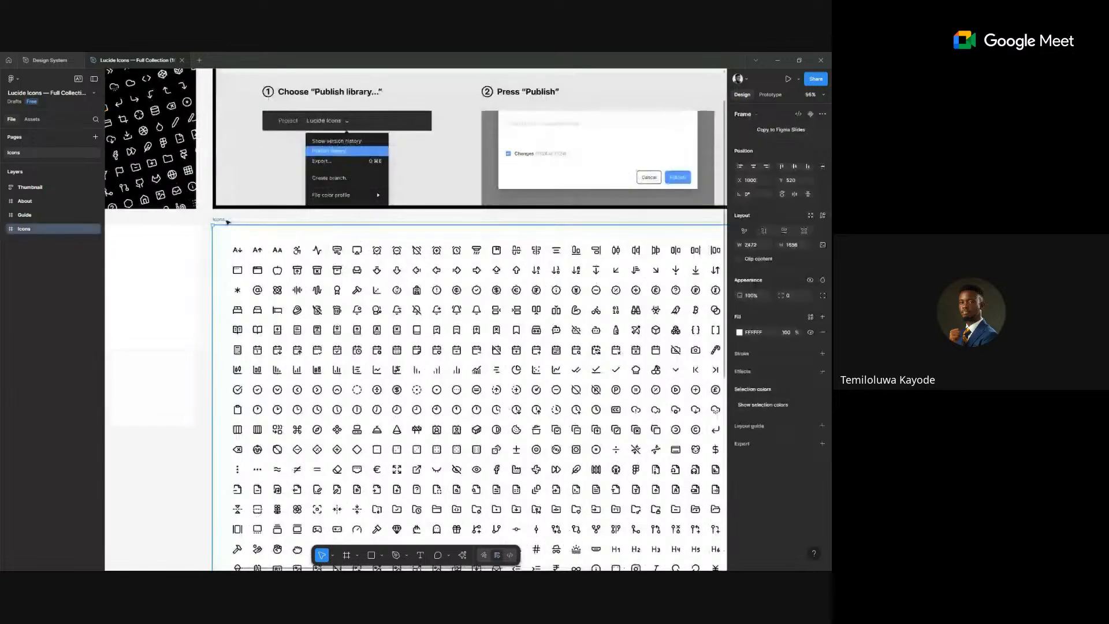
- In the Design System file, add a page named "Icons" and rename Page 1 as "Main"
click(50, 60)
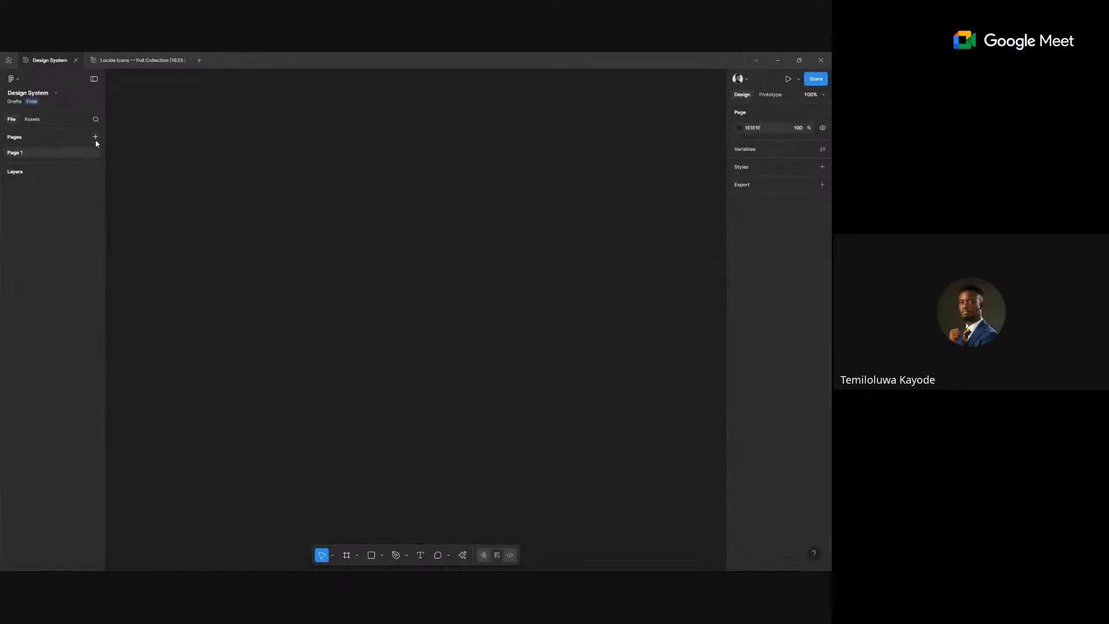
click(96, 137)
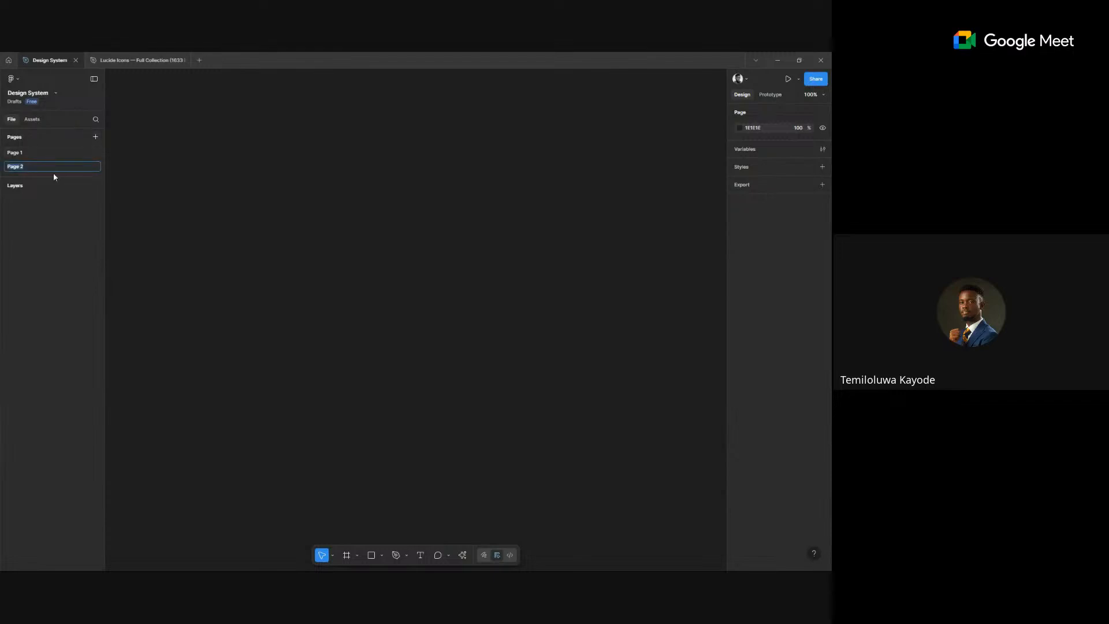
text(Icons)
double_click(21, 154)
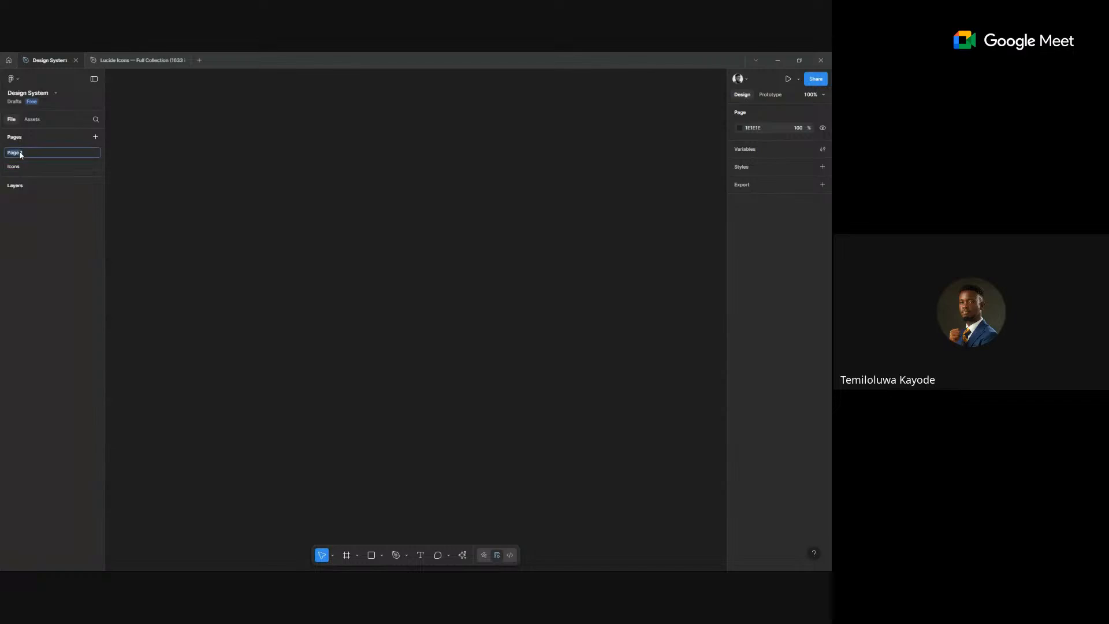
text(Main)
- Paste the copied Lucide Icons frame onto the Icons page of the Design System file
click(24, 168)
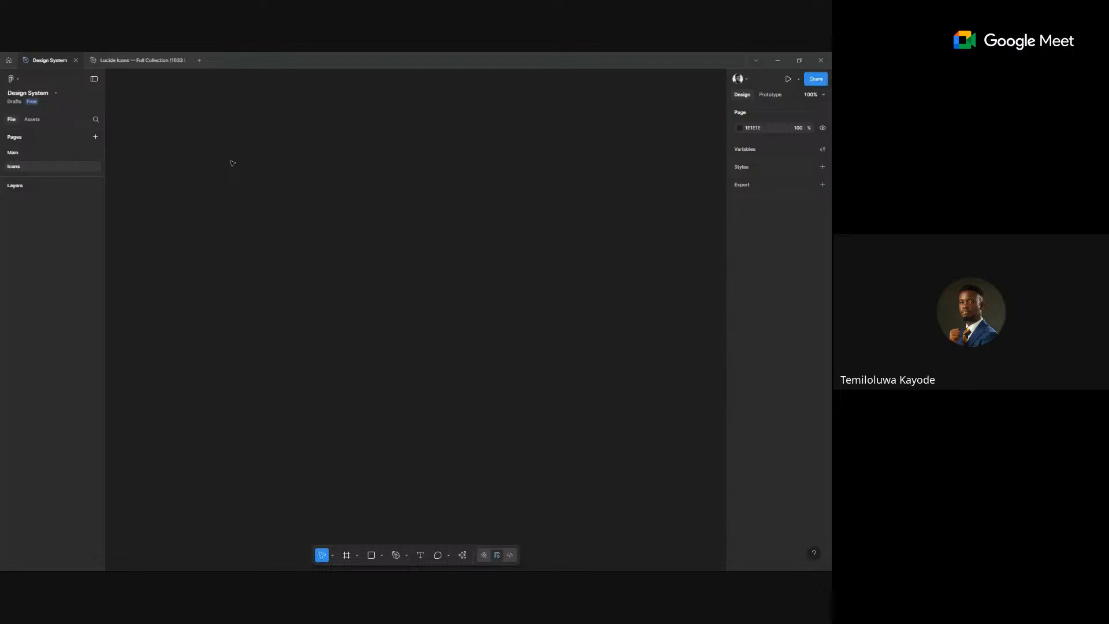
key(ctrl+v)
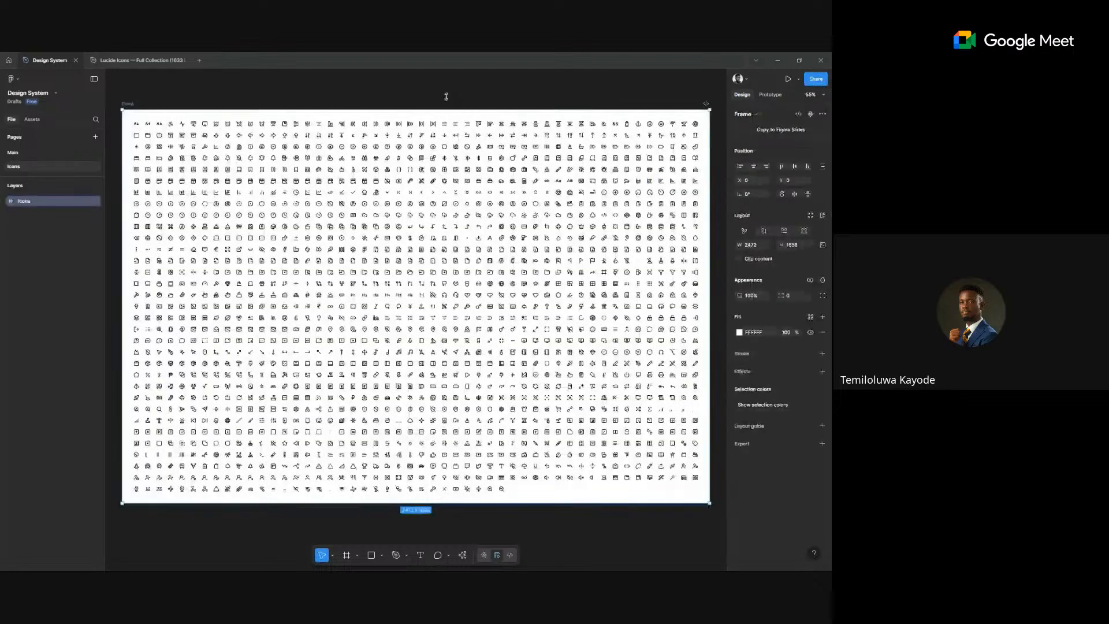
click(460, 85)
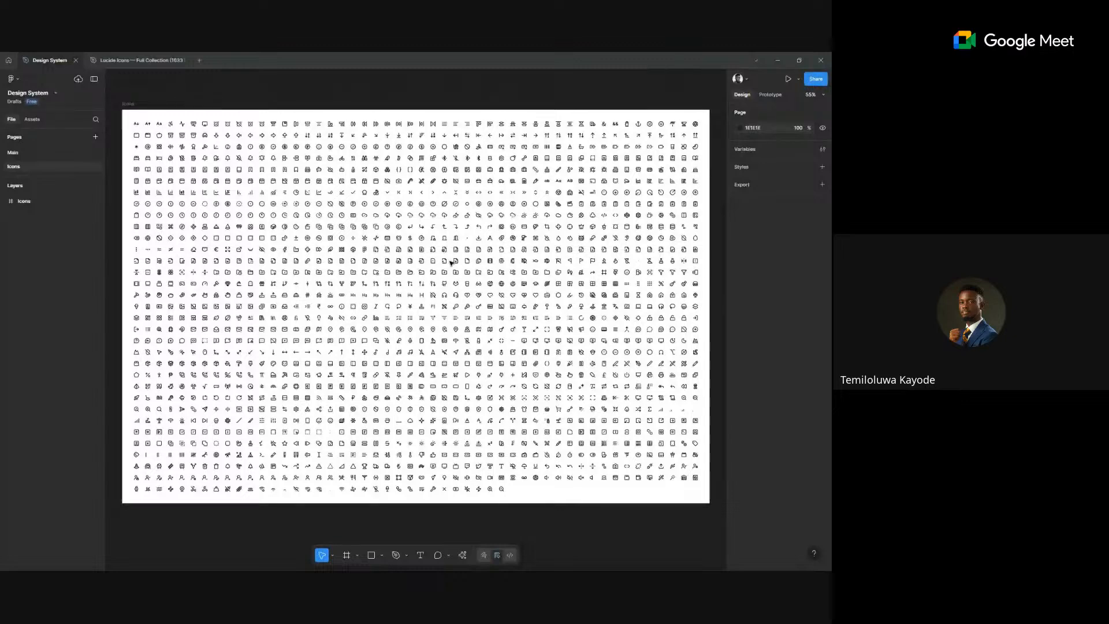
scroll(451, 263, up, 10)
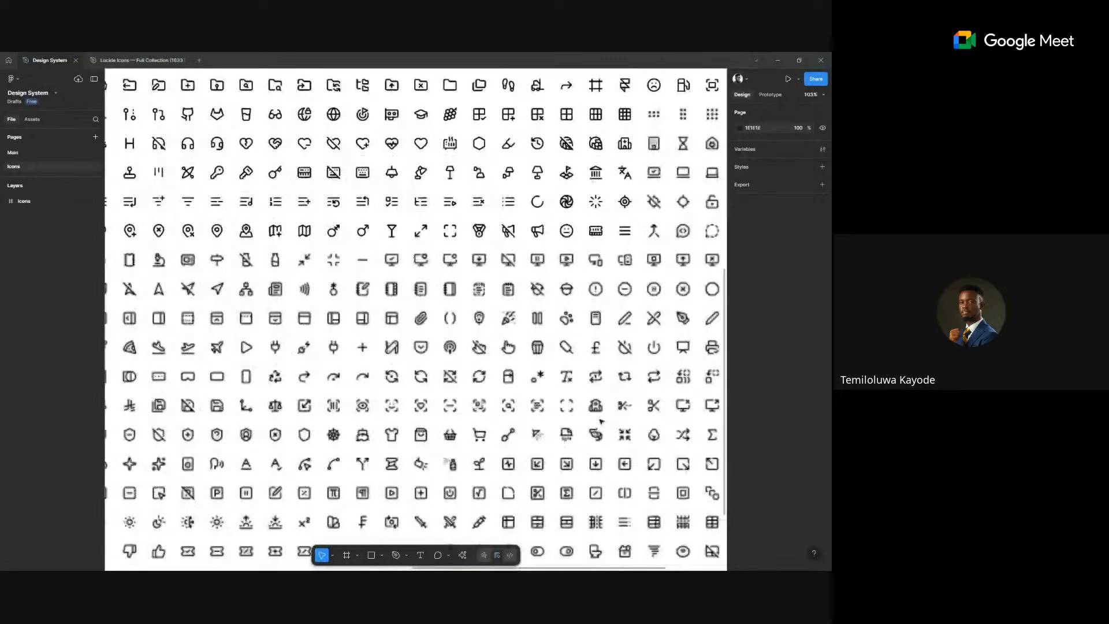
scroll(602, 422, down, 8)
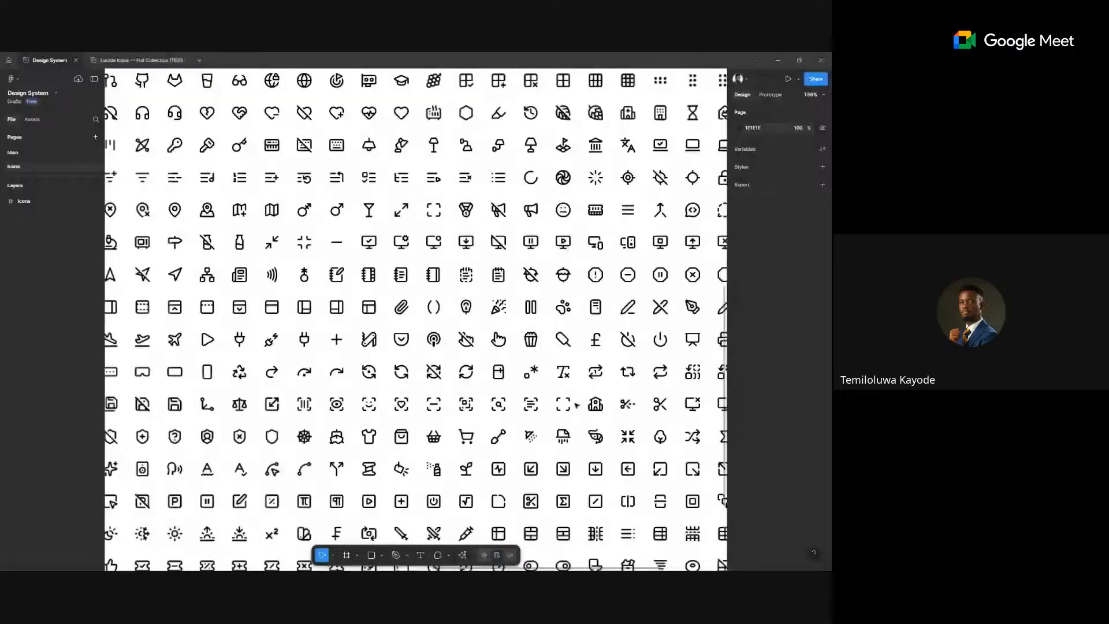
scroll(577, 405, down, 2)
scroll(327, 406, down, 5)
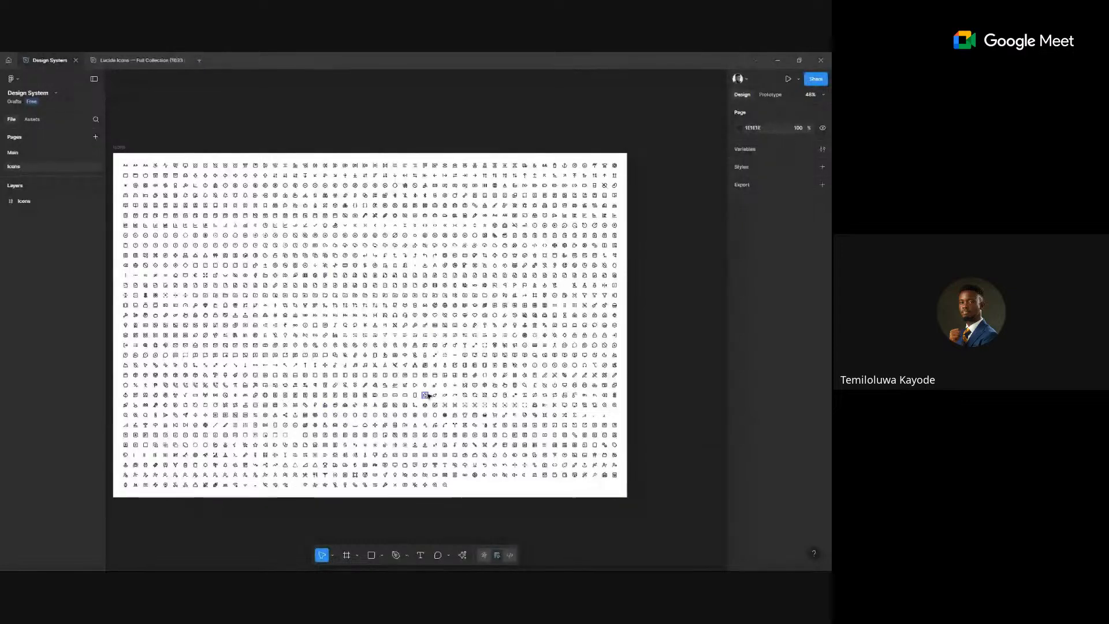
drag(312, 226, 394, 213)
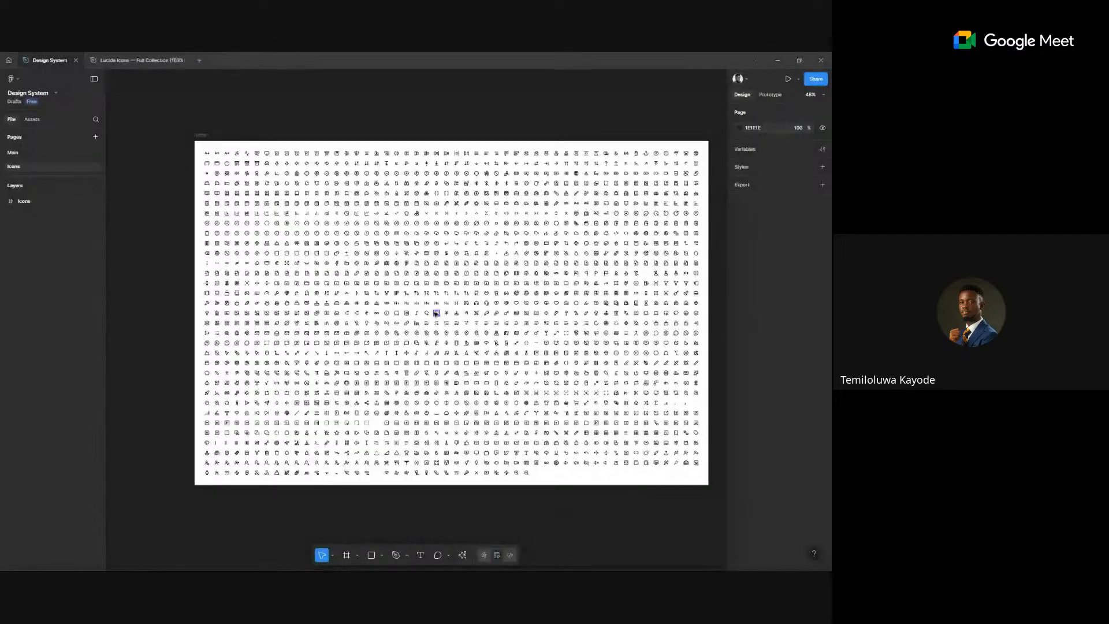
- On the Main page, add a text layer reading "Button"
drag(436, 314, 426, 315)
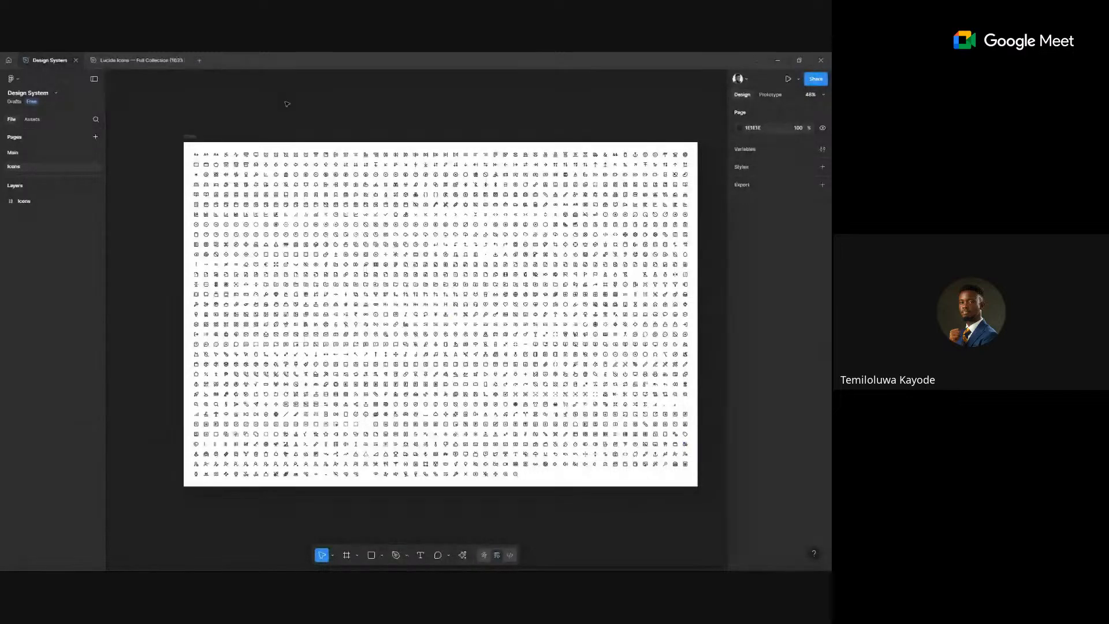
click(14, 153)
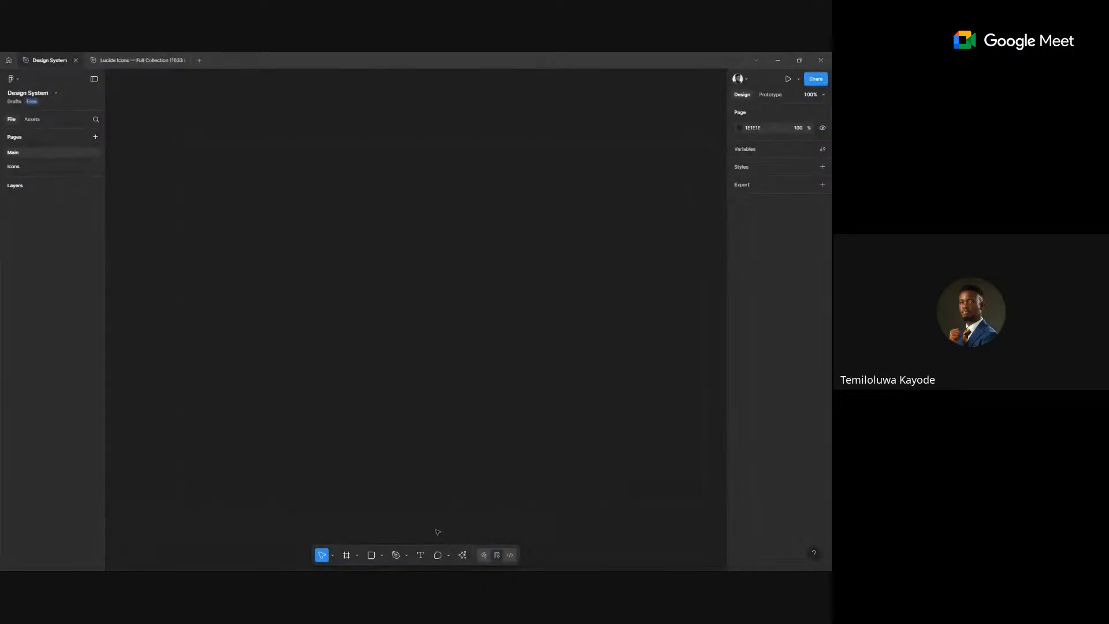
click(421, 556)
click(305, 243)
text(Bu)
key(Escape)
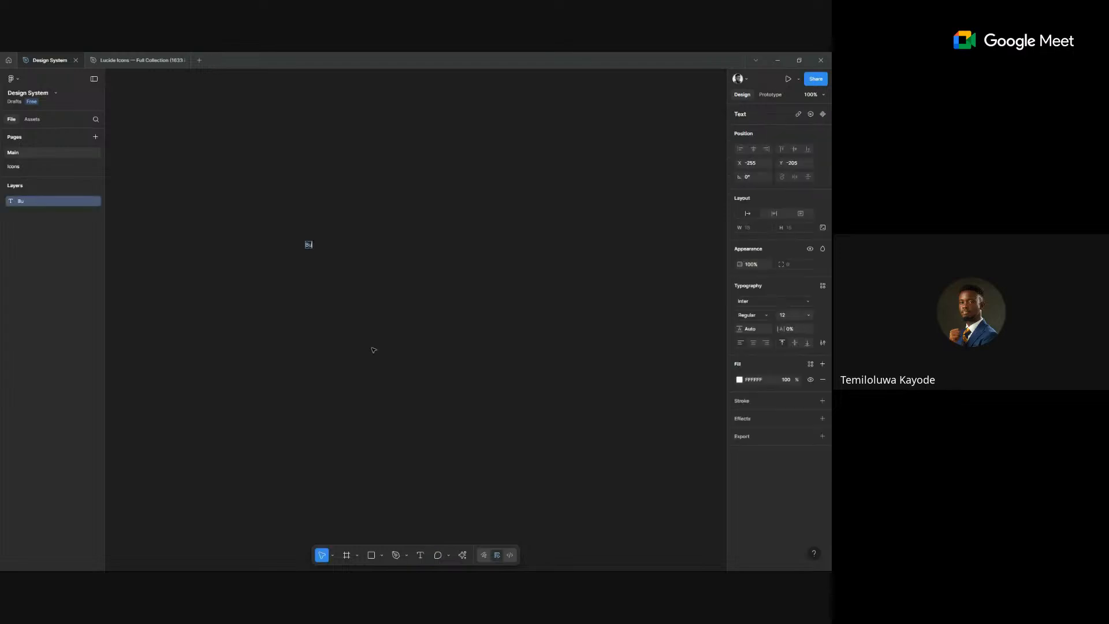
text(tton)
key(Escape)
- Set the Button text to Bold weight and font size 16
click(763, 315)
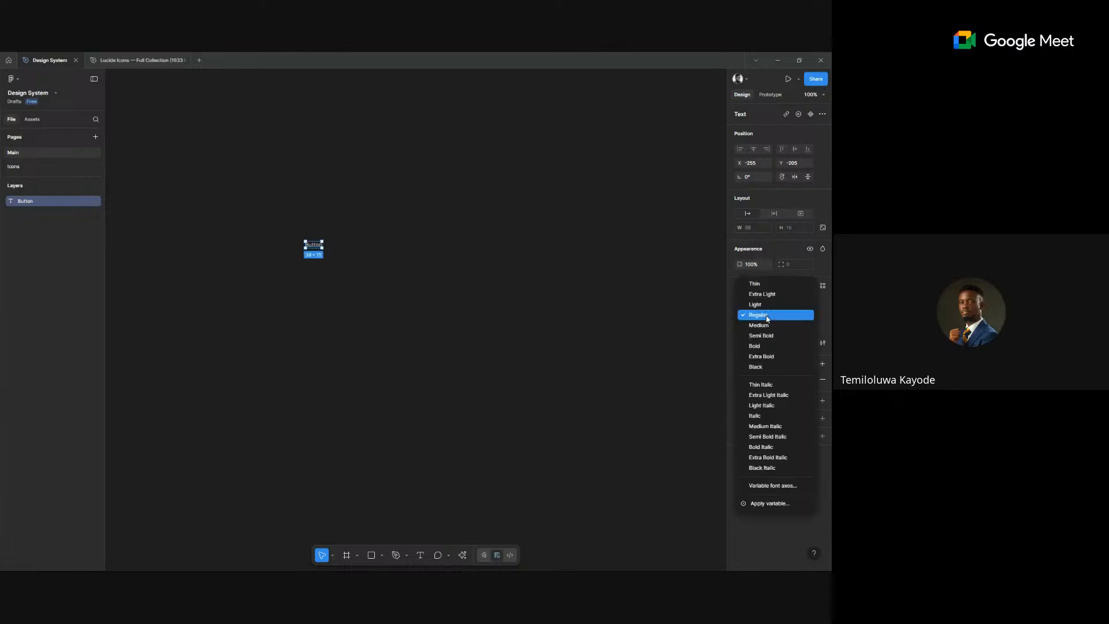
click(776, 346)
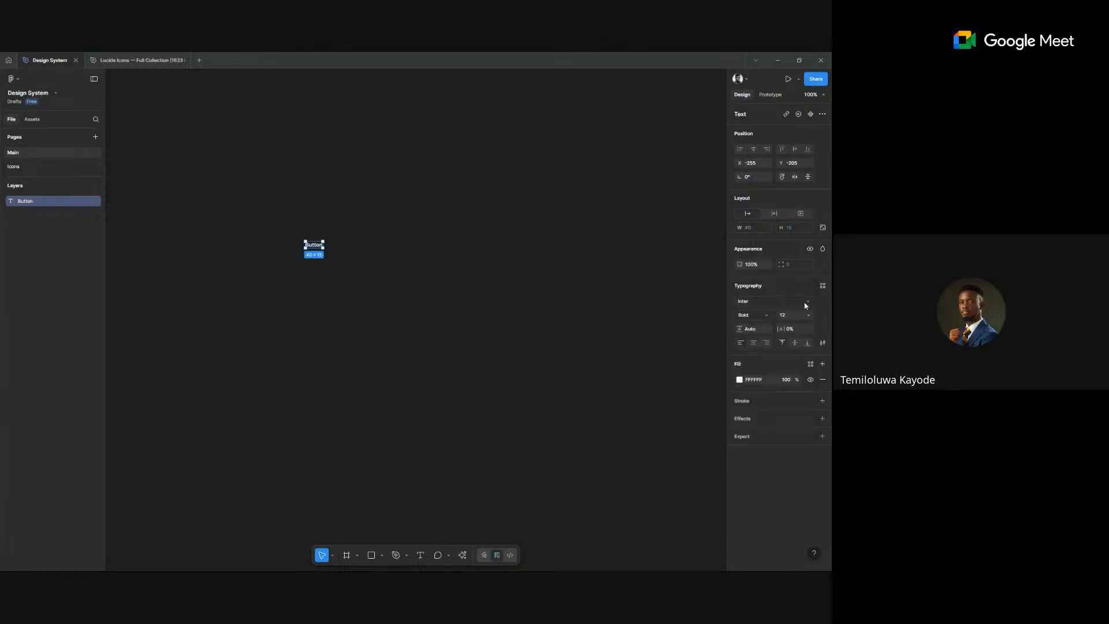
click(808, 315)
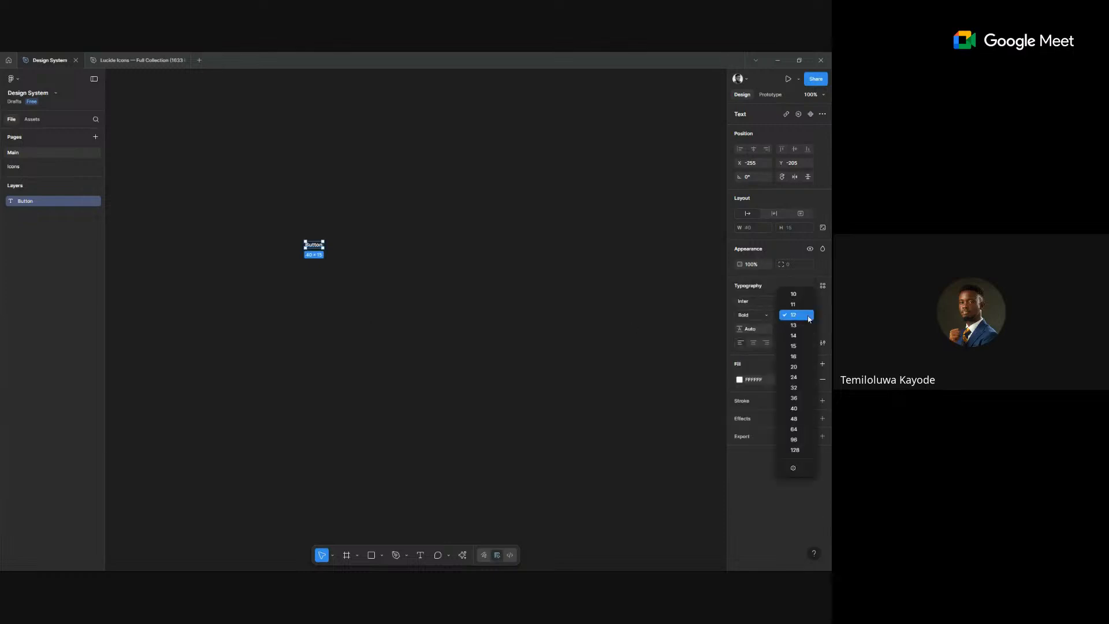
click(794, 356)
- Add auto layout to the Button text so it sits inside its own frame
scroll(290, 252, up, 5)
scroll(290, 251, up, 3)
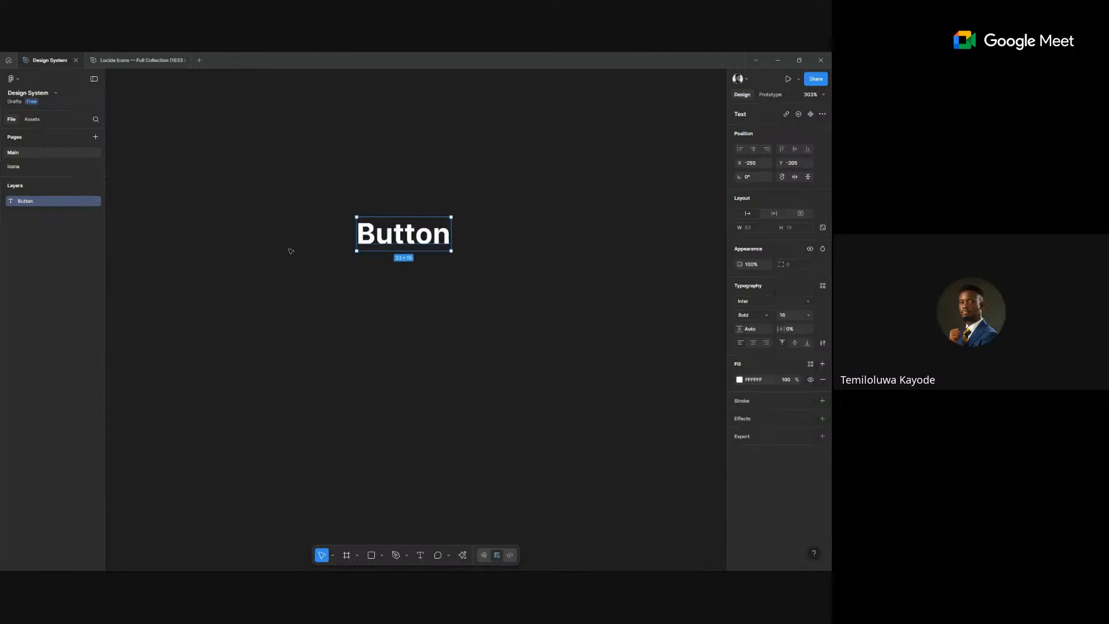
click(433, 290)
scroll(441, 302, up, 2)
click(455, 277)
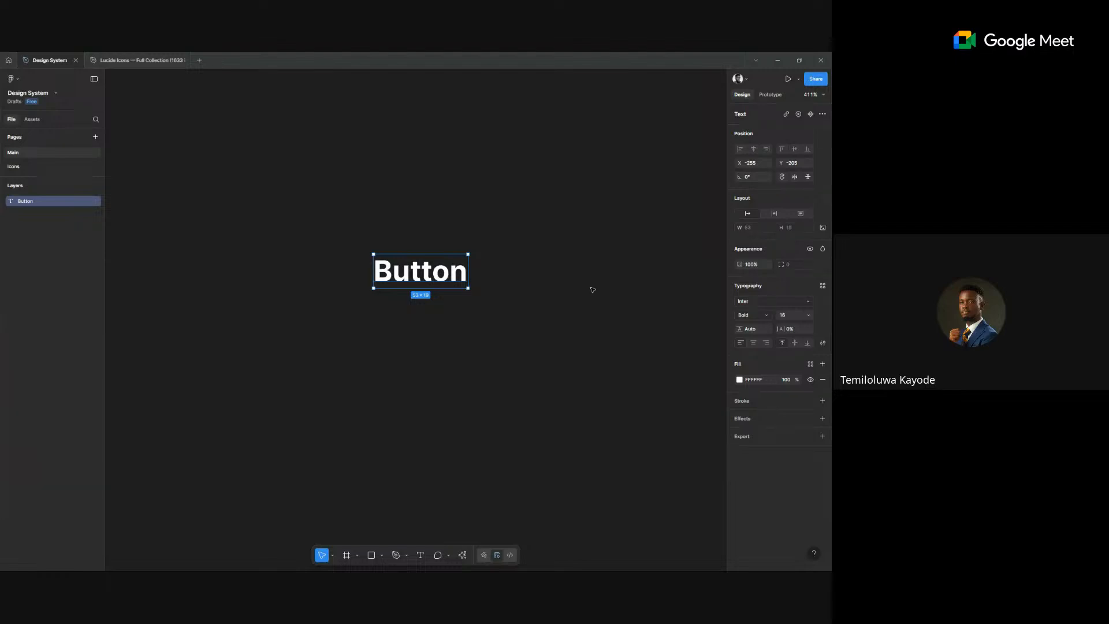
key(shift+a)
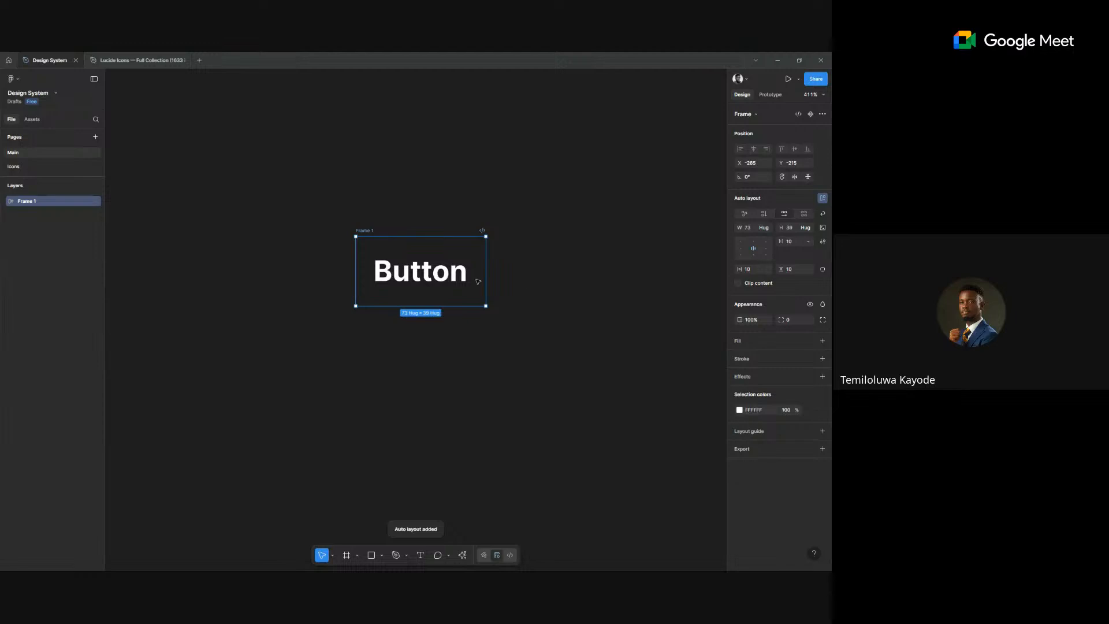
key(ctrl+z)
right_click(446, 281)
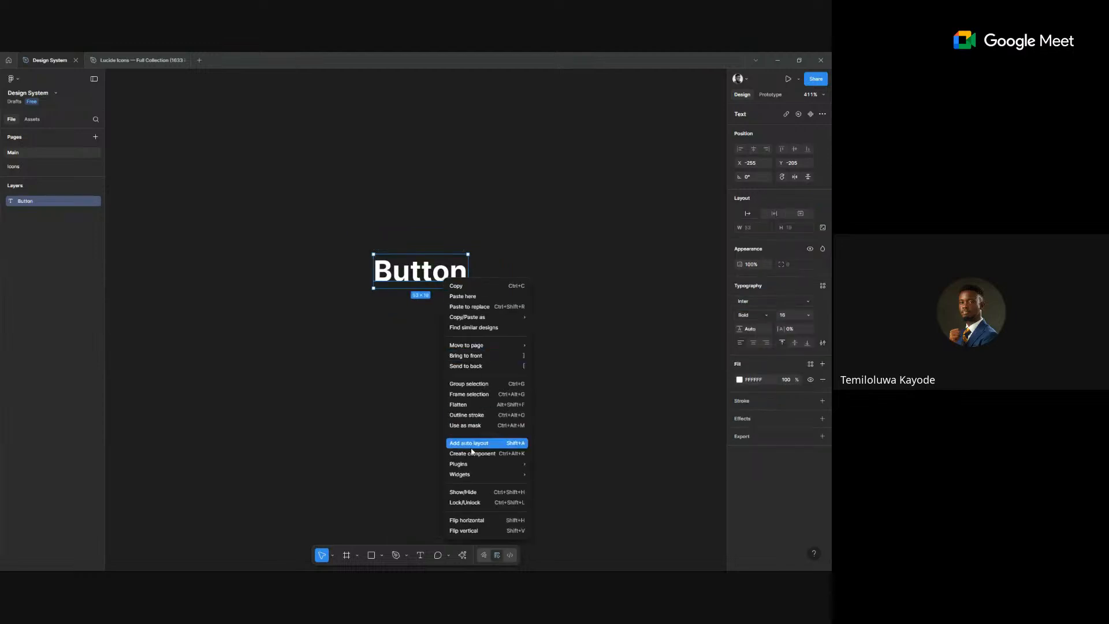
click(520, 445)
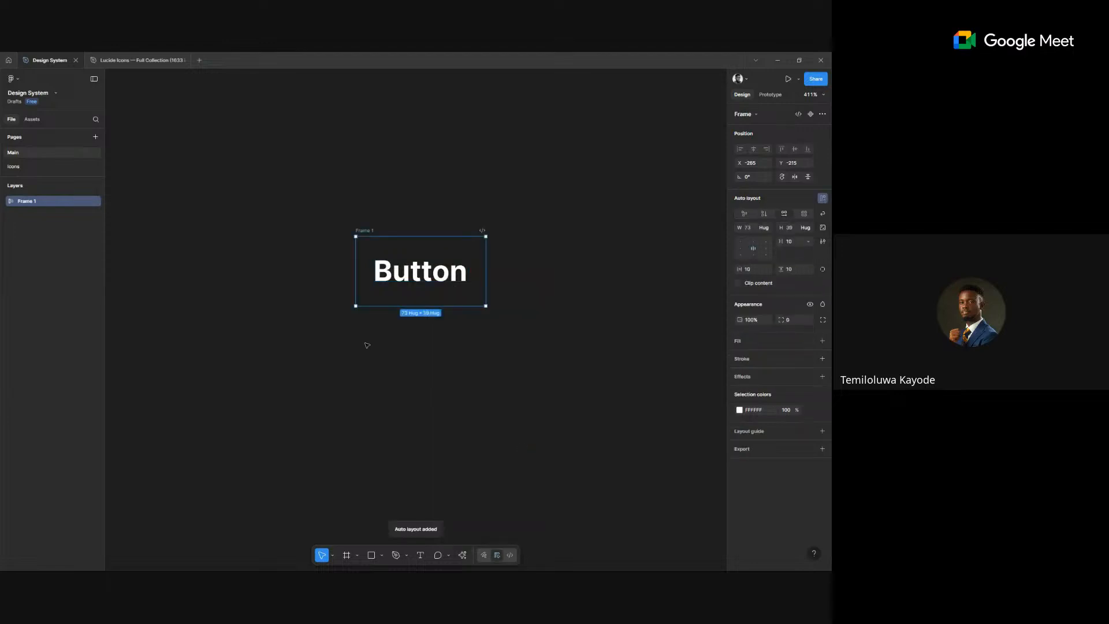
- Add a grey 979797 fill to the auto layout frame around the Button text
click(823, 341)
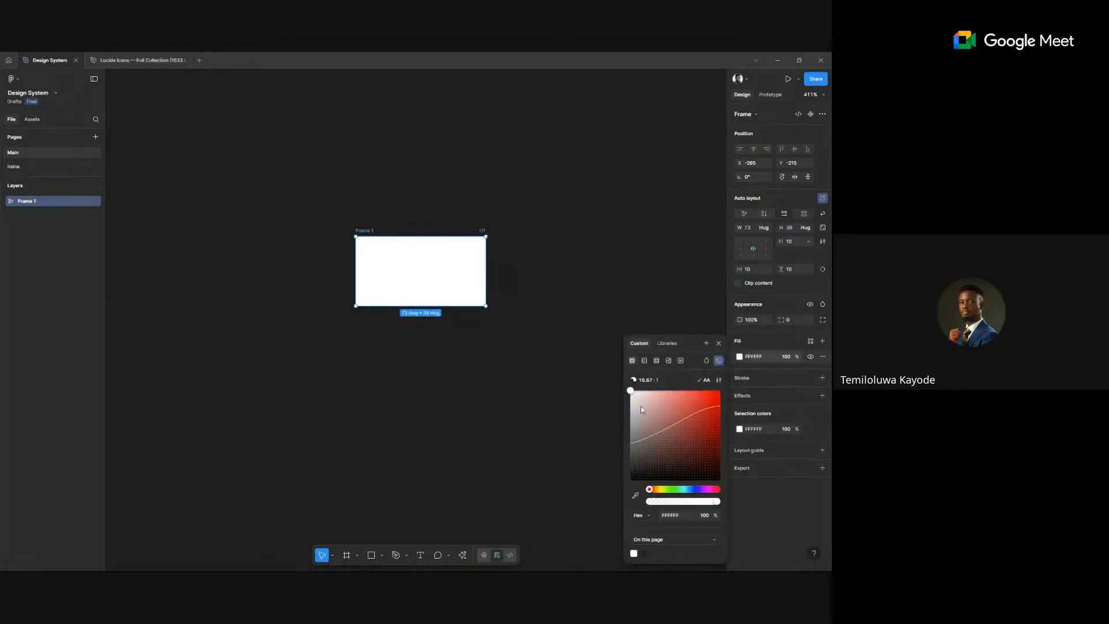
drag(631, 413, 621, 432)
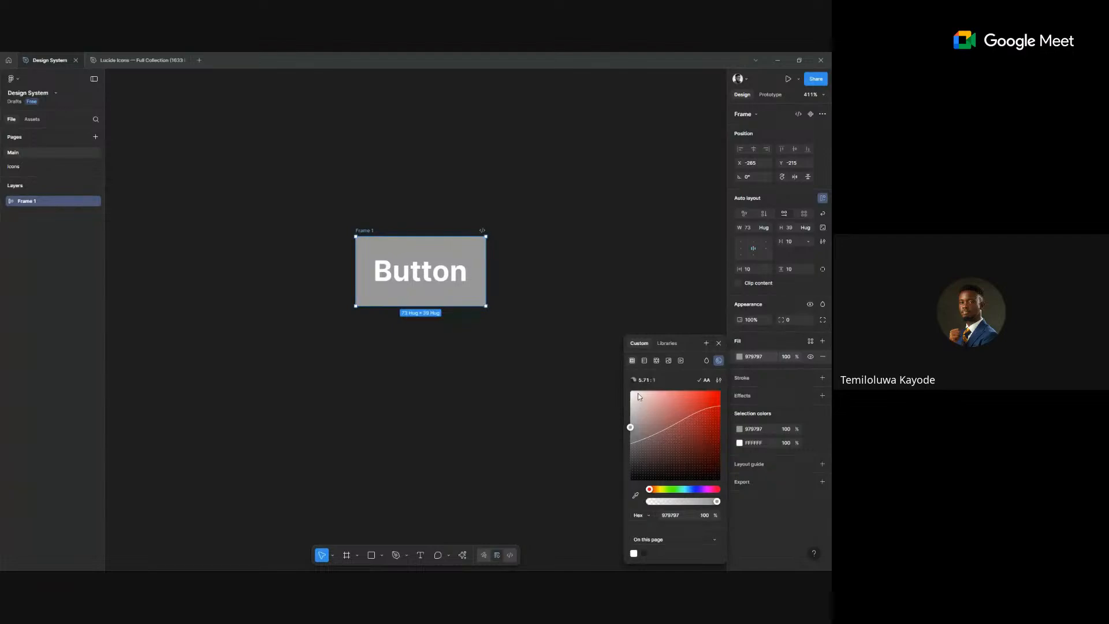
click(471, 349)
- Run the Foundation: Color Generator plugin and create colour styles from the Material profile's purple 5A32EC palette
right_click(472, 350)
mouse_move(491, 423)
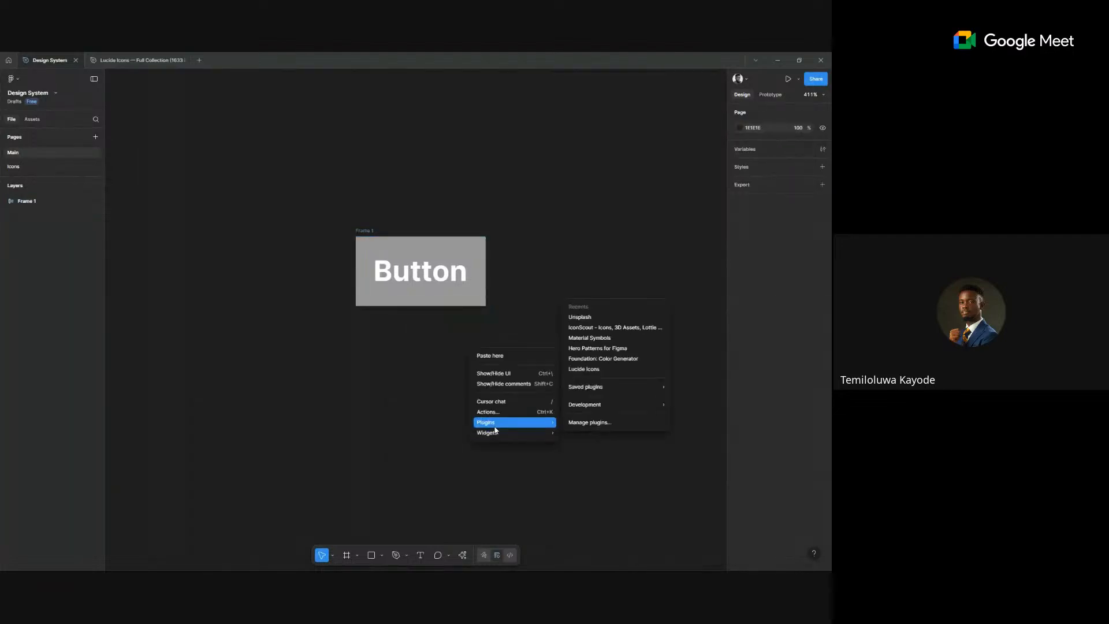
click(611, 359)
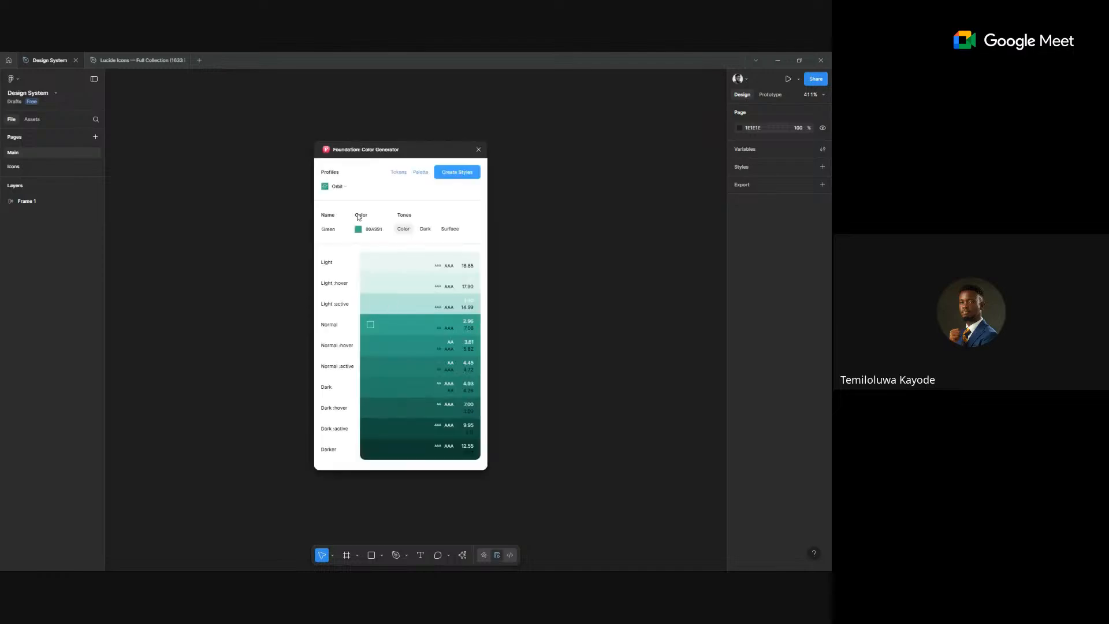
click(338, 187)
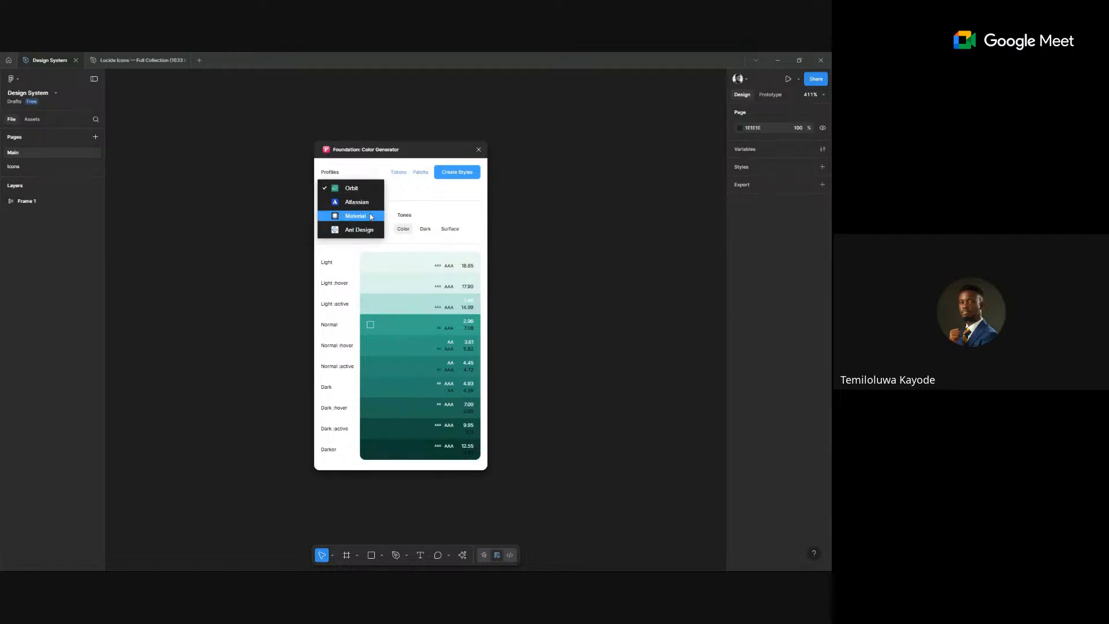
click(371, 216)
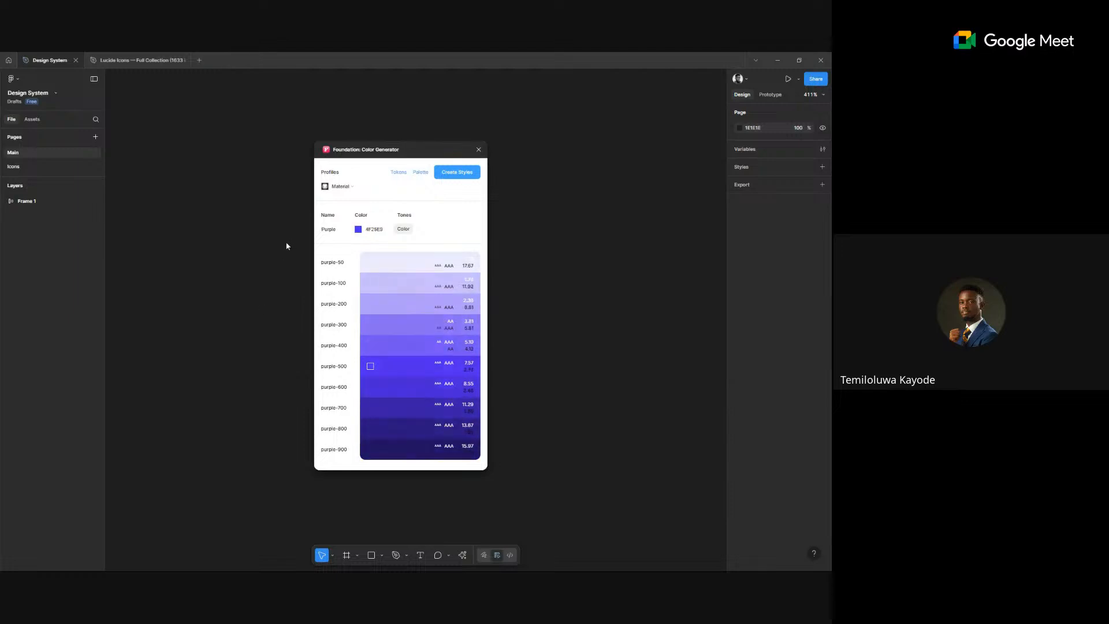
click(461, 173)
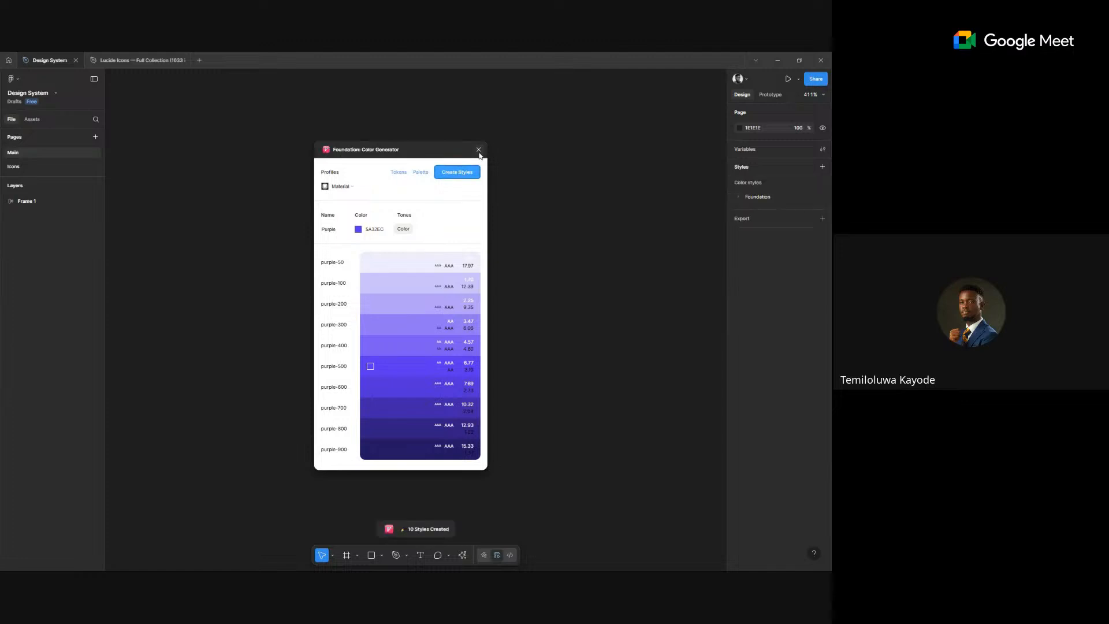
click(479, 152)
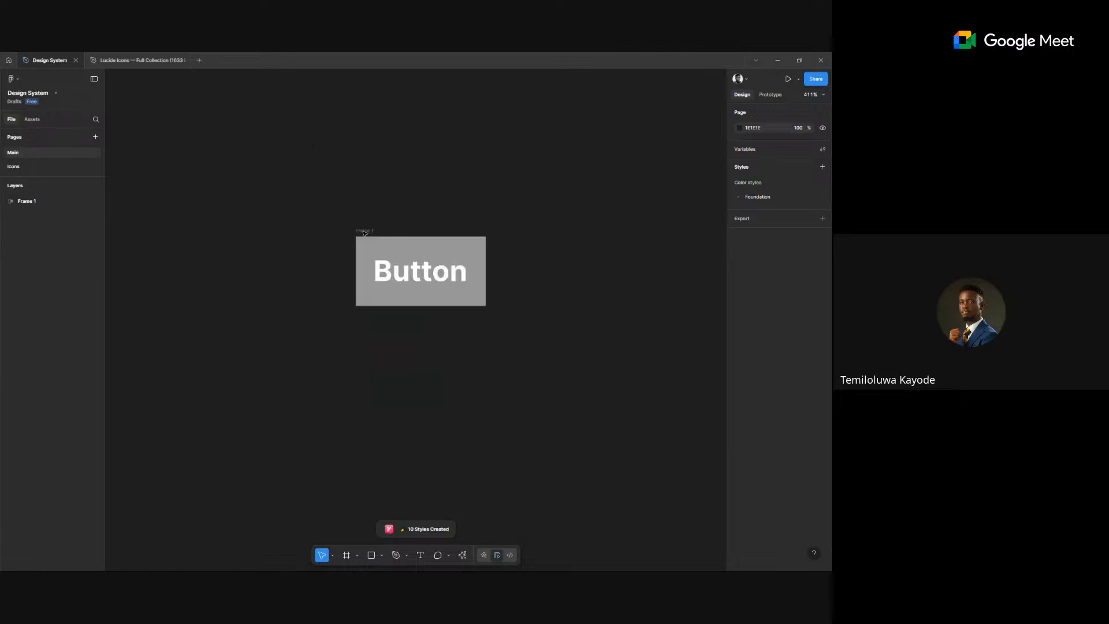
- Apply the Foundation purple-500 colour style to the button frame's fill
click(364, 231)
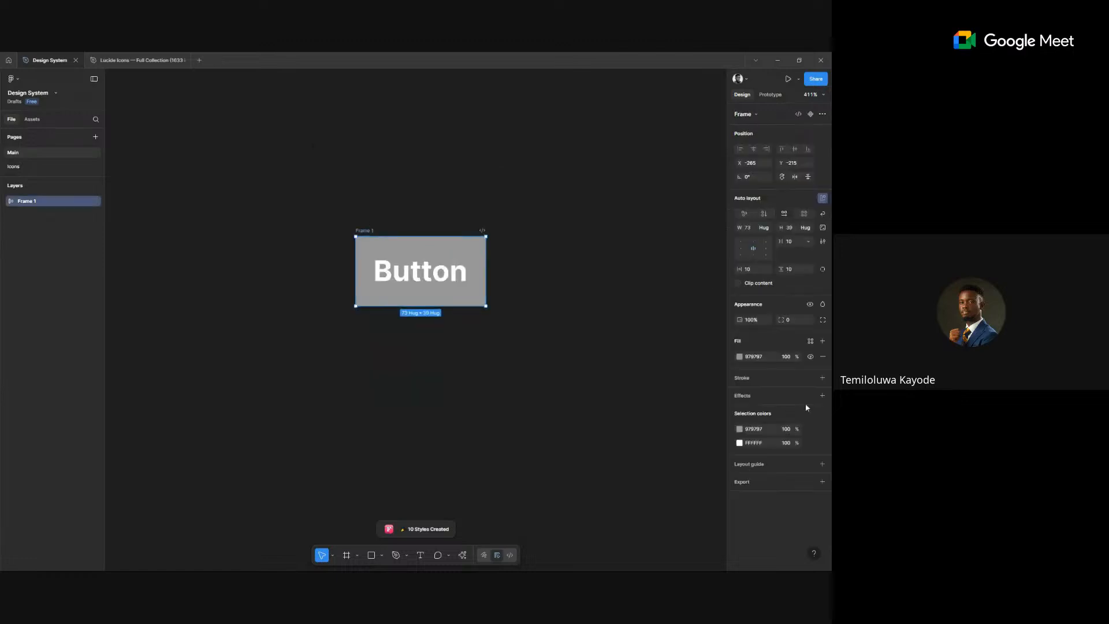
click(810, 341)
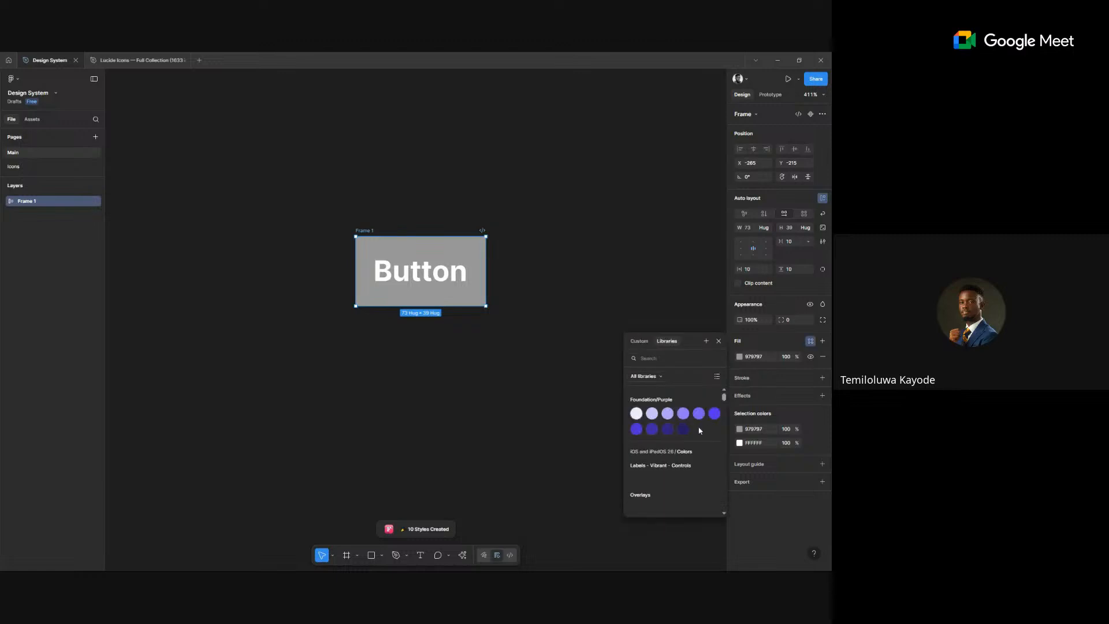
click(715, 414)
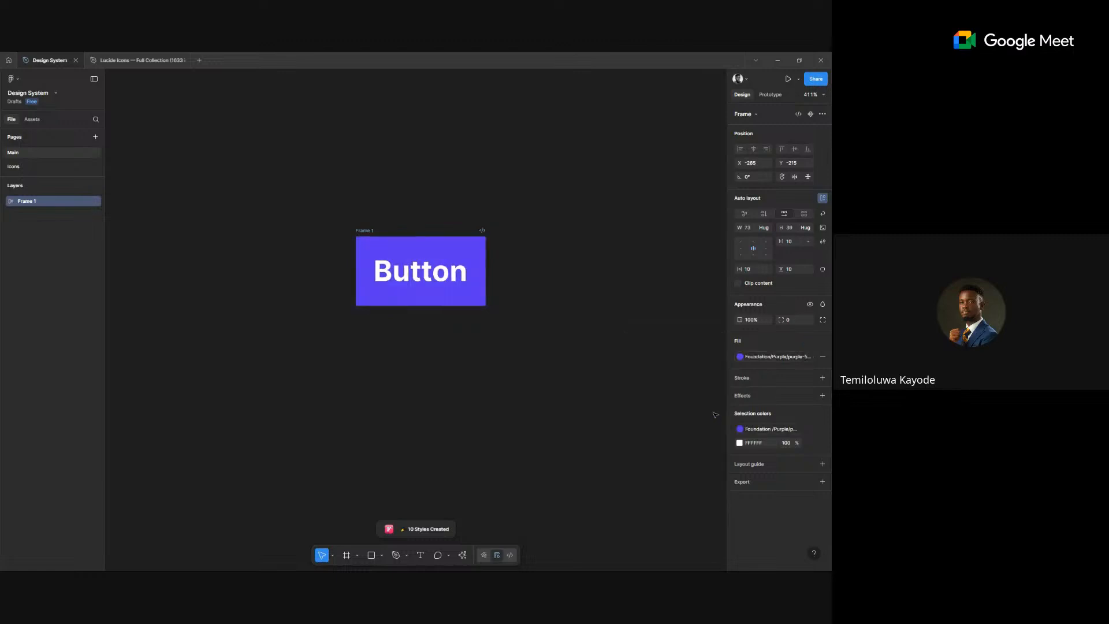
click(516, 327)
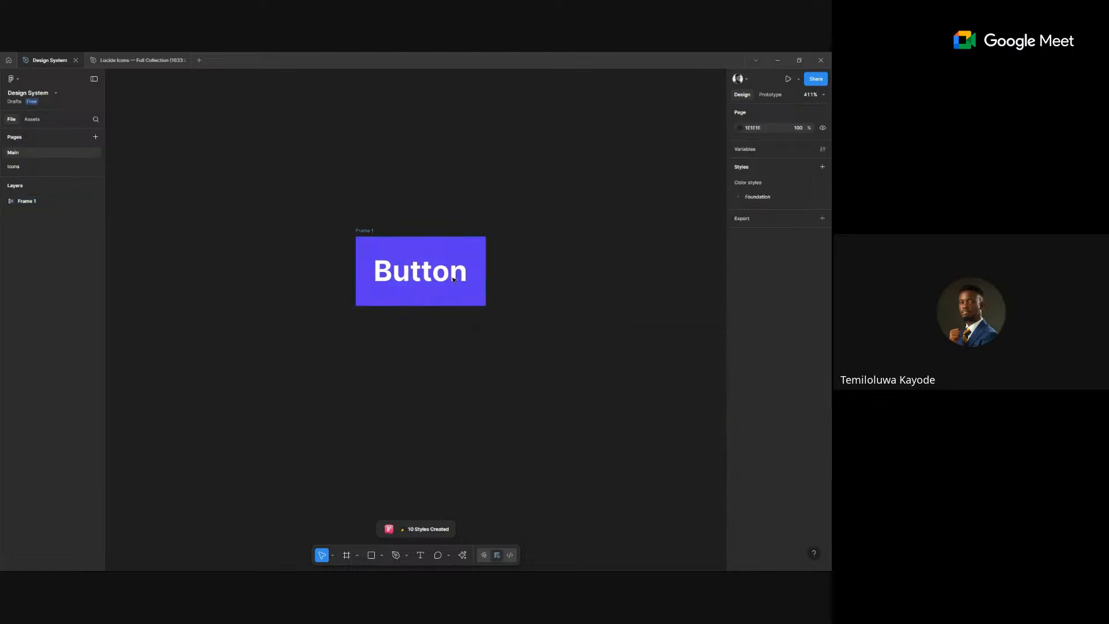
- Set the button frame's corner radius to 48
click(414, 237)
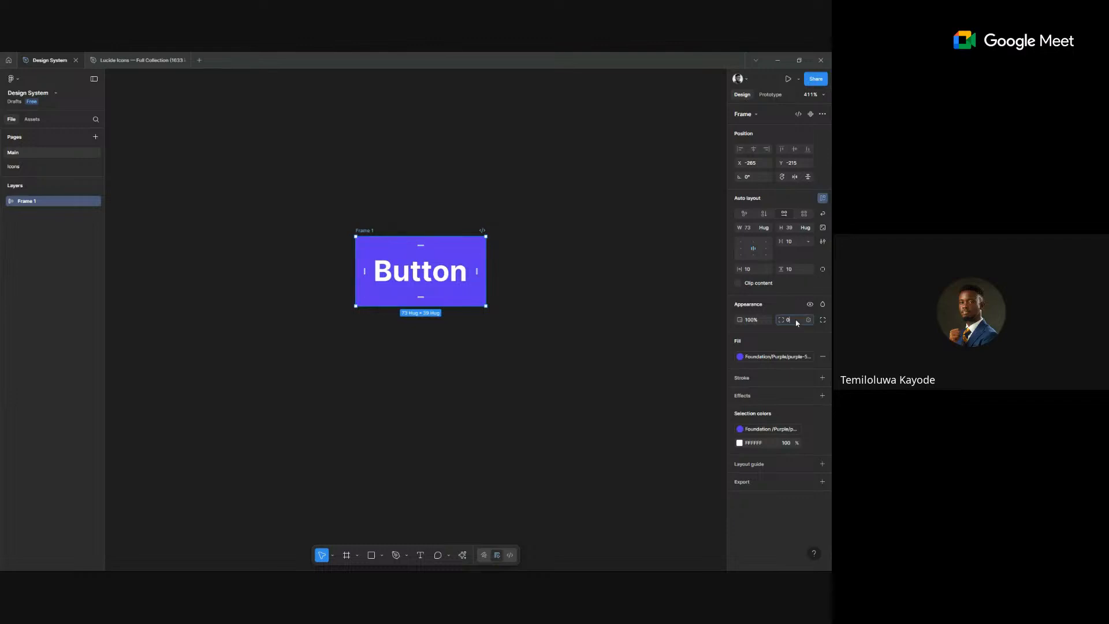
text(48)
key(Return)
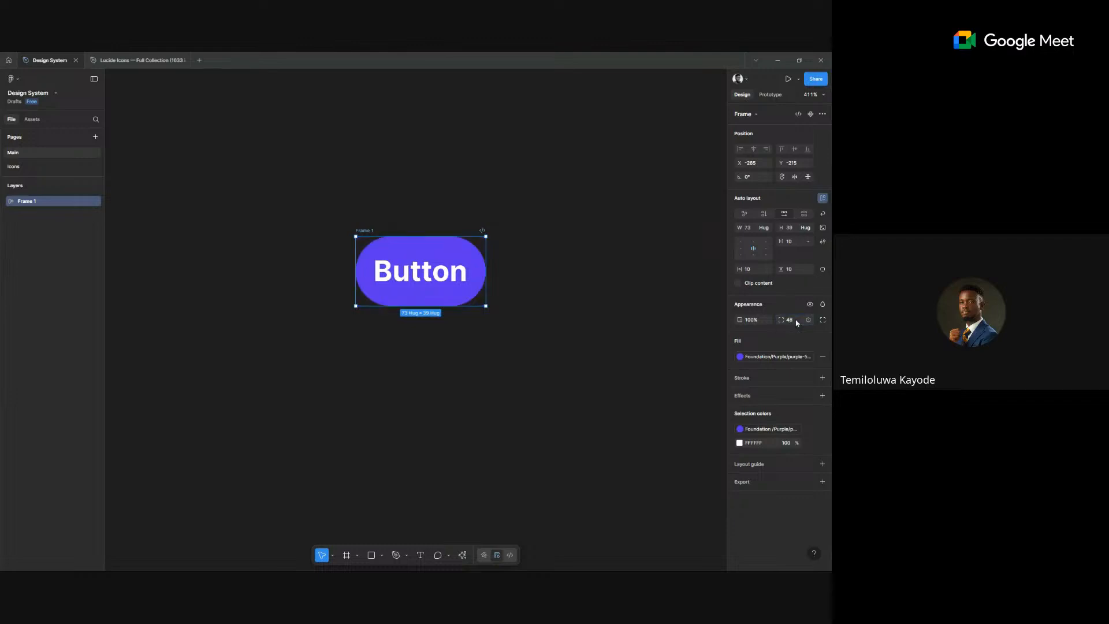
- Set the button frame's horizontal padding to 24
click(758, 270)
text(24)
key(Return)
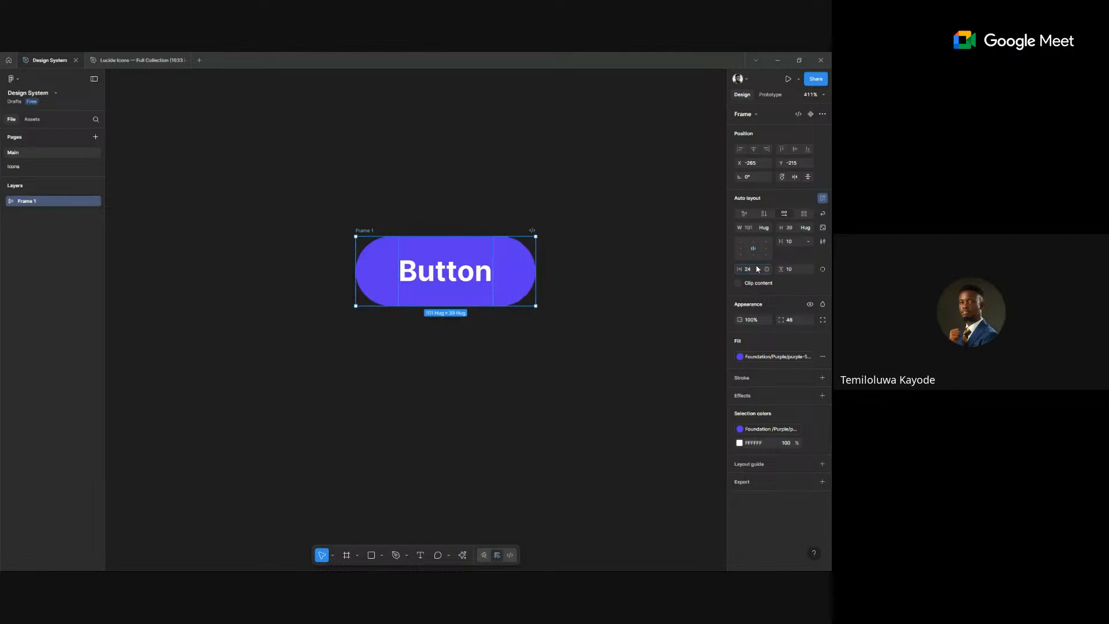
- Set the button frame's horizontal padding to 20 and its vertical padding to 8
click(758, 269)
text(2)
key(Return)
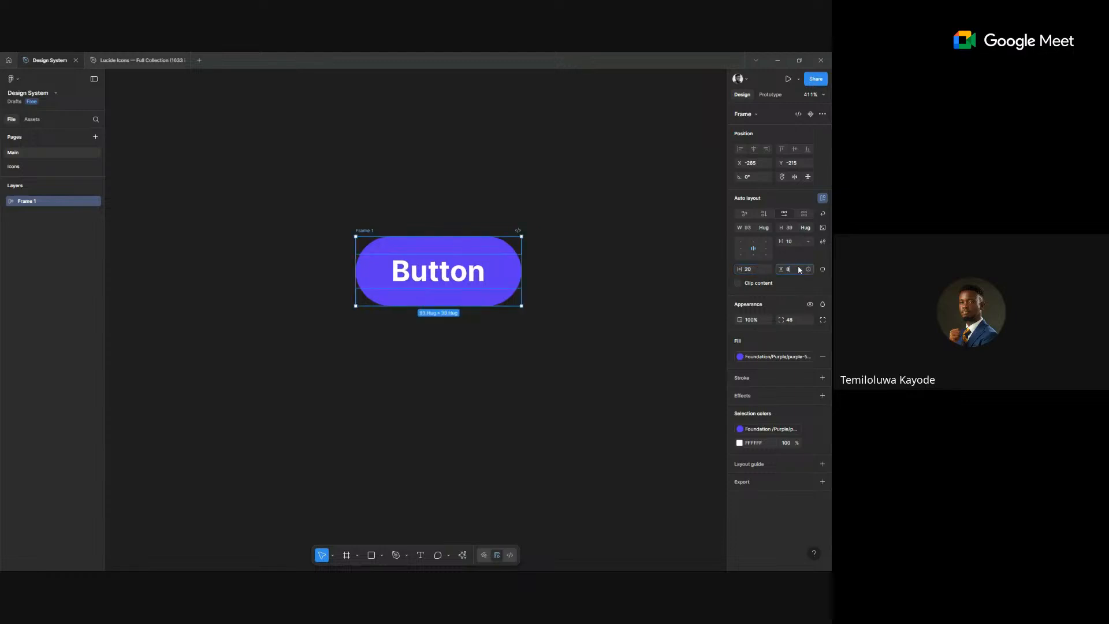
click(800, 270)
text(8)
key(Return)
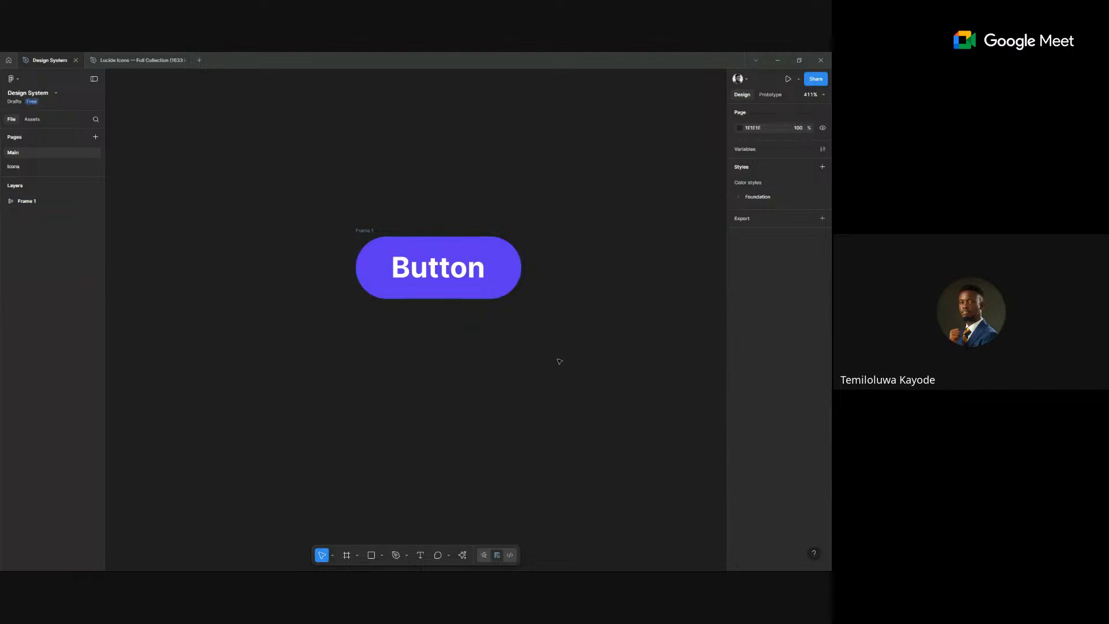
click(439, 268)
click(649, 309)
click(518, 272)
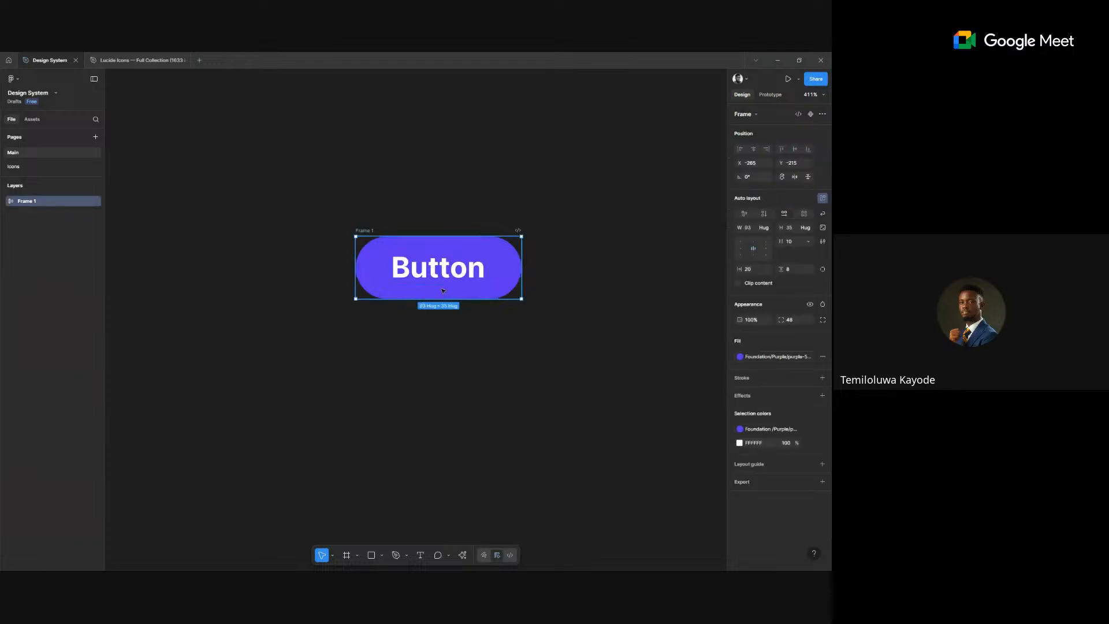
click(457, 361)
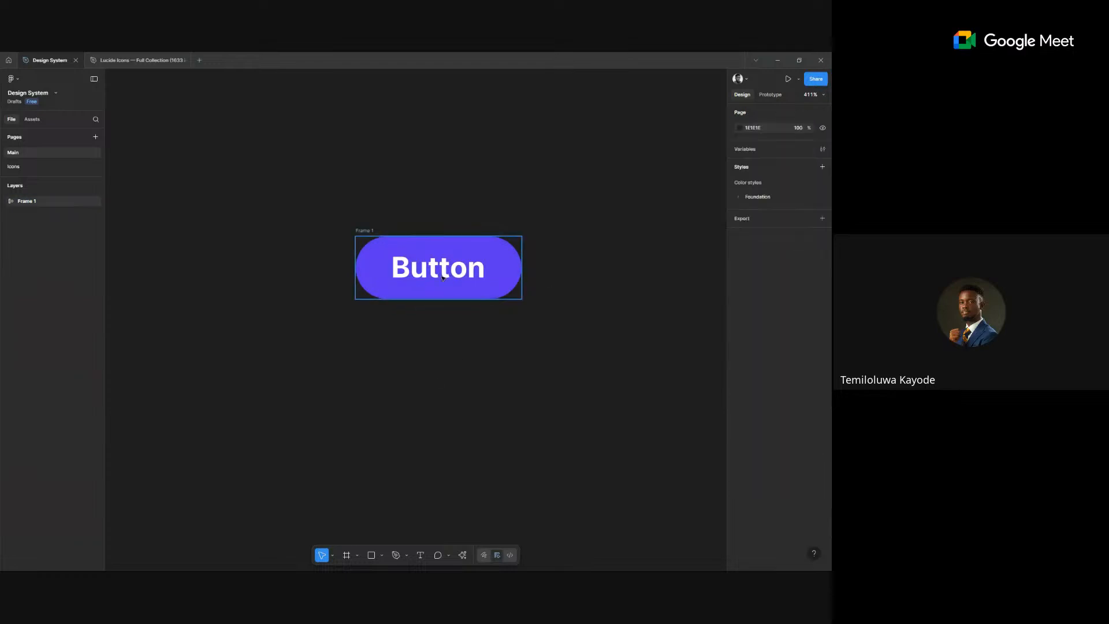
- Look through the assets for the components created in this file, and view the Icons page
click(33, 119)
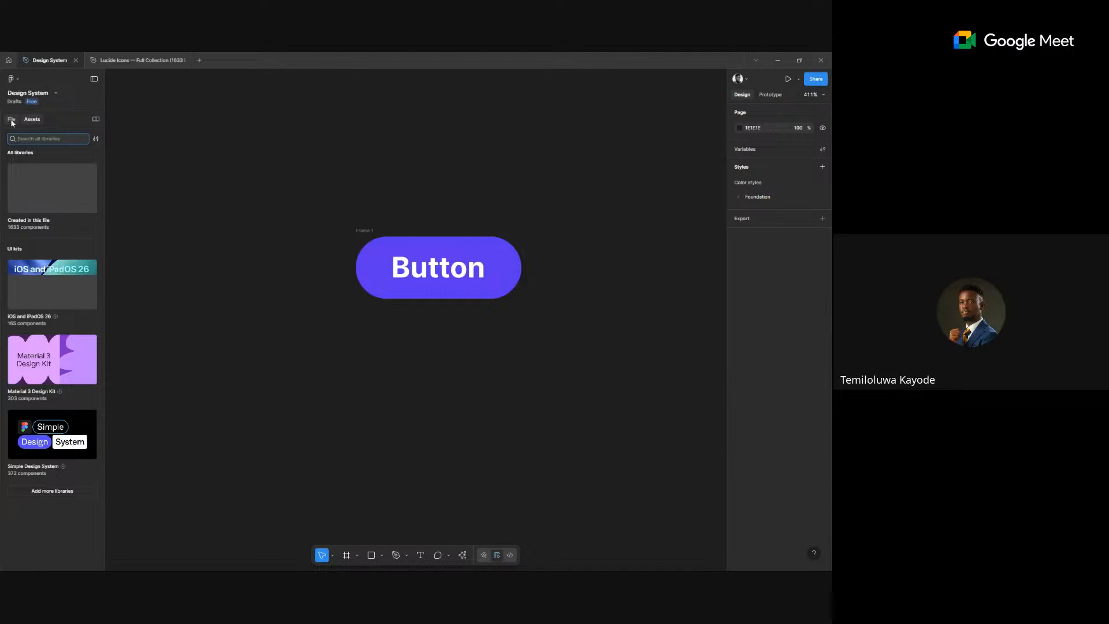
click(11, 121)
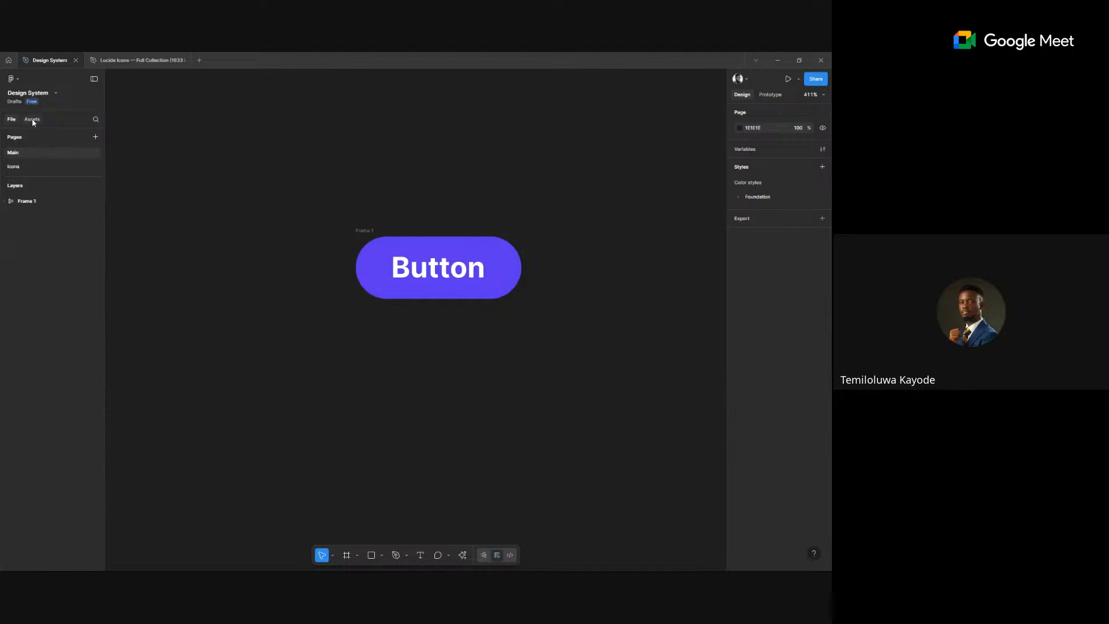
click(31, 119)
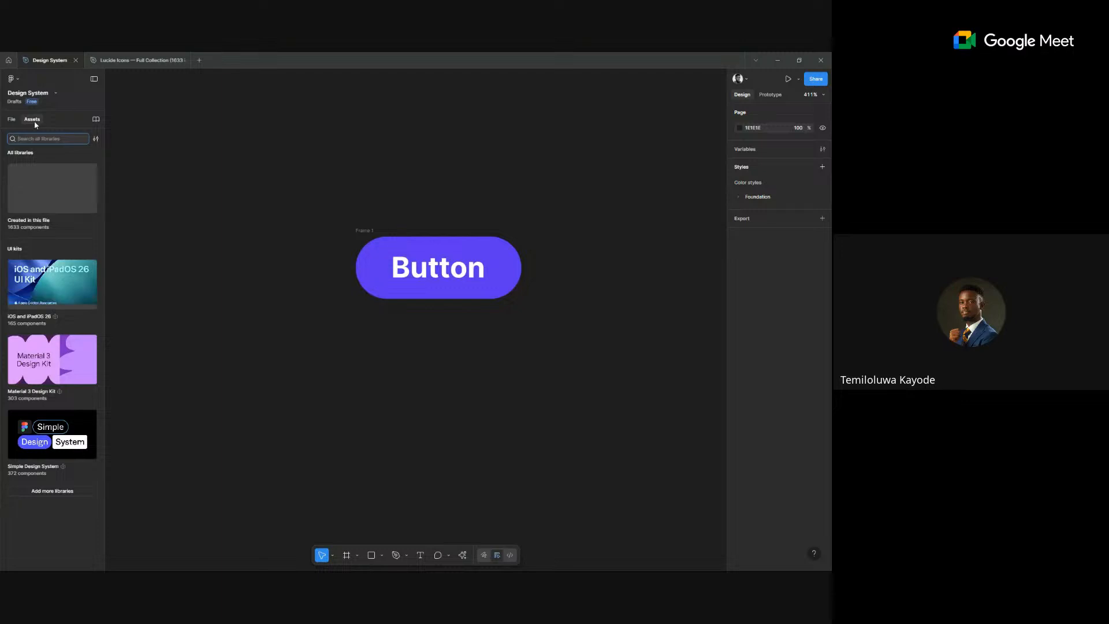
click(76, 193)
click(12, 119)
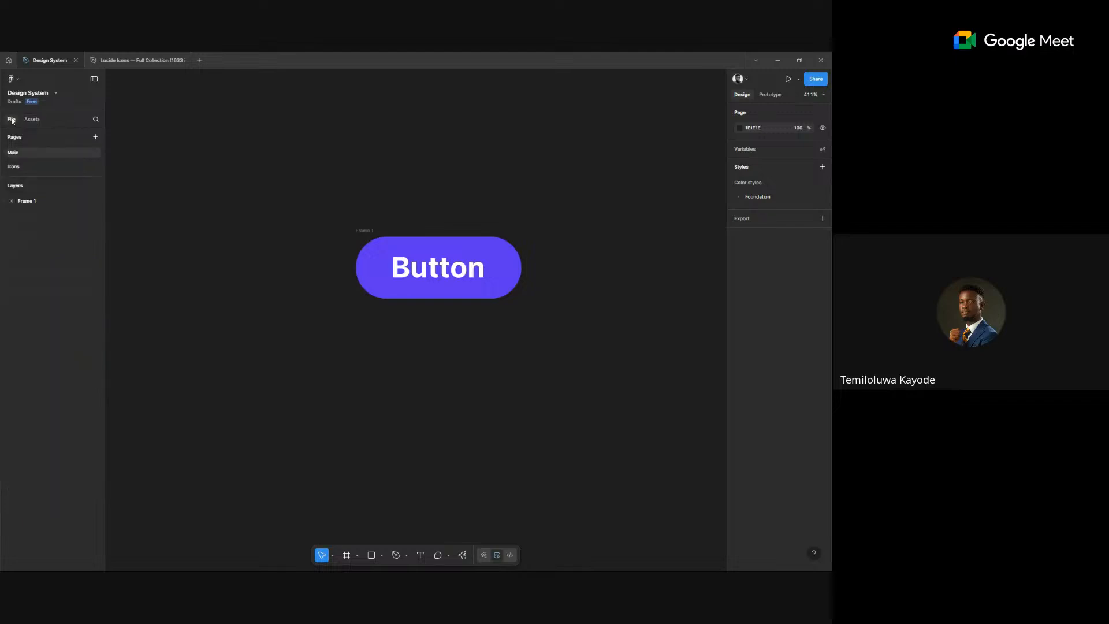
click(33, 166)
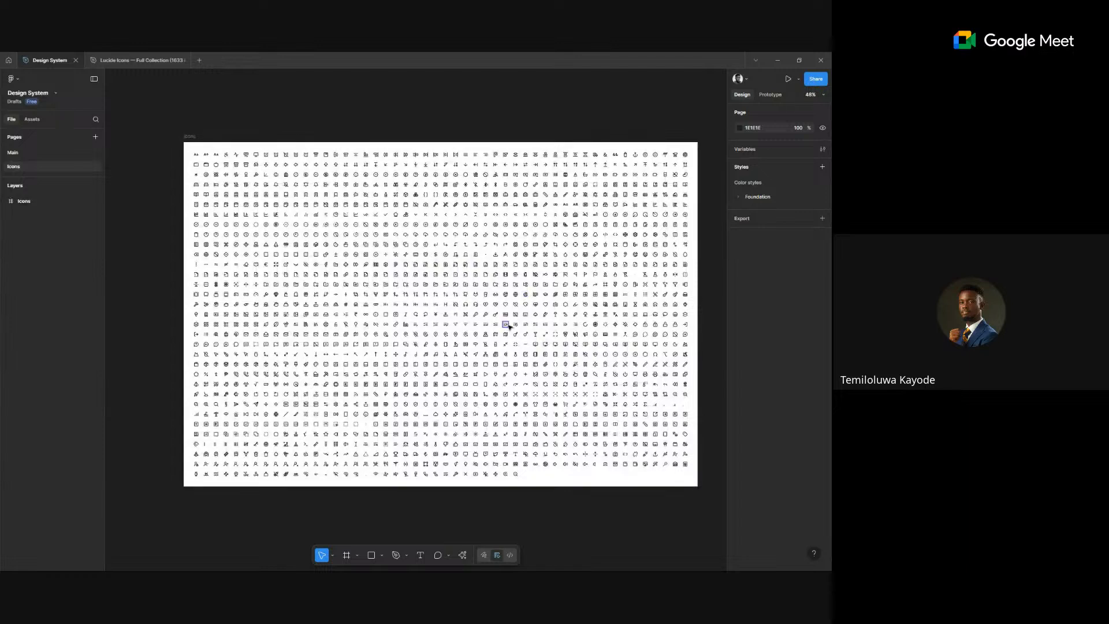
- From the Main page, browse the icon components created in this file in the assets
click(41, 153)
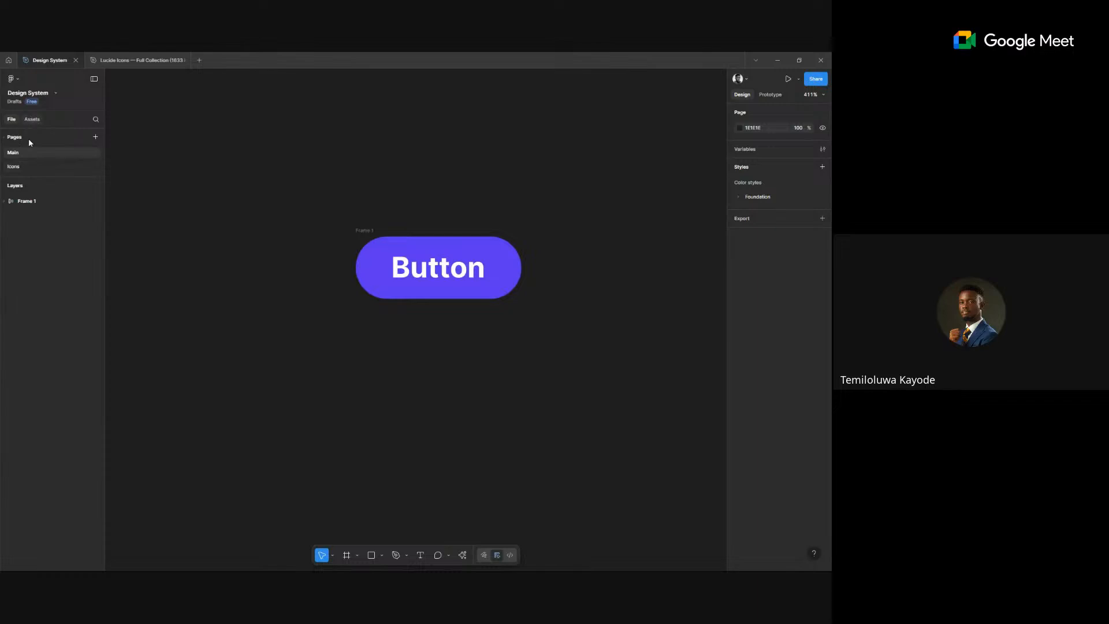
key(alt+2)
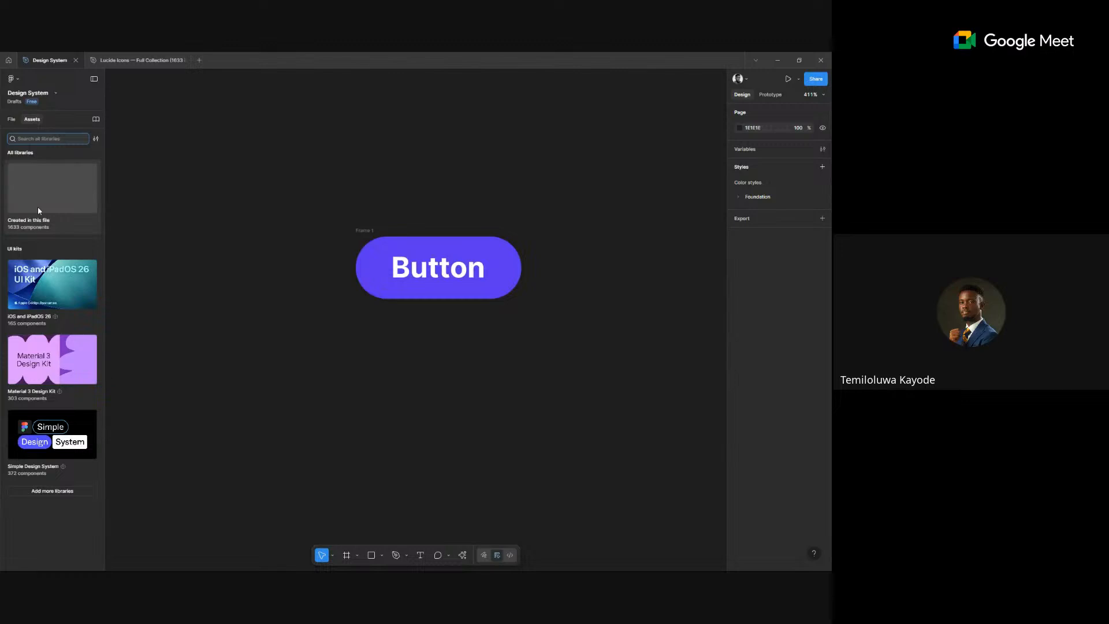
click(38, 210)
scroll(42, 222, down, 3)
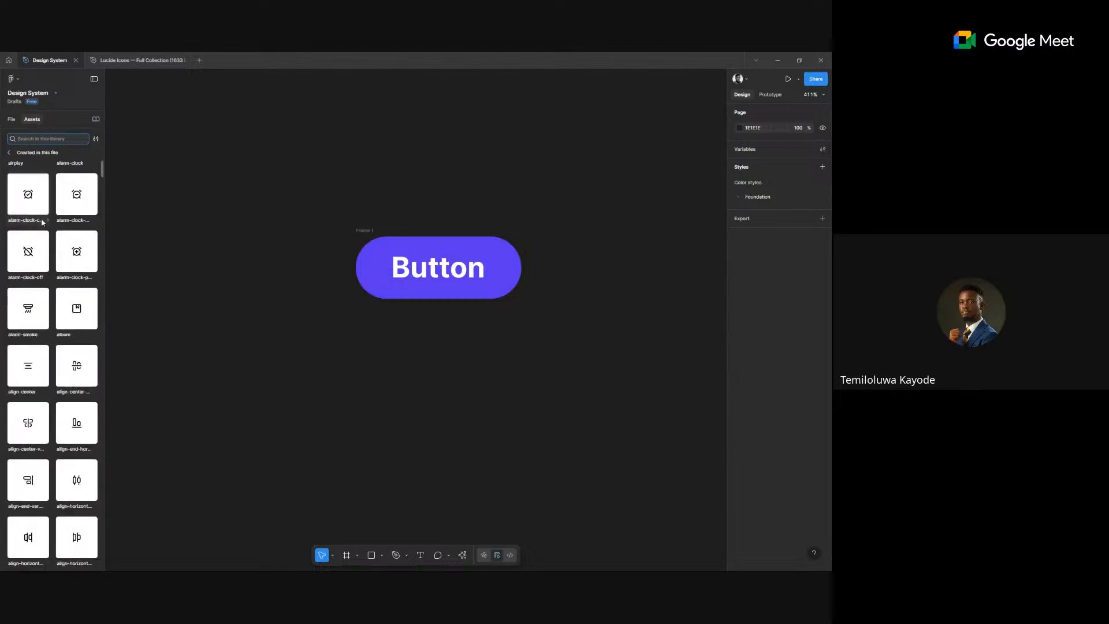
scroll(41, 223, down, 5)
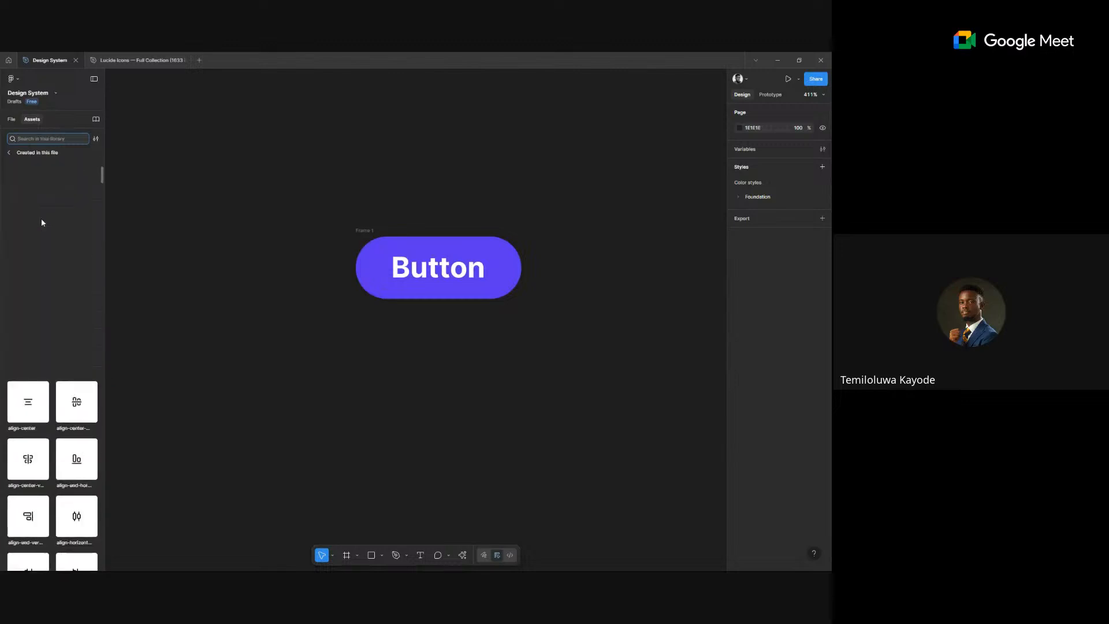
scroll(41, 221, up, 4)
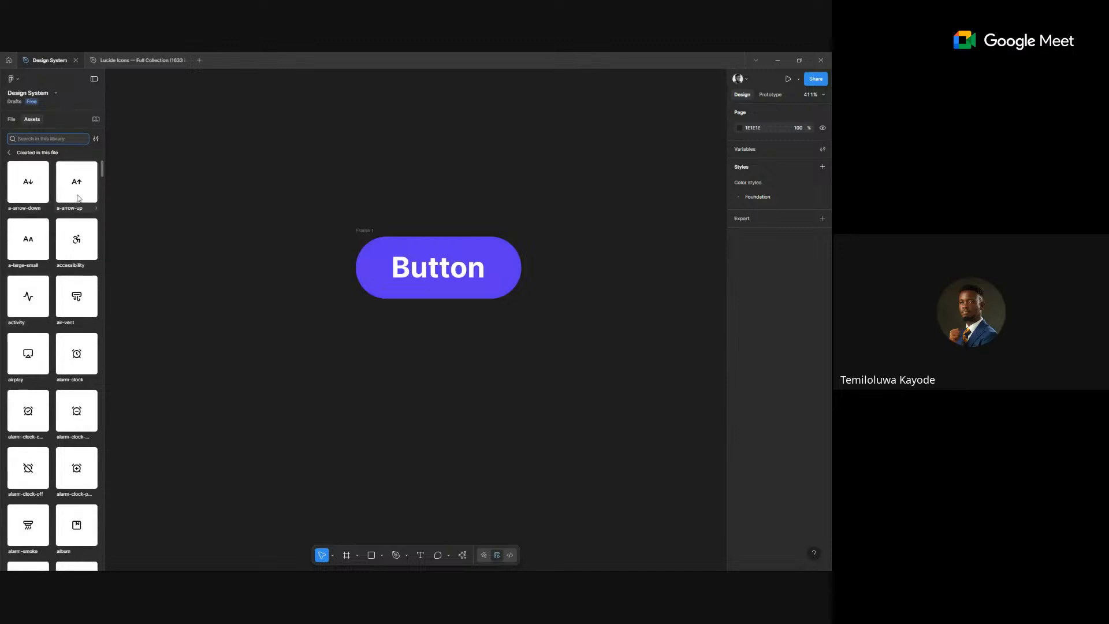
click(11, 119)
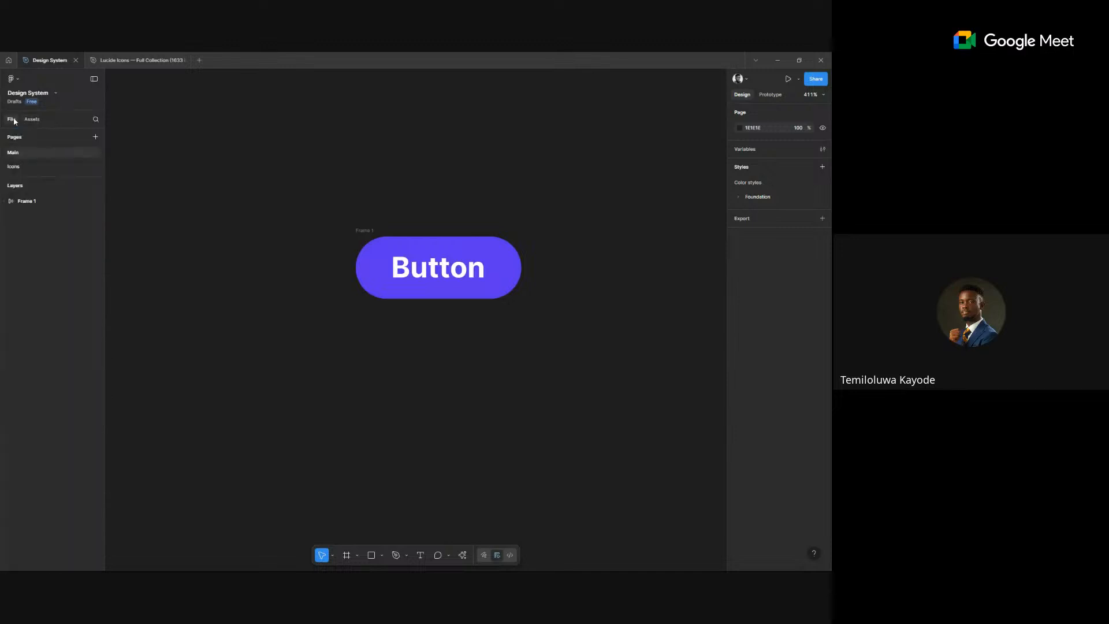
- Inspect the first icon component, a-arrow-down, on the Icons page
click(25, 167)
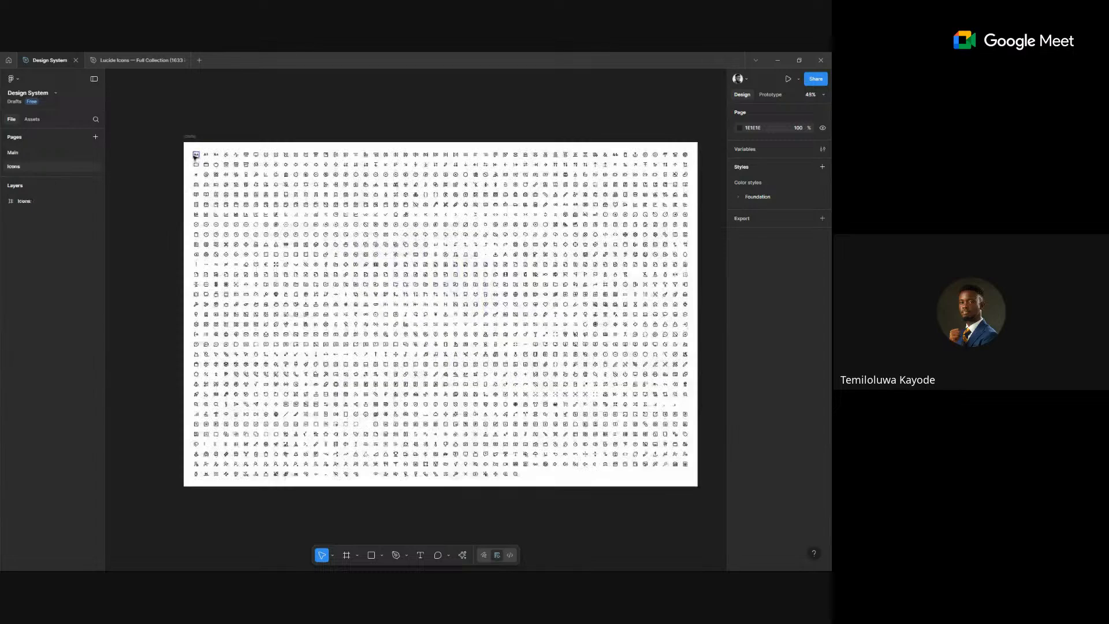
scroll(197, 173, up, 3)
ctrl+scroll(201, 257, up, 1)
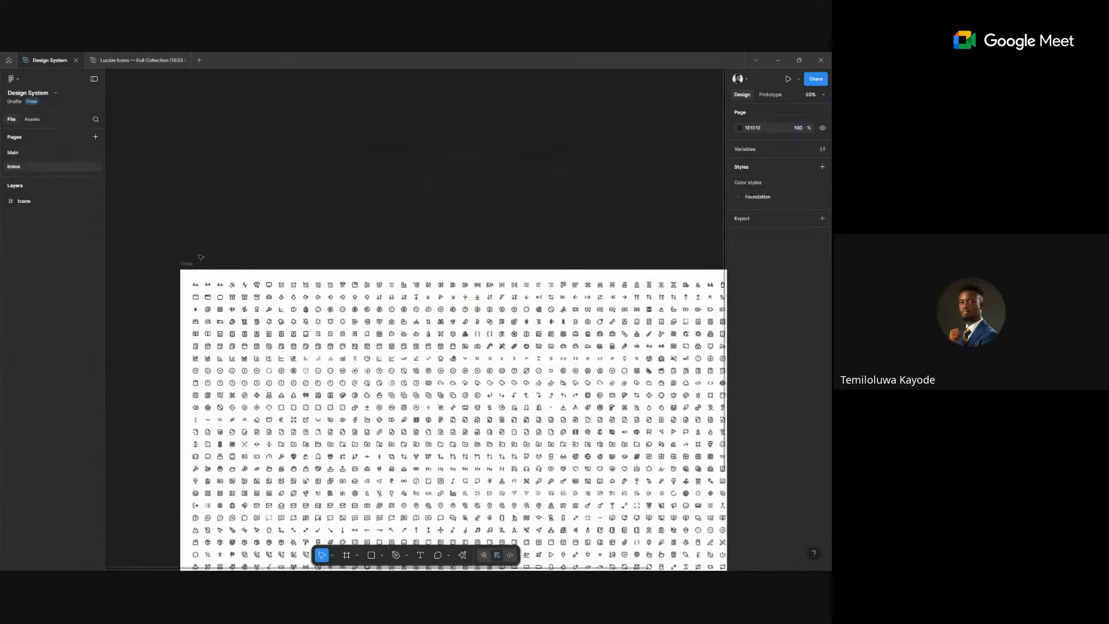
ctrl+scroll(201, 257, up, 10)
scroll(409, 188, right, 2)
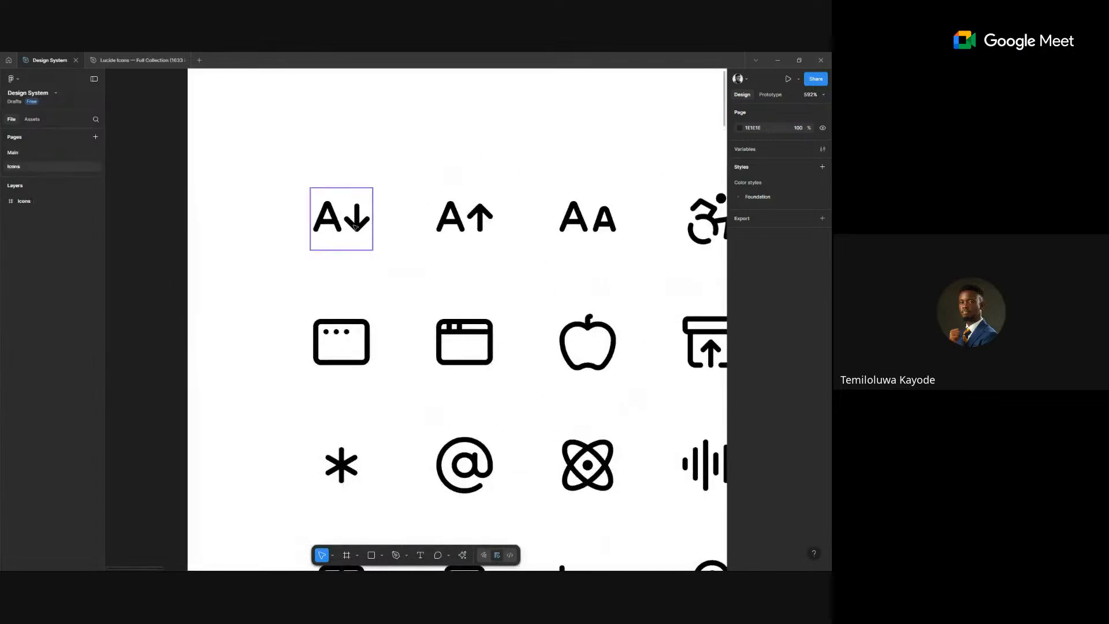
click(355, 227)
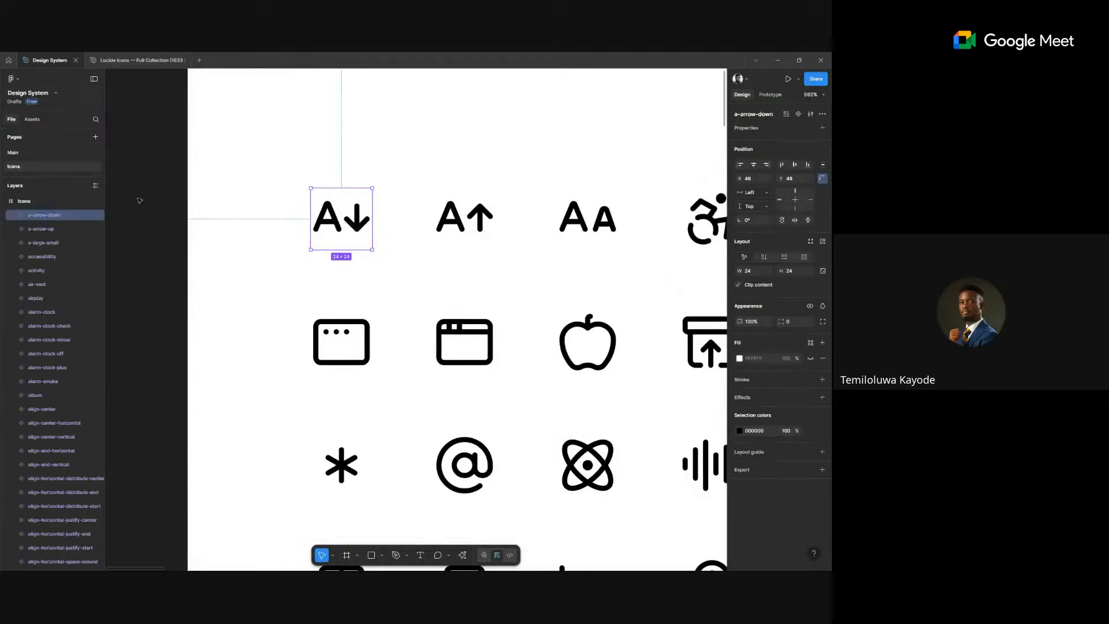
click(118, 184)
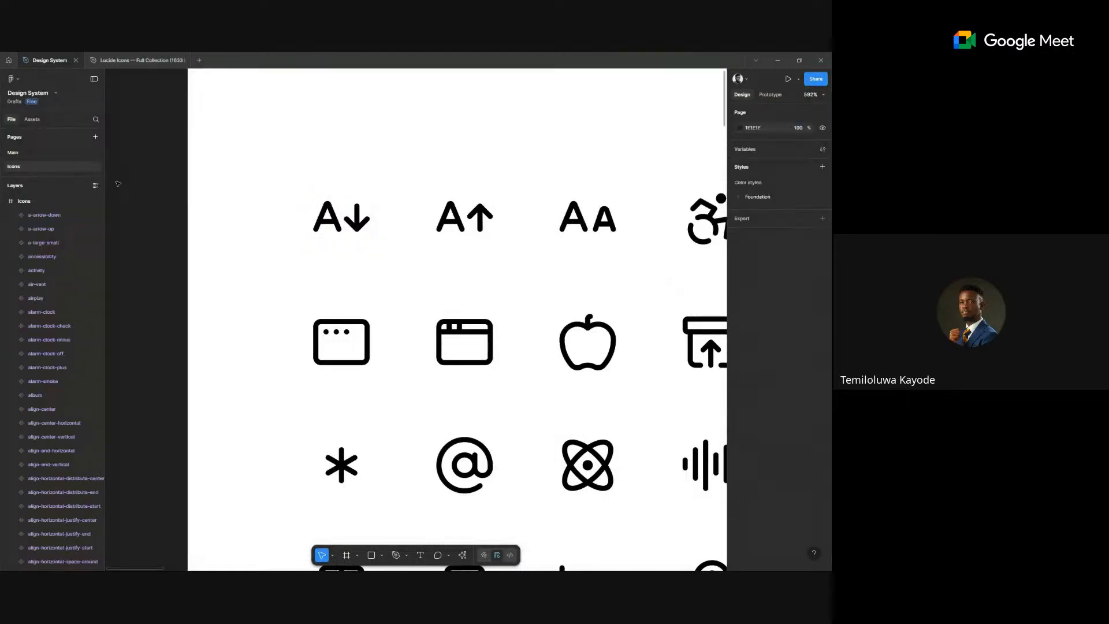
- On the Main page, search this file's components for "arrow" and place an arrow-right instance beside the button frame
click(47, 154)
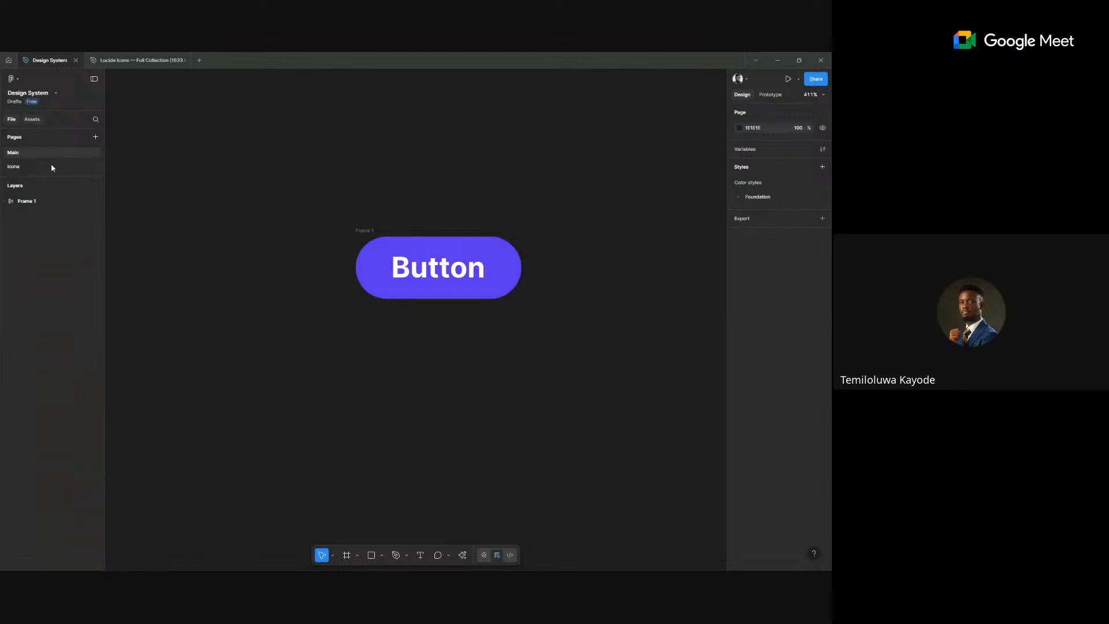
key(alt+2)
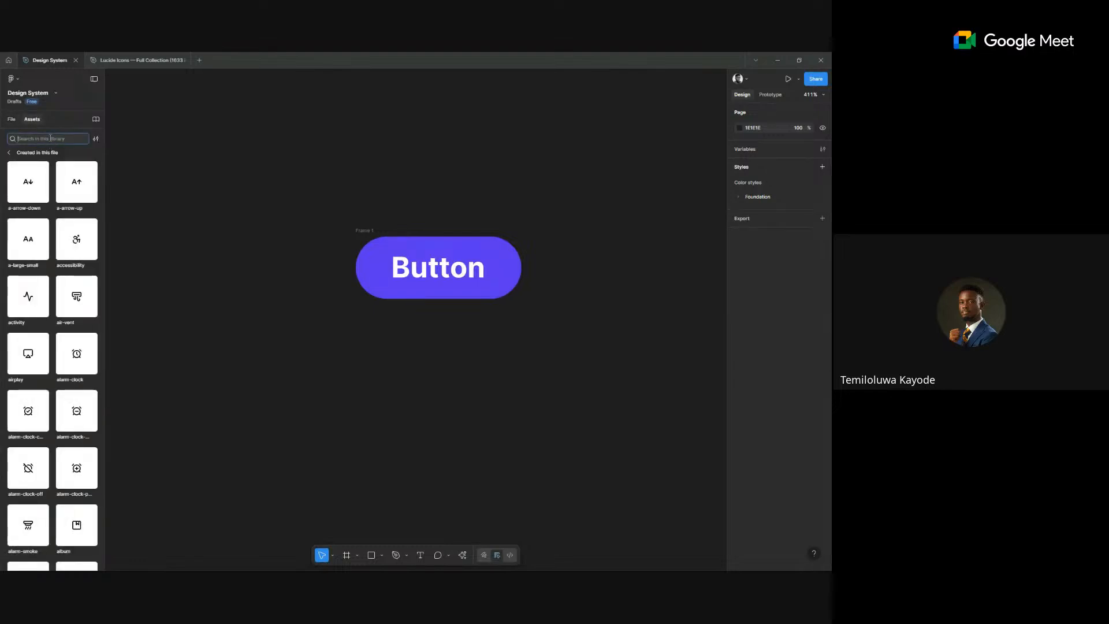
text(an)
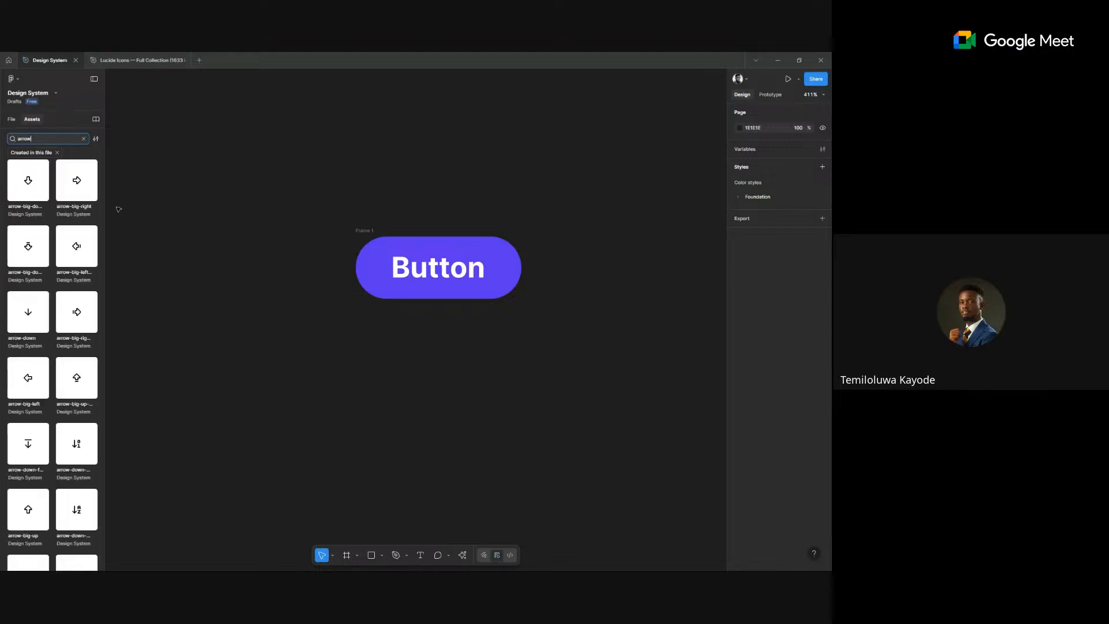
scroll(63, 274, down, 5)
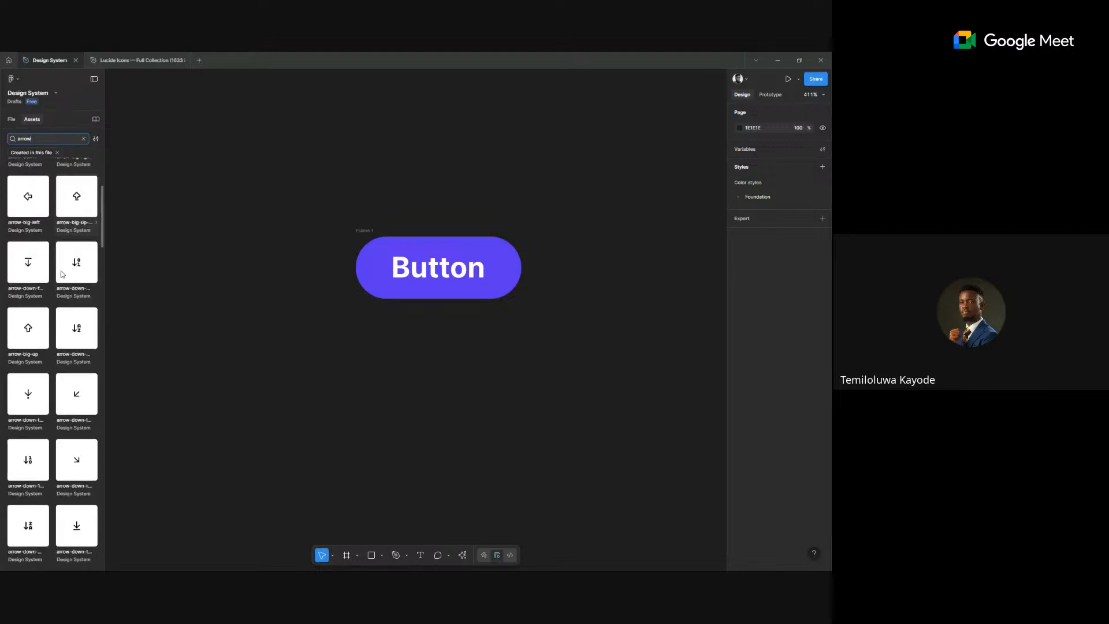
scroll(62, 274, down, 8)
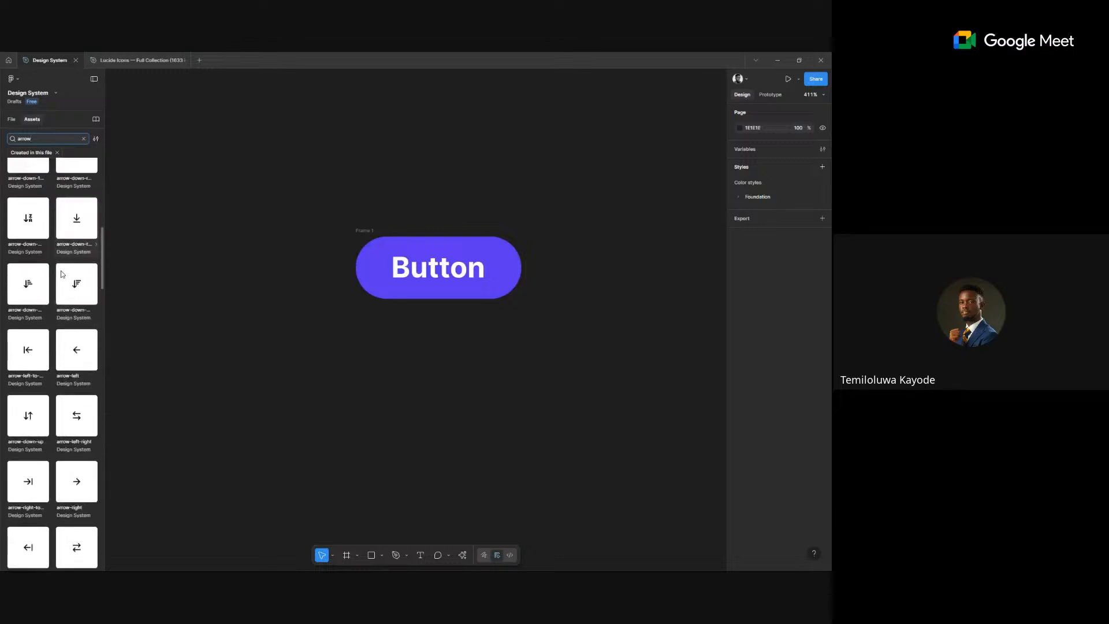
scroll(62, 273, down, 4)
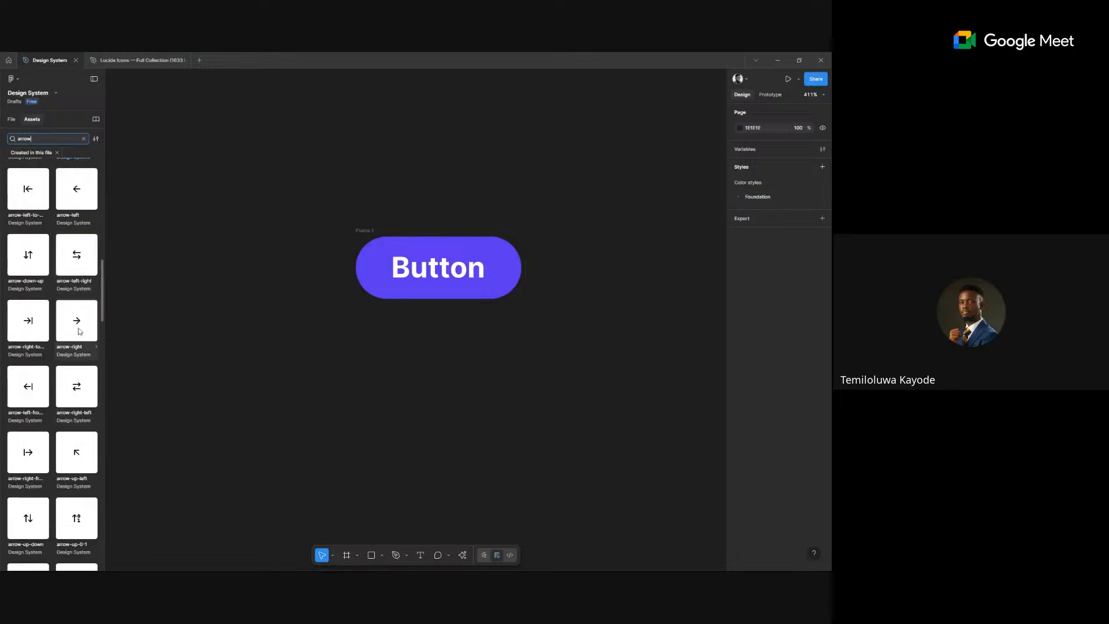
scroll(79, 331, down, 1)
scroll(80, 331, down, 10)
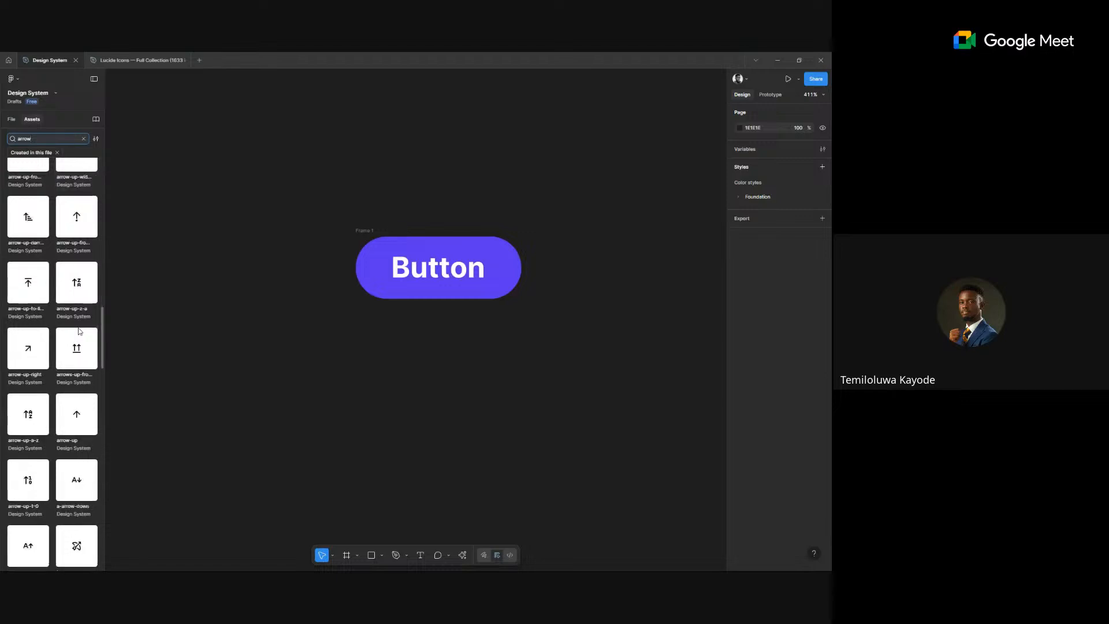
scroll(80, 331, down, 10)
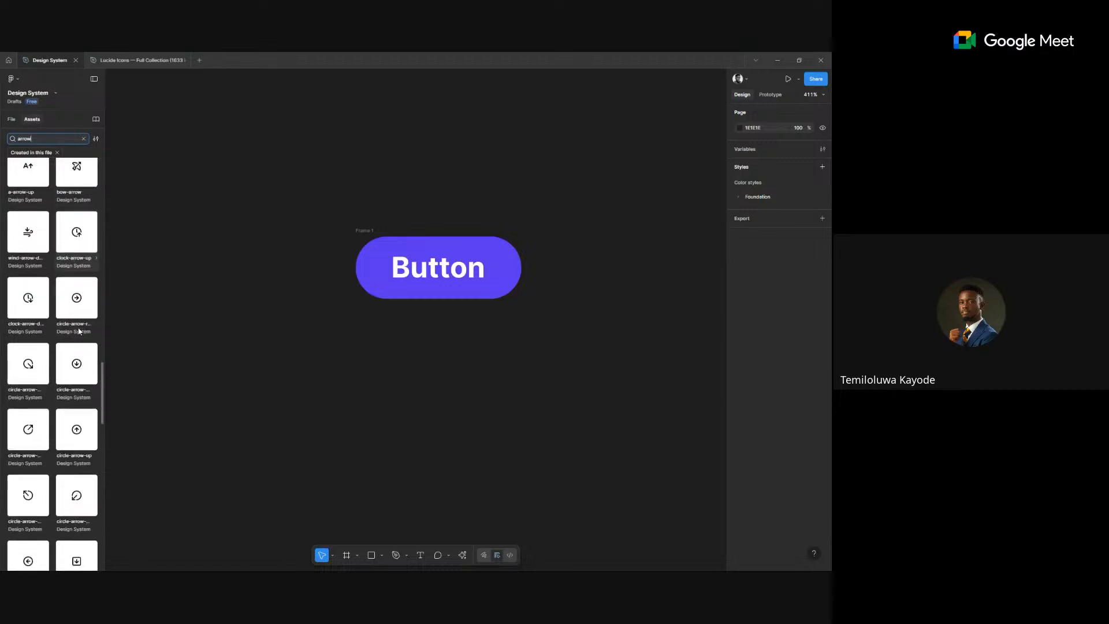
scroll(80, 331, down, 10)
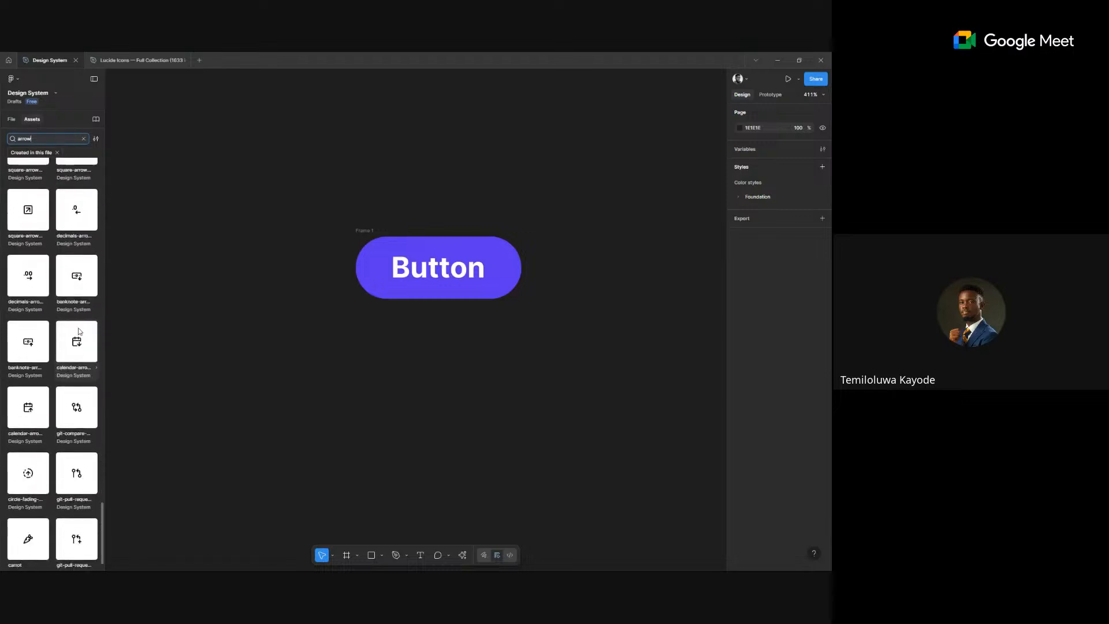
scroll(80, 331, up, 15)
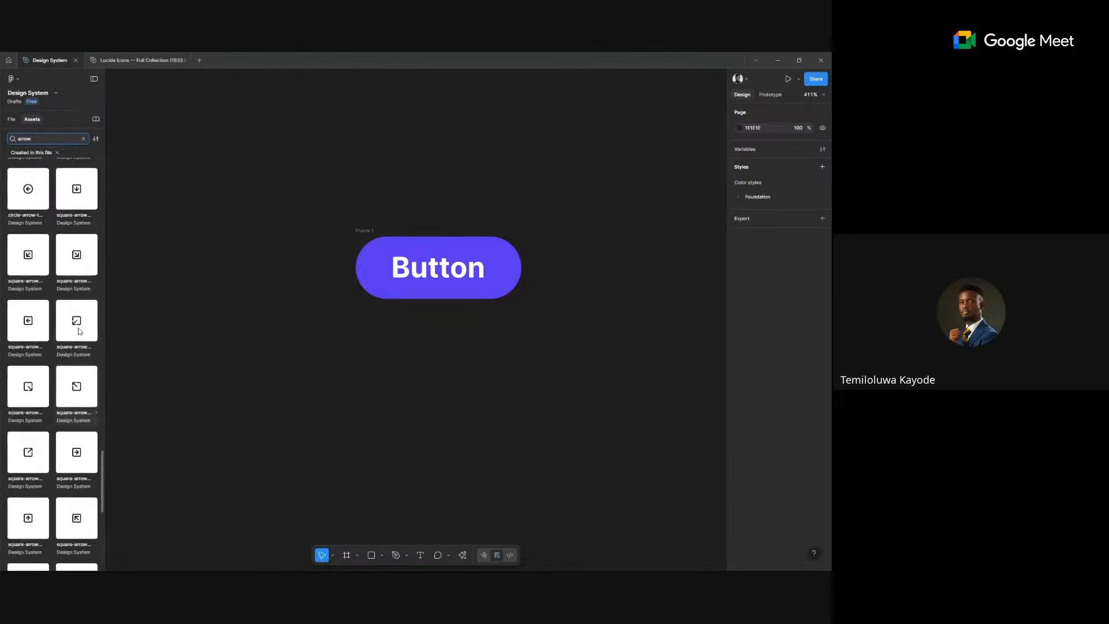
scroll(80, 331, up, 10)
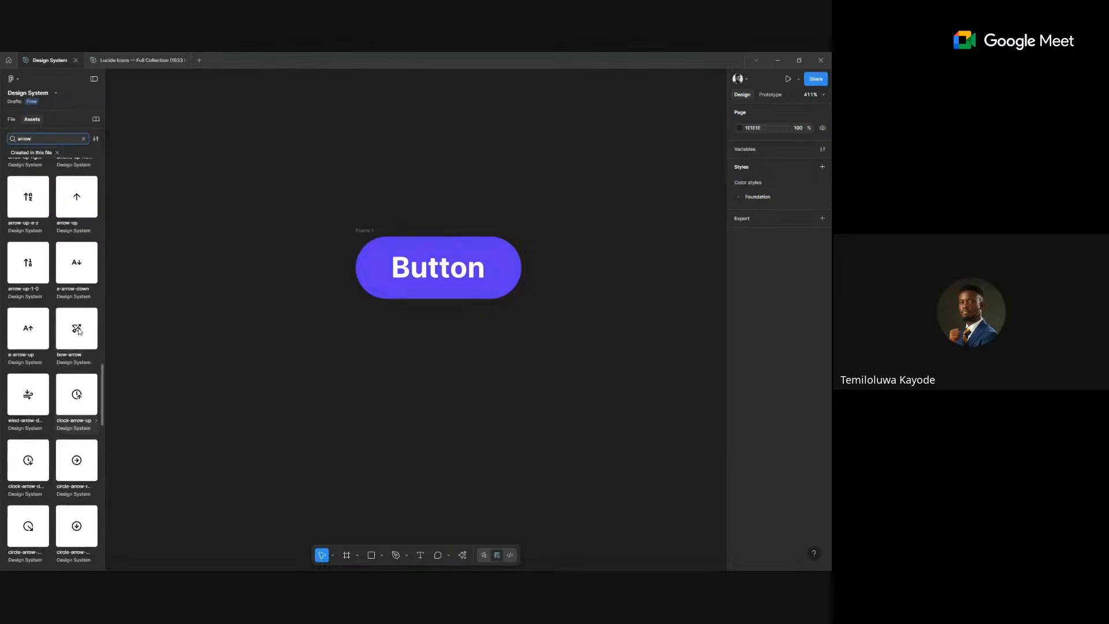
scroll(79, 331, up, 1)
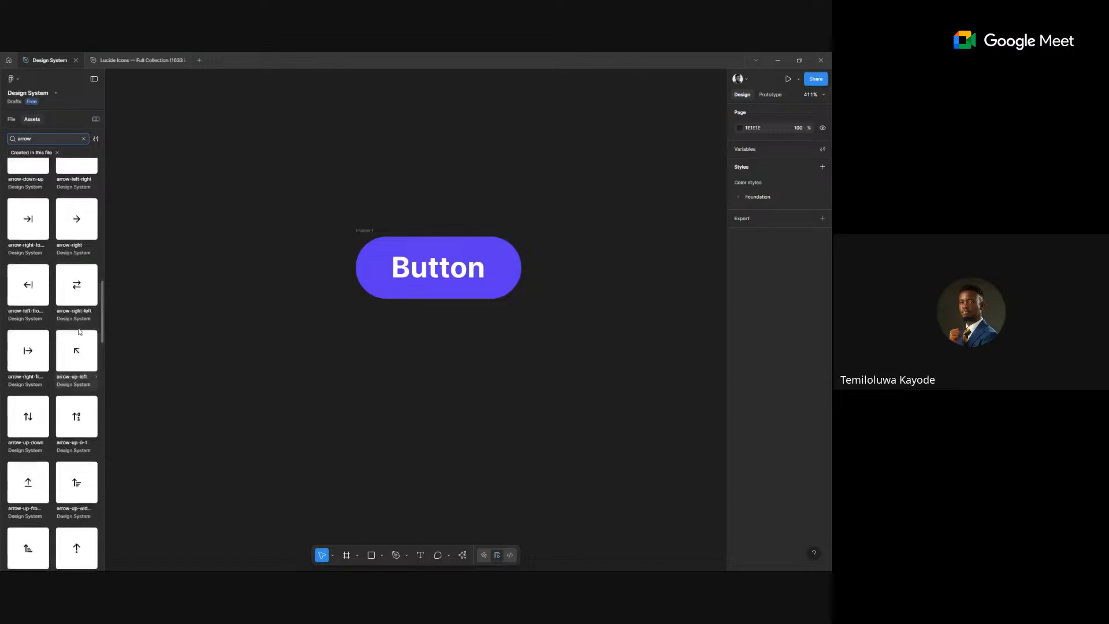
drag(76, 220, 296, 282)
- Search this file's components for "right" and place a move-right instance on empty canvas near the button frame
double_click(51, 139)
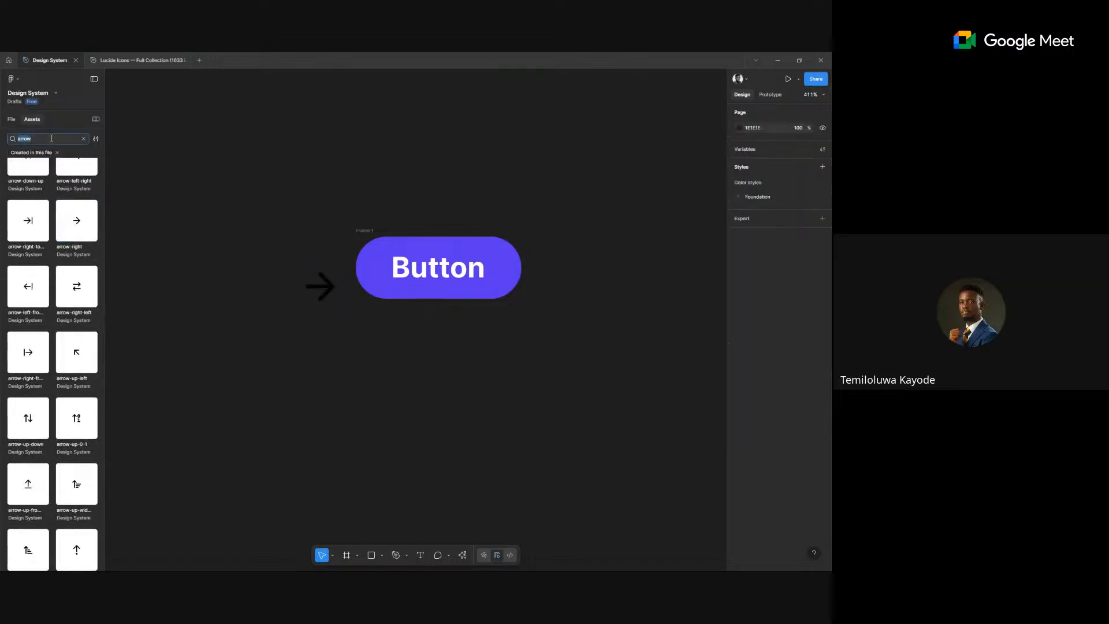
text(right)
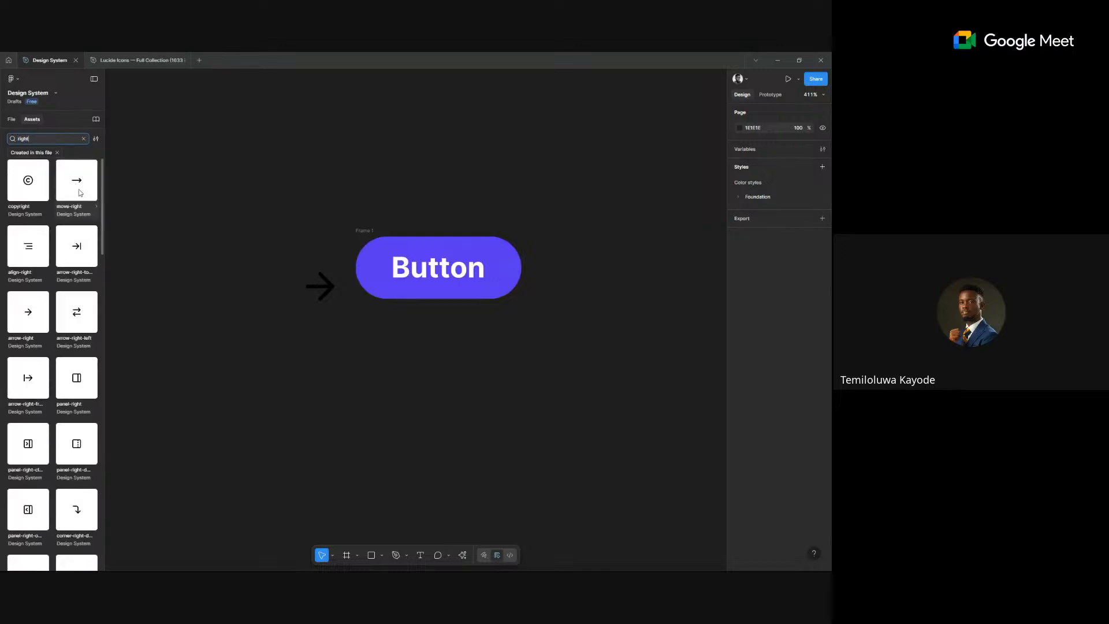
scroll(77, 194, down, 3)
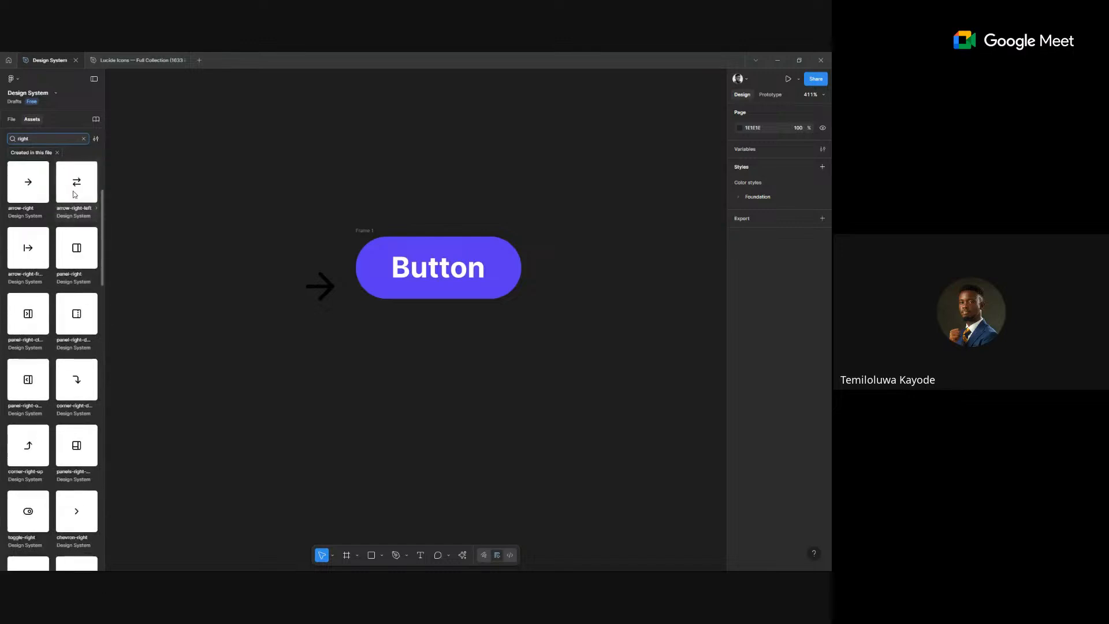
scroll(75, 191, up, 3)
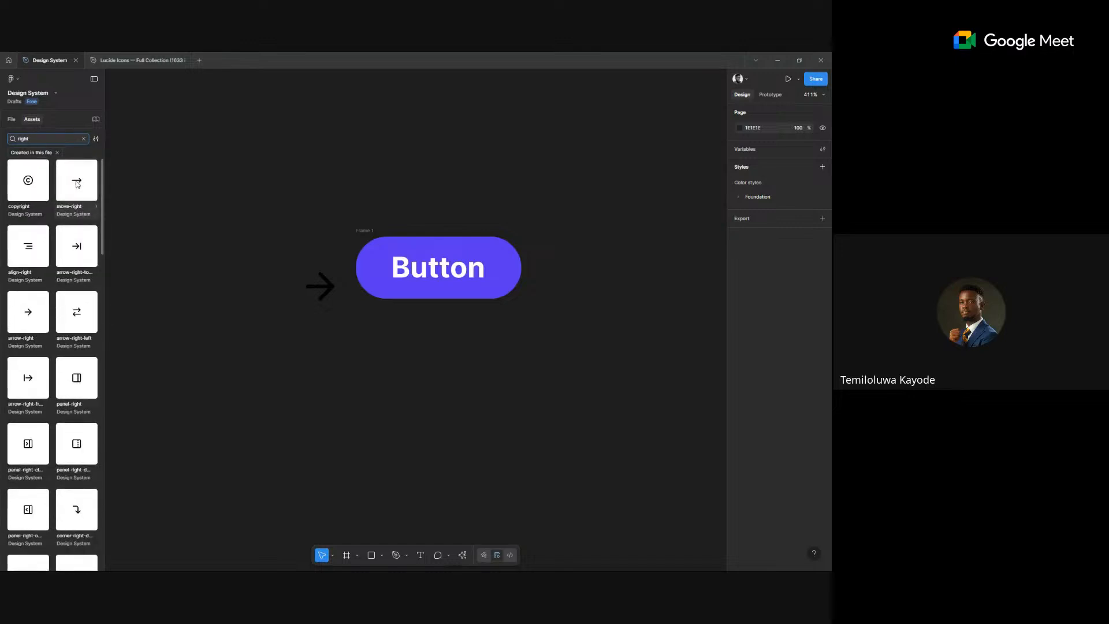
drag(77, 183, 260, 346)
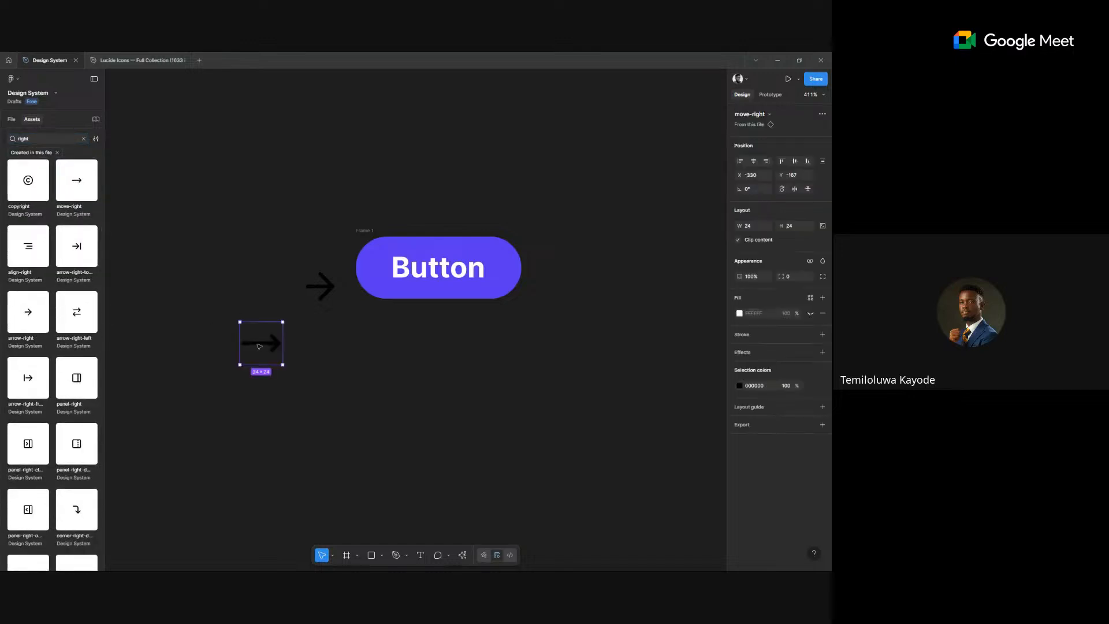
- Delete the arrow-right instance, clear the component search and return to the file's layer list
drag(313, 290, 254, 281)
key(Delete)
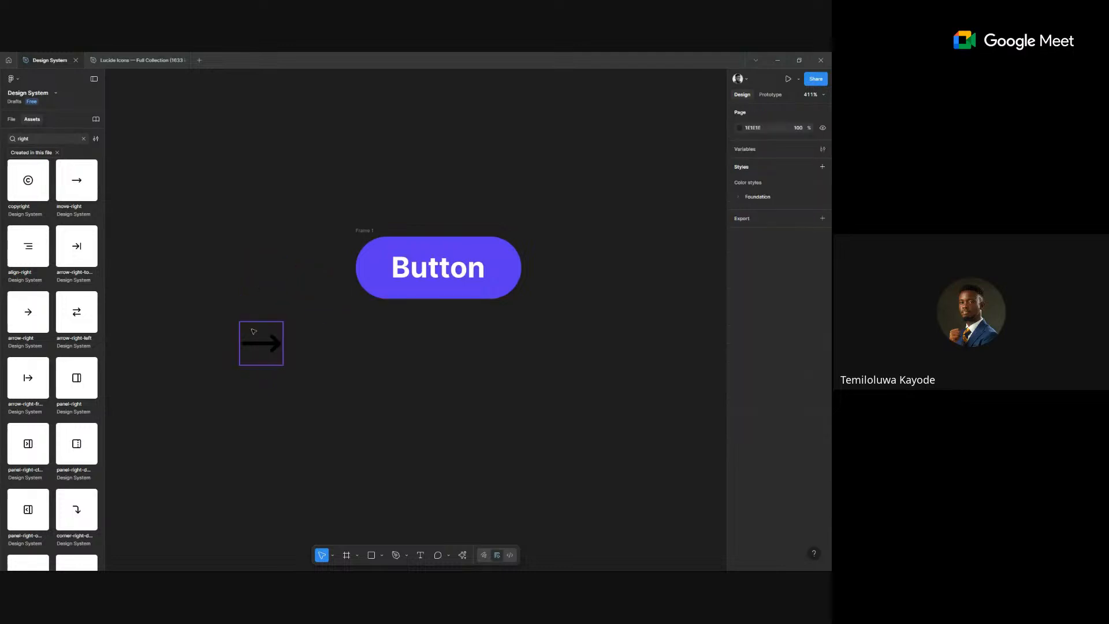
click(83, 140)
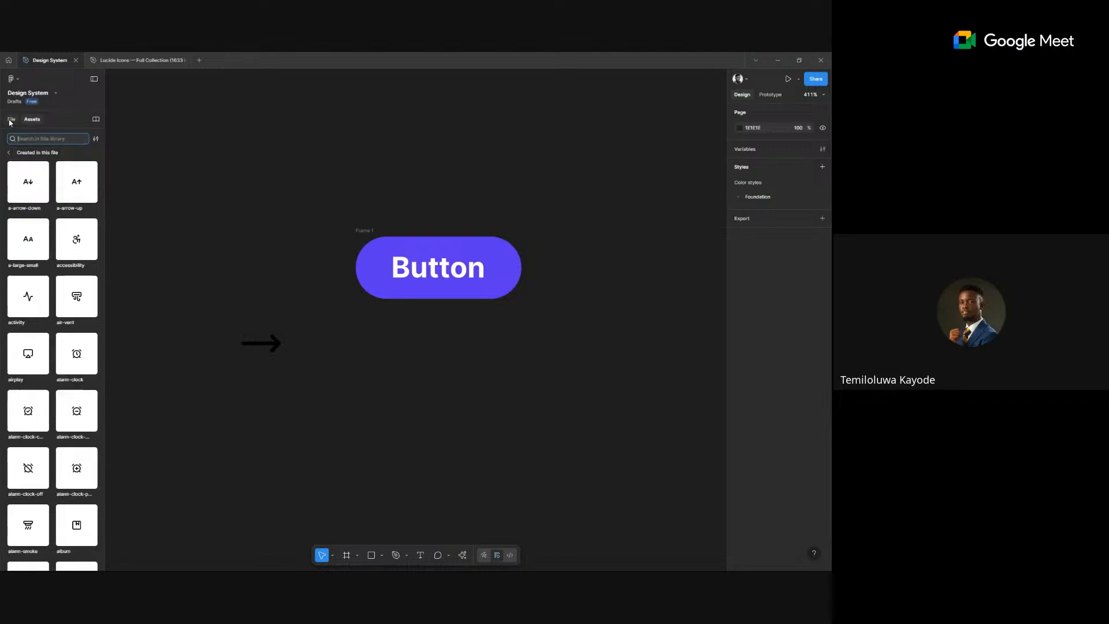
click(11, 119)
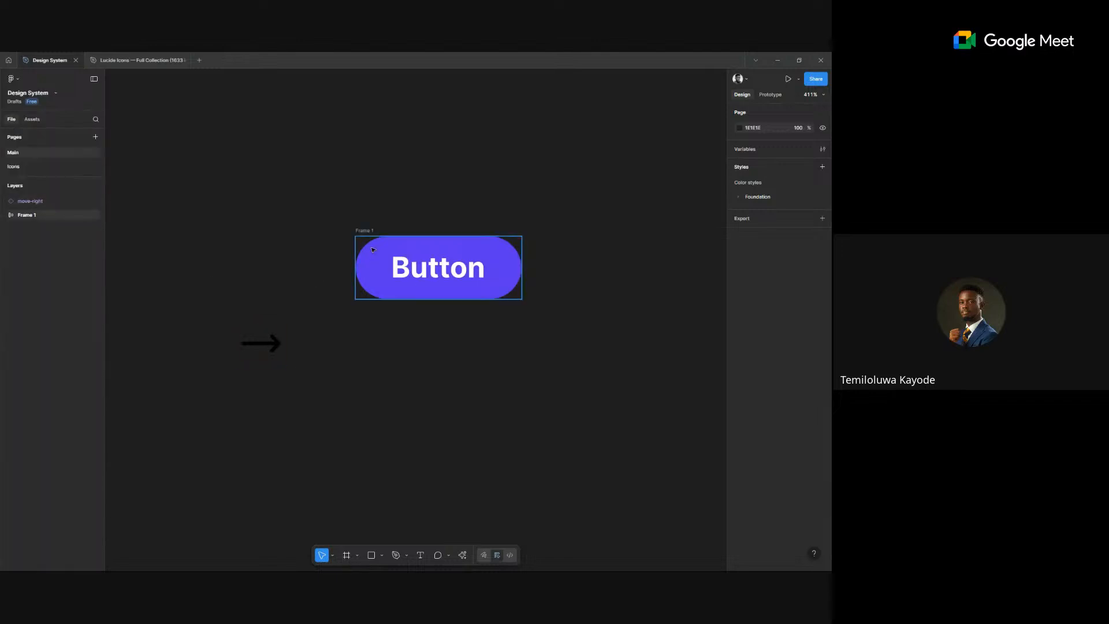
- Move the move-right icon into the button frame after the Button text and scale it to 16 × 16
click(279, 347)
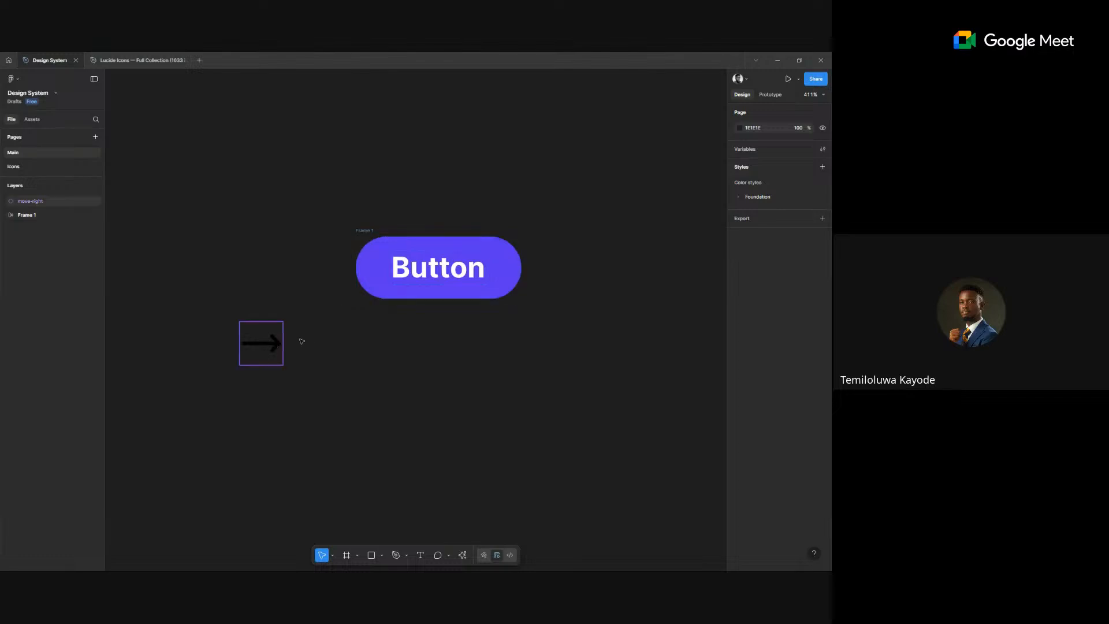
drag(280, 345, 546, 296)
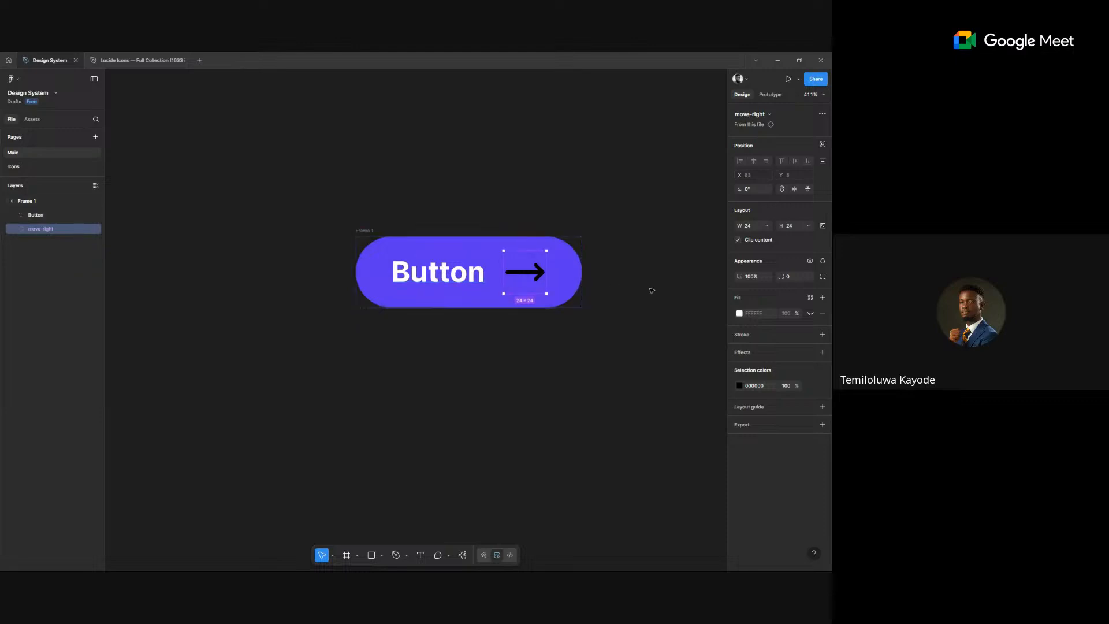
key(k)
click(802, 278)
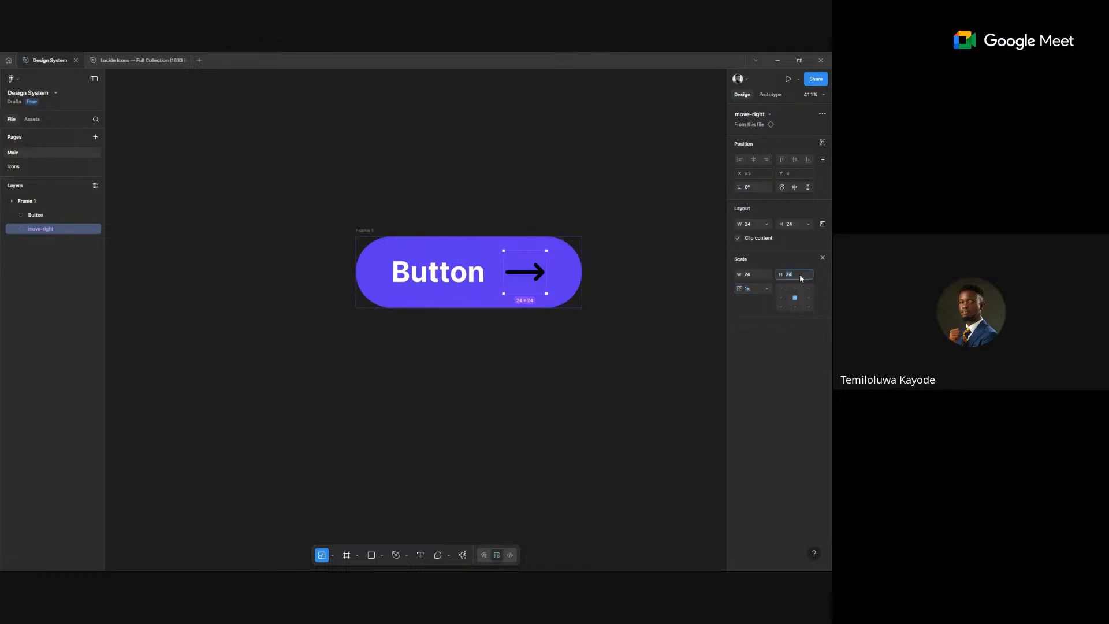
key(Return)
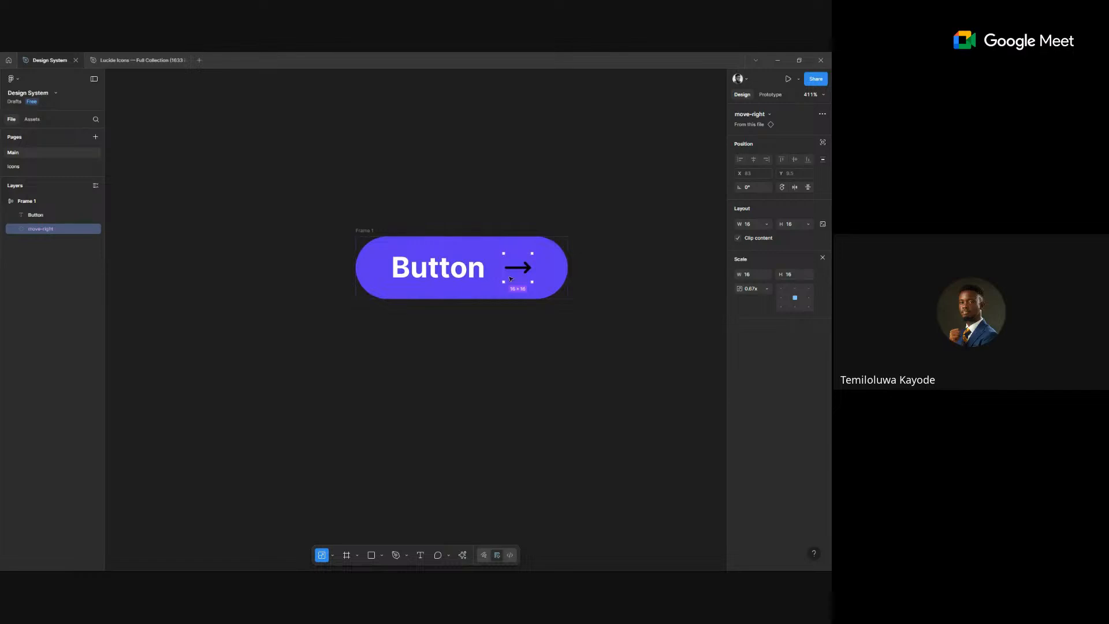
- Set the auto layout gap between the Button text and the arrow icon to 8
click(420, 273)
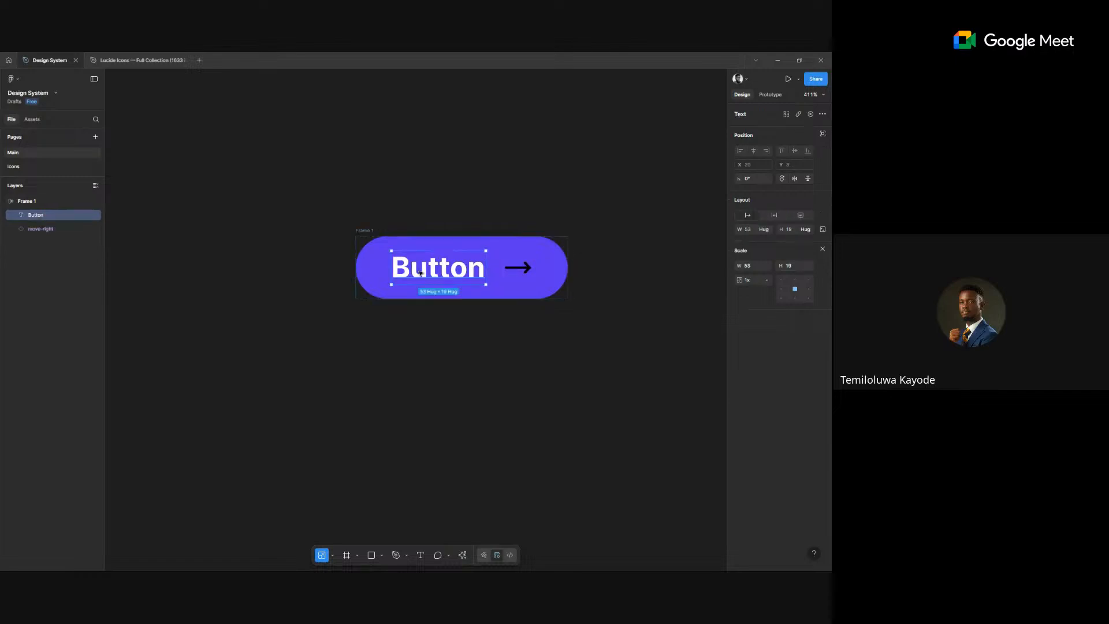
click(518, 267)
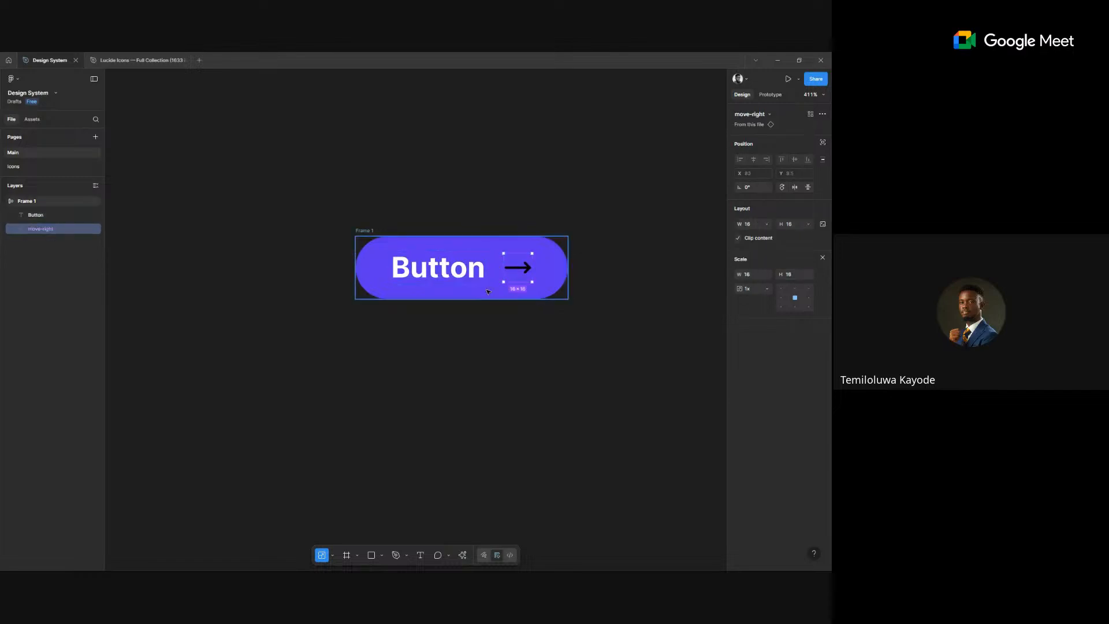
click(529, 286)
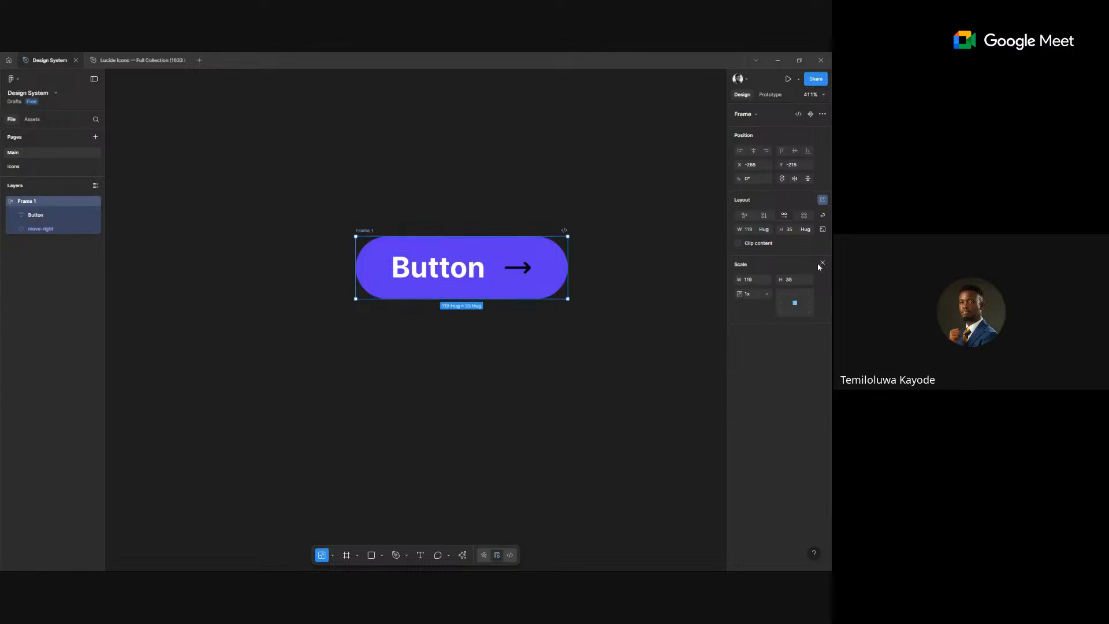
key(v)
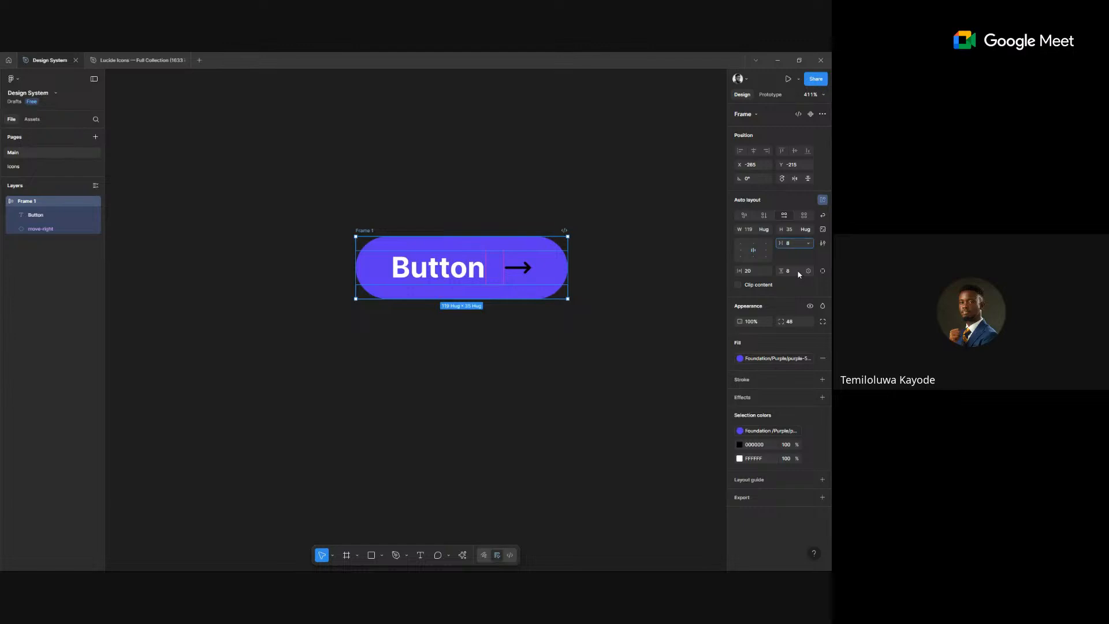
key(Return)
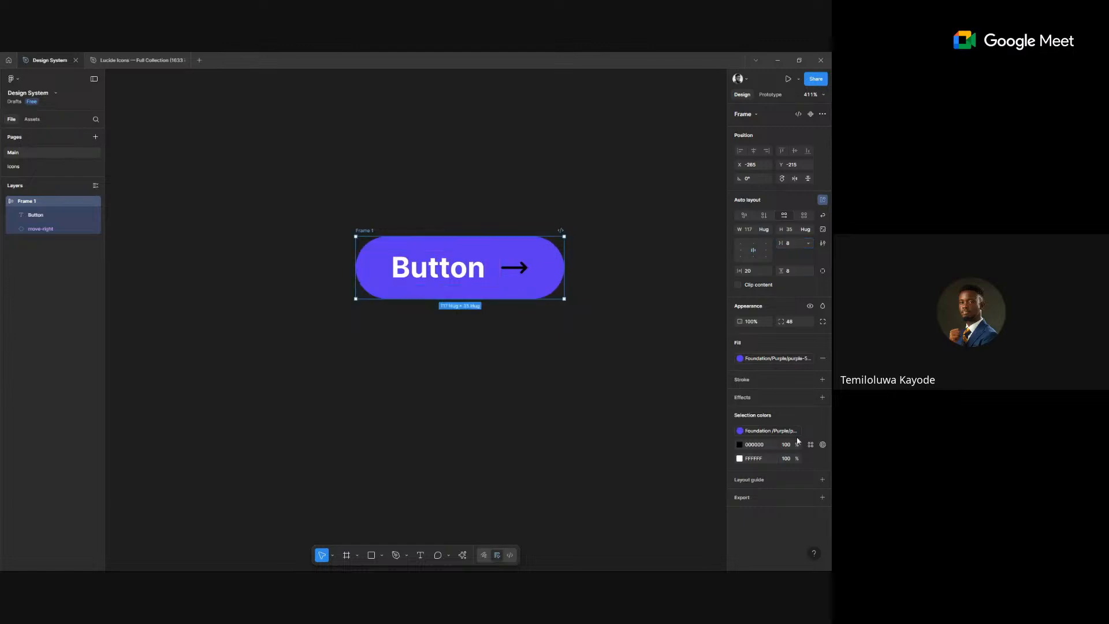
- Recolour the black arrow icon in the button frame to white (FFFFFF) through the frame's selection colours
click(739, 444)
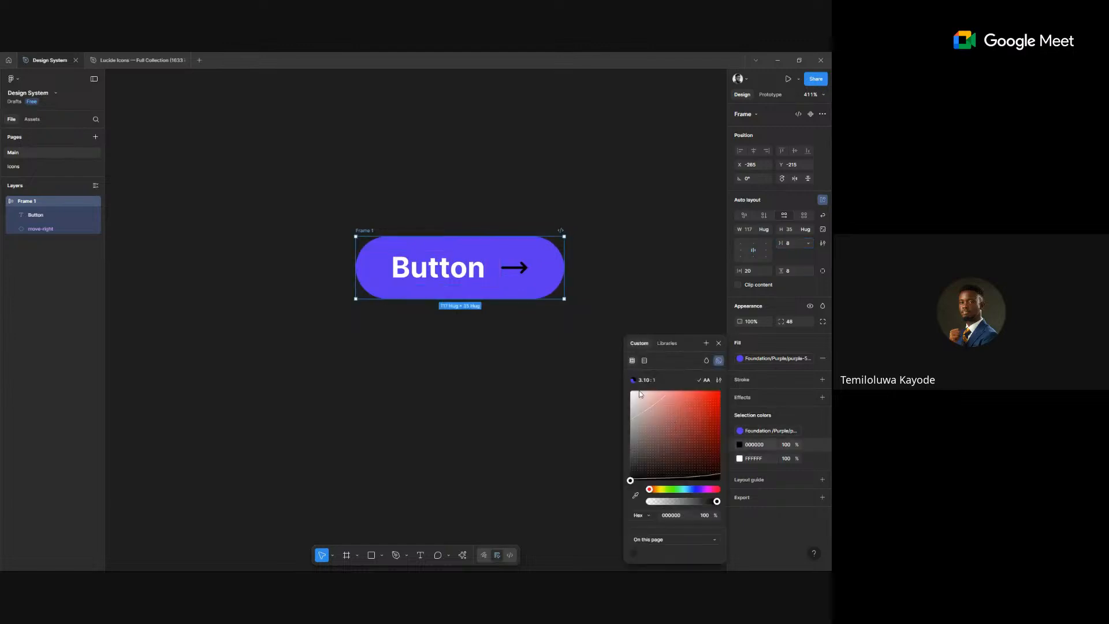
drag(640, 394, 529, 336)
click(530, 335)
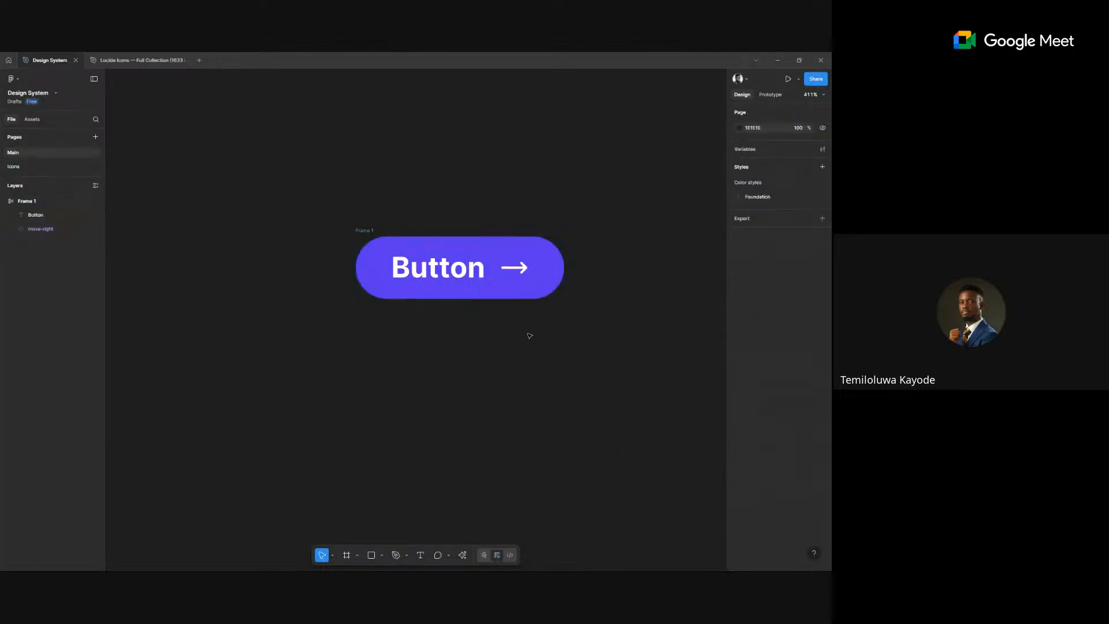
- Search this file's components for "left" and place a move-left instance inside the button frame before the Button text
drag(260, 217, 282, 167)
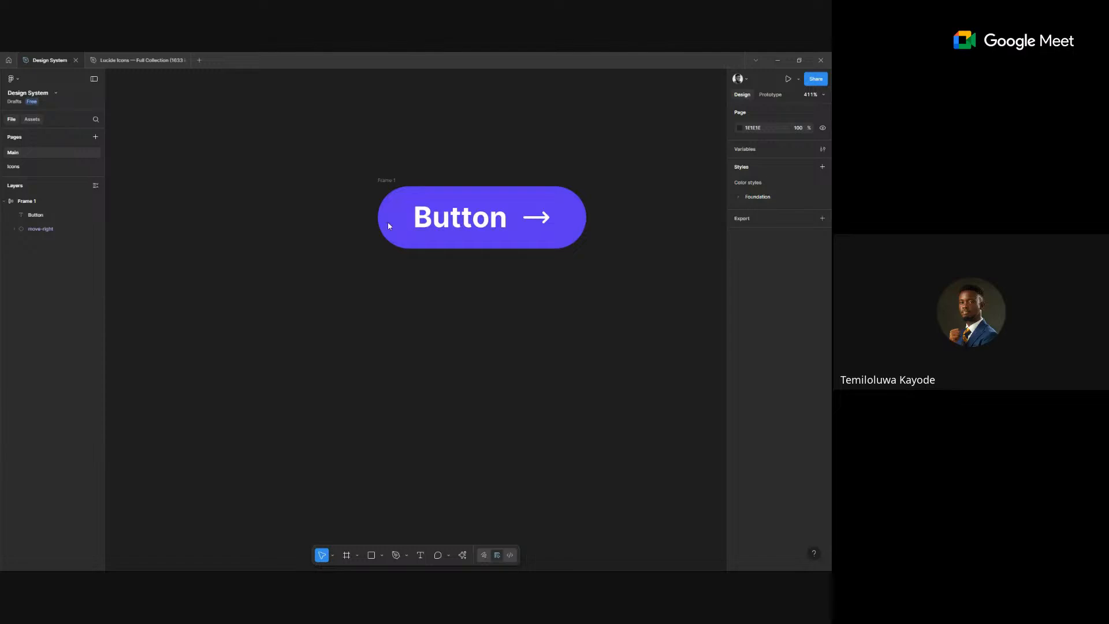
click(32, 119)
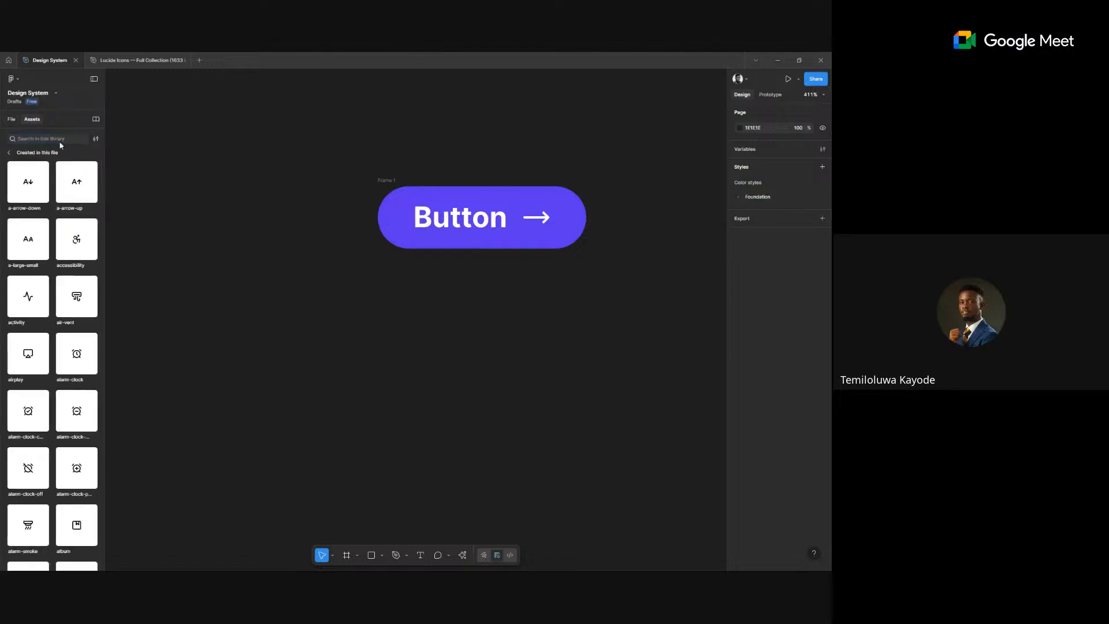
click(60, 138)
text(left)
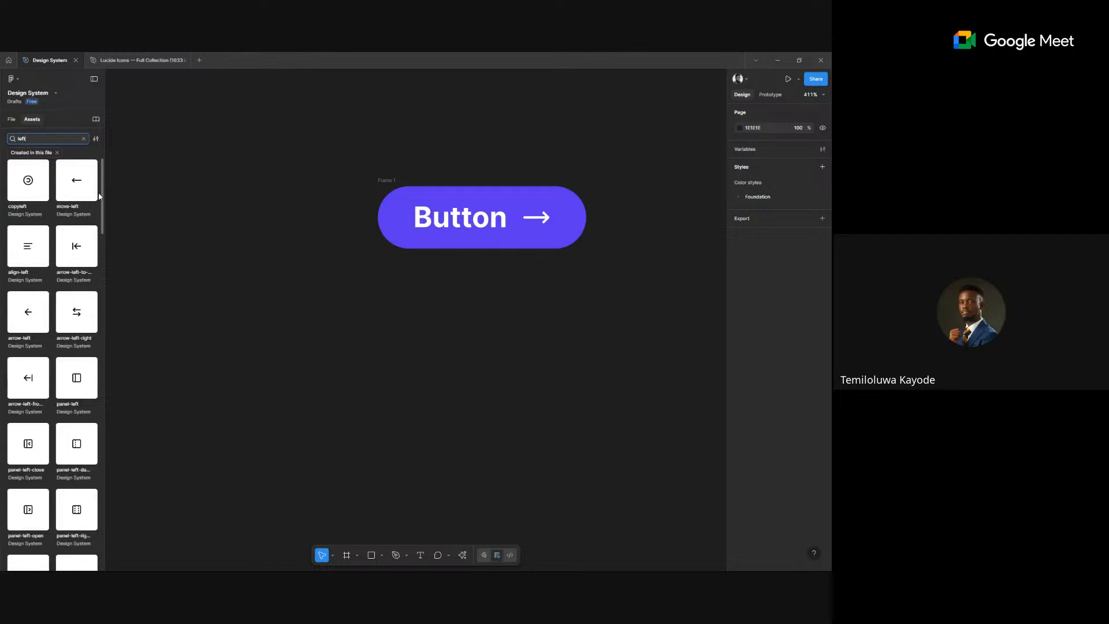
click(74, 188)
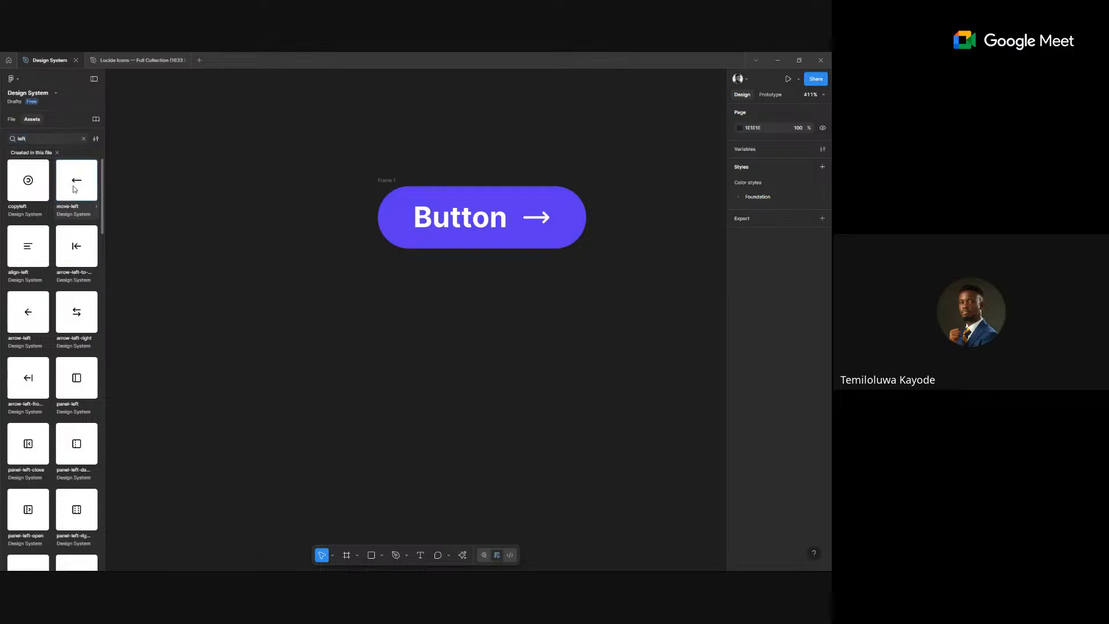
drag(73, 186, 403, 227)
click(353, 305)
- Scale the move-left icon in the button frame to 16 × 16
click(607, 222)
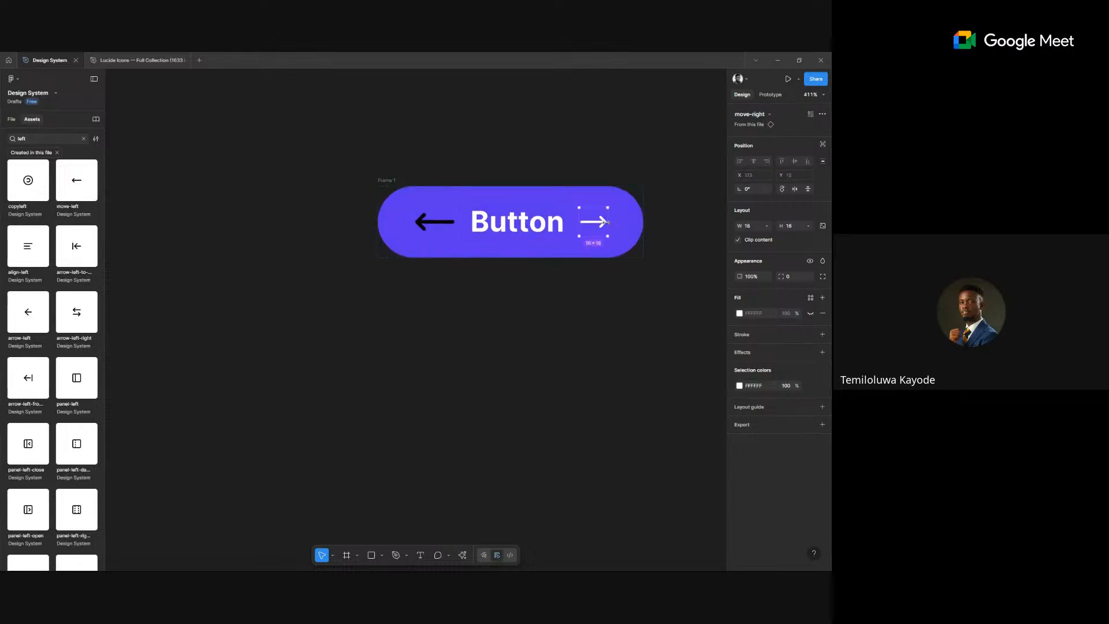
click(411, 234)
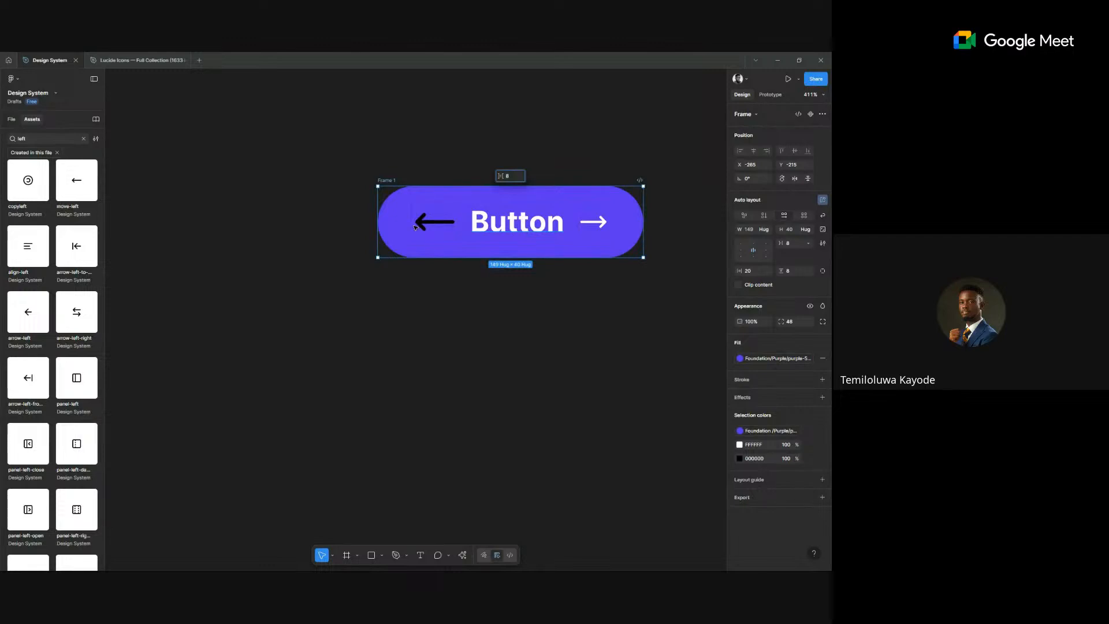
click(525, 230)
click(425, 225)
drag(467, 203, 366, 273)
scroll(349, 313, up, 2)
key(k)
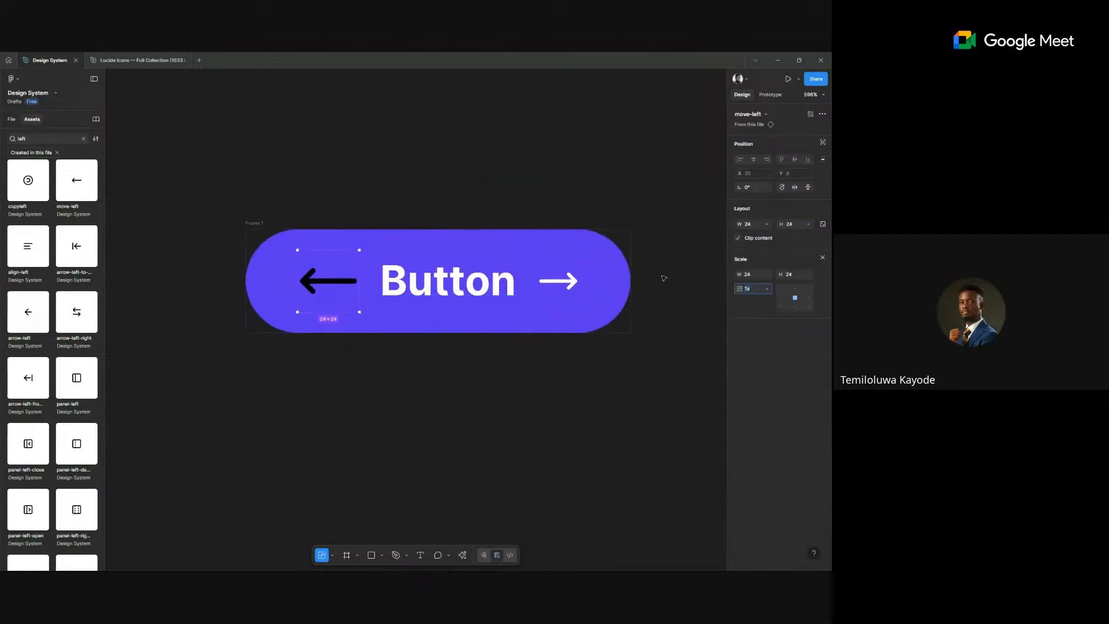
click(795, 276)
text(16)
key(Return)
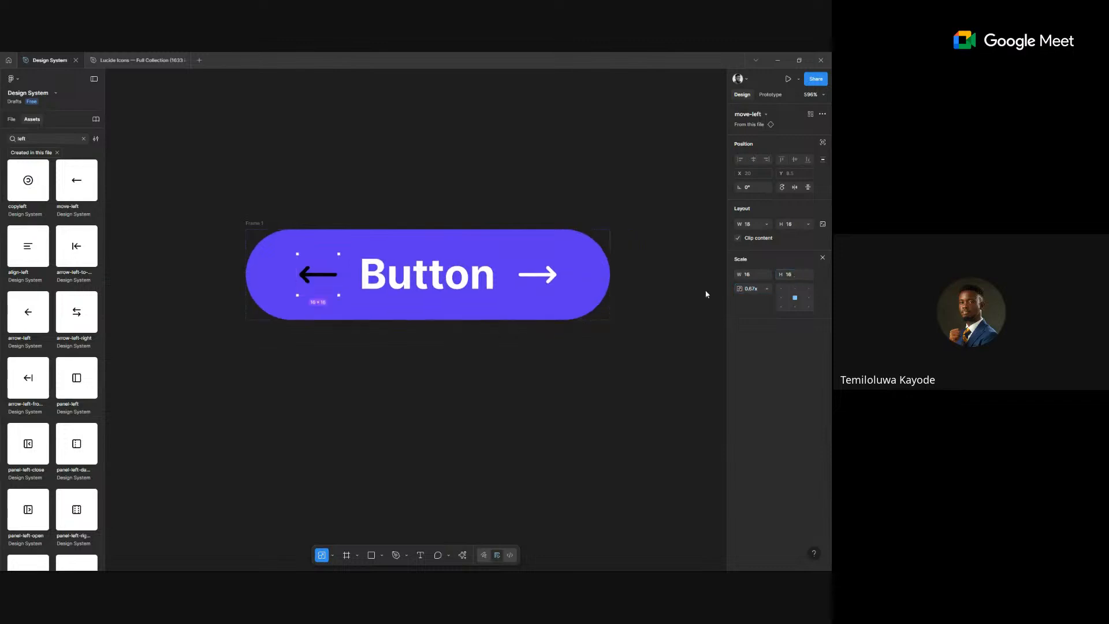
click(823, 259)
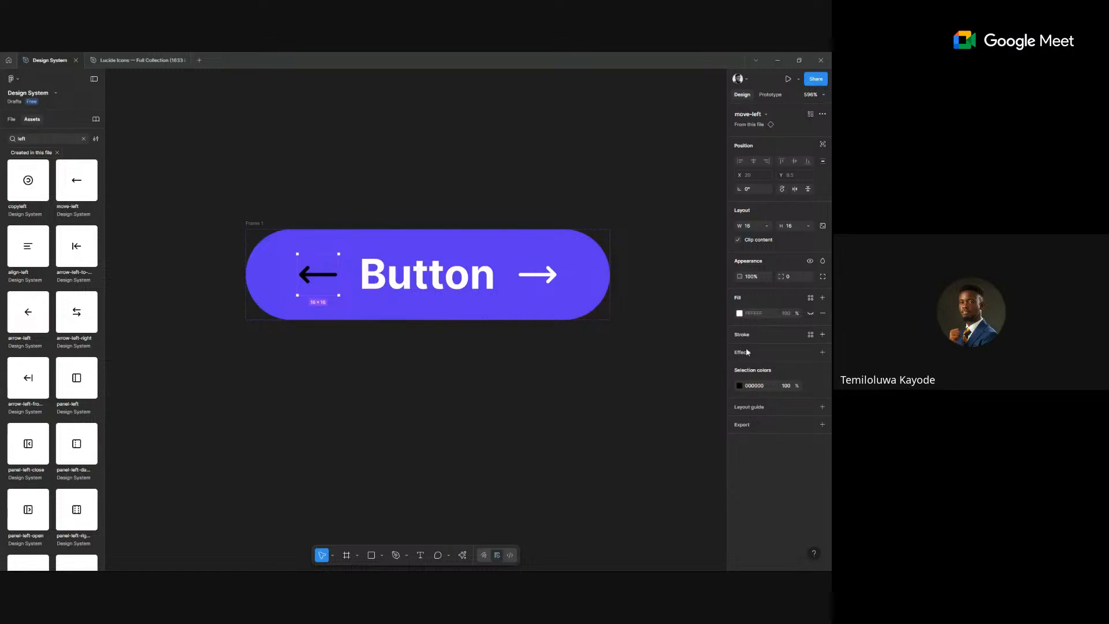
- Recolour the move-left icon to white (FFFFFF)
click(739, 385)
click(665, 432)
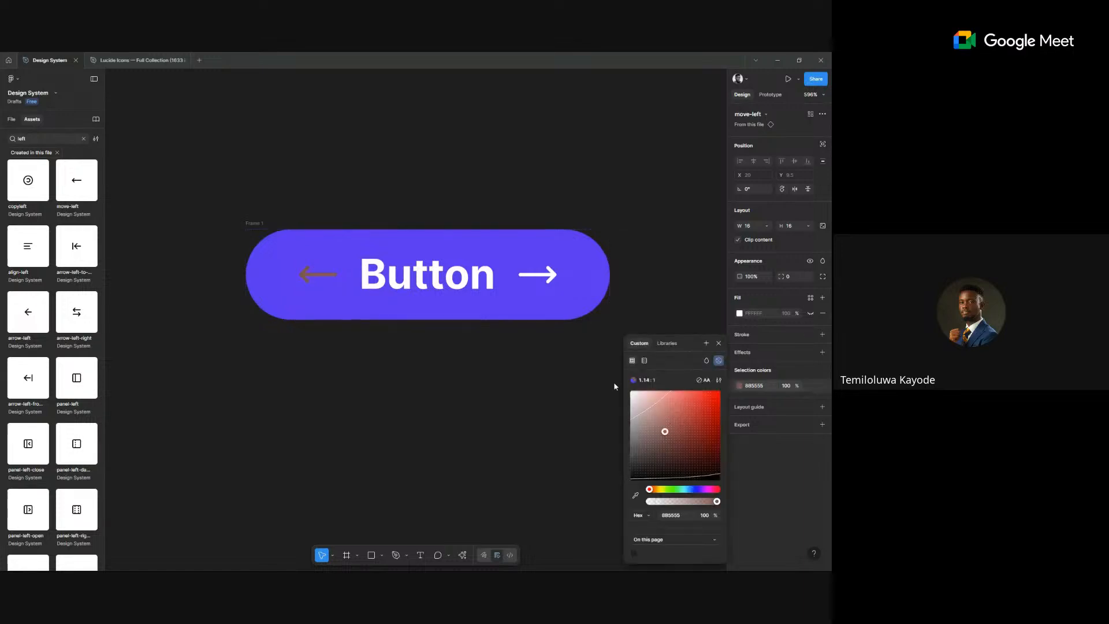
drag(615, 387, 538, 315)
key(Escape)
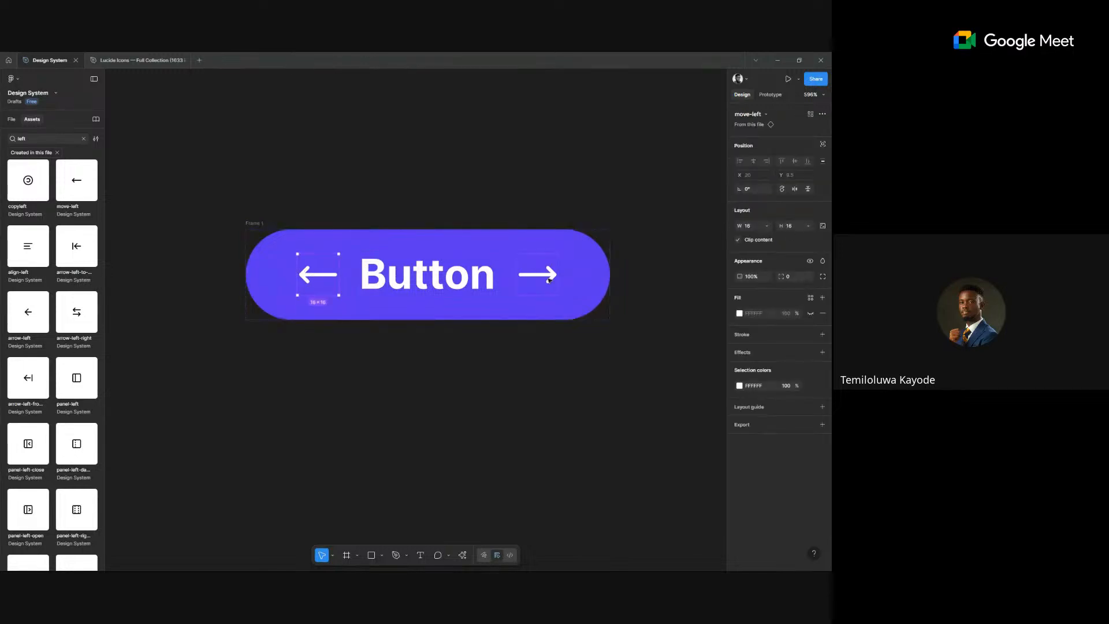
- Set the button frame's horizontal padding to 12
click(447, 276)
click(280, 220)
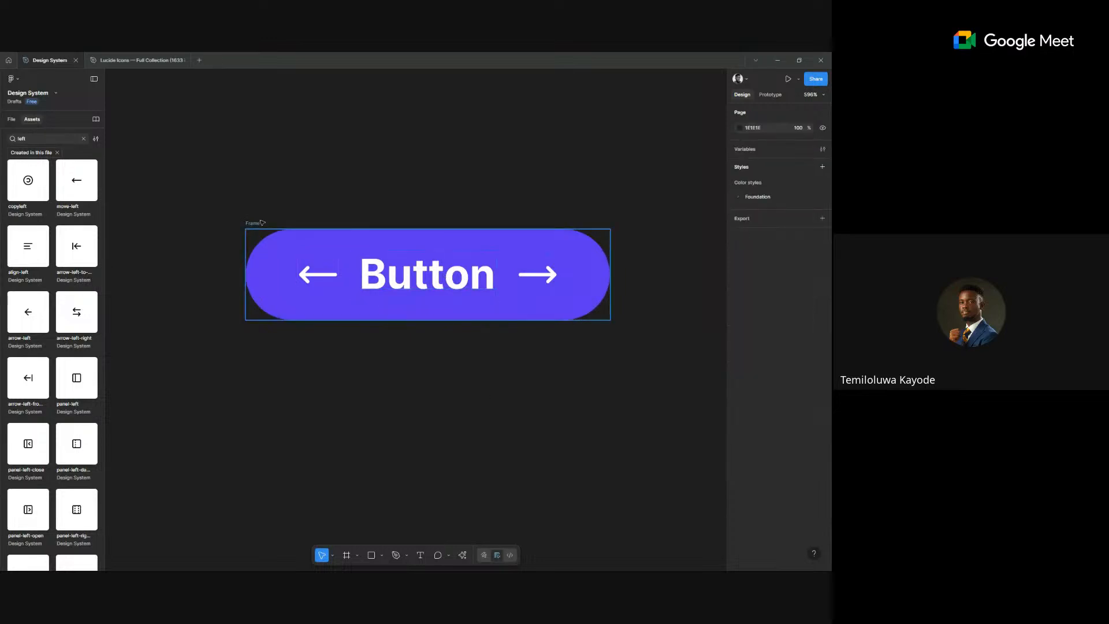
click(440, 260)
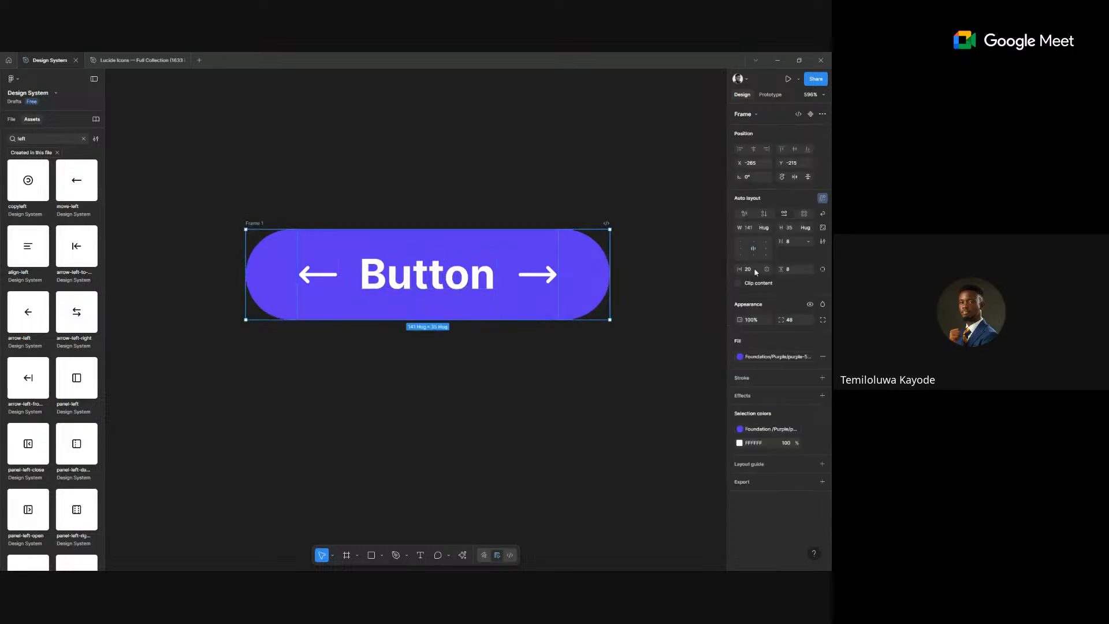
click(748, 270)
text(12)
key(Return)
click(576, 394)
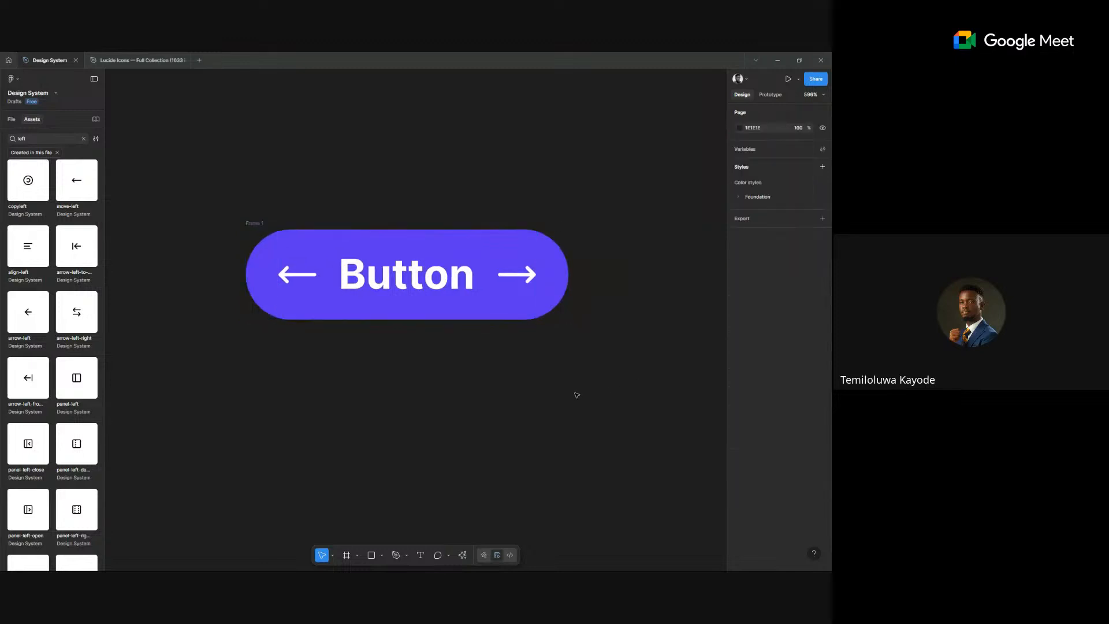
- Move the button frame to about X -270, Y -224 and turn it into a component
click(527, 314)
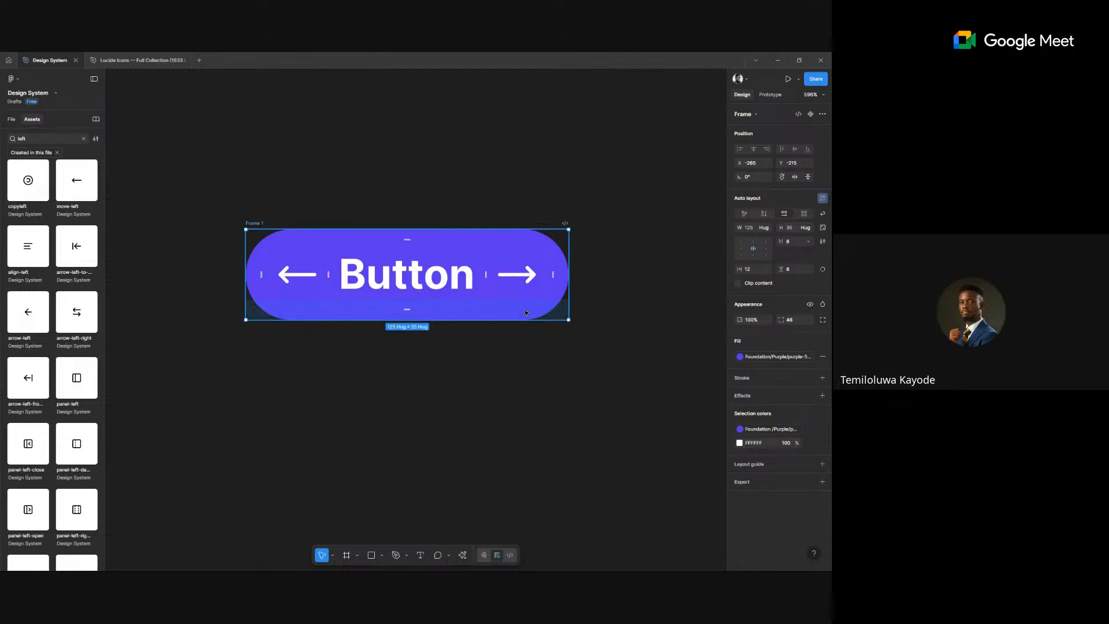
click(643, 256)
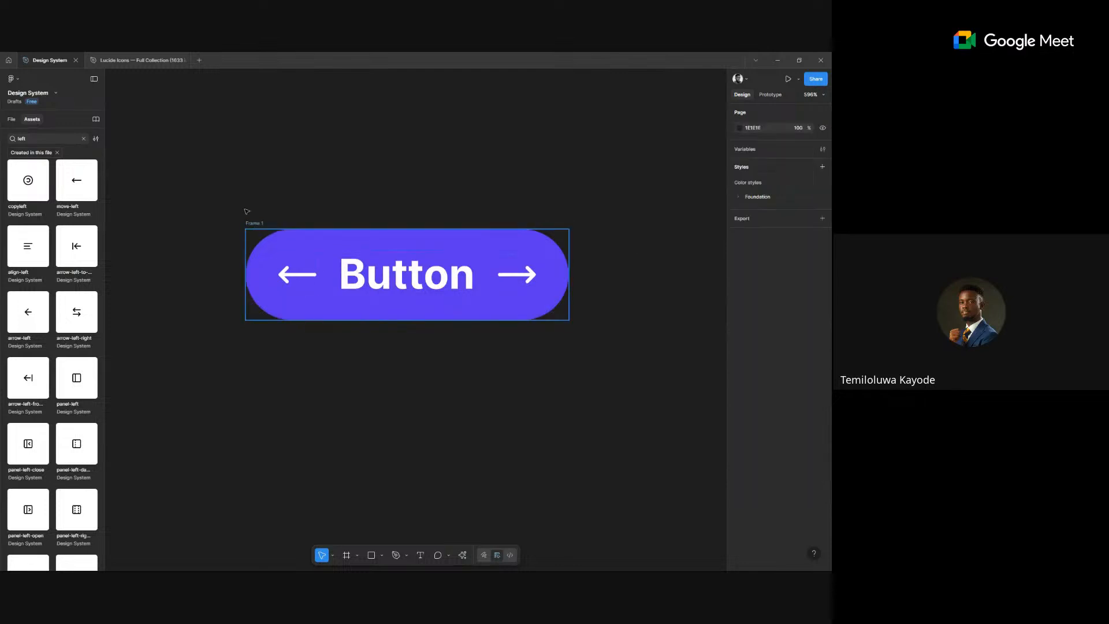
drag(253, 223, 240, 201)
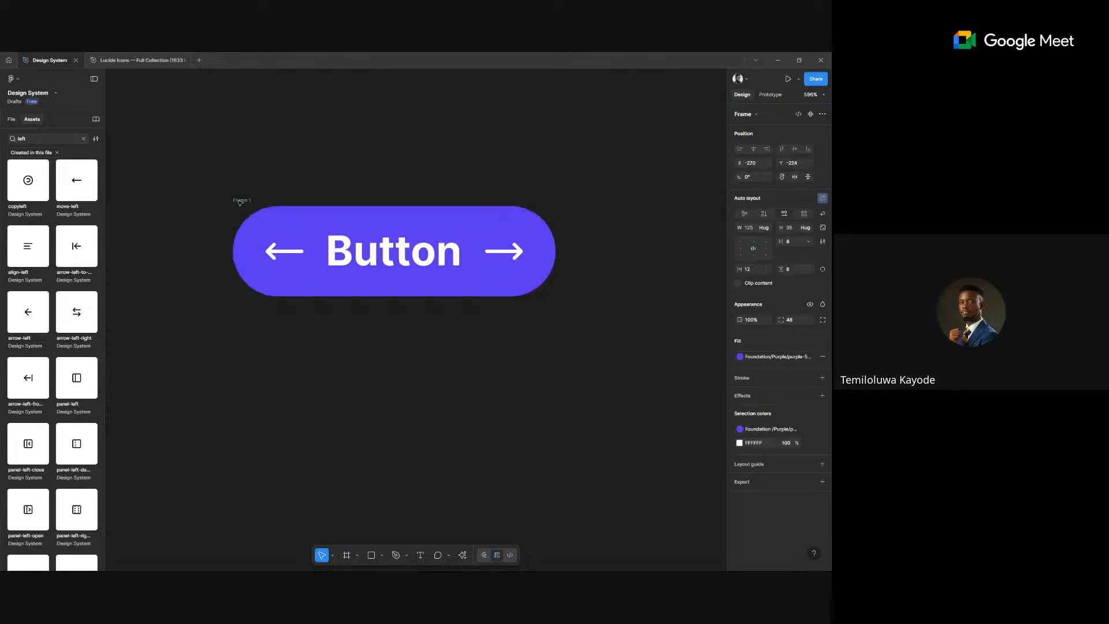
click(812, 117)
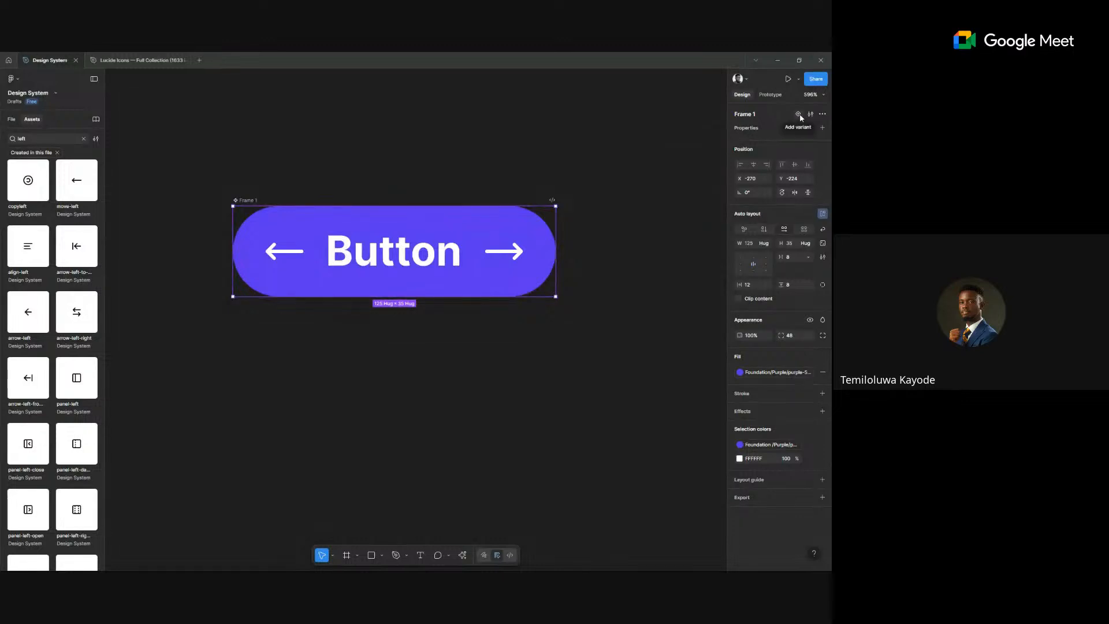
click(200, 238)
click(419, 259)
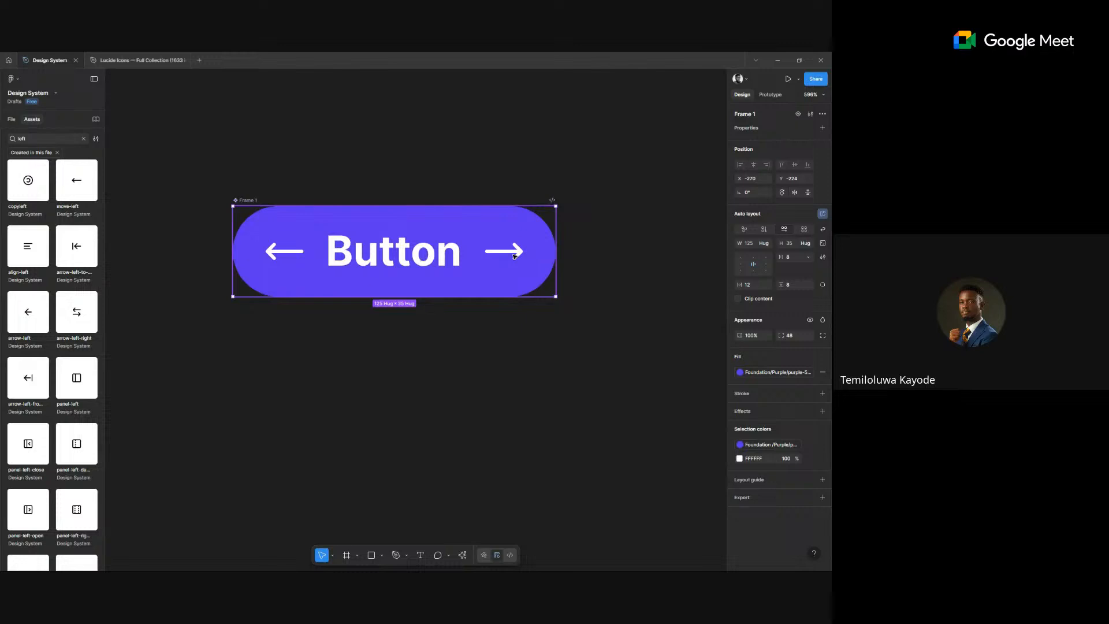
- Swap the move-right instance in the button component for the newspaper icon
double_click(515, 256)
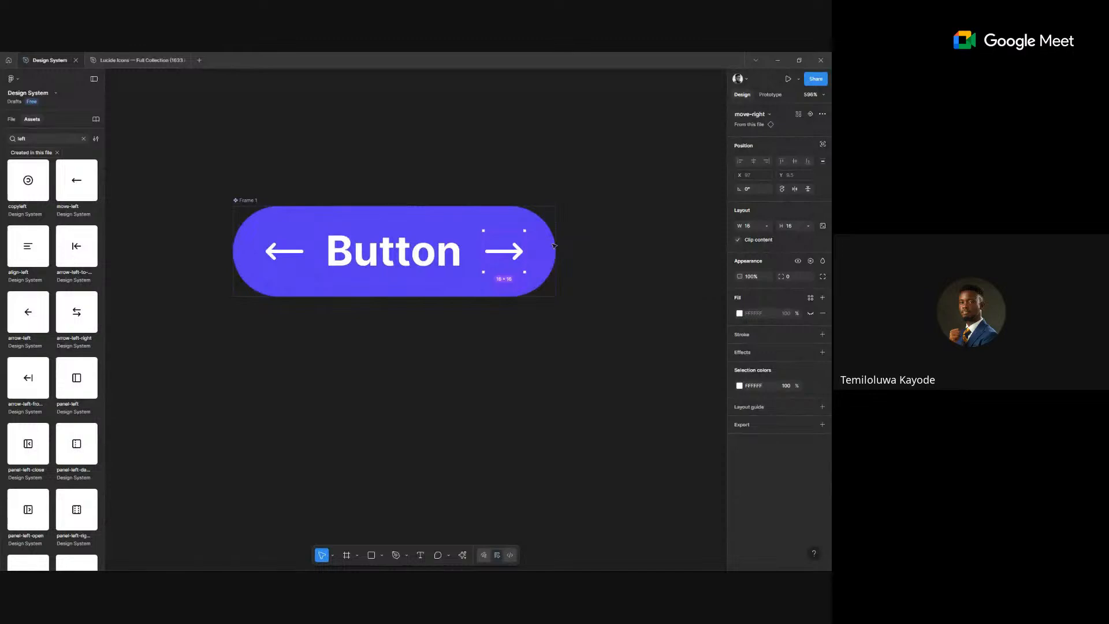
click(460, 181)
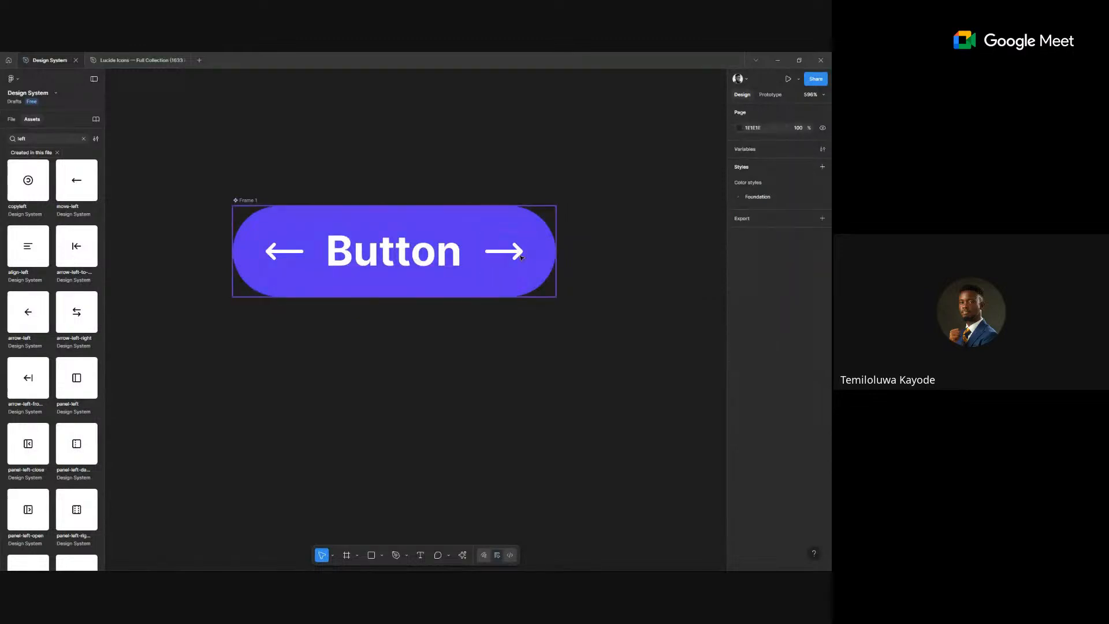
click(521, 257)
click(521, 257)
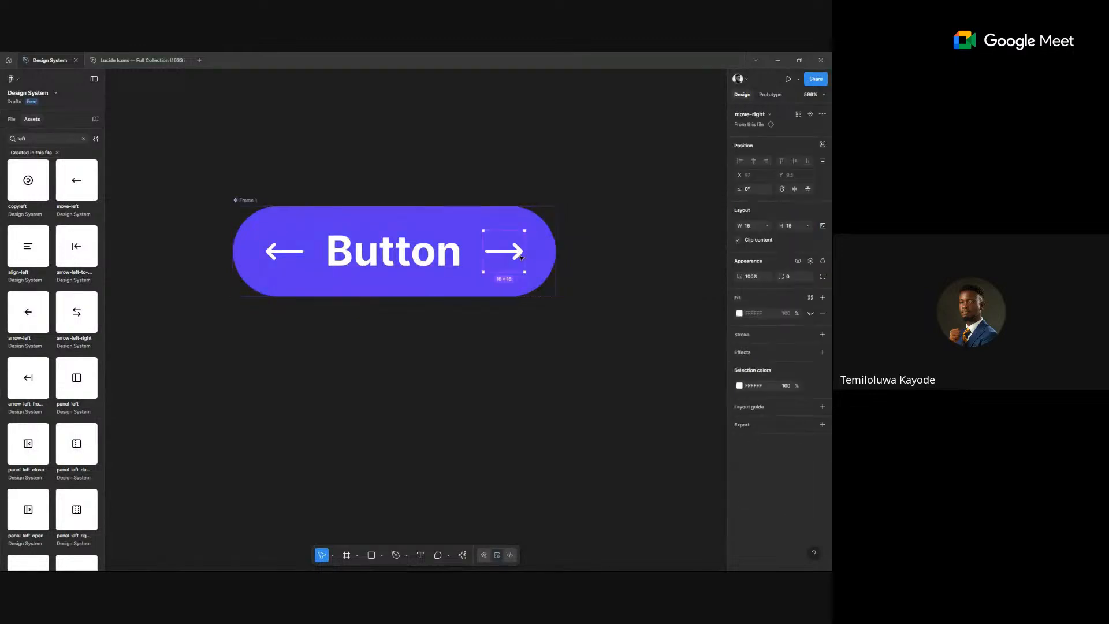
click(750, 114)
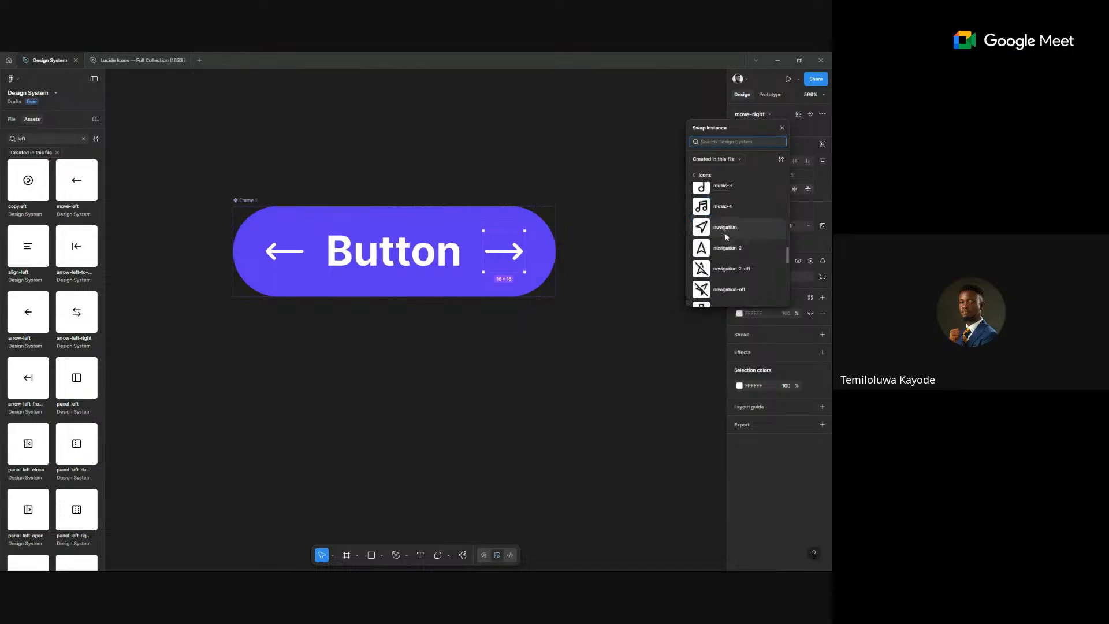
scroll(725, 240, down, 3)
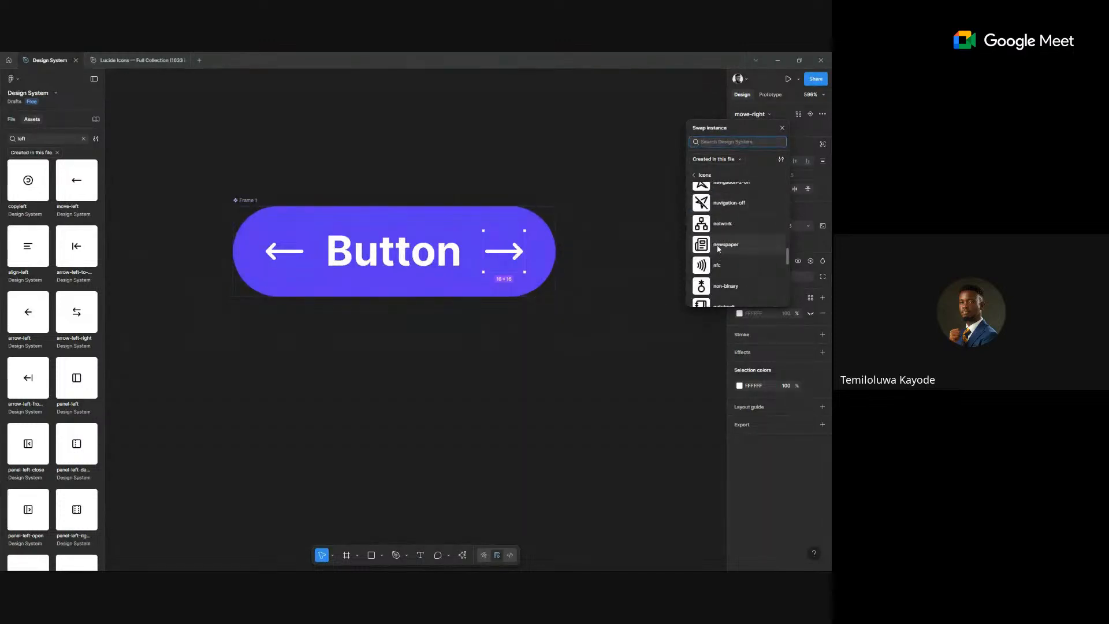
click(719, 247)
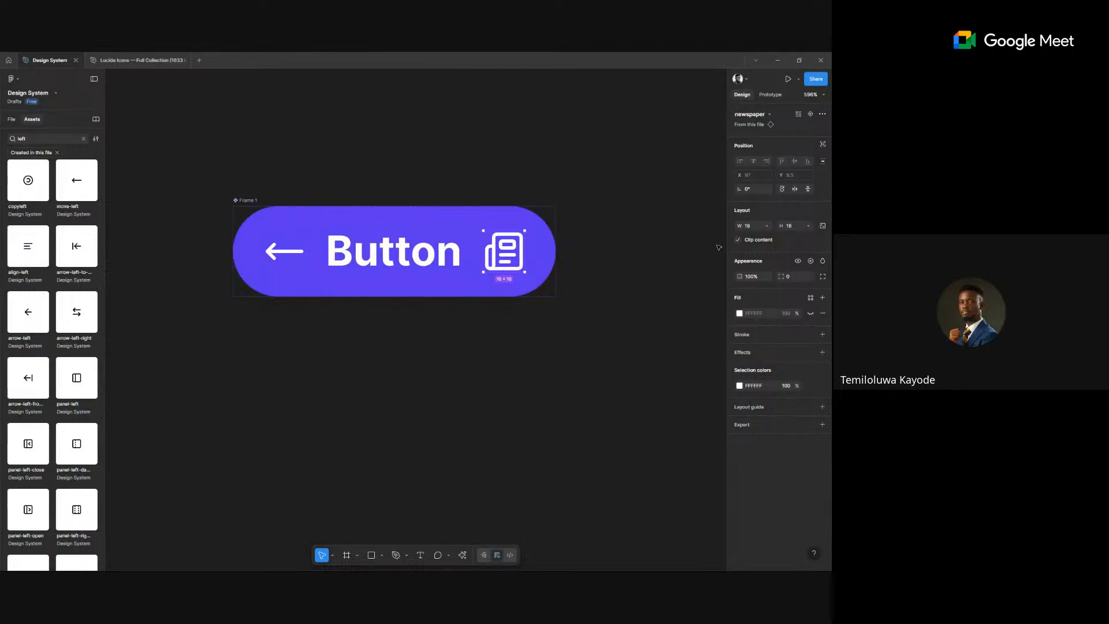
- Swap the icon instance after the Button text for the nut icon
click(770, 114)
scroll(744, 215, down, 2)
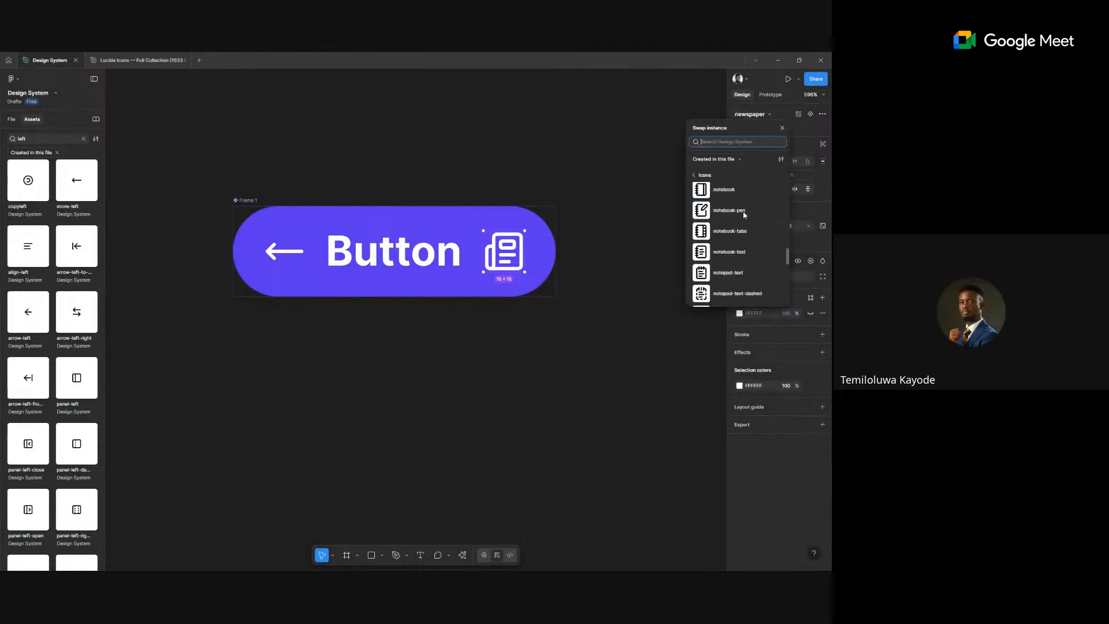
scroll(742, 224, down, 2)
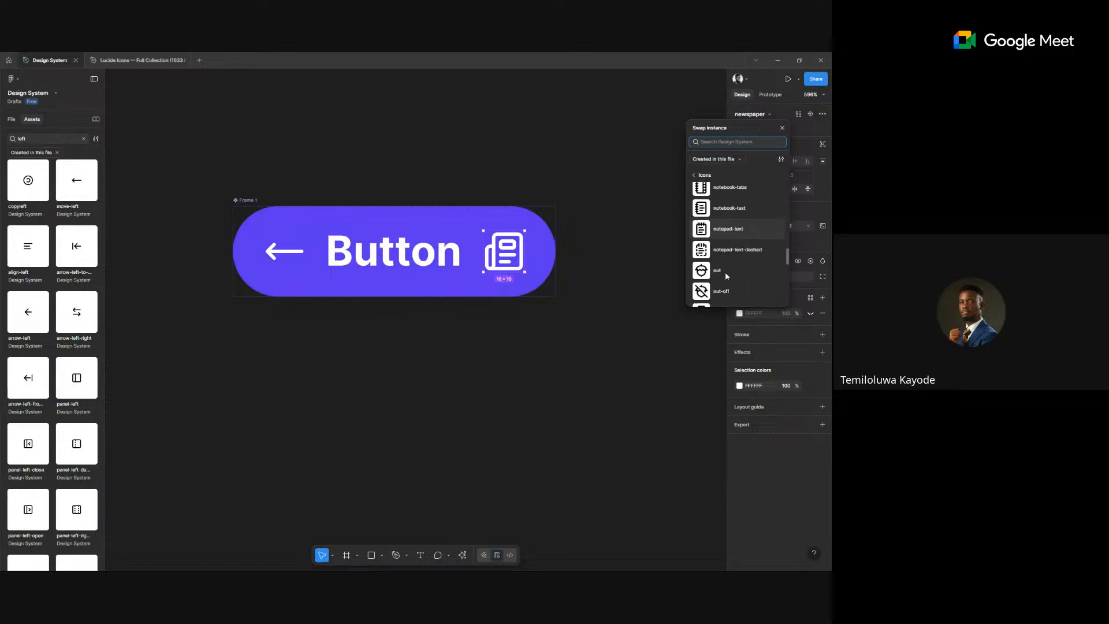
click(727, 276)
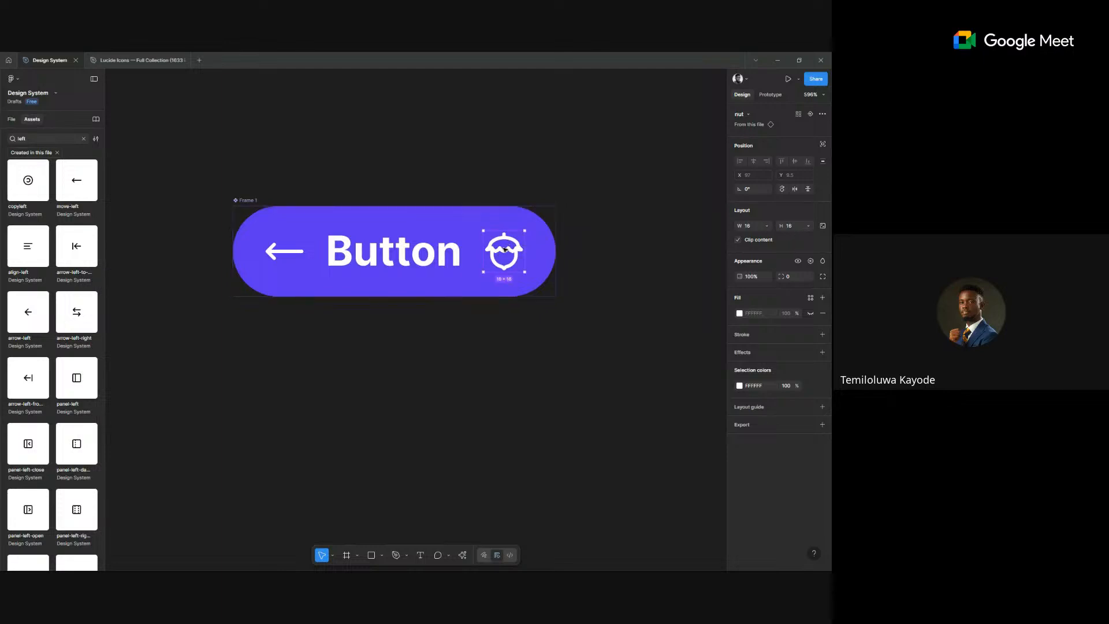
- Swap the nut icon instance after the Button text for the move-right icon
click(747, 116)
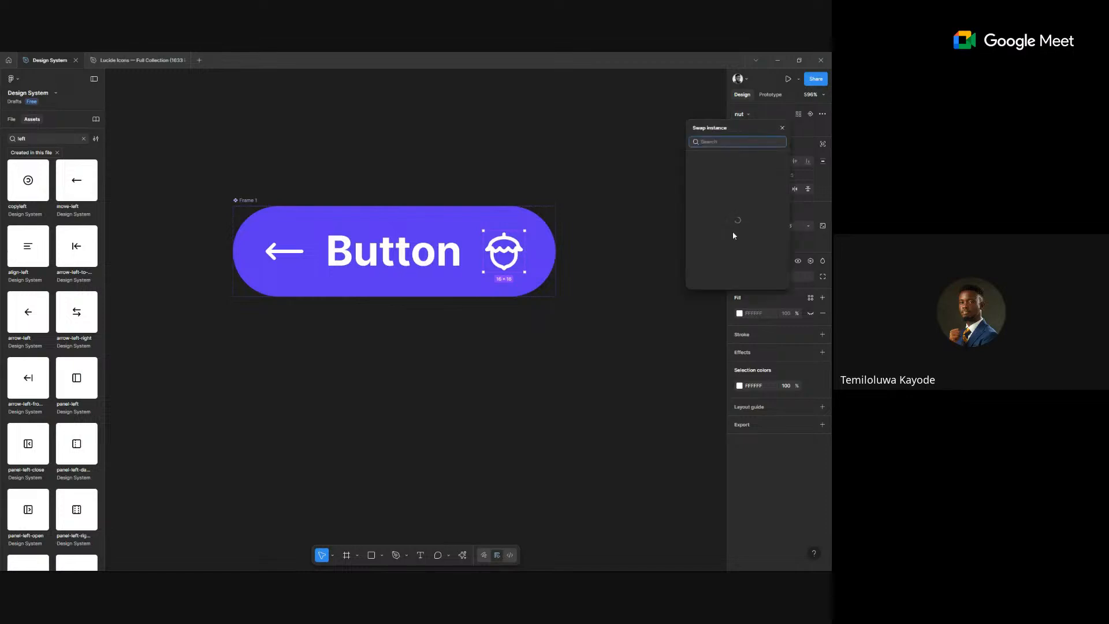
scroll(733, 234, down, 10)
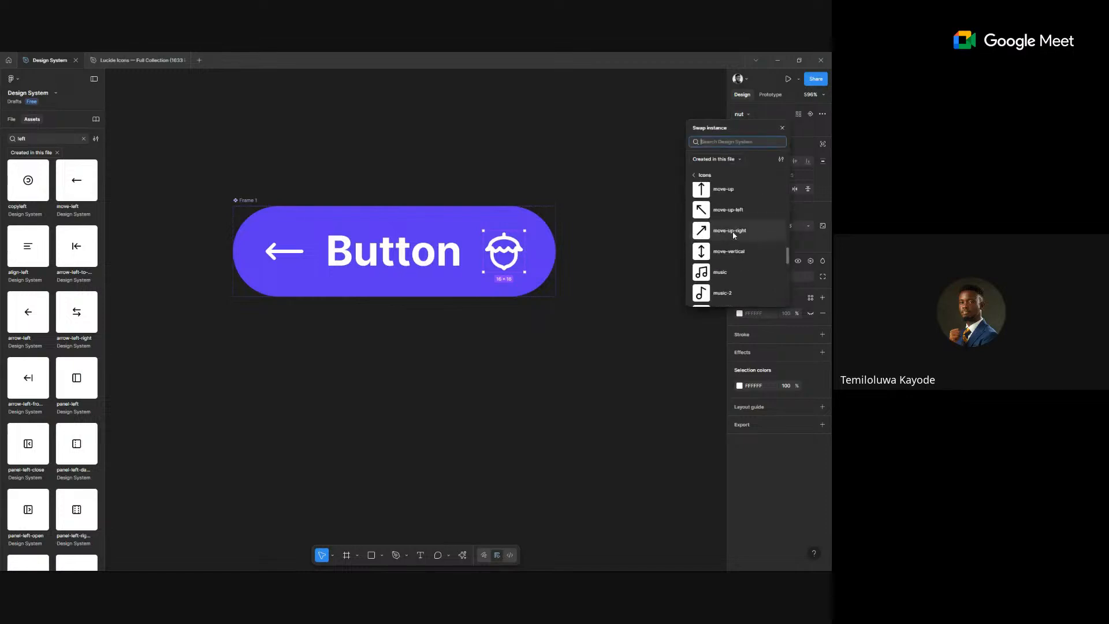
scroll(734, 234, up, 2)
click(726, 261)
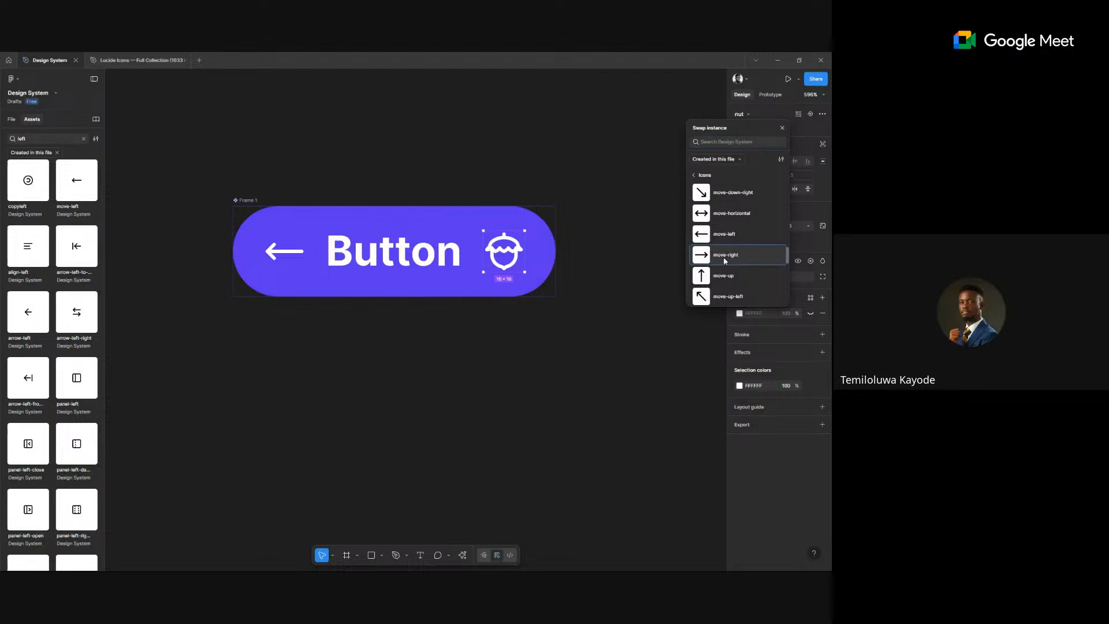
click(725, 260)
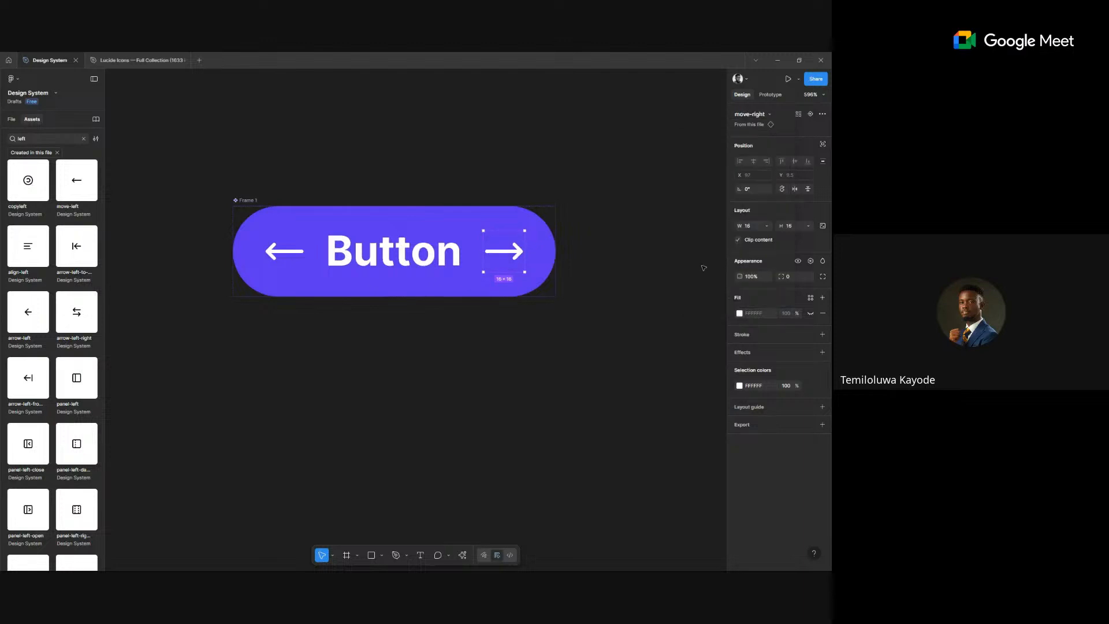
click(674, 290)
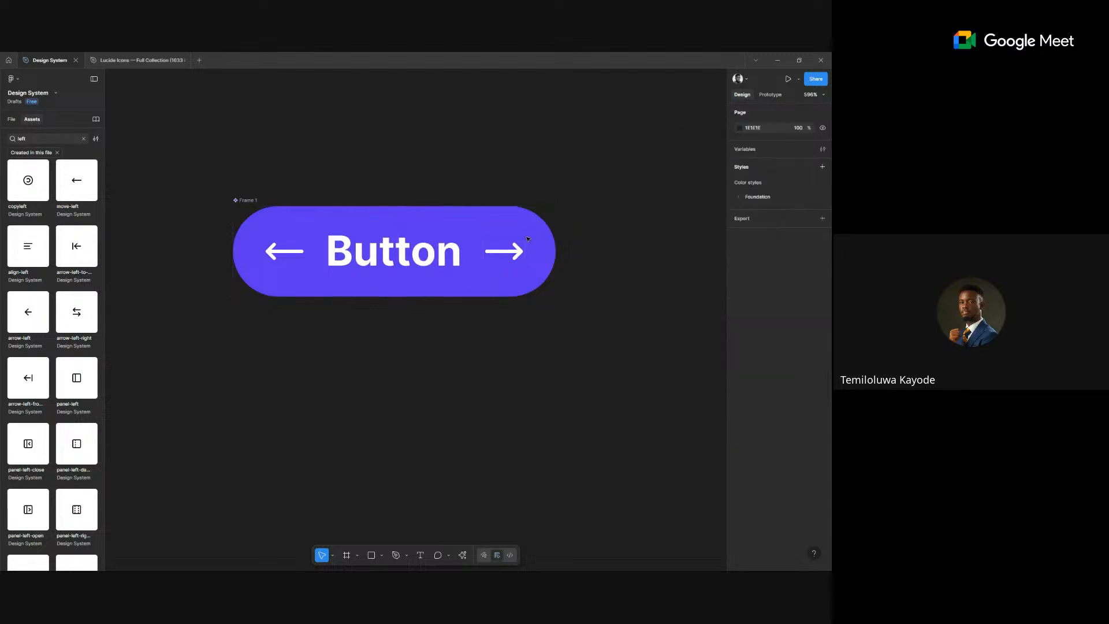
- Move the button component to about X -268, Y -220
click(244, 202)
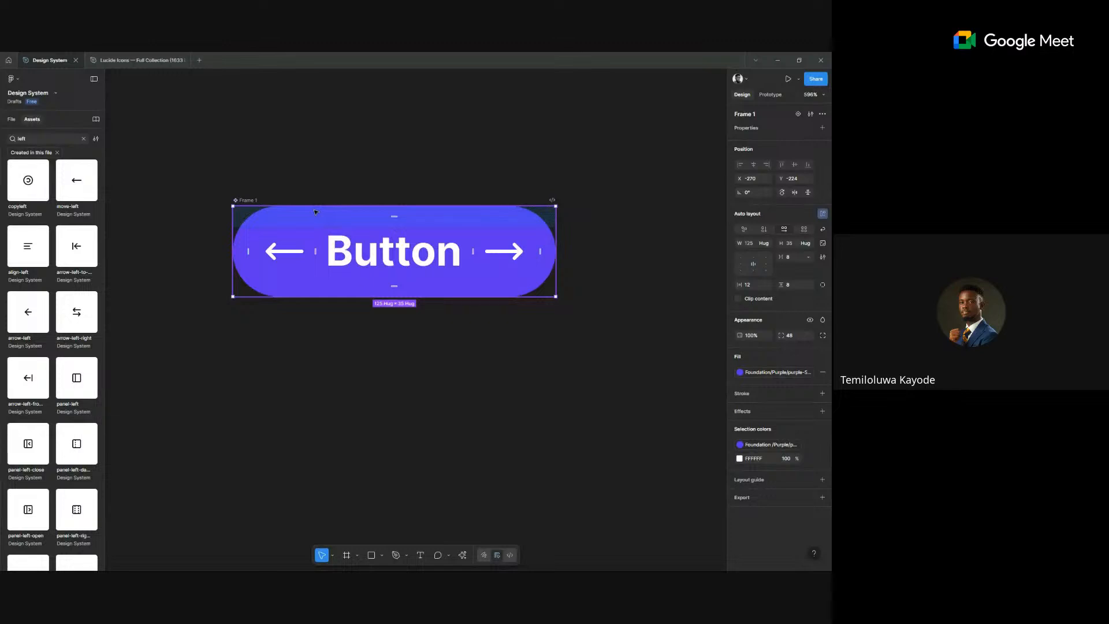
click(342, 182)
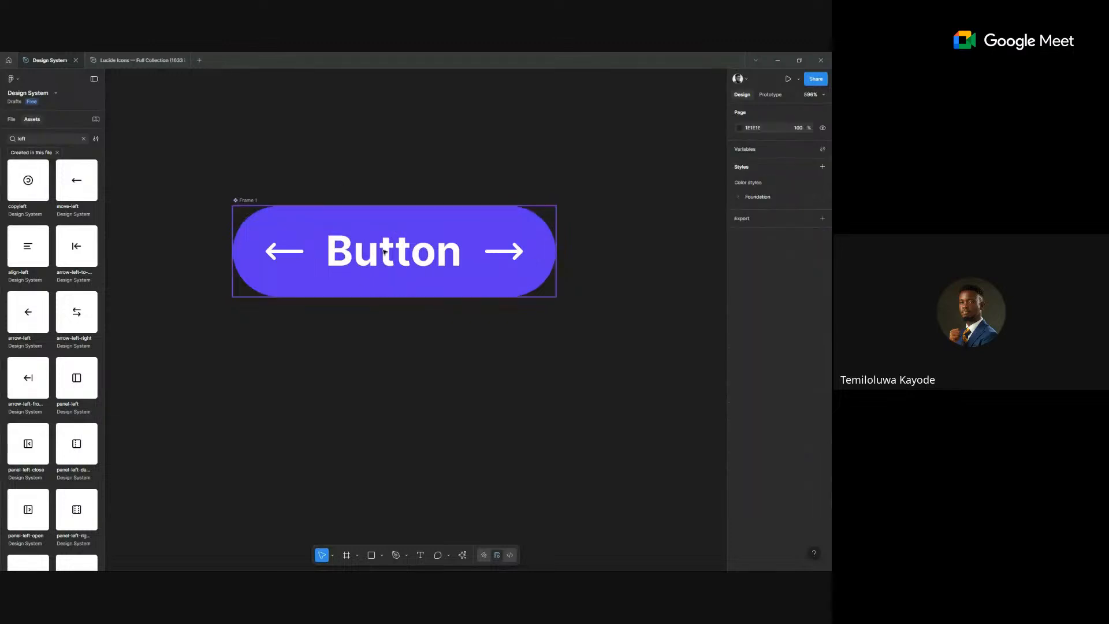
double_click(516, 253)
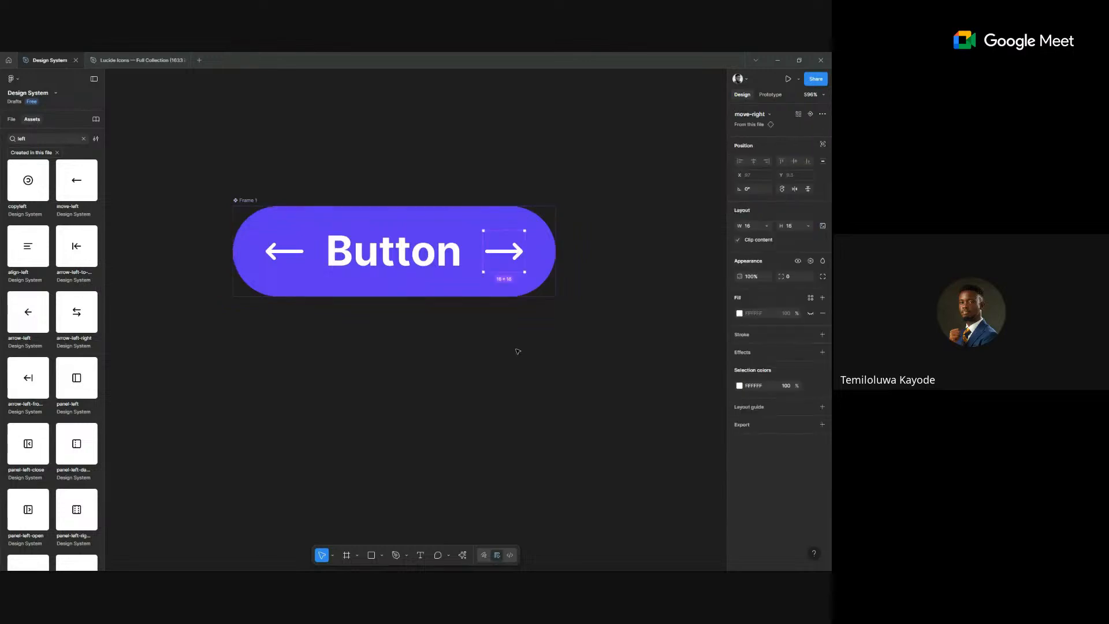
click(517, 350)
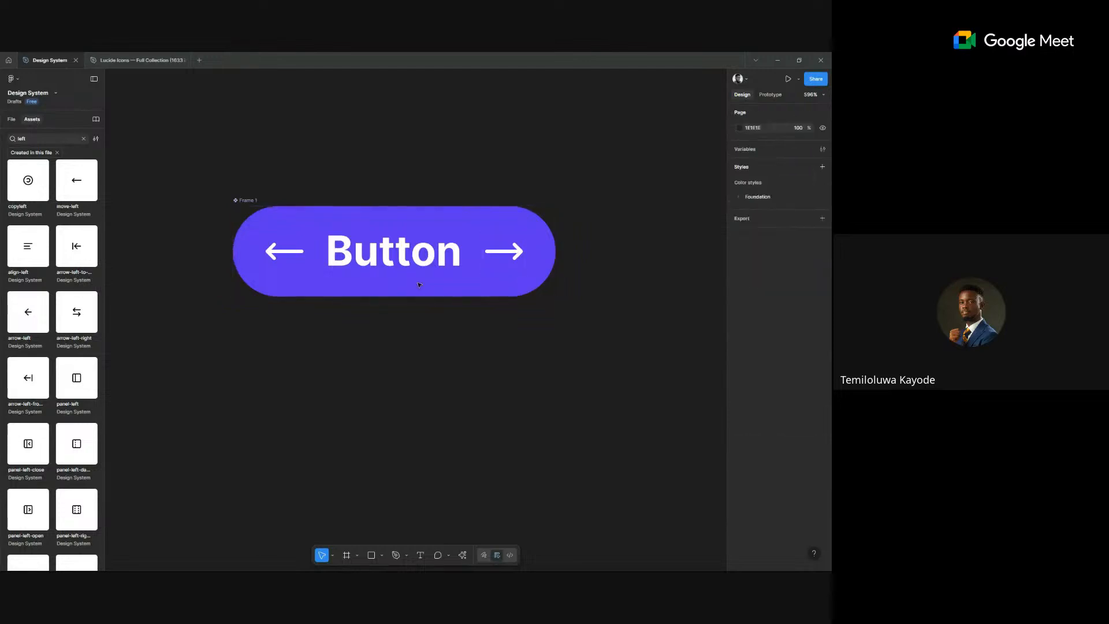
click(264, 202)
drag(264, 203, 268, 213)
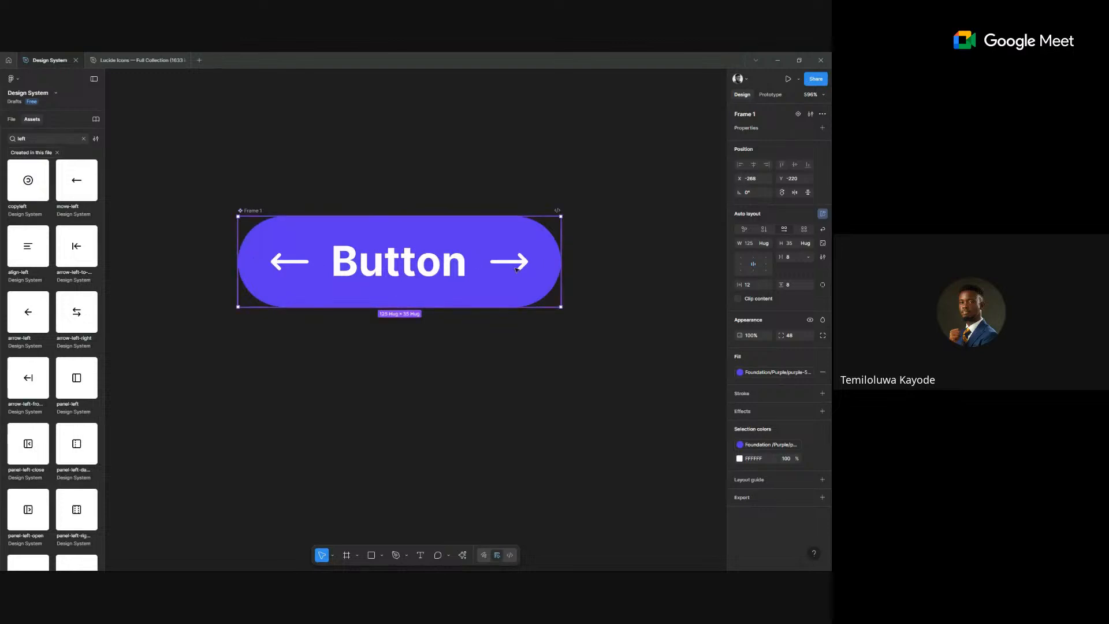
- Create a boolean property named Right Icon, set to True, controlling the visibility of the move-right instance
click(517, 270)
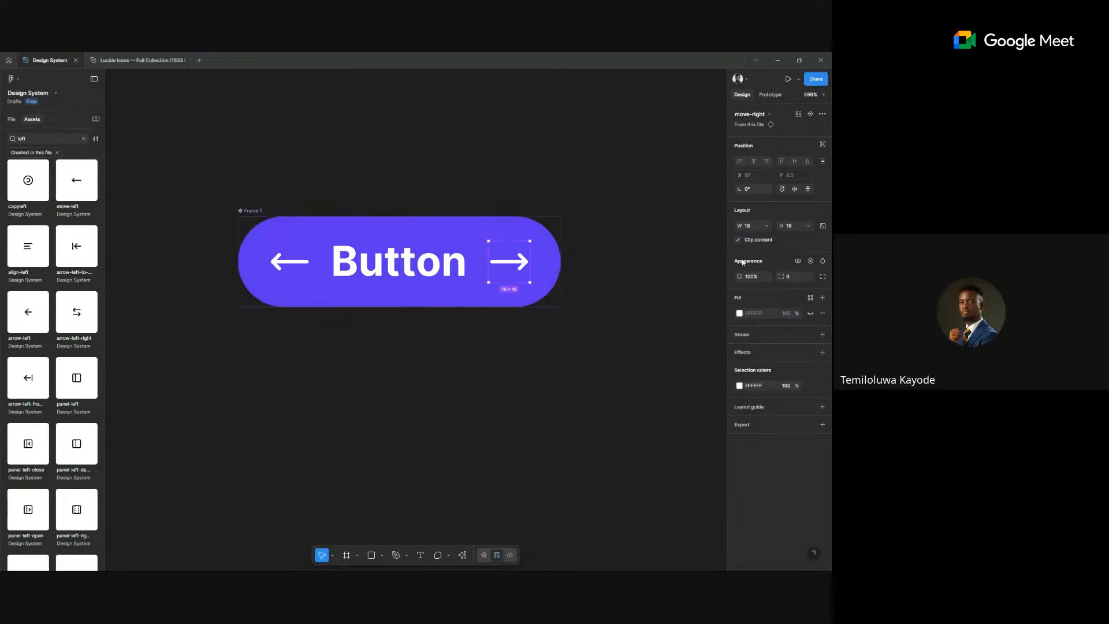
click(811, 262)
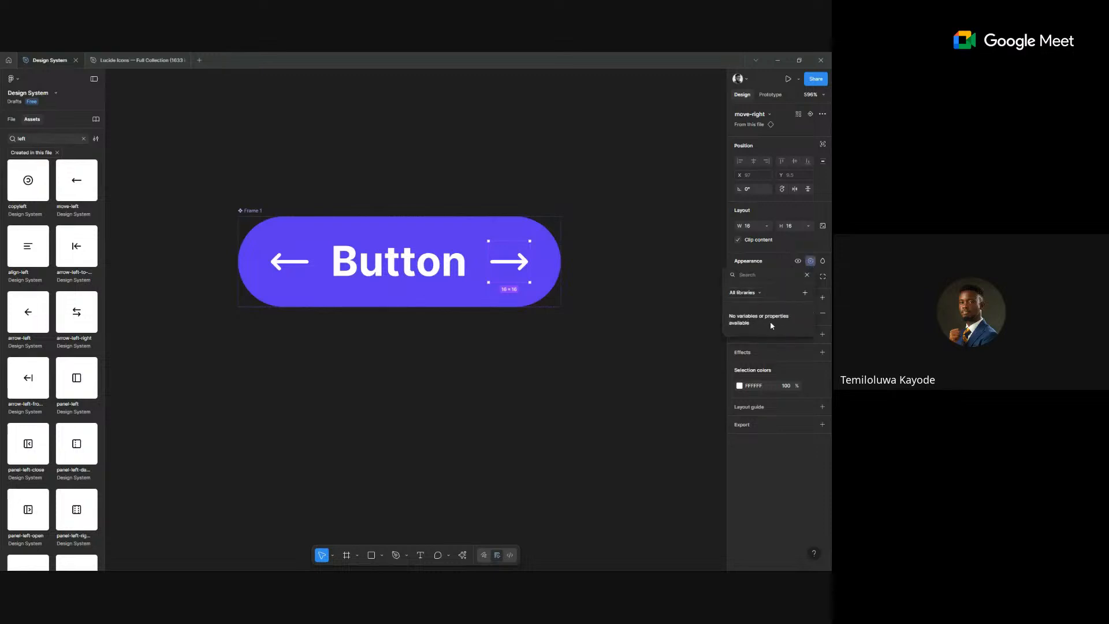
click(806, 294)
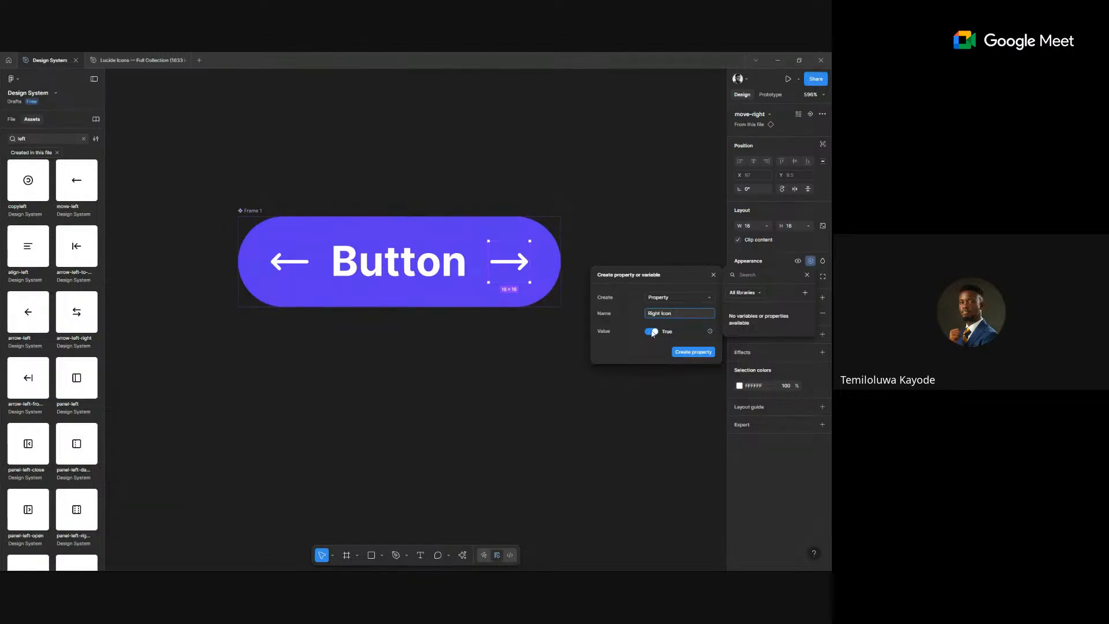
click(652, 332)
click(652, 332)
click(695, 354)
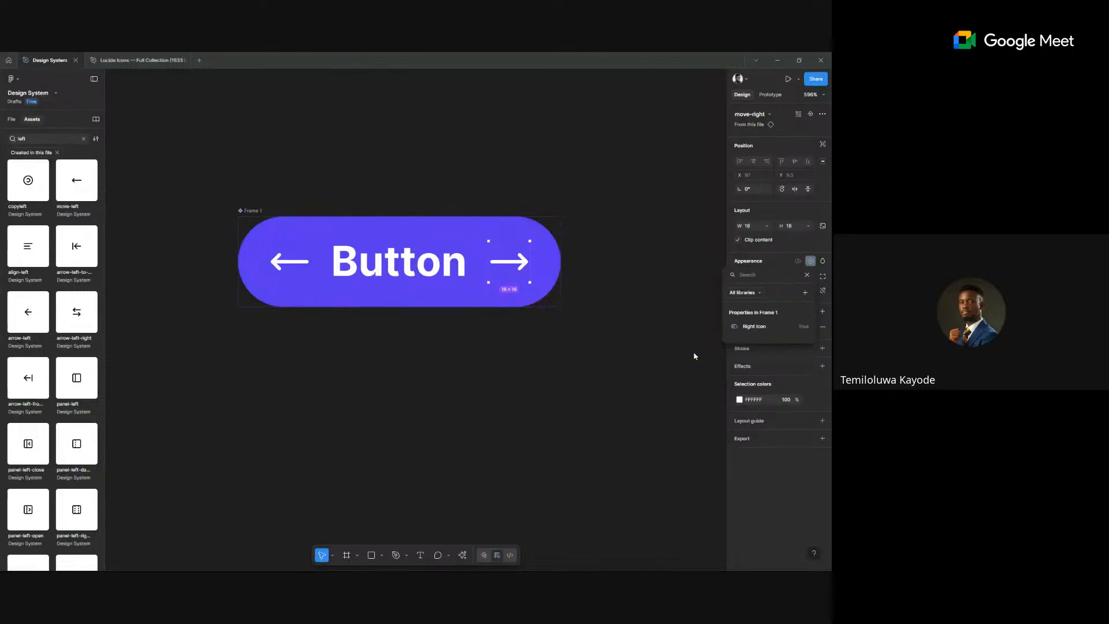
click(645, 359)
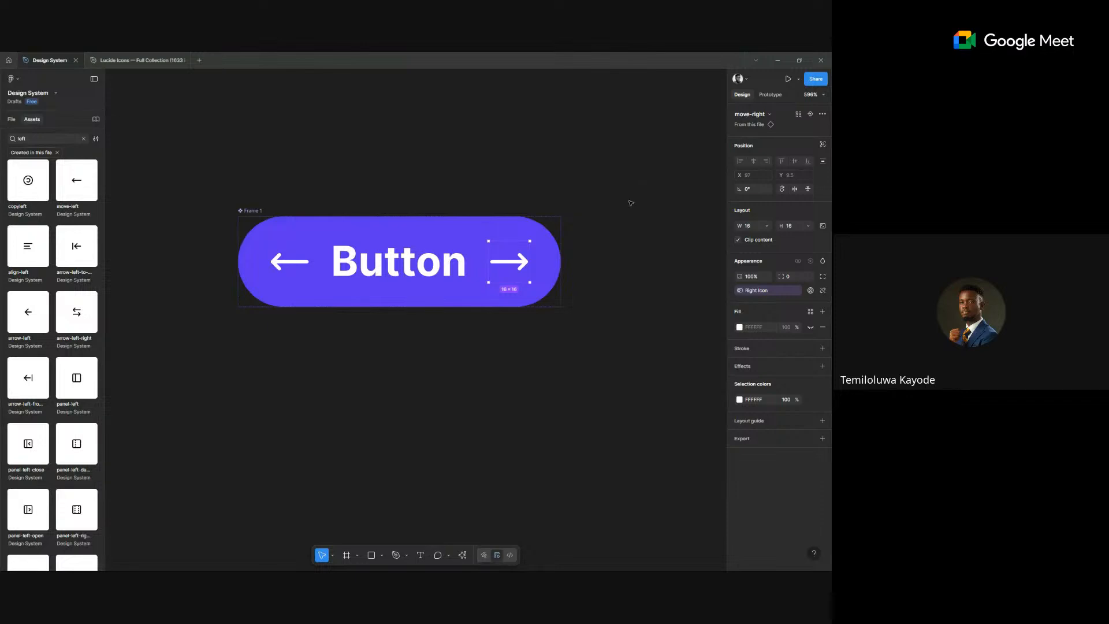
- Create an instance swap property named Right Icon for the move-right instance, with move-right as its value
click(751, 115)
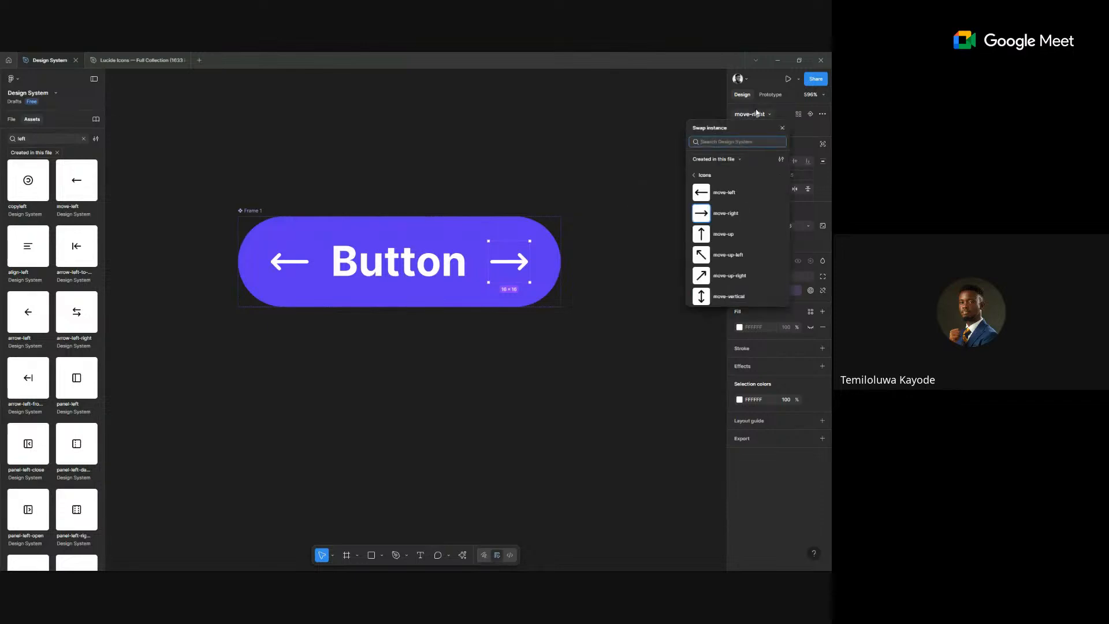
click(820, 128)
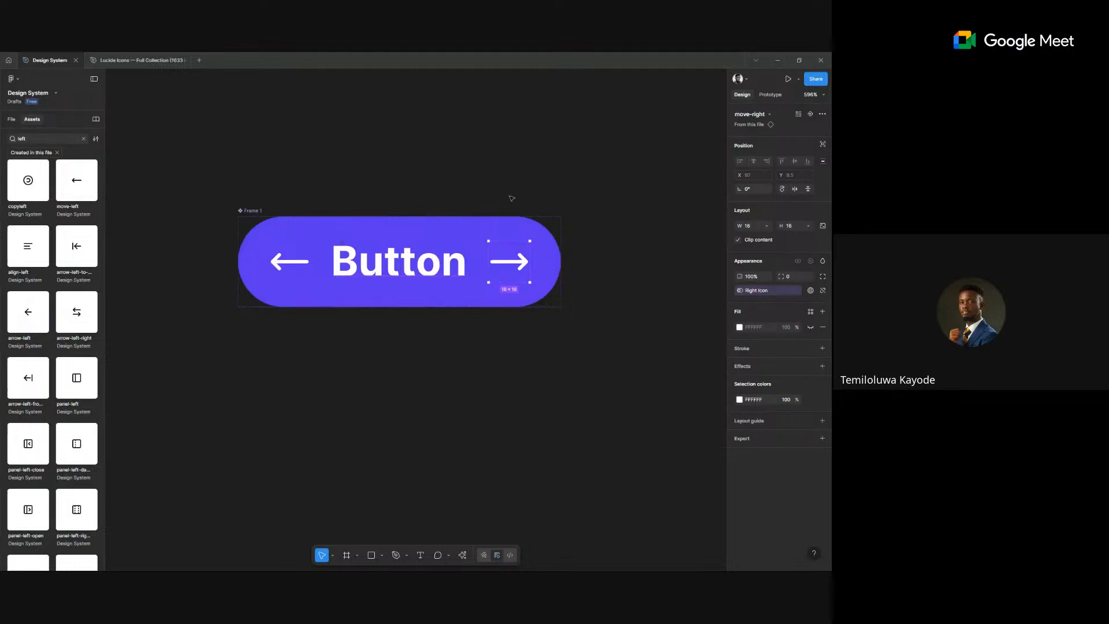
click(811, 115)
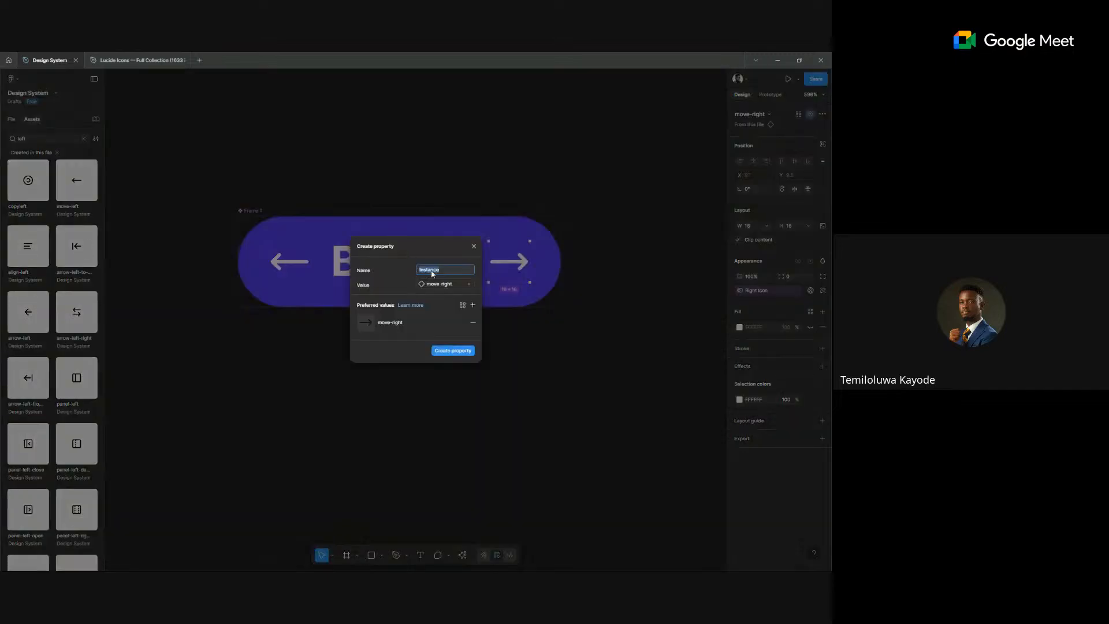
text(Right Icon)
click(454, 353)
click(457, 353)
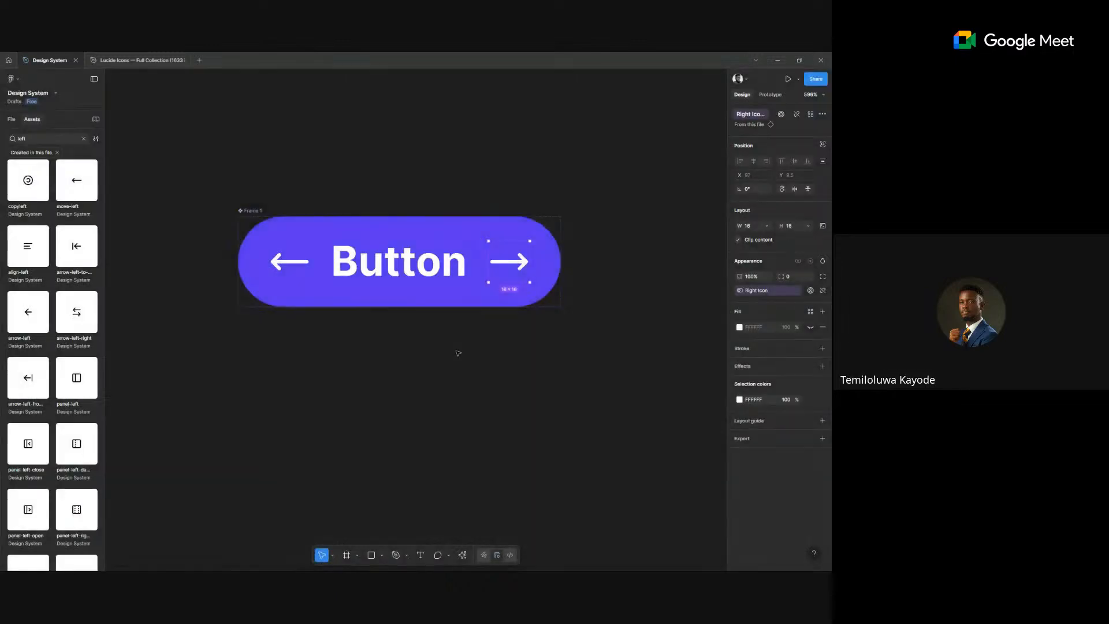
click(537, 366)
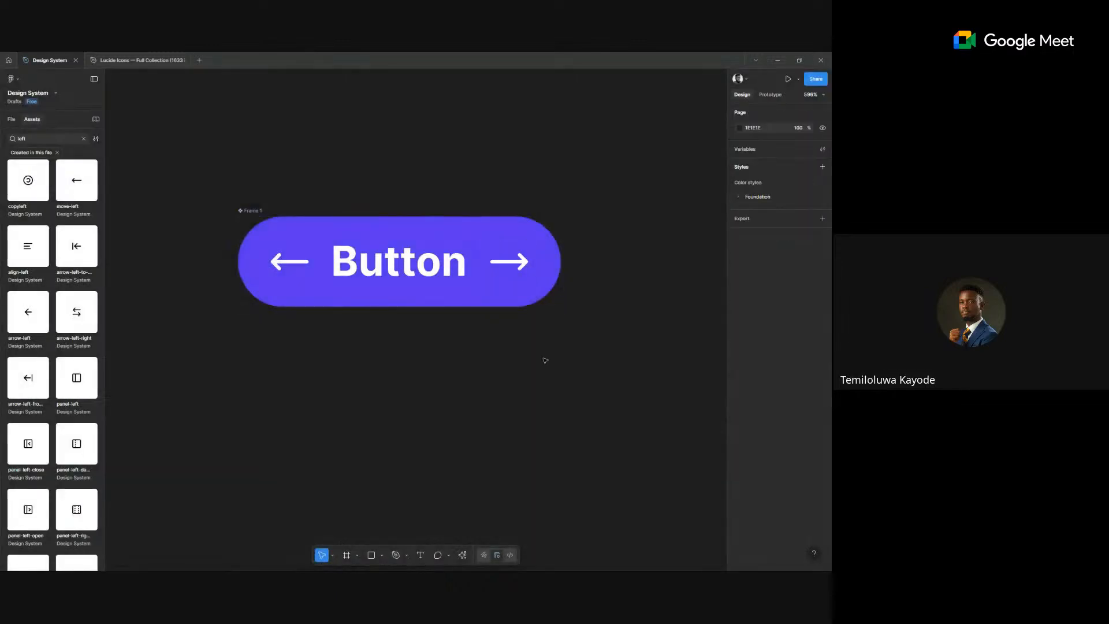
- Toggle the move-right layer's visibility off and on again in the button component
drag(542, 362, 511, 359)
click(483, 280)
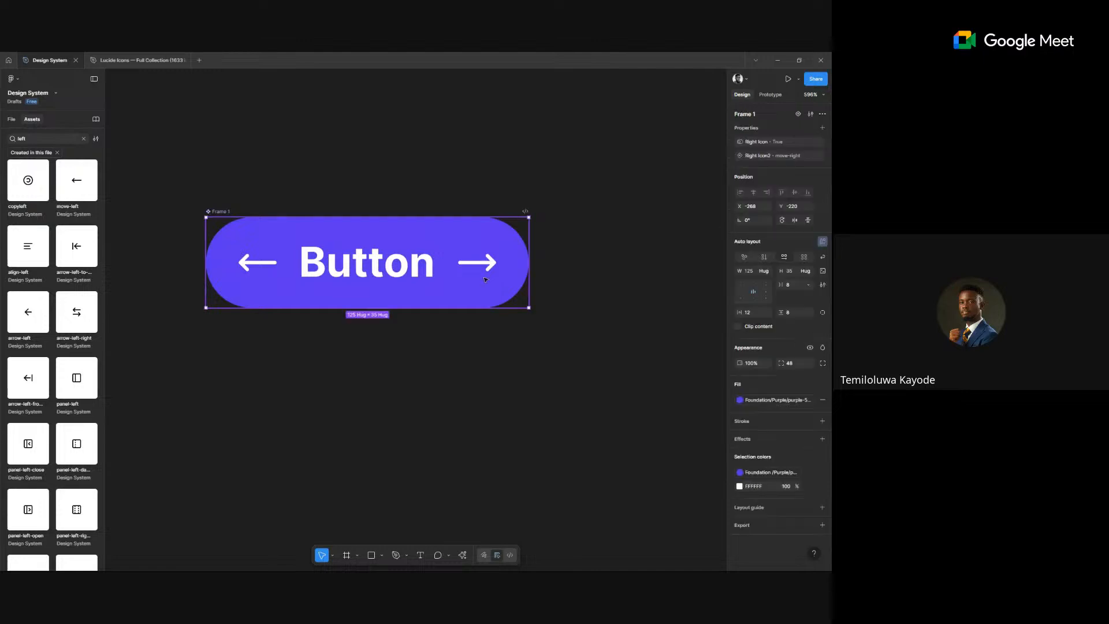
click(488, 270)
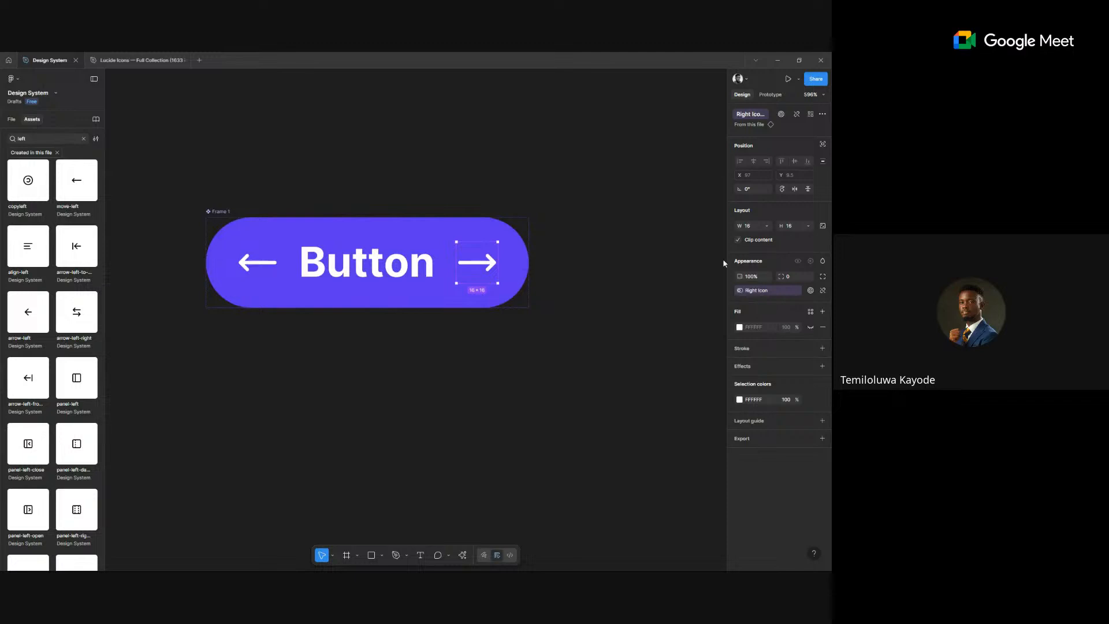
click(11, 120)
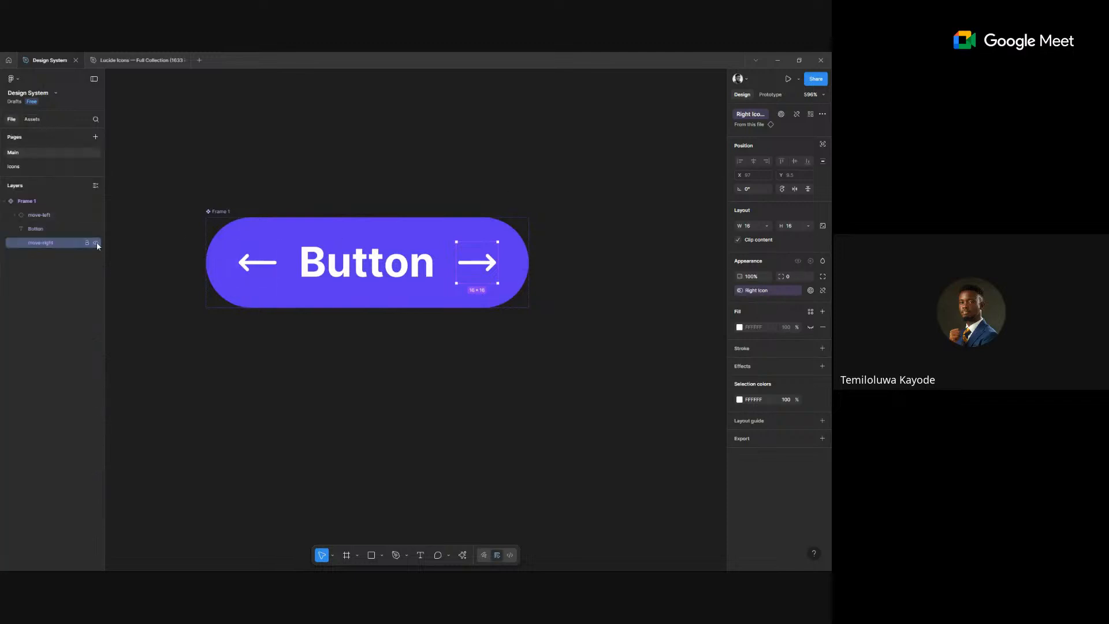
click(96, 243)
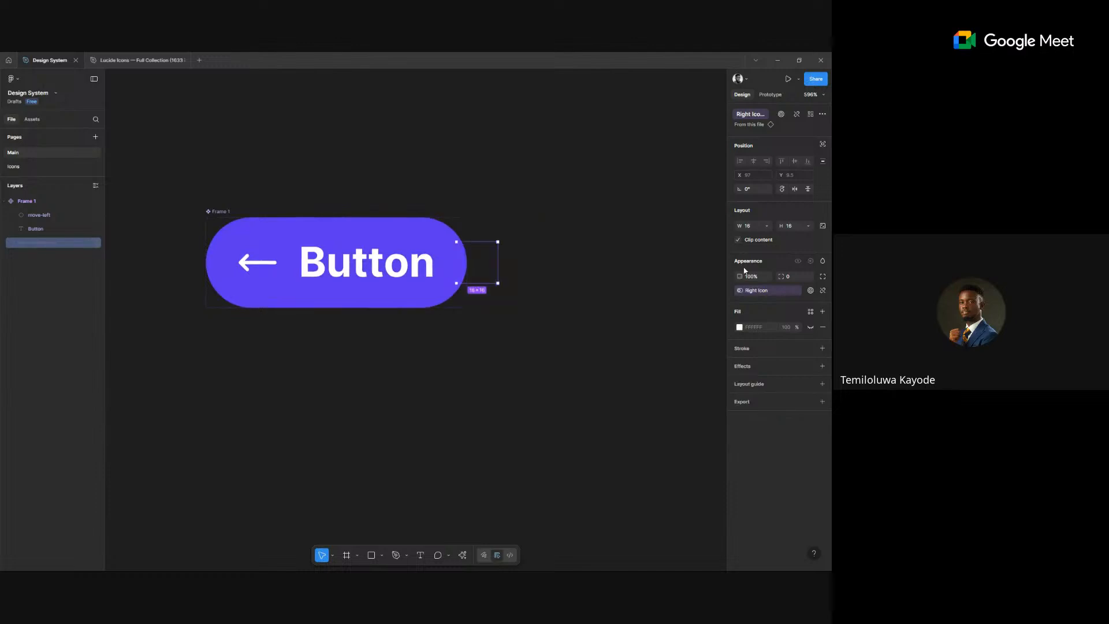
click(96, 243)
click(253, 203)
- Place an instance of the button component beside the original at about X -54, Y -220
scroll(408, 178, down, 1)
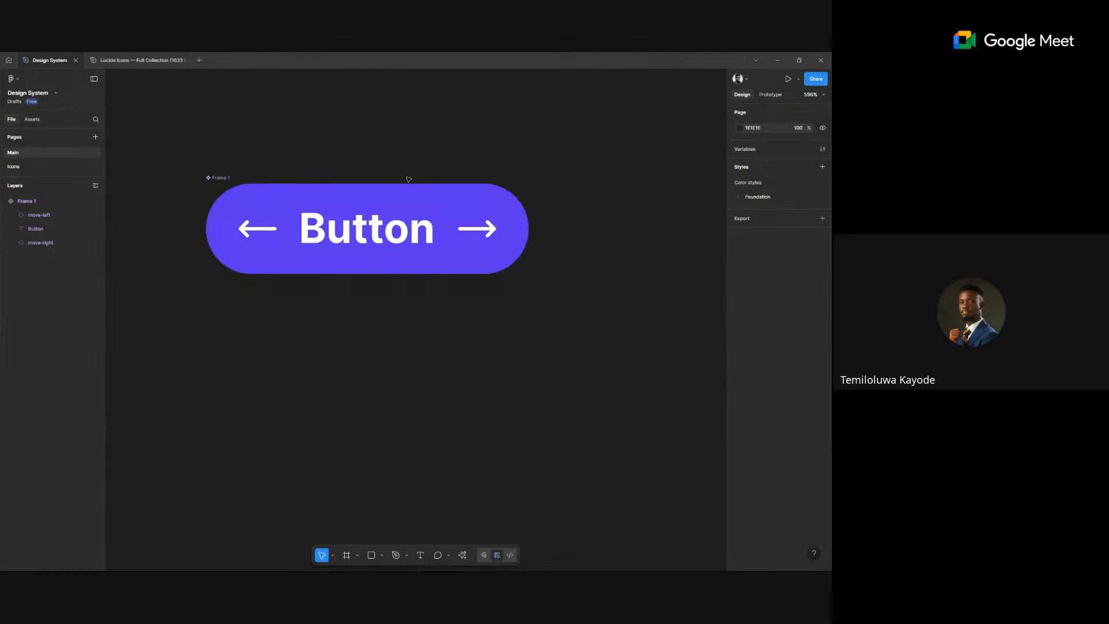
scroll(409, 178, down, 2)
drag(408, 179, 380, 239)
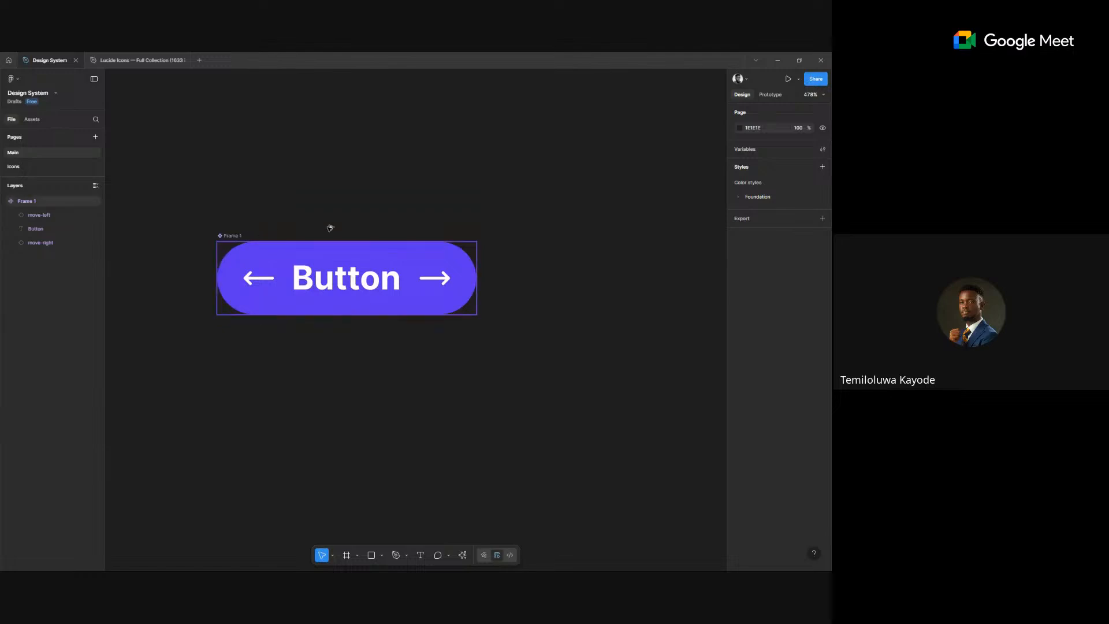
drag(230, 236, 546, 213)
scroll(546, 213, down, 2)
scroll(546, 213, down, 4)
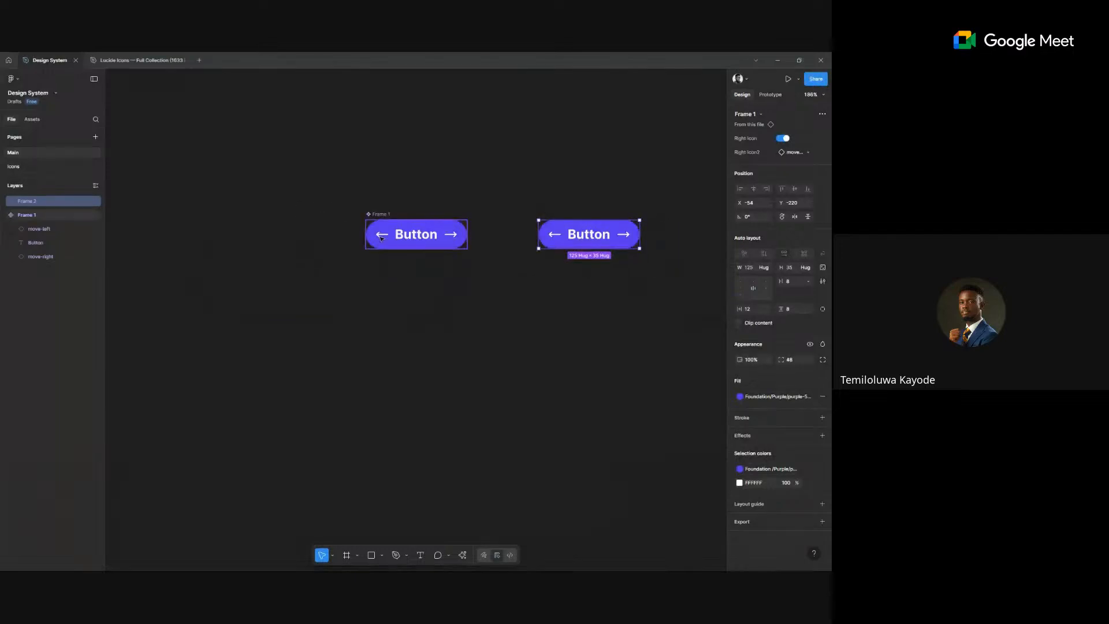
- Toggle the button instance's Right Icon off and on again, and swap its right icon for the package icon
click(785, 140)
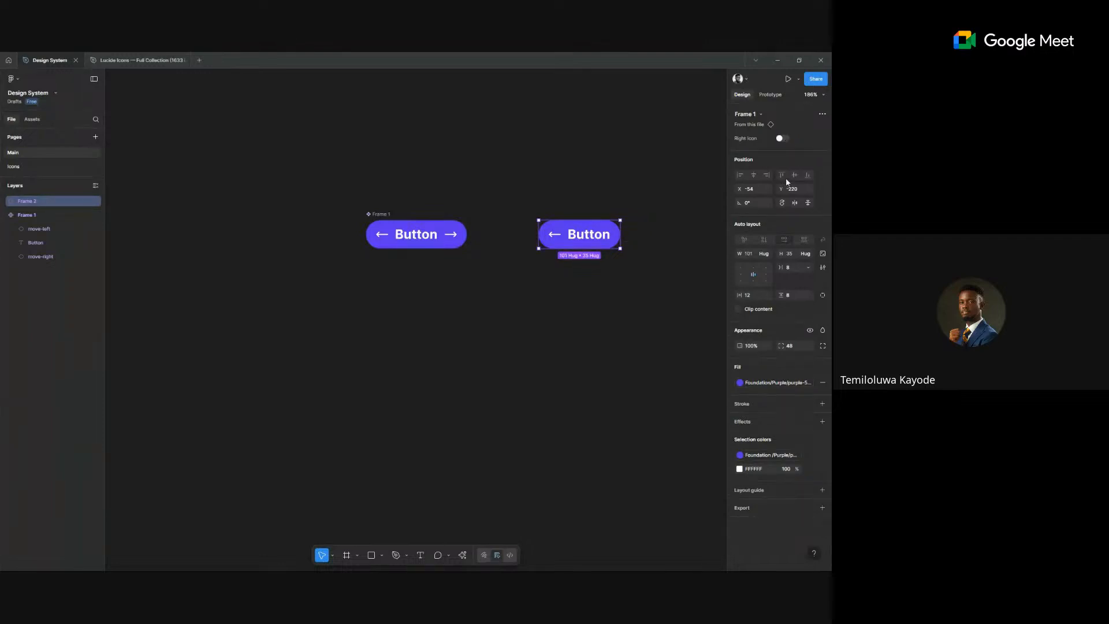
click(783, 138)
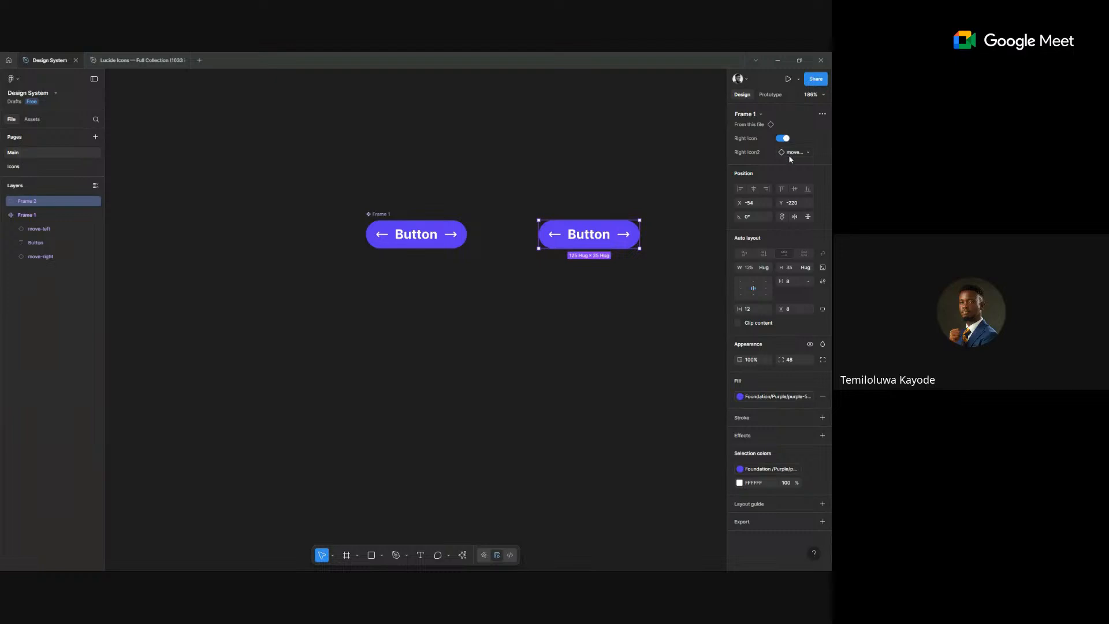
click(793, 154)
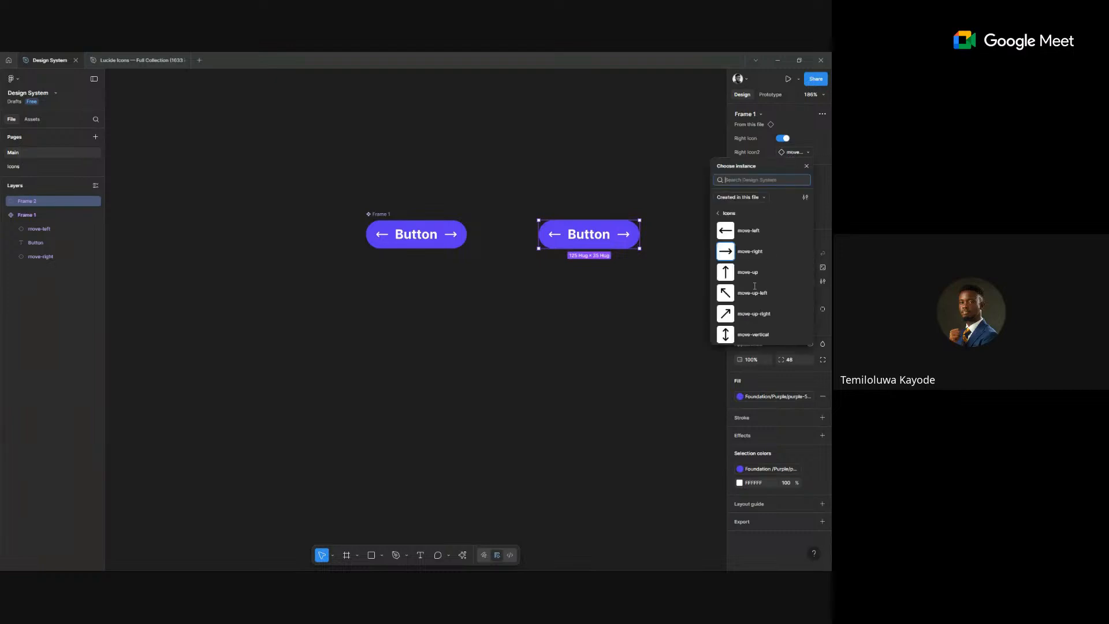
scroll(756, 292, down, 5)
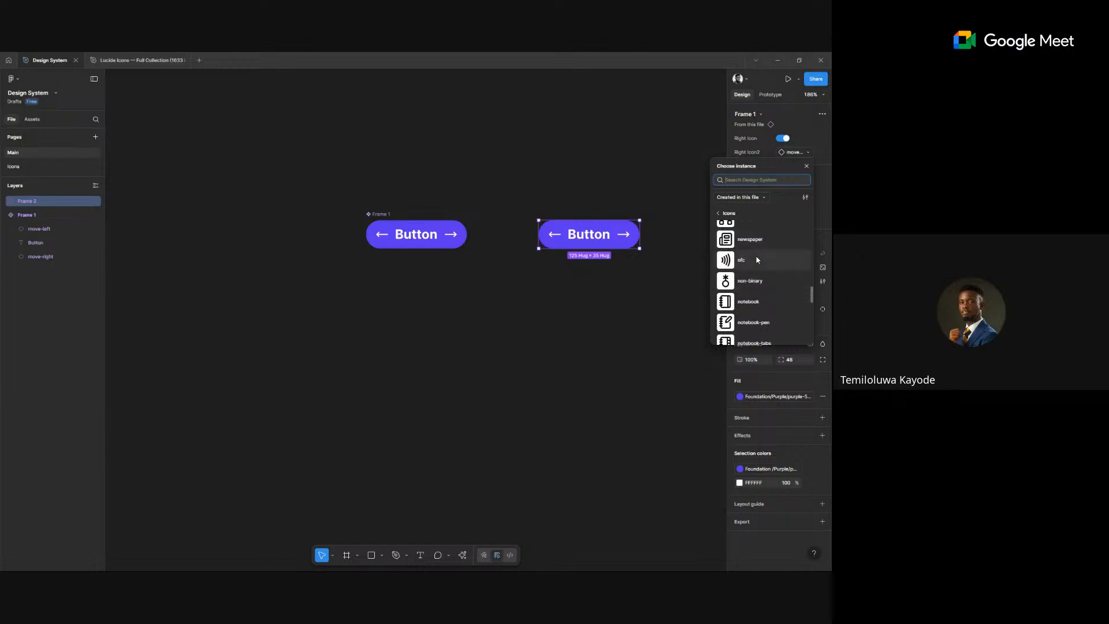
scroll(757, 260, down, 8)
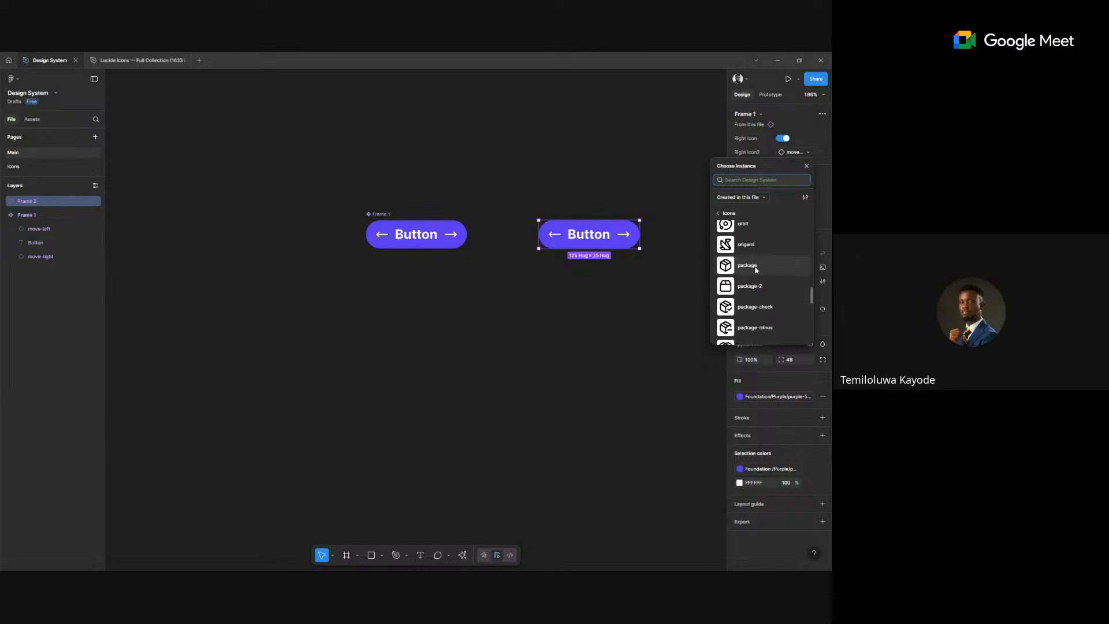
click(747, 265)
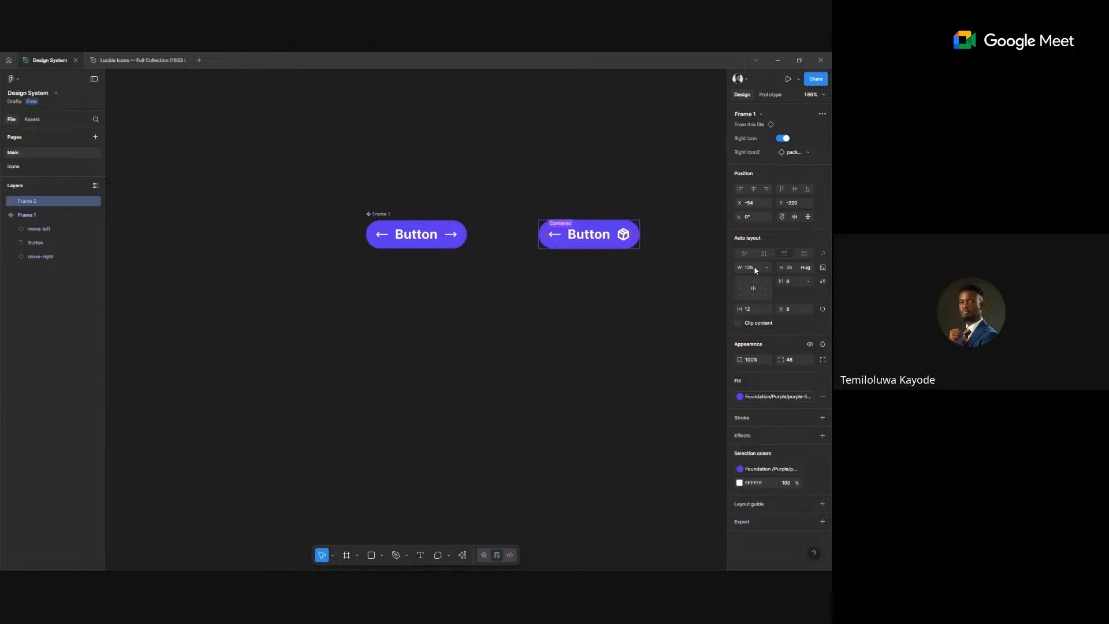
- Swap the button instance's right icon for the panel-bottom icon
click(799, 153)
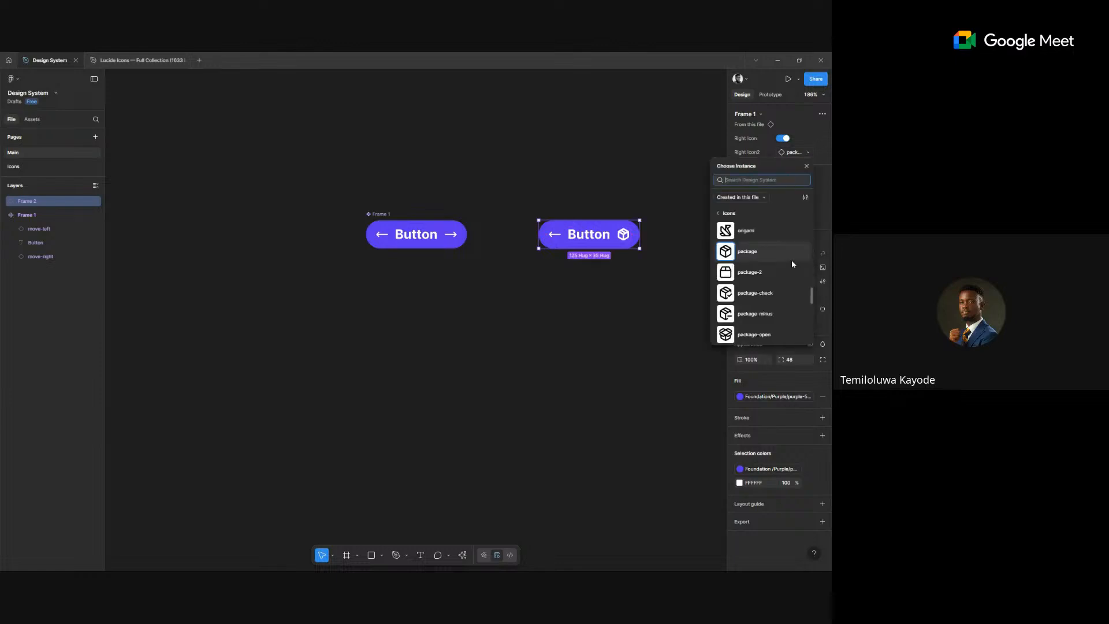
scroll(792, 264, down, 6)
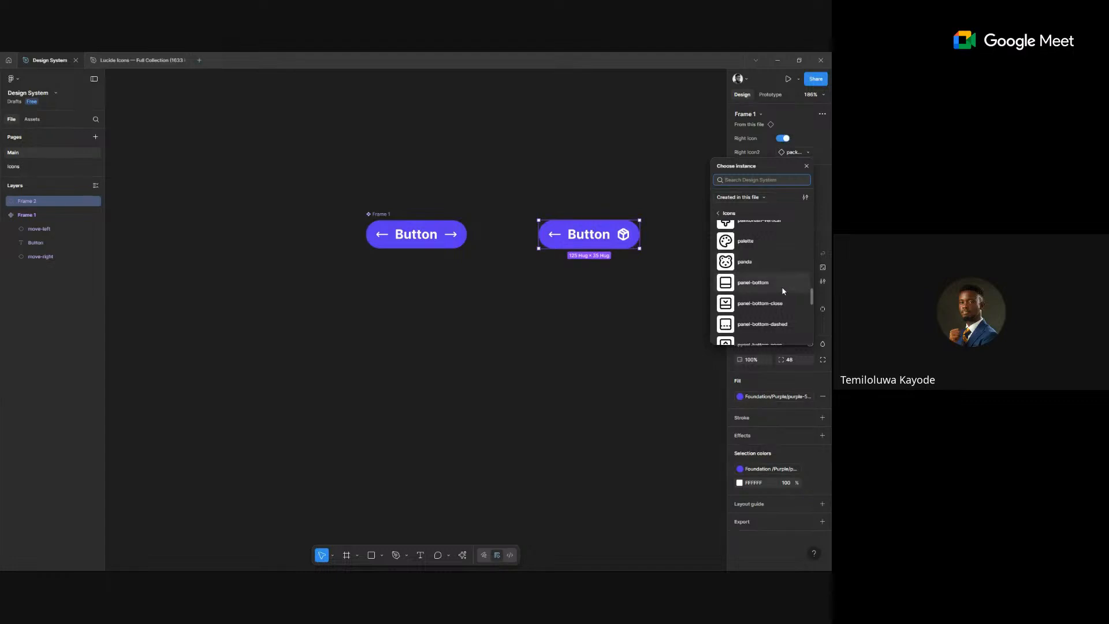
scroll(784, 291, down, 1)
click(767, 240)
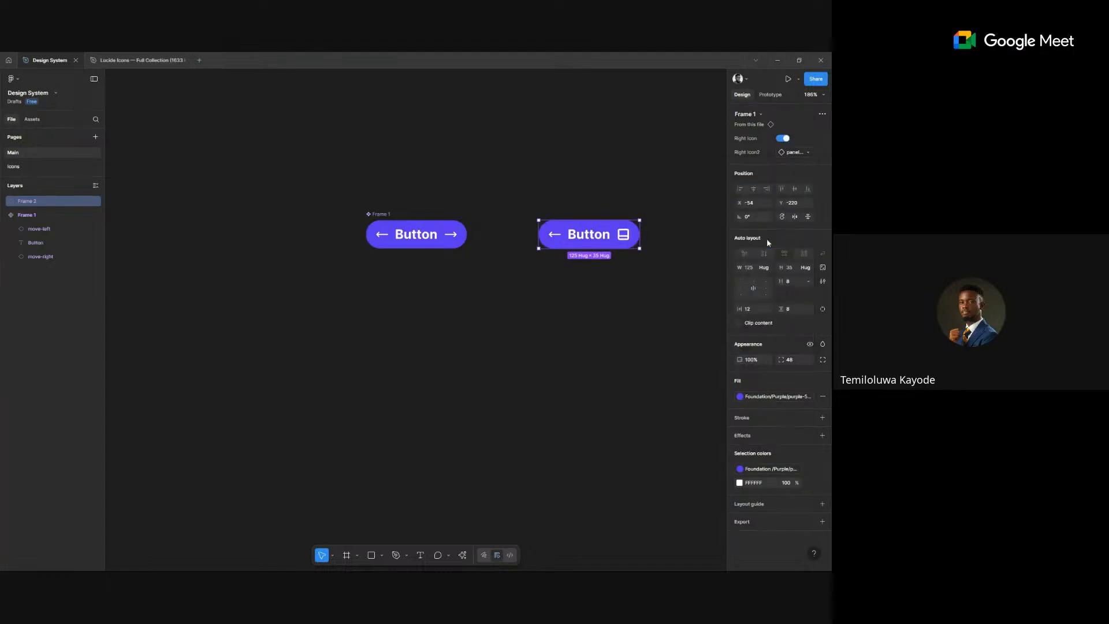
click(663, 293)
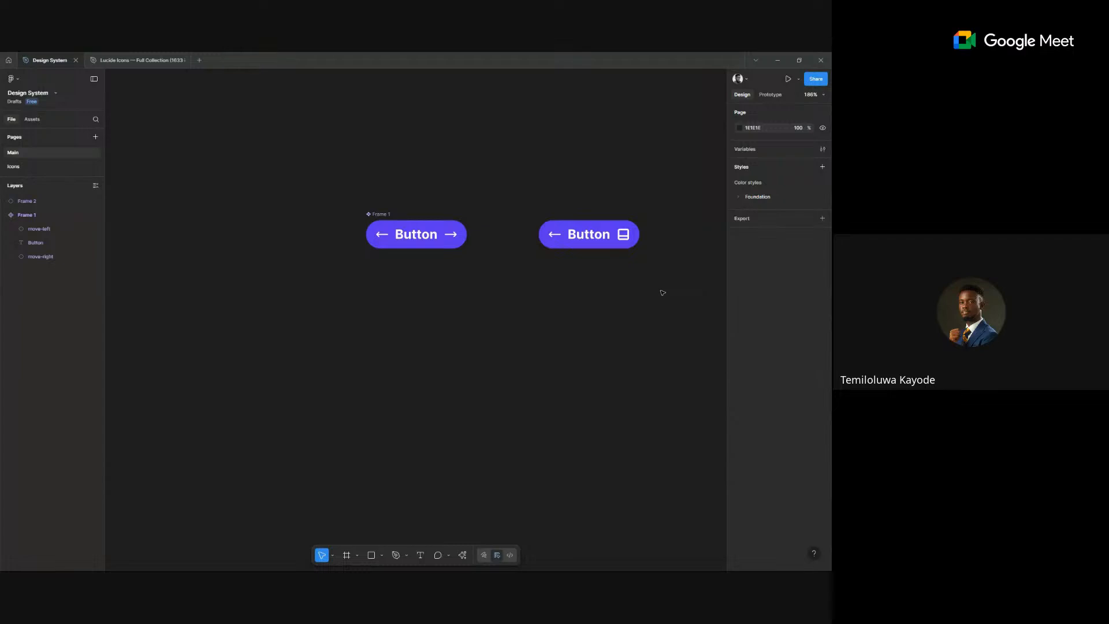
click(587, 242)
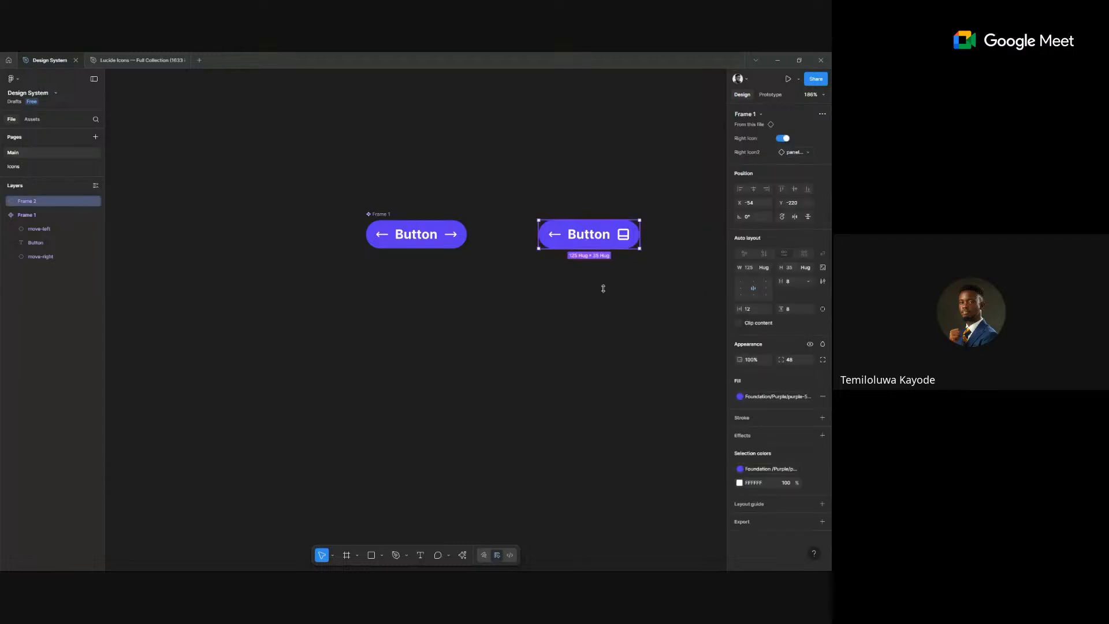
click(594, 322)
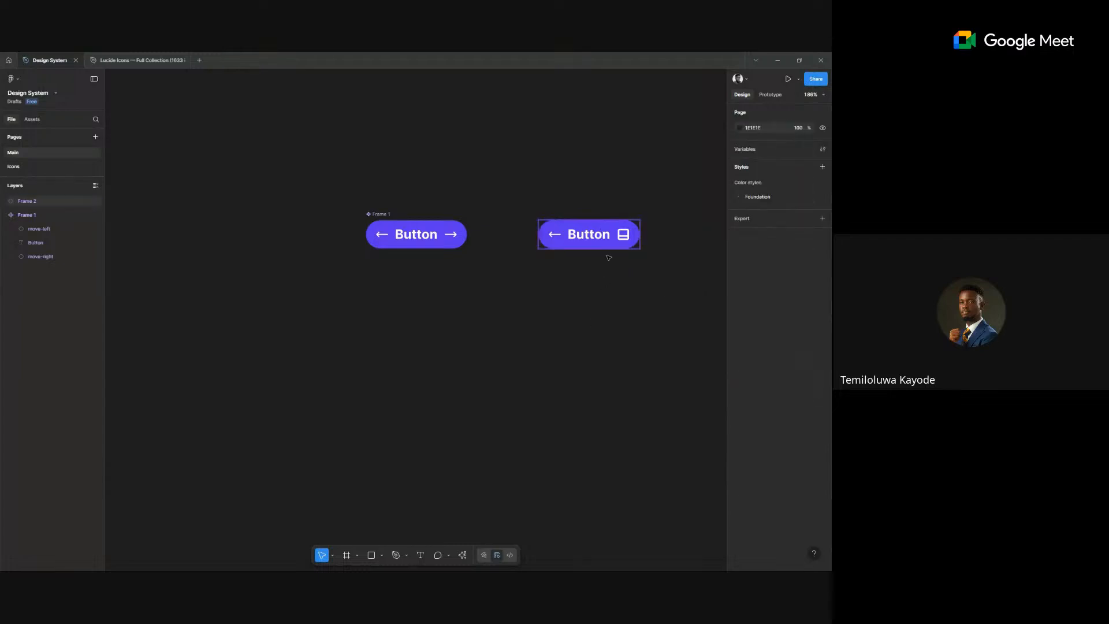
- Add an iPhone 16 frame beside the buttons and move the button instance to the frame's lower centre at about X 134, Y 781
key(f)
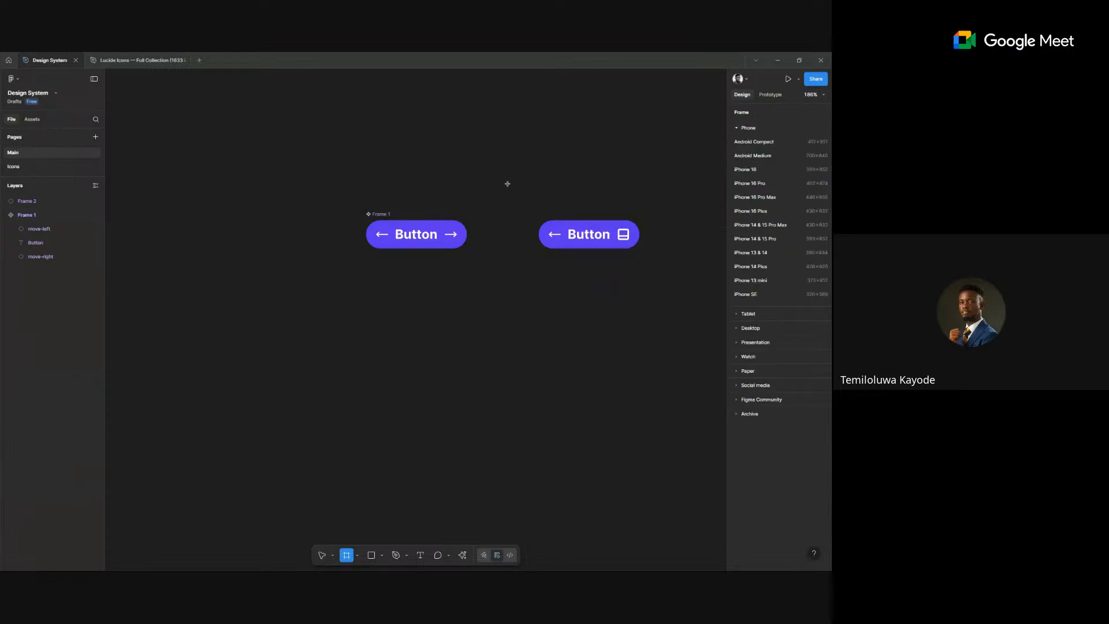
scroll(624, 185, right, 1)
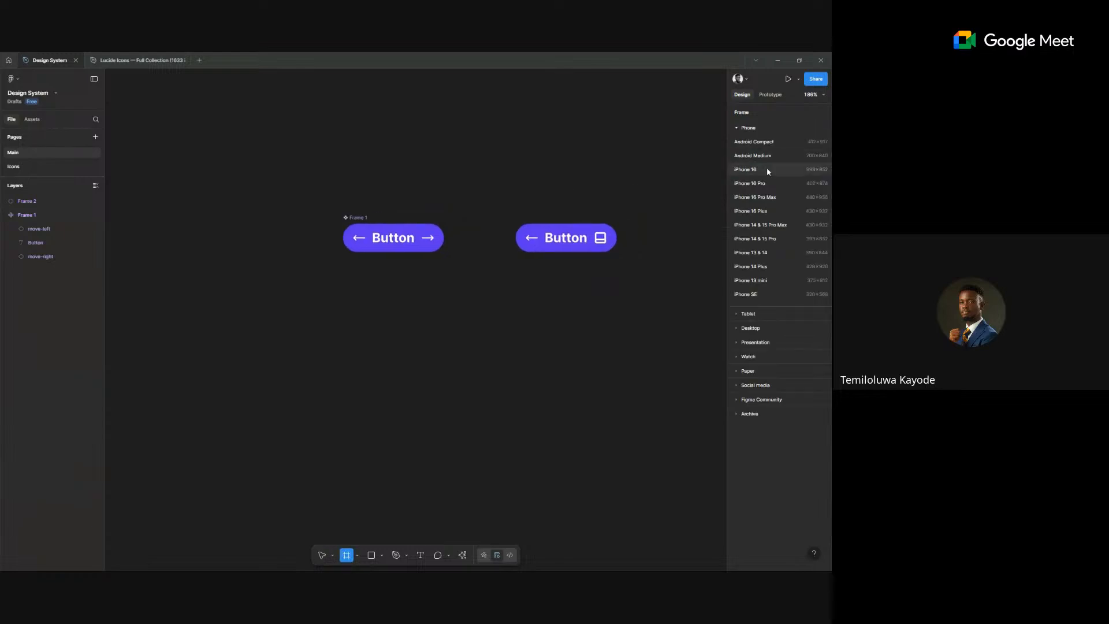
click(768, 169)
scroll(505, 208, down, 1)
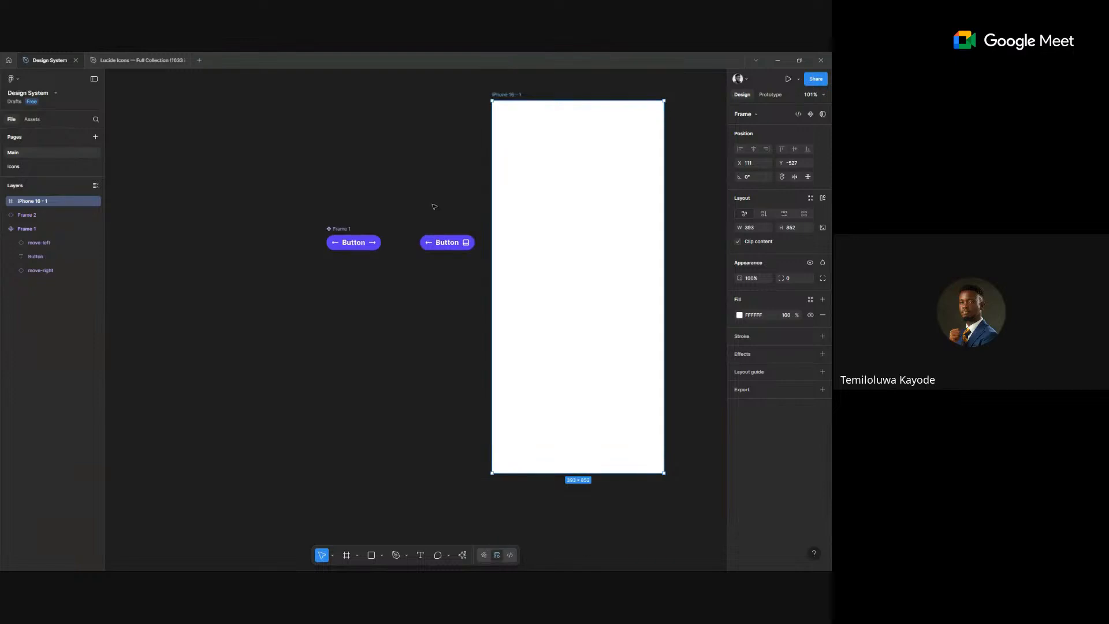
click(434, 208)
drag(436, 243, 570, 452)
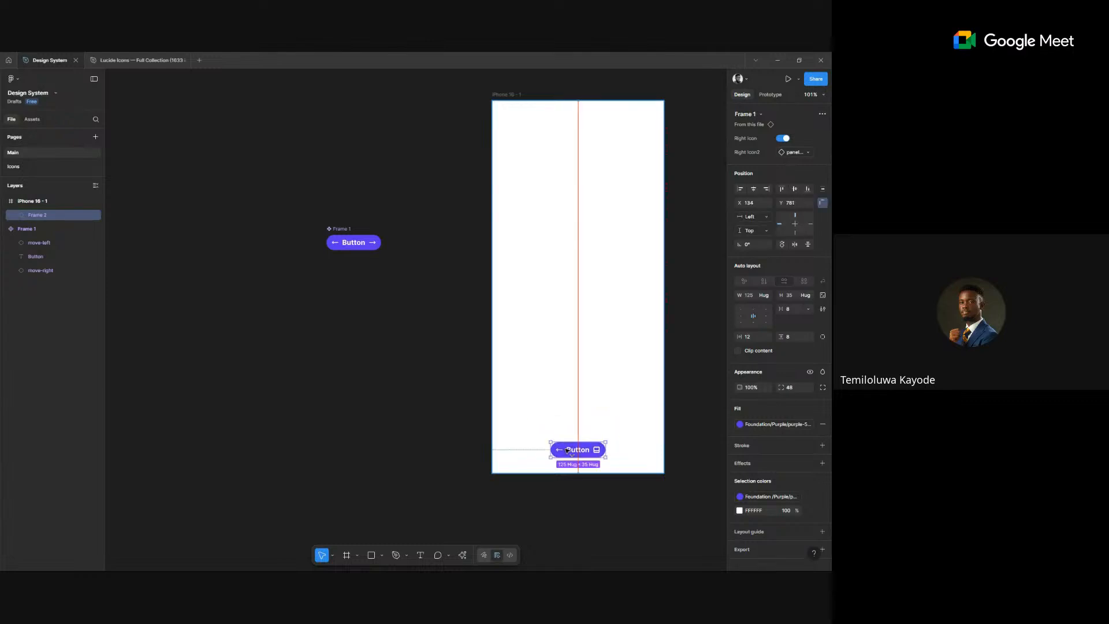
- Set the main button component's horizontal padding to 20 and vertical padding to 12
click(356, 243)
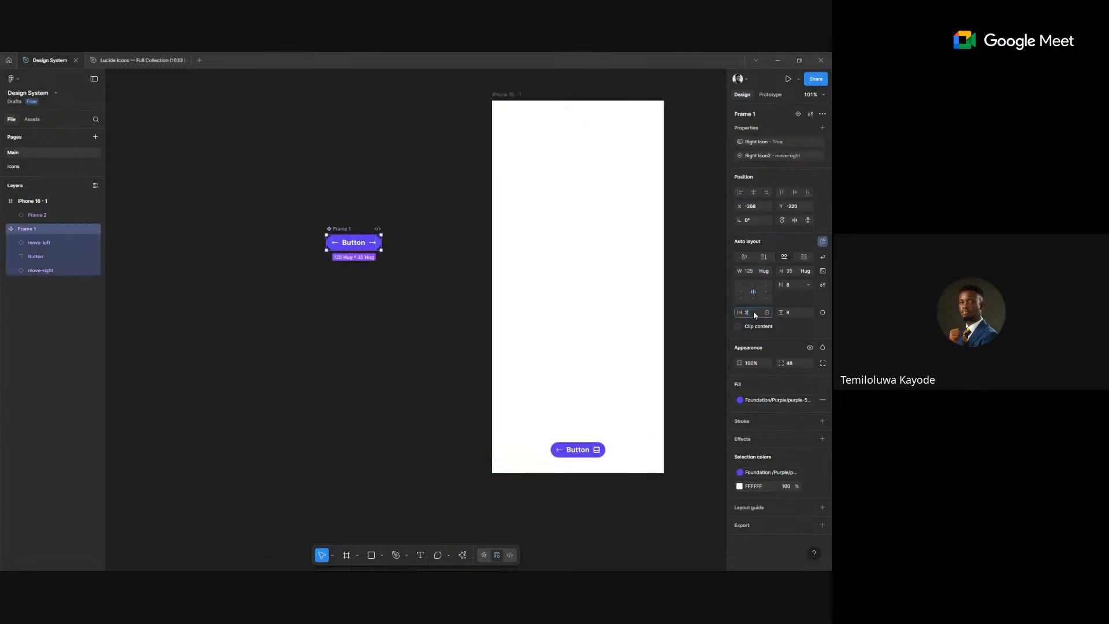
click(754, 315)
text(20)
key(Return)
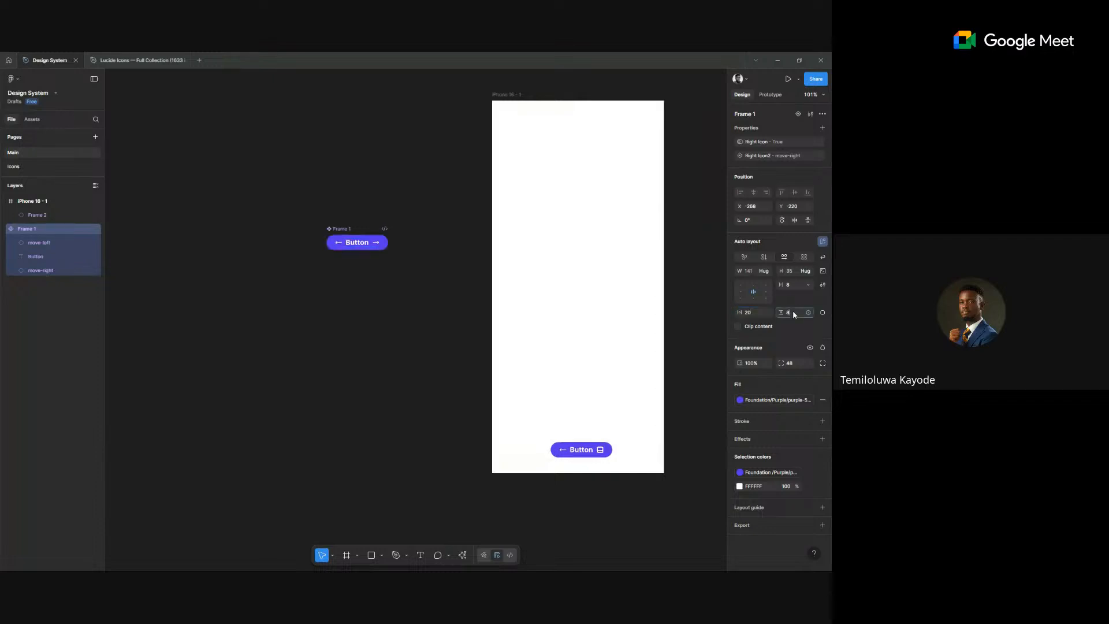
text(12)
key(Return)
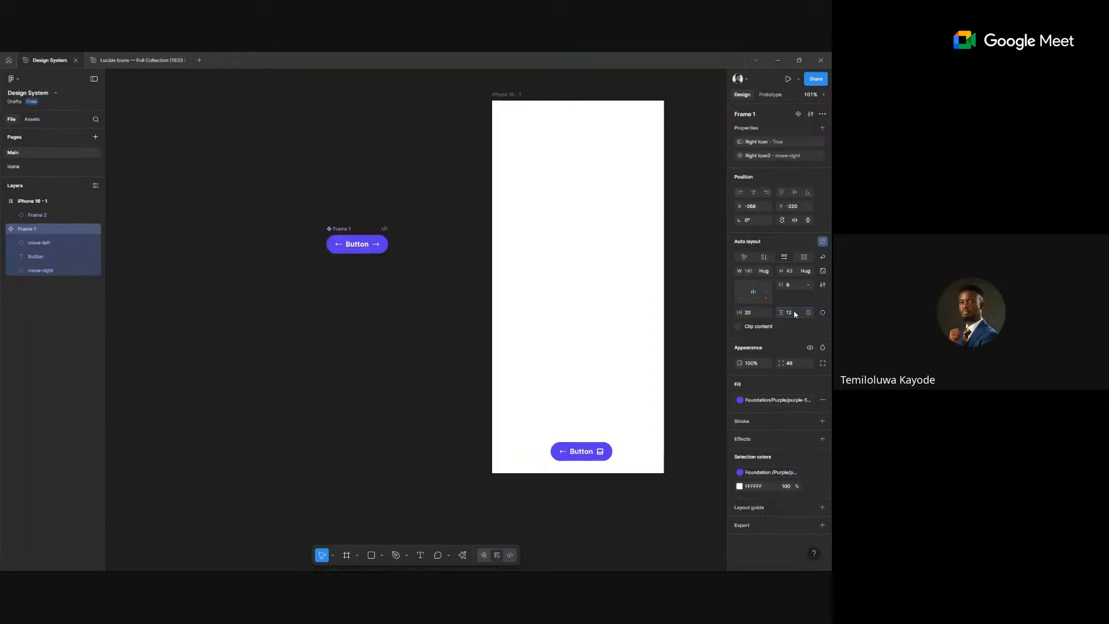
click(582, 364)
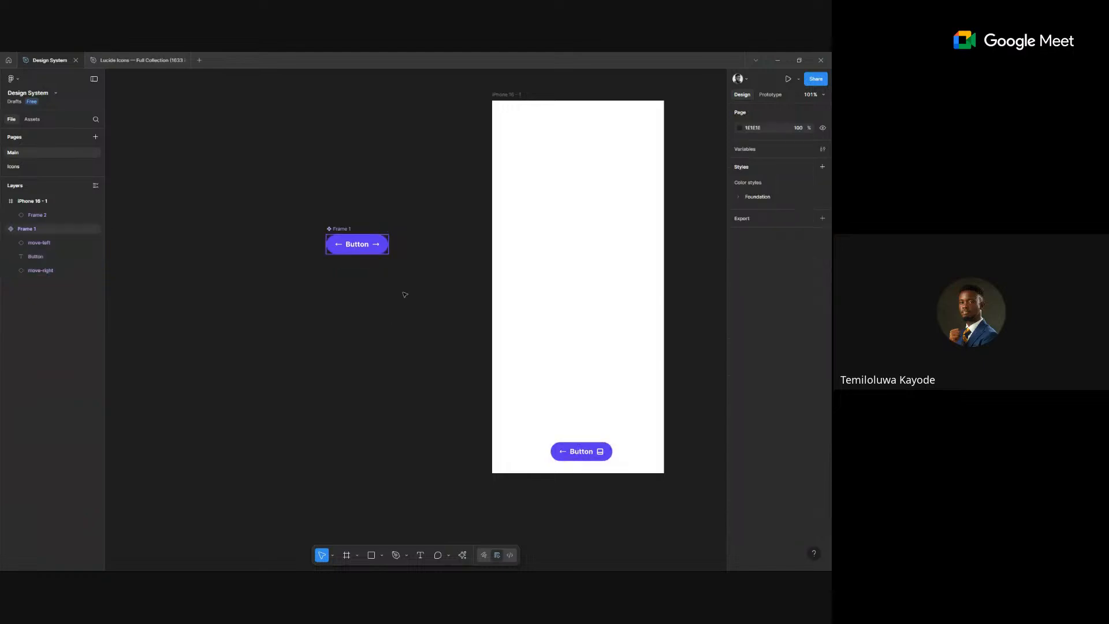
- Move the button instance up to Y 776 in the iPhone frame and toggle its Right Icon off and on again
drag(577, 442, 578, 440)
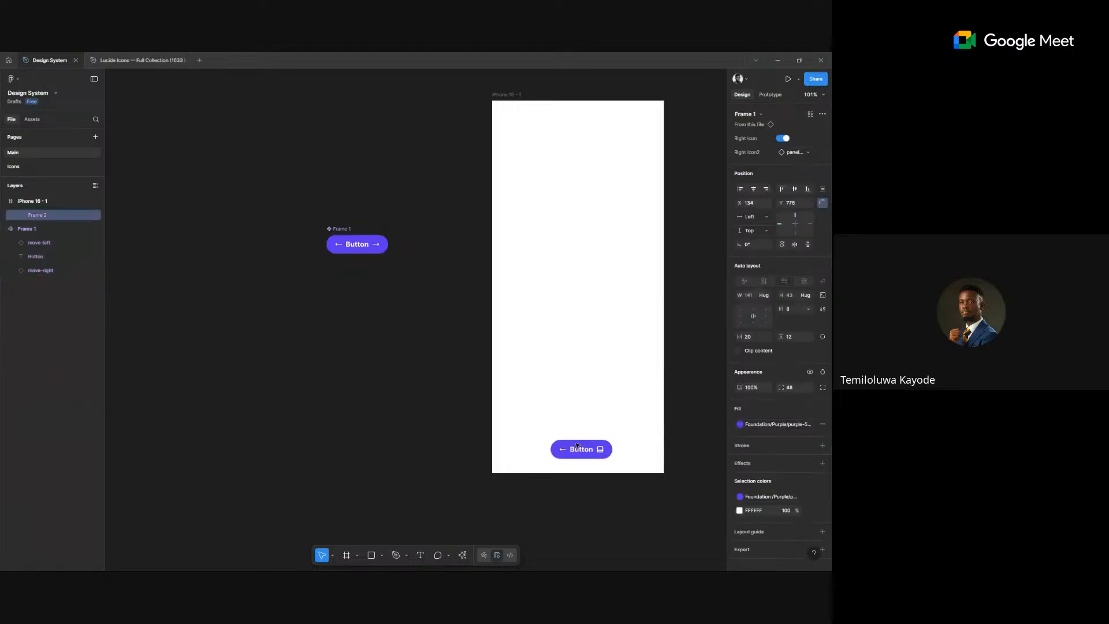
click(783, 138)
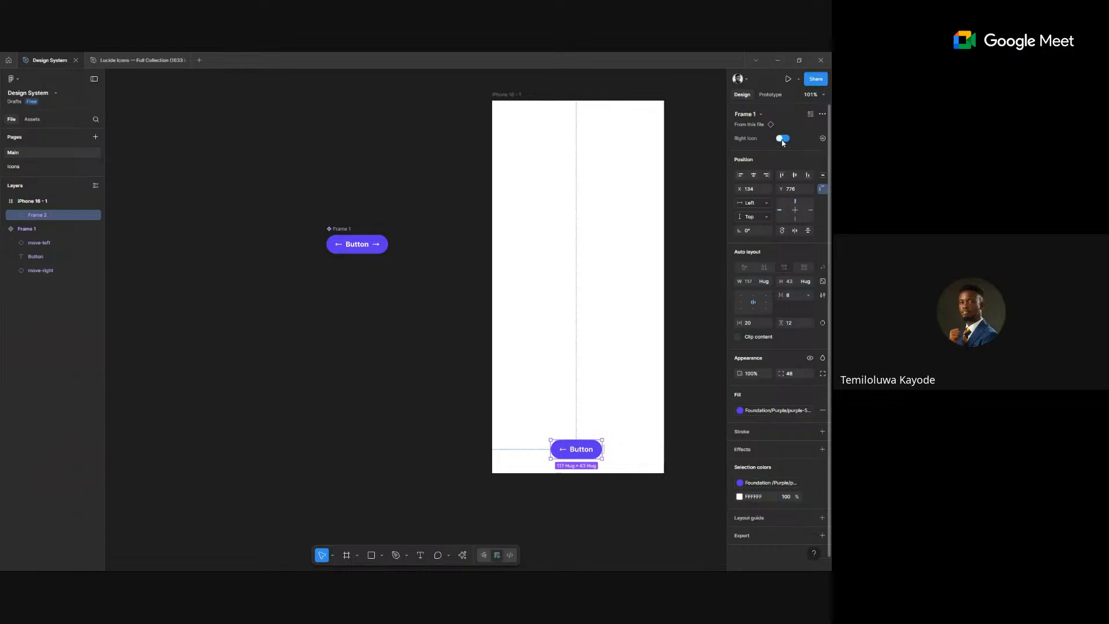
click(415, 281)
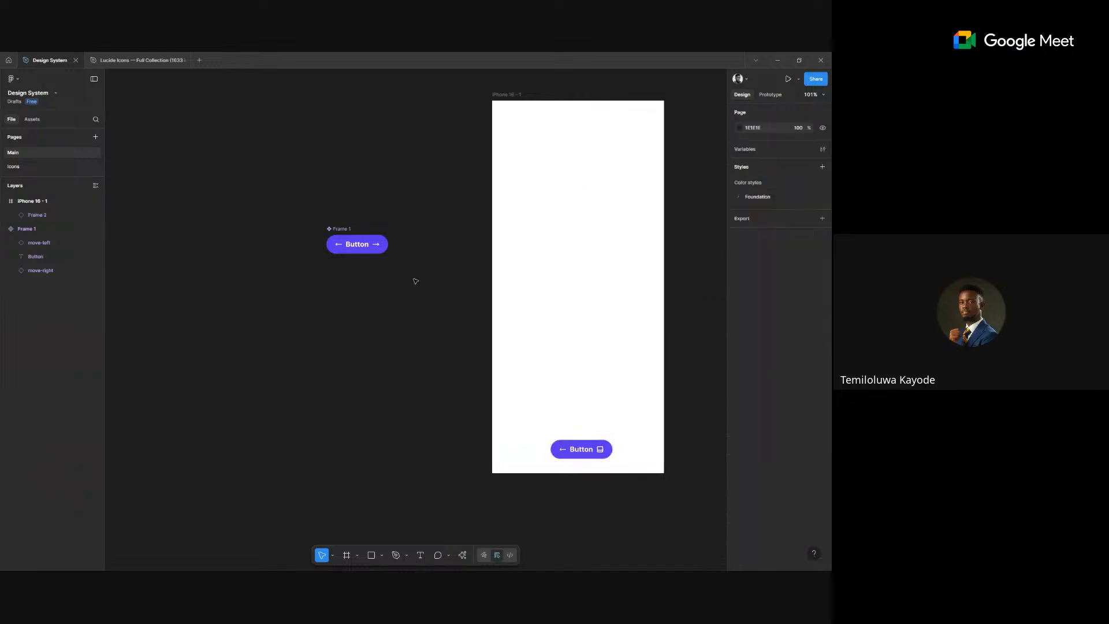
- Create an instance swap property named Left Icon for the button component's move-left icon, with move-left as its value
scroll(339, 244, up, 1)
scroll(338, 243, up, 3)
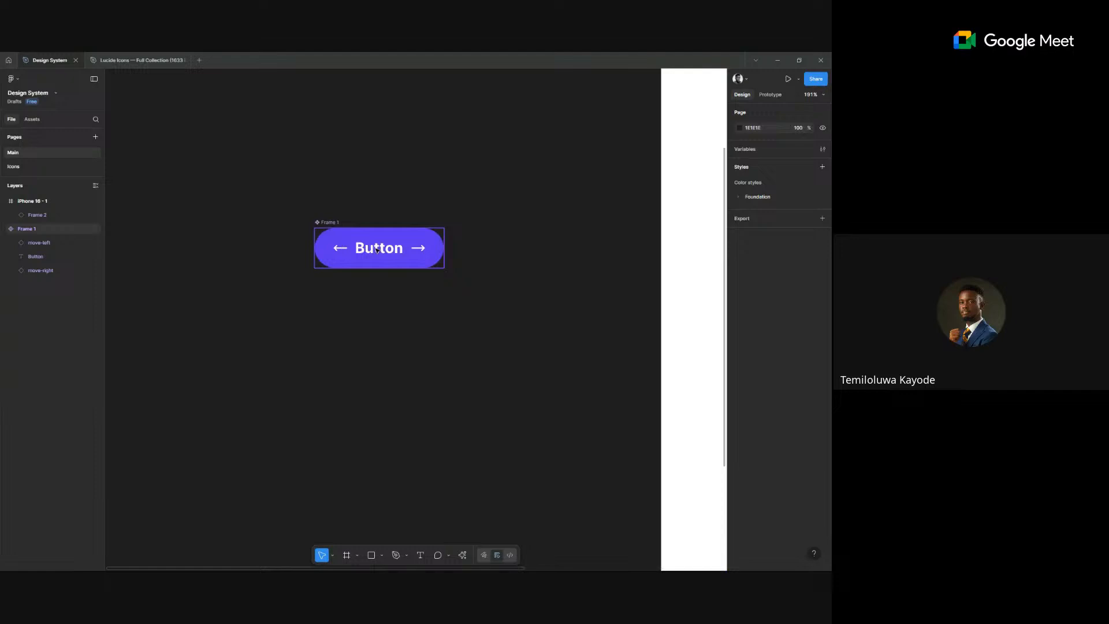
click(339, 248)
click(340, 250)
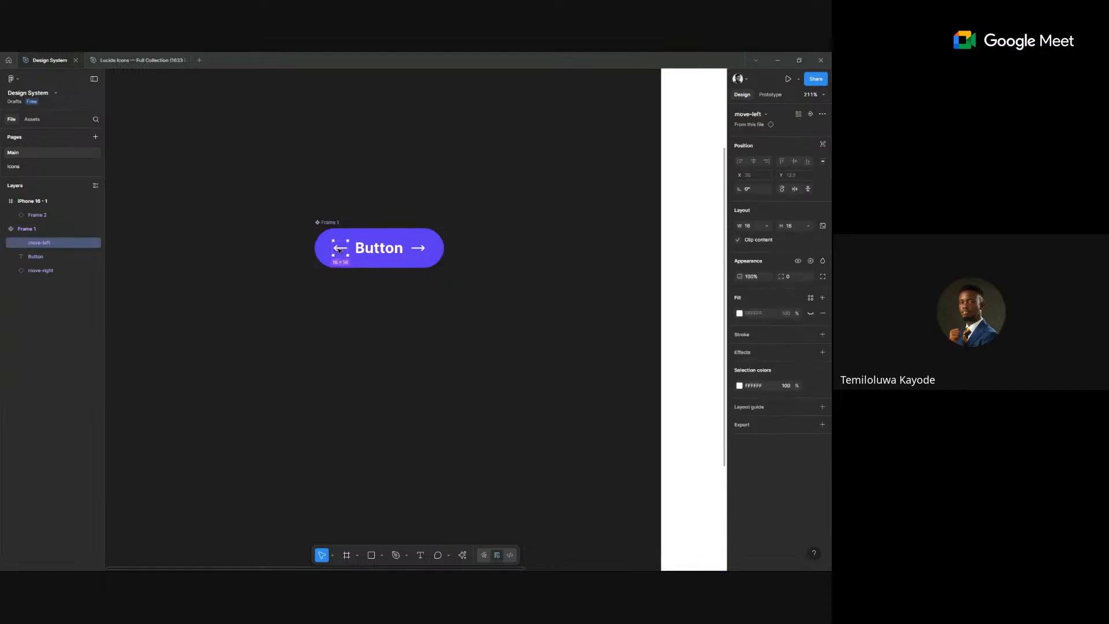
click(810, 115)
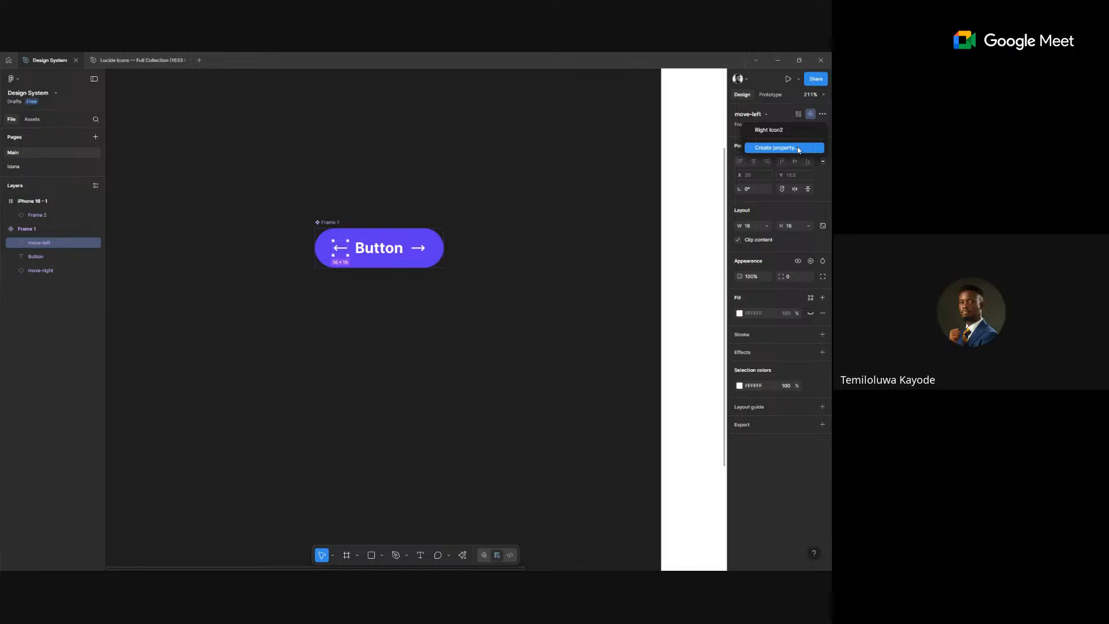
click(799, 149)
text(L)
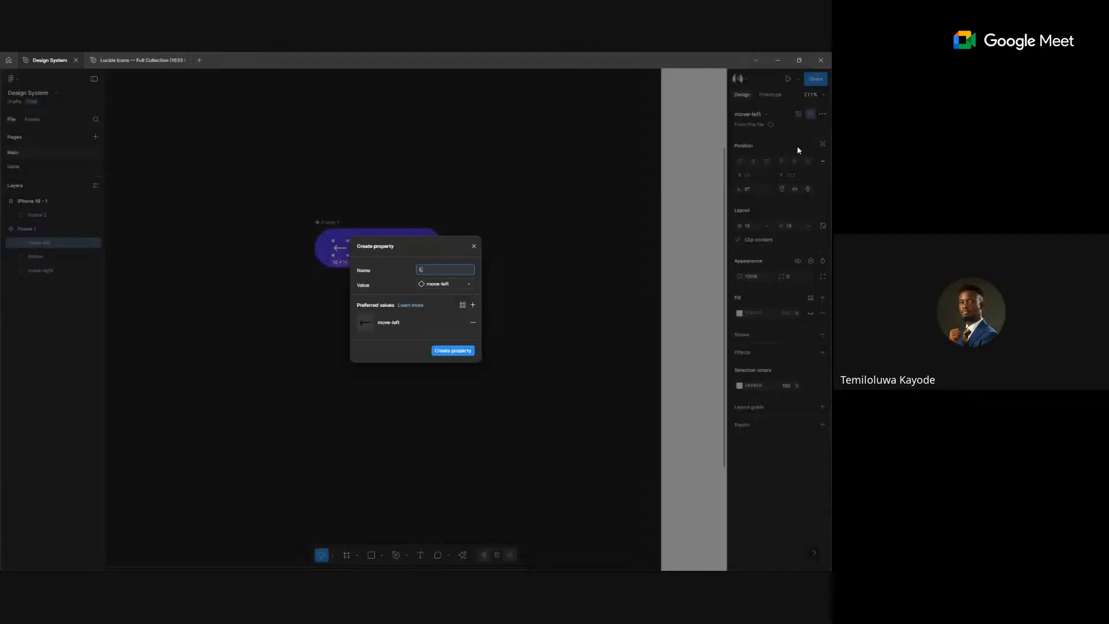
text(eft Icon)
click(442, 352)
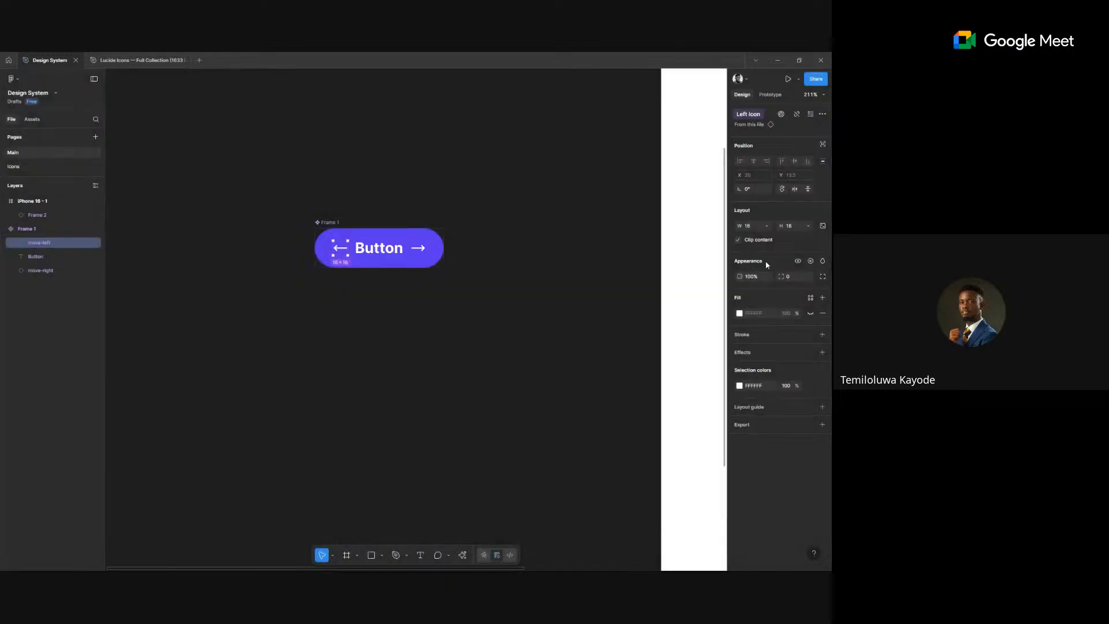
- Create a visibility property named Show Left Icon for the move-left icon, with its value set to False
click(810, 261)
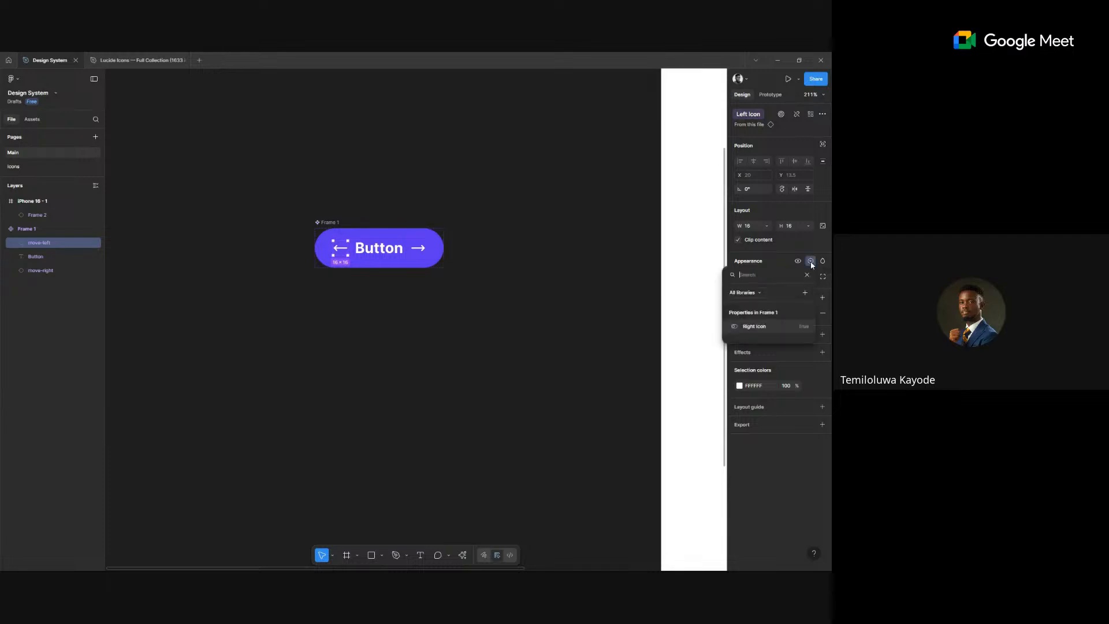
click(806, 293)
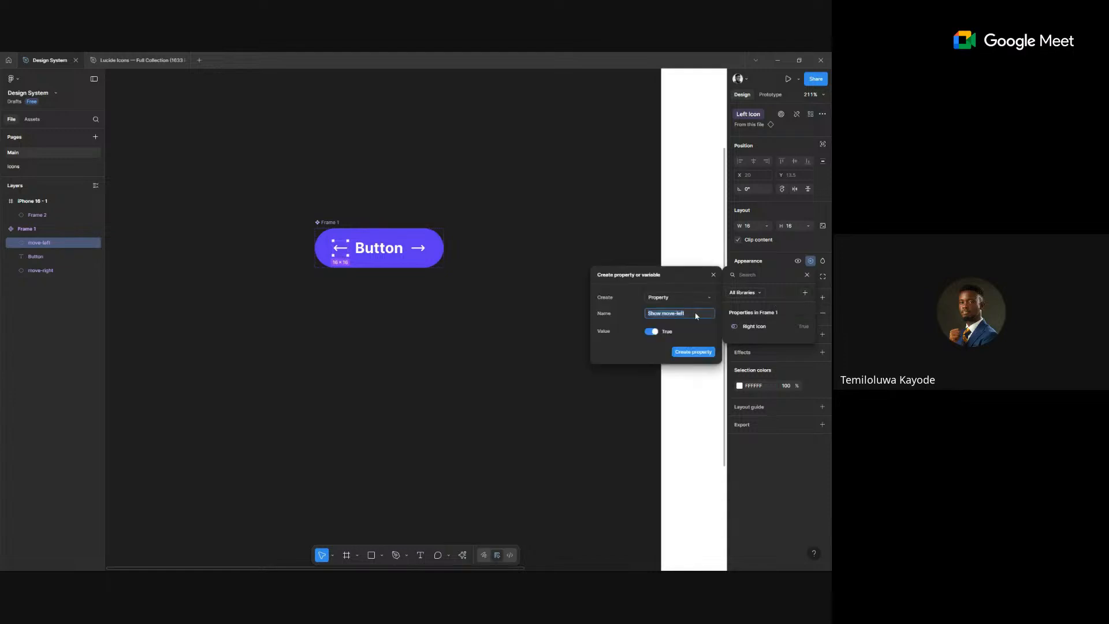
click(697, 316)
double_click(697, 316)
key(ctrl+shift+Left)
text(Li)
text(ft Icone)
click(651, 332)
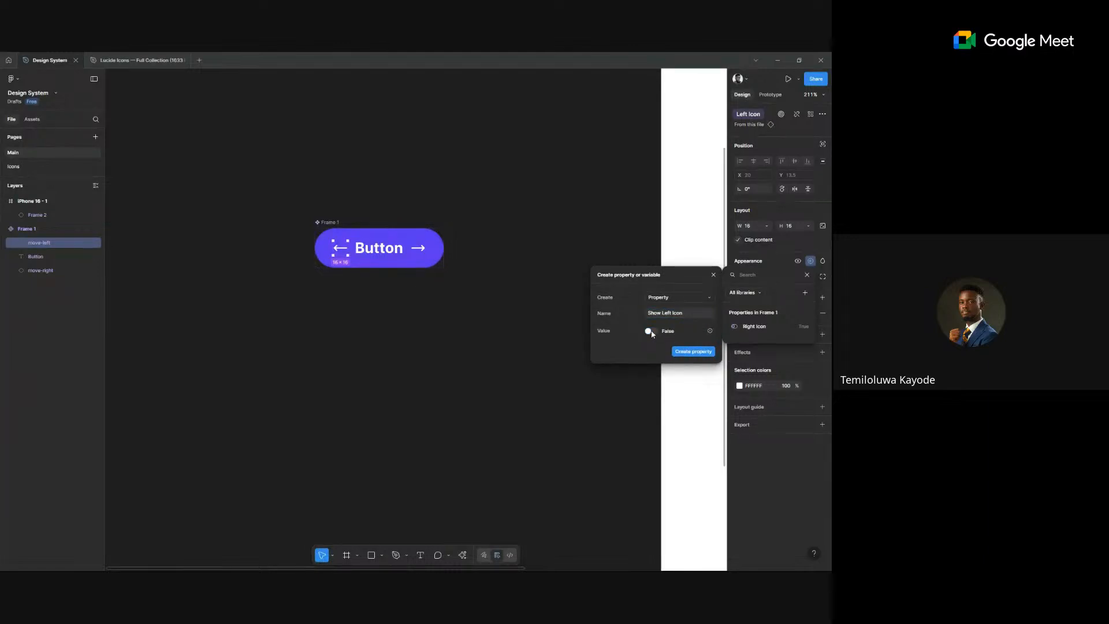
click(652, 331)
click(652, 332)
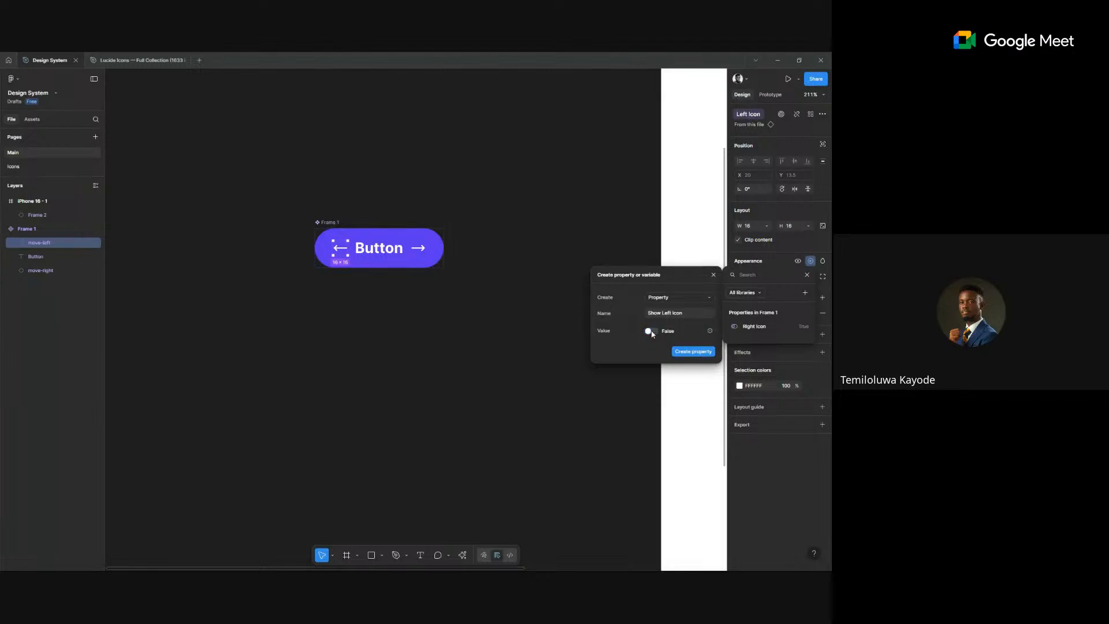
click(693, 352)
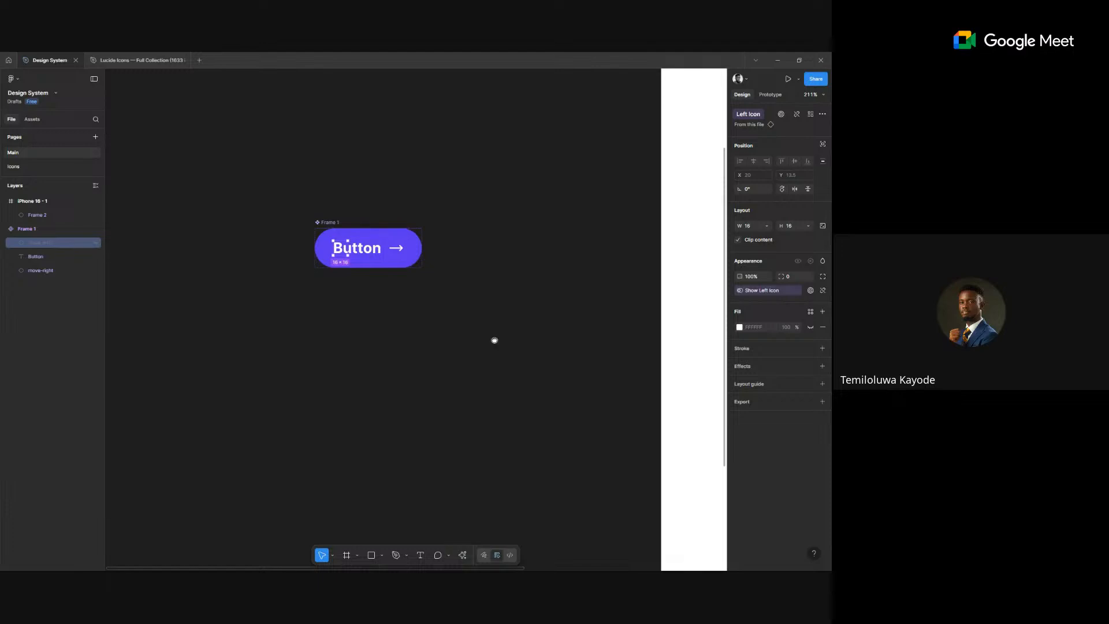
- Toggle Show Left Icon on, off and on again for the button instance in the iPhone frame
drag(494, 340, 310, 268)
scroll(310, 267, down, 4)
drag(408, 379, 377, 277)
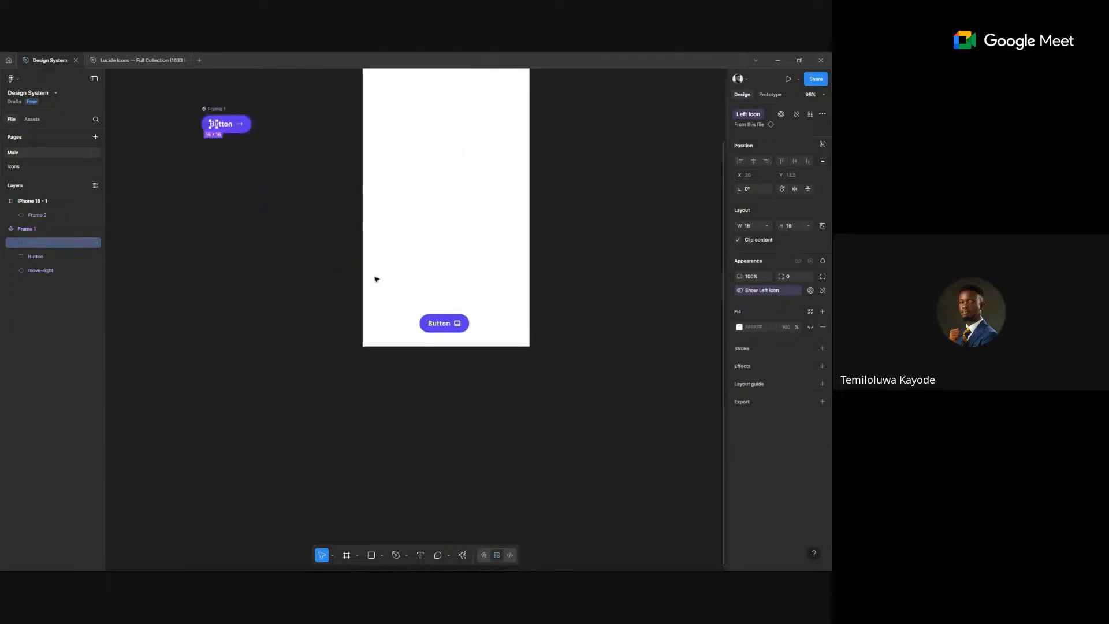
scroll(398, 299, up, 2)
click(462, 330)
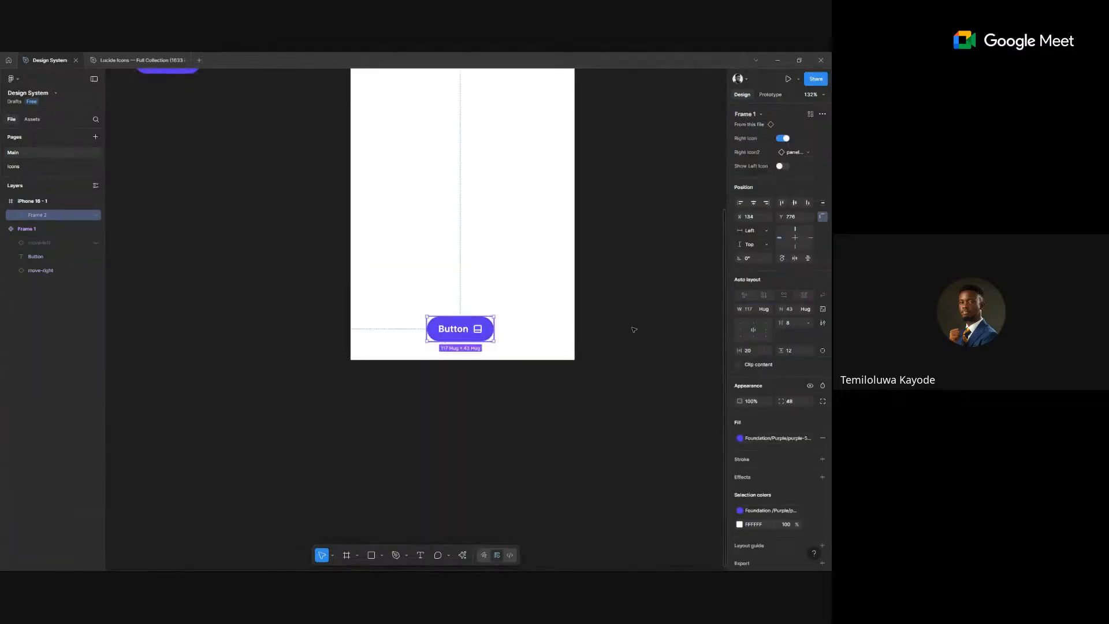
click(784, 166)
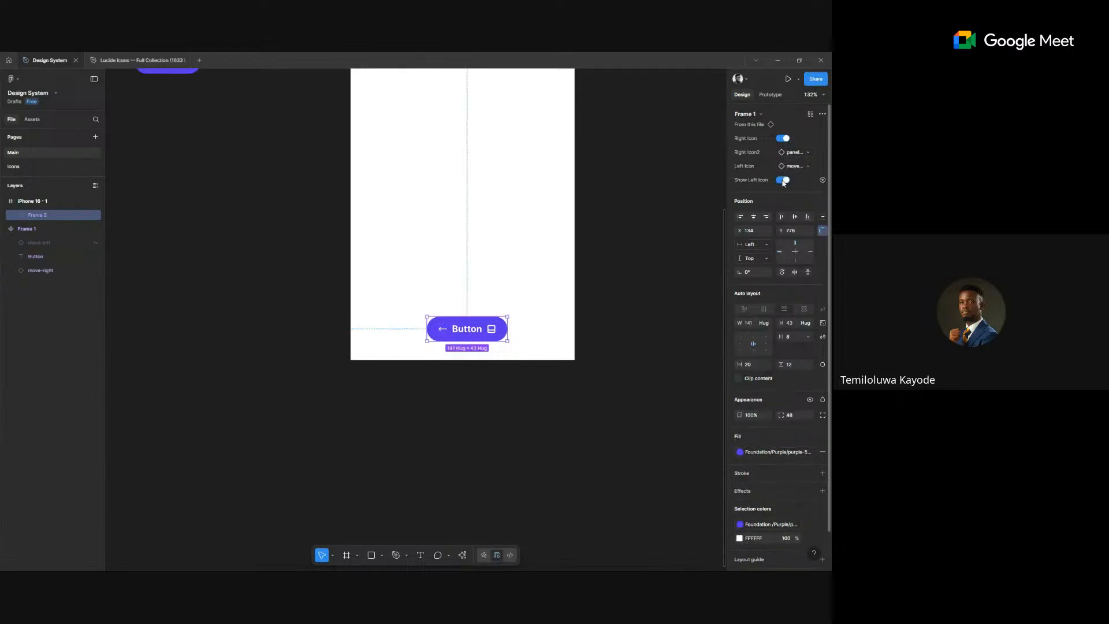
click(785, 183)
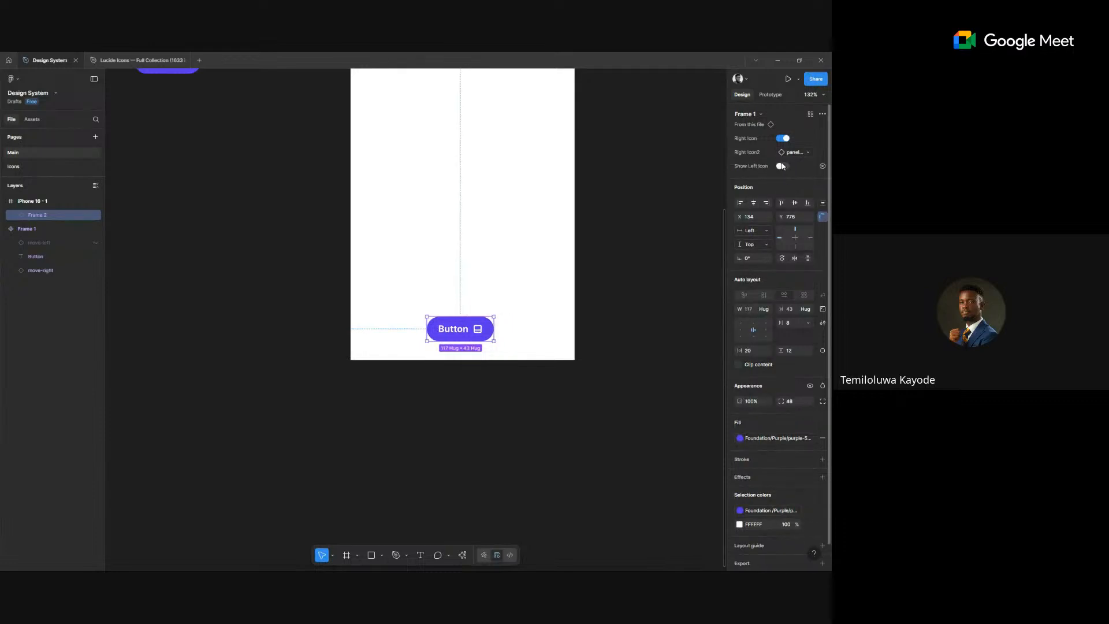
click(783, 166)
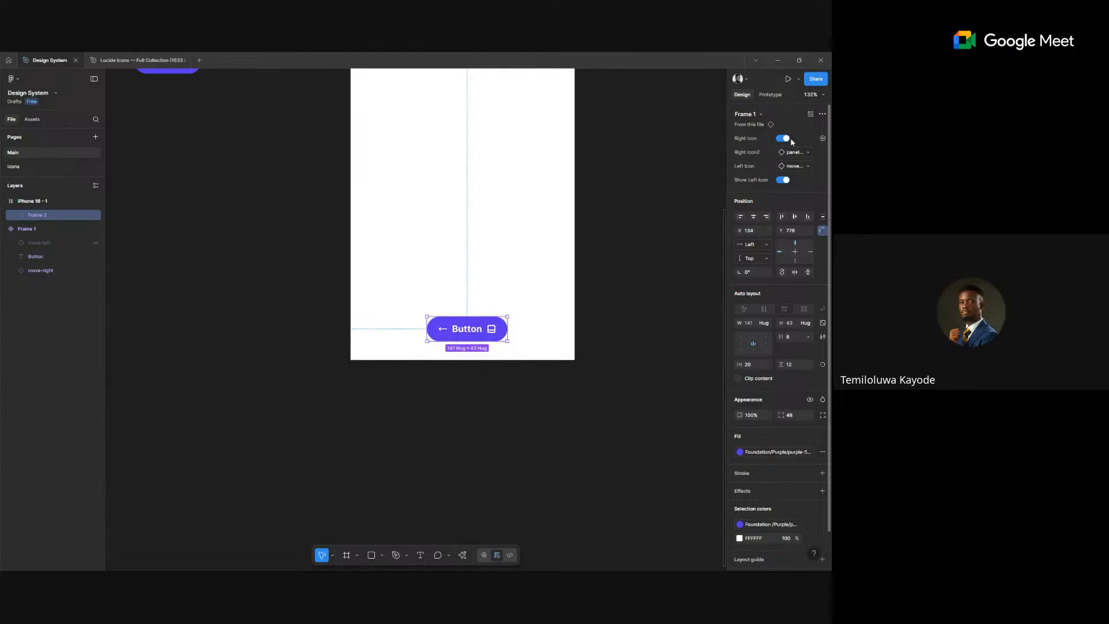
click(823, 139)
click(823, 139)
click(823, 139)
click(823, 138)
- Swap the button instance's left icon for the network icon and turn Show Left Icon off
click(793, 166)
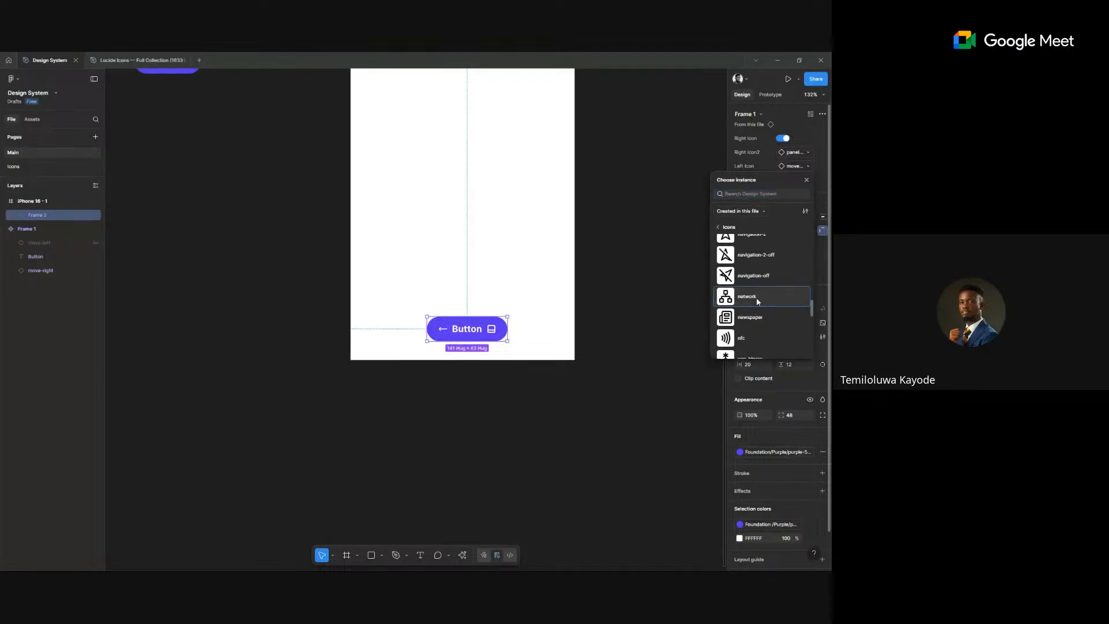
click(755, 296)
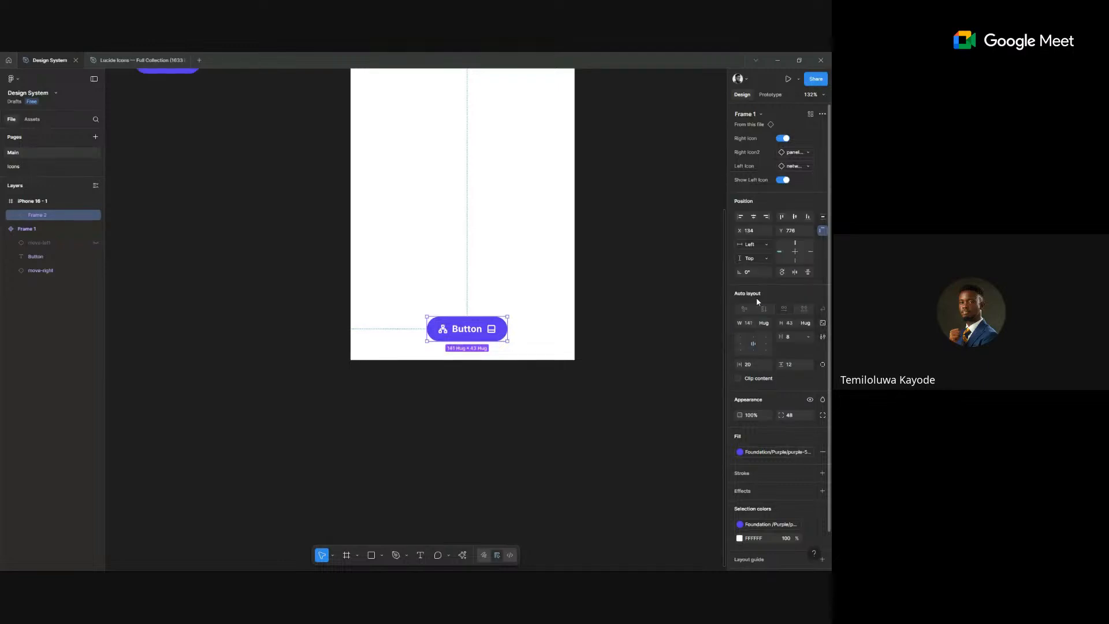
click(783, 180)
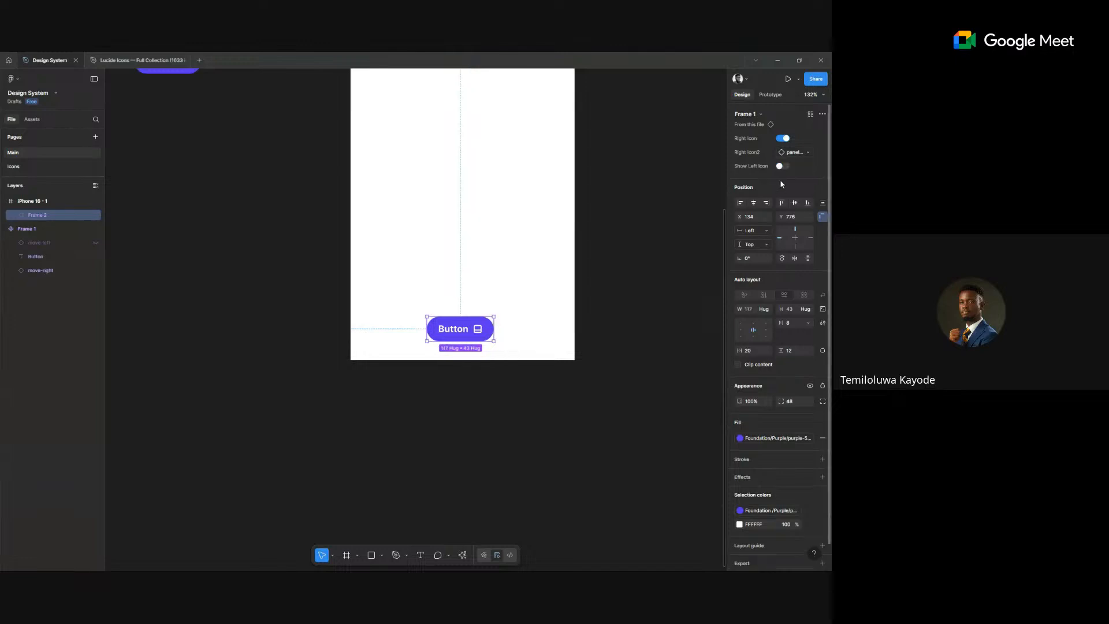
- With Right Icon turned off, widen the button instance to about 220 and center it horizontally in the iPhone frame
click(783, 140)
click(660, 197)
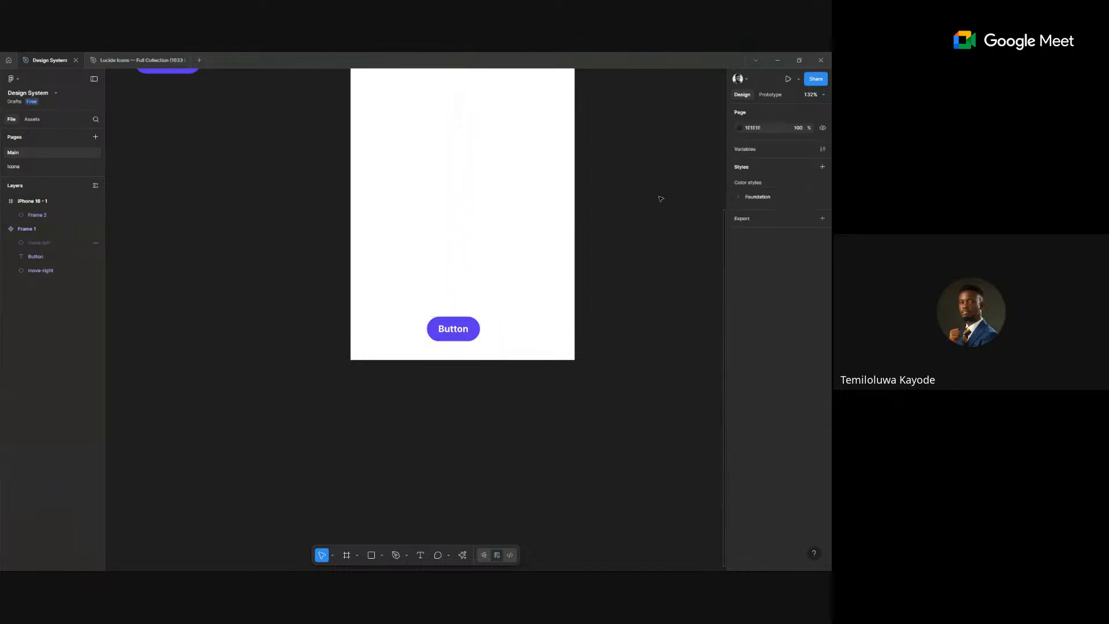
drag(467, 334, 563, 339)
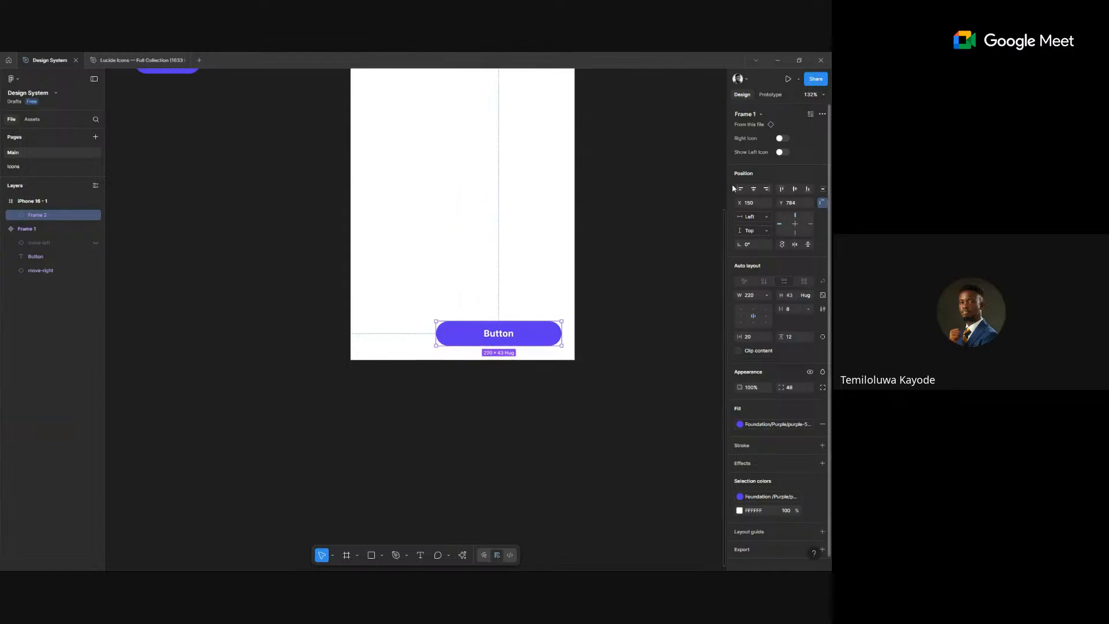
click(755, 189)
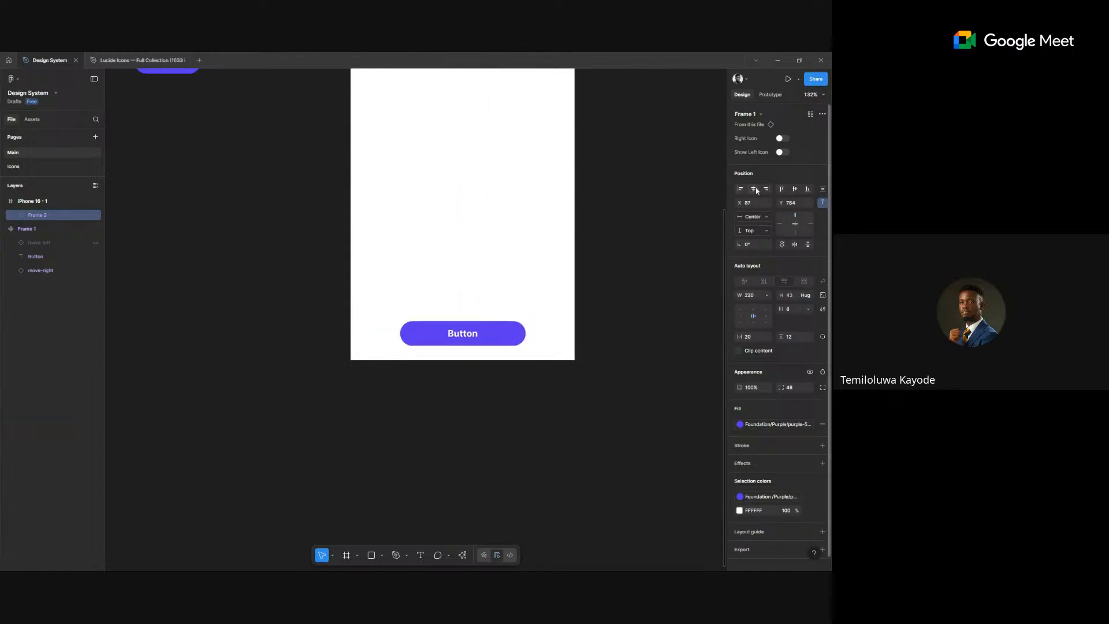
- Turn on both icons of the button instance and swap its left icon for palette
click(783, 139)
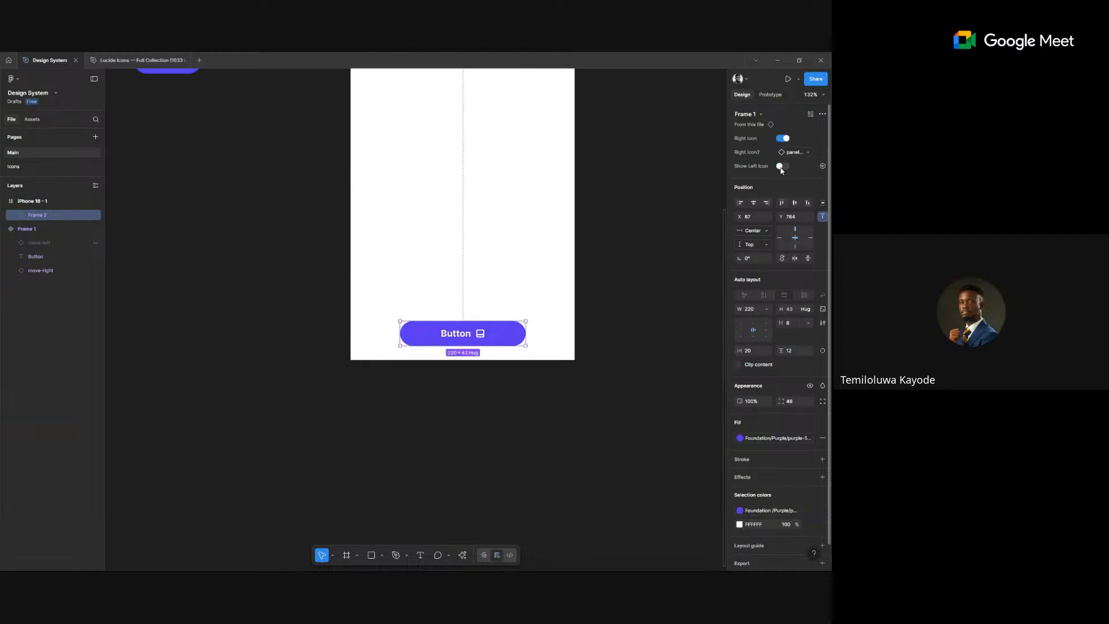
click(781, 167)
click(784, 168)
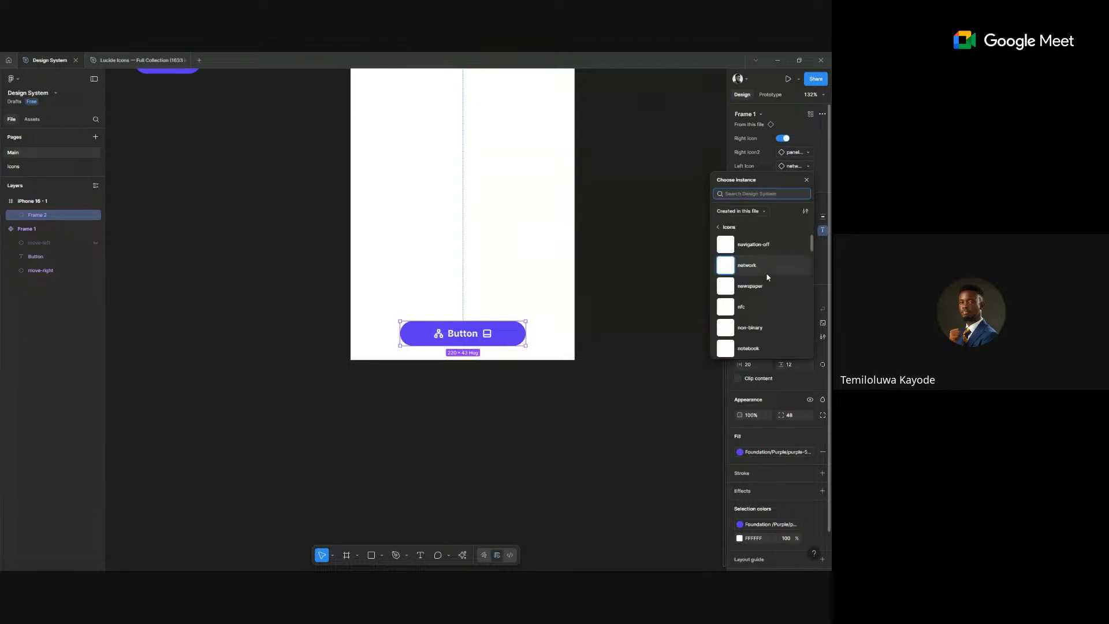
scroll(761, 306, down, 10)
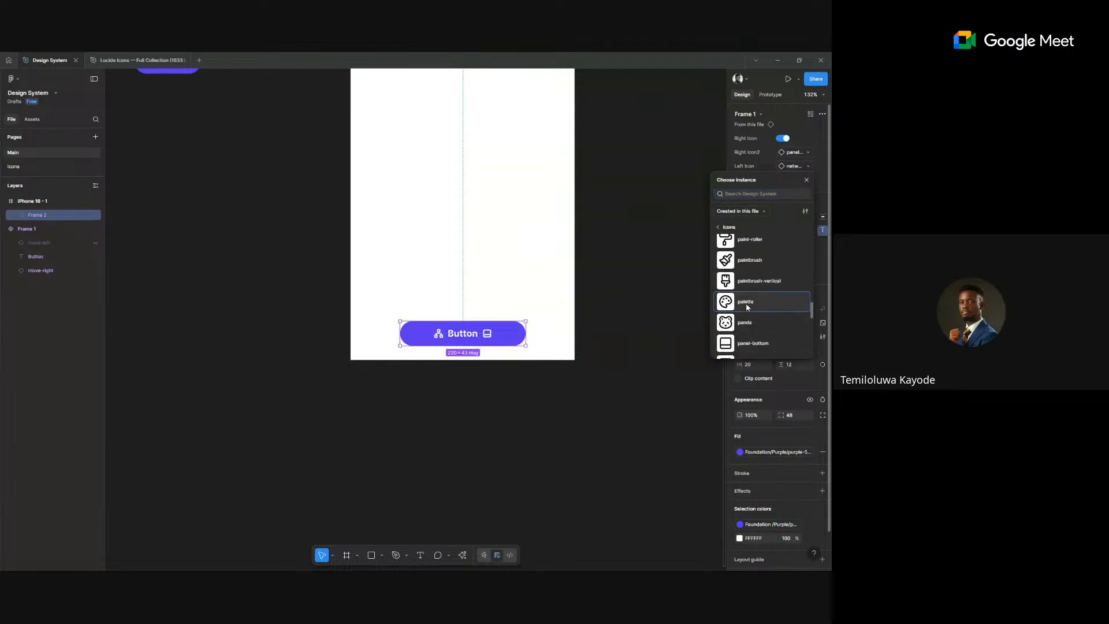
click(746, 302)
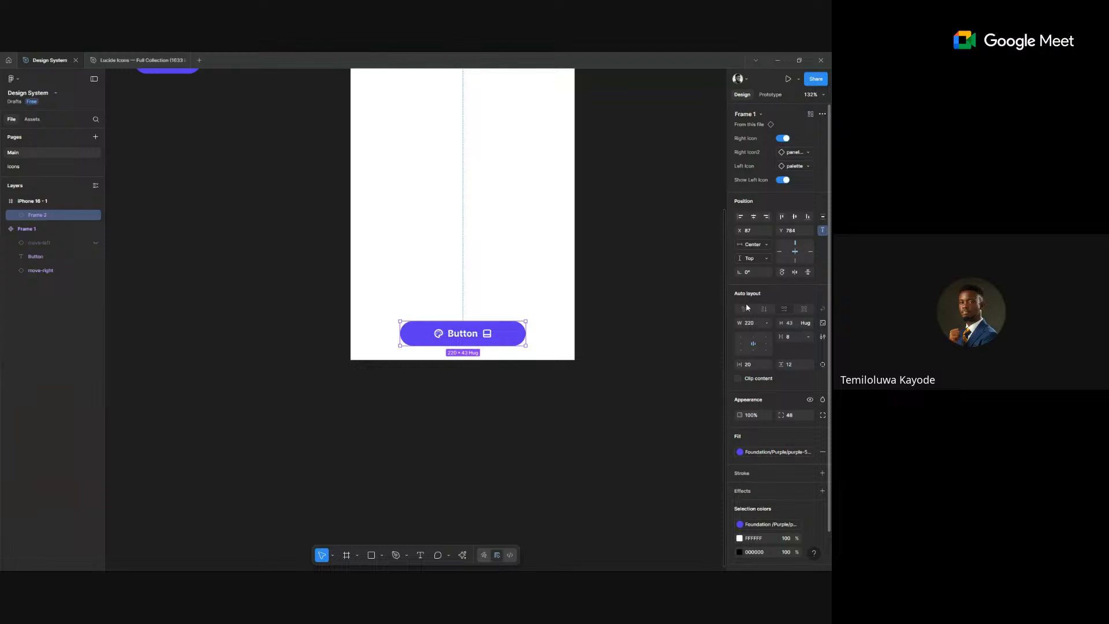
- Toggle the instance's Right Icon off and back on, and swap the right icon for panels-left-bottom
click(784, 139)
click(784, 139)
click(794, 154)
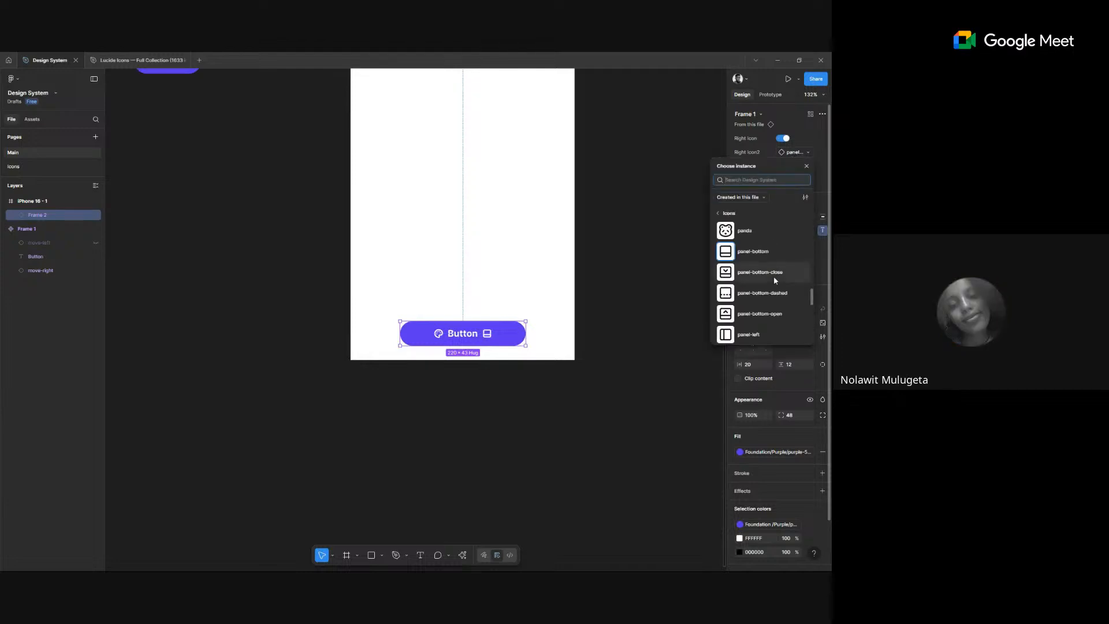
scroll(774, 276, down, 3)
scroll(775, 281, down, 3)
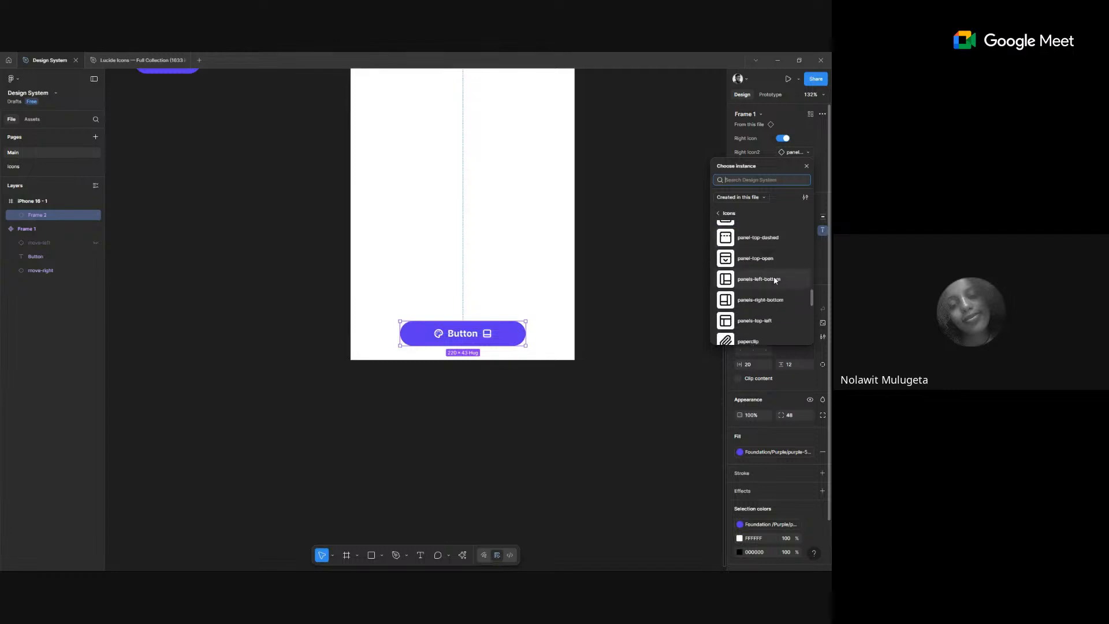
click(775, 280)
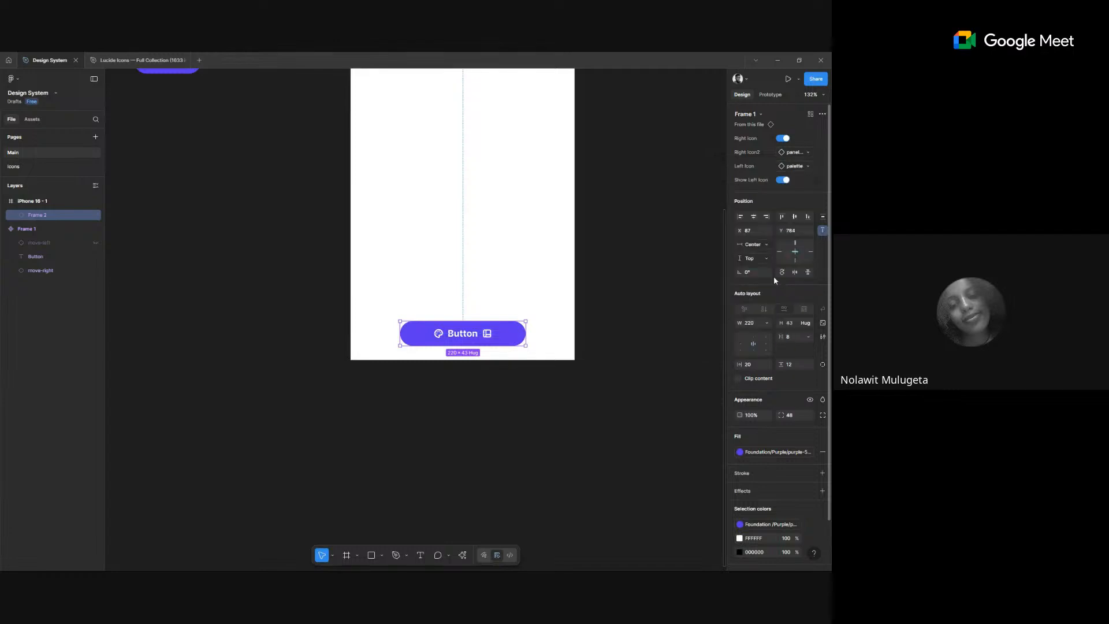
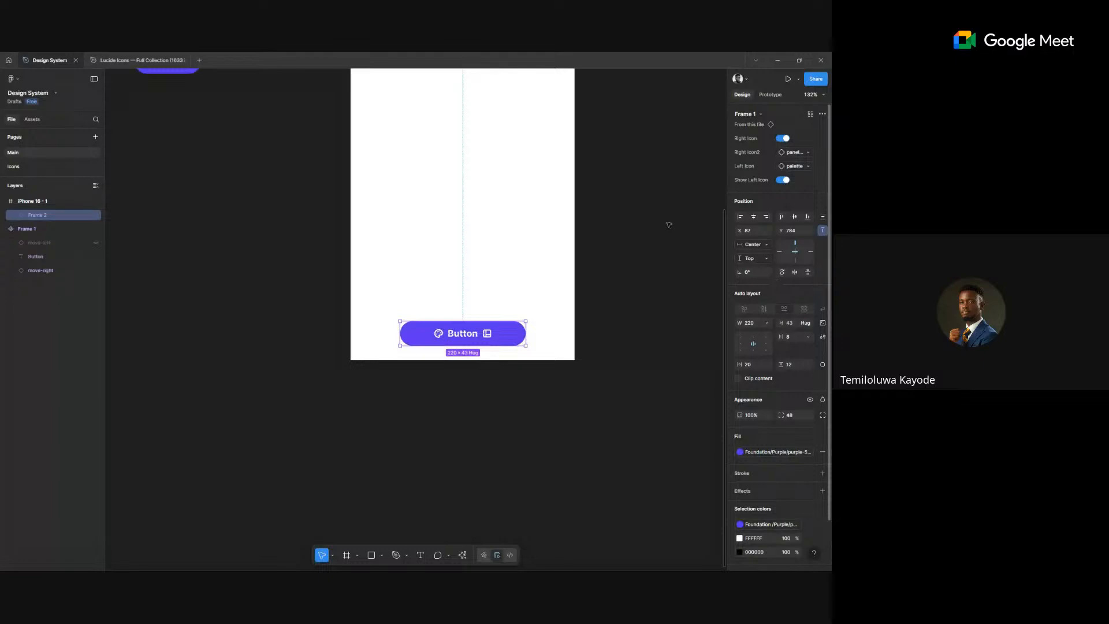
- Review the full Lucide icon set on the Icons page and select its Icons frame
click(28, 167)
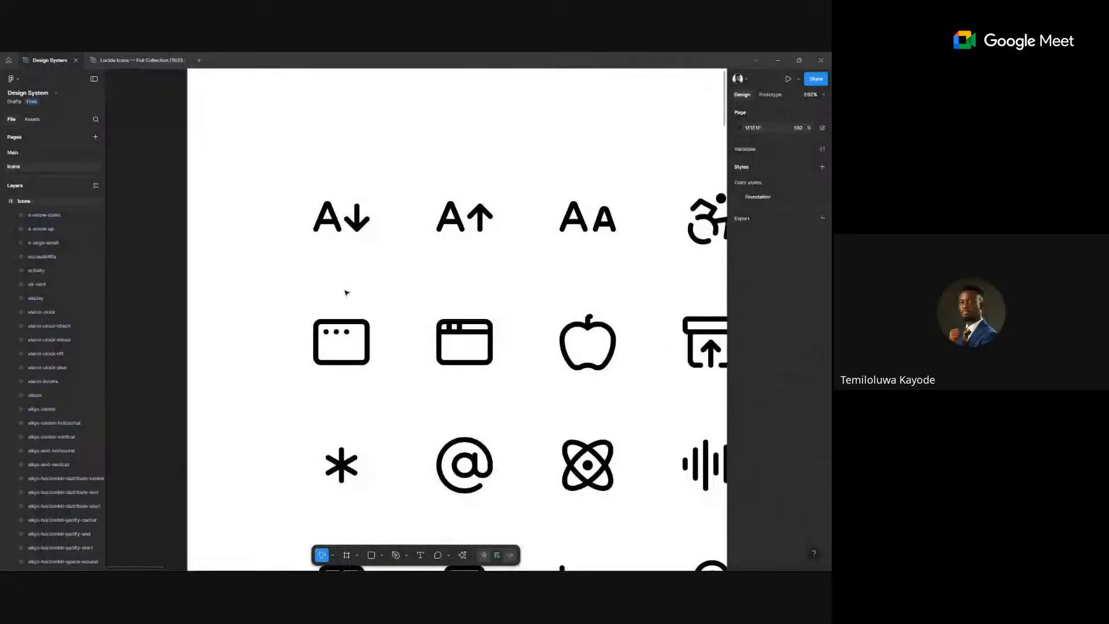
scroll(347, 293, down, 10)
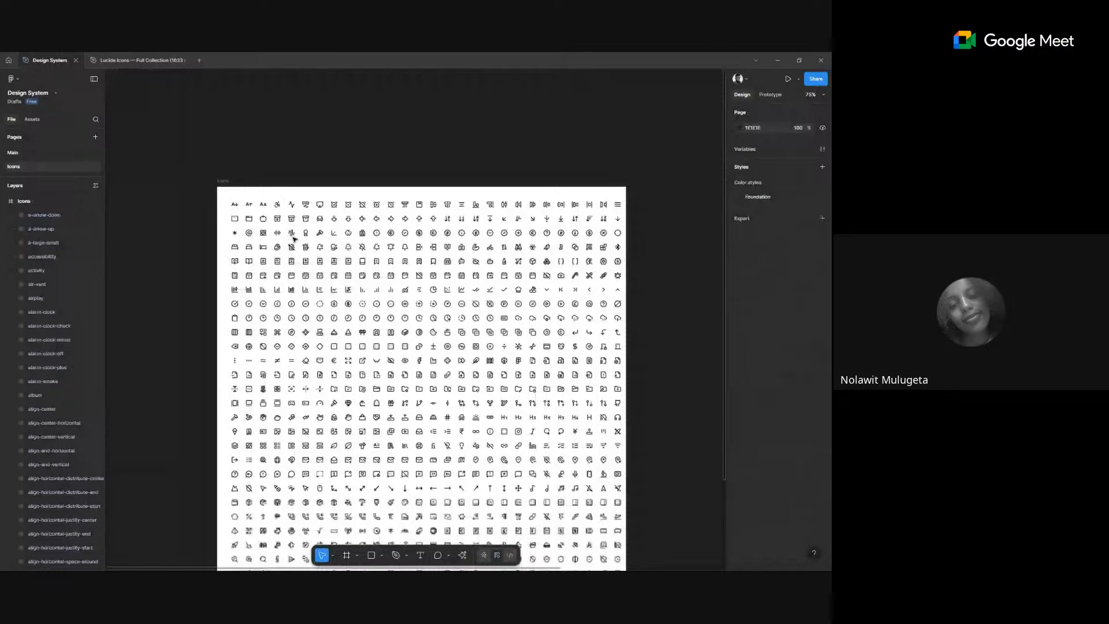
scroll(506, 320, down, 3)
drag(506, 323, 396, 248)
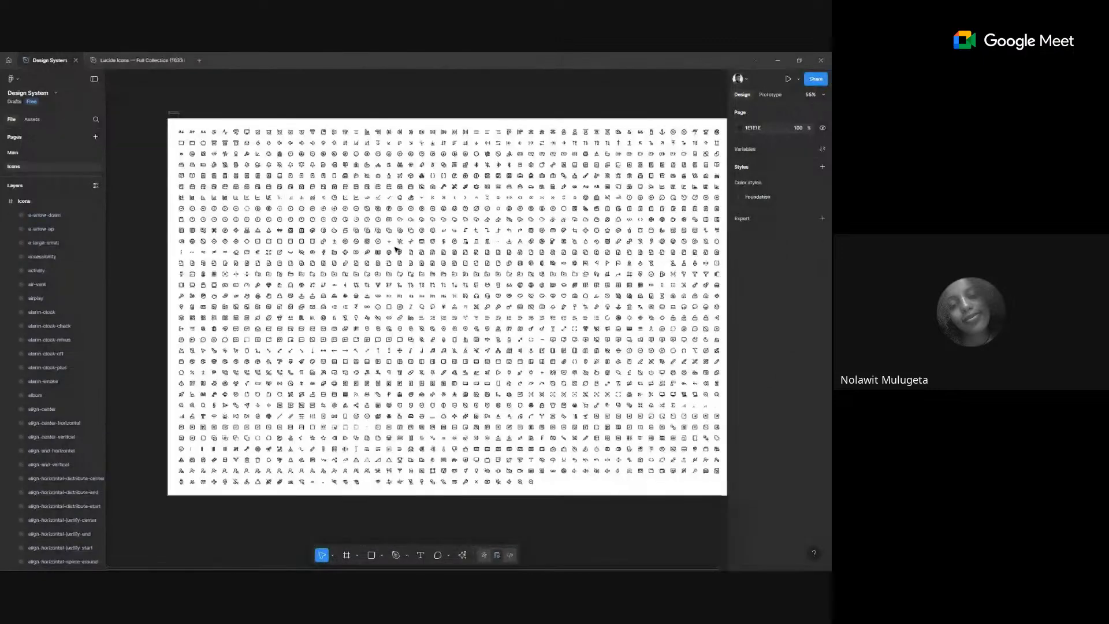
scroll(396, 248, down, 2)
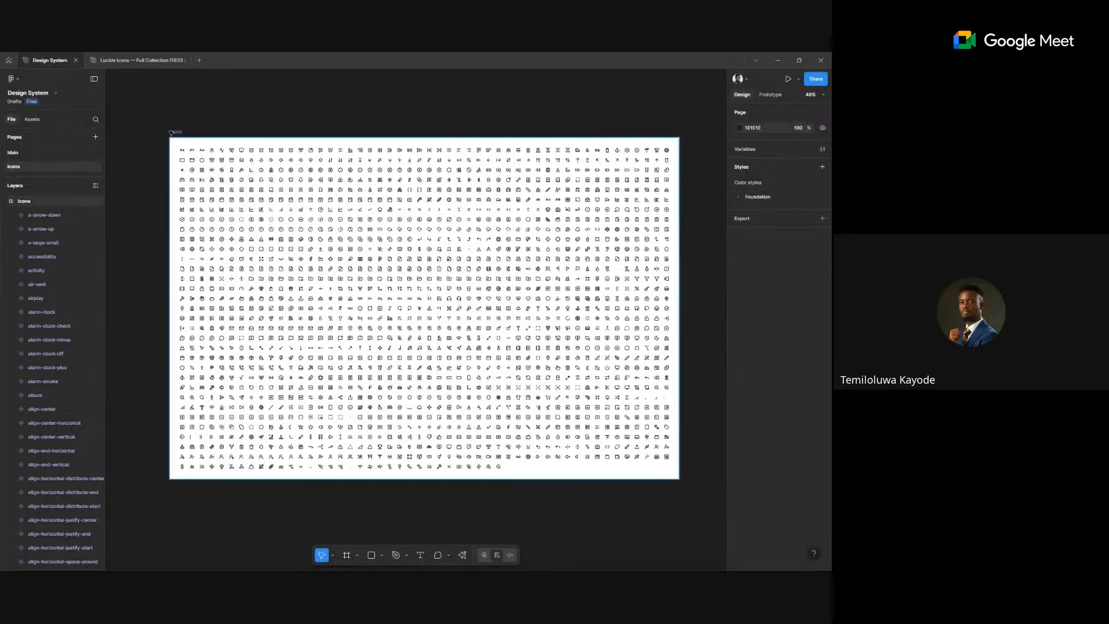
click(275, 202)
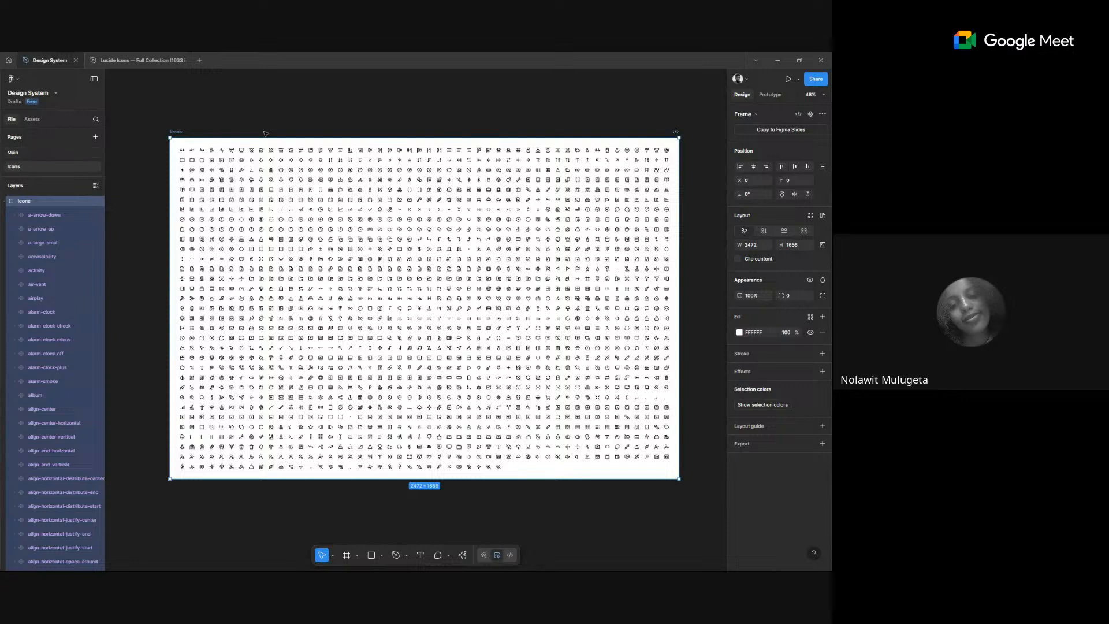
- Return to the Main page and set the button instance's width to hug its contents
click(57, 152)
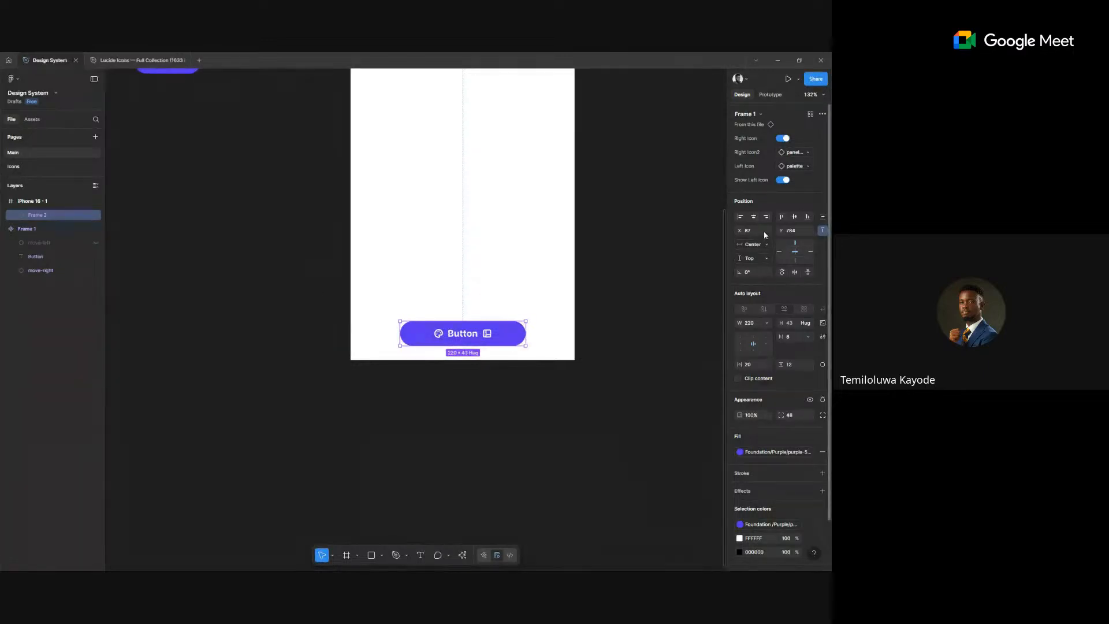
click(766, 323)
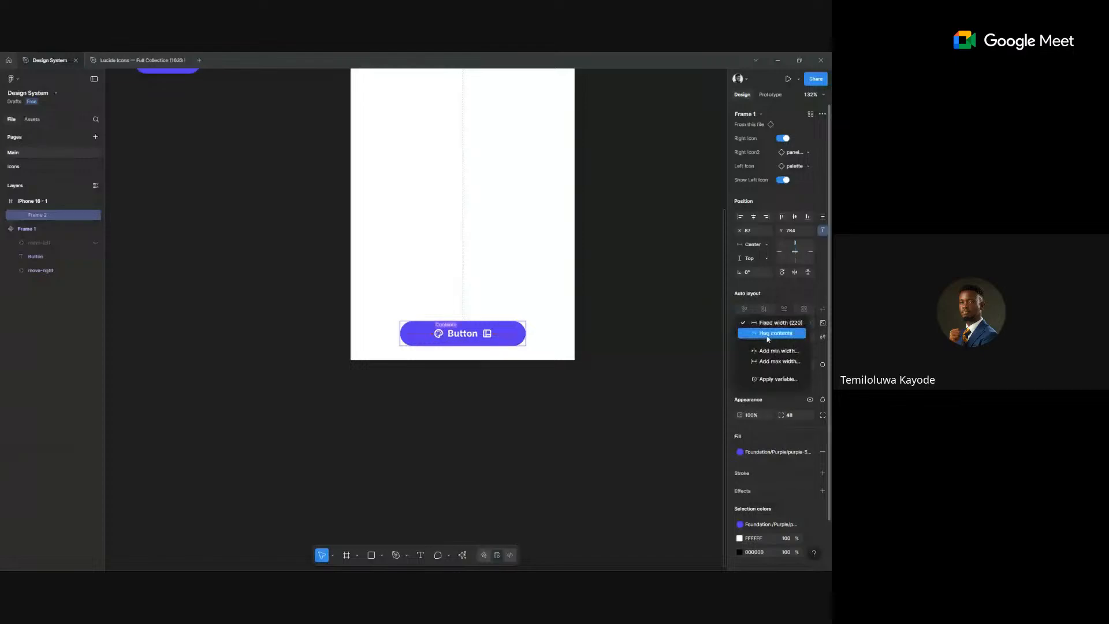
- Review the Lucide Icons source file and the Community search results for lucid icon libraries
click(124, 61)
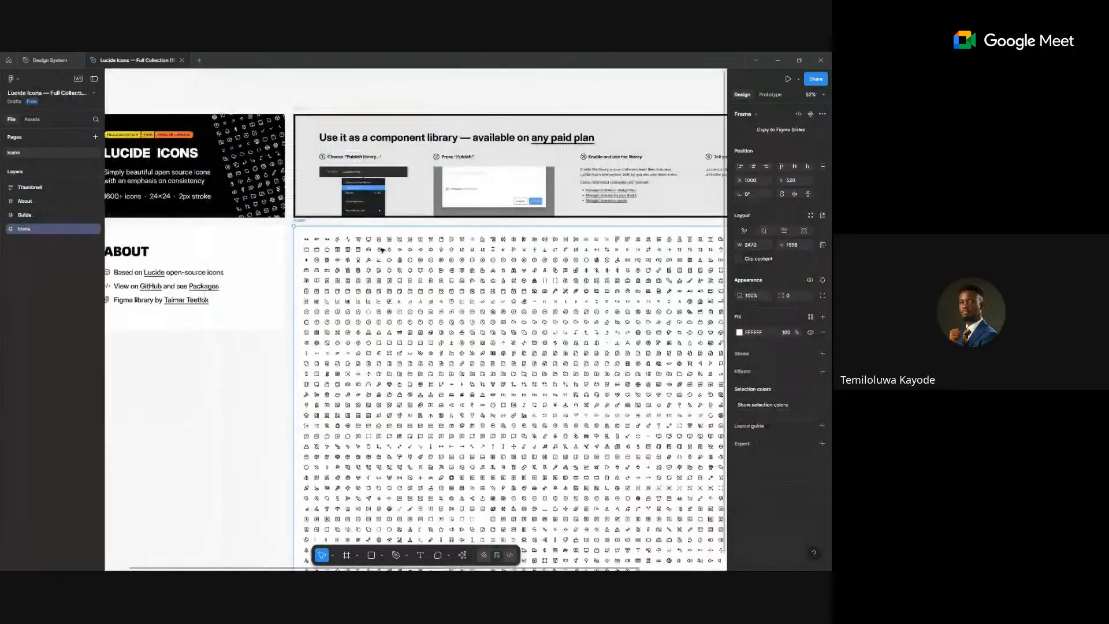
scroll(382, 250, down, 3)
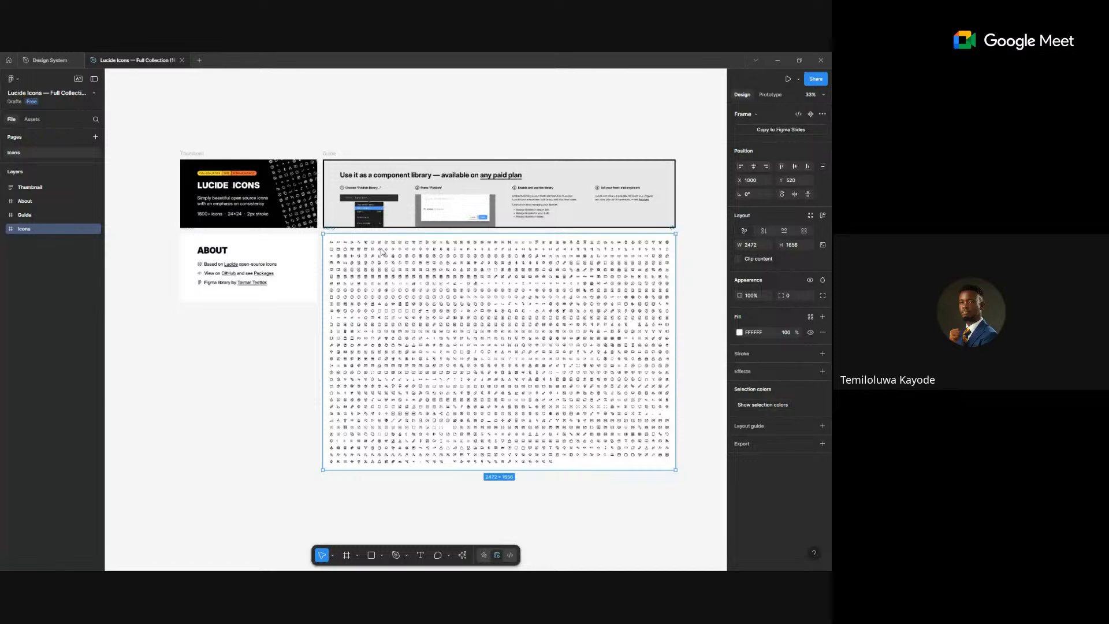
click(9, 60)
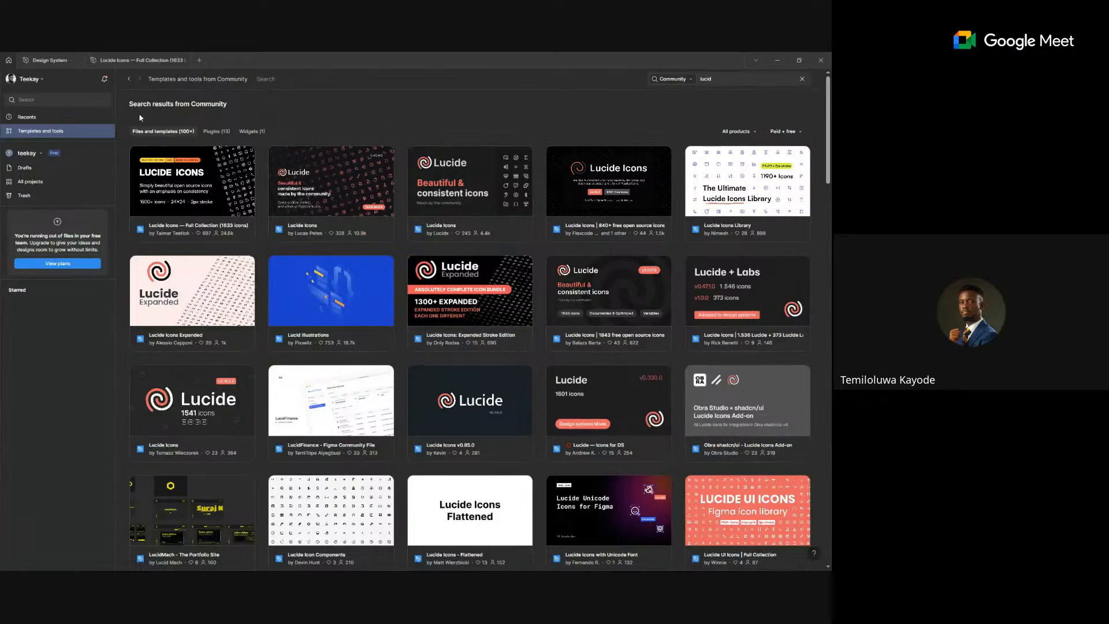
- Back in the Design System file, make the move-left icon visible in the main button component
click(38, 56)
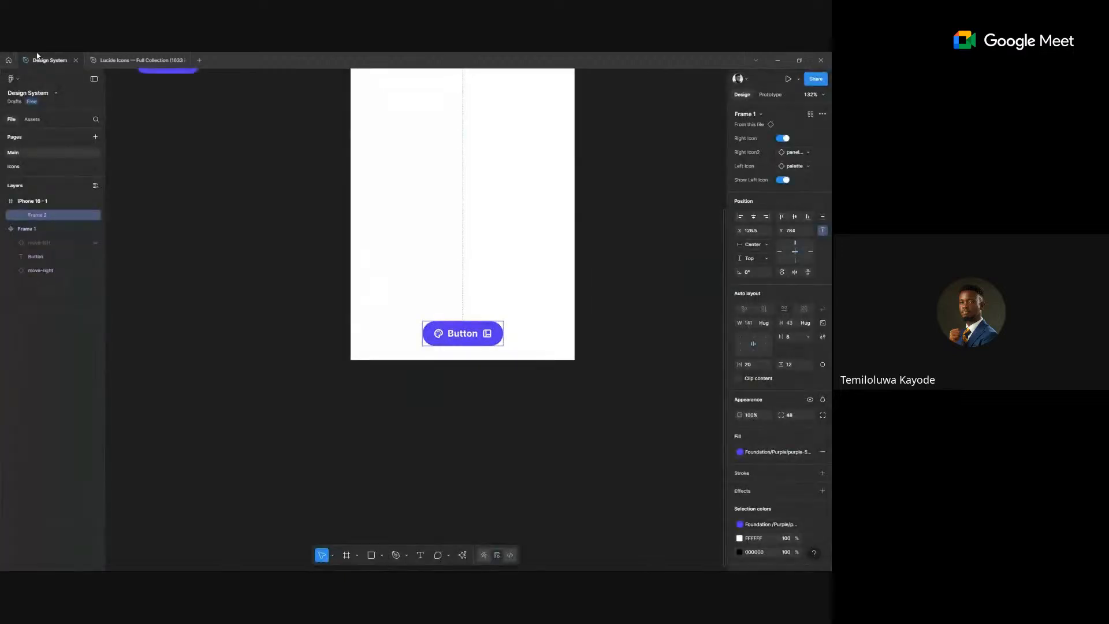
scroll(364, 203, down, 5)
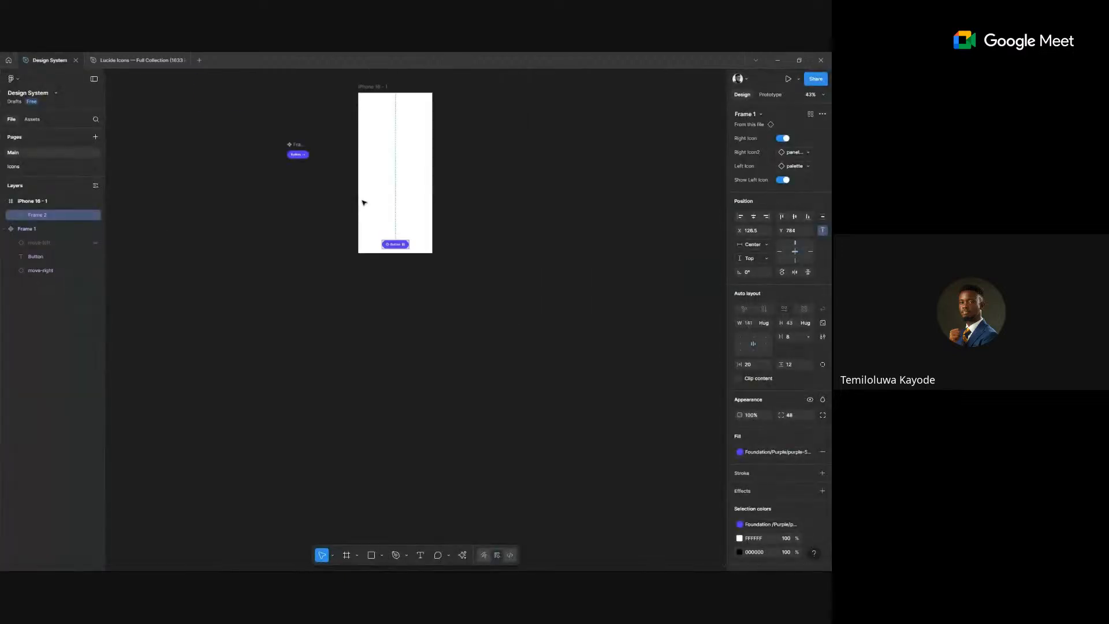
scroll(376, 231, up, 3)
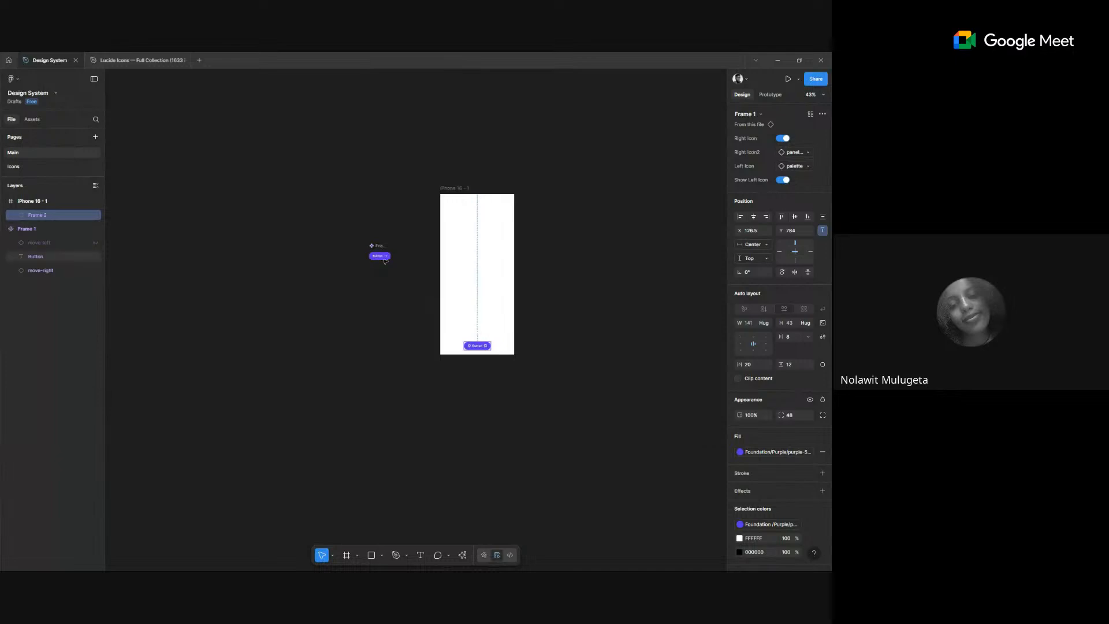
scroll(386, 256, up, 5)
scroll(471, 298, down, 3)
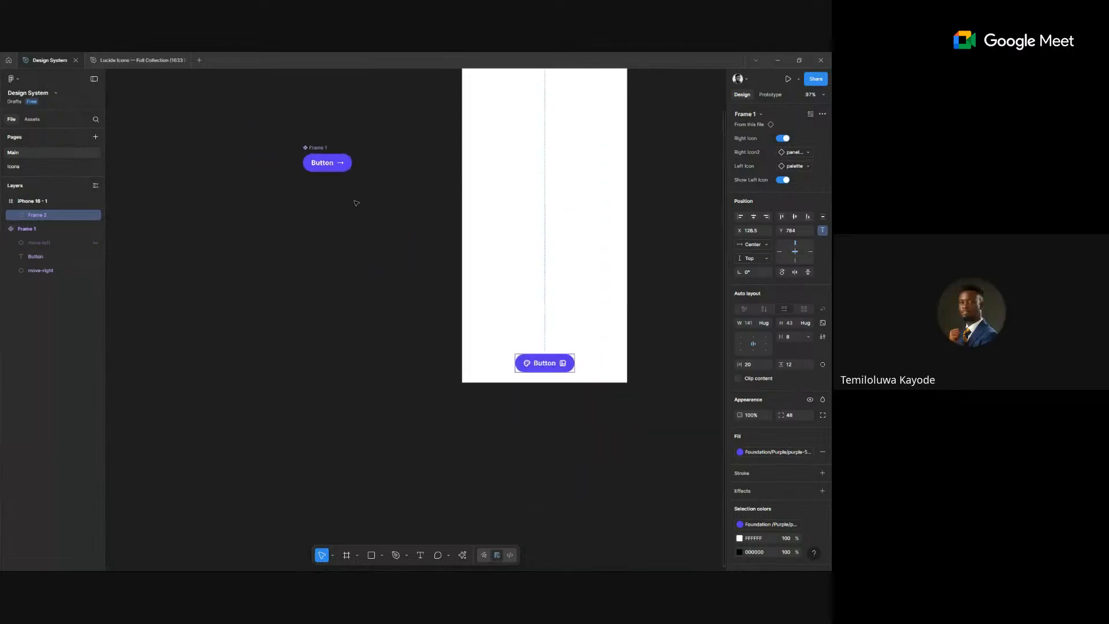
scroll(323, 188, up, 3)
click(350, 148)
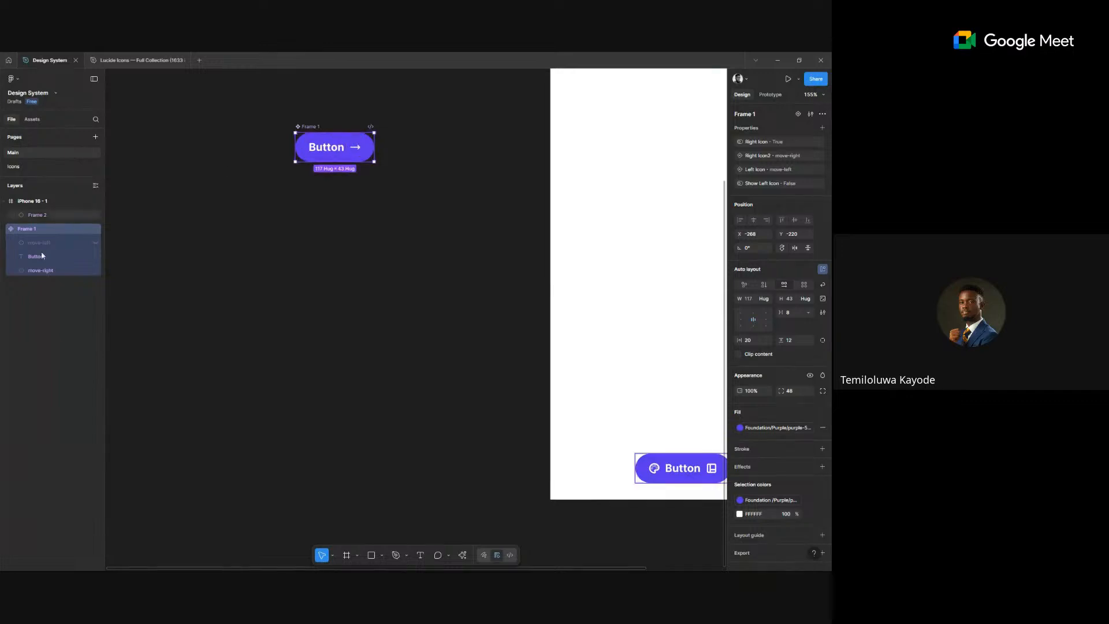
click(96, 243)
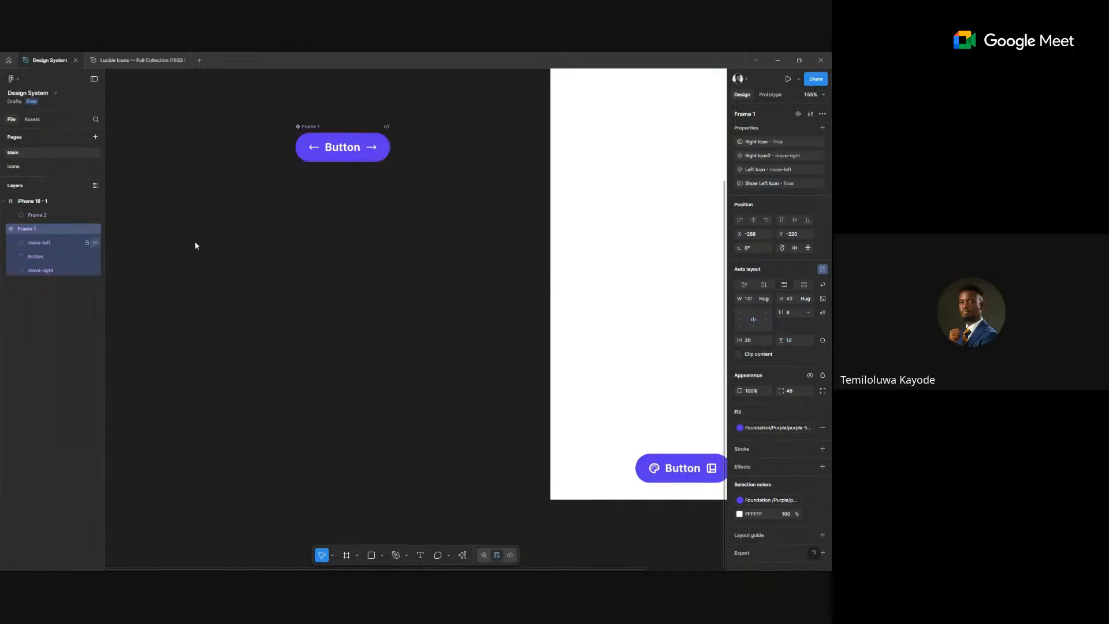
- Add a second variant to the main button component
click(325, 237)
click(346, 147)
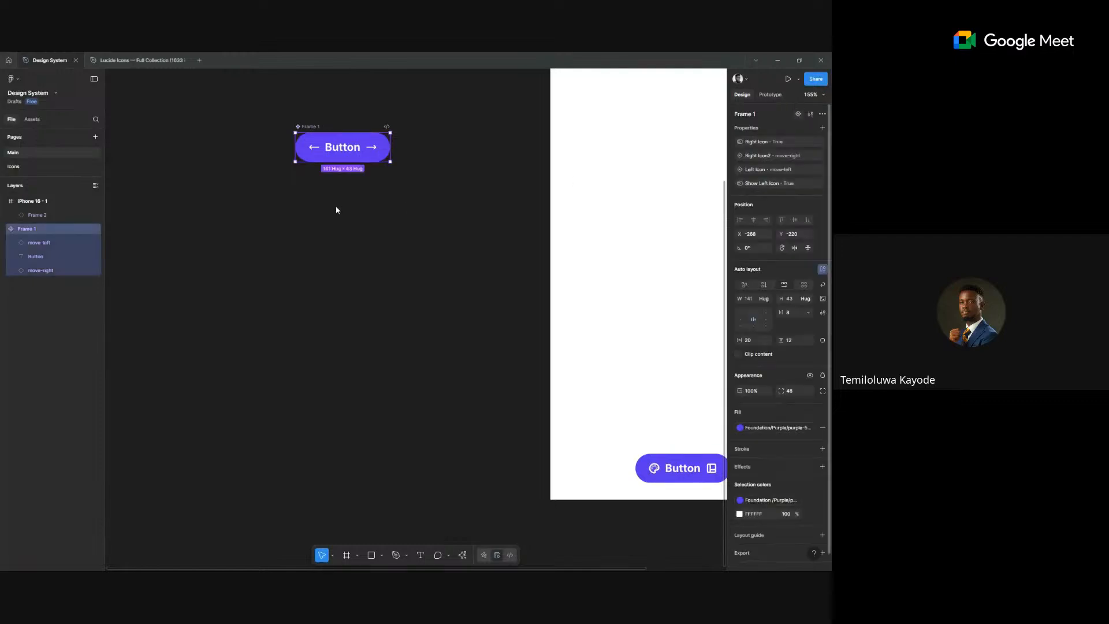
scroll(347, 136, up, 5)
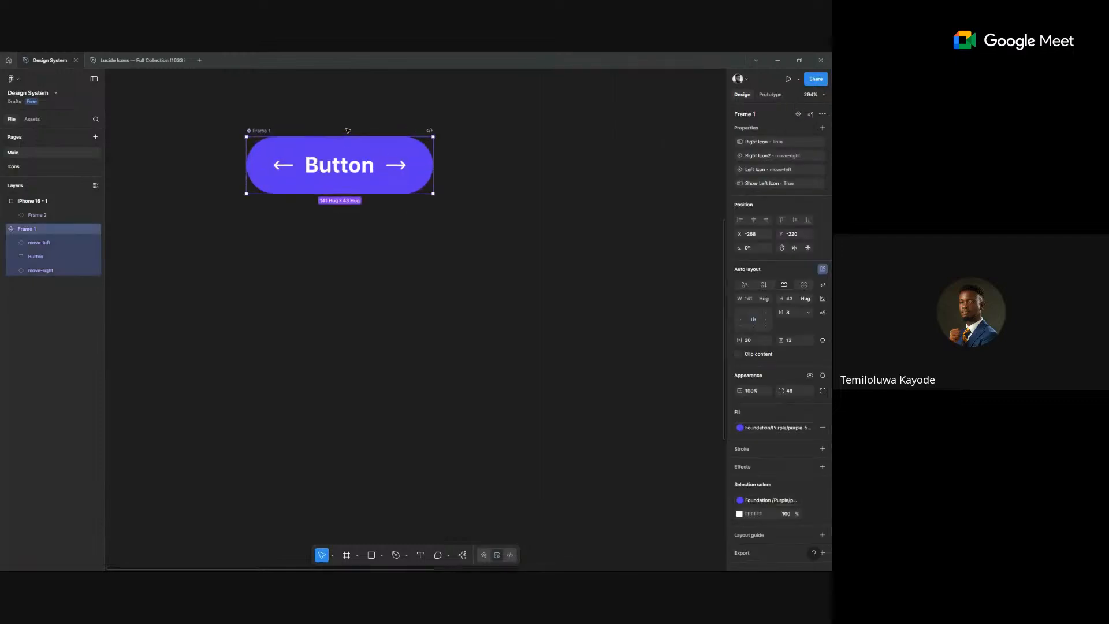
drag(356, 152, 405, 200)
scroll(390, 281, up, 1)
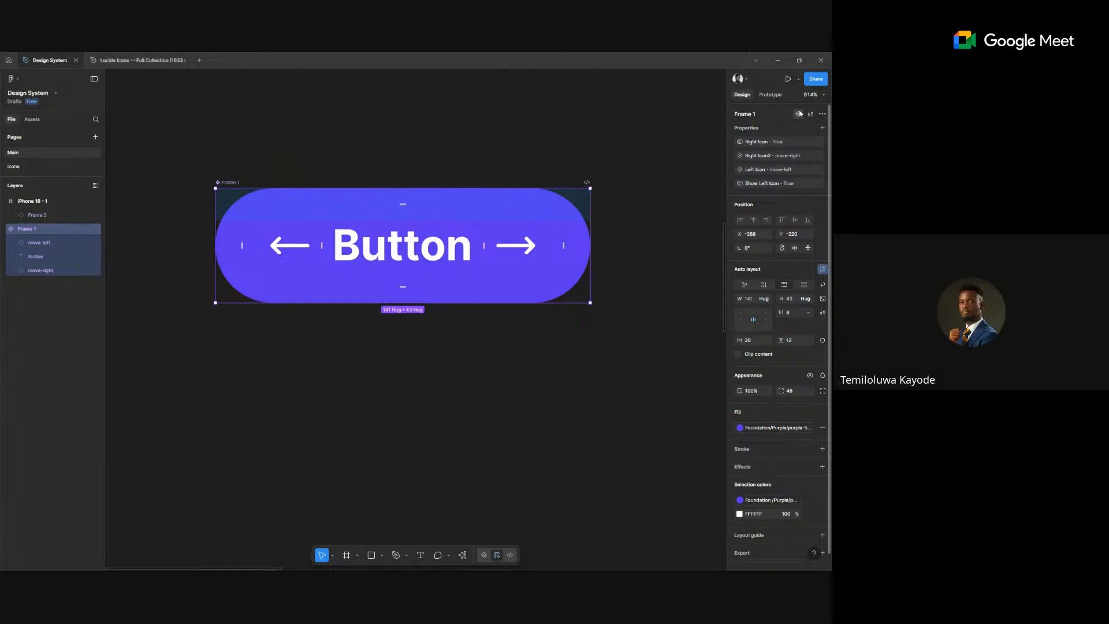
click(799, 114)
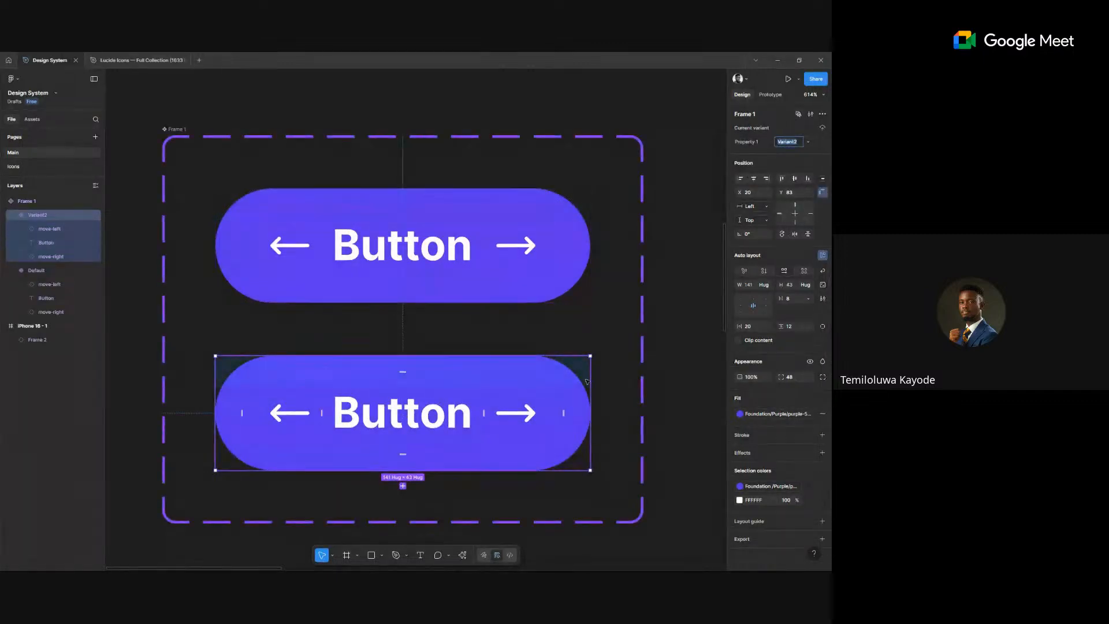
- Change the second button variant's fill to the next darker Foundation/Purple color style
scroll(587, 381, down, 3)
click(751, 415)
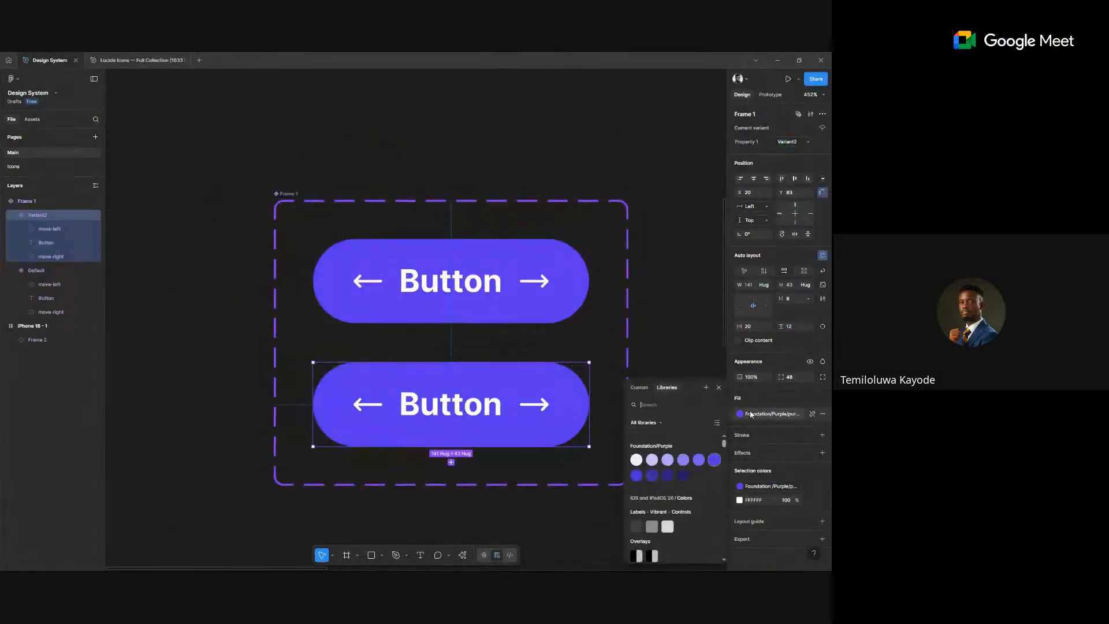
click(636, 477)
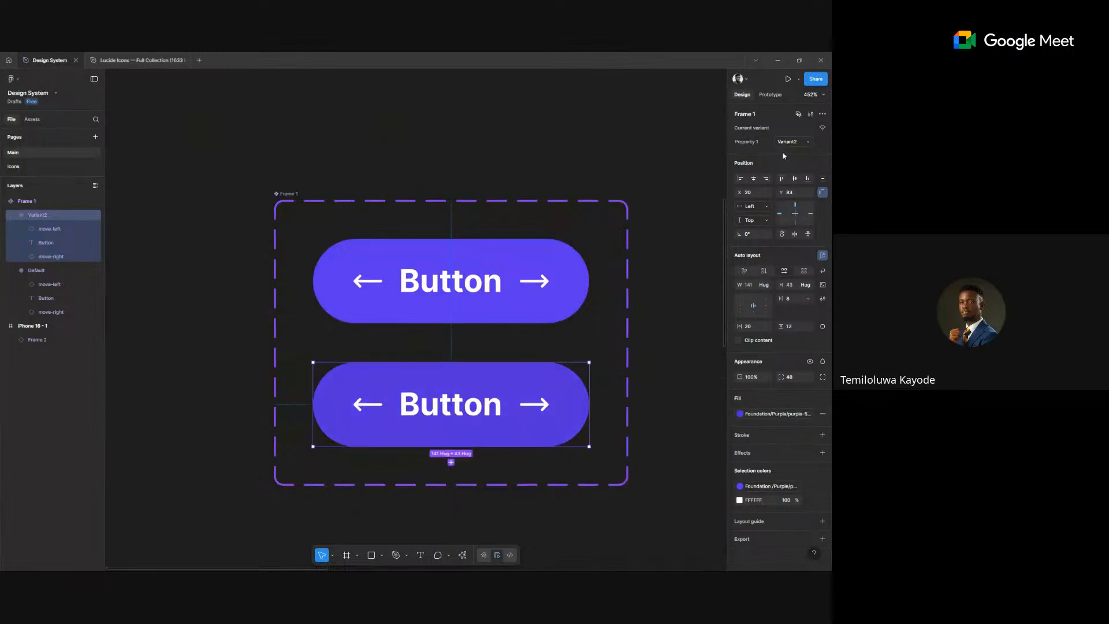
- Add a third variant to the button component and fill it with the next darker Foundation/Purple color style
click(451, 463)
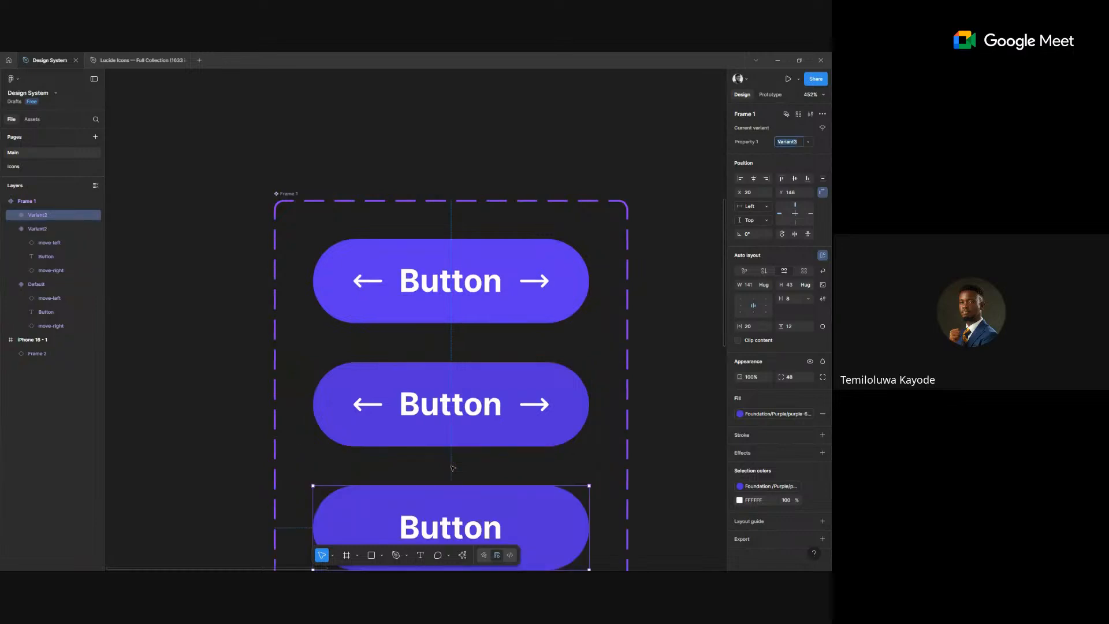
click(784, 415)
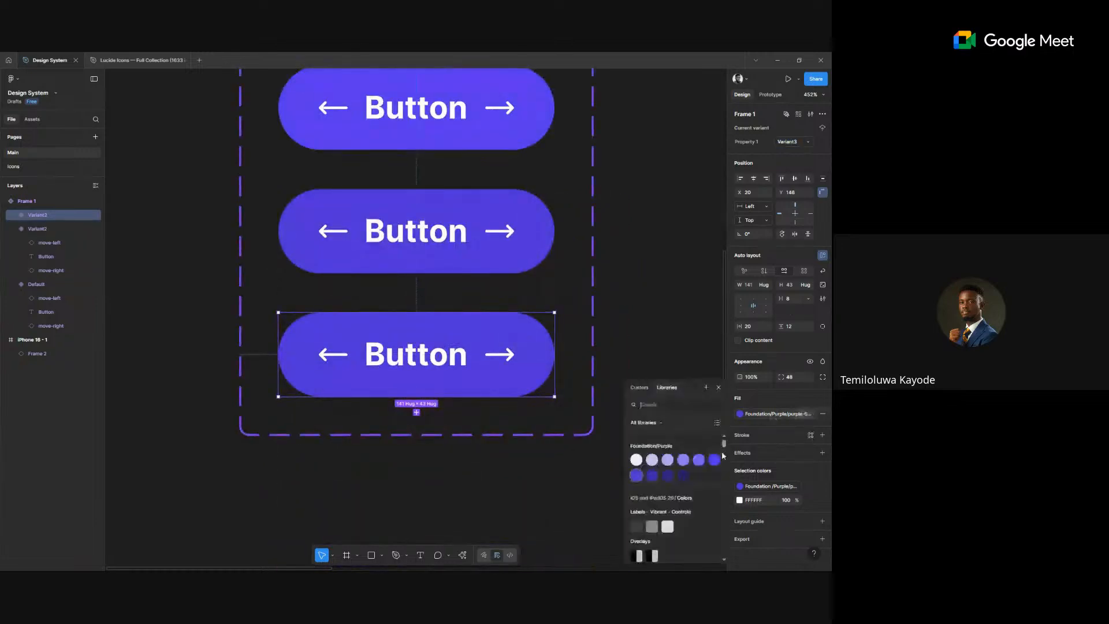
click(651, 475)
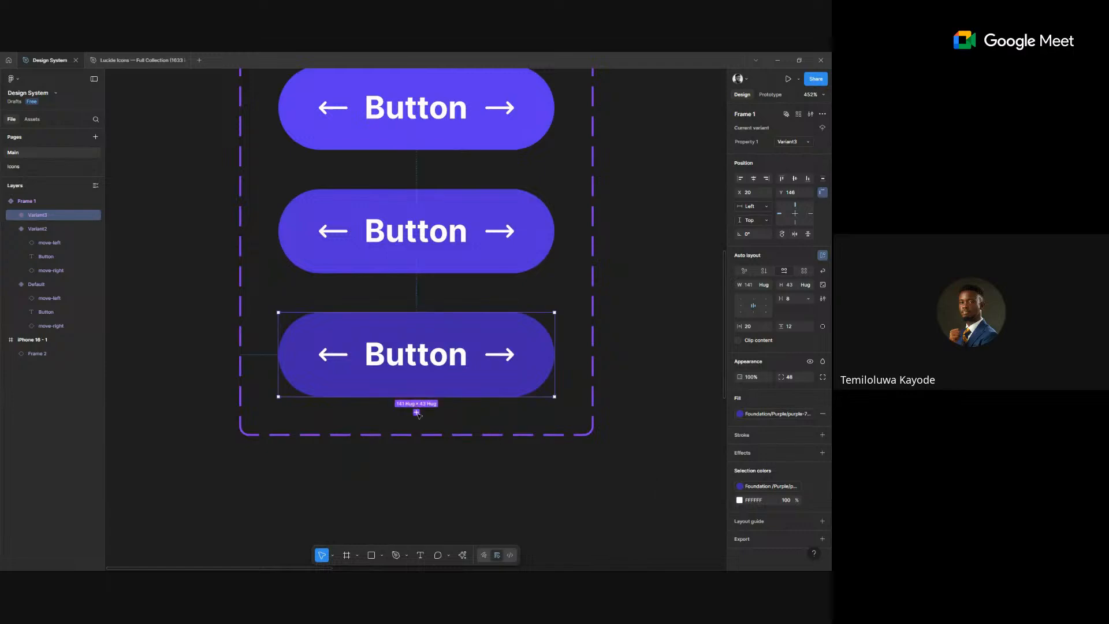
- Add a fourth button variant and fill it with the third-lightest Foundation/Purple color style
click(417, 412)
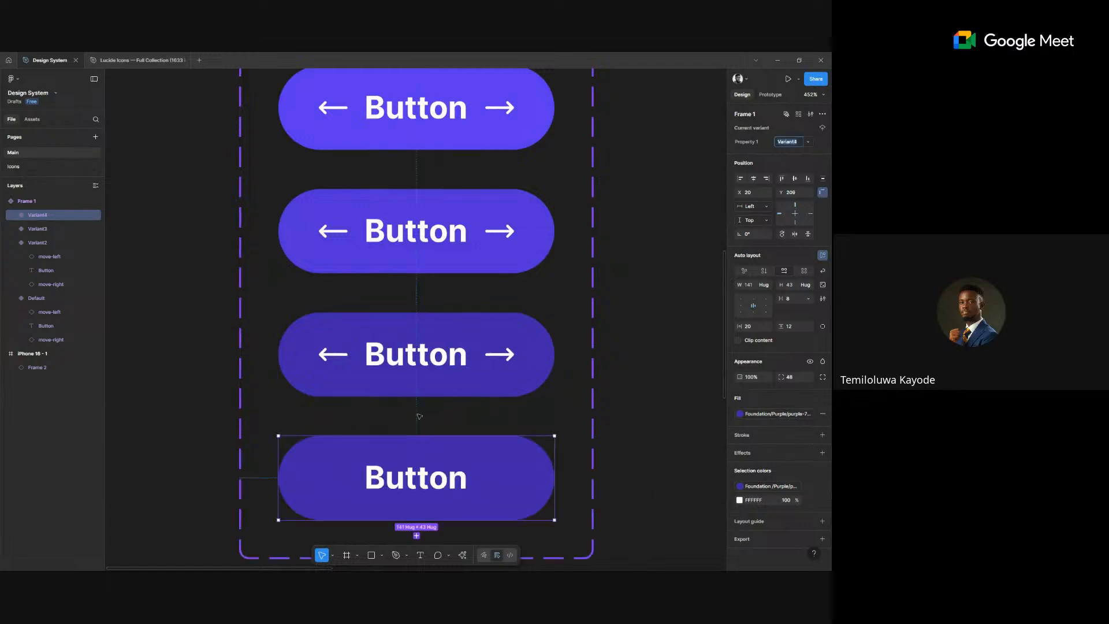
click(769, 414)
click(671, 458)
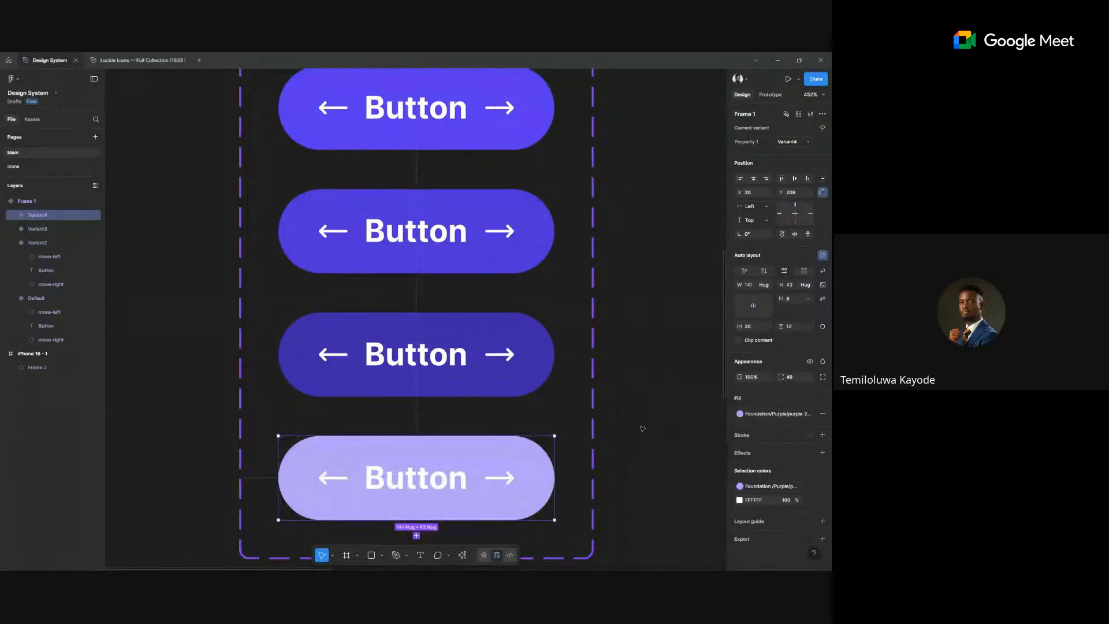
ctrl+scroll(643, 429, down, 3)
drag(642, 429, 568, 442)
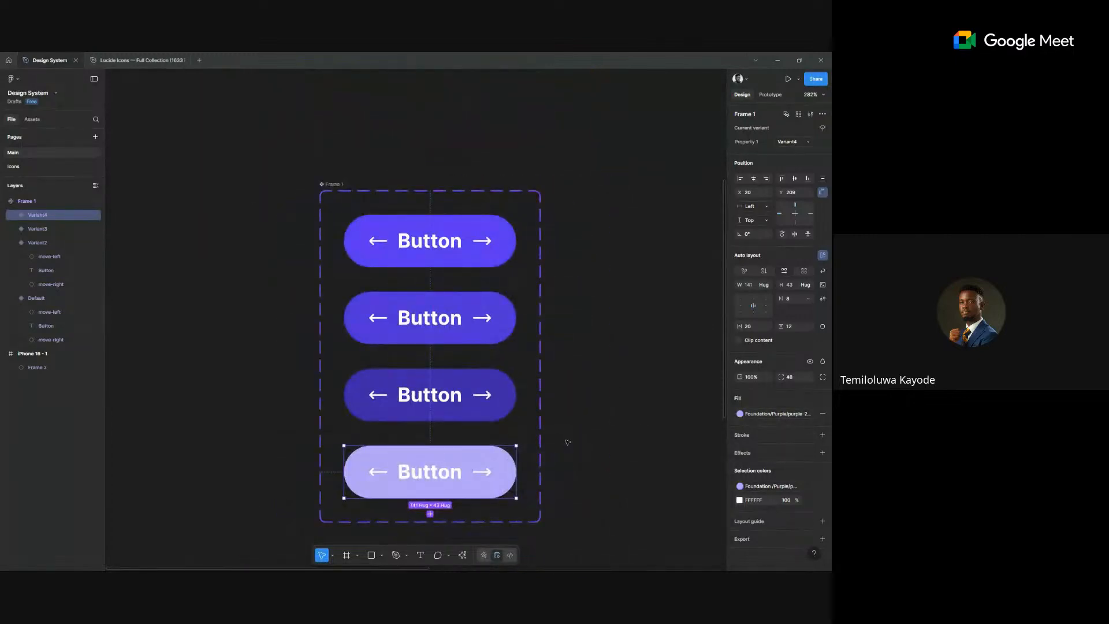
- Create a prototype interaction from the default button to Variant2 with the While hovering trigger
click(517, 196)
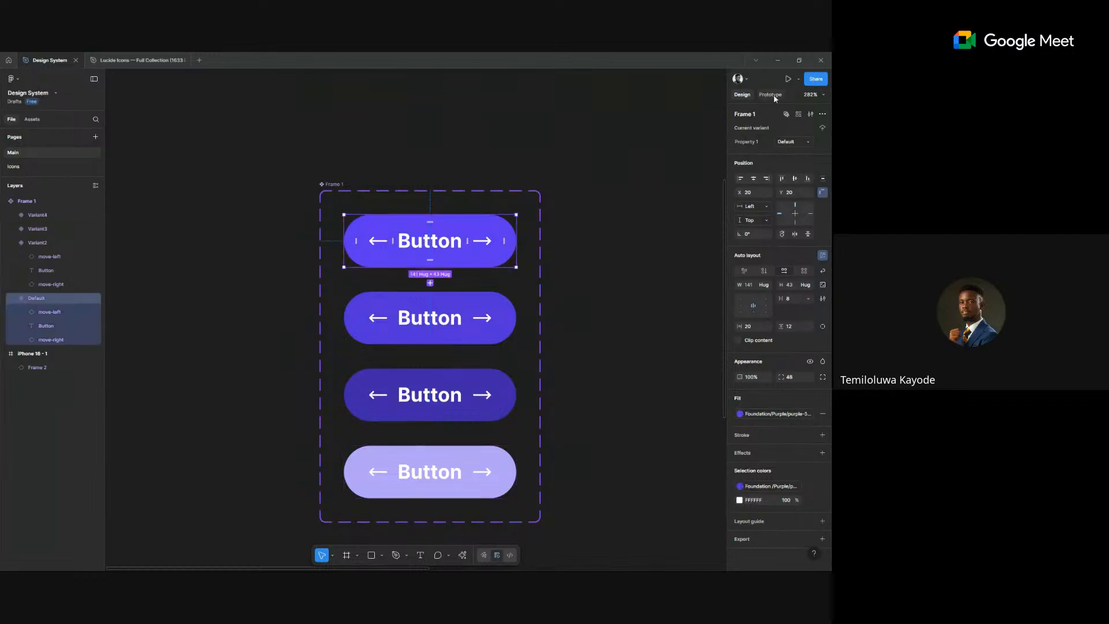
click(771, 95)
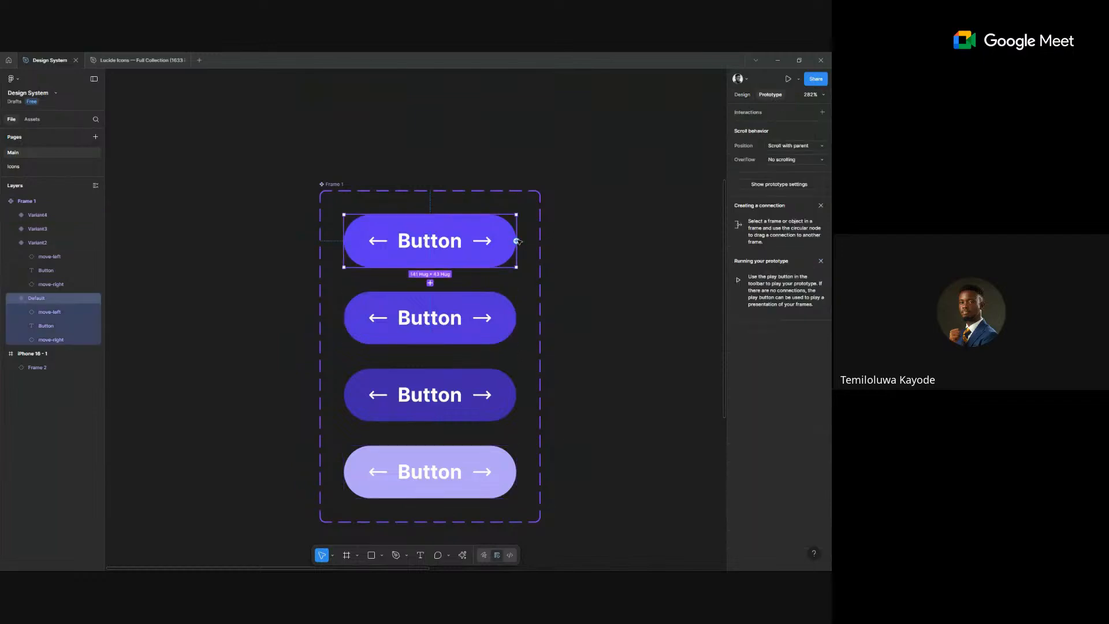
drag(516, 241, 459, 345)
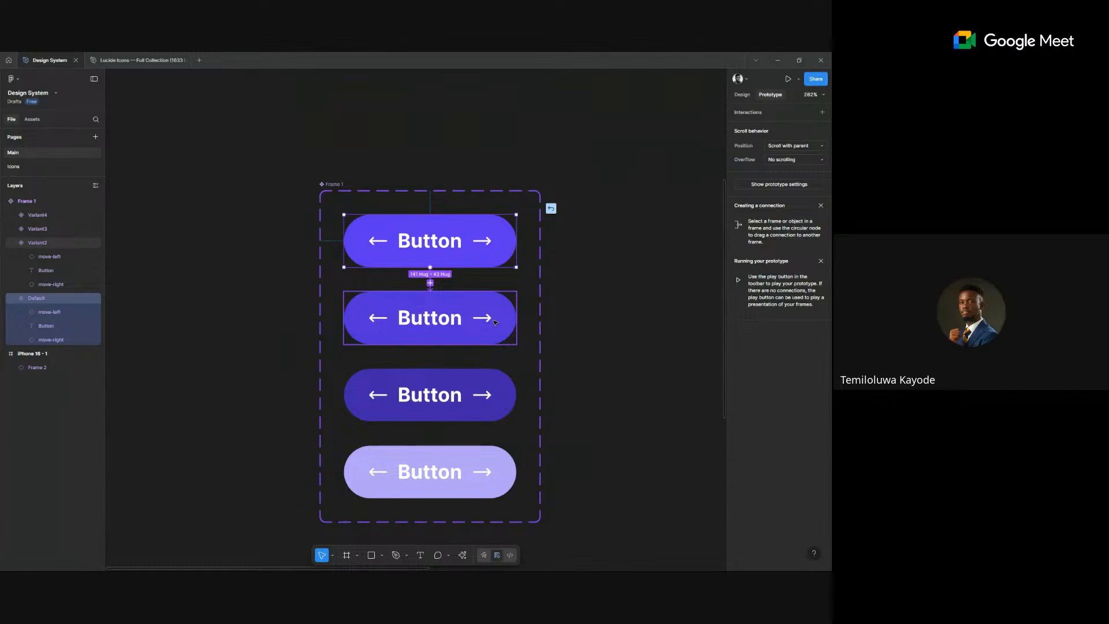
click(453, 333)
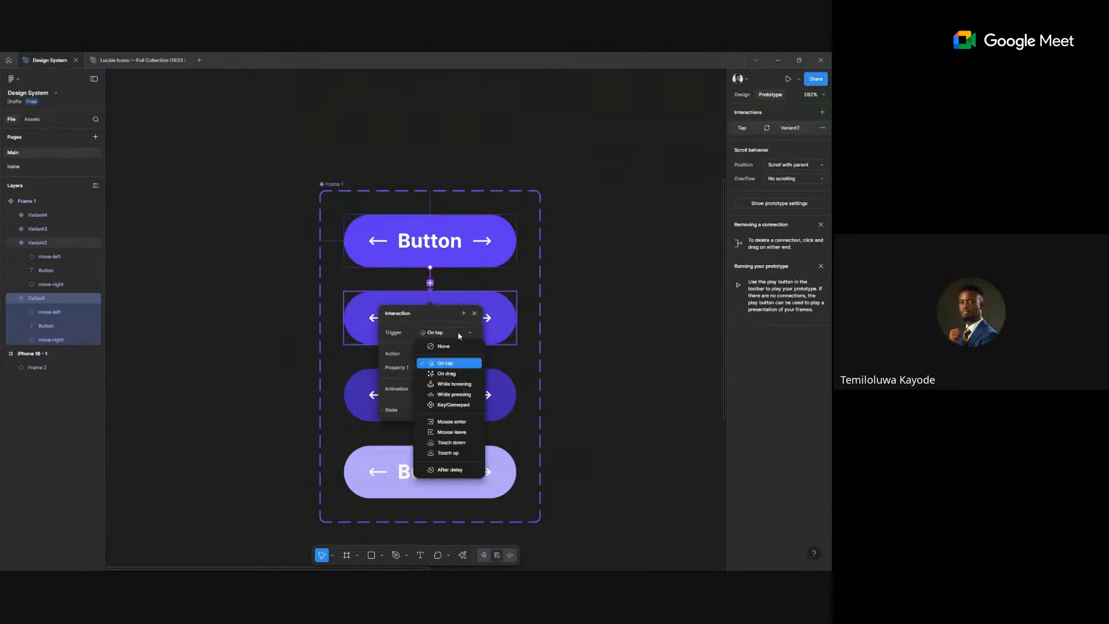
click(459, 384)
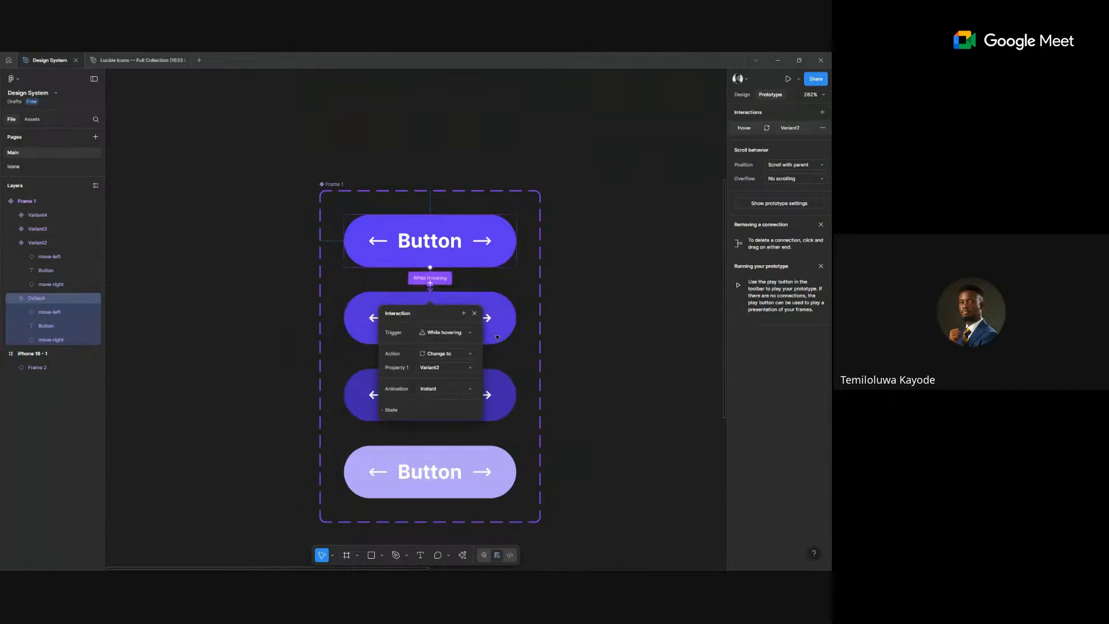
- Connect the second button variant to Variant3 with a While pressing interaction
click(516, 318)
drag(517, 318, 475, 386)
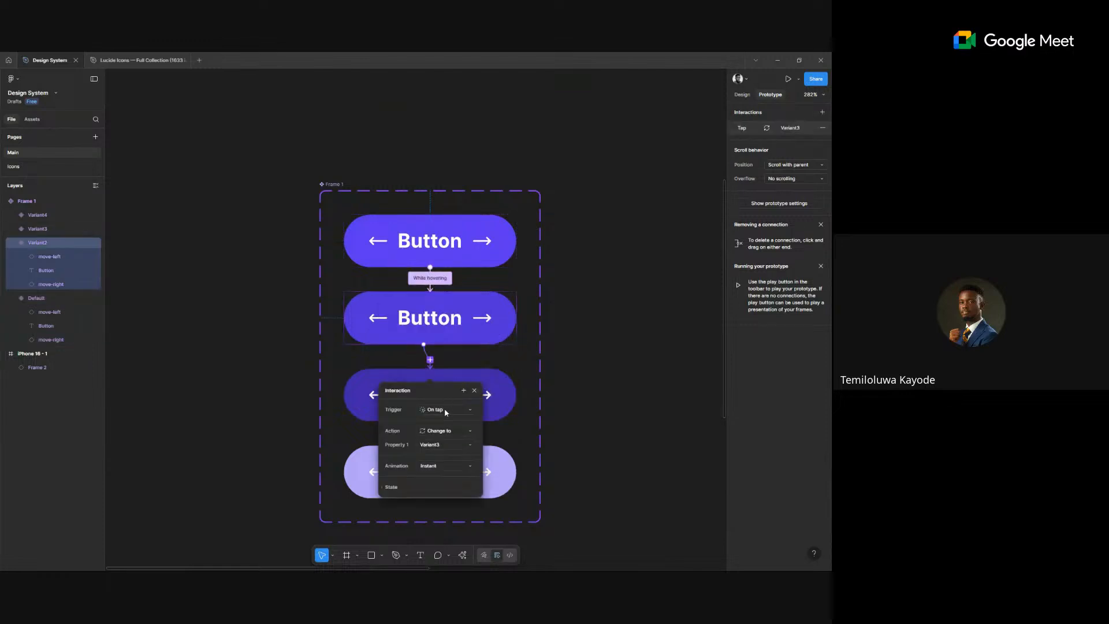
click(448, 411)
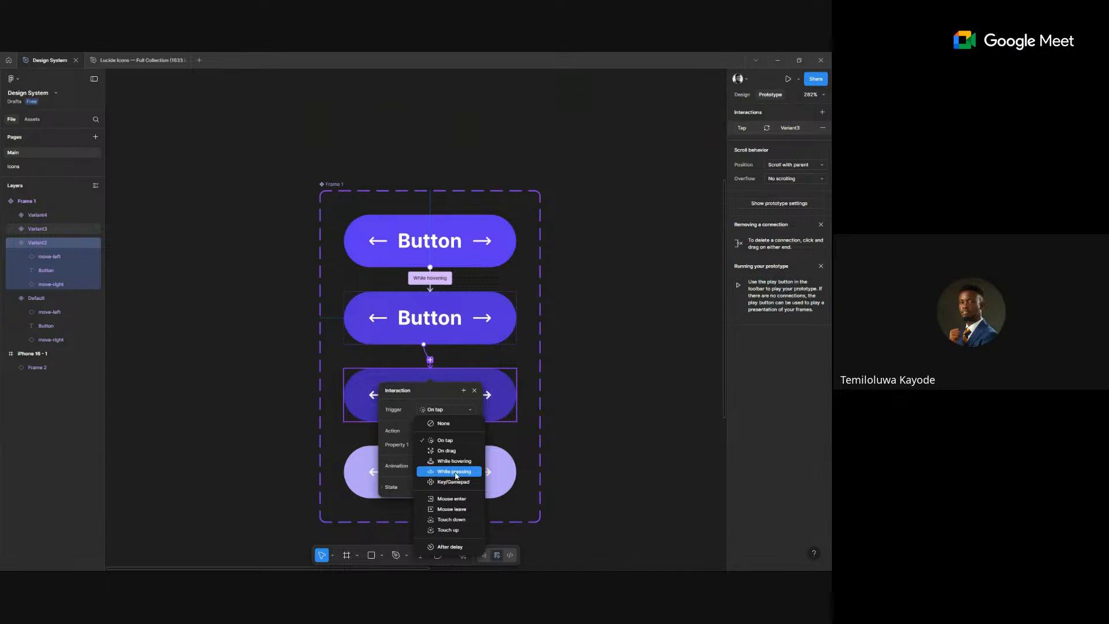
click(457, 472)
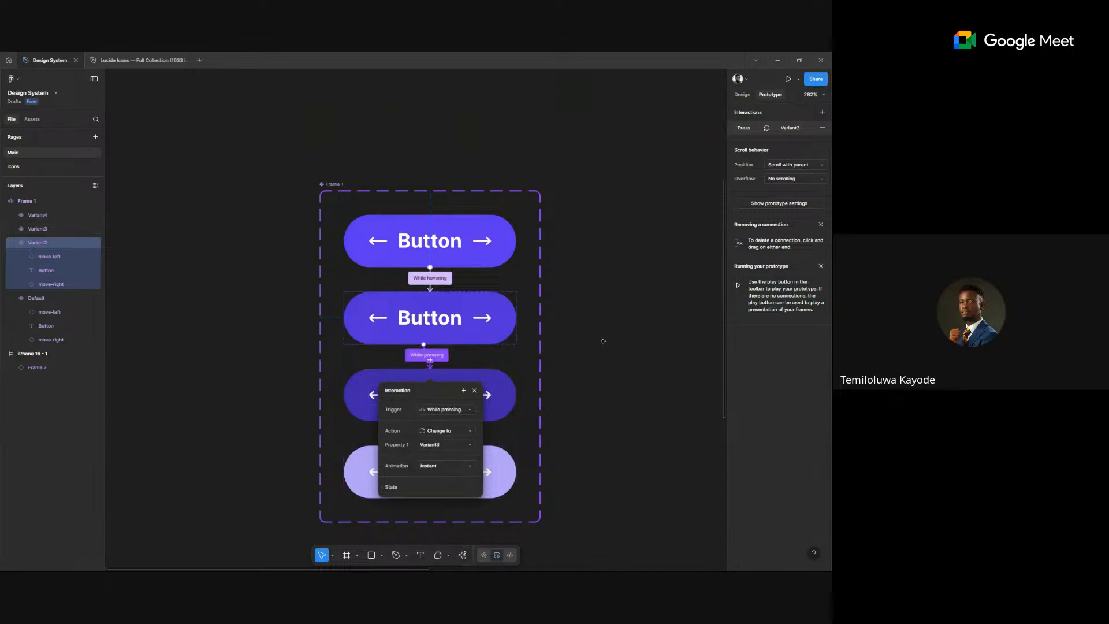
click(449, 411)
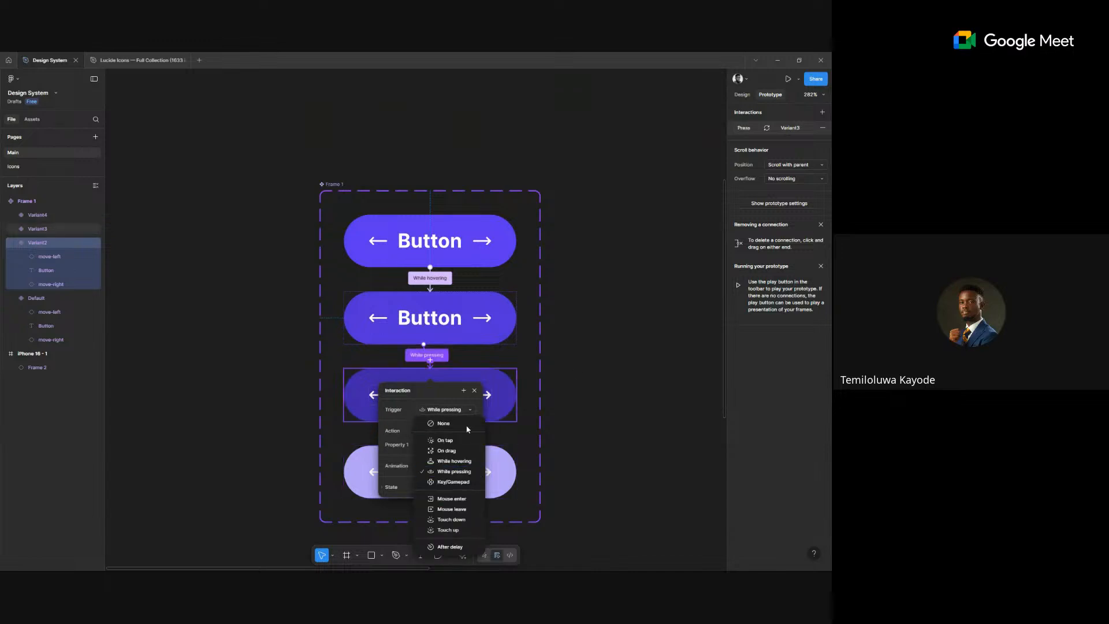
click(612, 339)
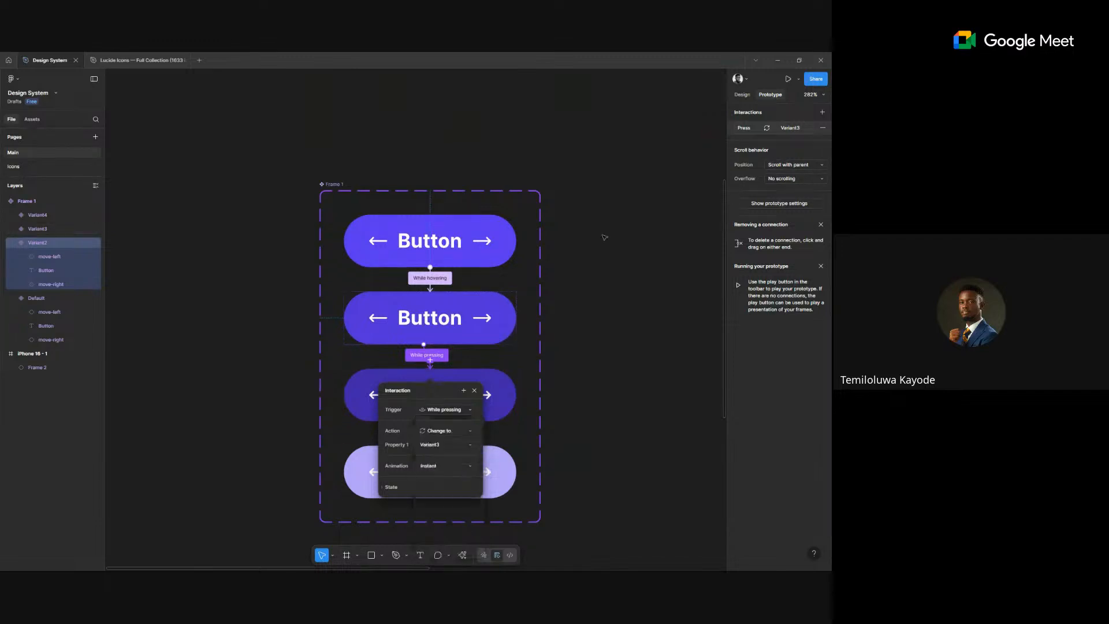
key(Escape)
- Rename the second button variant's property value to Hover State
click(742, 94)
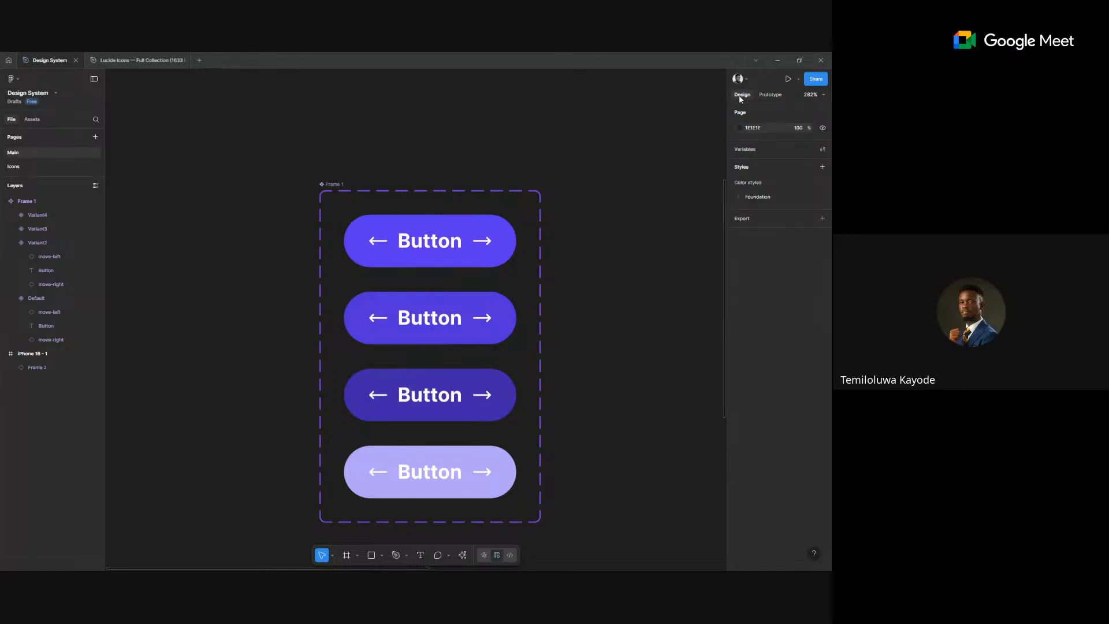
click(457, 264)
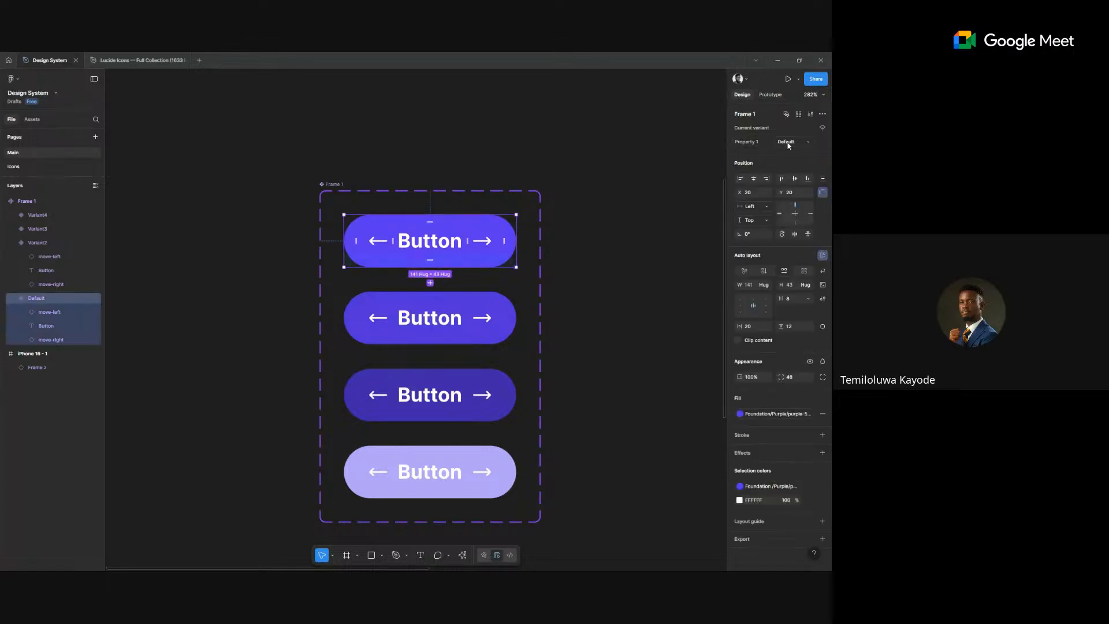
click(788, 143)
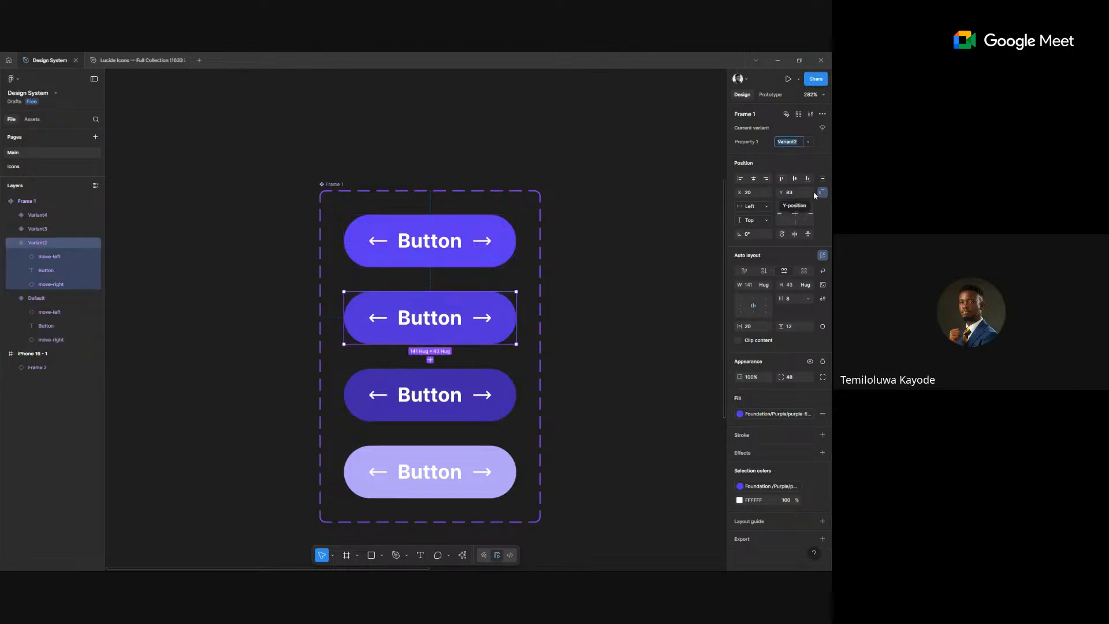
text(Hover State)
- Rename the third button variant's property value to Pressed state
click(501, 398)
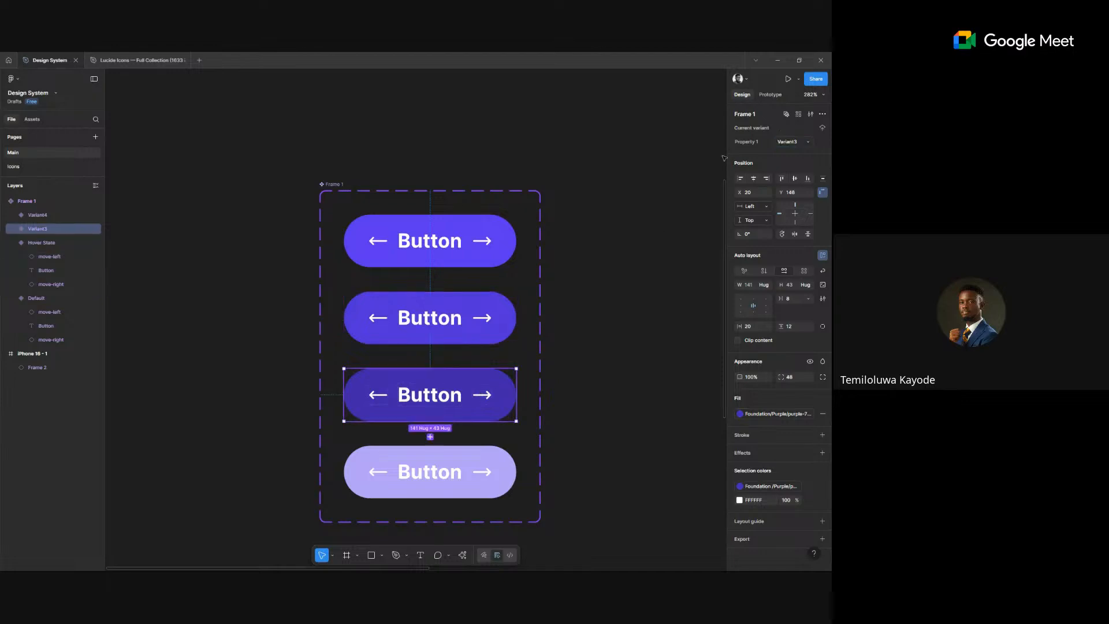
click(787, 145)
text(Pressed state)
key(Return)
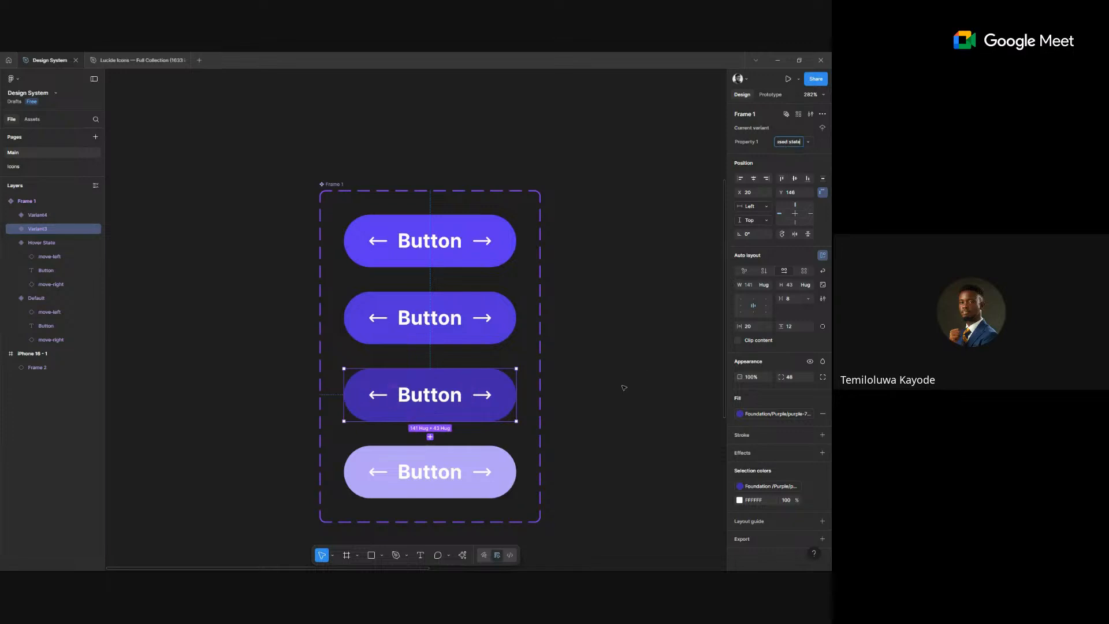
- Rename the light purple fourth variant's property value to Disabled State
key(Tab)
click(786, 142)
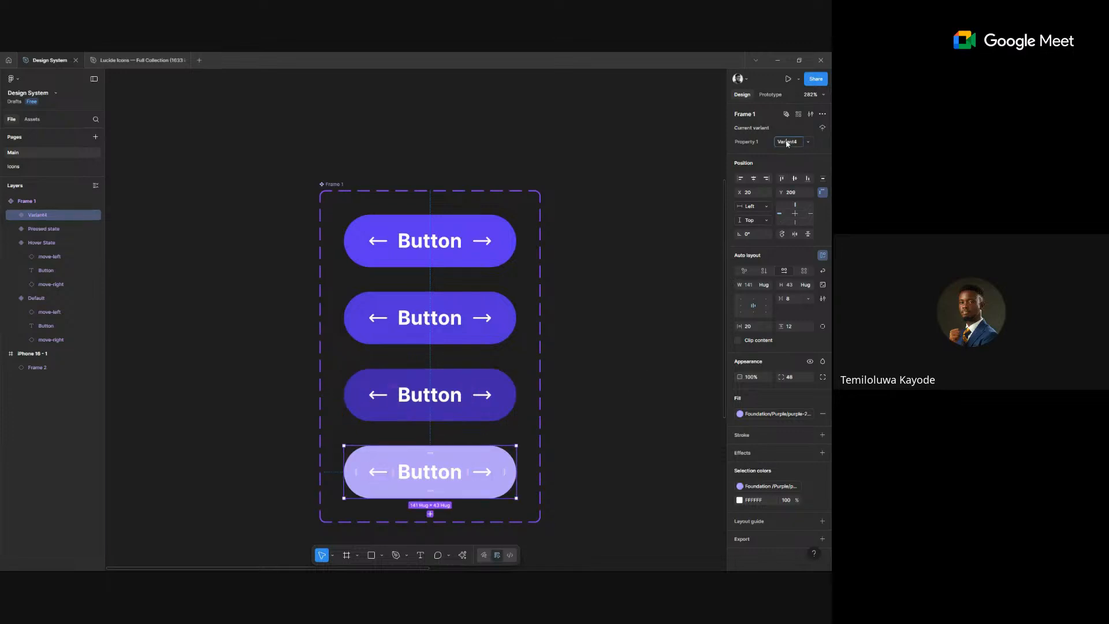
text(Disa)
text(bled State)
click(649, 248)
- Open a preview of the iPhone 16 - 1 frame beside the canvas and show the prototype settings
scroll(577, 185, down, 5)
scroll(434, 235, down, 5)
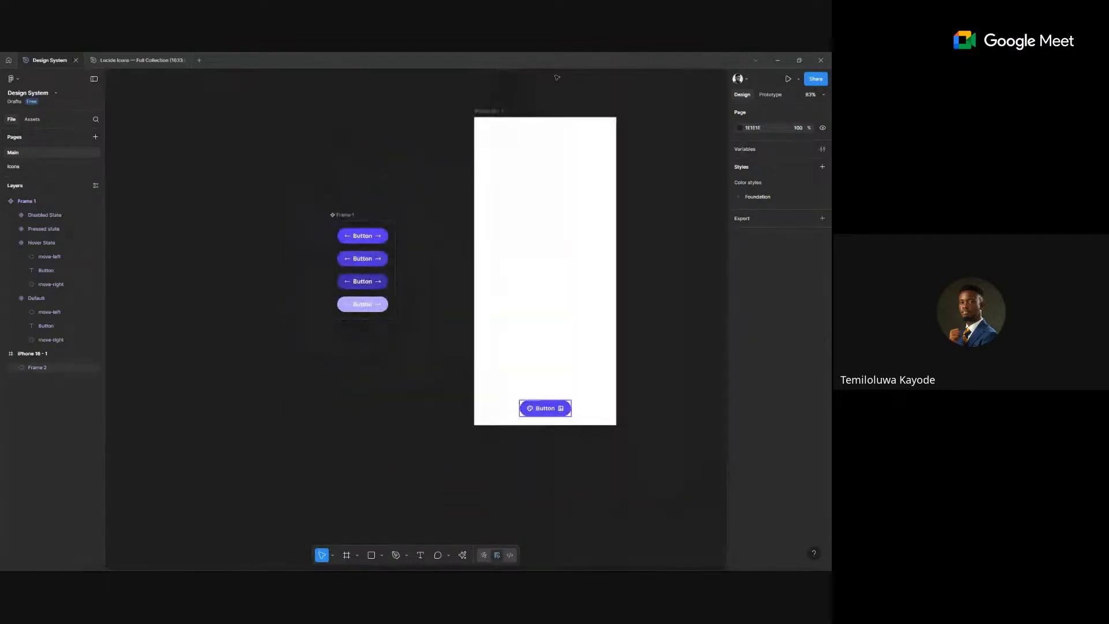
click(502, 111)
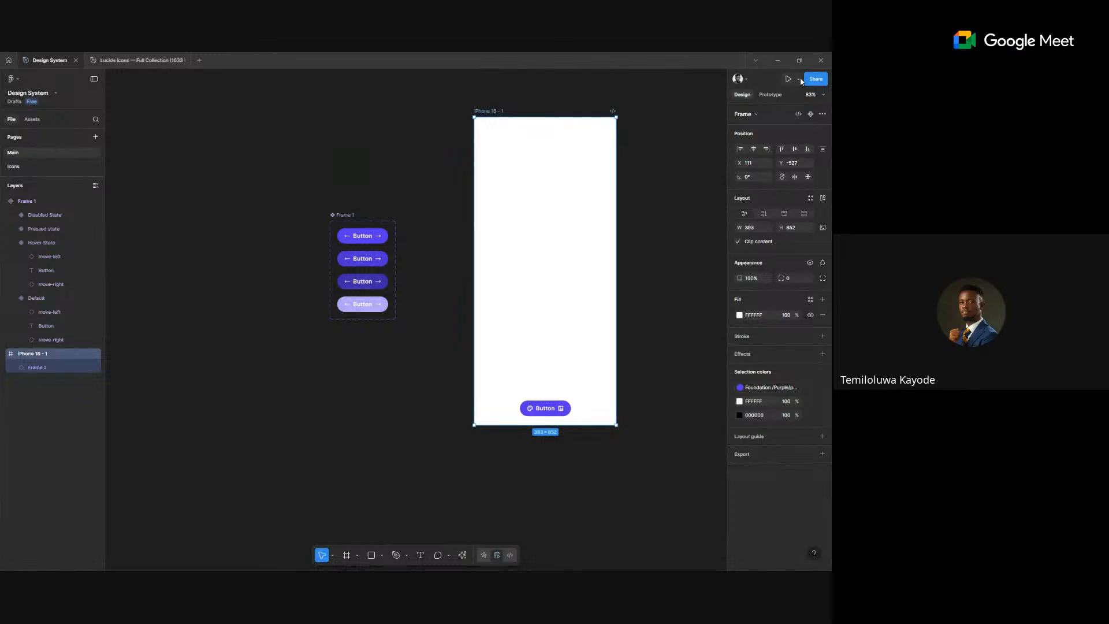
click(799, 80)
click(779, 109)
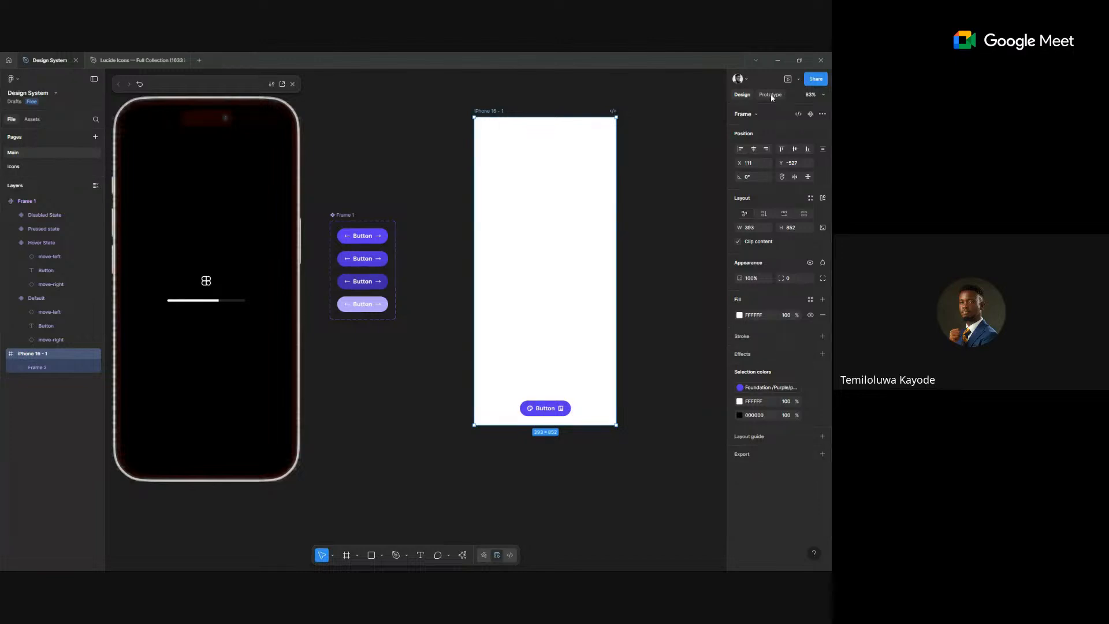
click(770, 95)
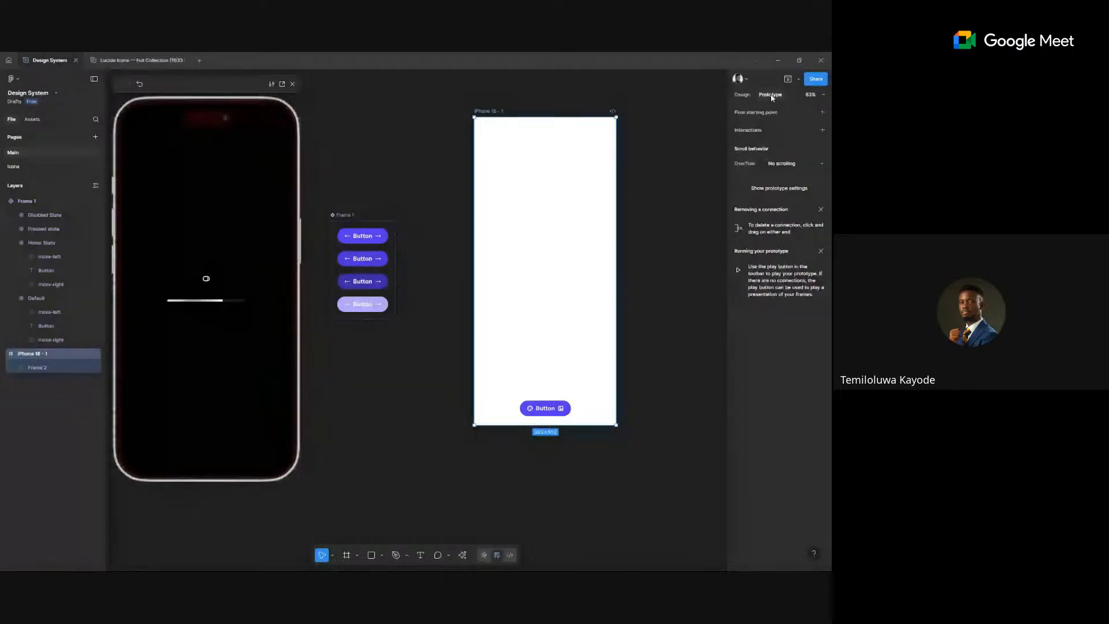
click(761, 189)
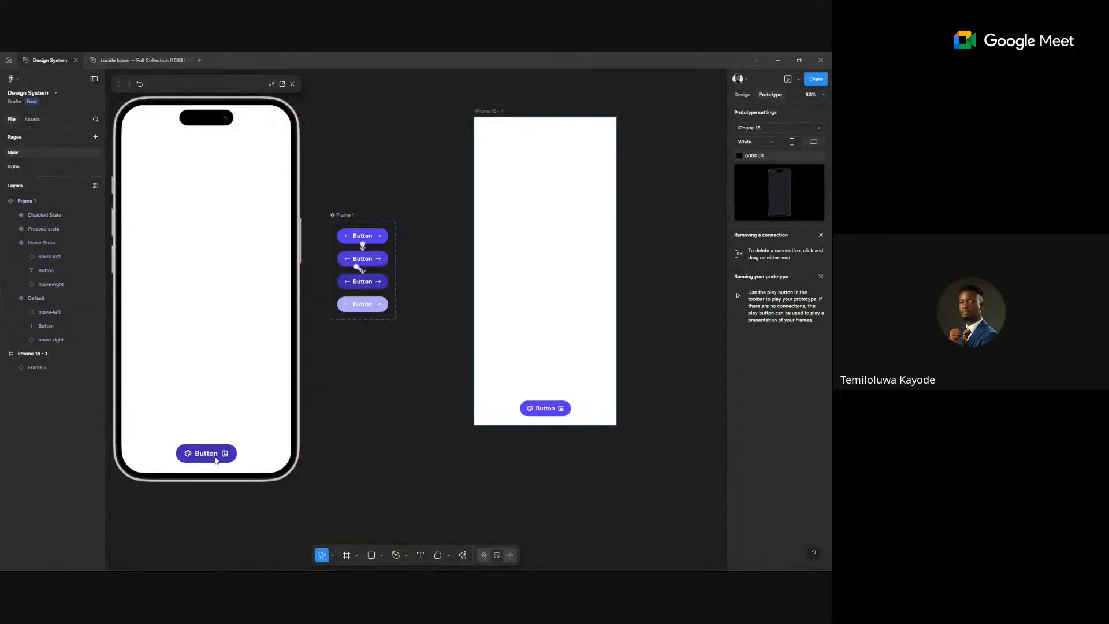
- Test the button's hover and pressed states in the iPhone preview
click(227, 455)
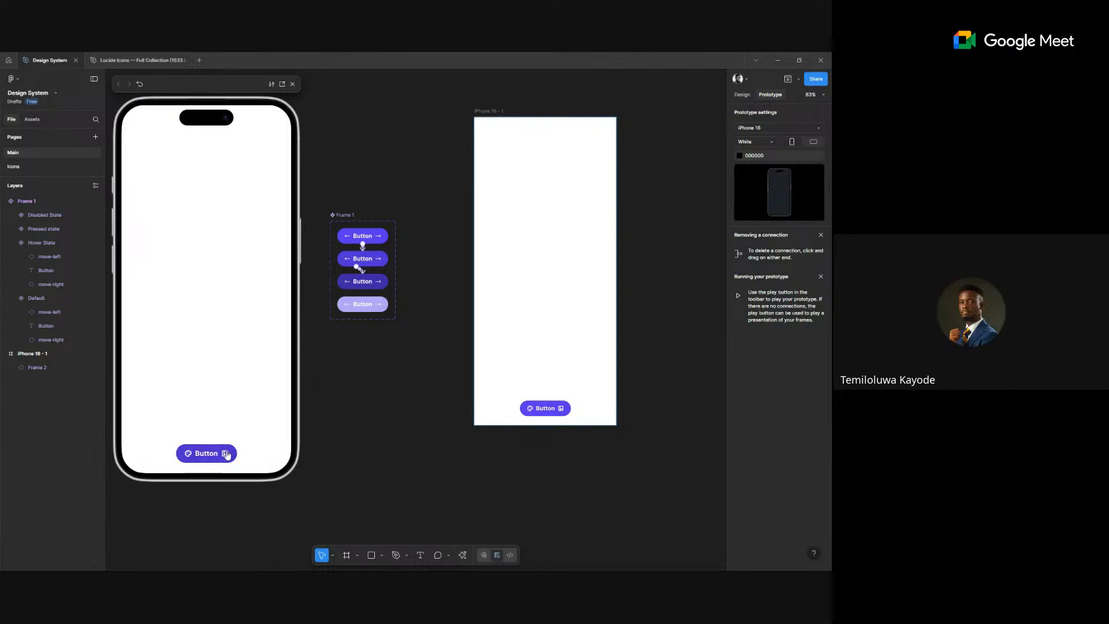
click(221, 455)
click(221, 455)
click(221, 456)
click(221, 455)
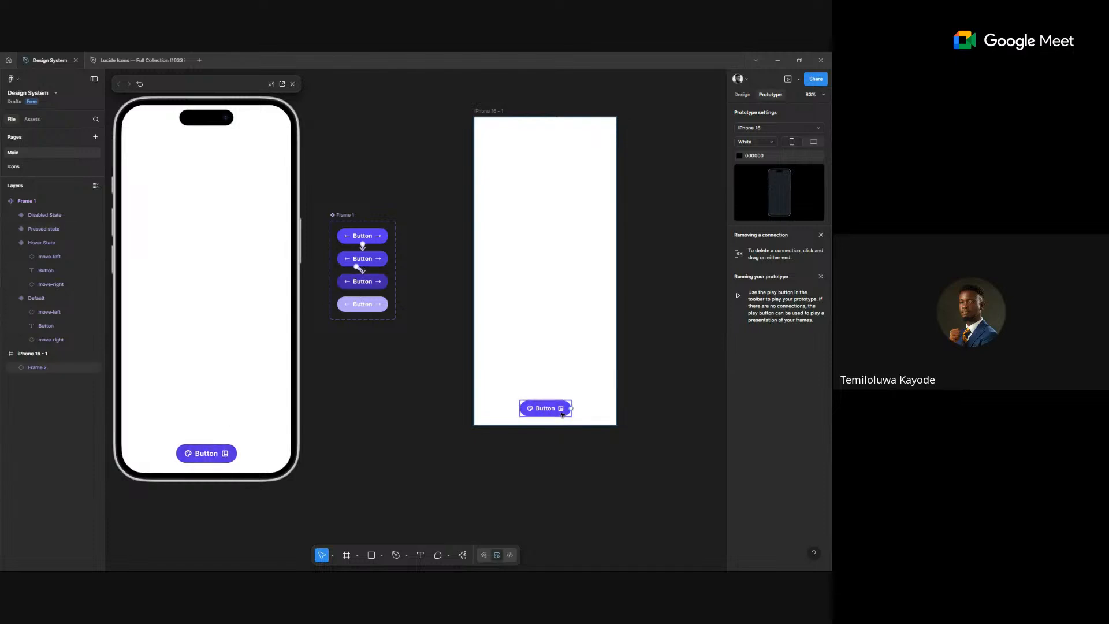
- Place two copies of the button above the original in the iPhone frame and label the uppermost one Log In
drag(548, 412, 547, 350)
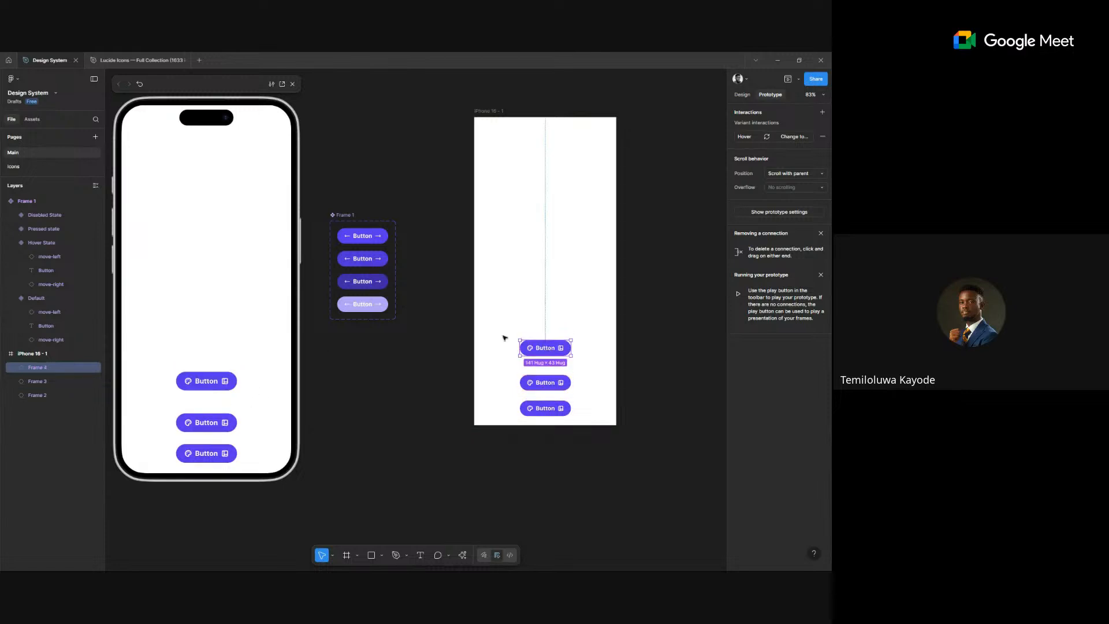
double_click(546, 351)
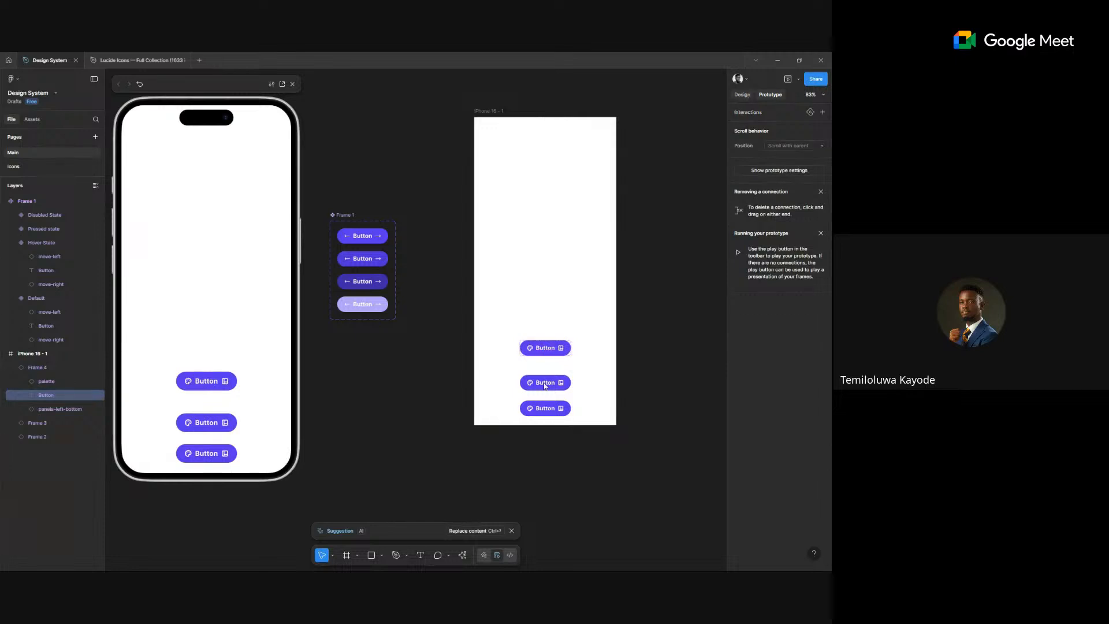
scroll(547, 353, up, 1)
double_click(548, 345)
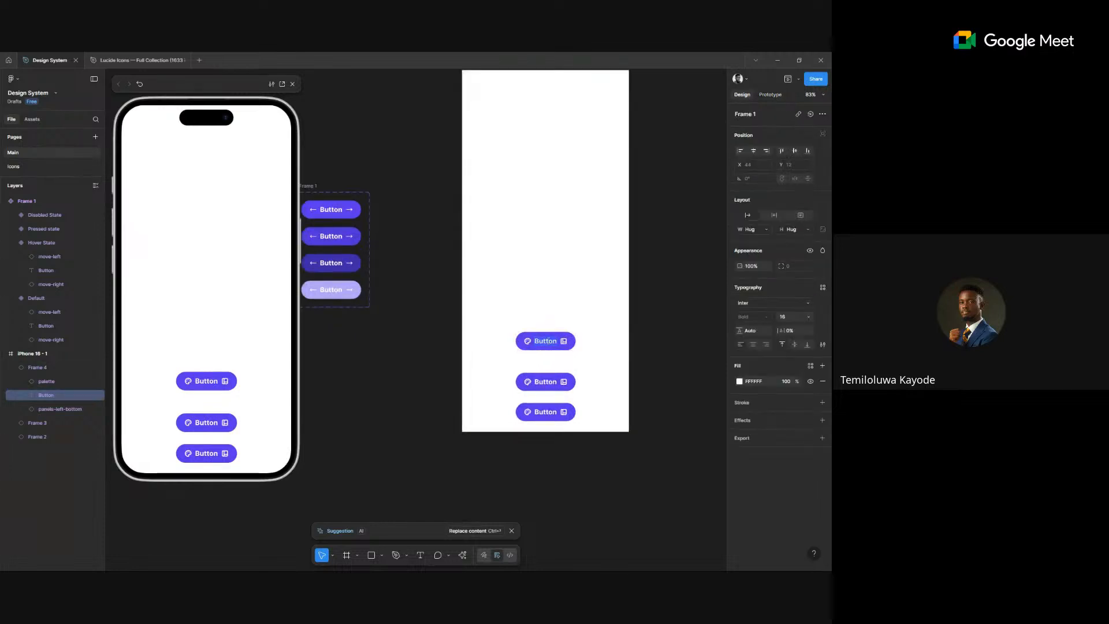
text(Log In)
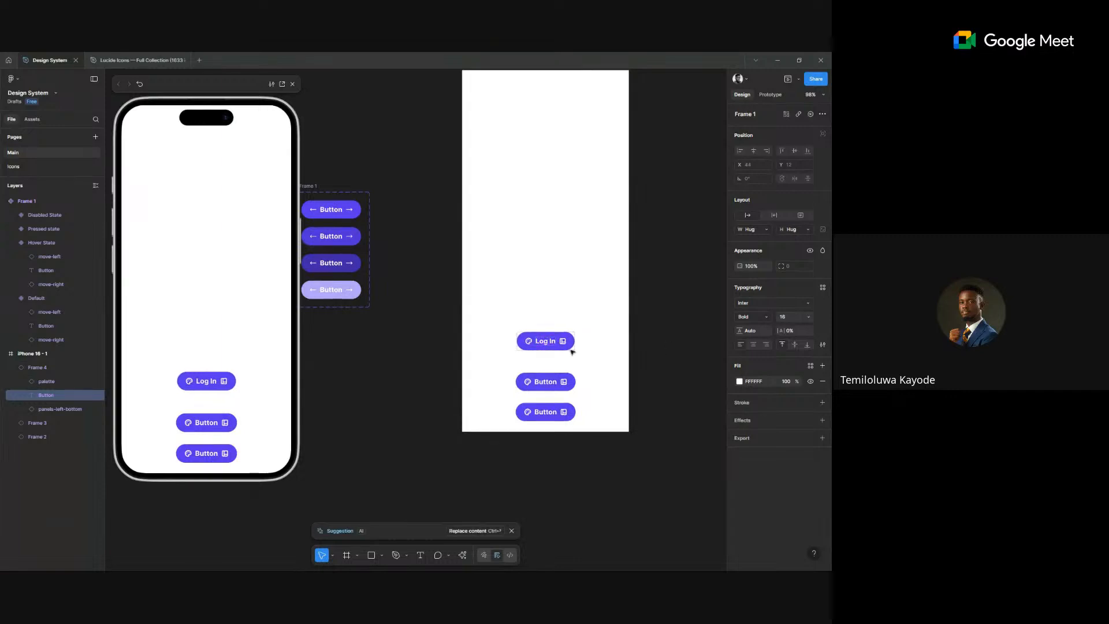
- Turn off the left icon on the Log In button
click(548, 382)
click(545, 340)
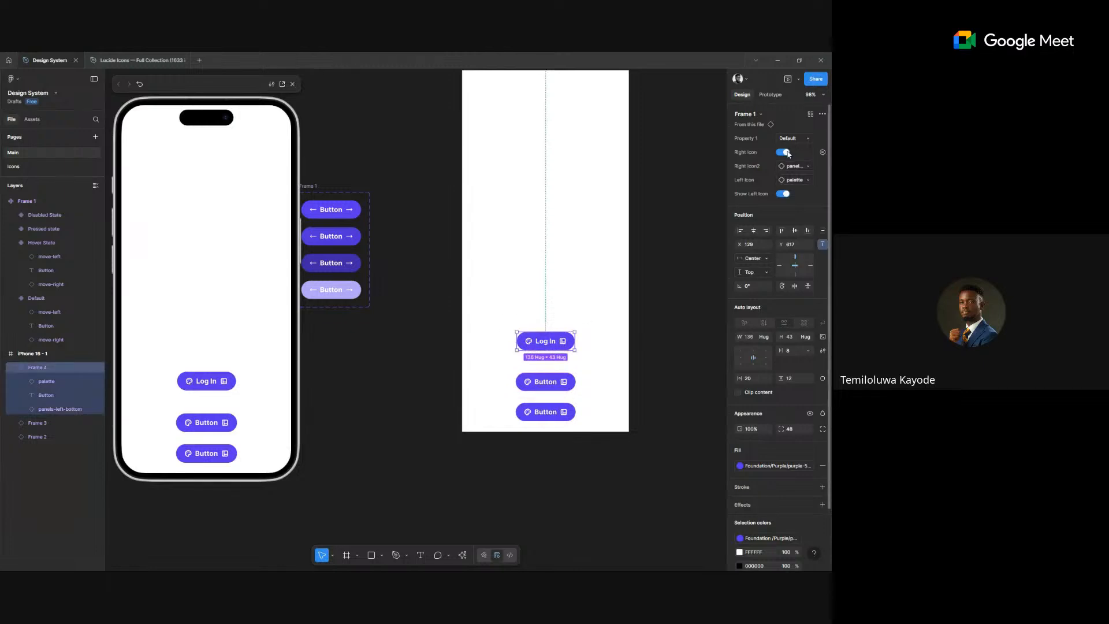
click(783, 193)
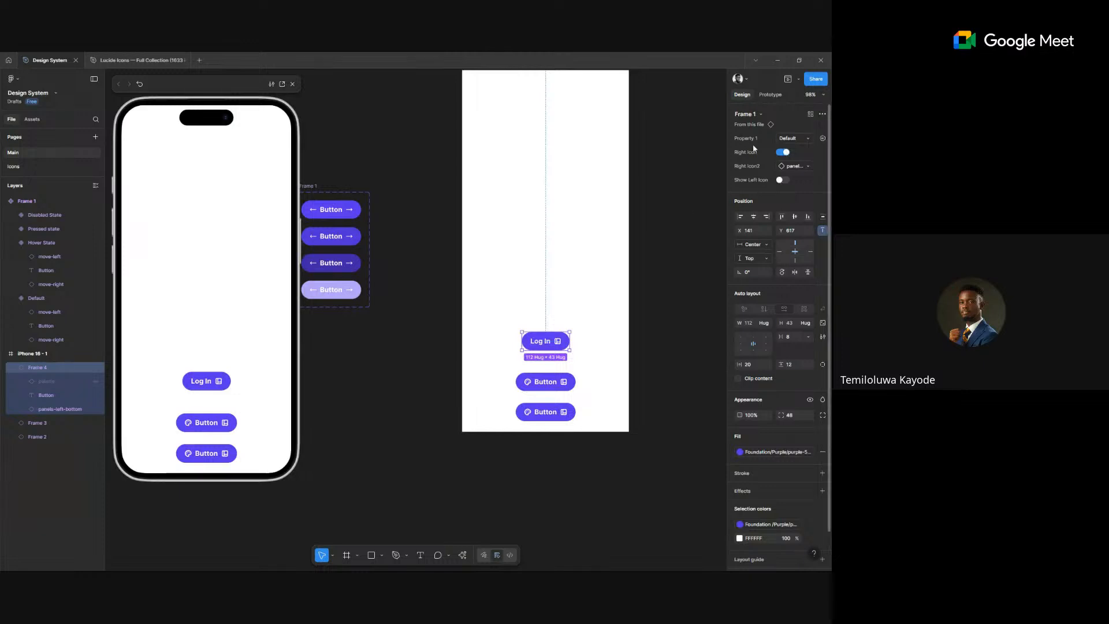
- Swap the Log In button's right icon for the move-right arrow from the icon library
click(795, 167)
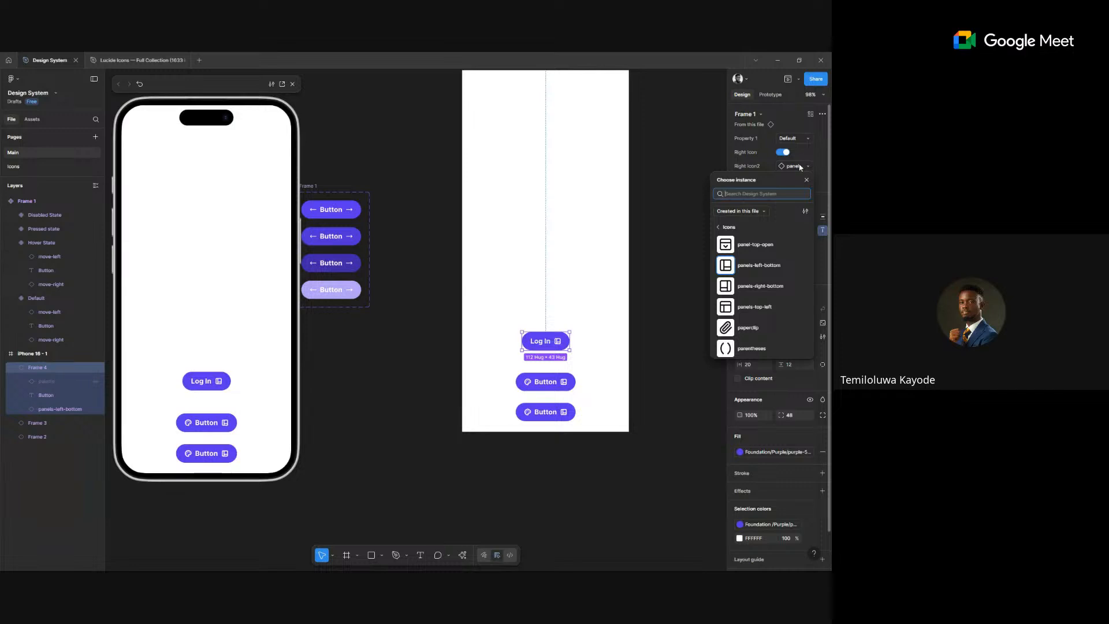
text(right)
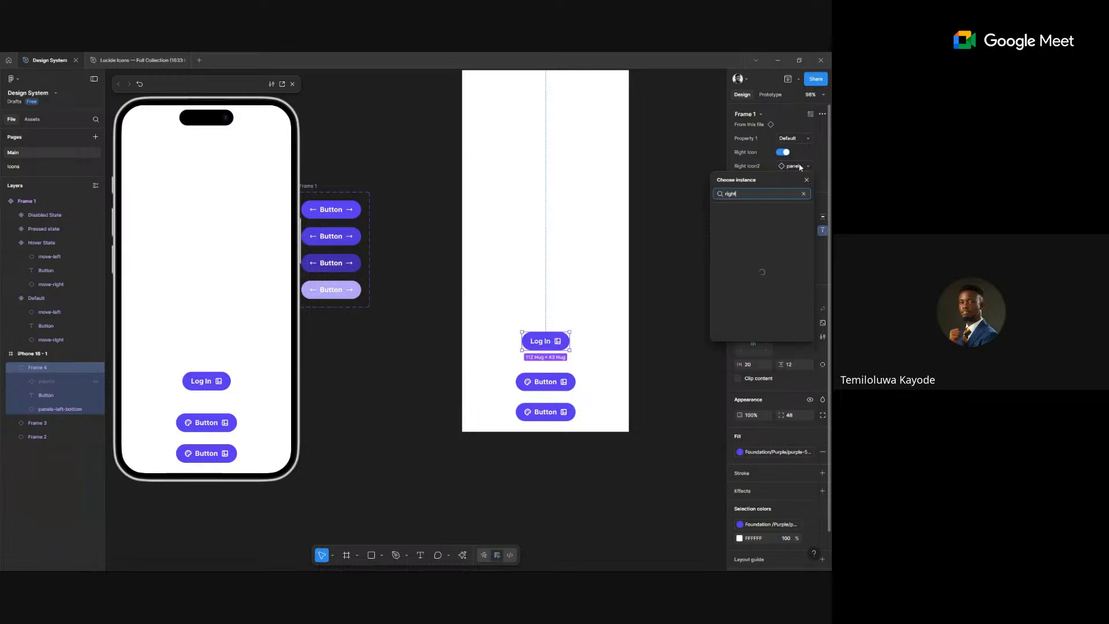
click(750, 251)
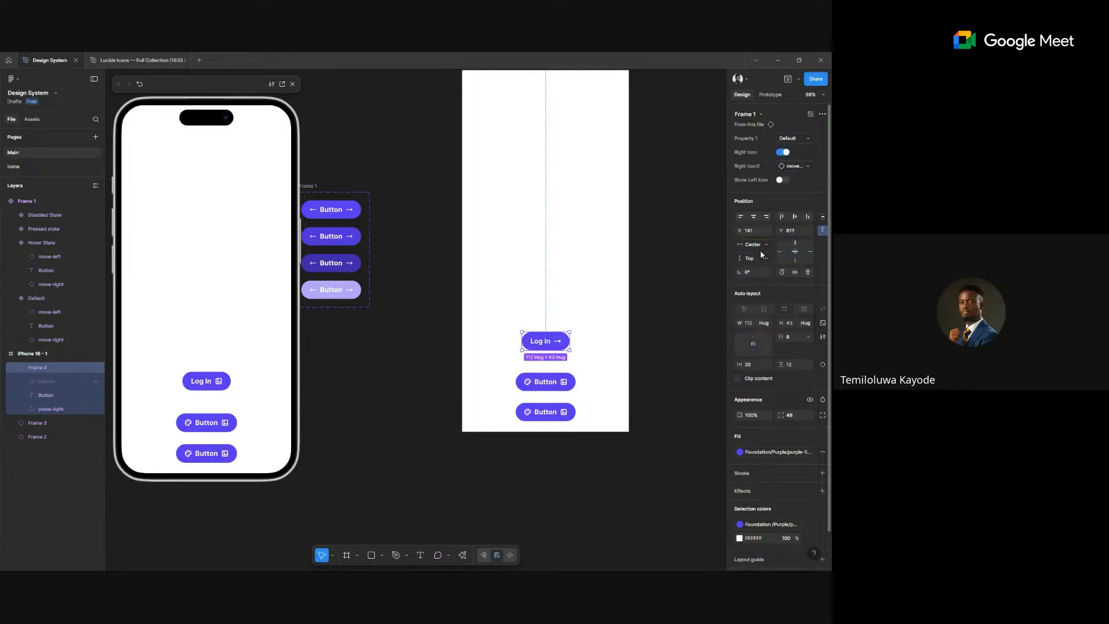
click(676, 340)
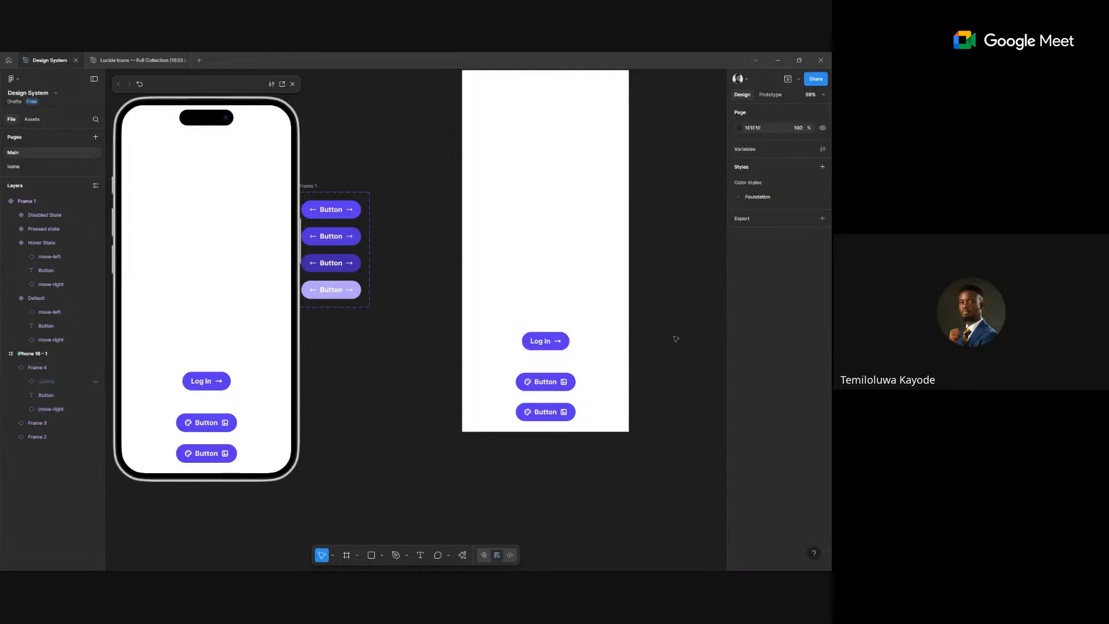
- Move the Log In button to the iPhone frame's left edge and place the middle button beside it in the same row
click(523, 347)
drag(513, 357, 474, 359)
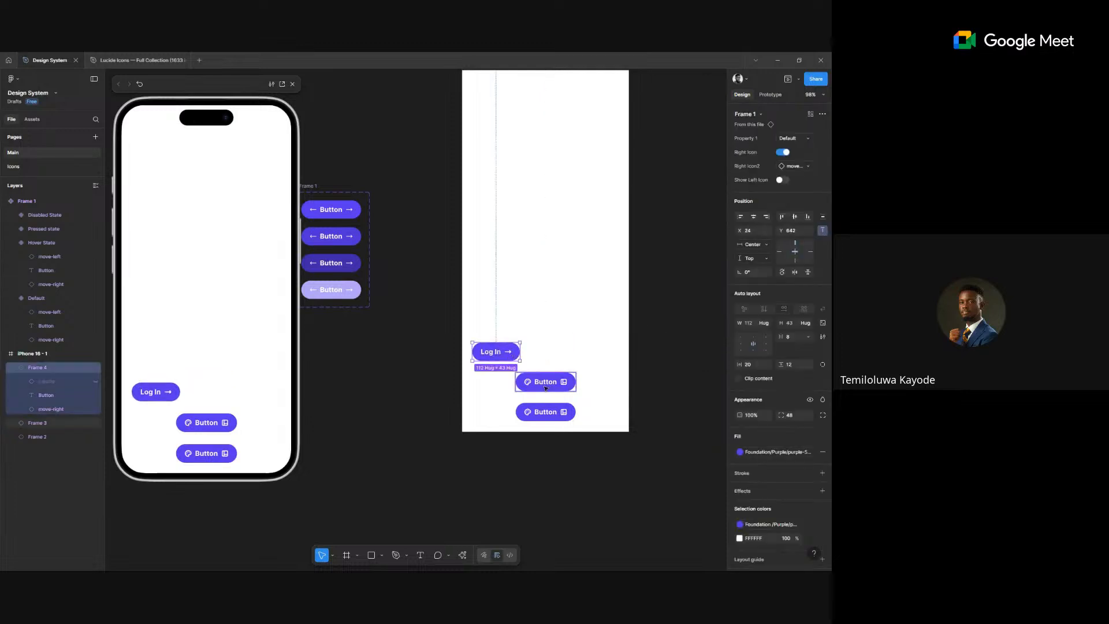
drag(547, 390, 558, 358)
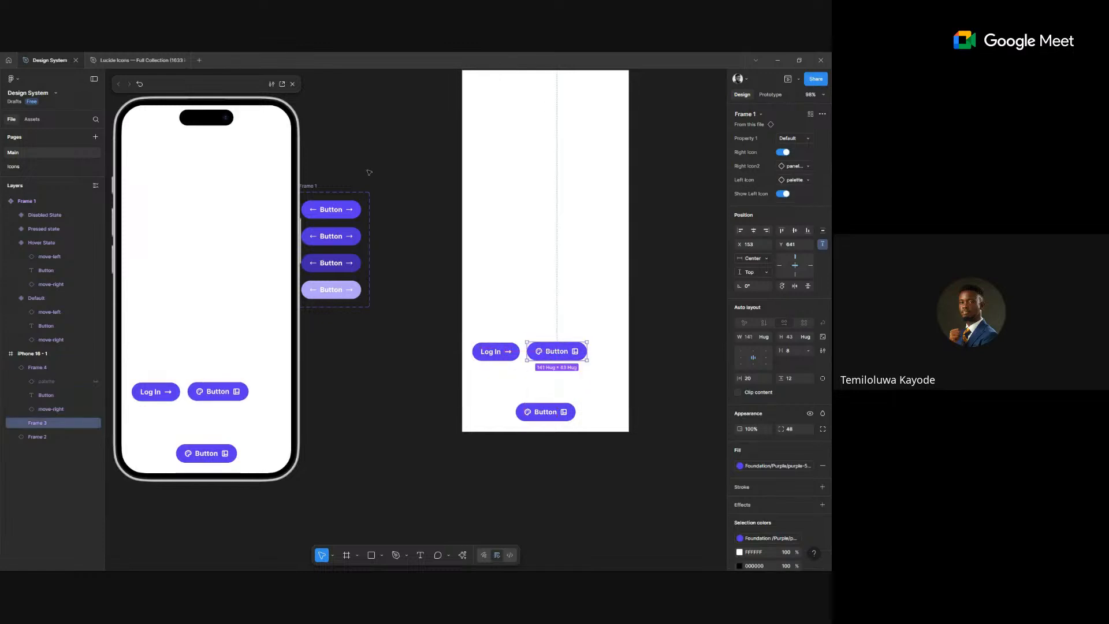
- Close the prototype preview and move the iPhone 16 - 1 frame farther right, away from the button component set
click(292, 84)
drag(518, 185, 466, 239)
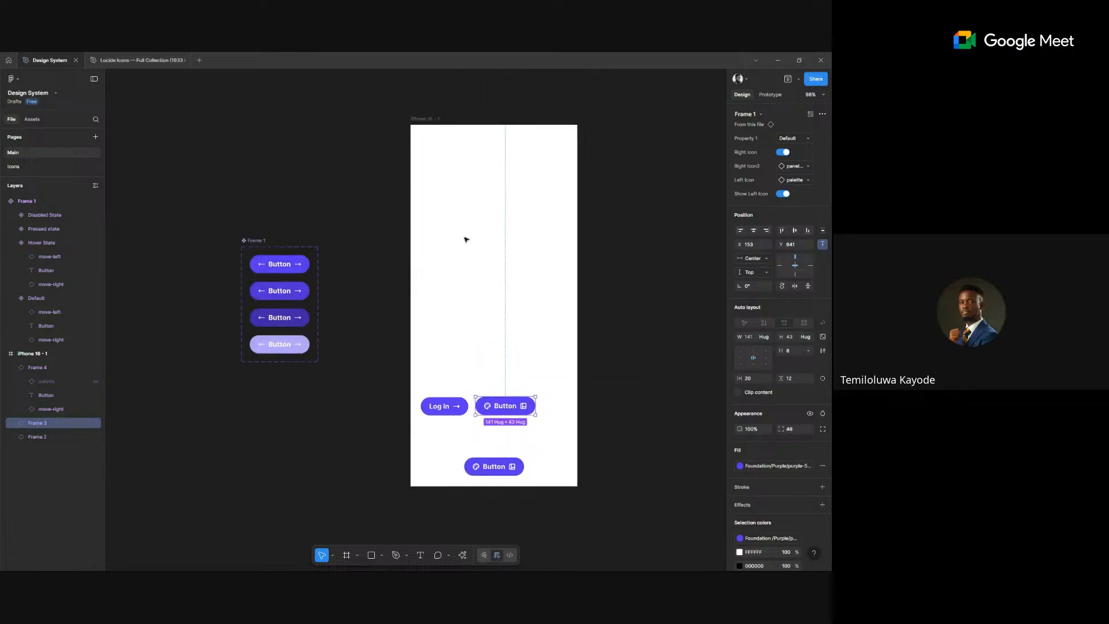
click(431, 141)
drag(427, 120, 644, 120)
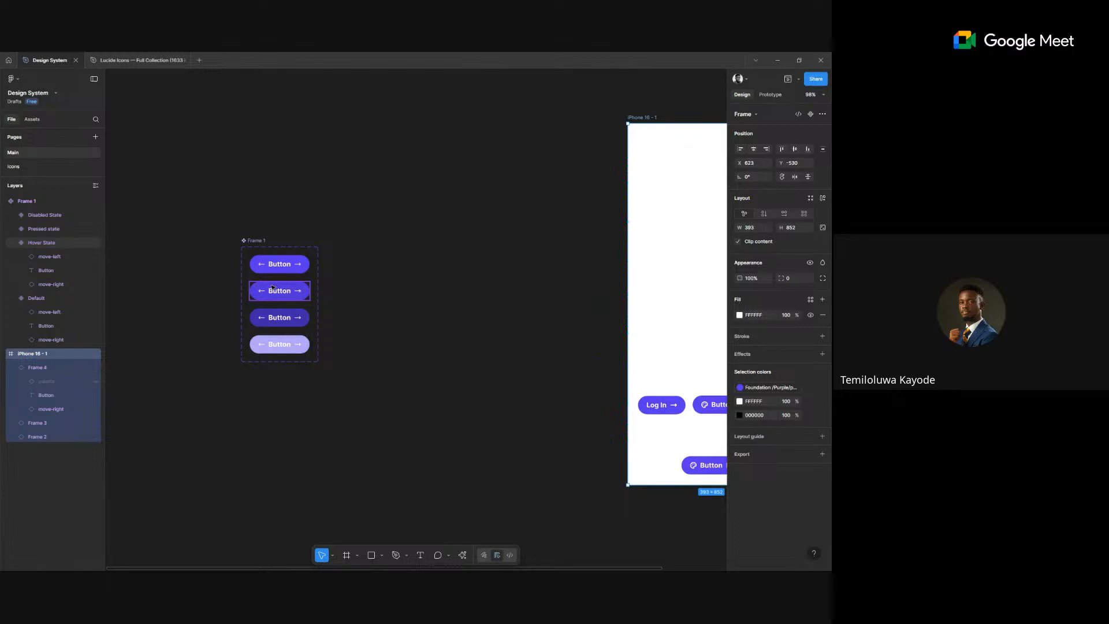
- Rename the button component set as Button / Primary
double_click(256, 242)
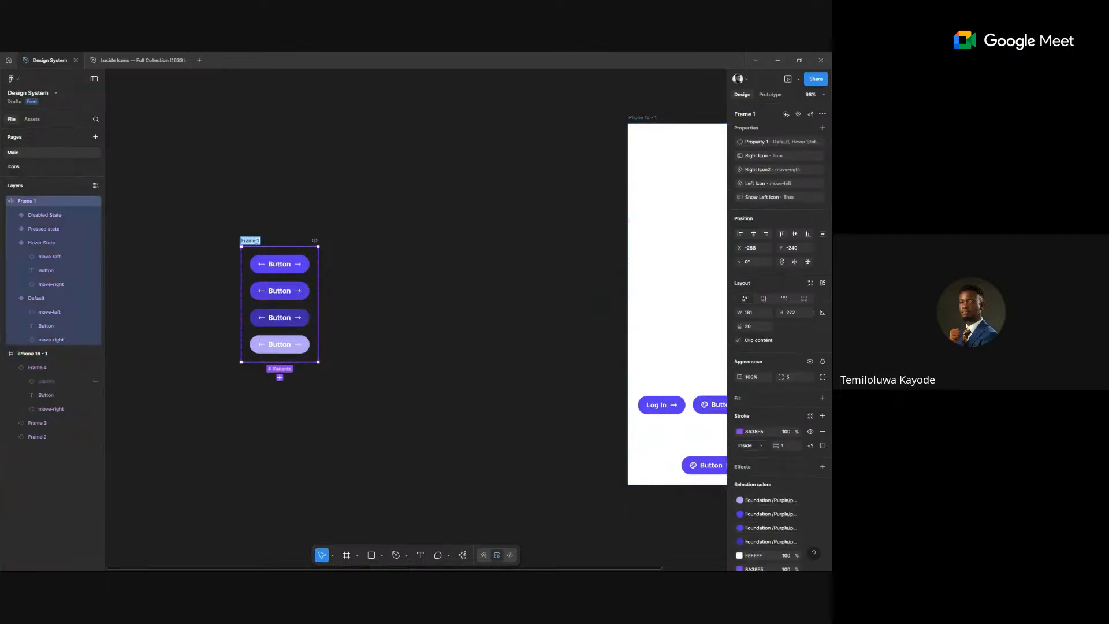
text(Button / Primary)
click(392, 238)
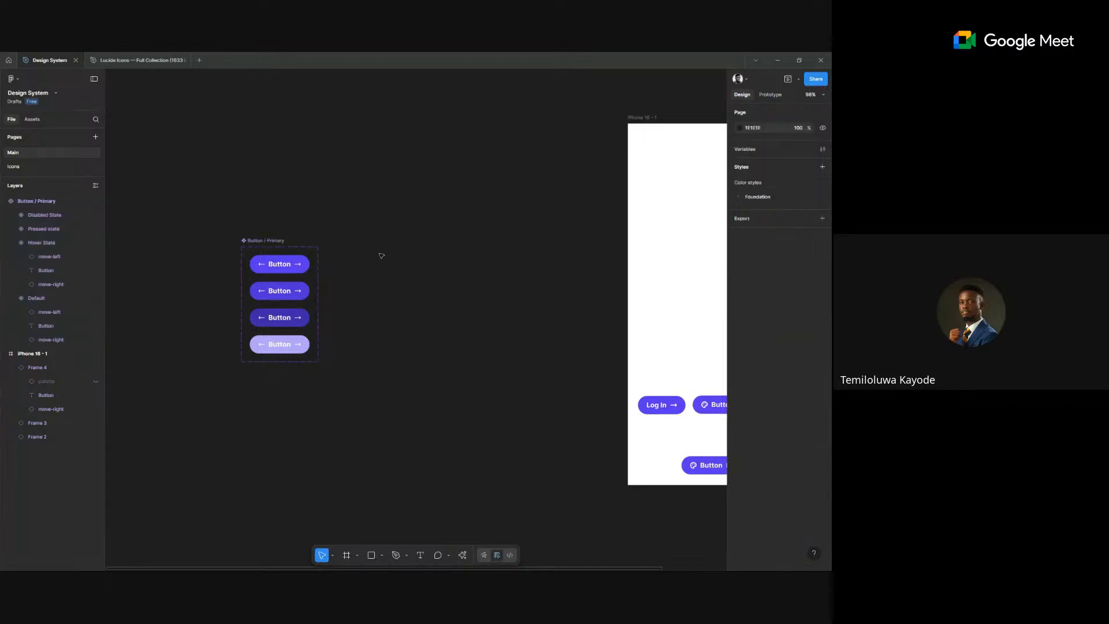
- Duplicate the Button / Primary component set to its right and rename the copy Button / Secondary
click(275, 242)
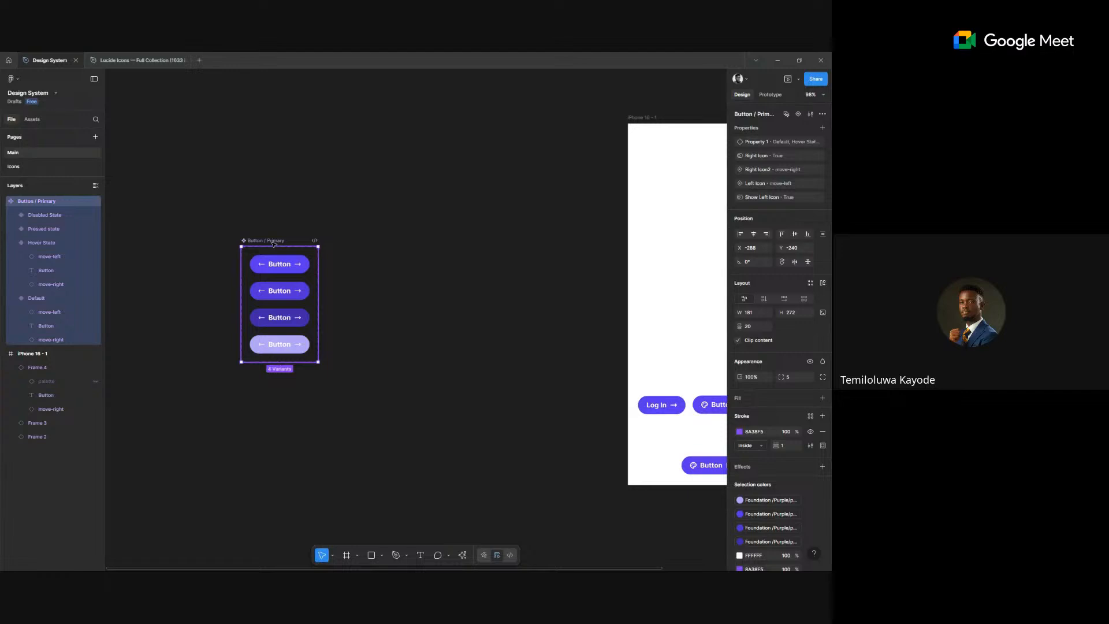
drag(275, 243, 399, 241)
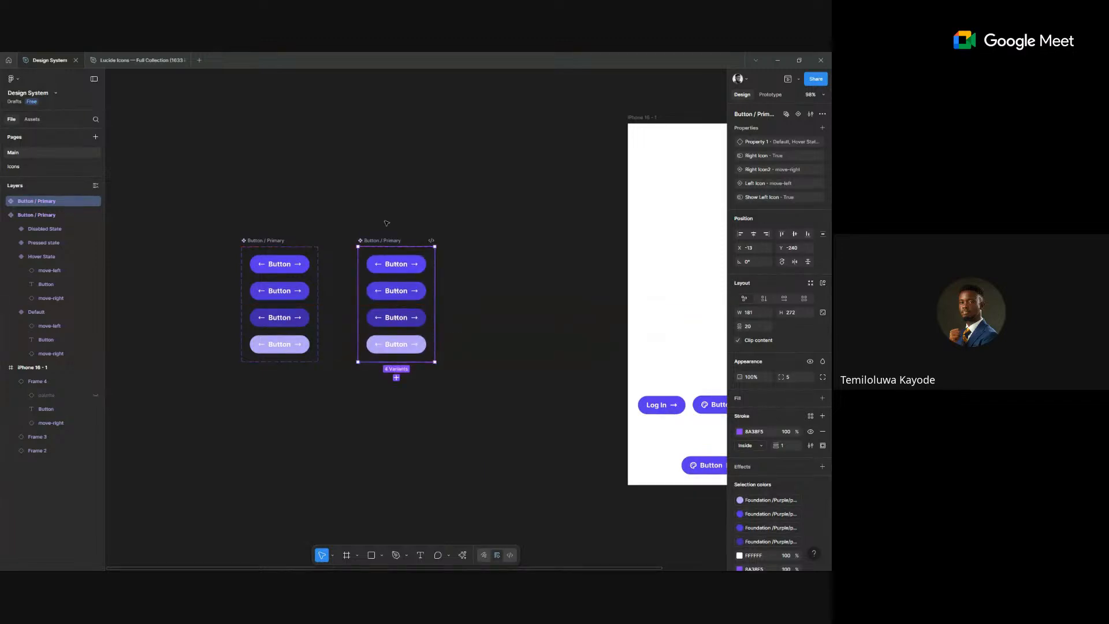
ctrl+scroll(386, 223, up, 3)
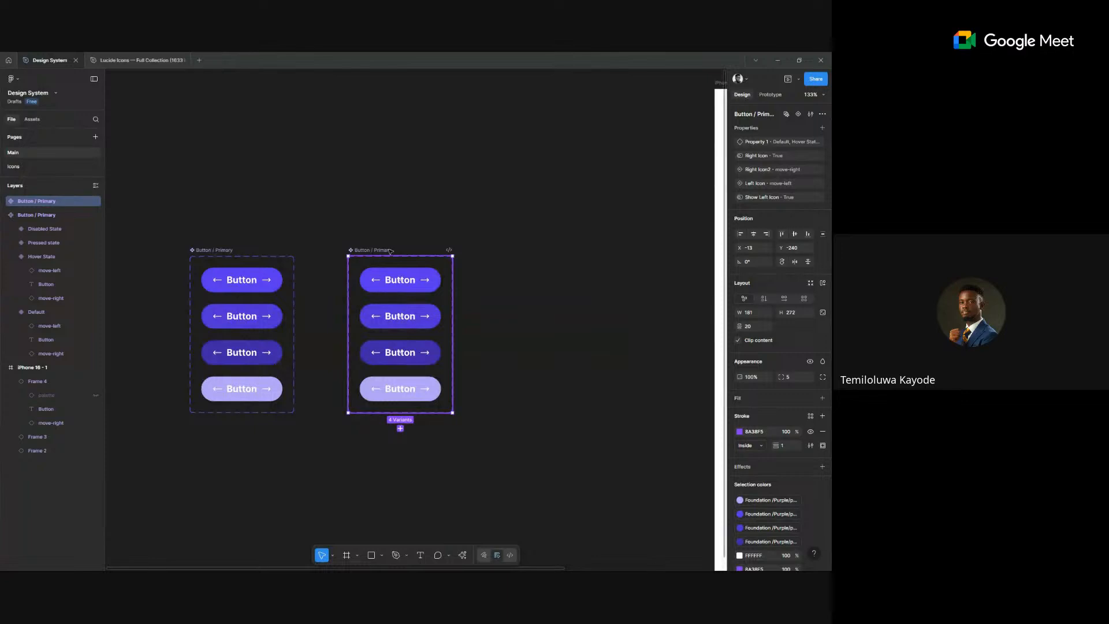
double_click(388, 250)
key(Right)
key(ctrl+shift+Left)
text(Secondary)
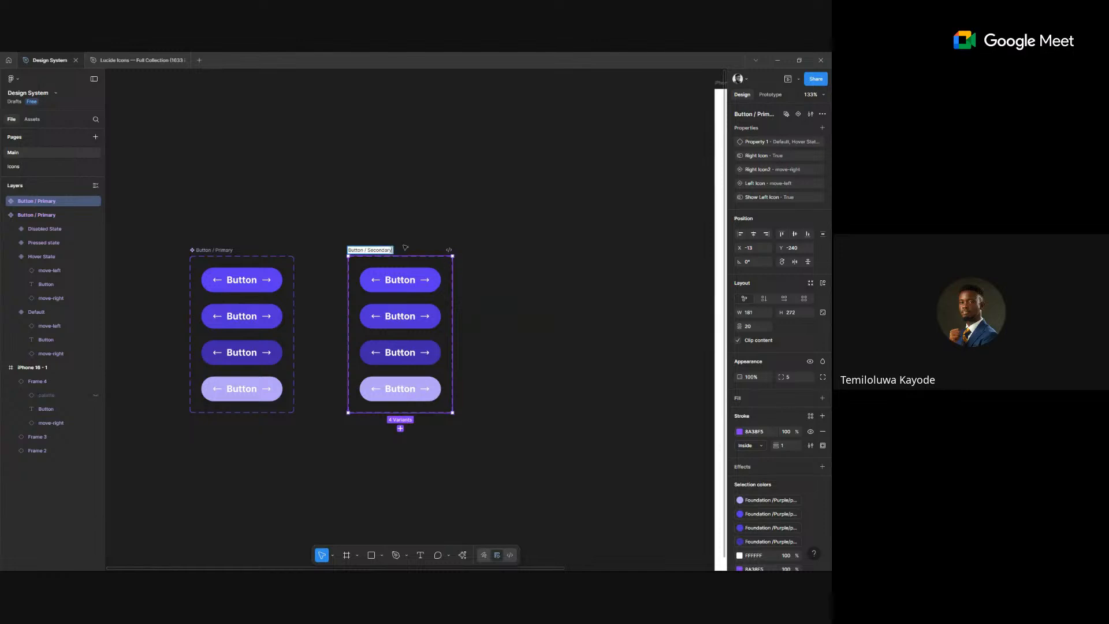
click(468, 363)
- Turn the Button / Secondary Default variant into an unfilled outline, using purple-500 for its stroke, label and icons
scroll(471, 356, up, 3)
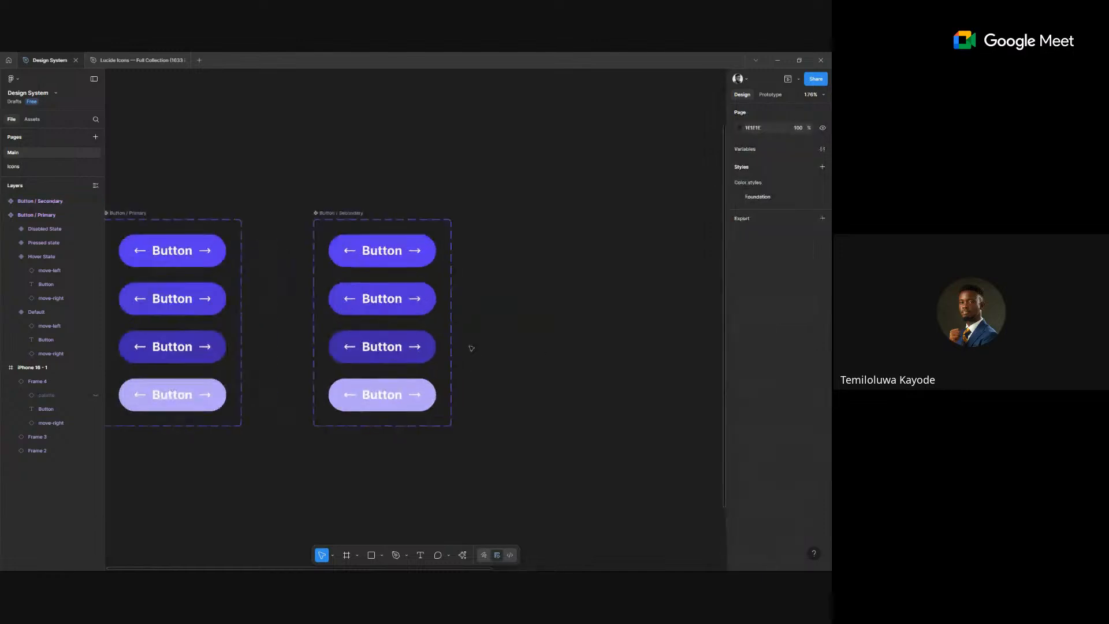
click(401, 263)
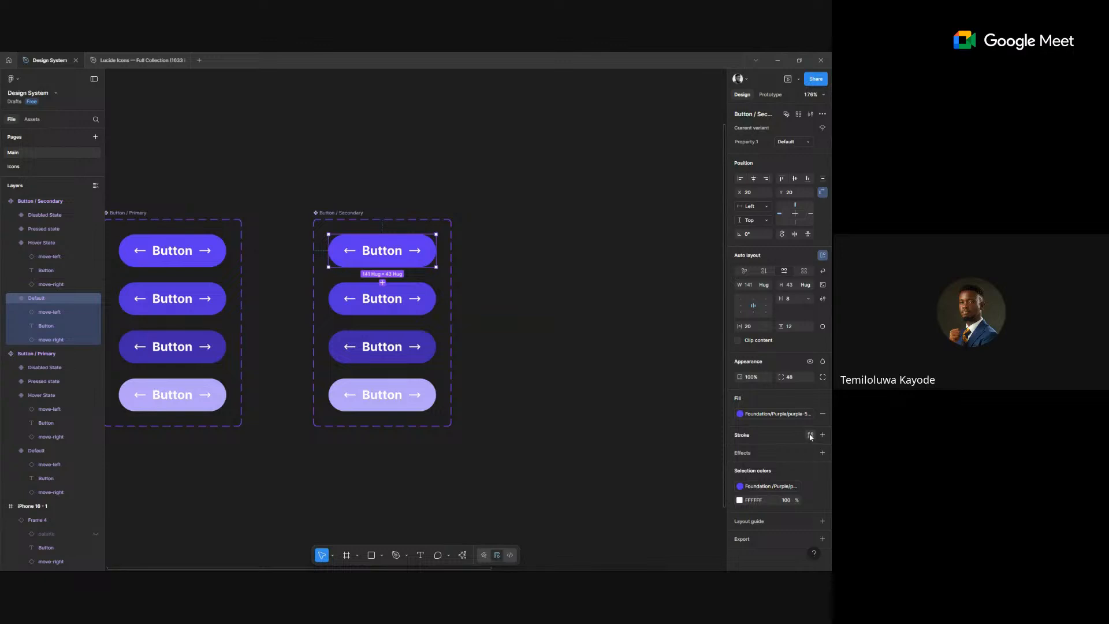
click(810, 437)
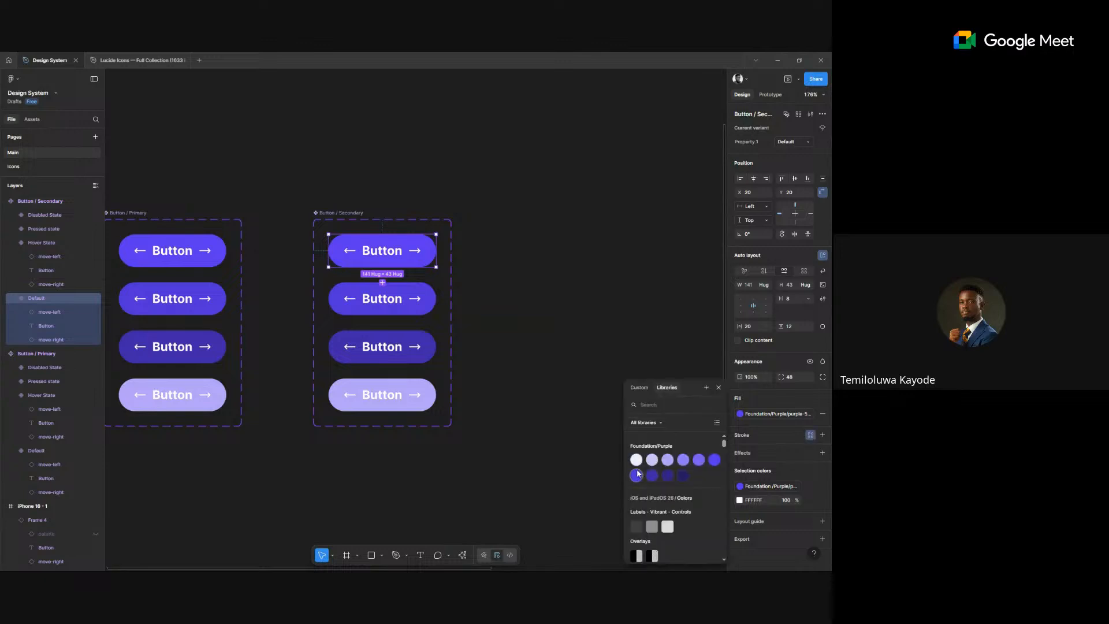
click(823, 414)
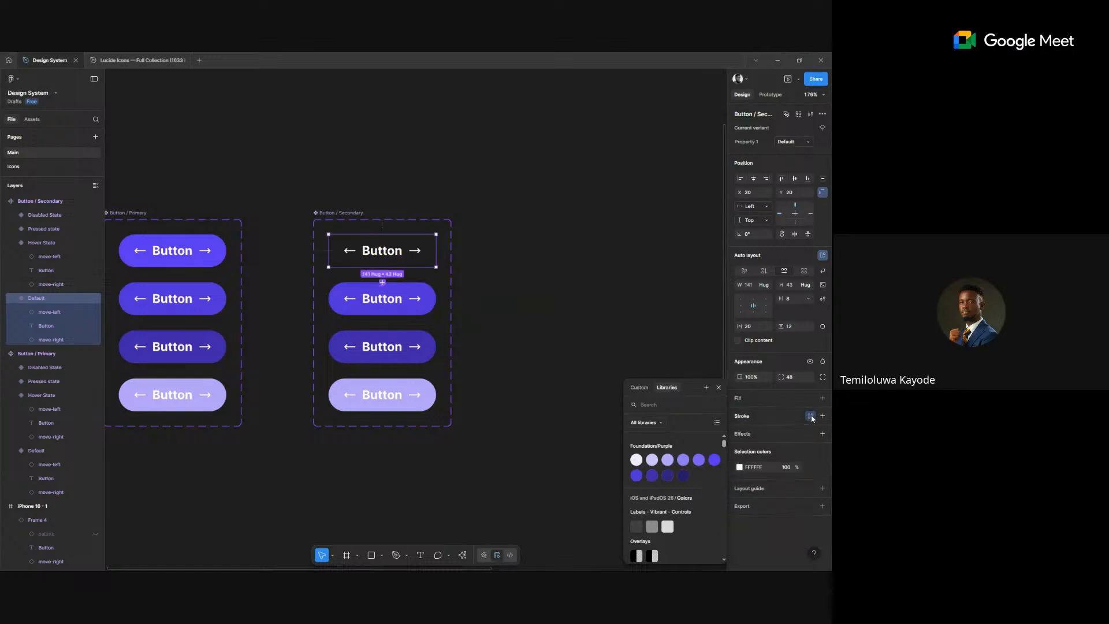
key(ctrl+z)
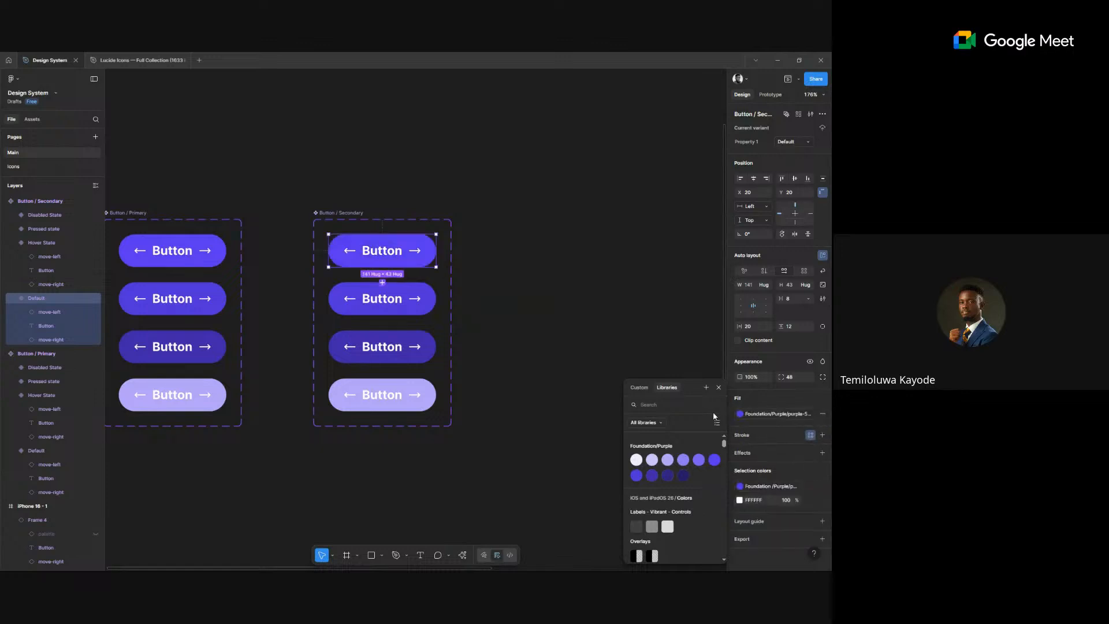
key(ctrl+shift+z)
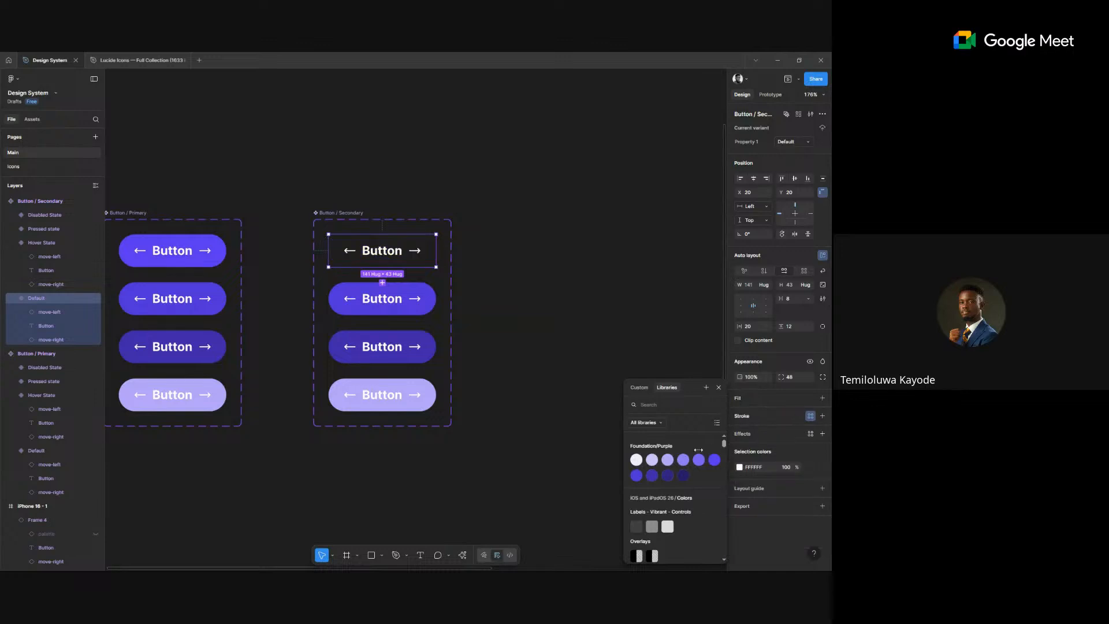
click(715, 460)
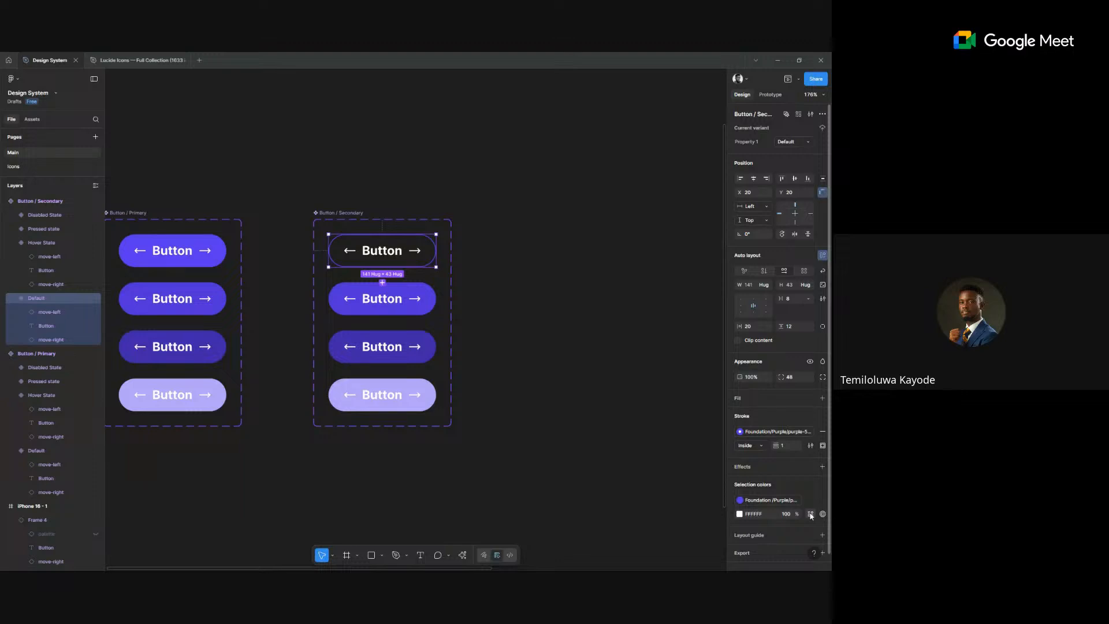
click(811, 516)
click(714, 461)
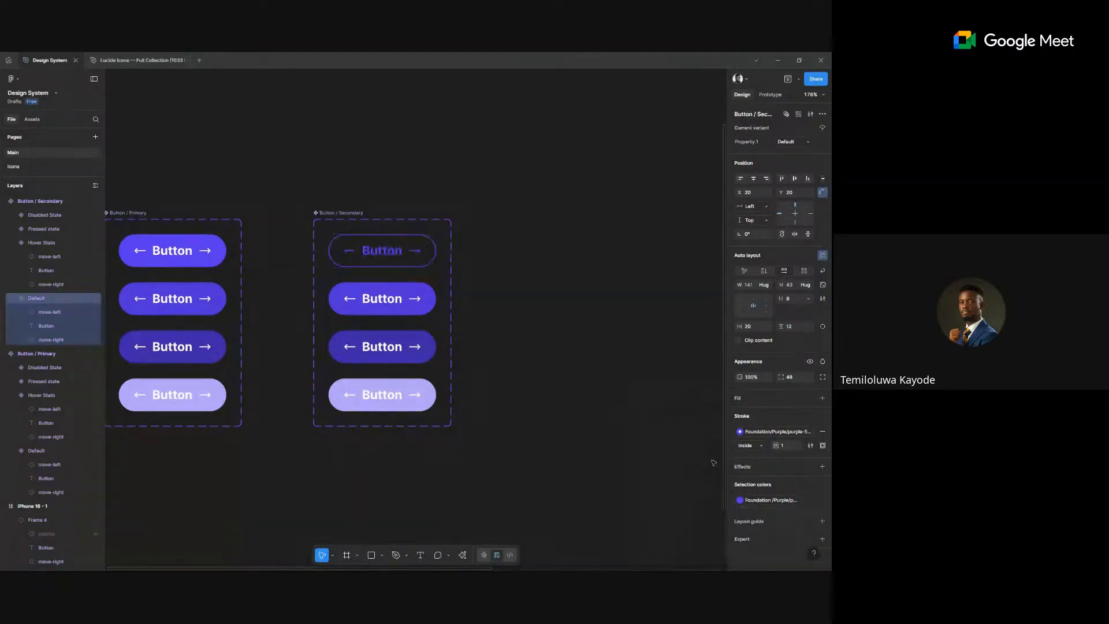
click(559, 290)
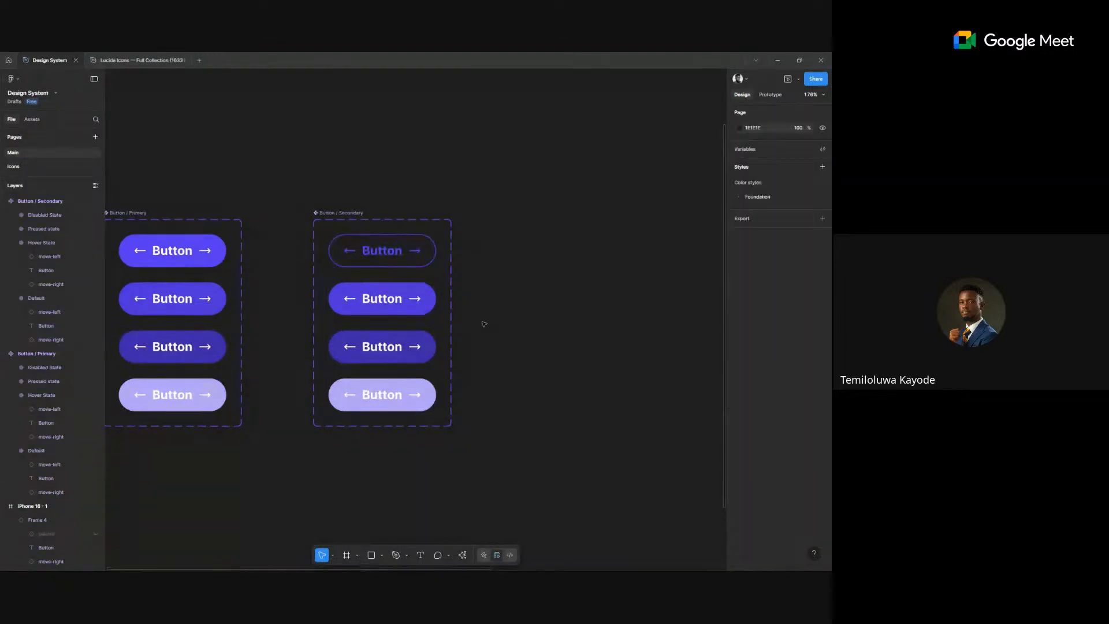
- Turn the Button / Secondary Hover State variant into an unfilled outline, using purple-600 for its stroke, label and icons
scroll(466, 327, up, 5)
scroll(376, 314, left, 2)
scroll(376, 314, up, 1)
click(495, 328)
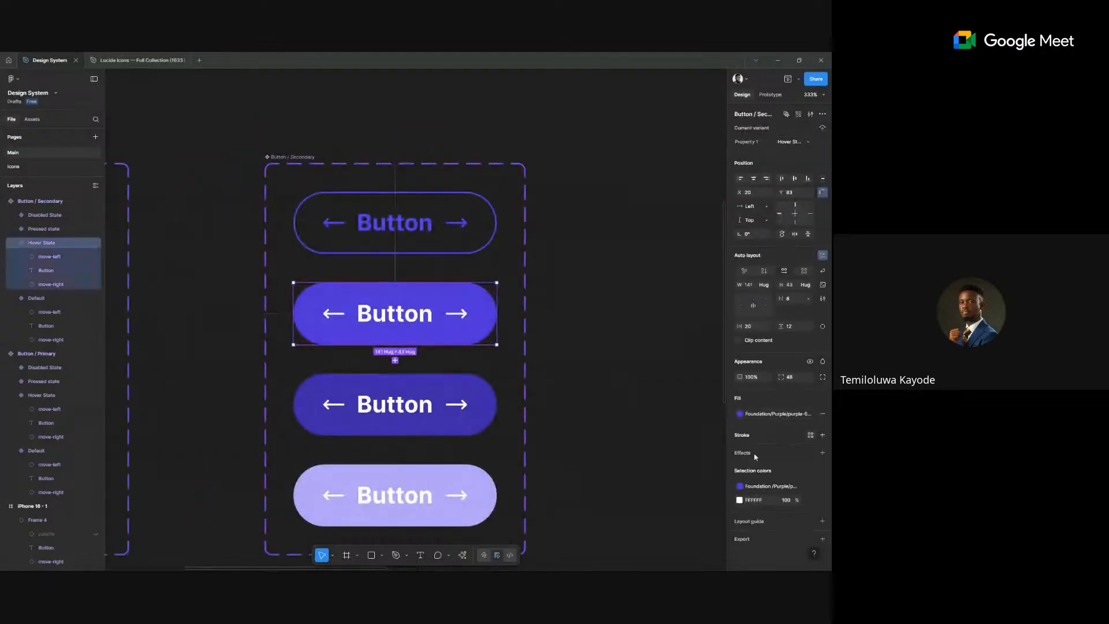
click(811, 434)
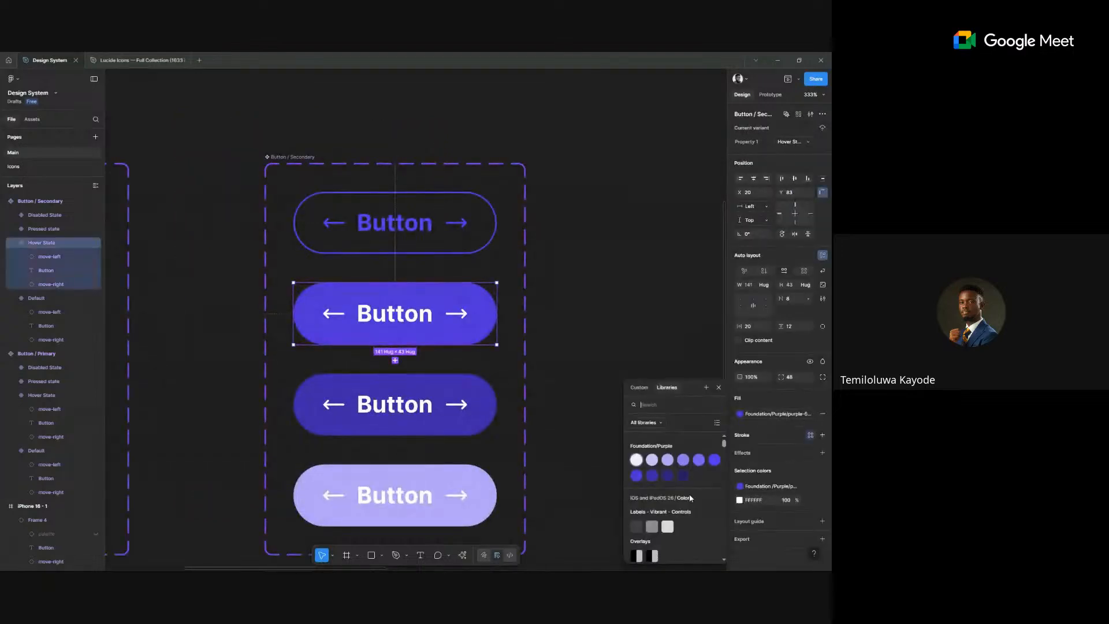
click(637, 475)
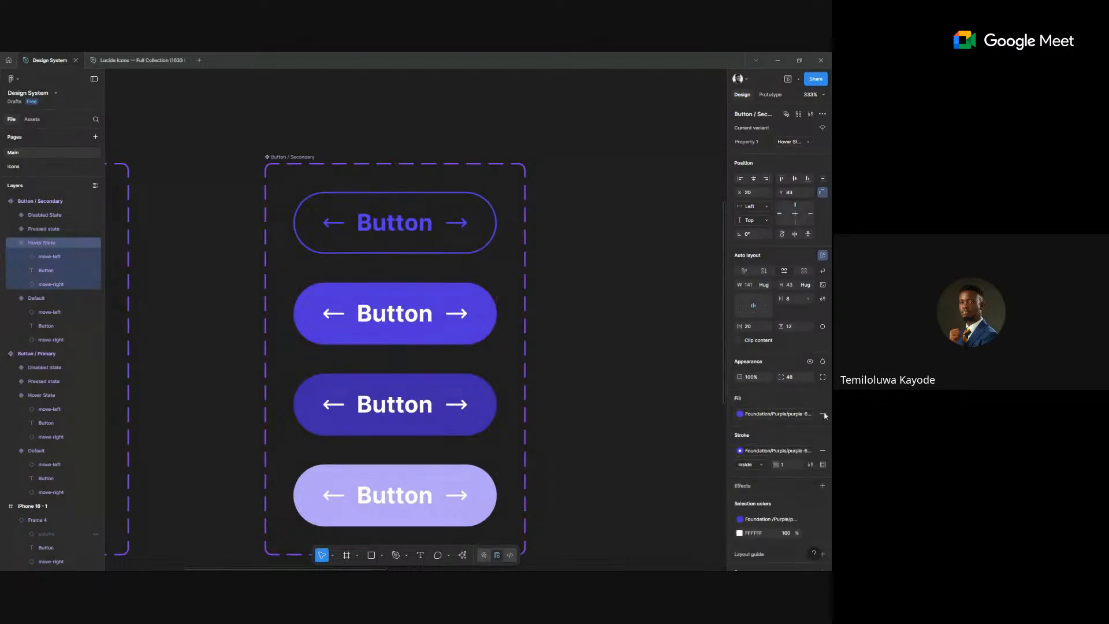
click(823, 413)
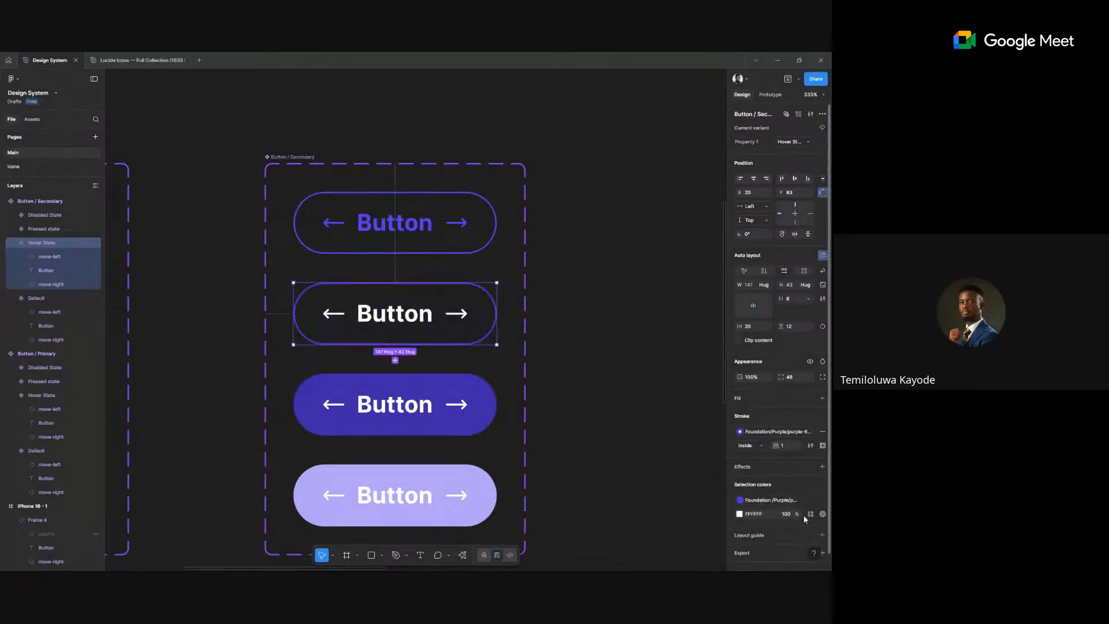
click(812, 514)
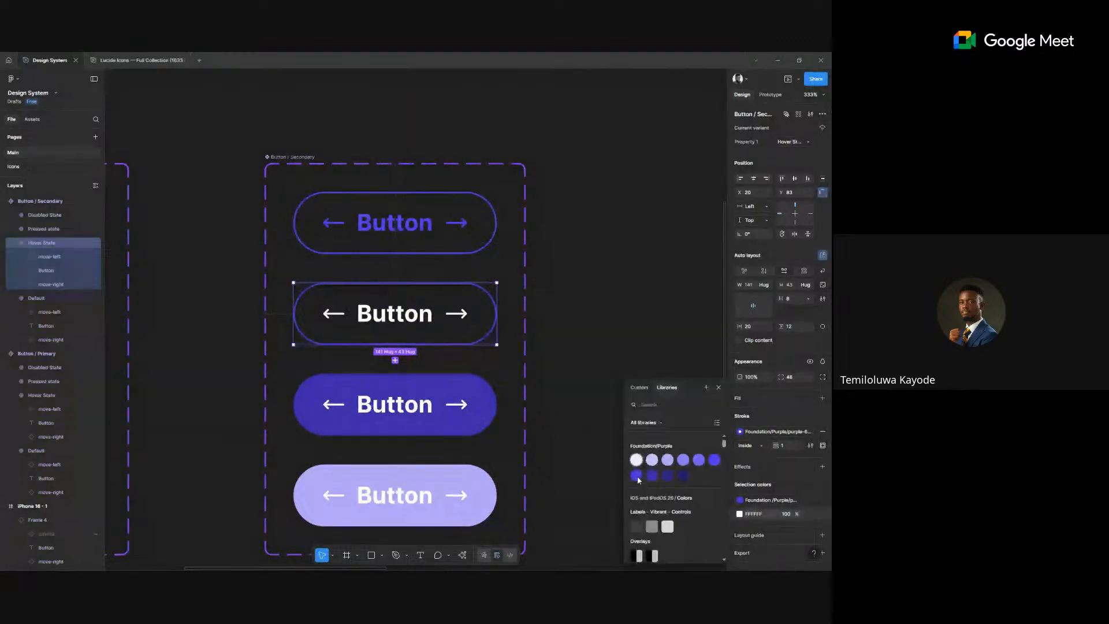
click(637, 477)
- Turn the Button / Secondary Pressed state variant into an unfilled outline, using purple-700 for its stroke, label and icons
click(471, 413)
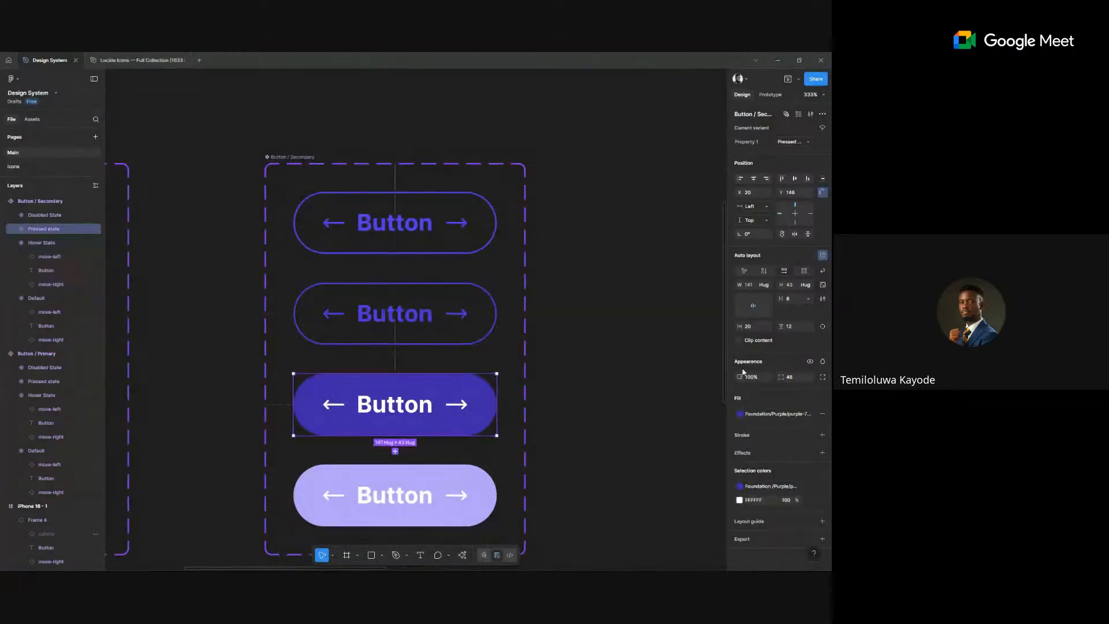
click(811, 435)
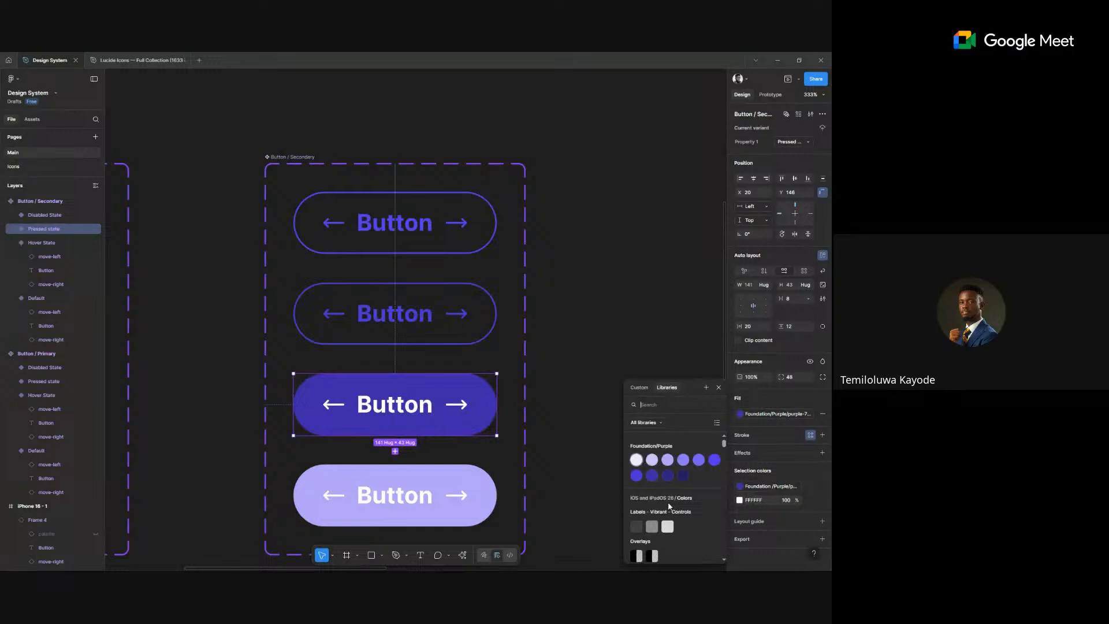
click(651, 475)
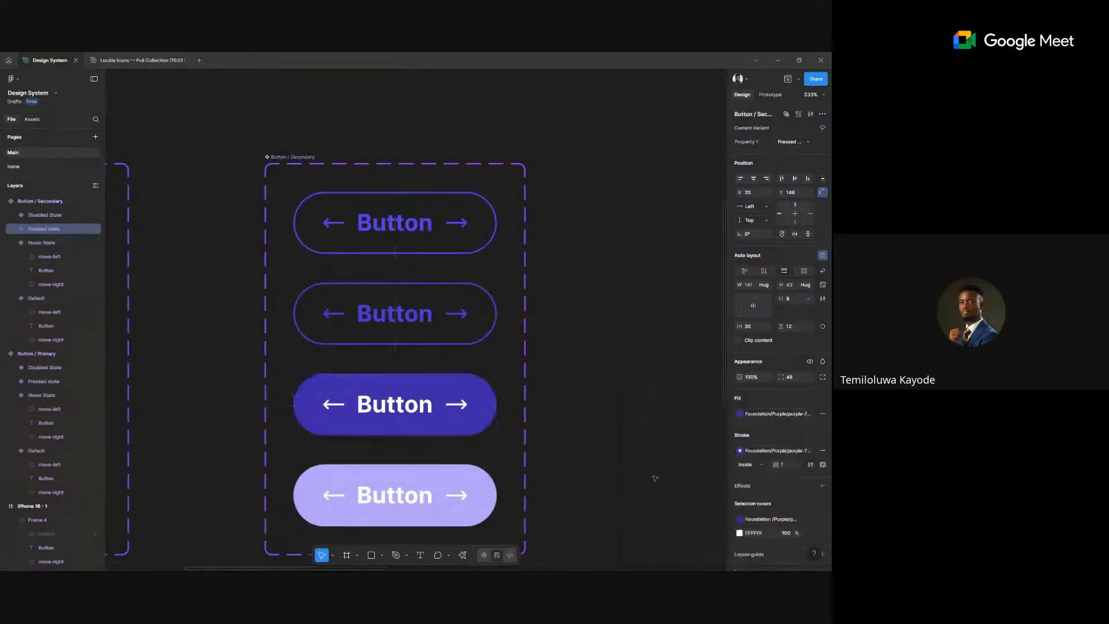
click(822, 414)
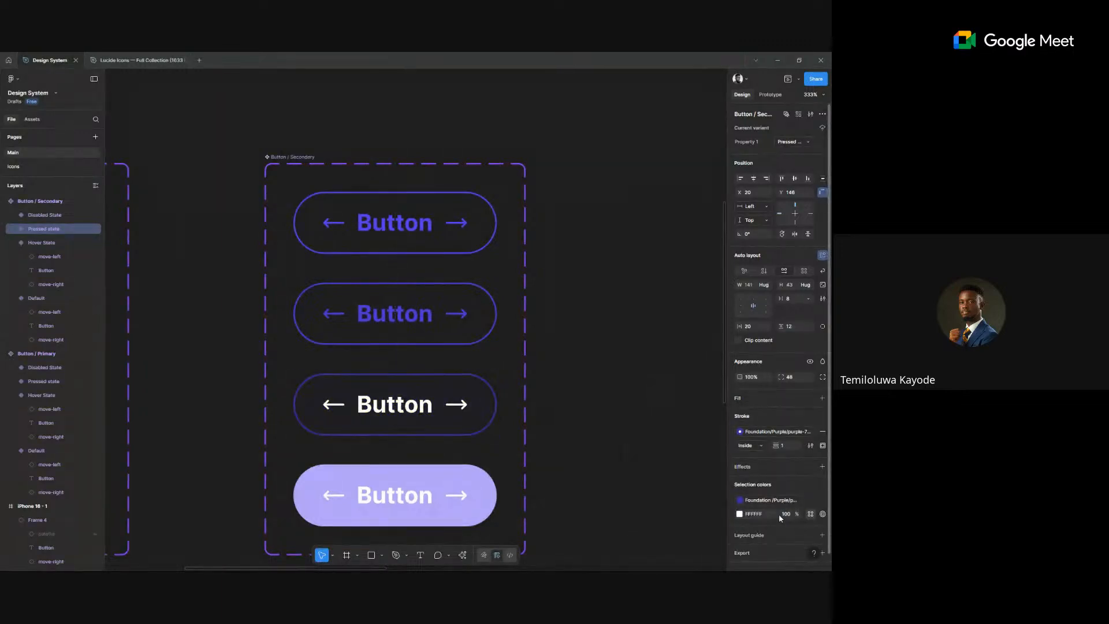
click(811, 514)
click(652, 475)
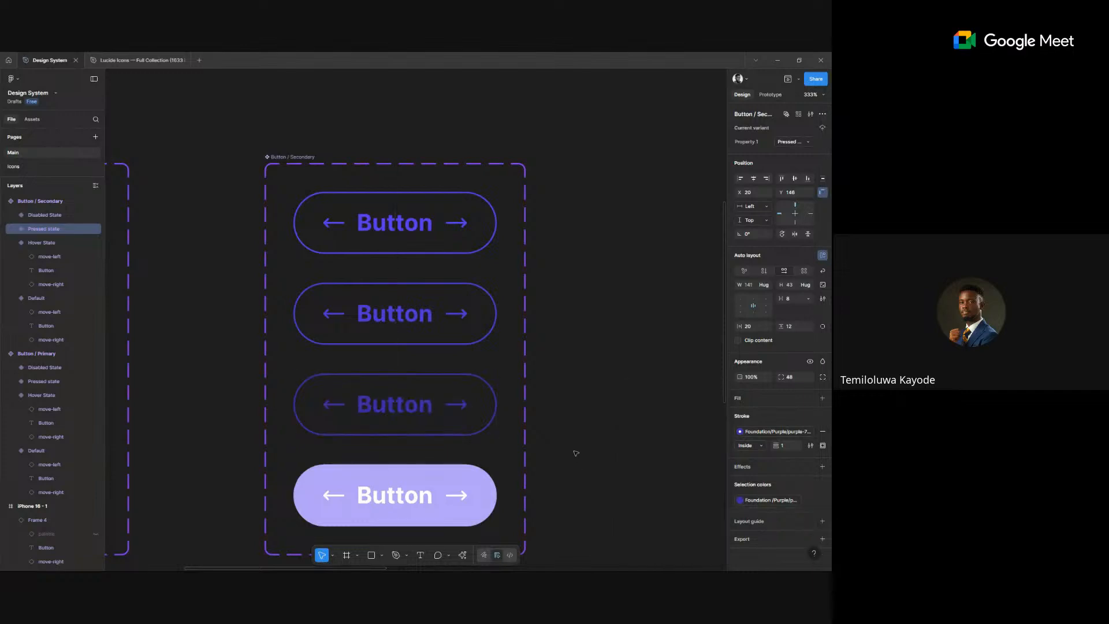
- Turn the Button / Secondary Disabled State variant into an unfilled outline, using purple-200 for its stroke, label and icons
scroll(576, 453, down, 3)
click(438, 330)
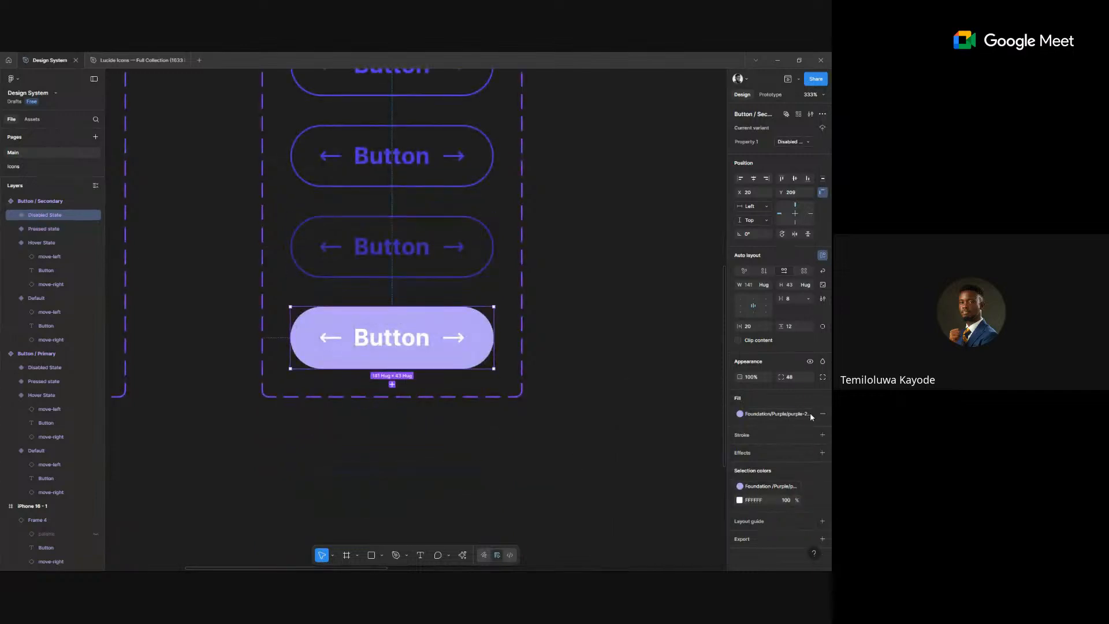
click(810, 435)
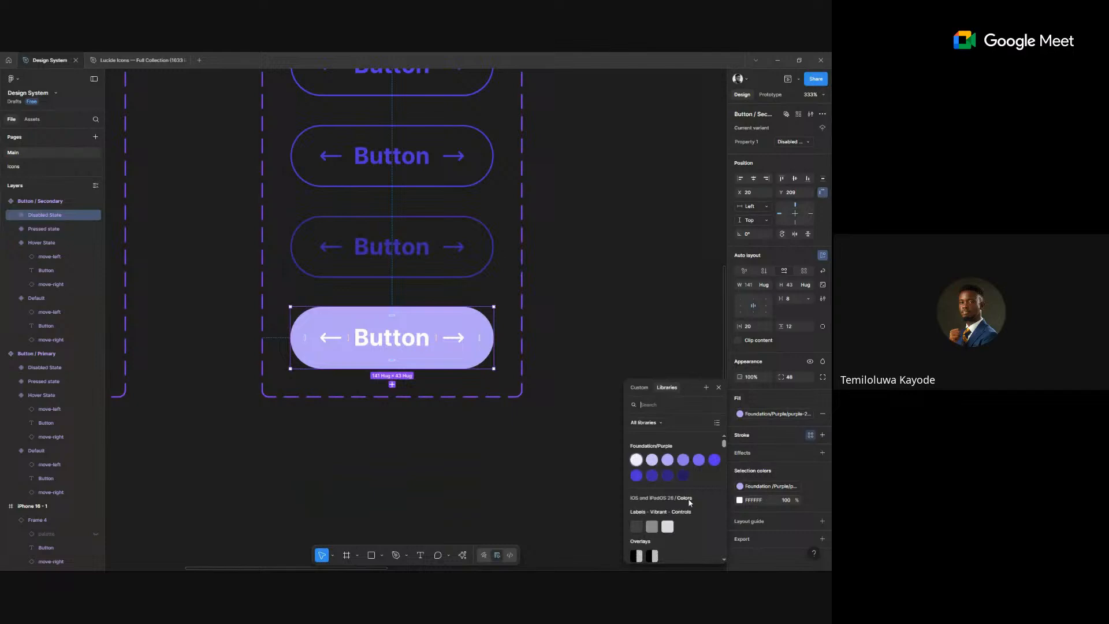
click(668, 462)
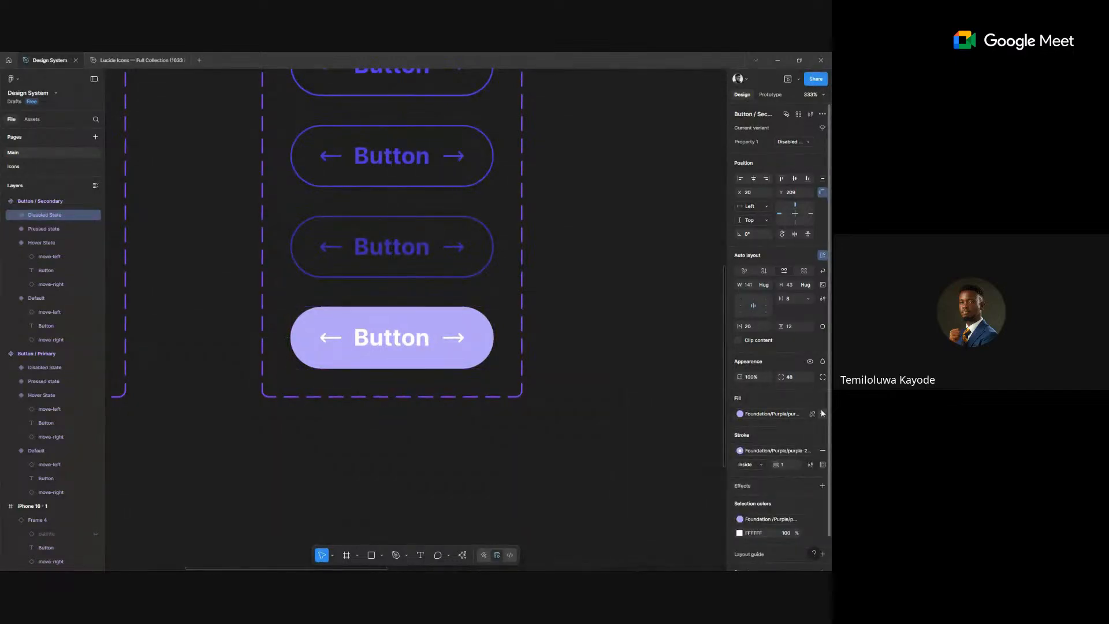
click(823, 414)
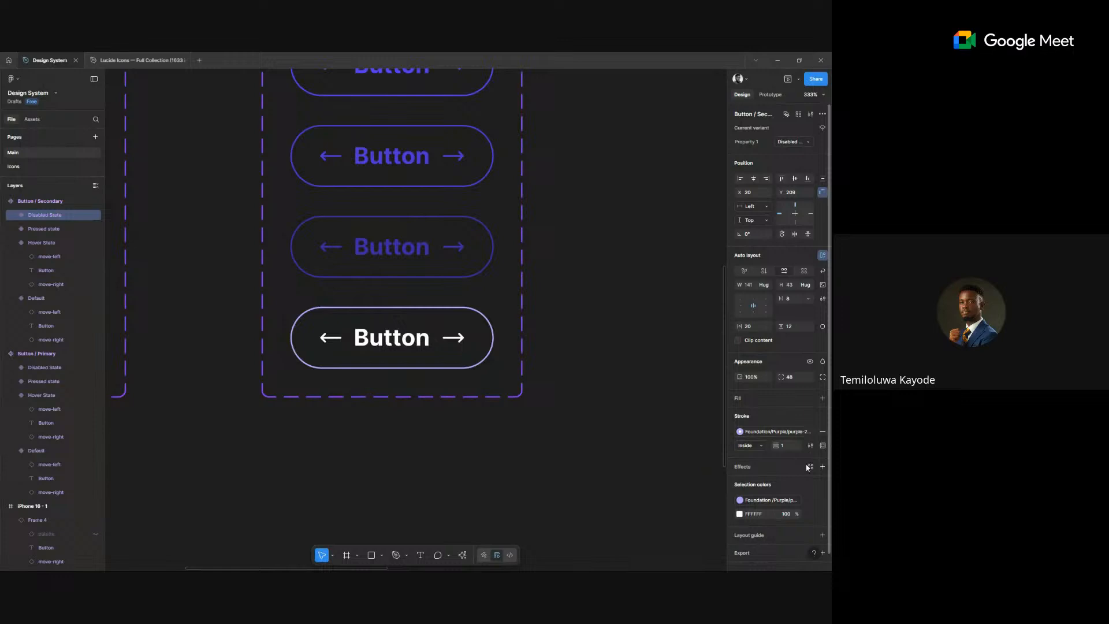
click(811, 514)
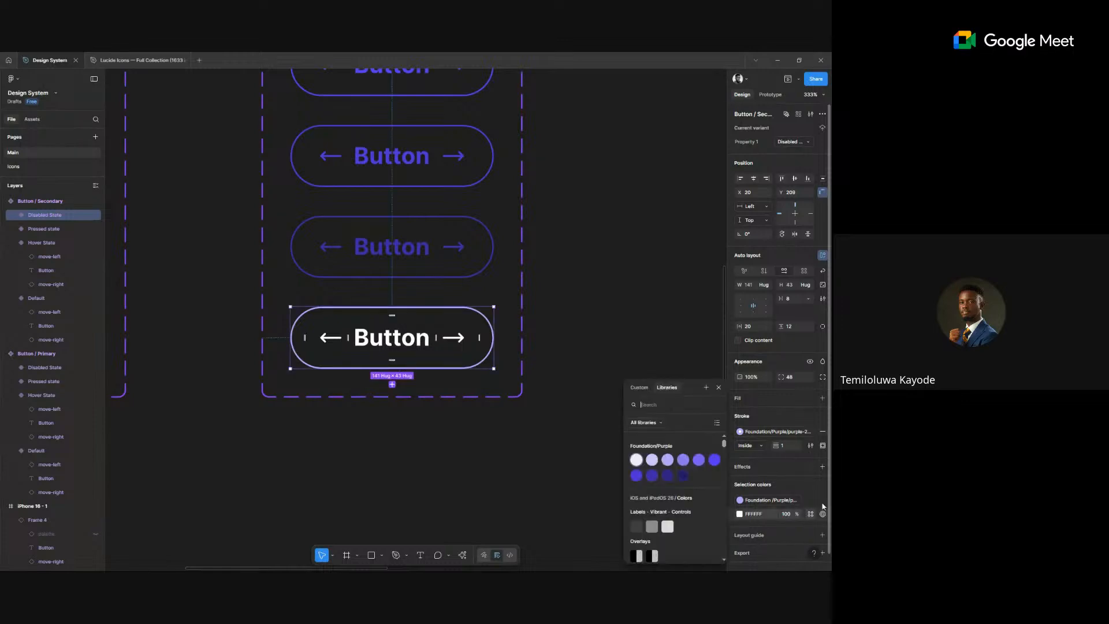
click(668, 461)
click(611, 259)
- Open the swap choices from the Button group for the button instance beside Log In in the iPhone frame
scroll(611, 258, down, 5)
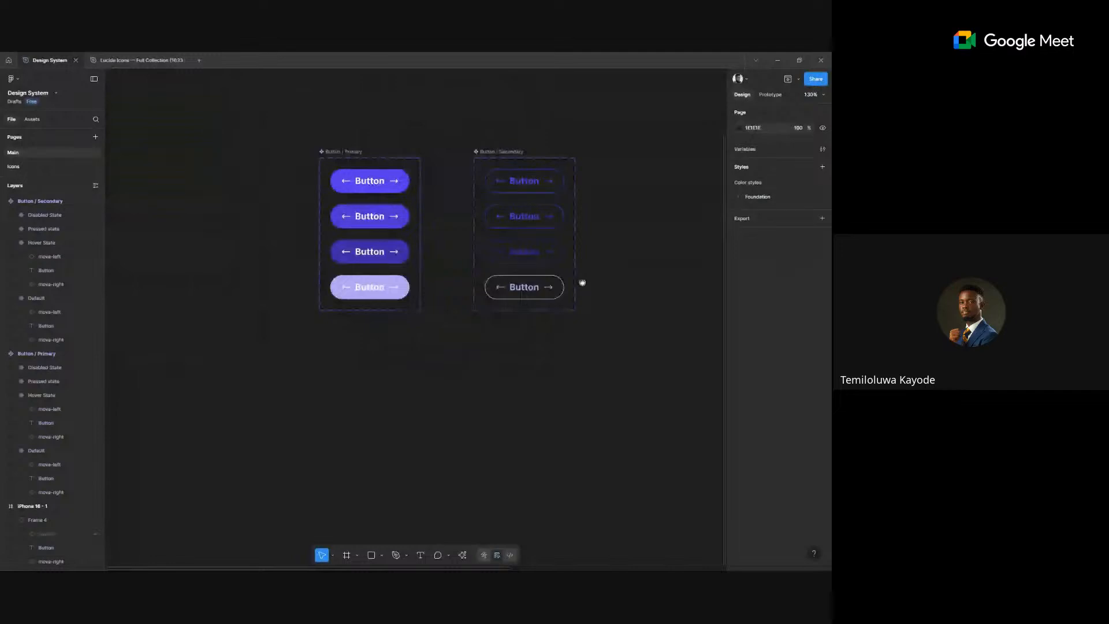
scroll(583, 283, up, 2)
scroll(520, 294, right, 3)
scroll(463, 226, right, 3)
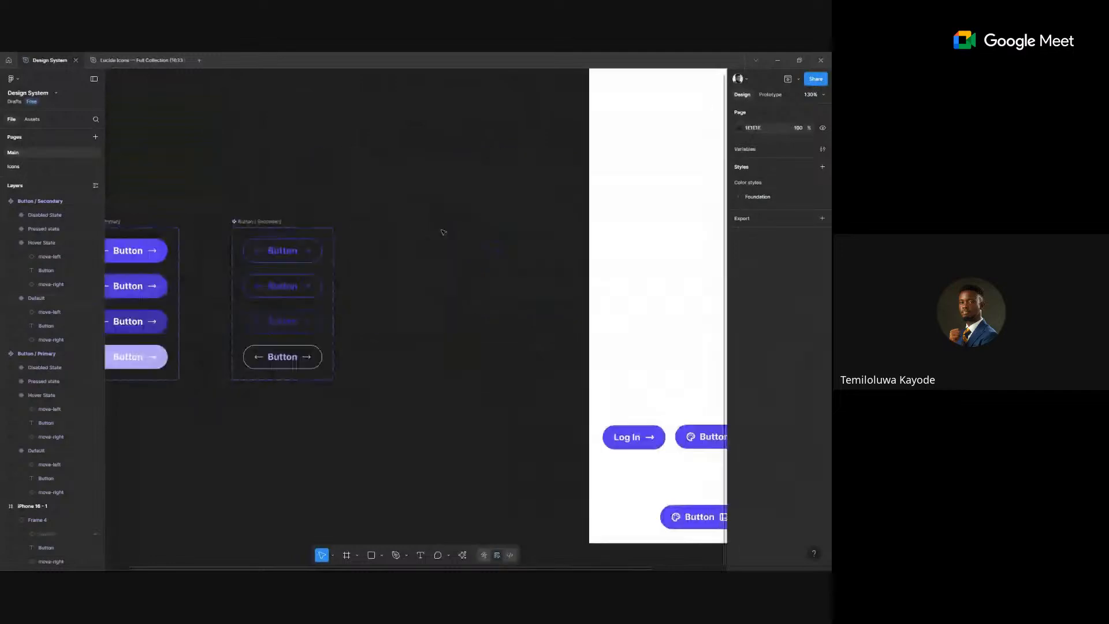
scroll(443, 232, right, 3)
scroll(443, 232, down, 2)
click(613, 385)
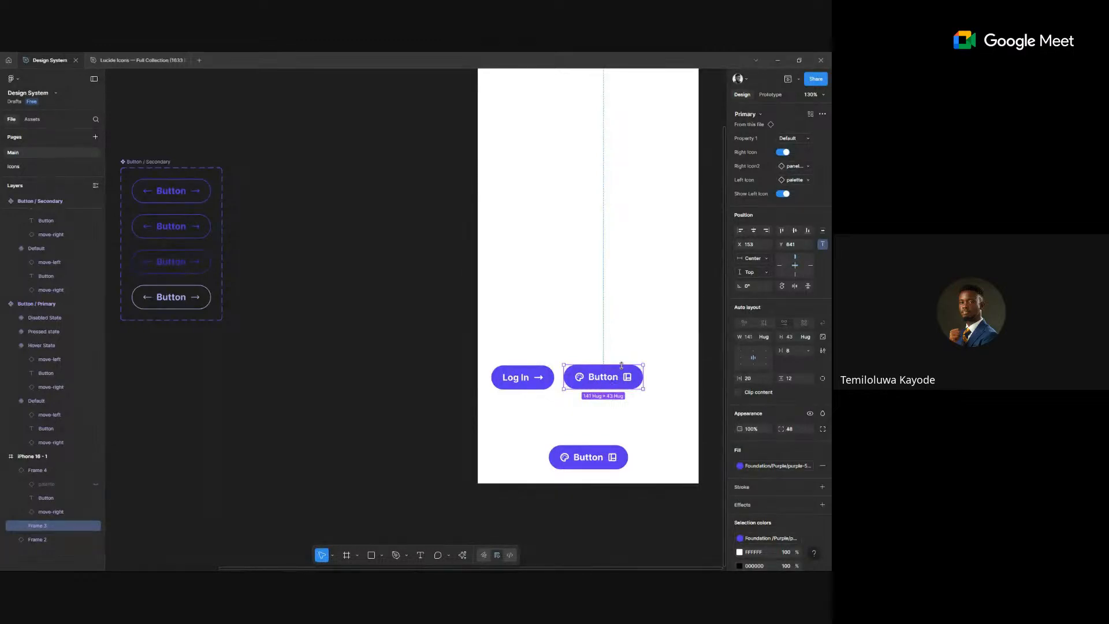
click(791, 138)
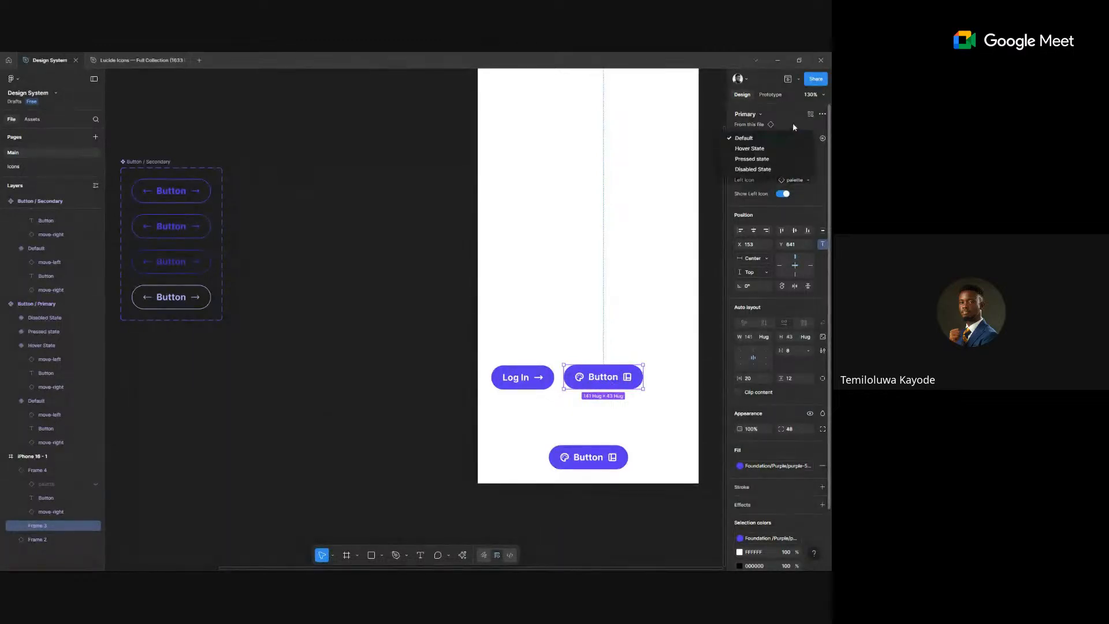
click(793, 123)
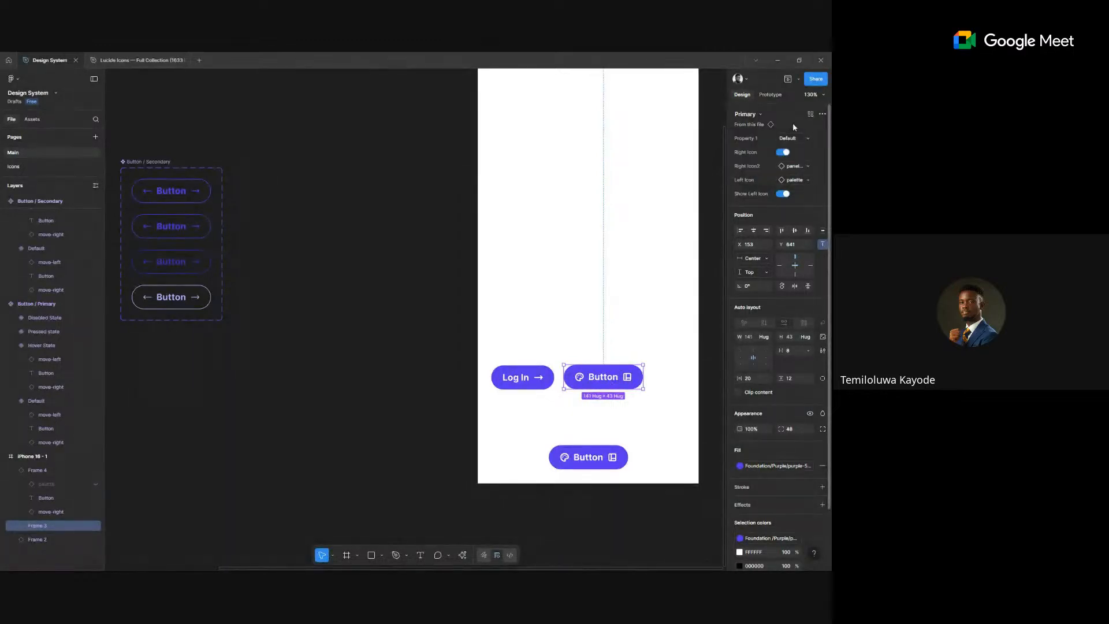
click(753, 115)
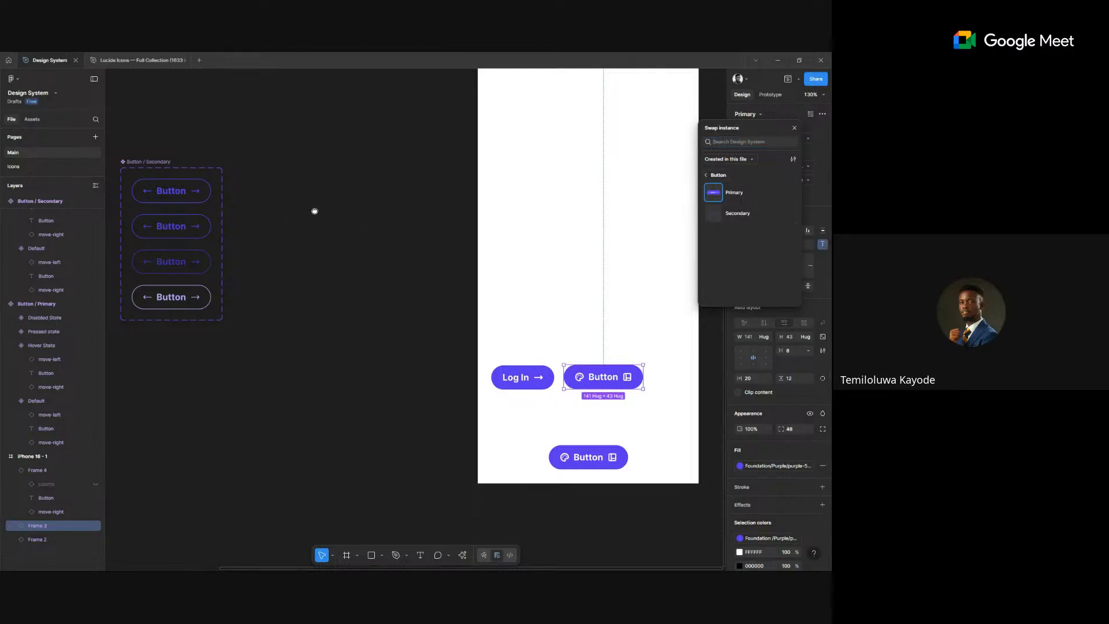
- Examine the names of the Button / Primary and Button / Secondary component sets against the instance swap choices
drag(314, 211, 549, 229)
scroll(175, 179, up, 1)
scroll(175, 180, up, 5)
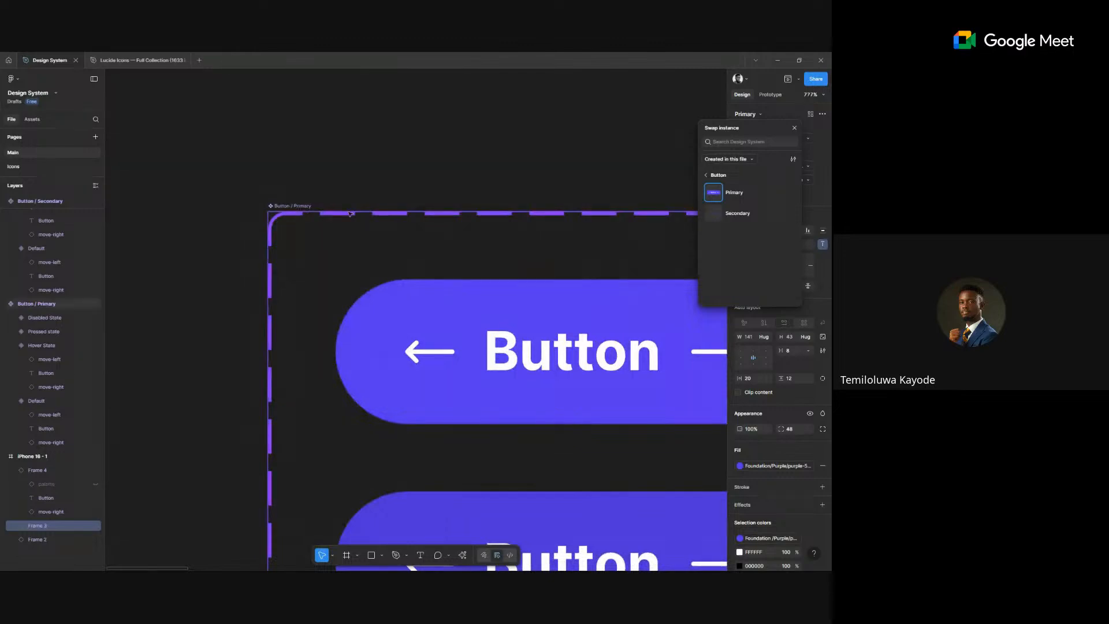
scroll(350, 214, right, 10)
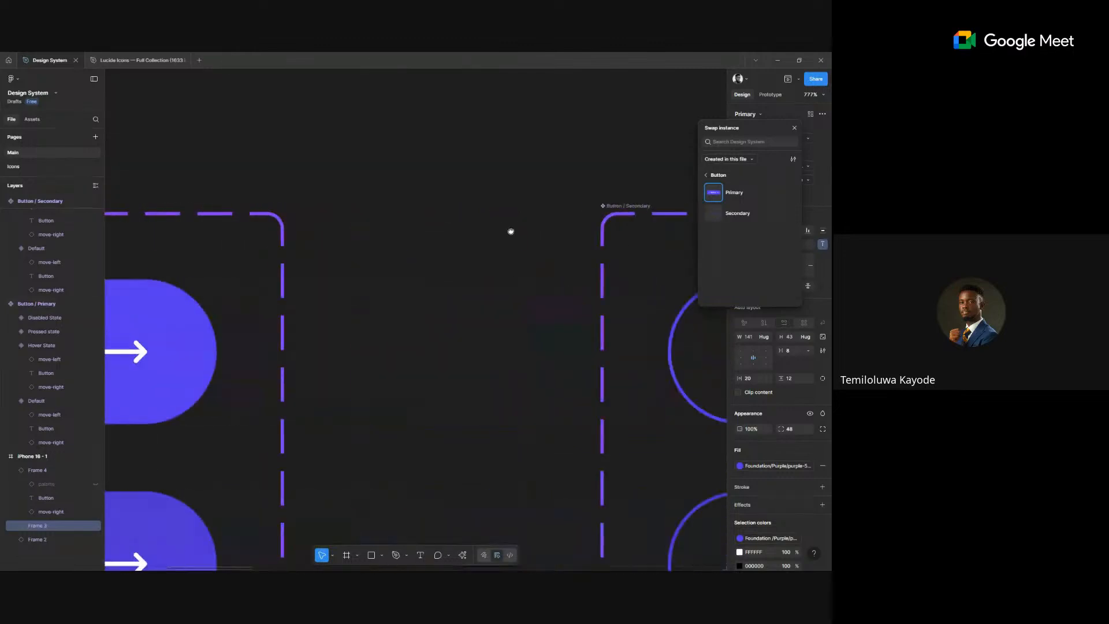
scroll(510, 231, right, 5)
scroll(464, 184, up, 2)
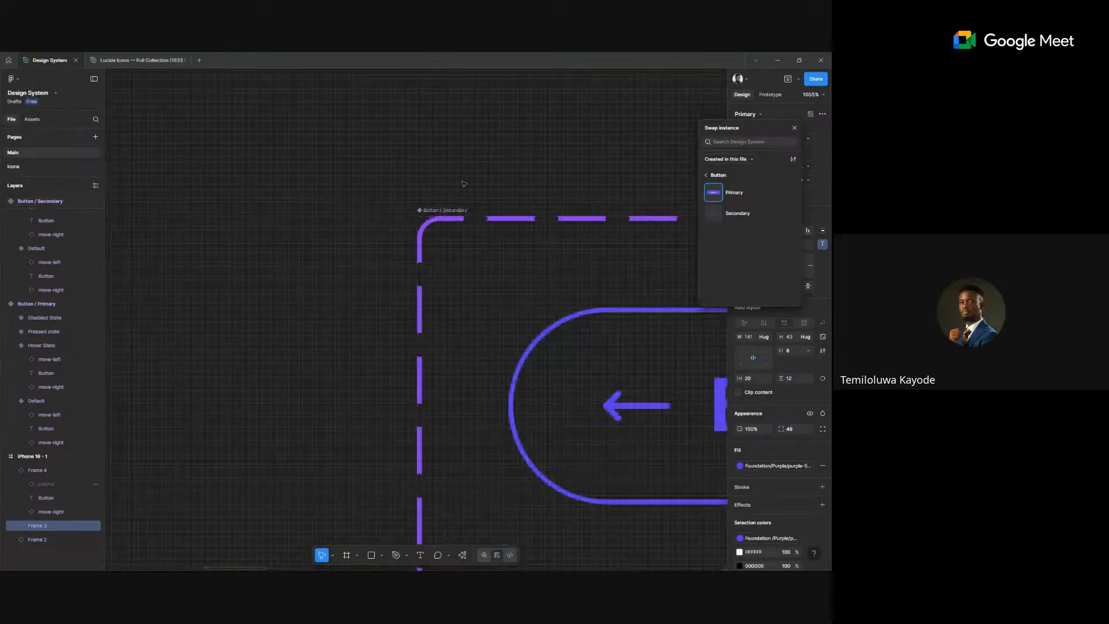
- Swap the button instance beside Log In on the iPhone 16 - 1 frame to the Secondary button component
scroll(464, 184, down, 2)
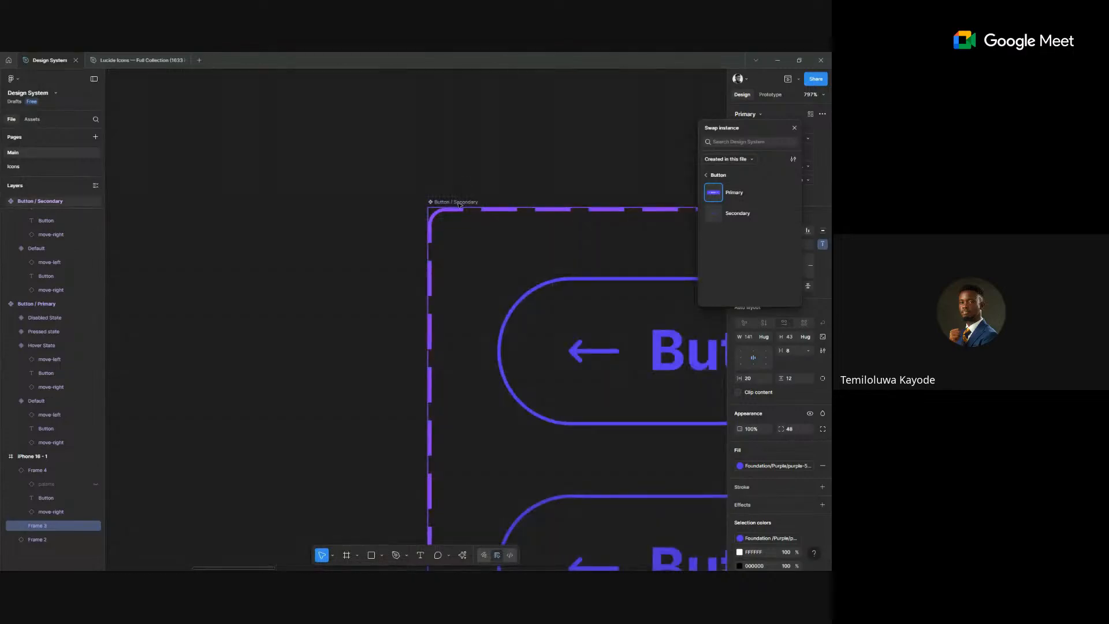
scroll(460, 204, down, 2)
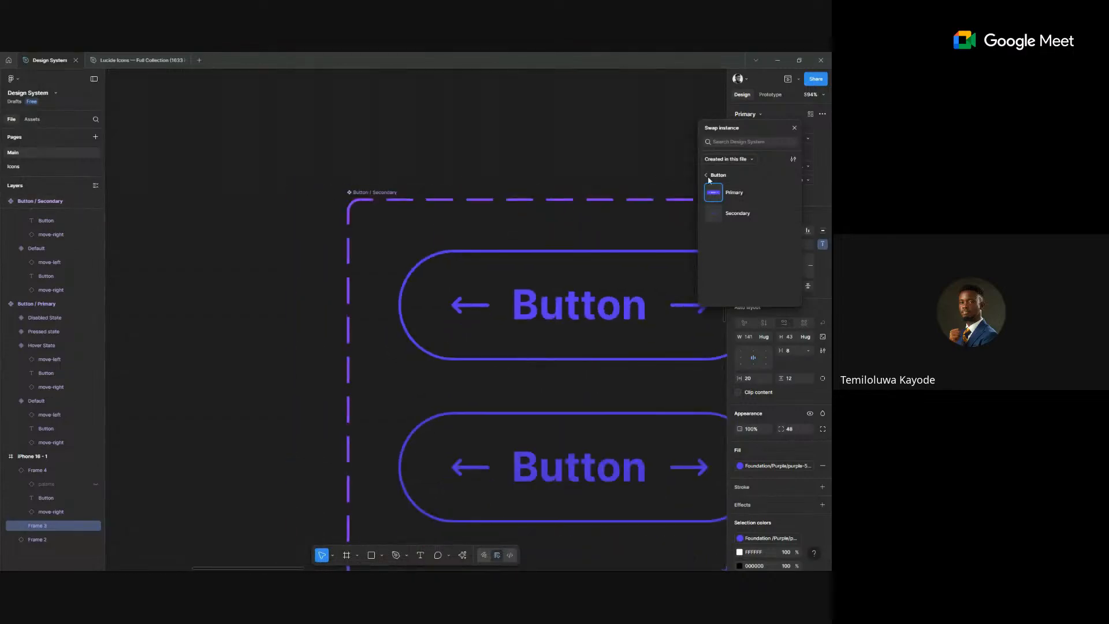
scroll(371, 236, down, 8)
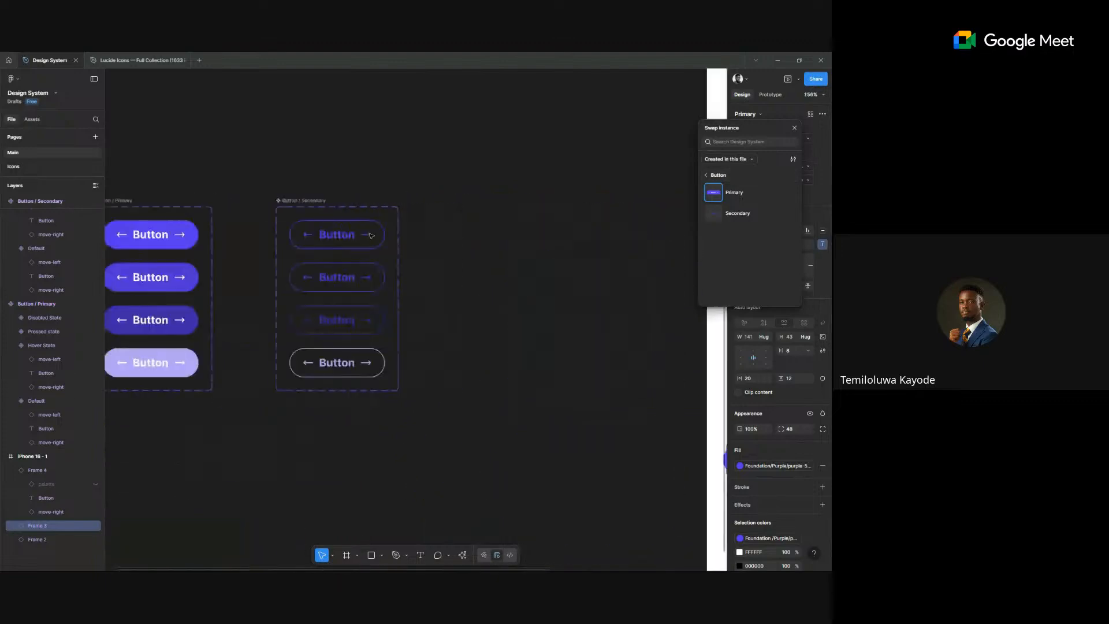
click(615, 281)
scroll(590, 297, right, 4)
drag(562, 307, 454, 185)
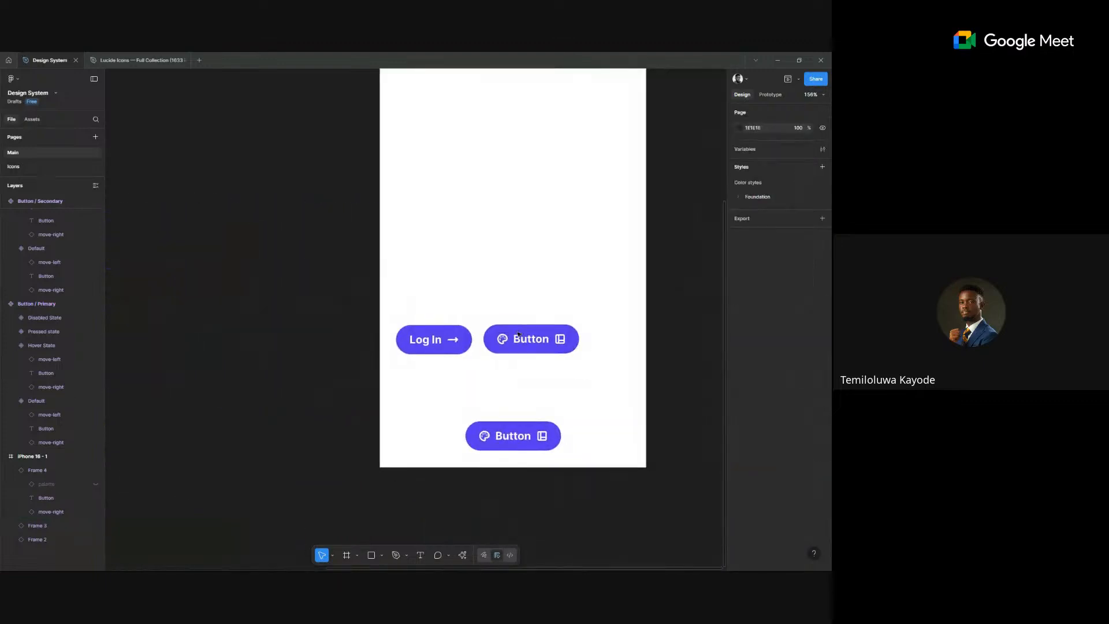
click(527, 345)
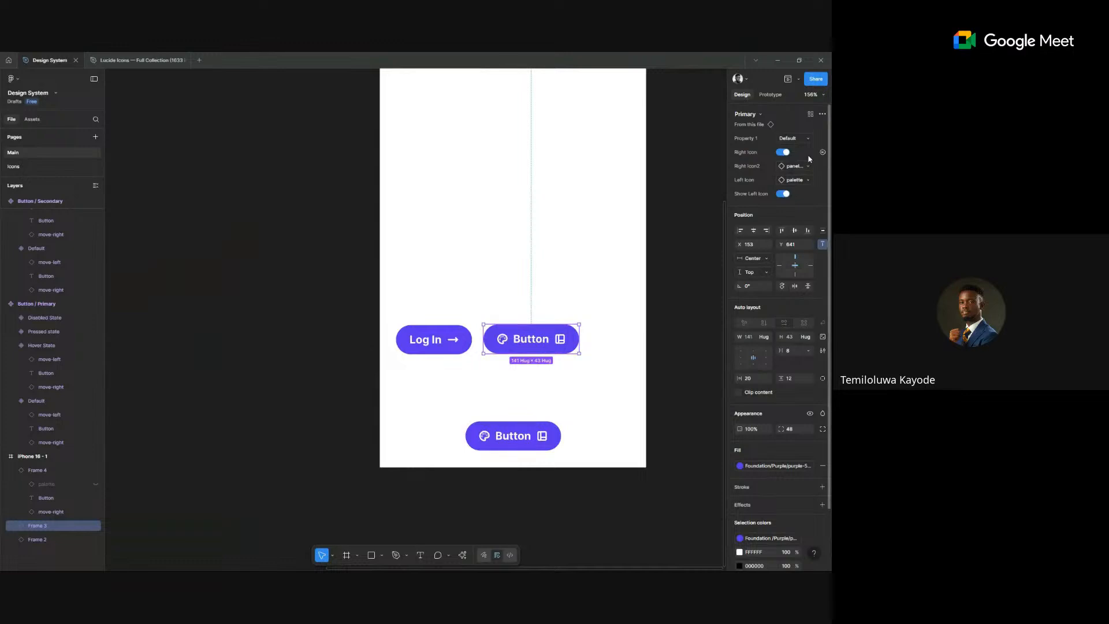
click(746, 115)
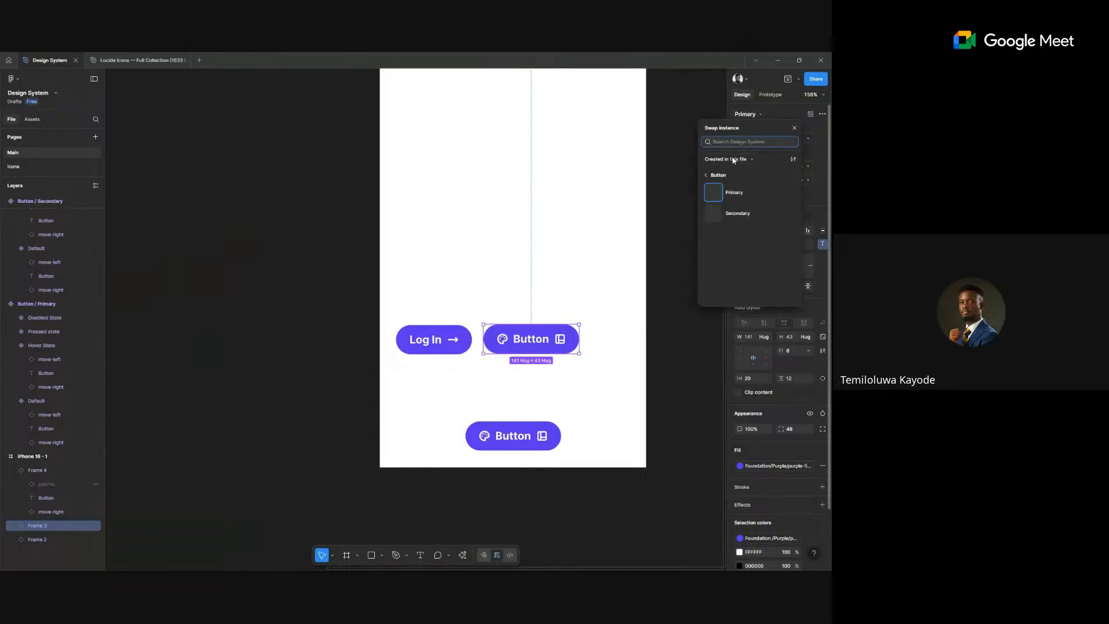
click(742, 213)
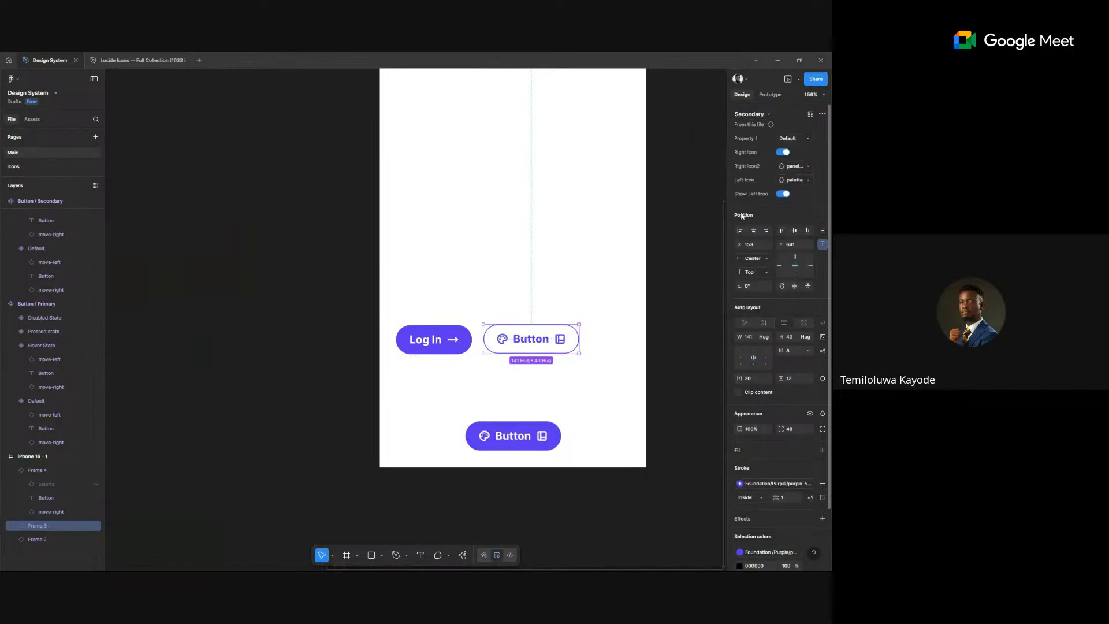
click(684, 355)
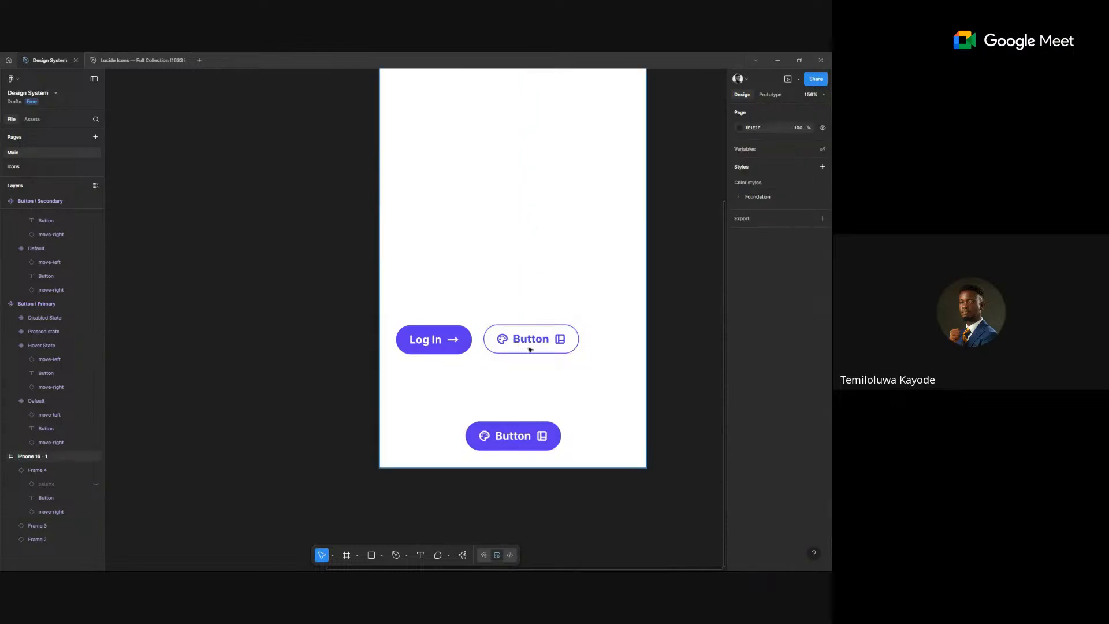
- Hide the left icon of the secondary button beside Log In
scroll(530, 349, up, 3)
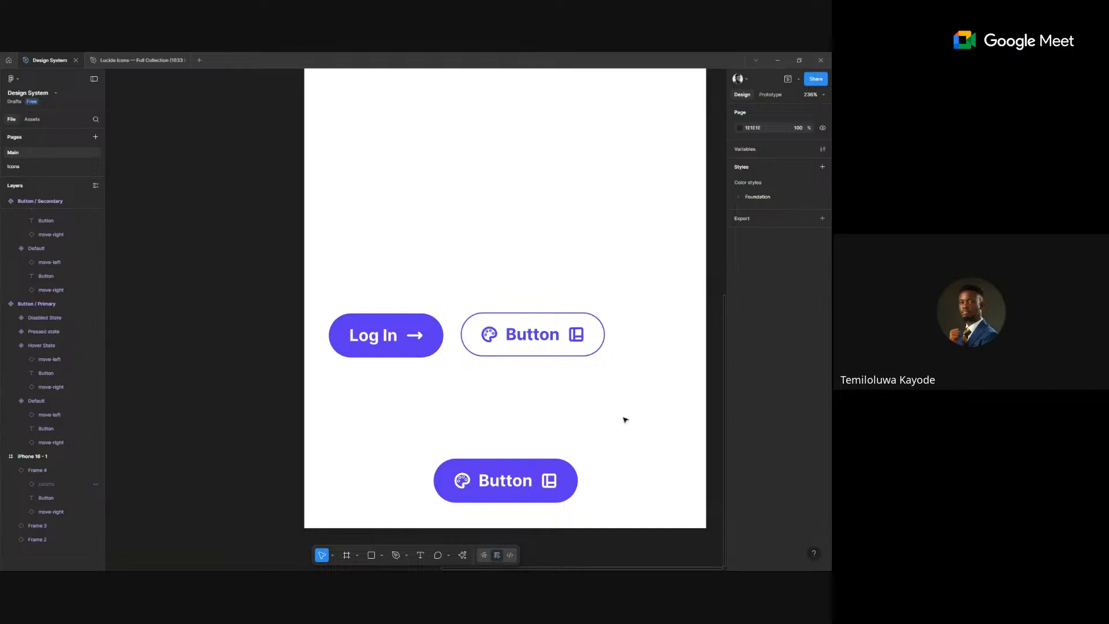
scroll(626, 421, down, 3)
scroll(626, 420, down, 3)
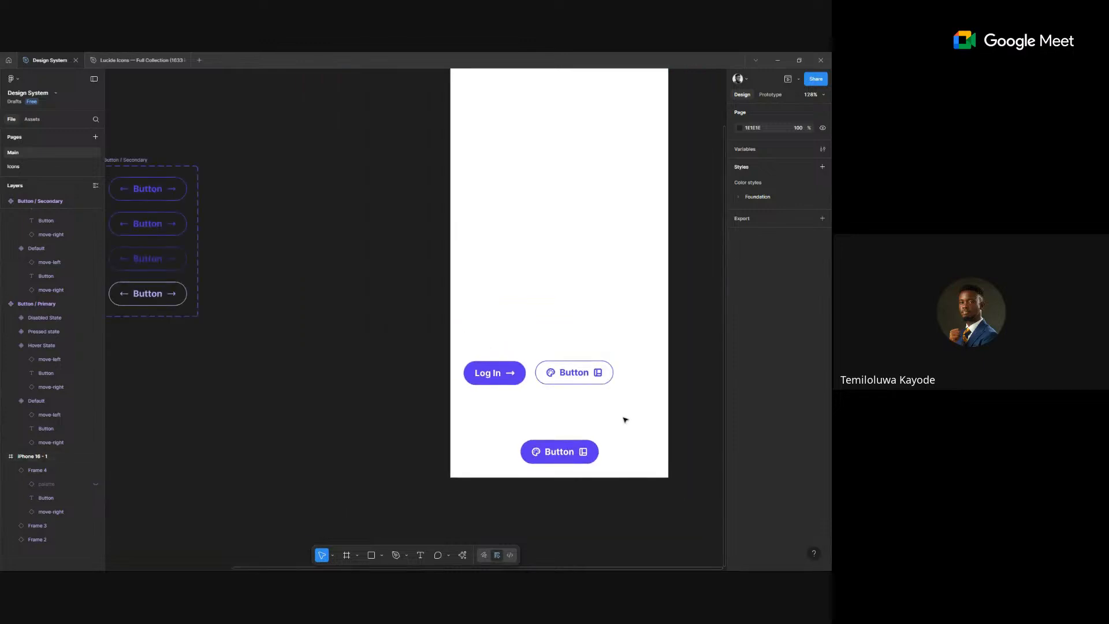
scroll(625, 420, down, 1)
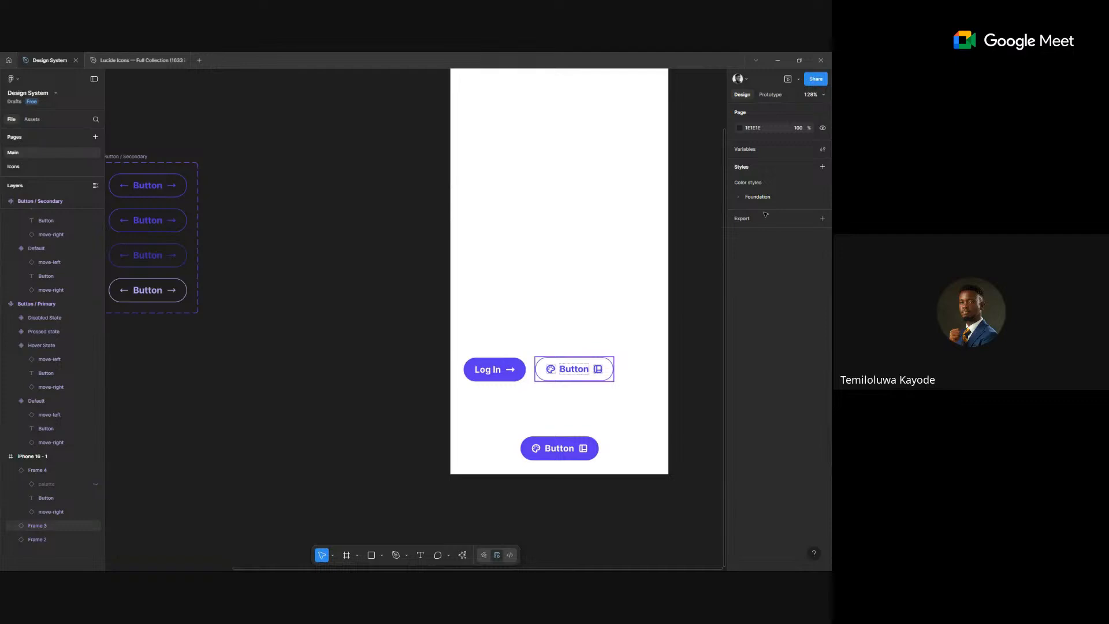
click(578, 370)
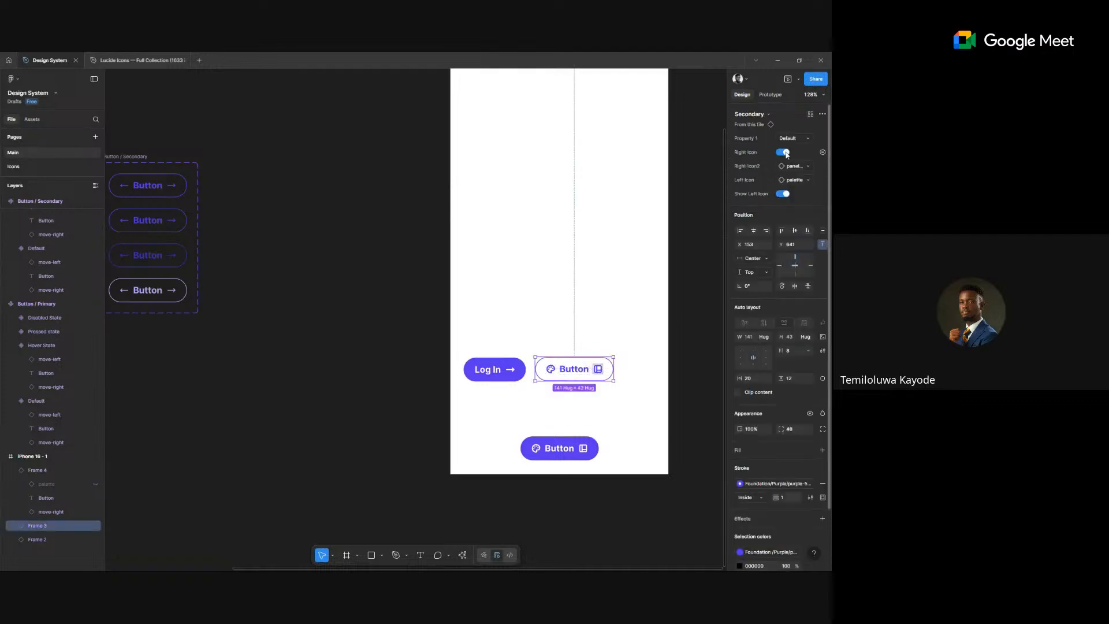
click(784, 193)
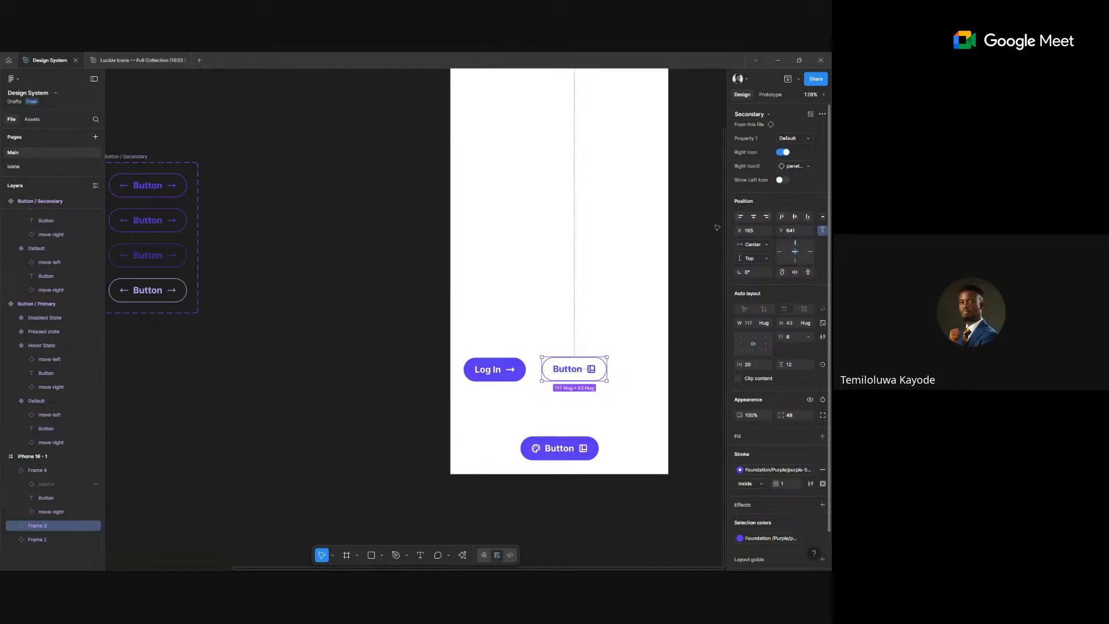
- Change the secondary button's label to "Sign Up"
double_click(567, 370)
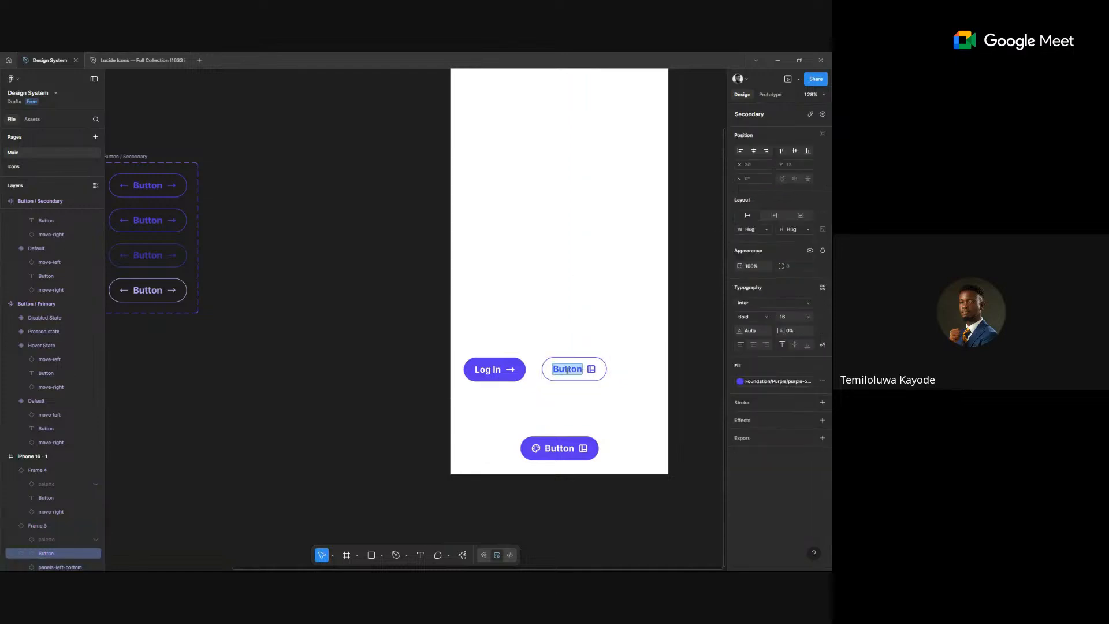
text(S)
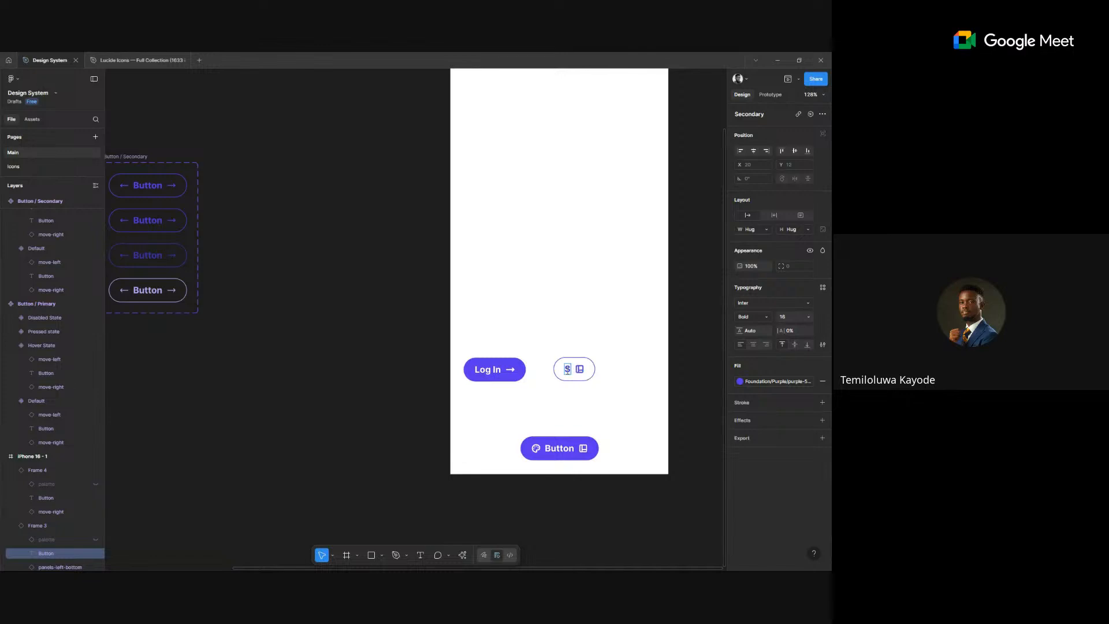
key(BackSpace)
text(Sign)
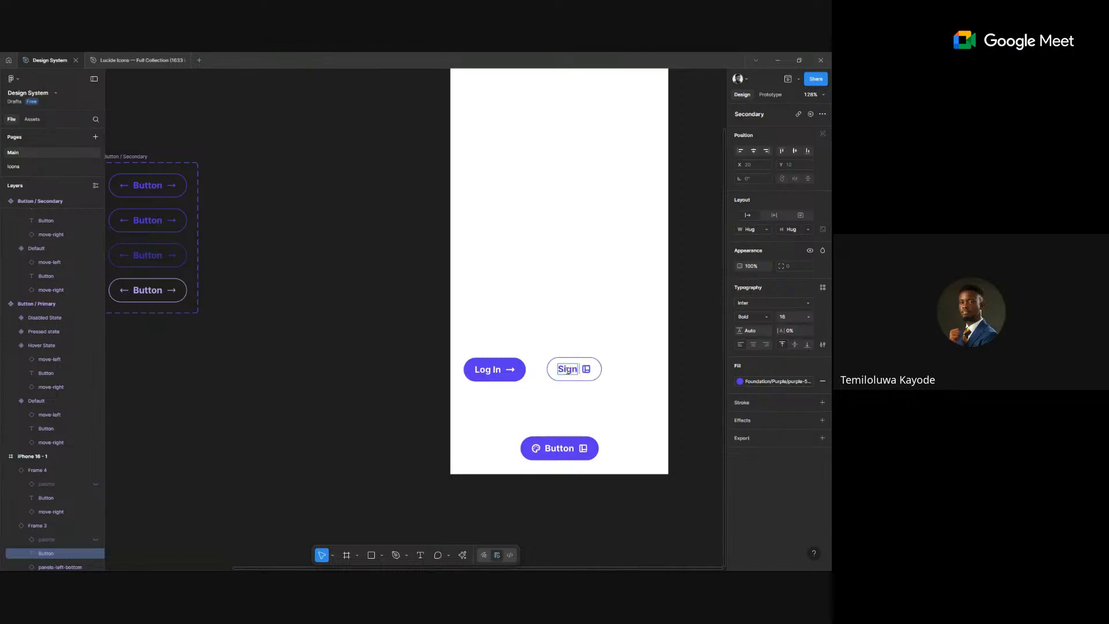
text( Up)
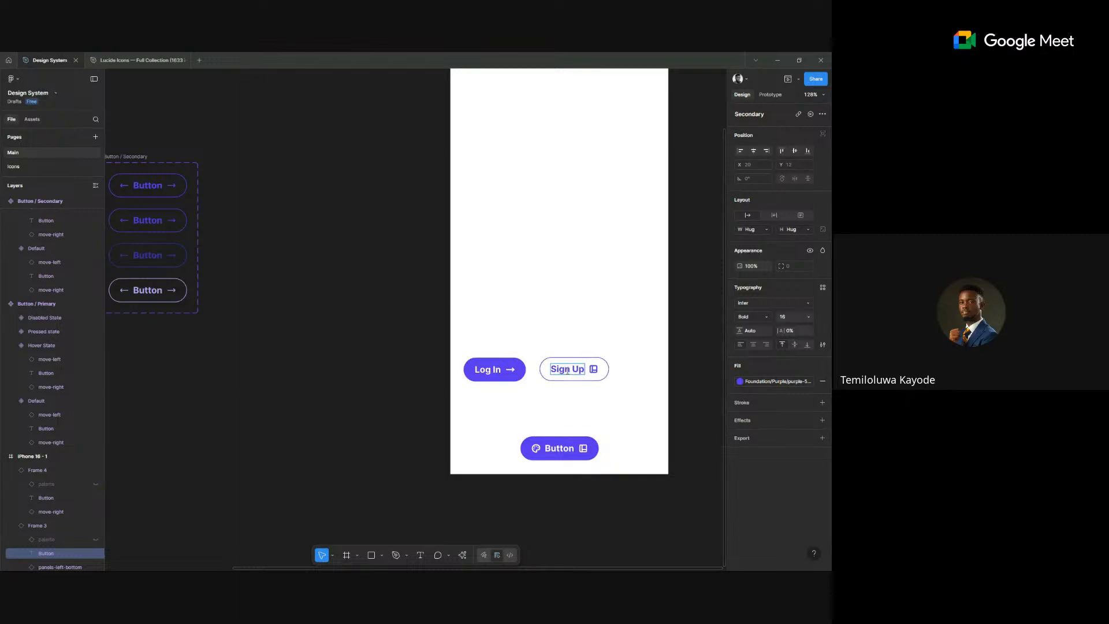
click(382, 297)
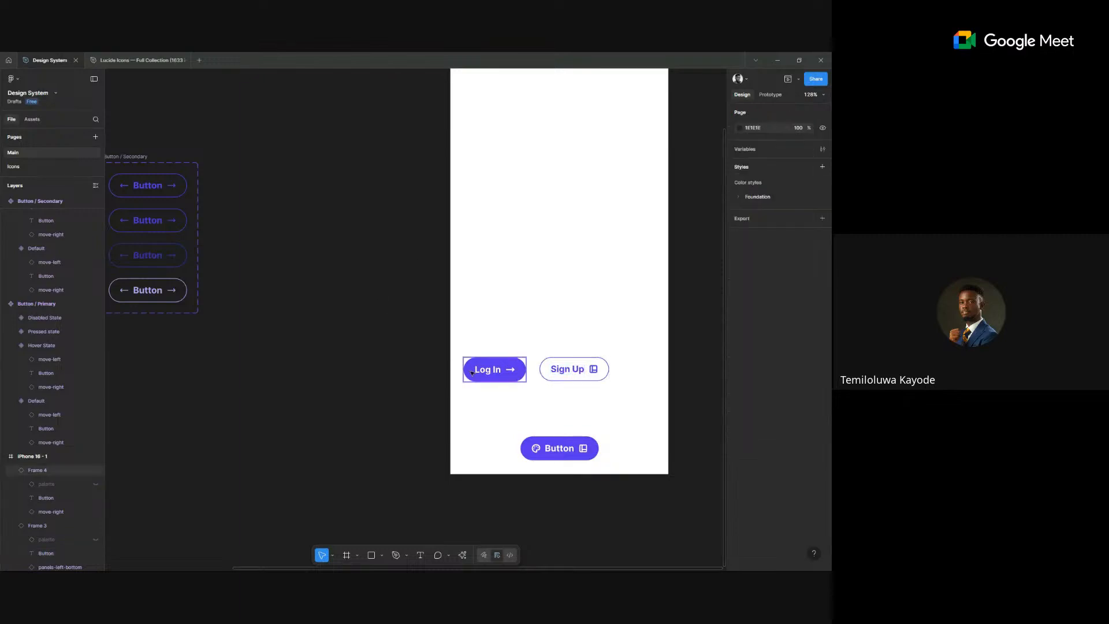
- Keep the Sign Up button's right icon shown and swap it to the move-right icon
click(558, 377)
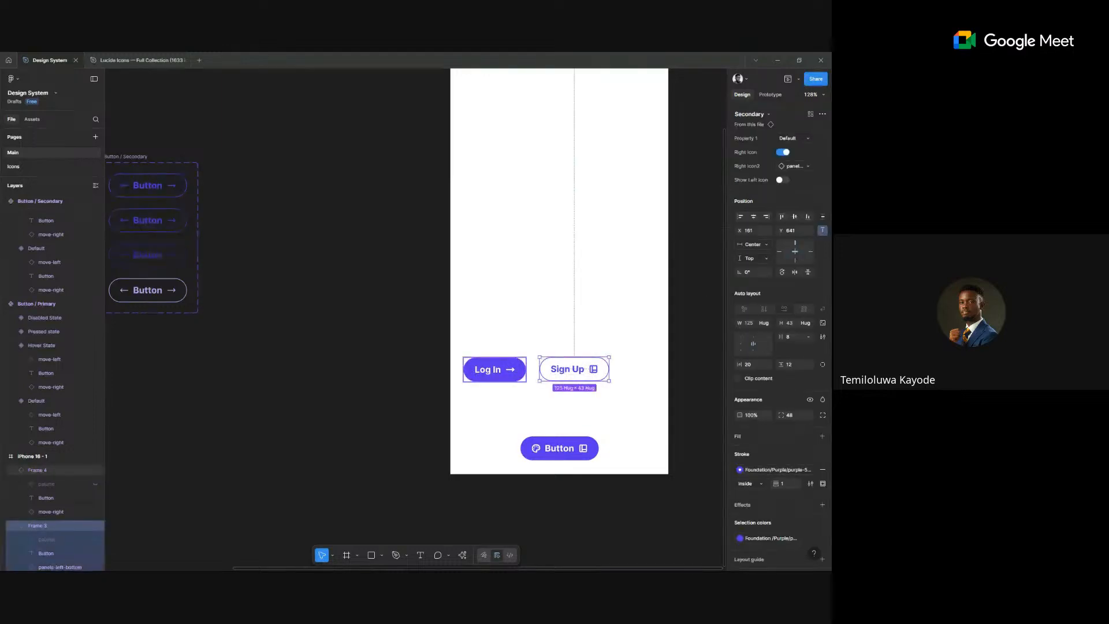
click(783, 153)
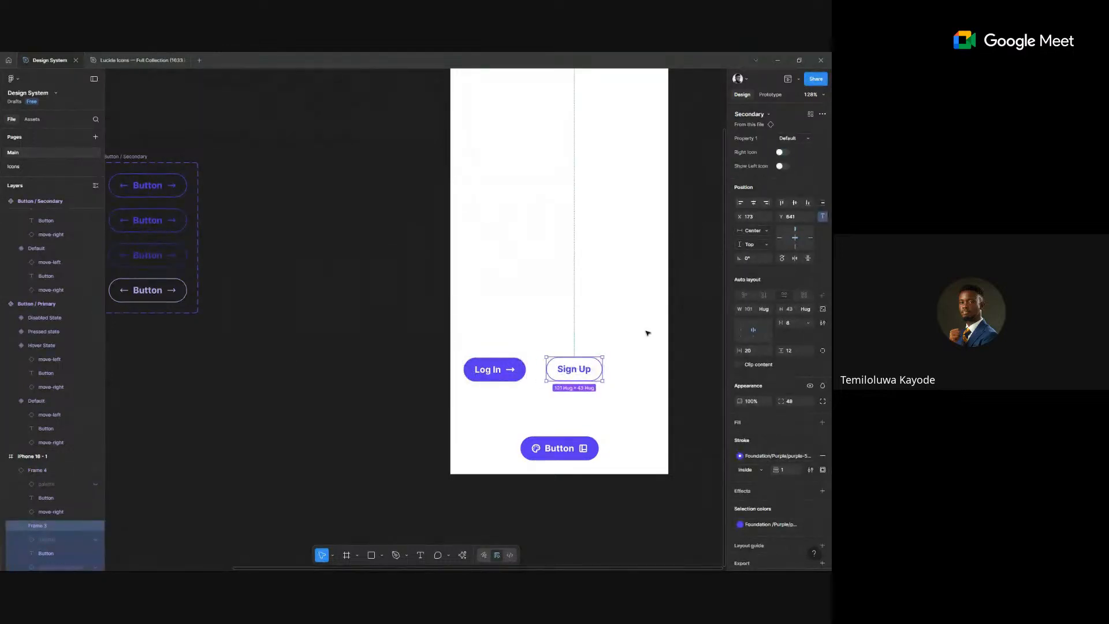
click(784, 152)
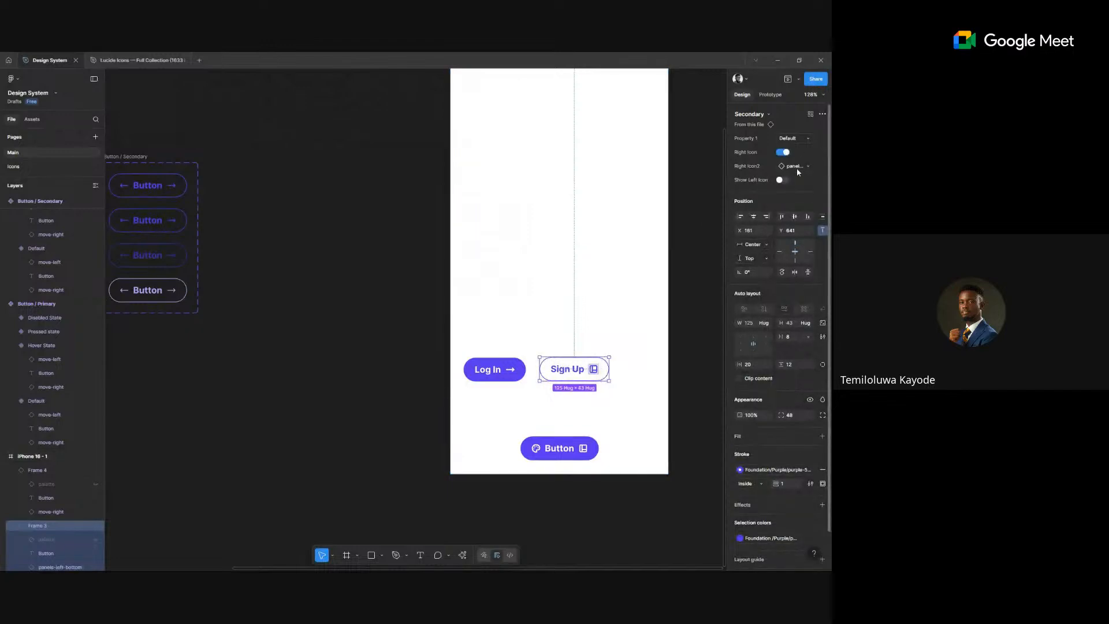
click(796, 168)
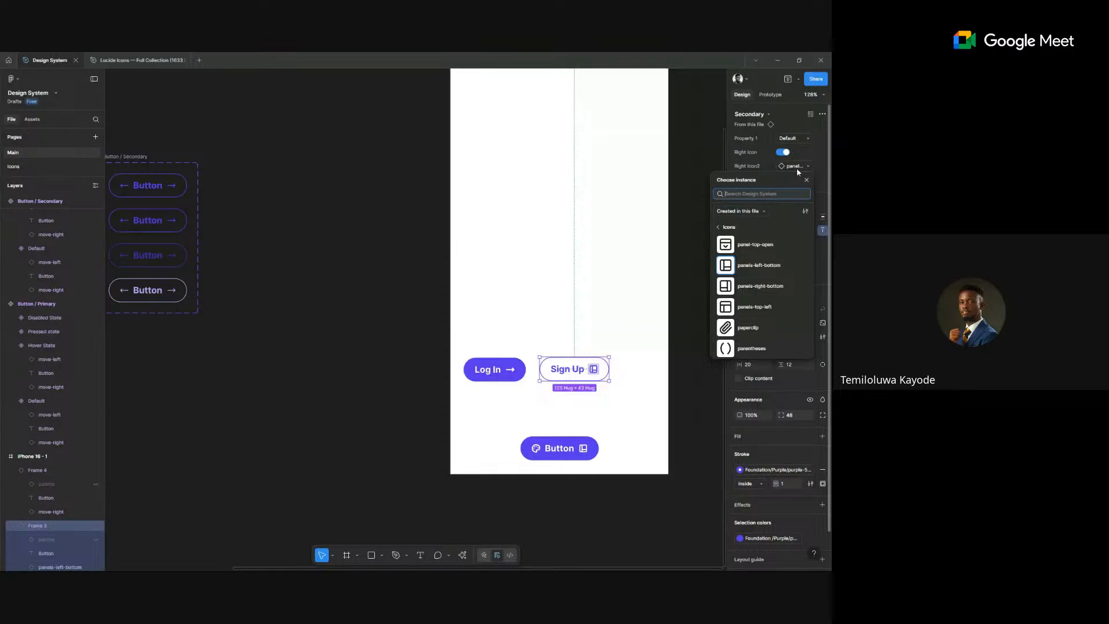
text(right)
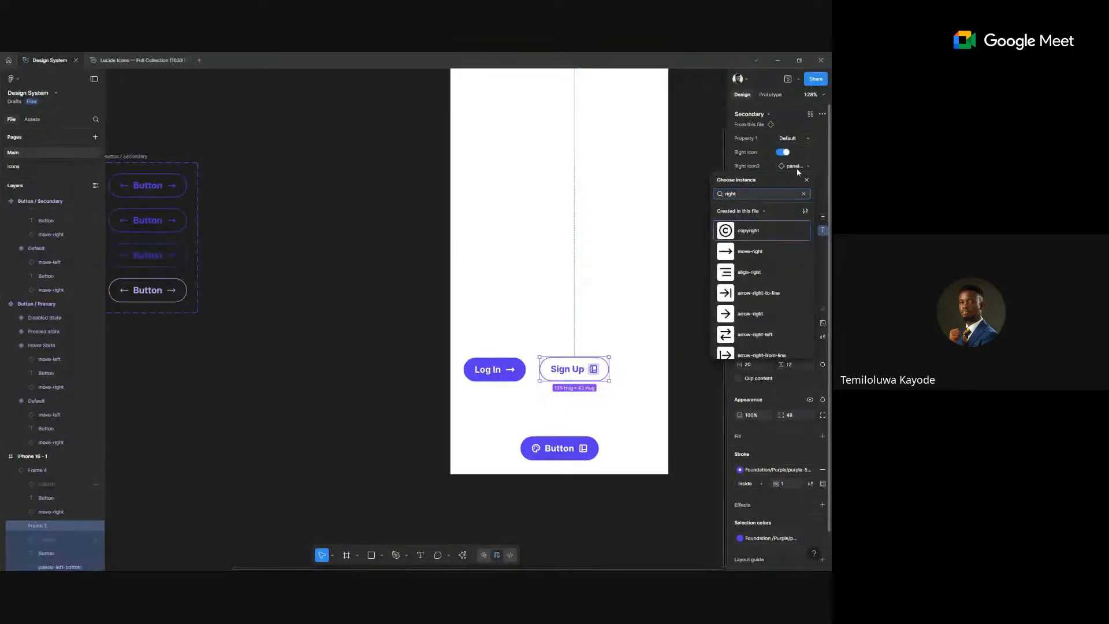
click(771, 253)
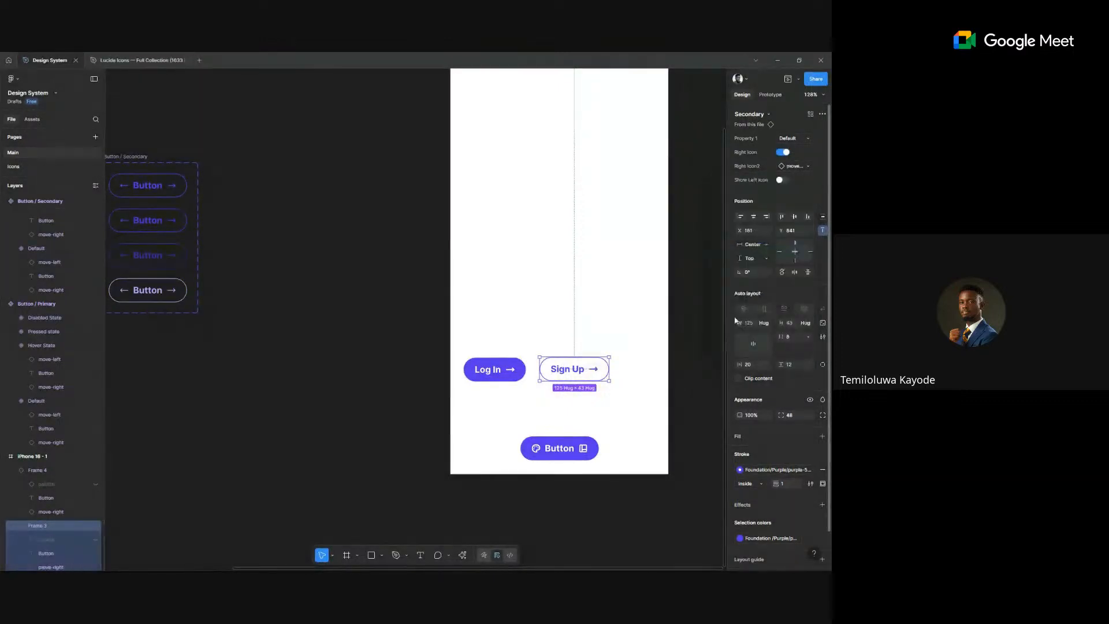
click(628, 384)
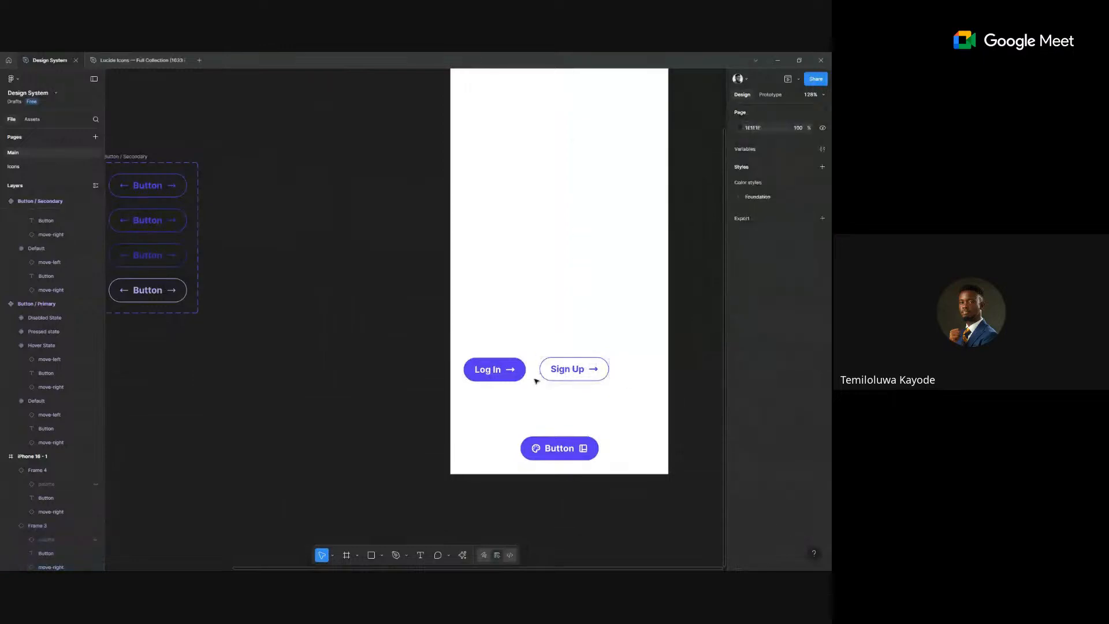
- Move the Log In button closer to Sign Up and wrap both buttons in an auto layout frame
click(515, 373)
drag(522, 374, 532, 373)
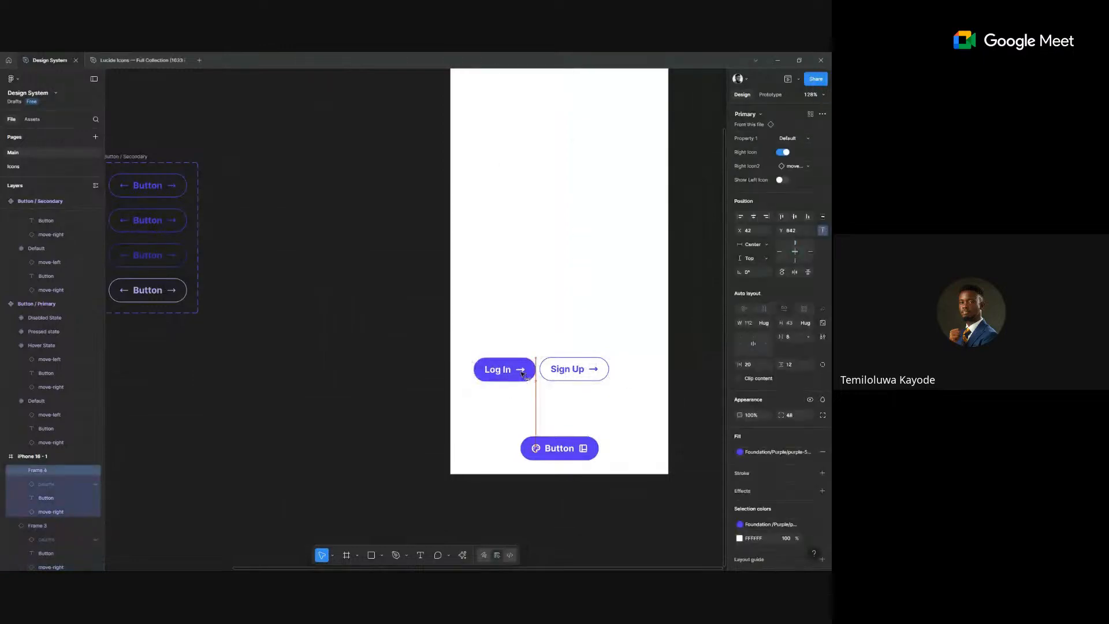
shift+click(567, 370)
key(shift+a)
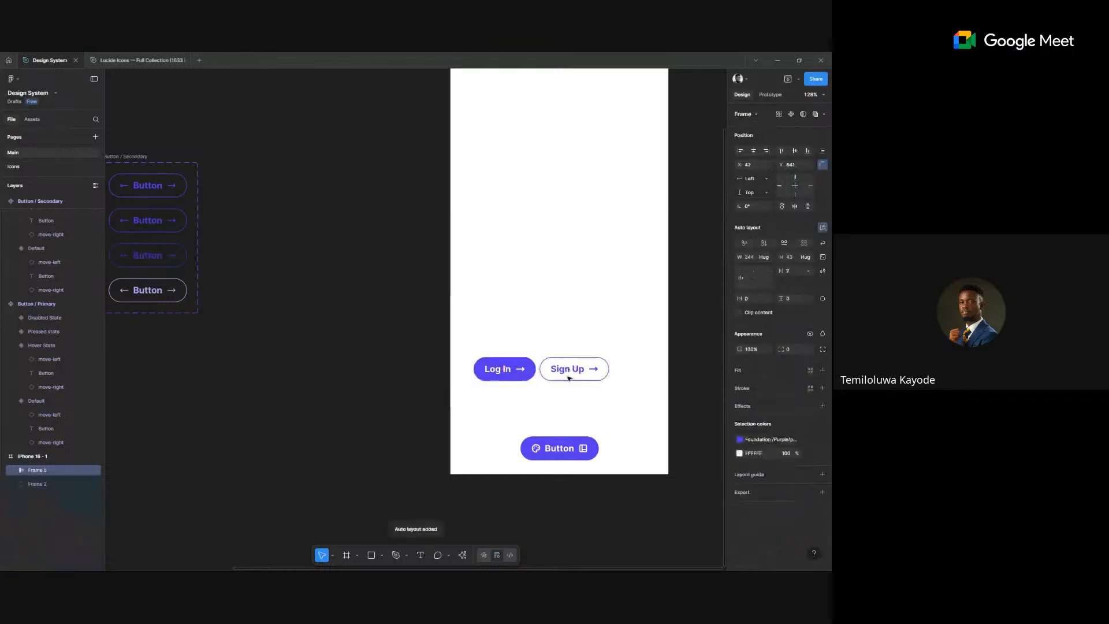
- Delete the spare primary button with the palette icon and place the Log In/Sign Up row lower, centred horizontally on the phone frame
drag(562, 455, 357, 421)
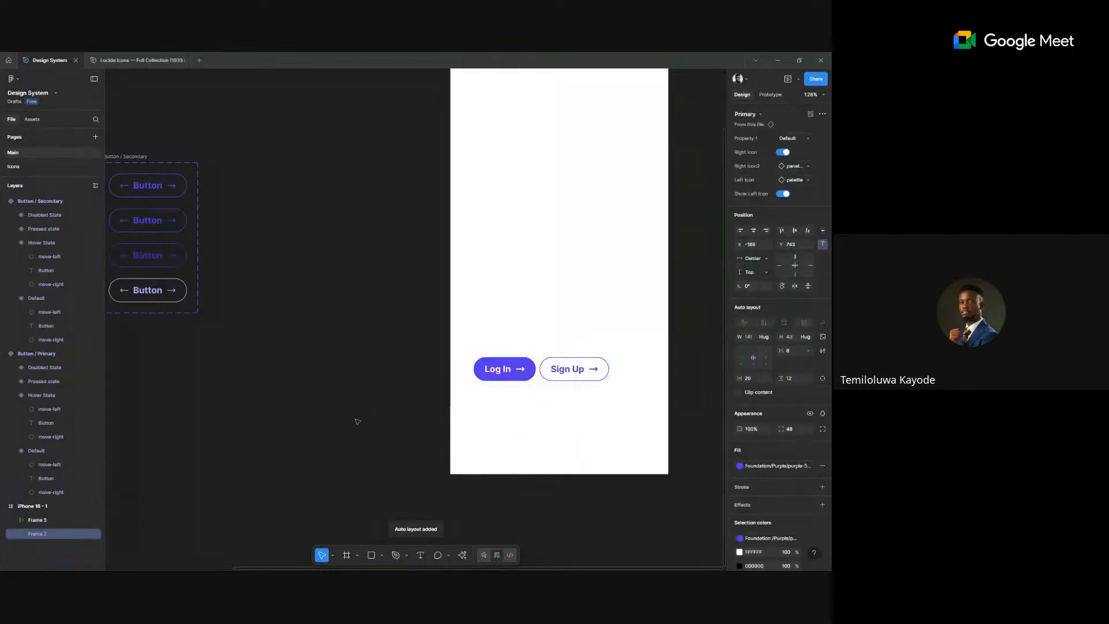
key(Delete)
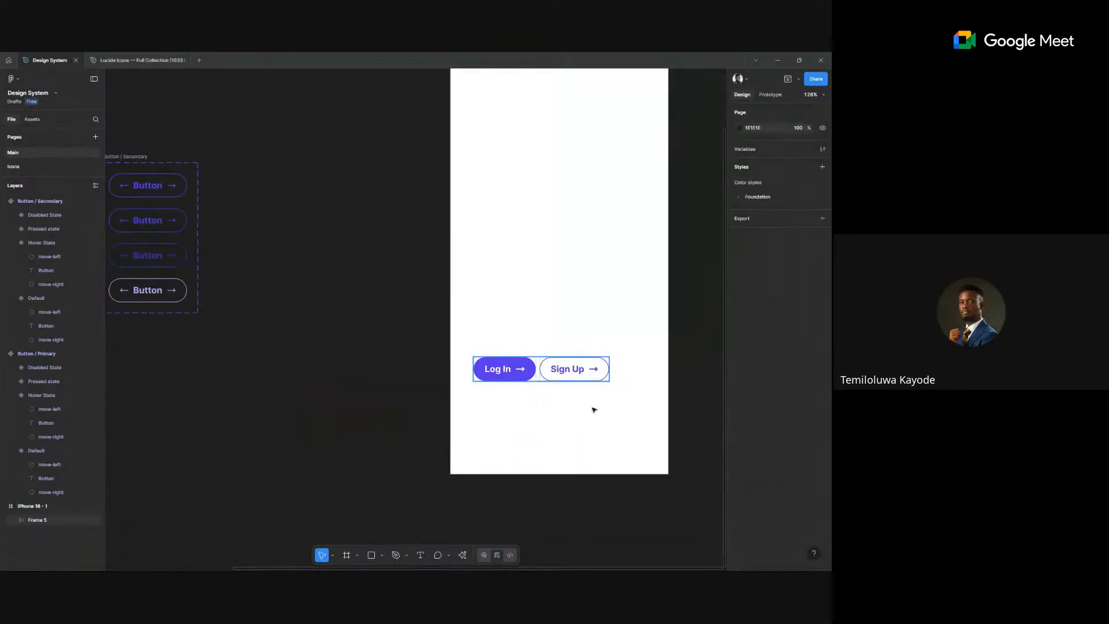
drag(586, 370, 599, 429)
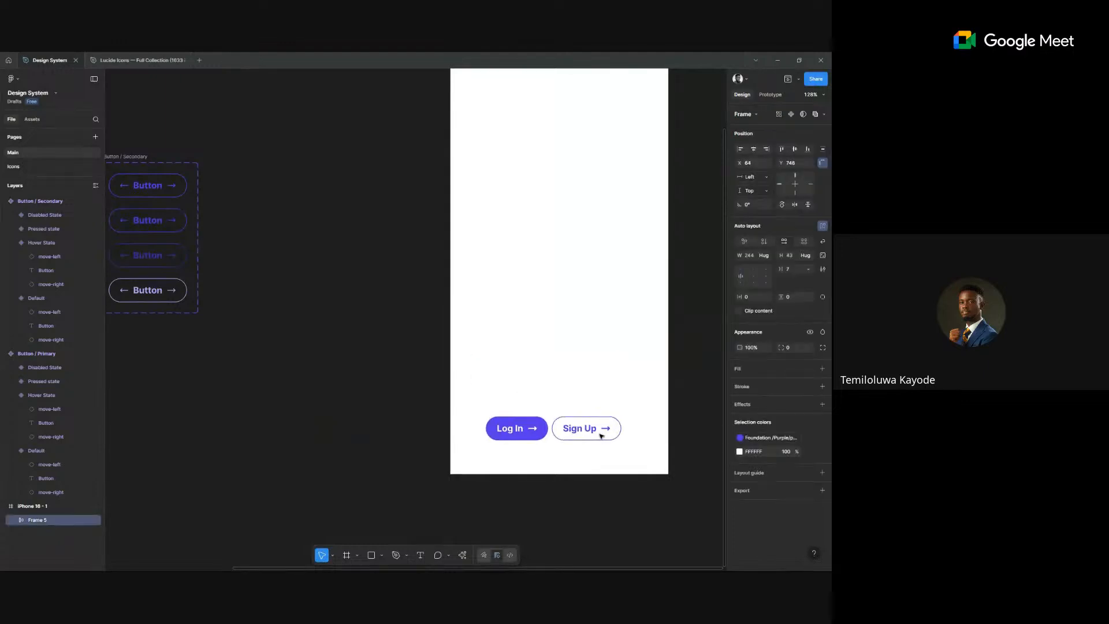
click(754, 149)
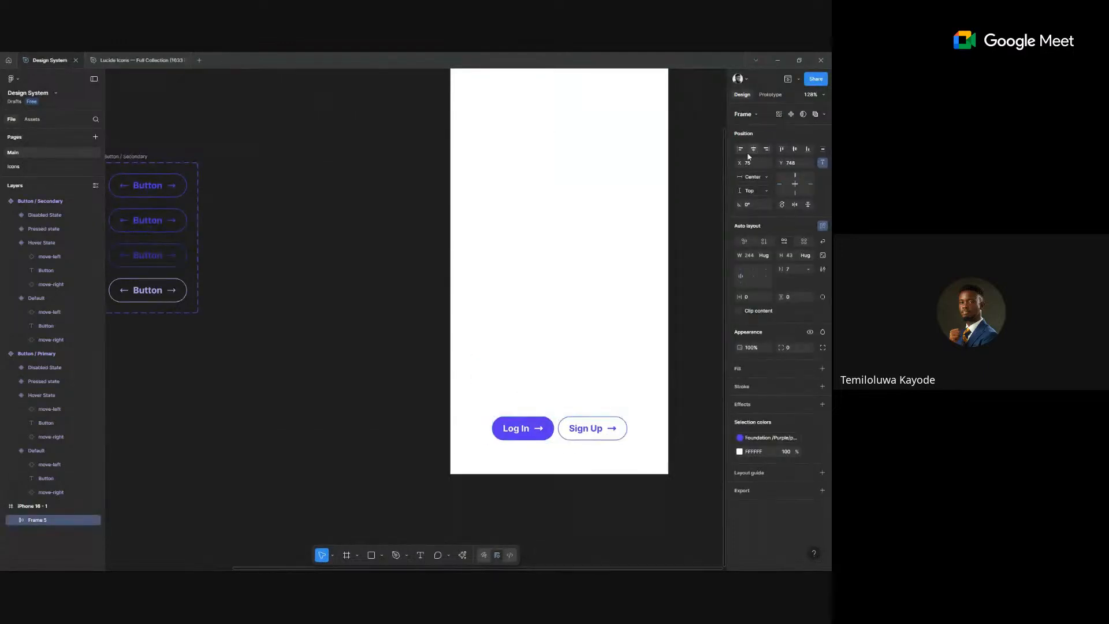
- Open a prototype preview of the iPhone 16 - 1 frame and bring the button component sets into view beside it
scroll(413, 357, down, 5)
click(411, 357)
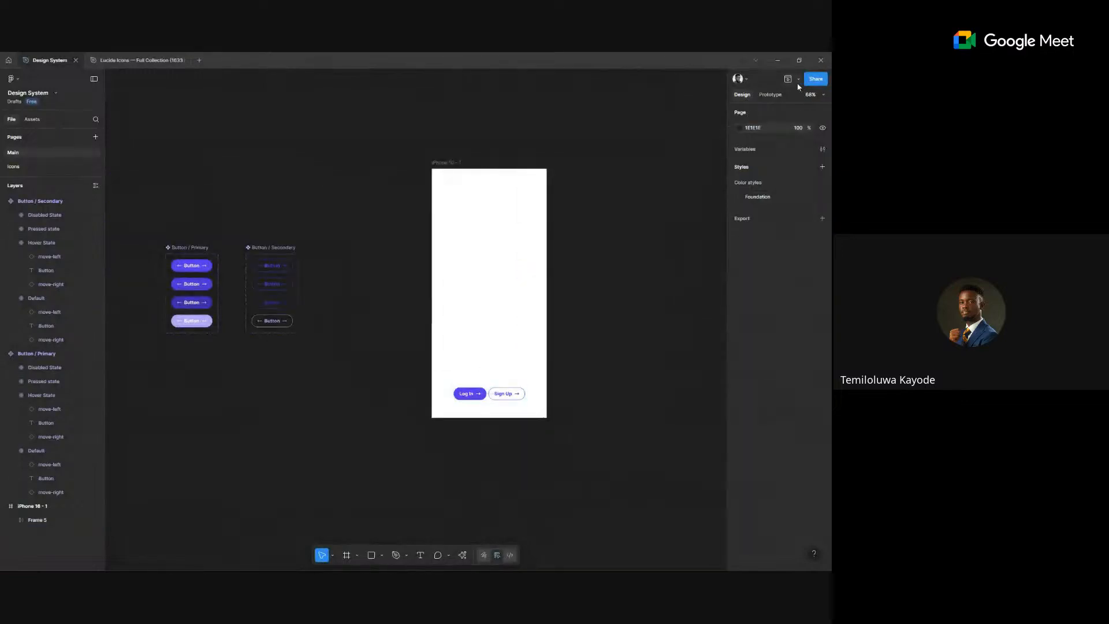
click(447, 162)
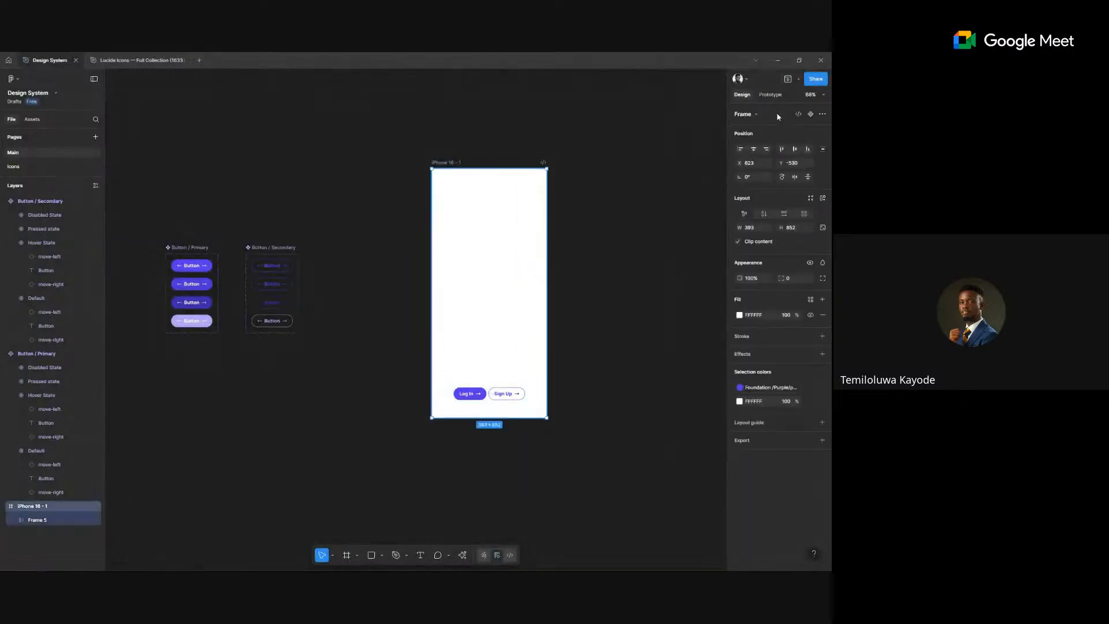
click(788, 81)
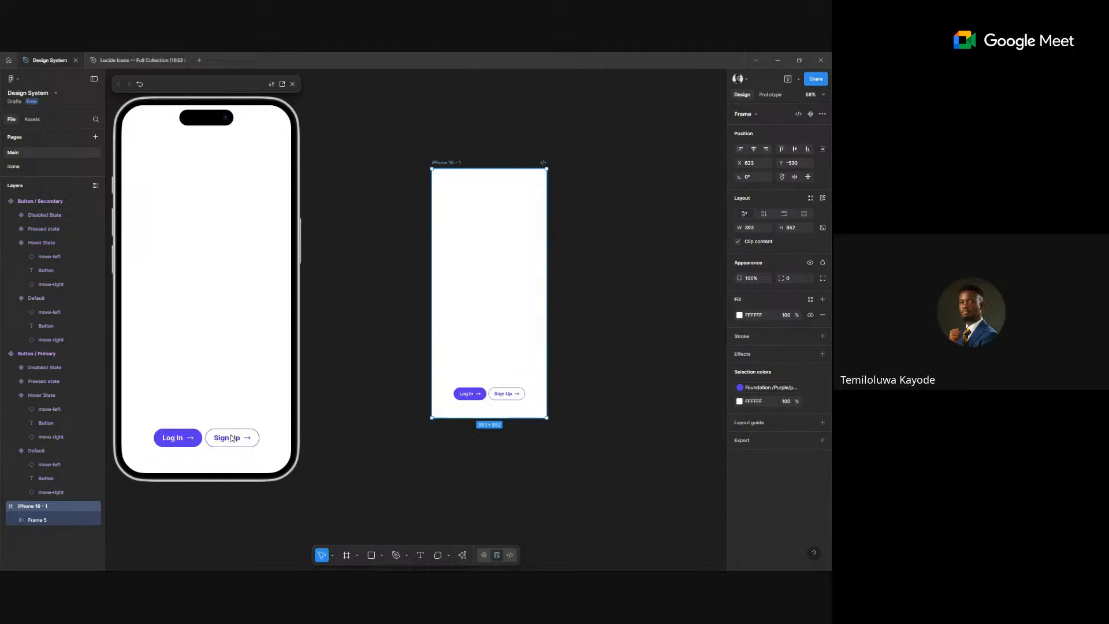
scroll(438, 417, left, 5)
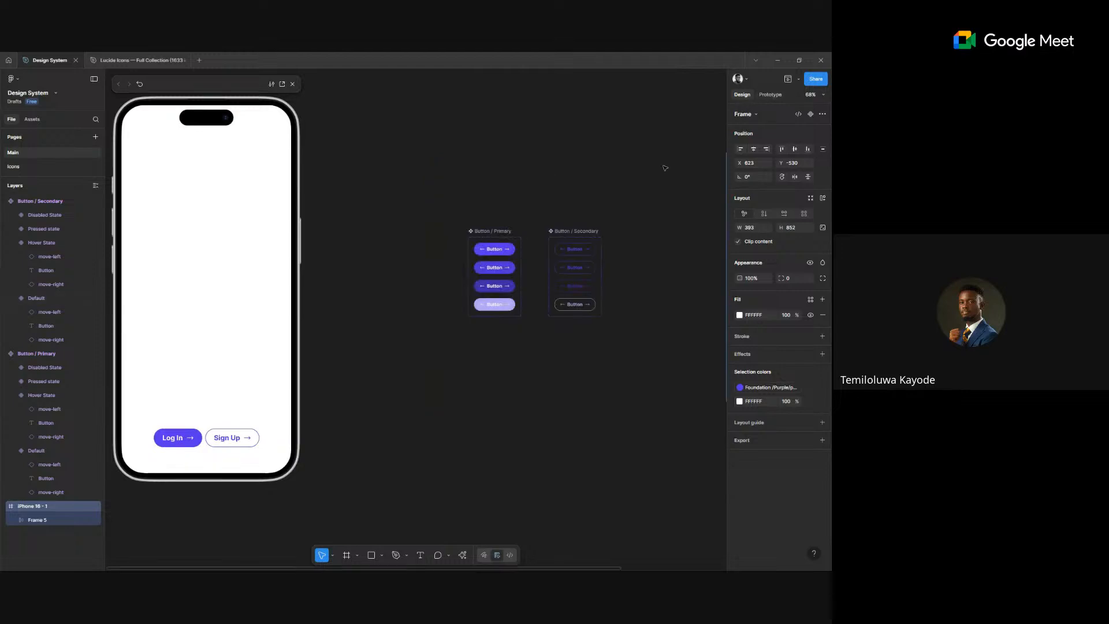
- Duplicate the Button / Primary component set directly below the original
click(530, 146)
scroll(514, 173, down, 1)
scroll(514, 174, right, 1)
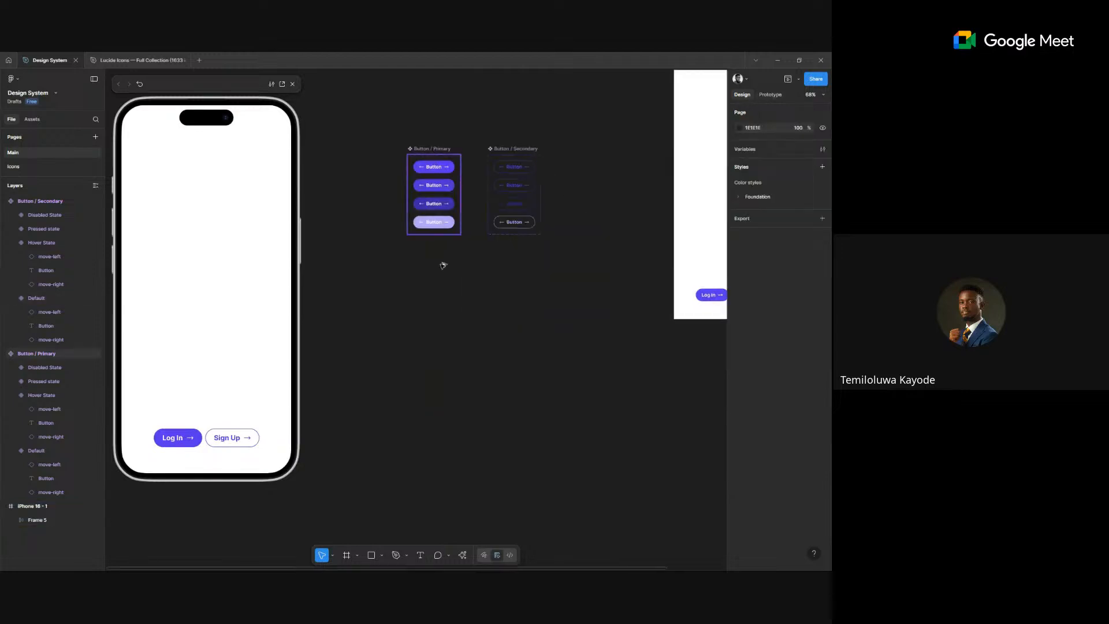
key(ctrl+v)
drag(443, 258, 442, 258)
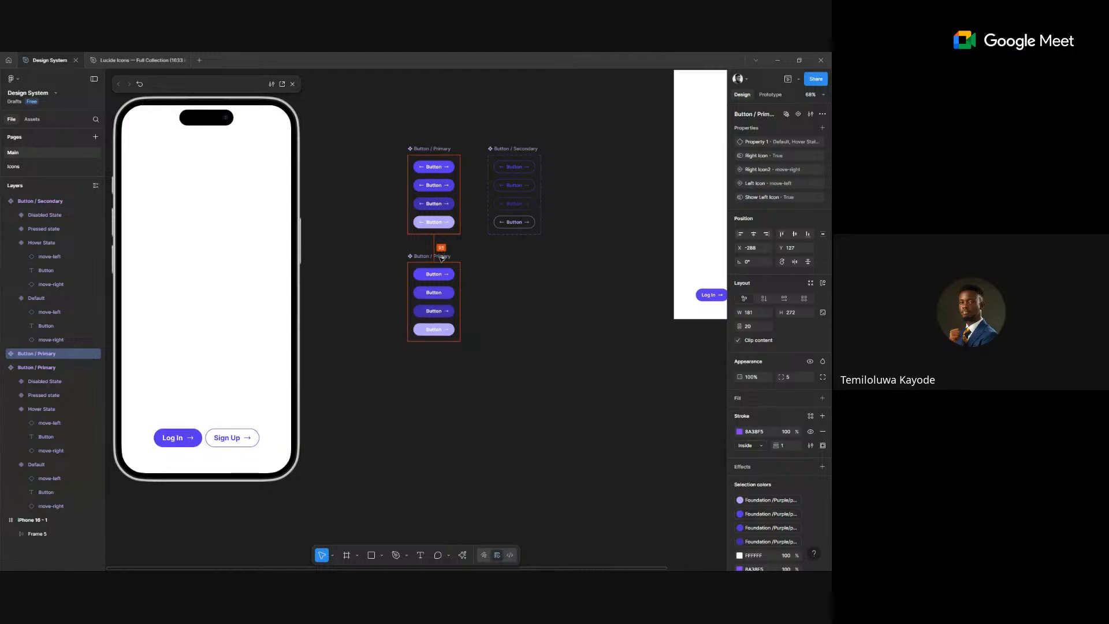
scroll(440, 360, up, 5)
drag(440, 359, 455, 433)
- Close the prototype preview and run the Foundation: Color Generator plugin with the Material profile
click(628, 280)
right_click(630, 282)
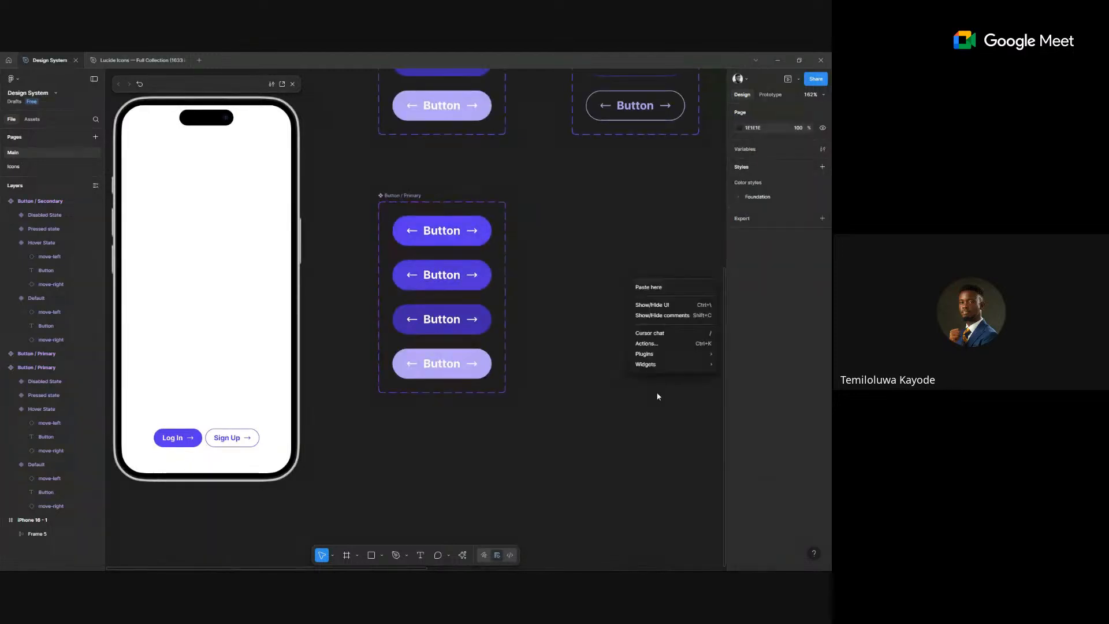
mouse_move(657, 353)
click(789, 365)
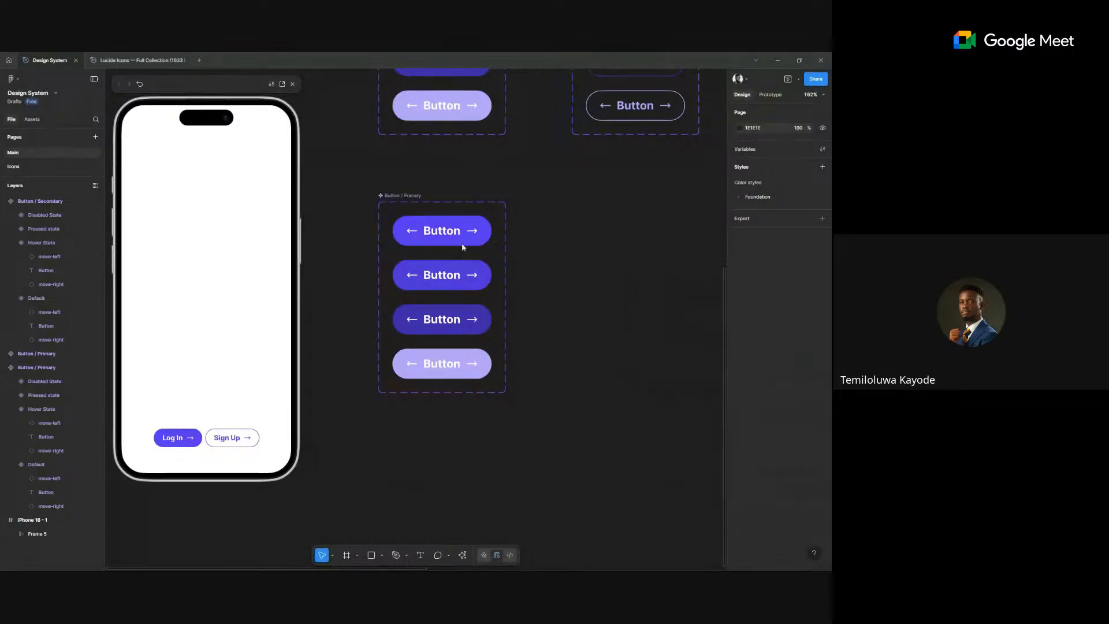
click(293, 84)
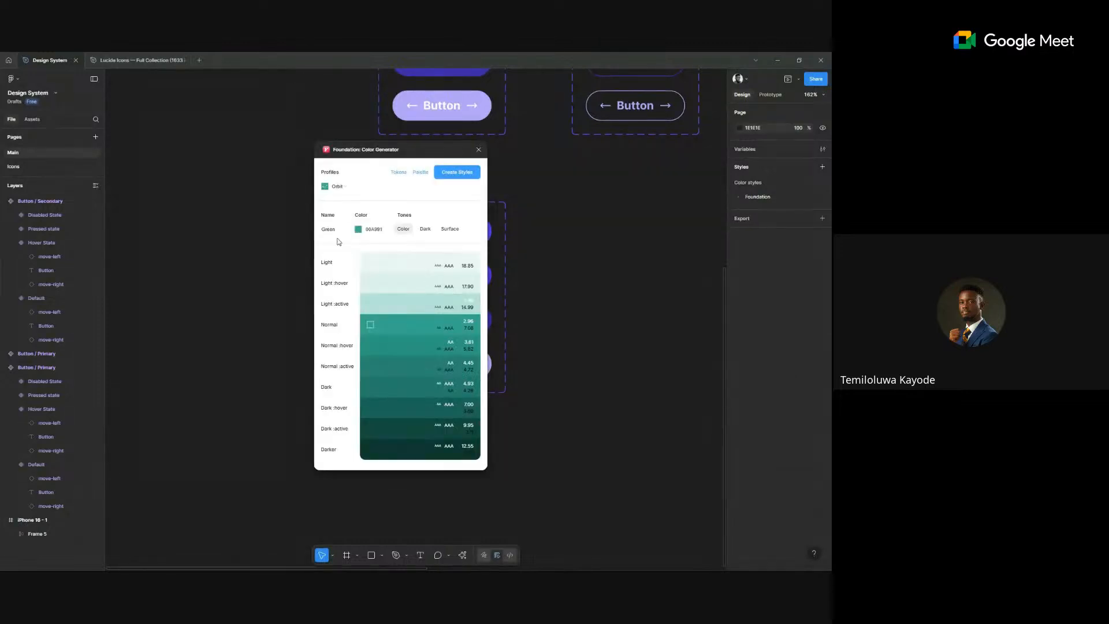
click(336, 188)
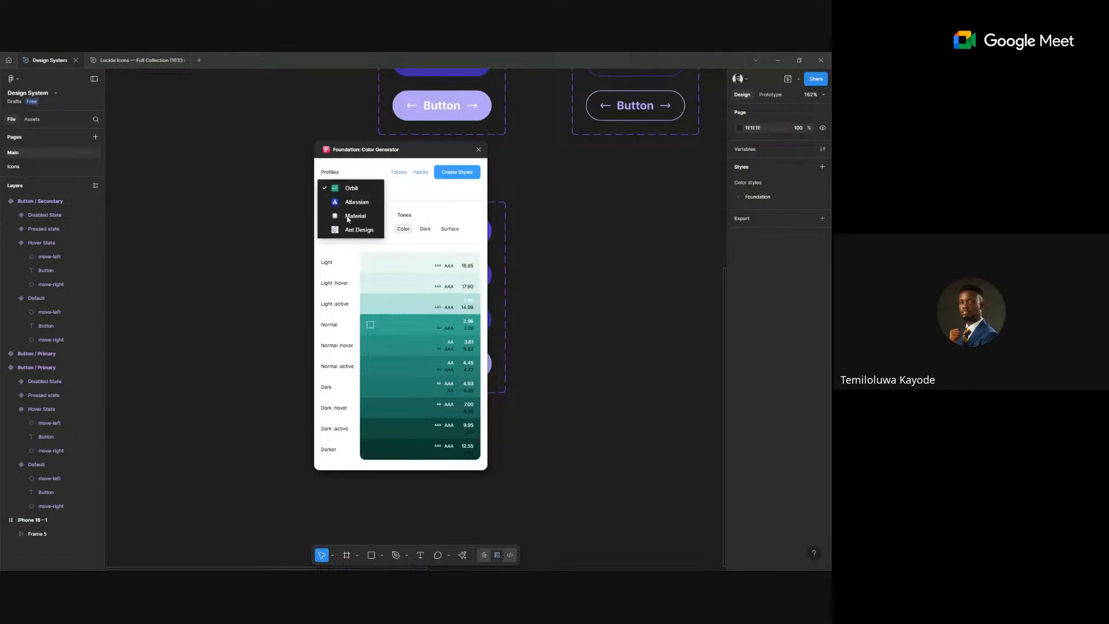
click(354, 225)
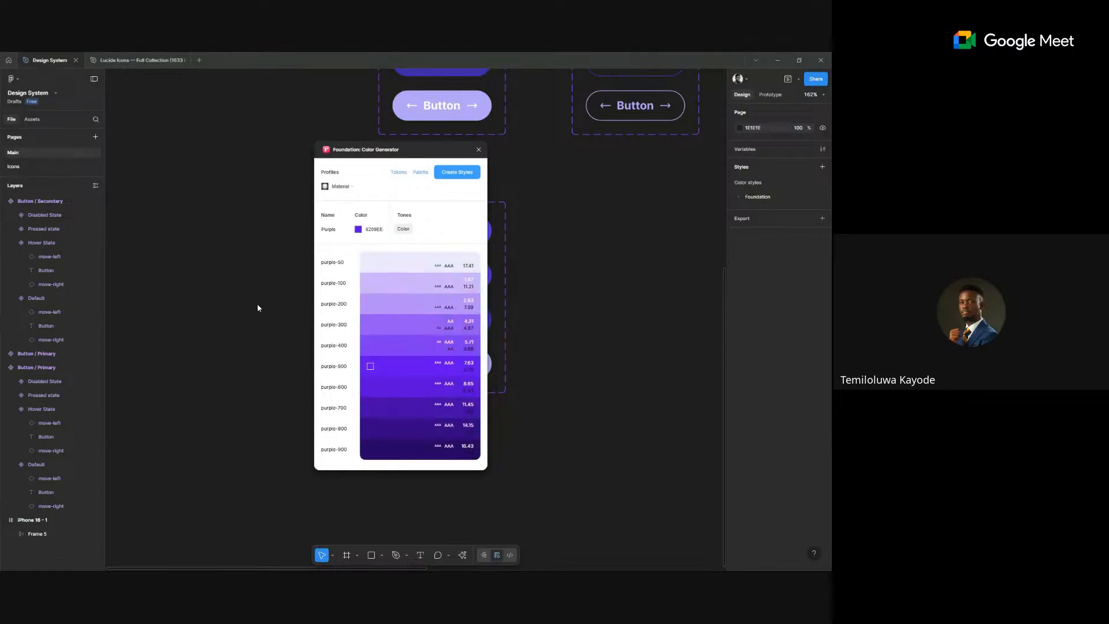
- Generate a red palette based on E52A3C, create colour styles from it, and expand the Foundation style group to check the Red set
key(space)
key(space)
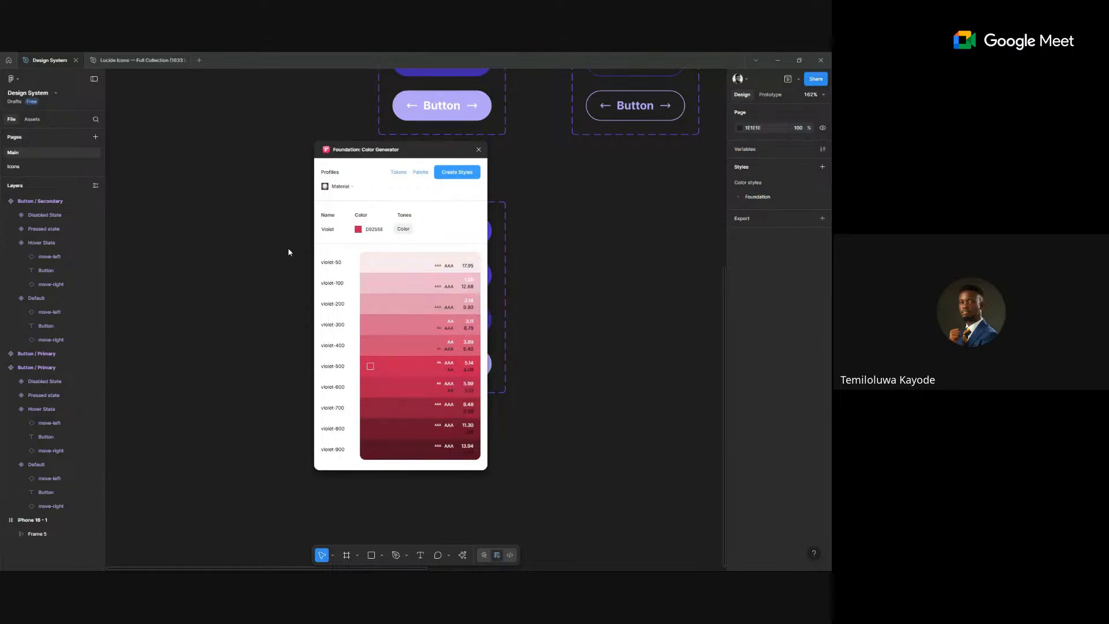
drag(245, 305, 246, 306)
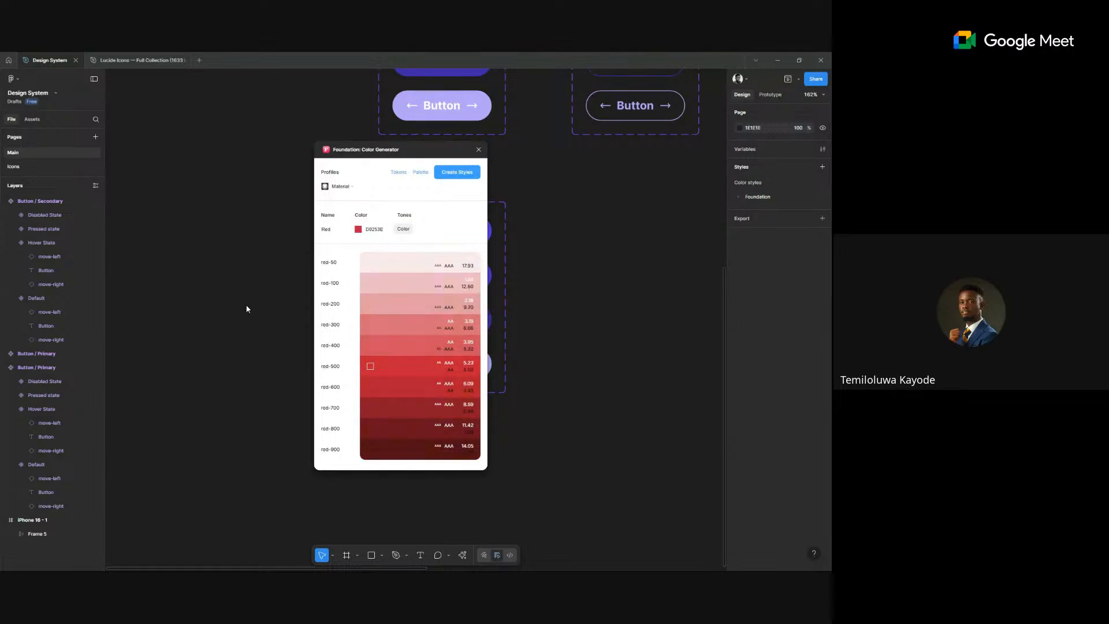
drag(284, 248, 283, 241)
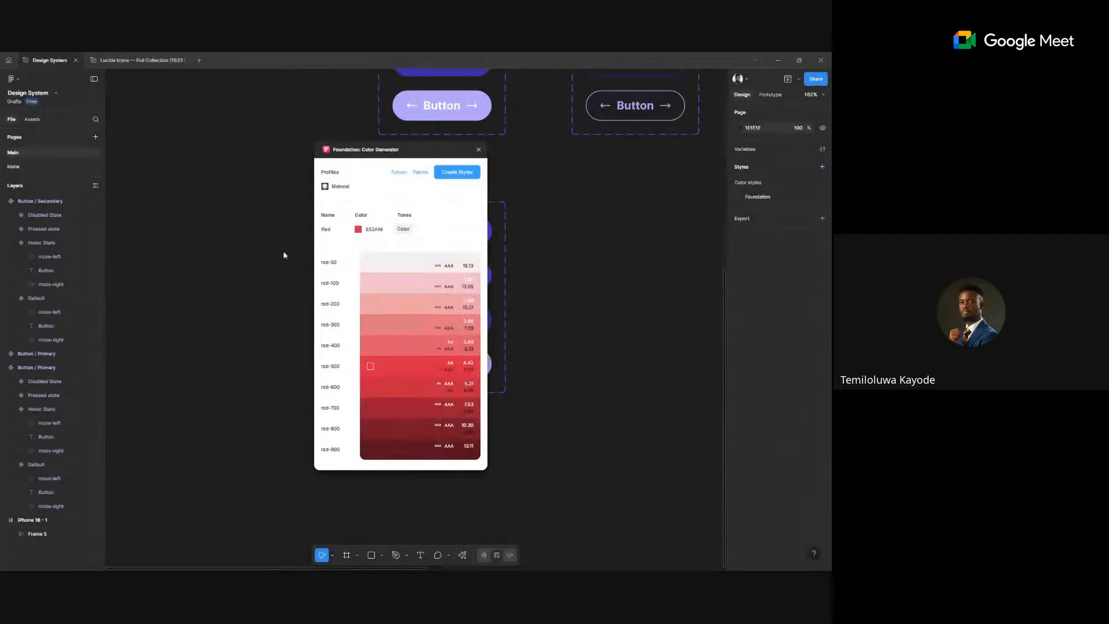
drag(247, 306, 246, 306)
click(467, 173)
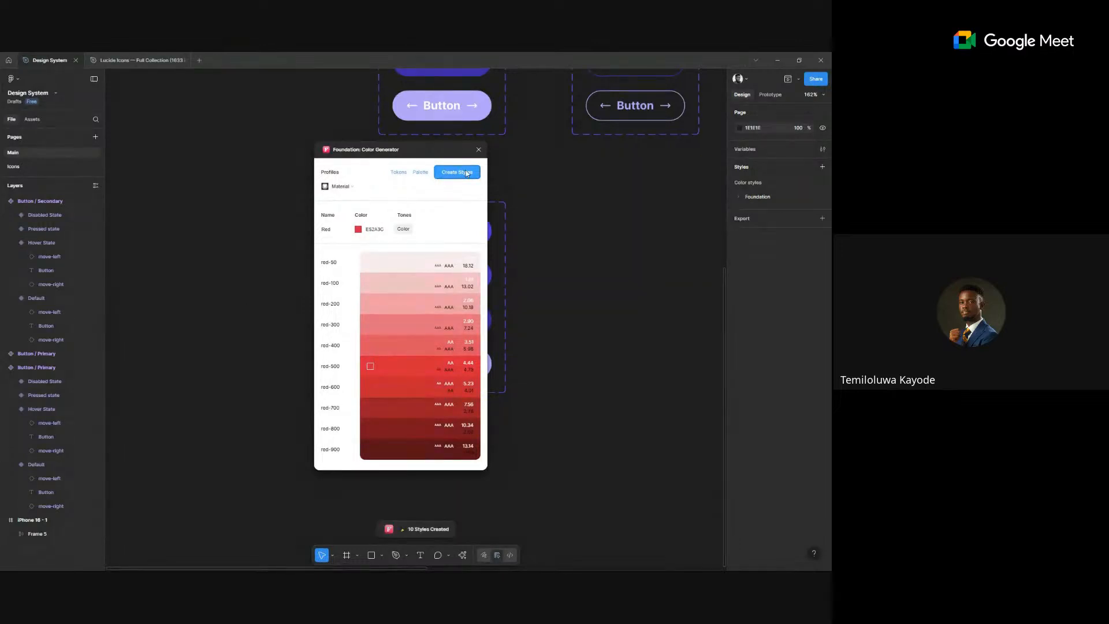
click(479, 149)
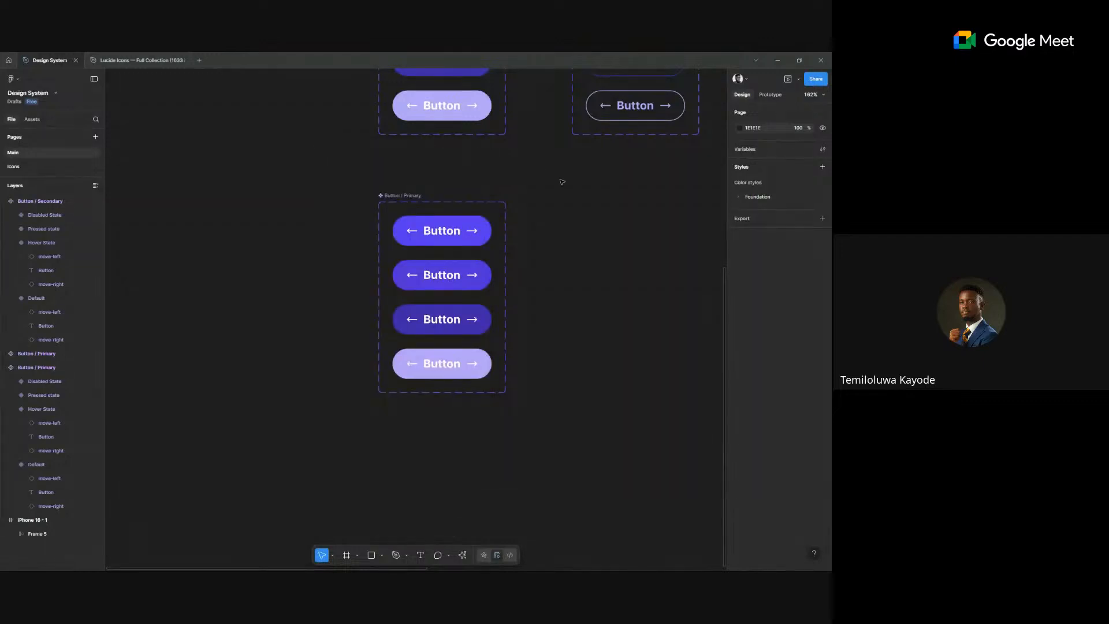
click(739, 197)
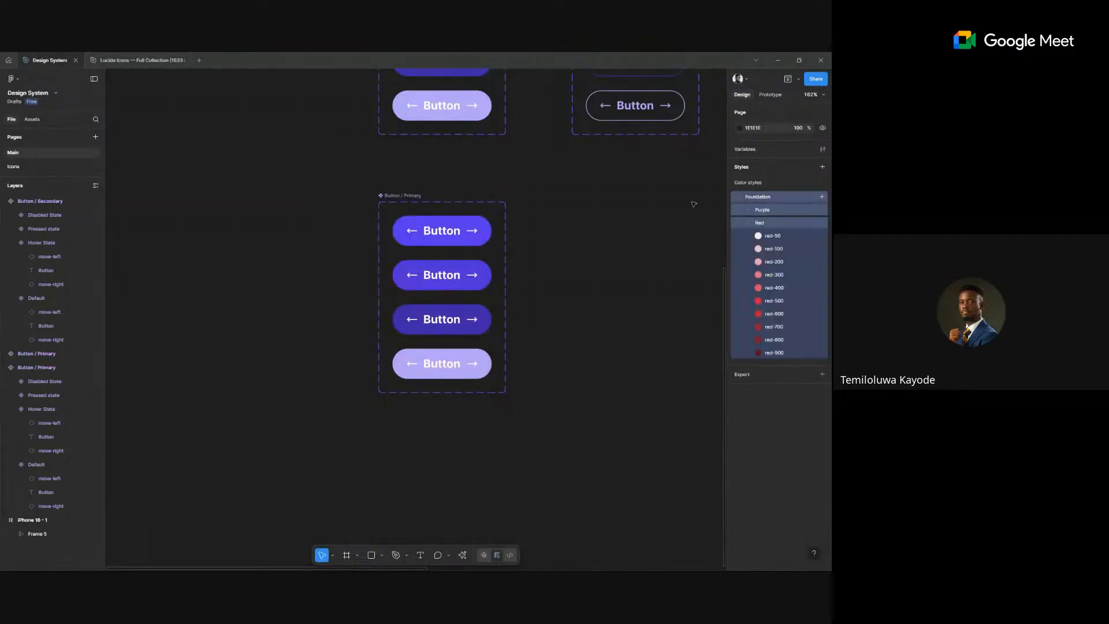
click(749, 224)
- Delete the duplicated Button / Primary component set below the original
drag(540, 262, 473, 278)
drag(560, 244, 542, 269)
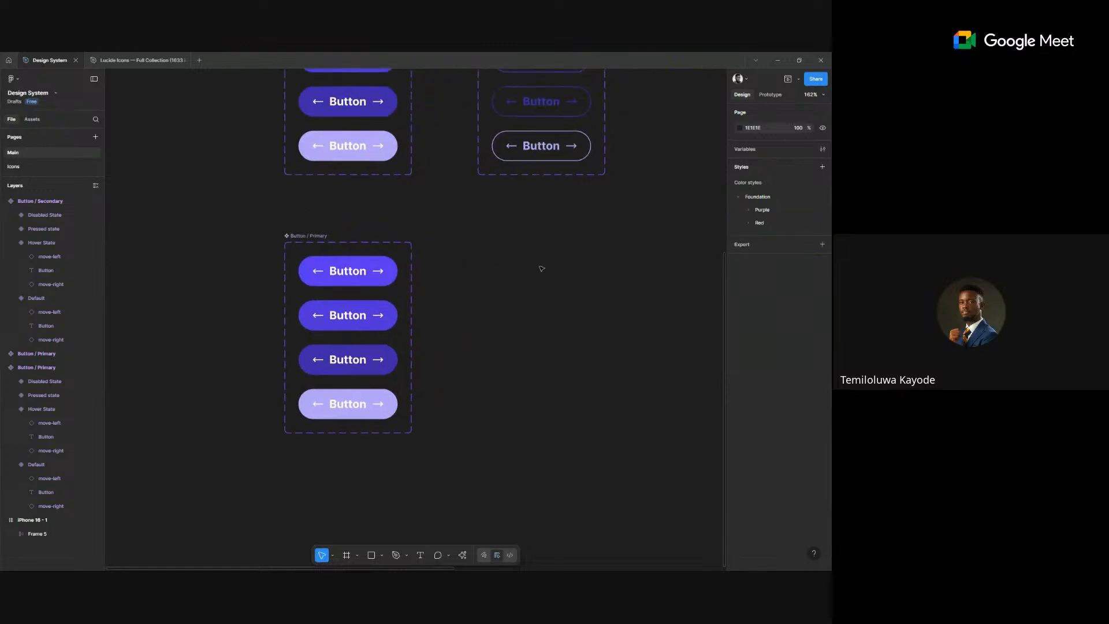
click(324, 237)
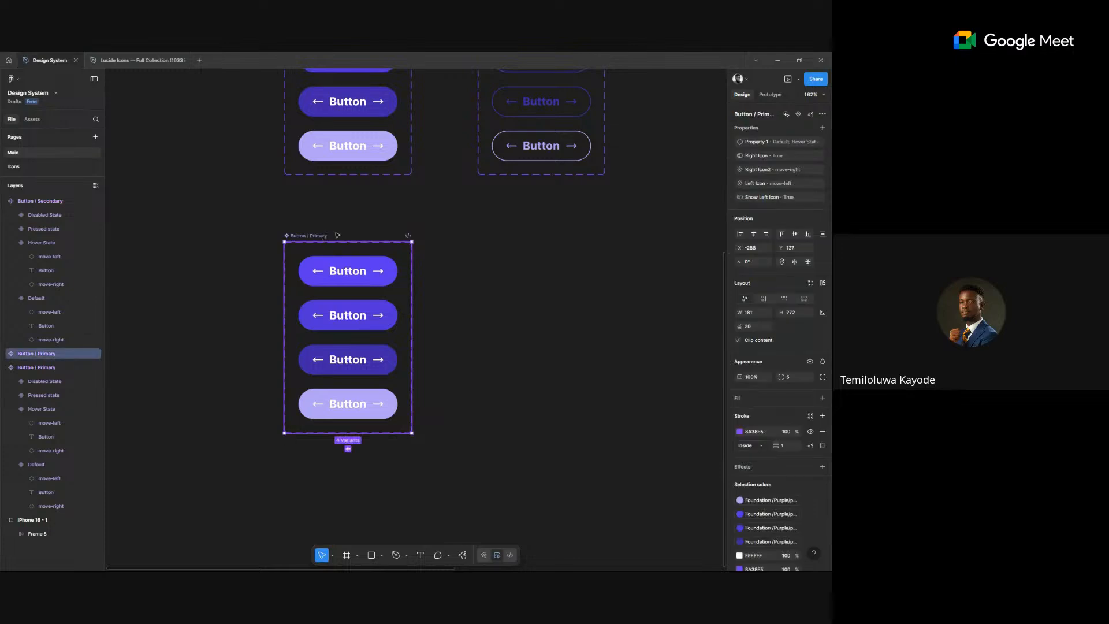
key(Delete)
- Duplicate the Button / Primary and Button / Secondary component sets together below the originals
scroll(522, 268, down, 5)
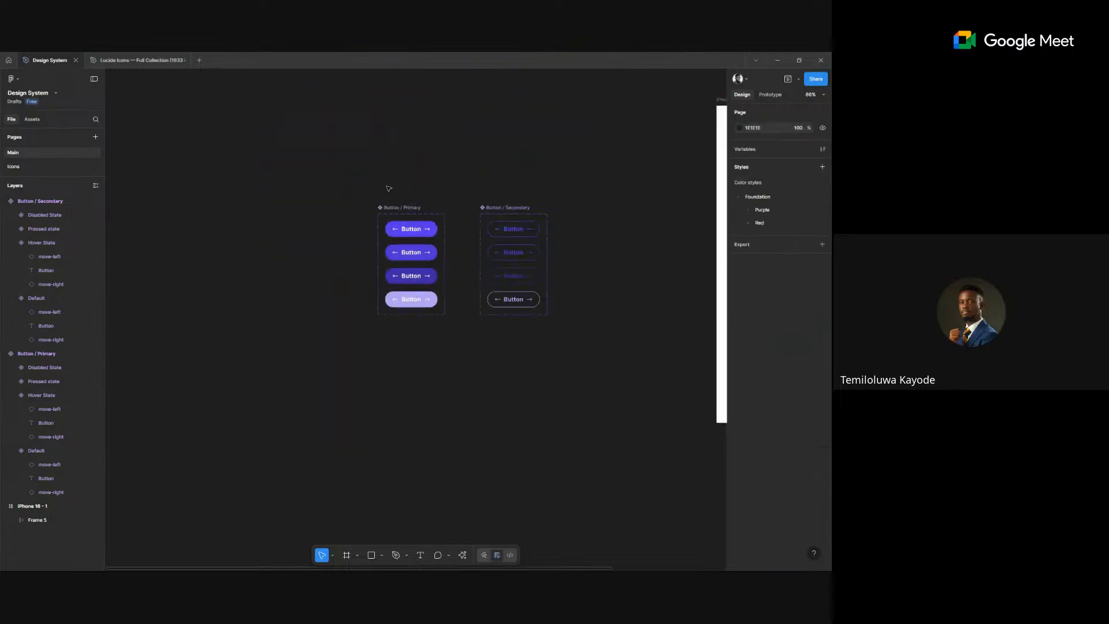
scroll(413, 198, up, 4)
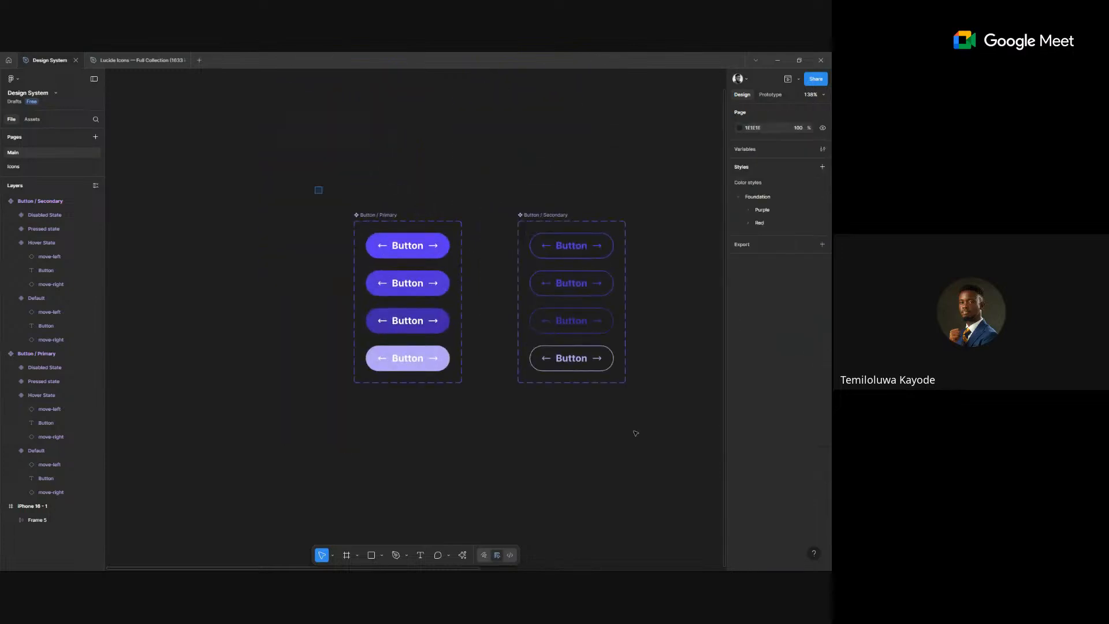
drag(315, 186, 649, 446)
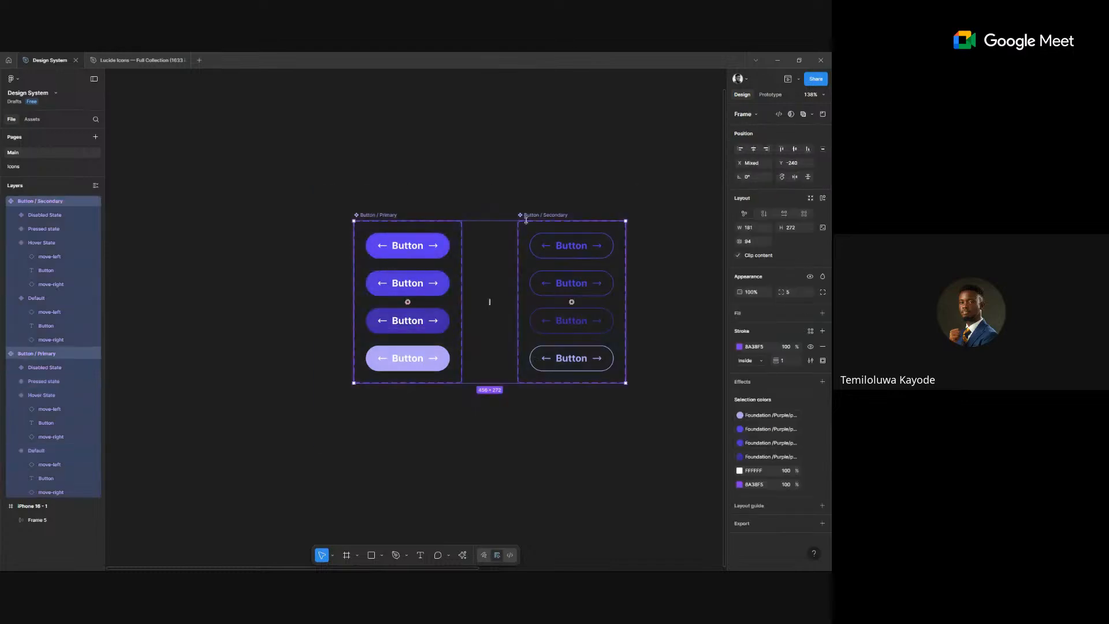
drag(535, 215, 534, 448)
scroll(535, 404, down, 3)
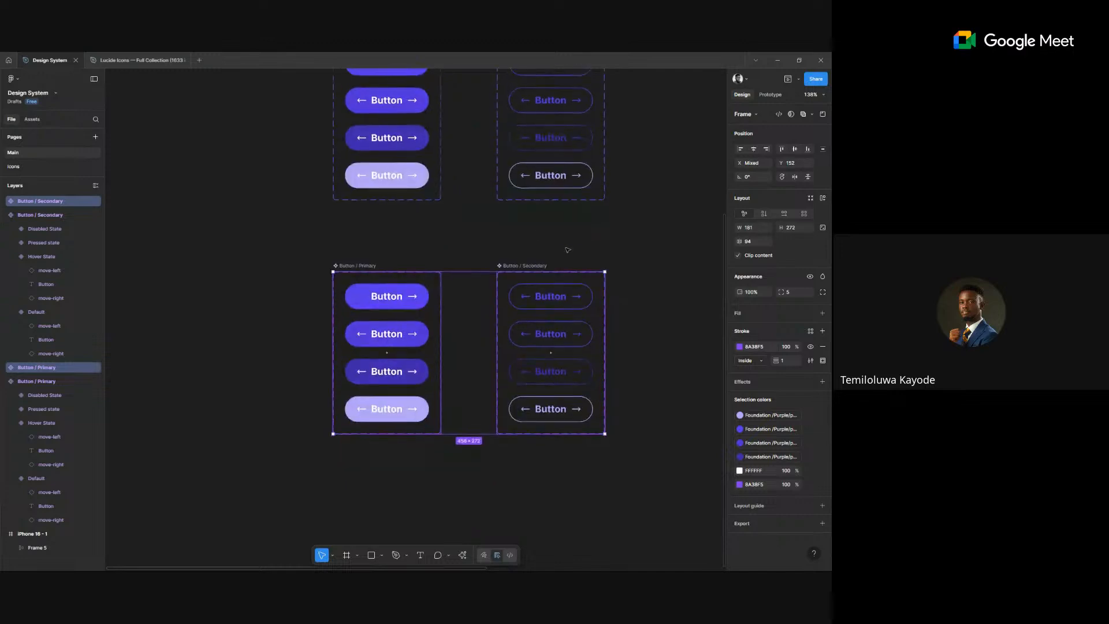
scroll(555, 312, up, 3)
scroll(554, 312, right, 3)
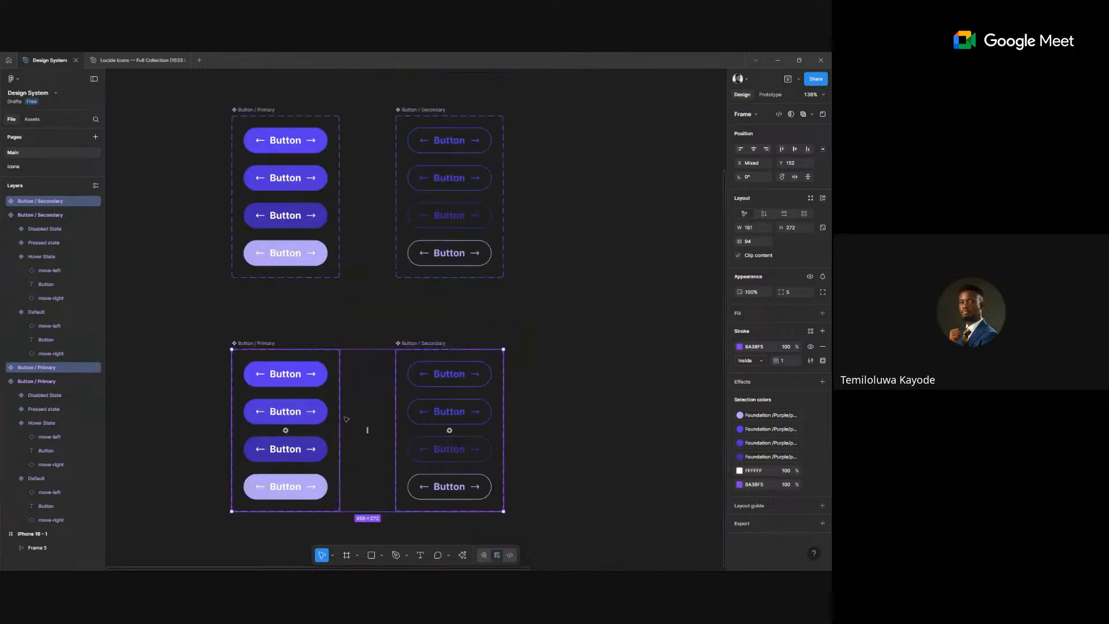
- In both duplicated button sets, replace the purple-500 style with red-500 and purple-600 with red-600
click(360, 347)
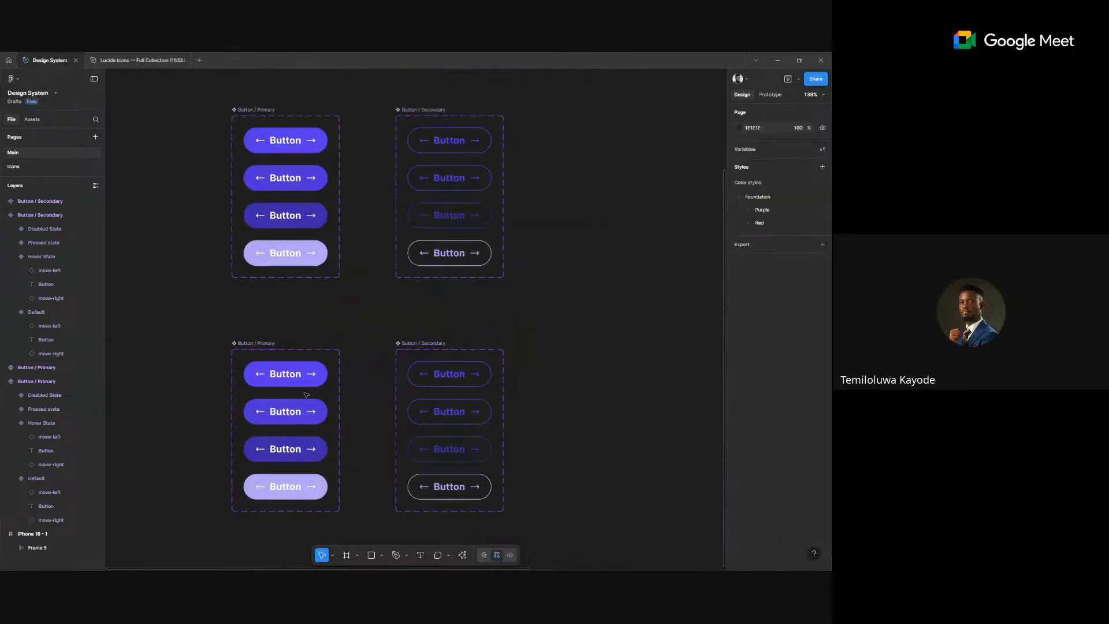
click(269, 344)
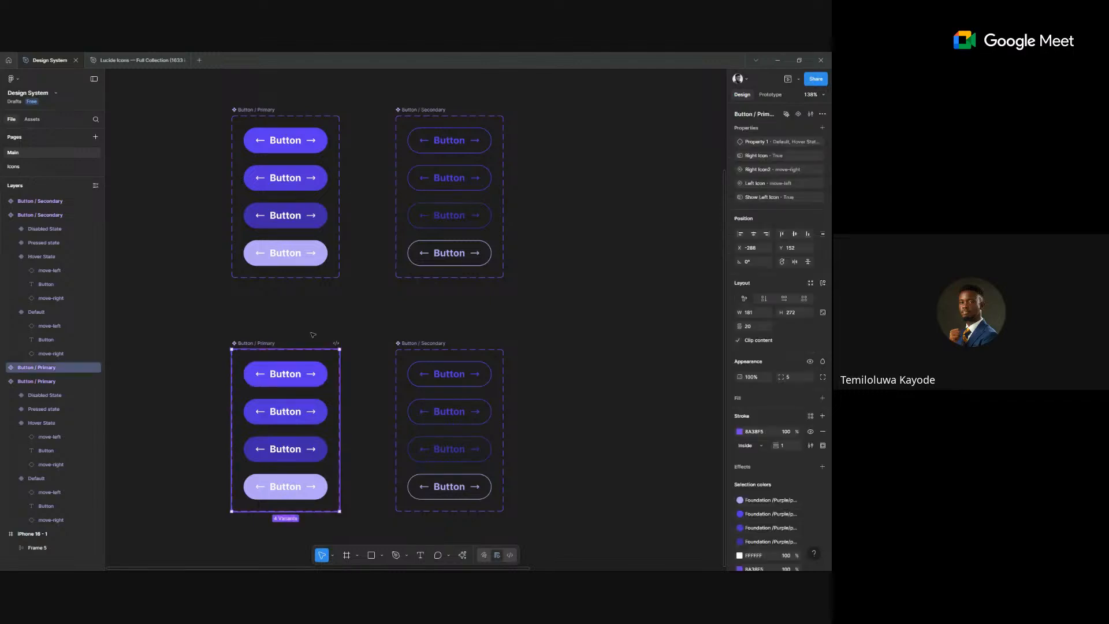
shift+click(425, 343)
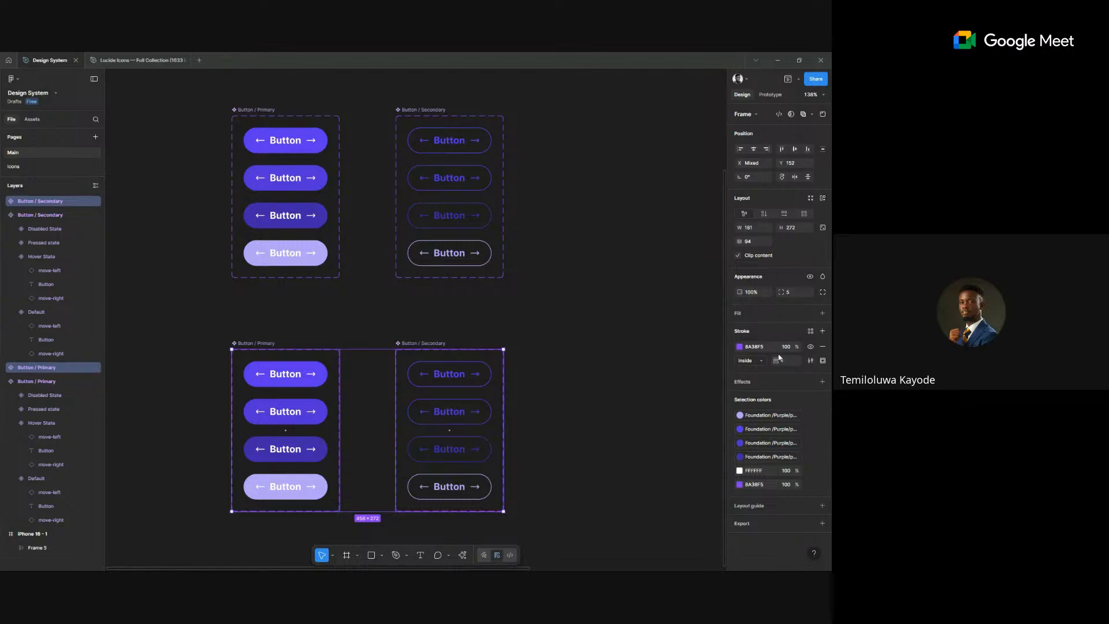
drag(728, 438, 562, 436)
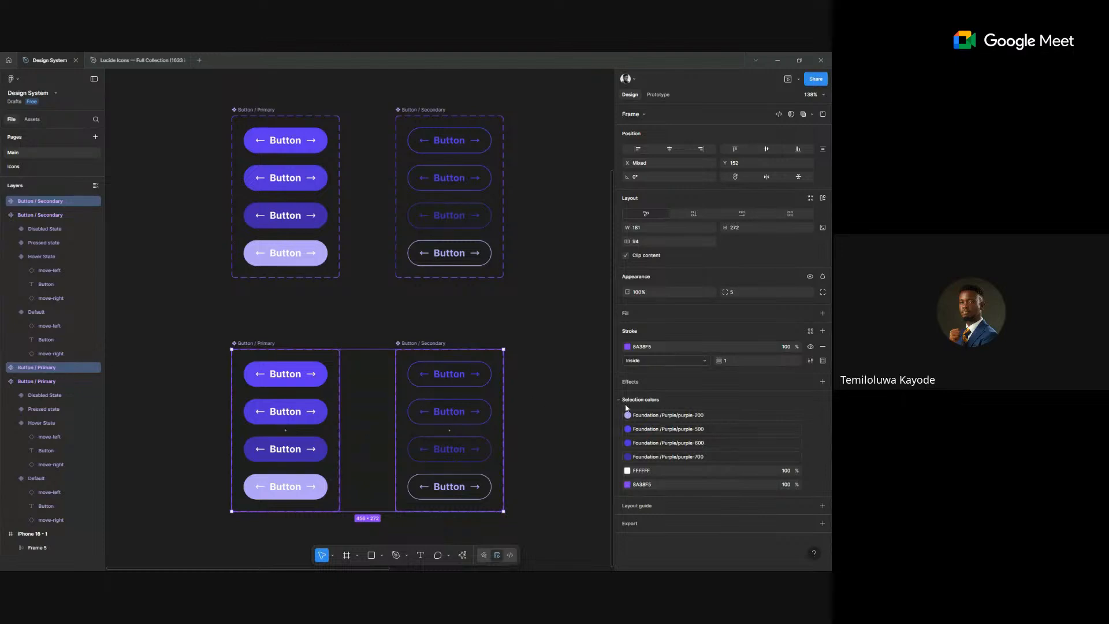
click(688, 430)
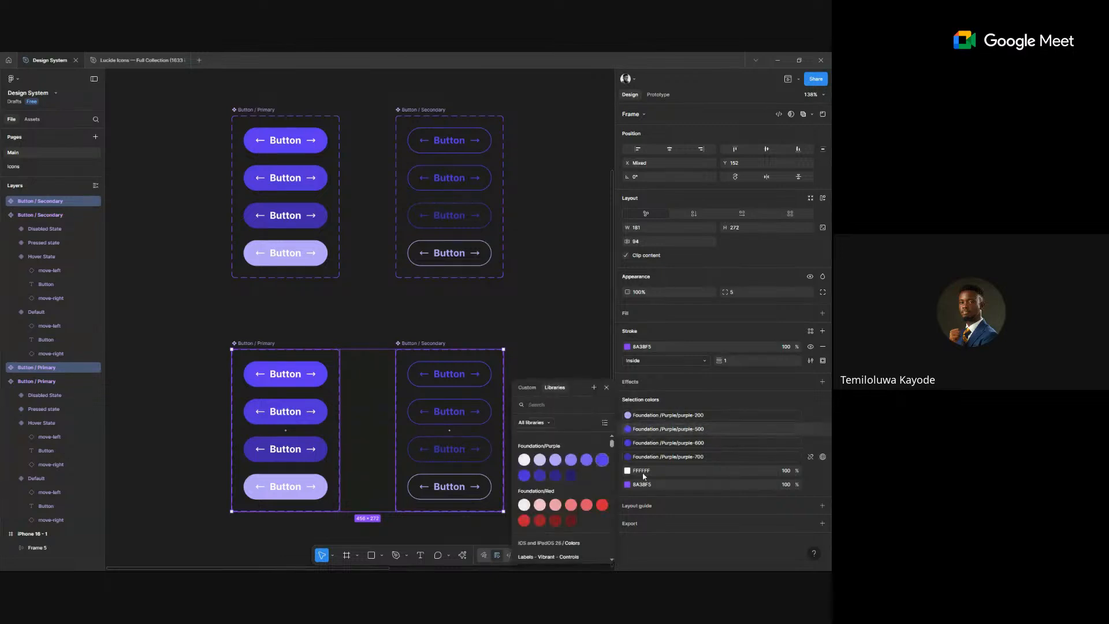
click(602, 505)
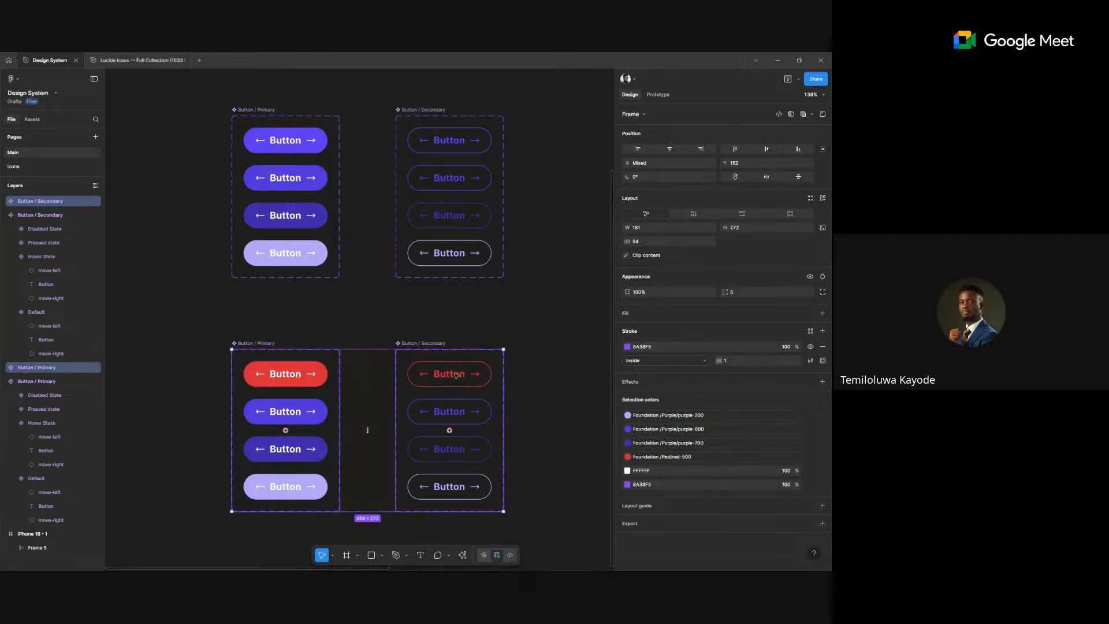
click(687, 430)
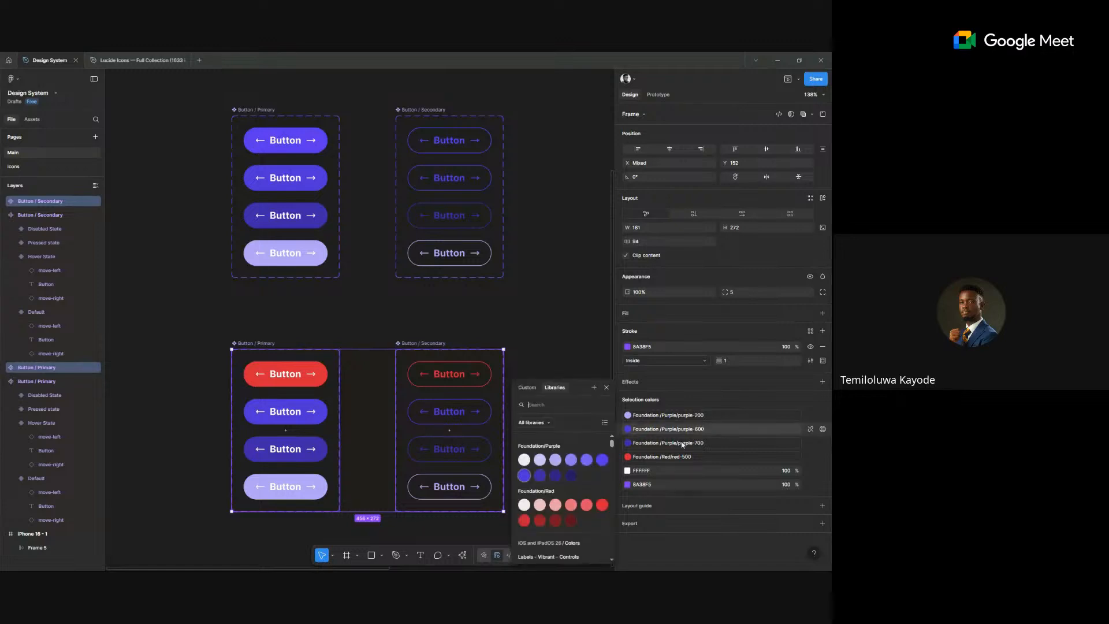
click(528, 521)
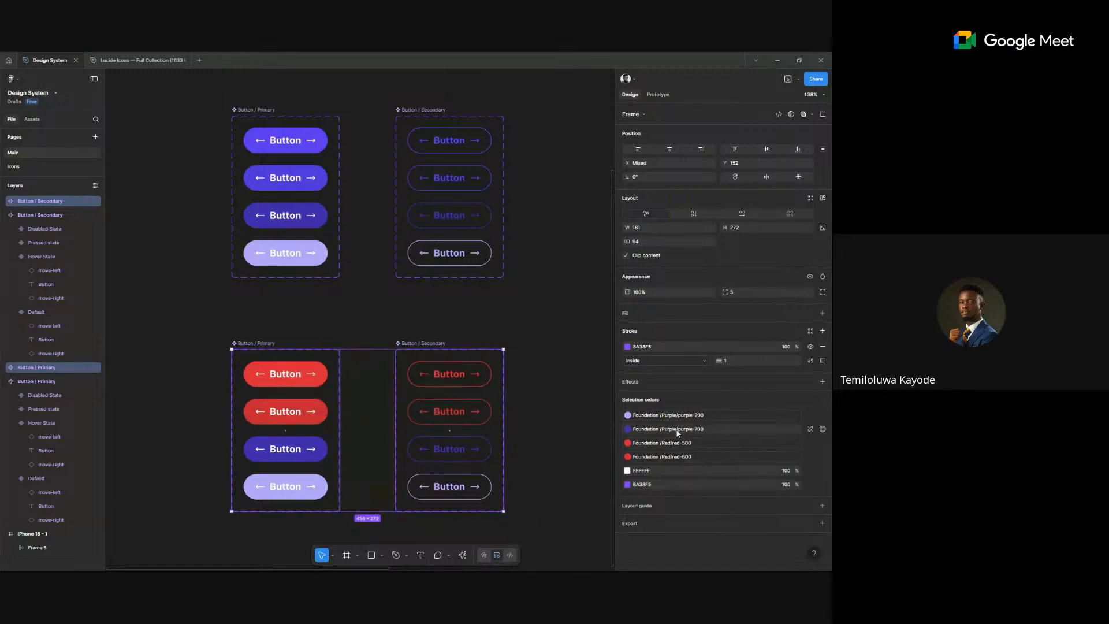
- Replace purple-700 with red-700 and purple-200 with red-200 in both duplicated button sets
click(677, 430)
click(540, 521)
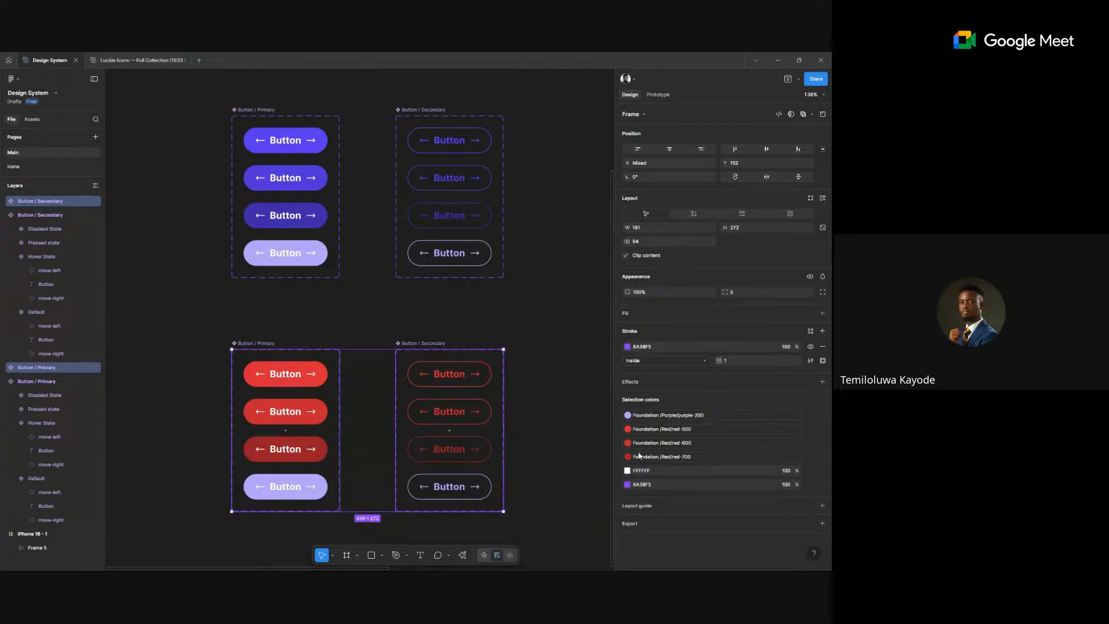
click(663, 418)
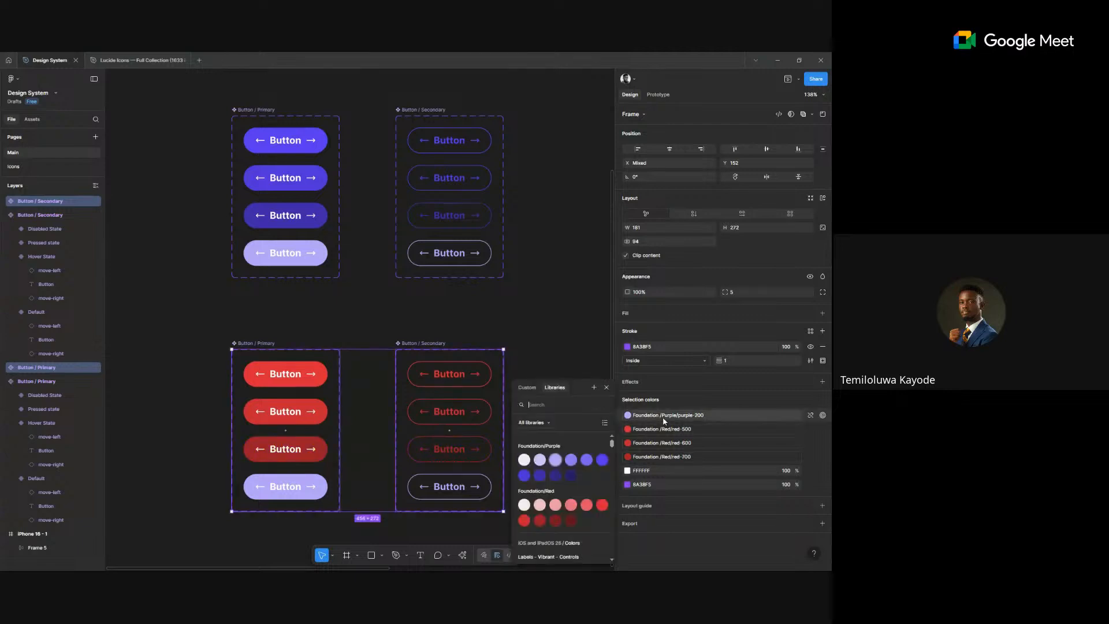
click(556, 507)
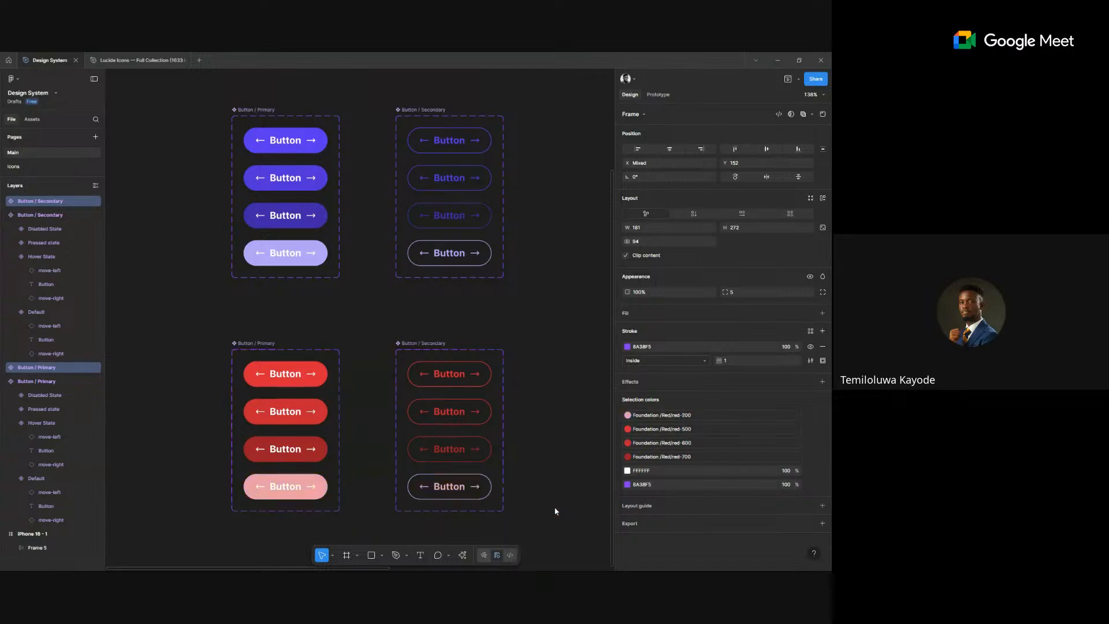
click(553, 463)
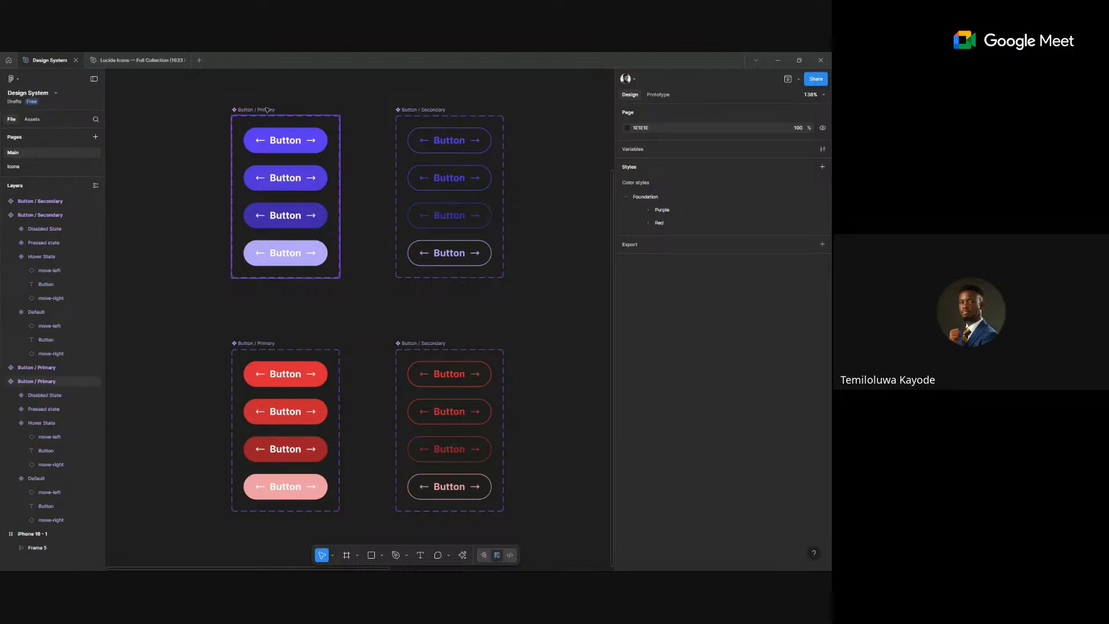
- Rename the upper purple Button / Primary component set as "Button / Primary / Blue"
scroll(266, 110, up, 5)
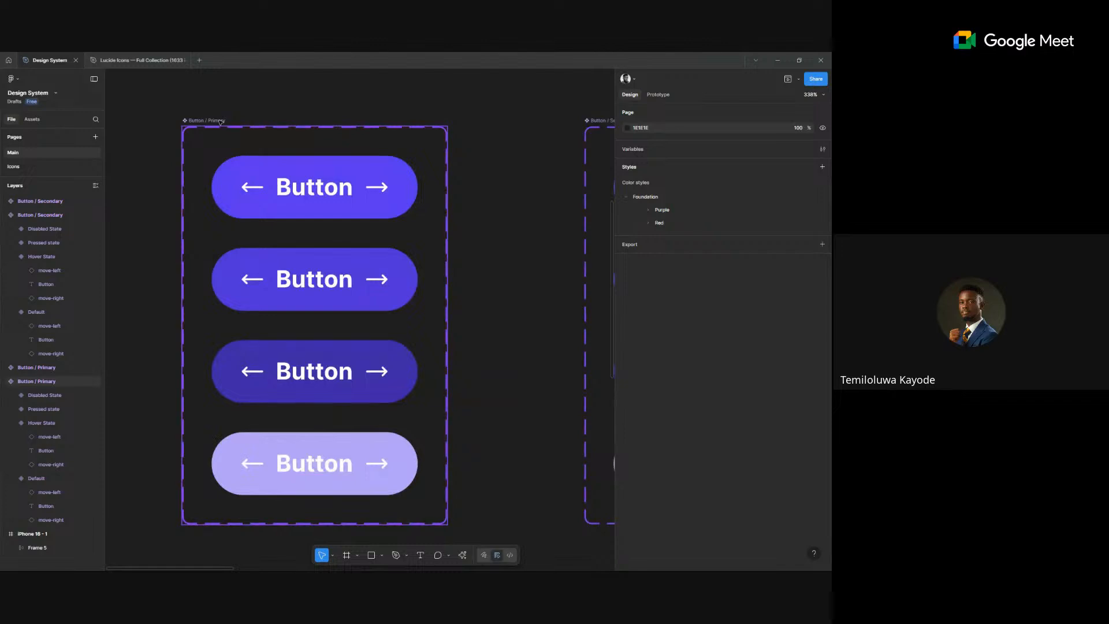
drag(219, 121, 221, 175)
double_click(220, 175)
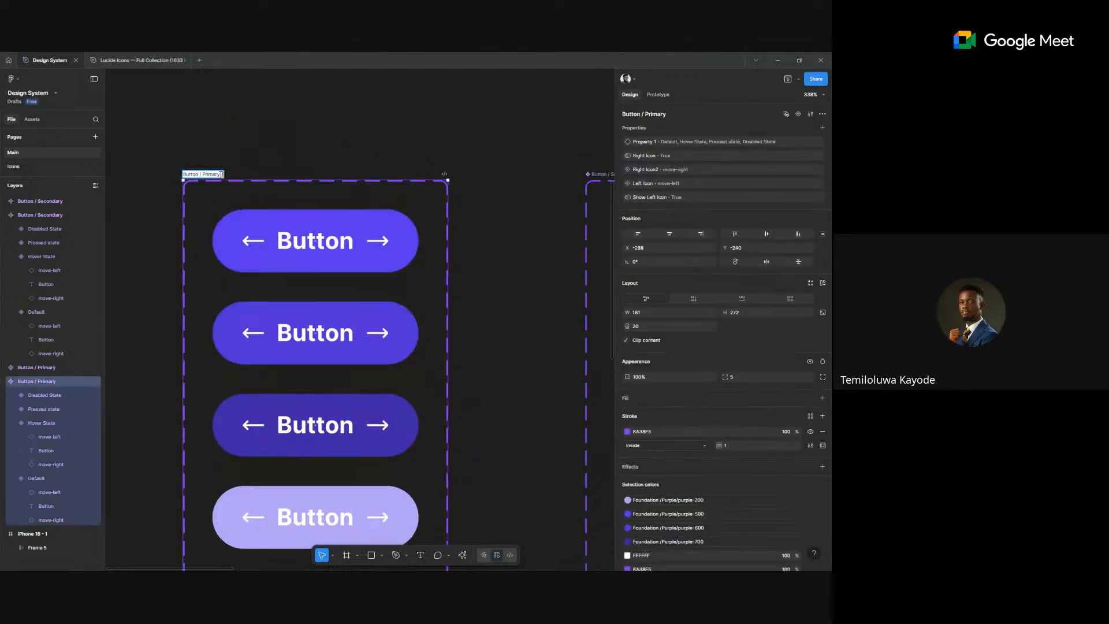
text(/ Blue)
- Rename the upper purple Button / Secondary component set as "Button / Secondary / Blue"
scroll(299, 129, right, 6)
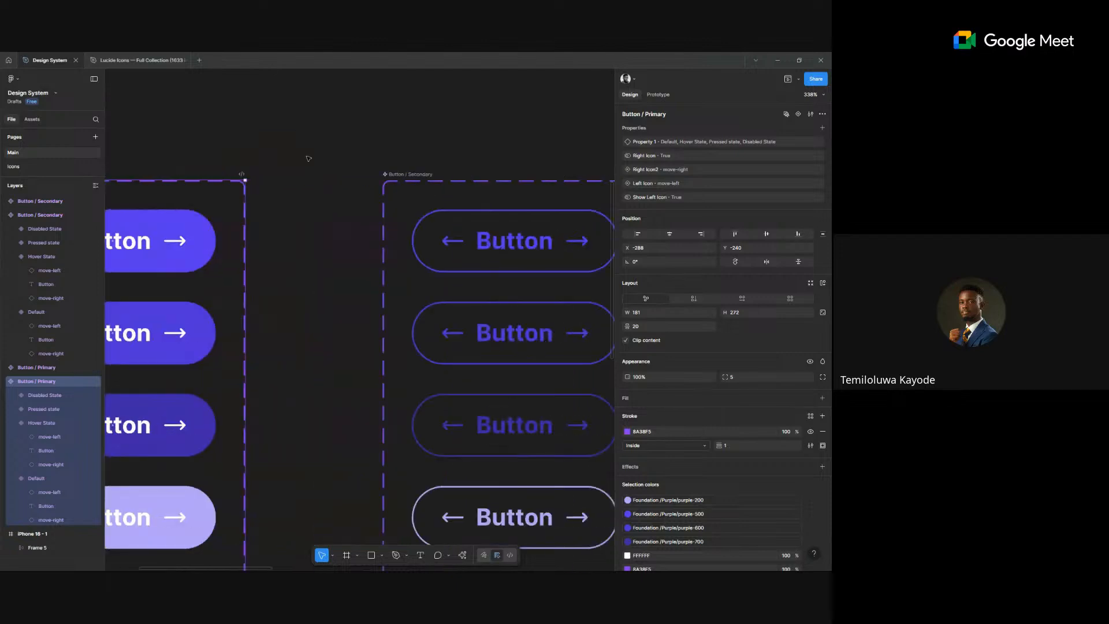
click(442, 181)
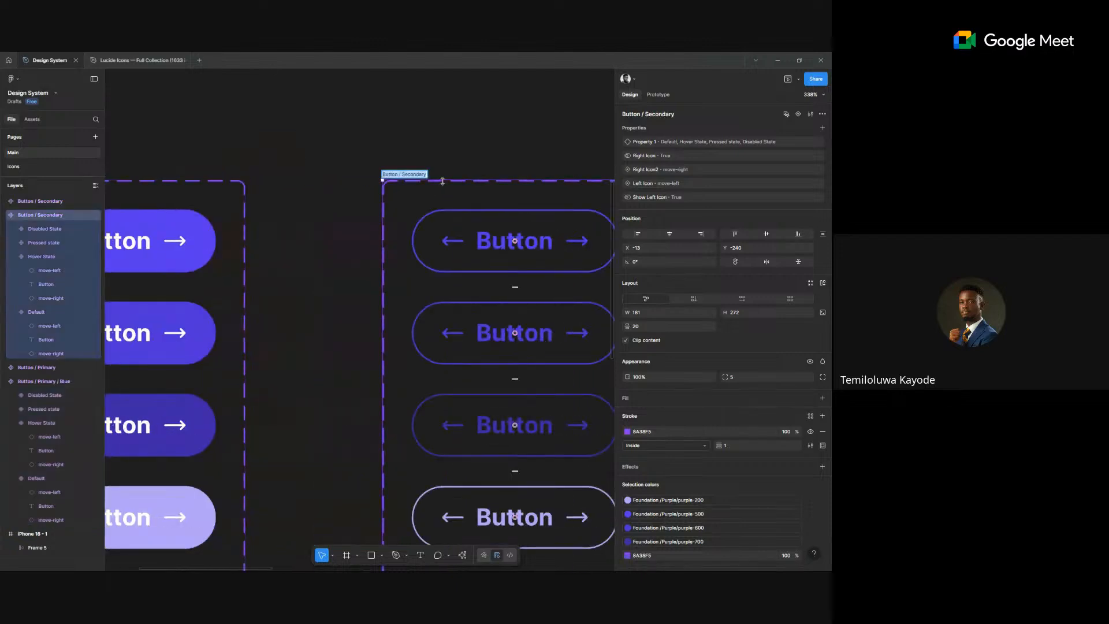
key(Right)
text(/ Blue)
click(332, 242)
- Rename the duplicated red Button / Primary component set as "Button / Primary / Red"
scroll(332, 243, down, 10)
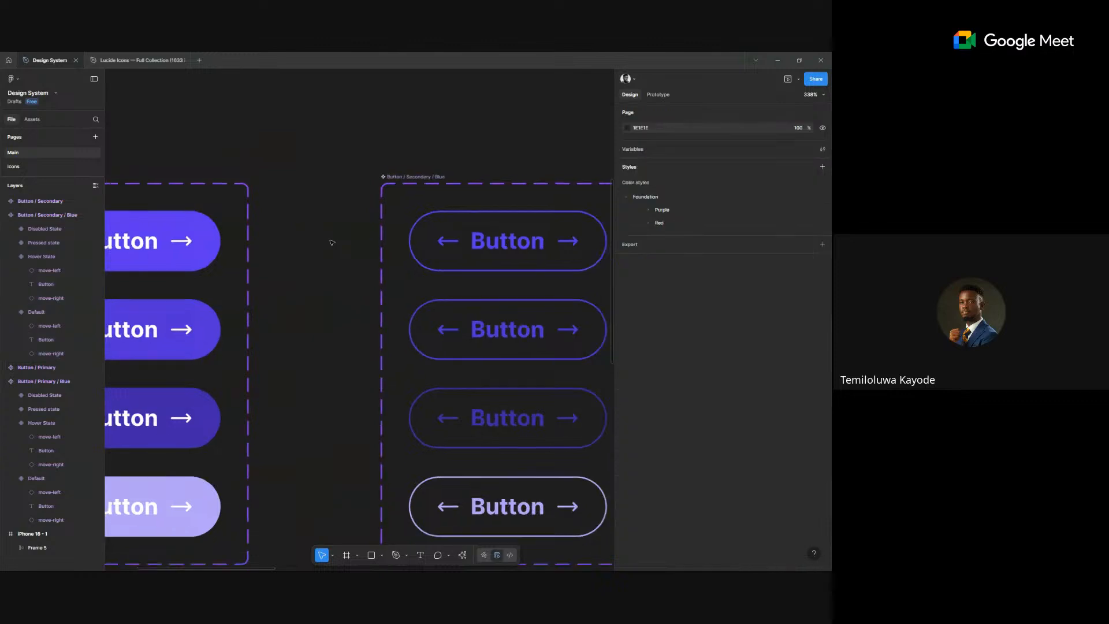
scroll(310, 266, up, 5)
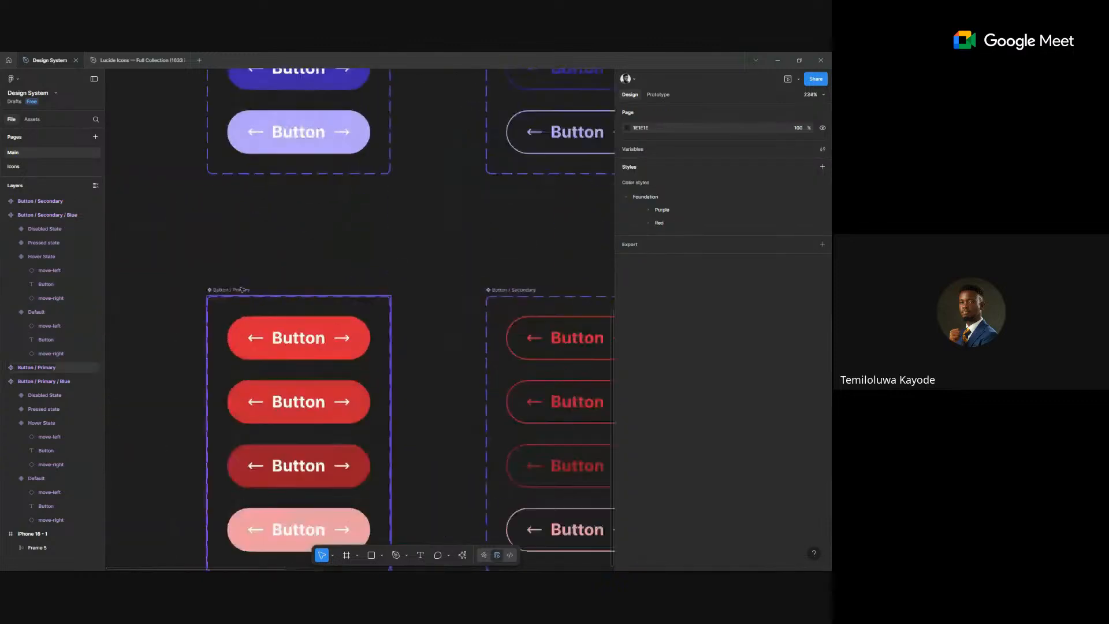
double_click(242, 290)
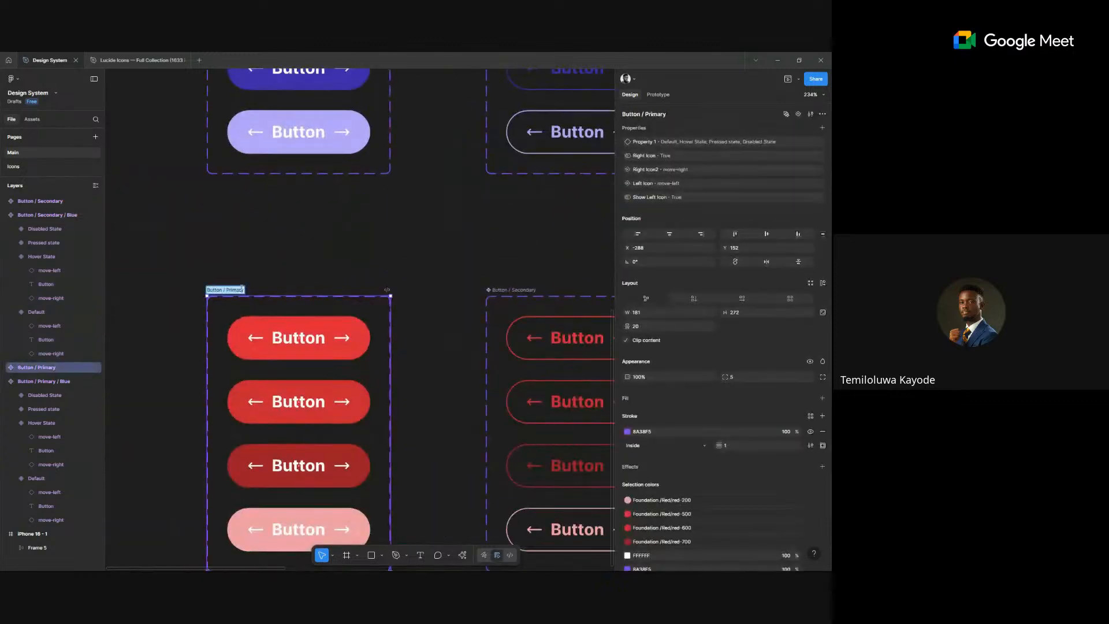
key(Right)
text(/ )
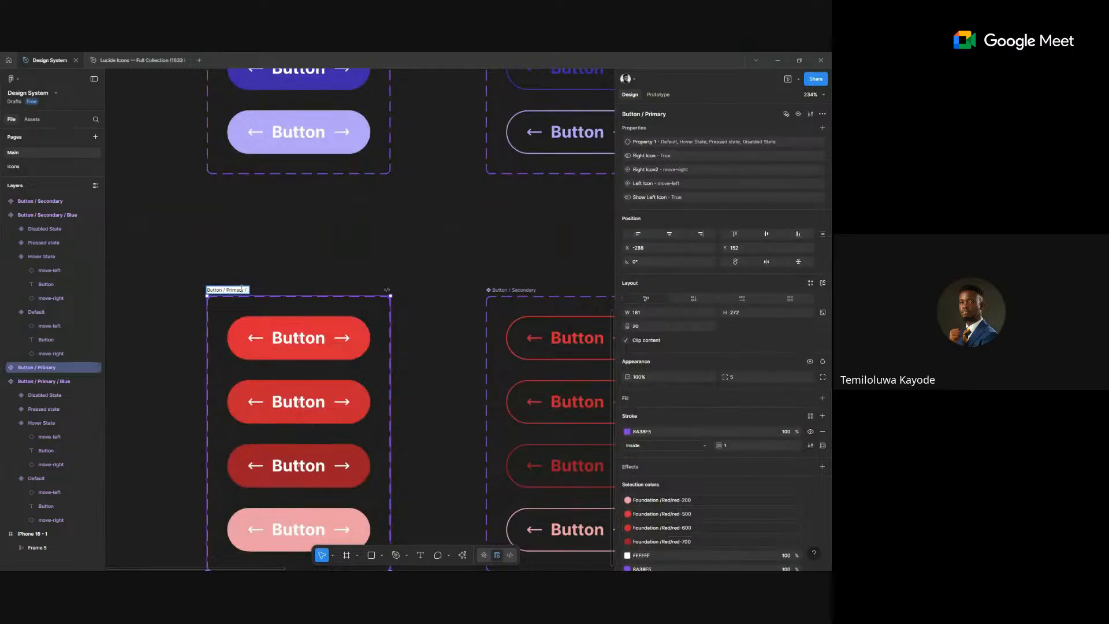
text(Red)
- Rename the duplicated red Button / Secondary component set as "Button / Secondary / Red"
click(511, 283)
double_click(512, 290)
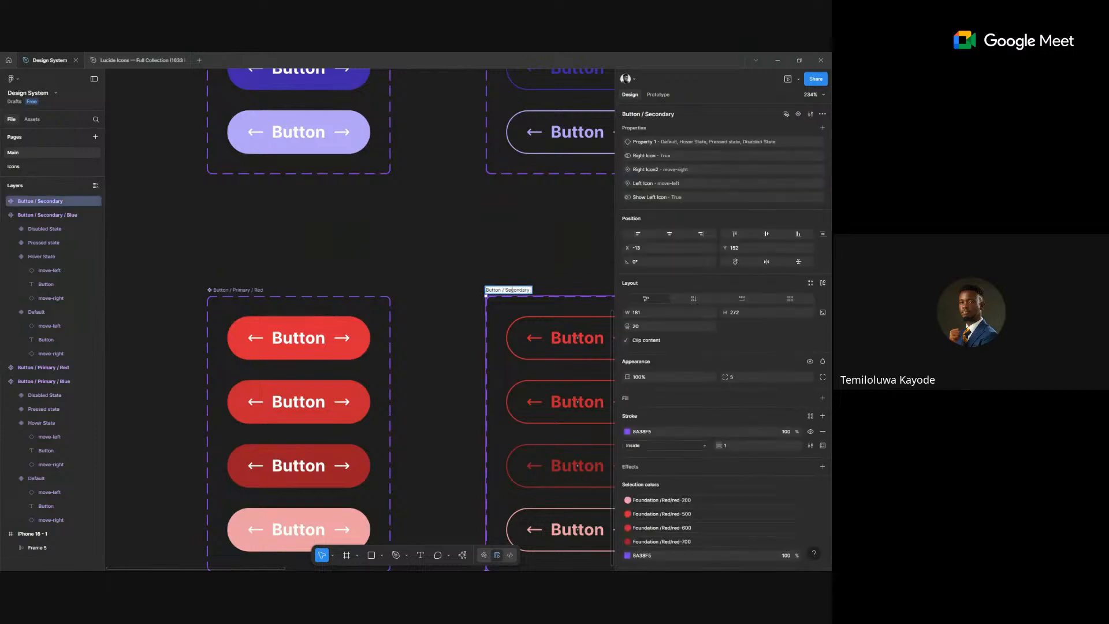
text(/ Red)
click(527, 260)
- Duplicate the Log In and Sign Up button row in the iPhone 16 frame, placing the copy directly above the original
scroll(520, 262, down, 10)
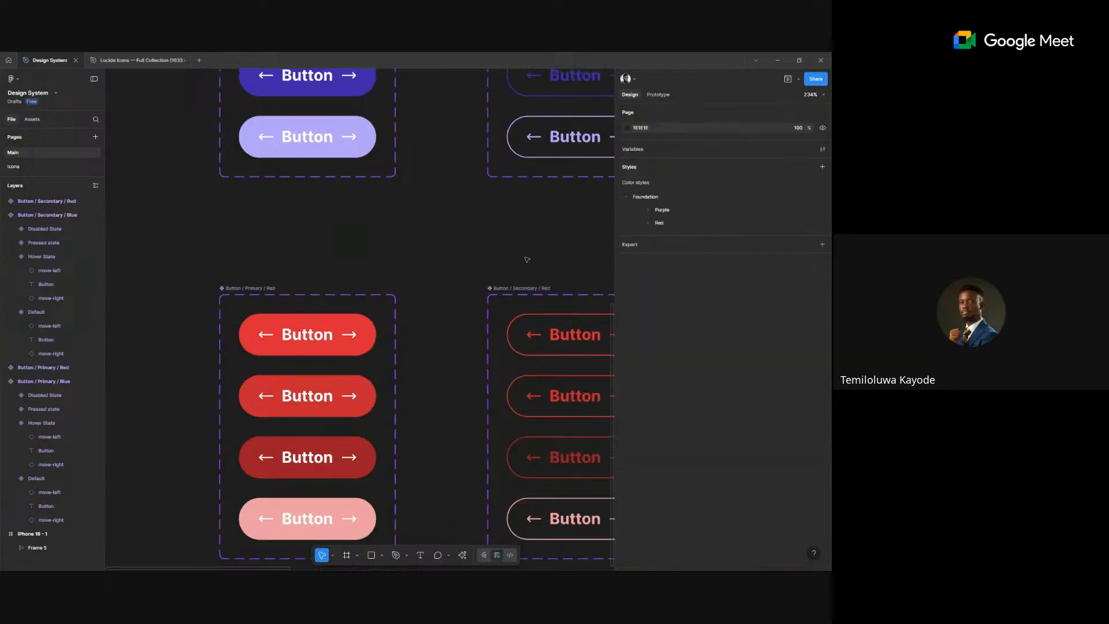
drag(509, 265, 307, 315)
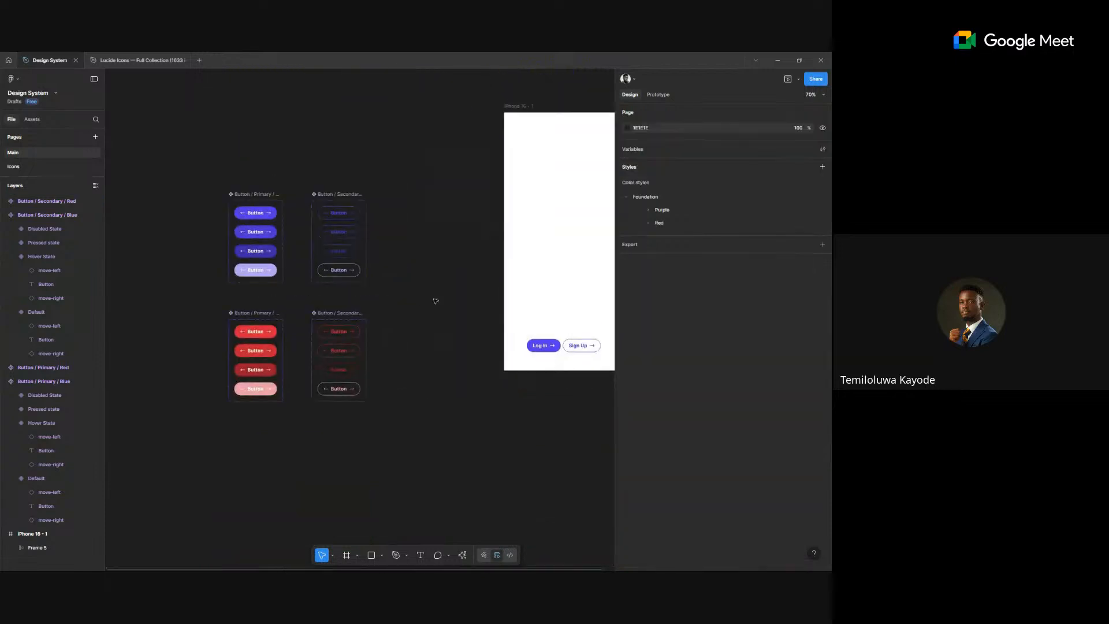
drag(435, 301, 324, 300)
scroll(457, 347, up, 5)
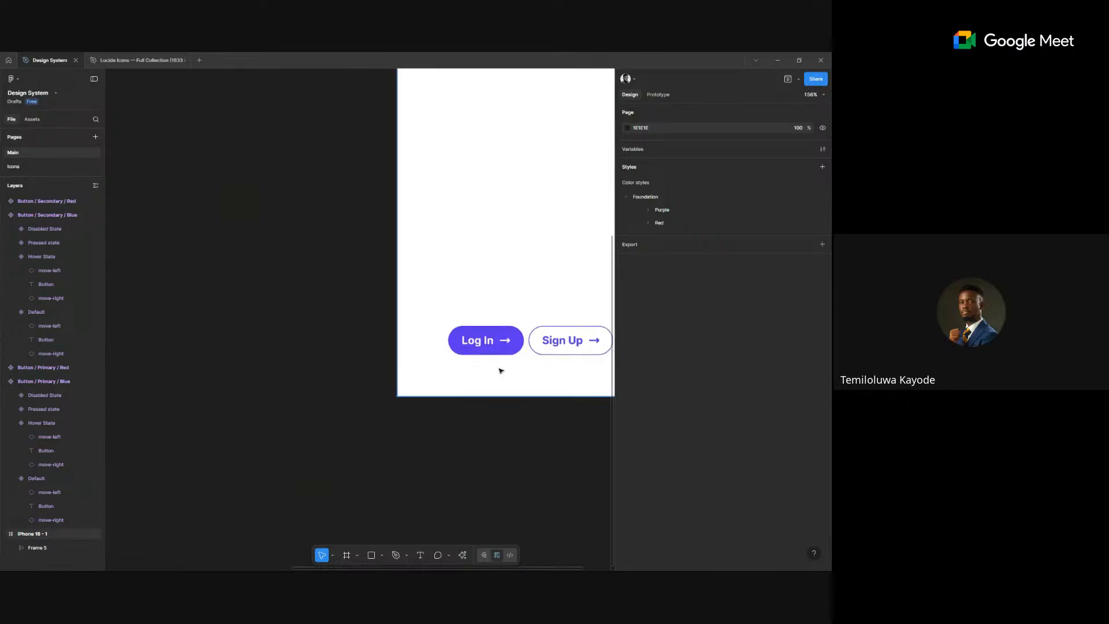
scroll(500, 371, up, 4)
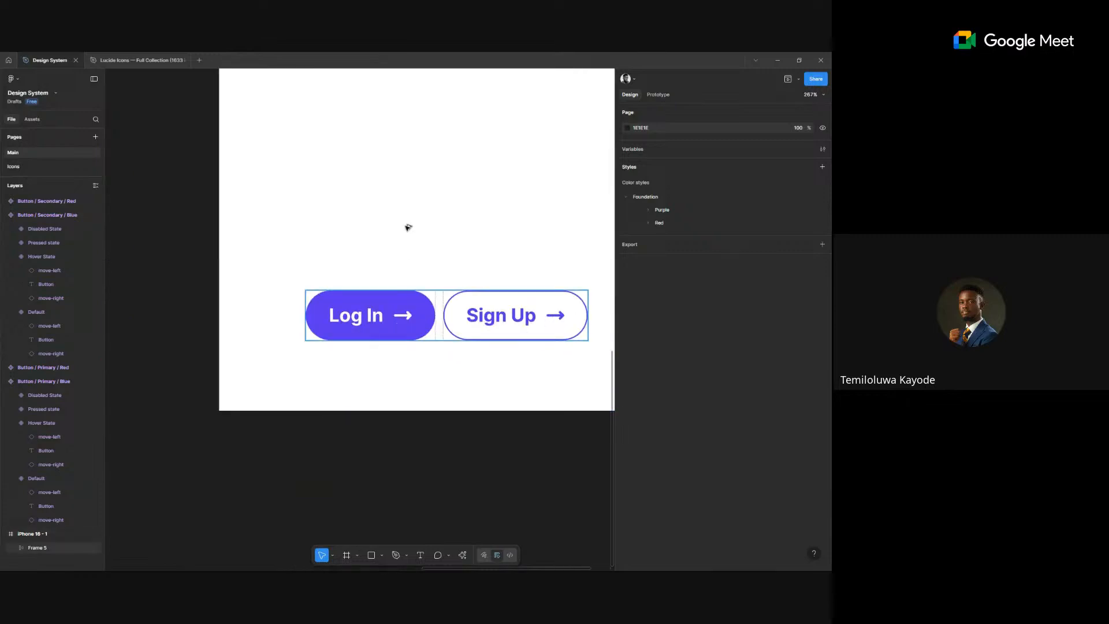
drag(398, 321, 409, 221)
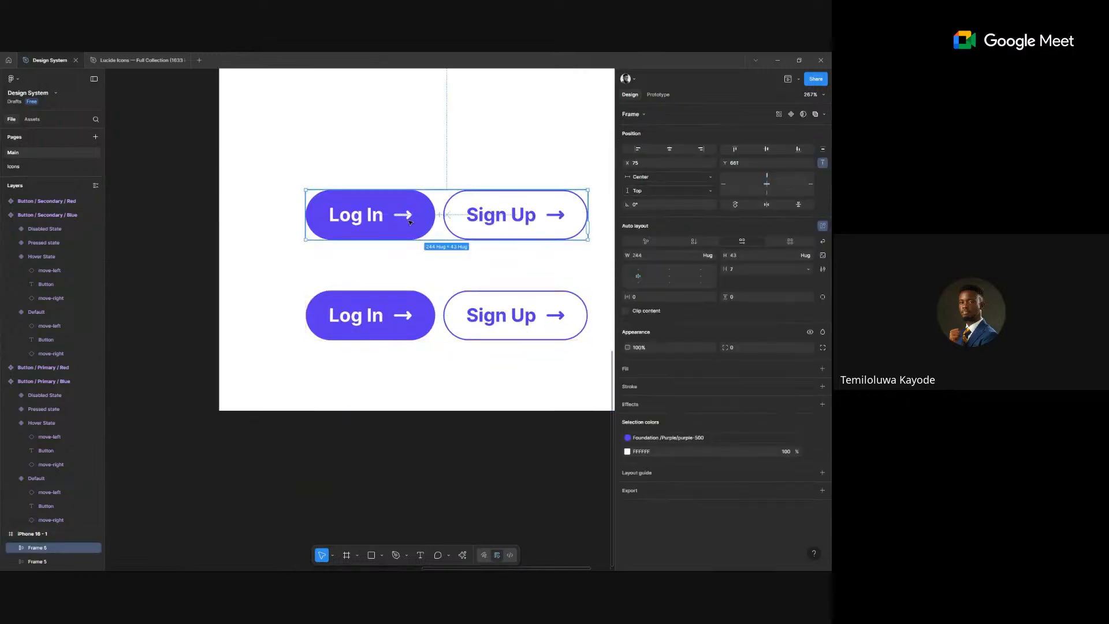
- Examine how the instance swap options for the copied Log In button are grouped by Button type and colour, comparing them with the component set names
click(410, 222)
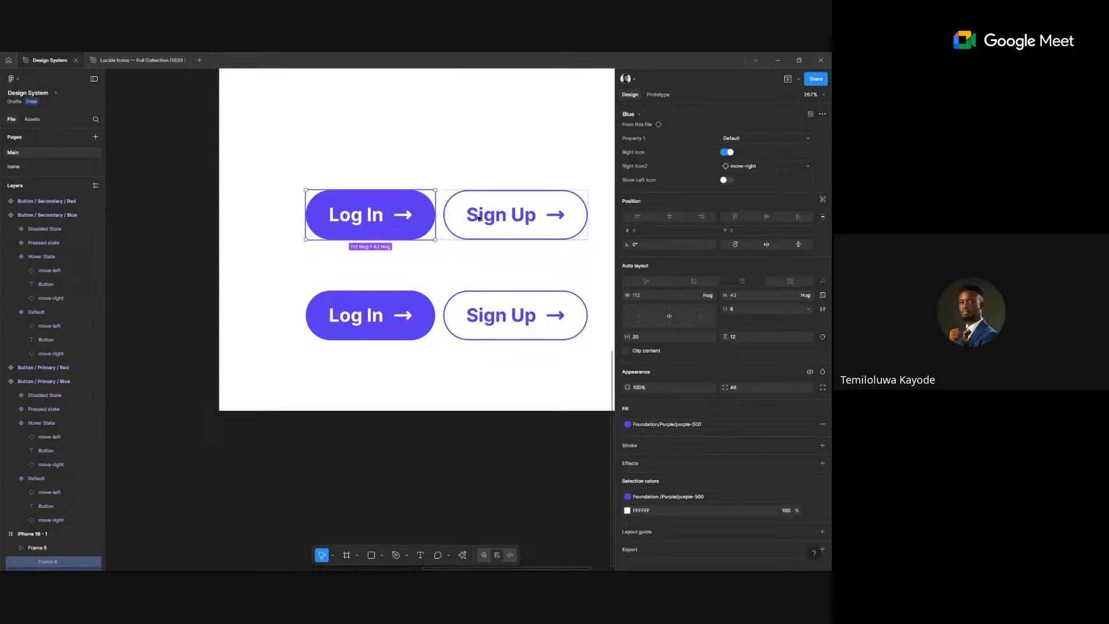
click(638, 115)
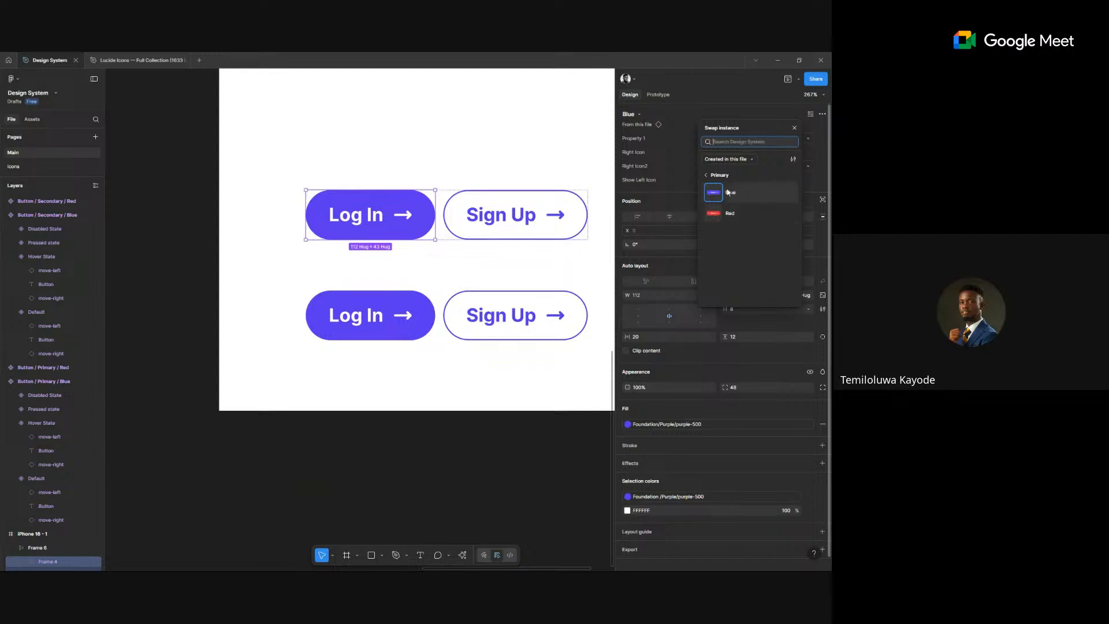
click(713, 175)
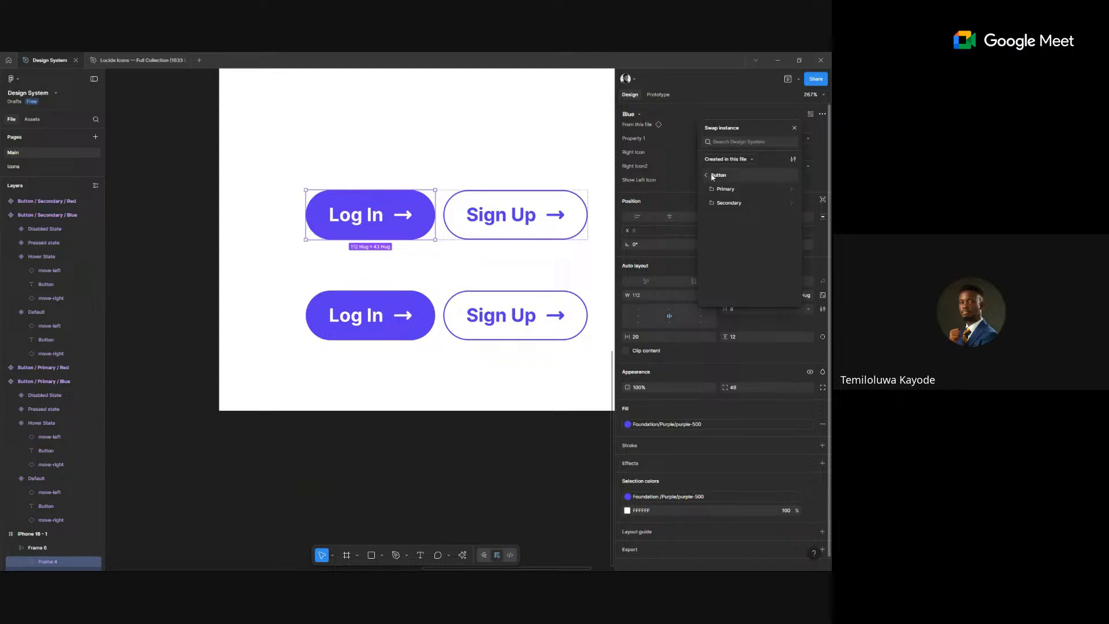
scroll(479, 187, up, 3)
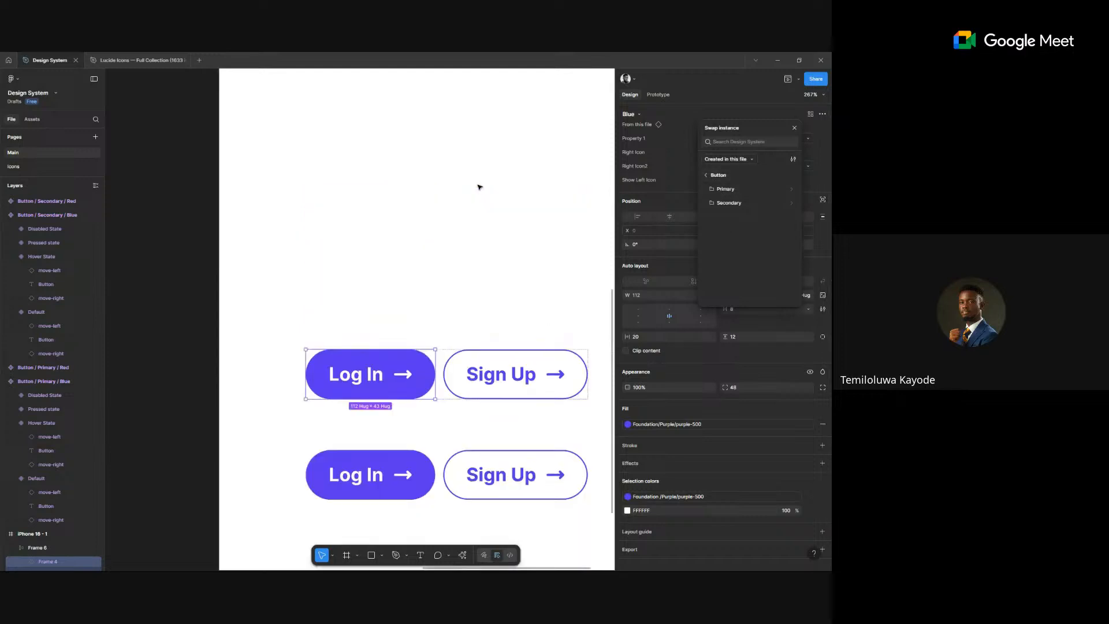
scroll(479, 187, down, 5)
scroll(359, 198, up, 3)
scroll(359, 198, left, 5)
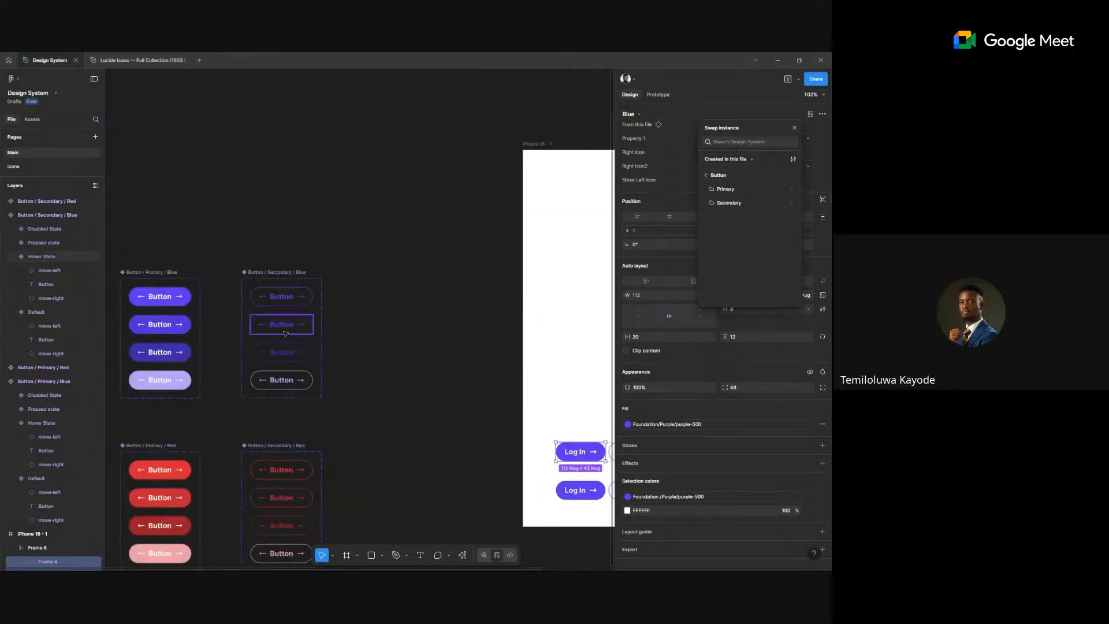
scroll(171, 261, up, 1)
scroll(271, 285, up, 5)
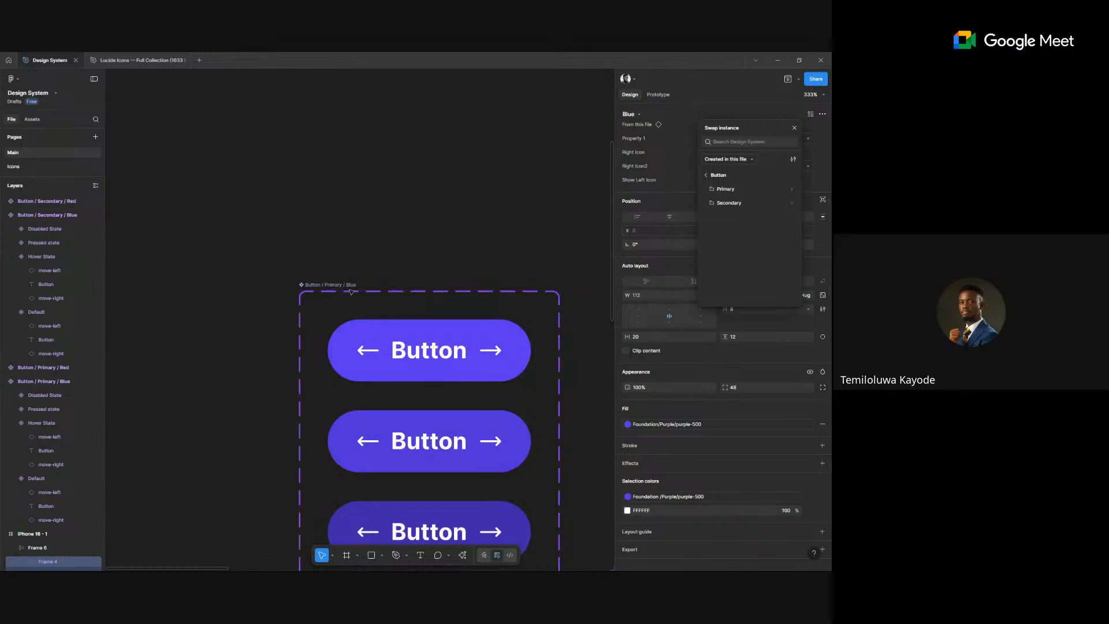
click(738, 192)
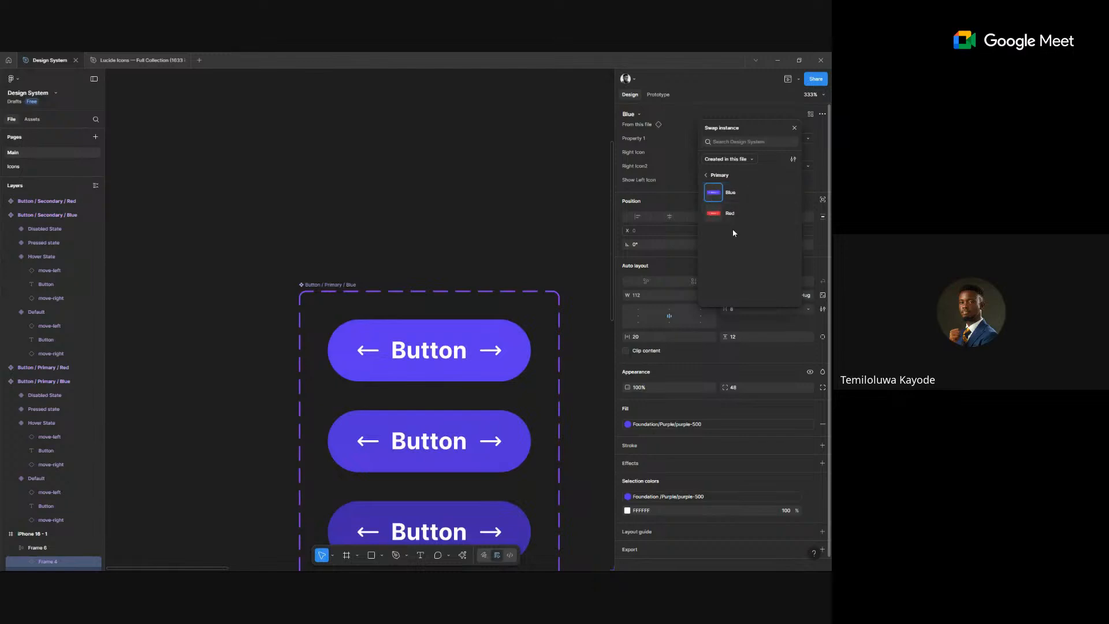
click(719, 175)
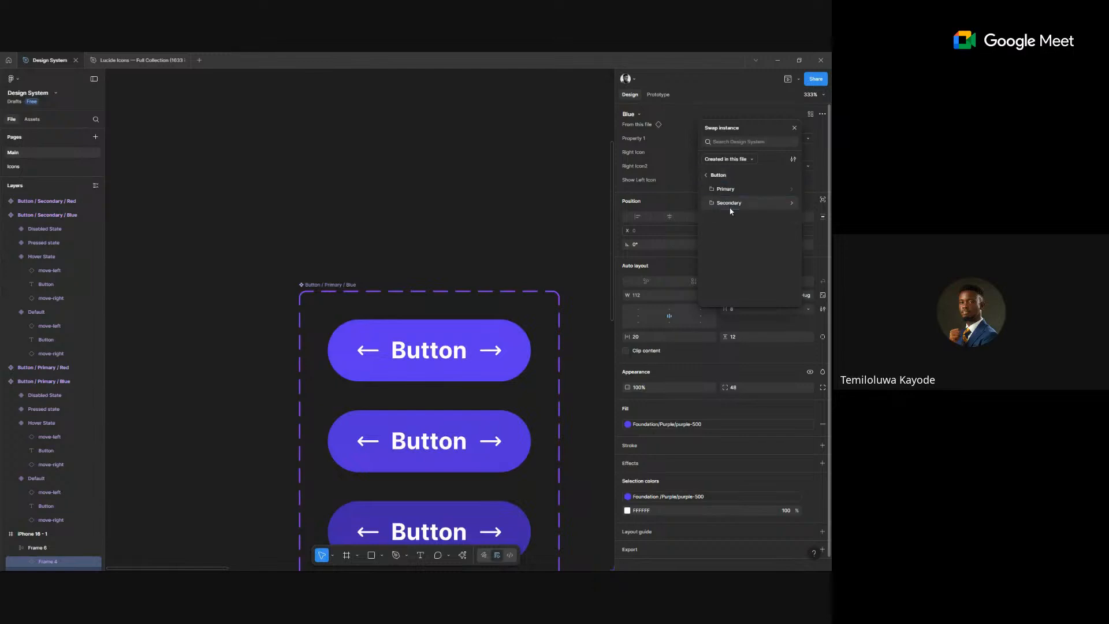
click(730, 208)
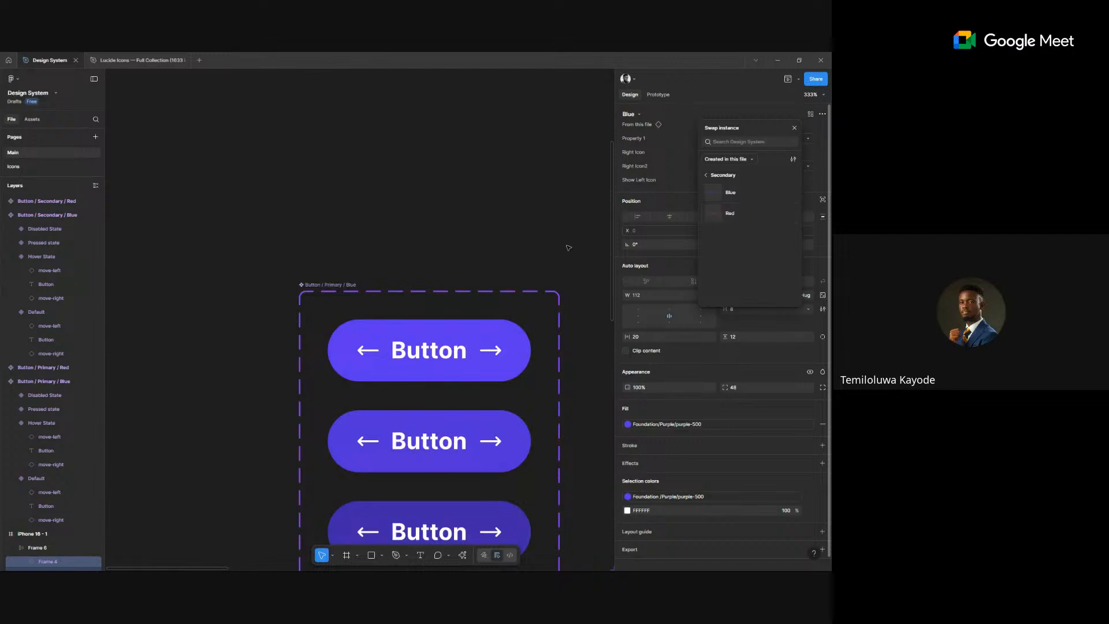
scroll(307, 193, right, 10)
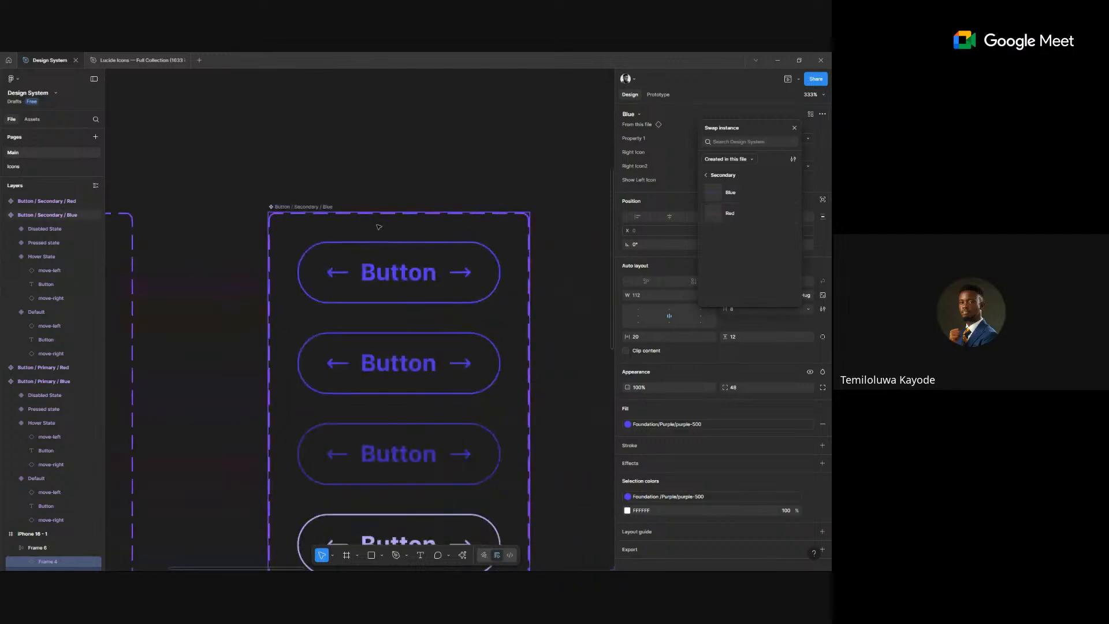
scroll(390, 354, down, 10)
scroll(390, 354, down, 3)
scroll(391, 355, right, 10)
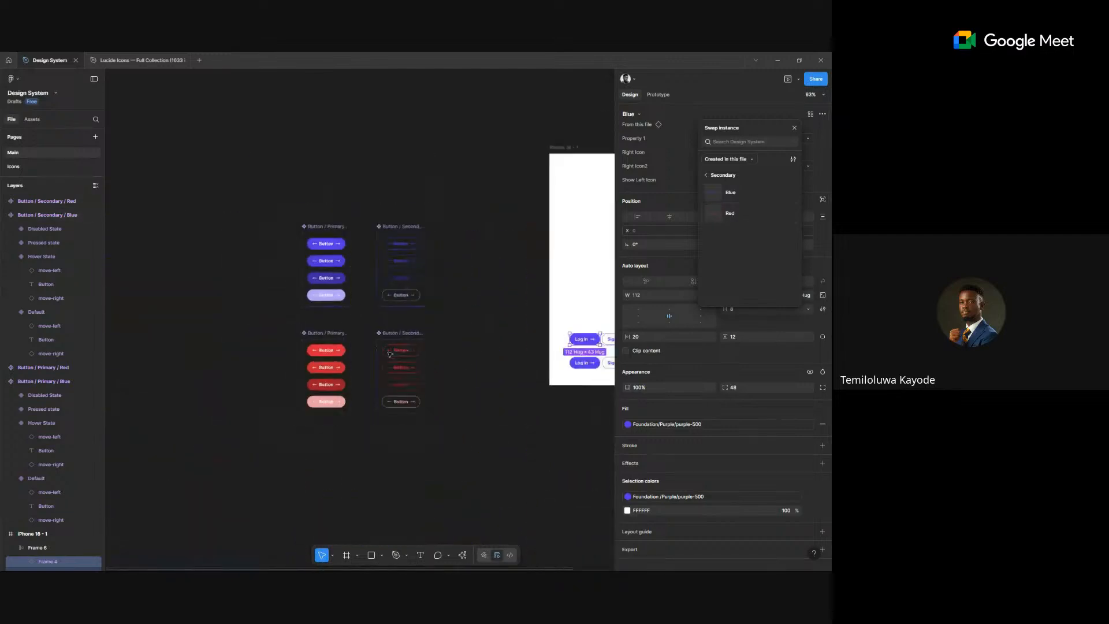
scroll(410, 345, up, 10)
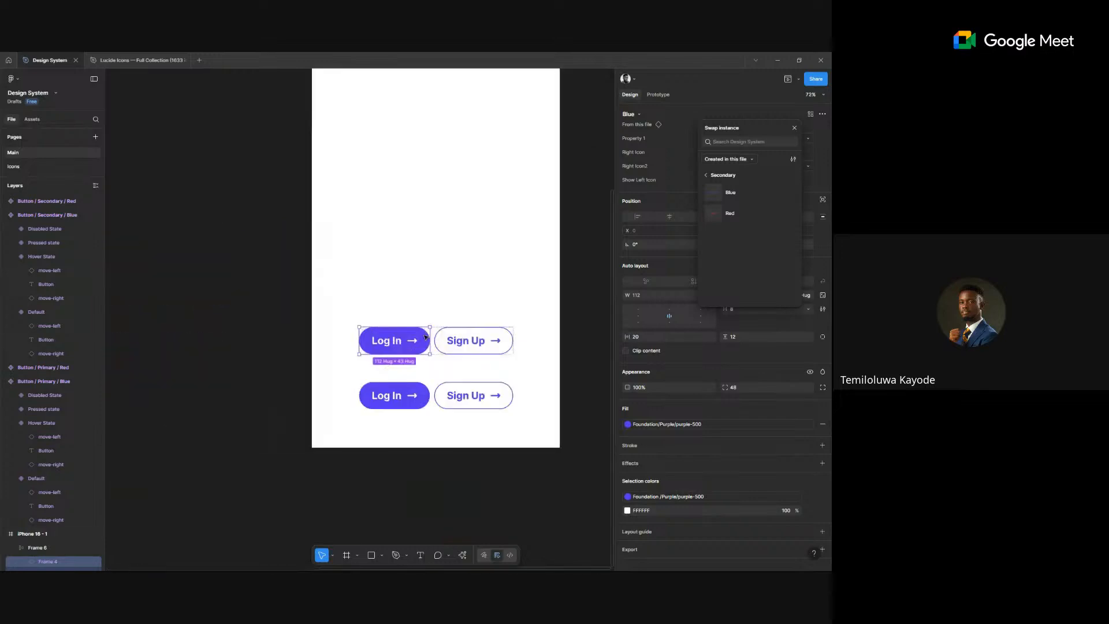
click(422, 282)
- In the upper button row, swap the Log In instance to Primary / Red and the Sign Up instance to Secondary / Red
click(402, 346)
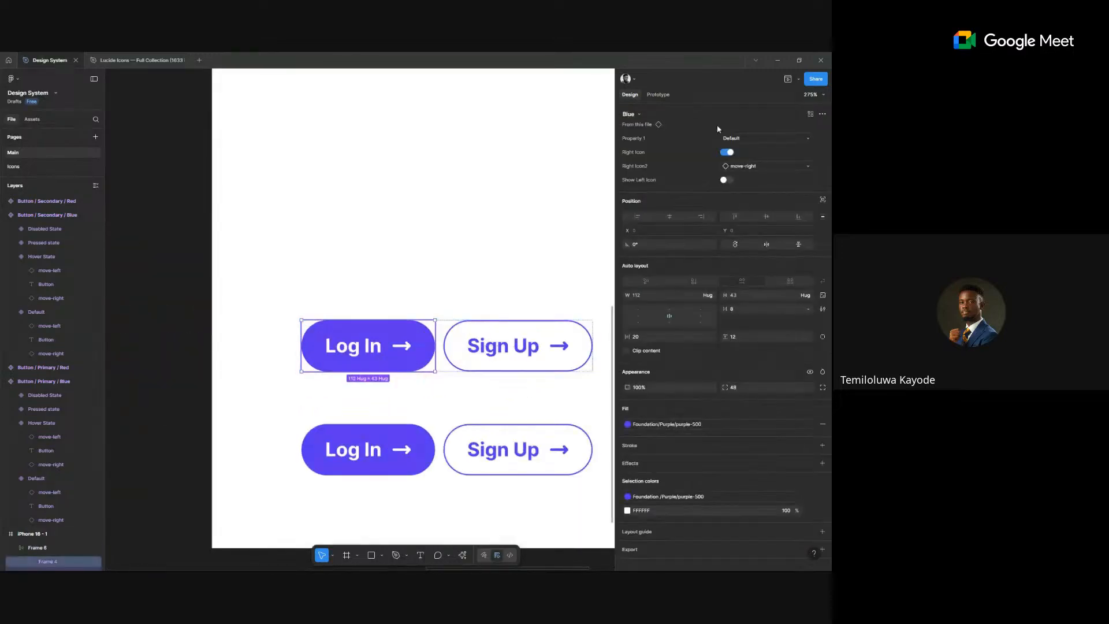
click(648, 127)
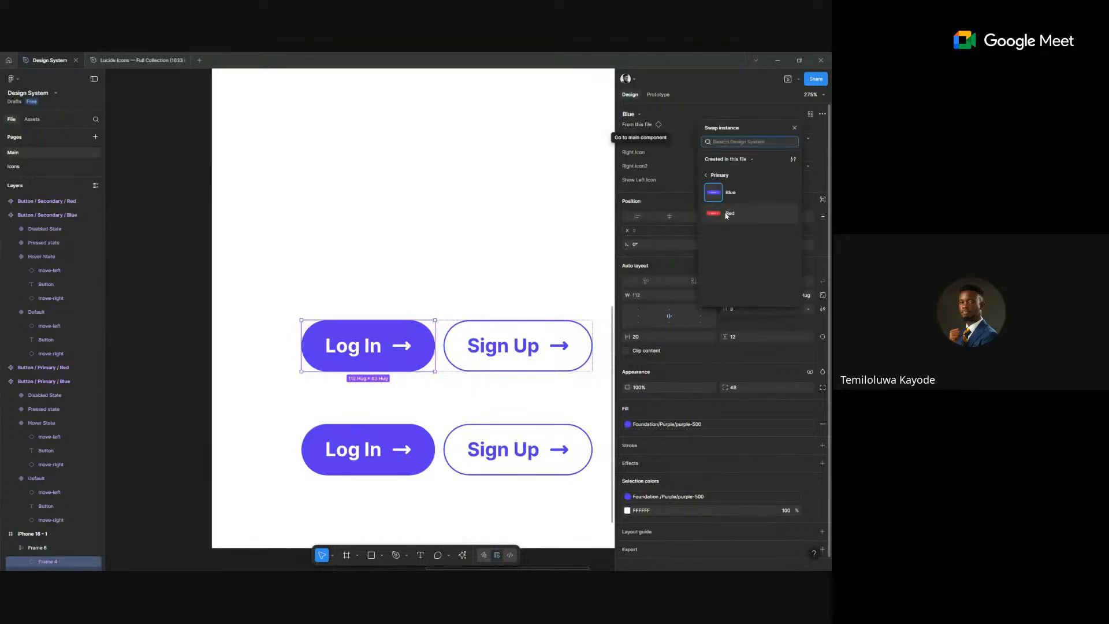
click(727, 215)
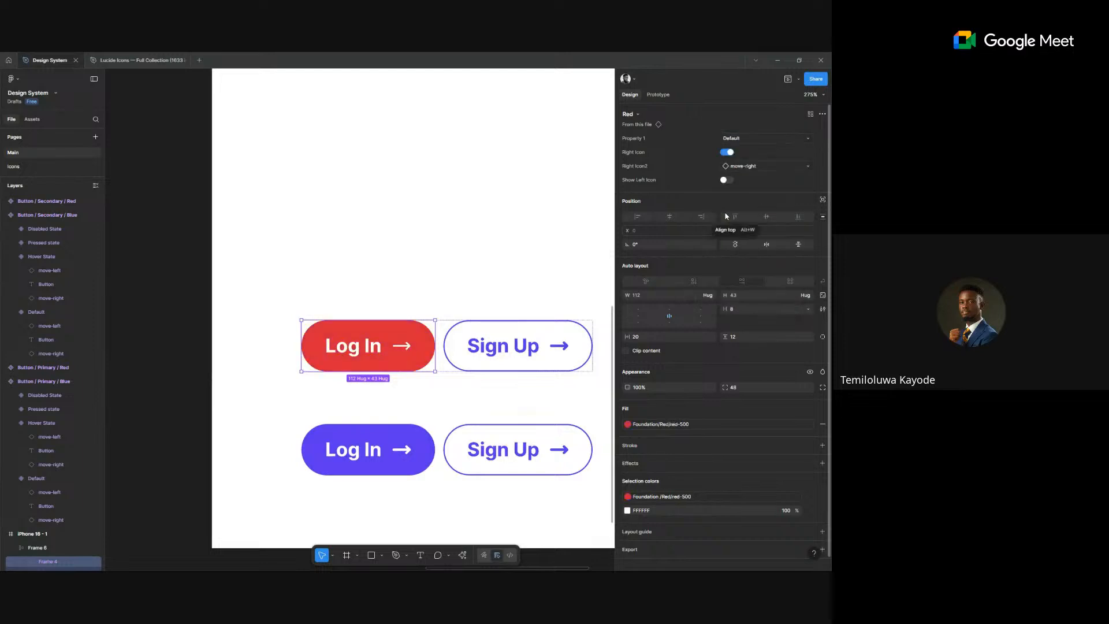
click(572, 345)
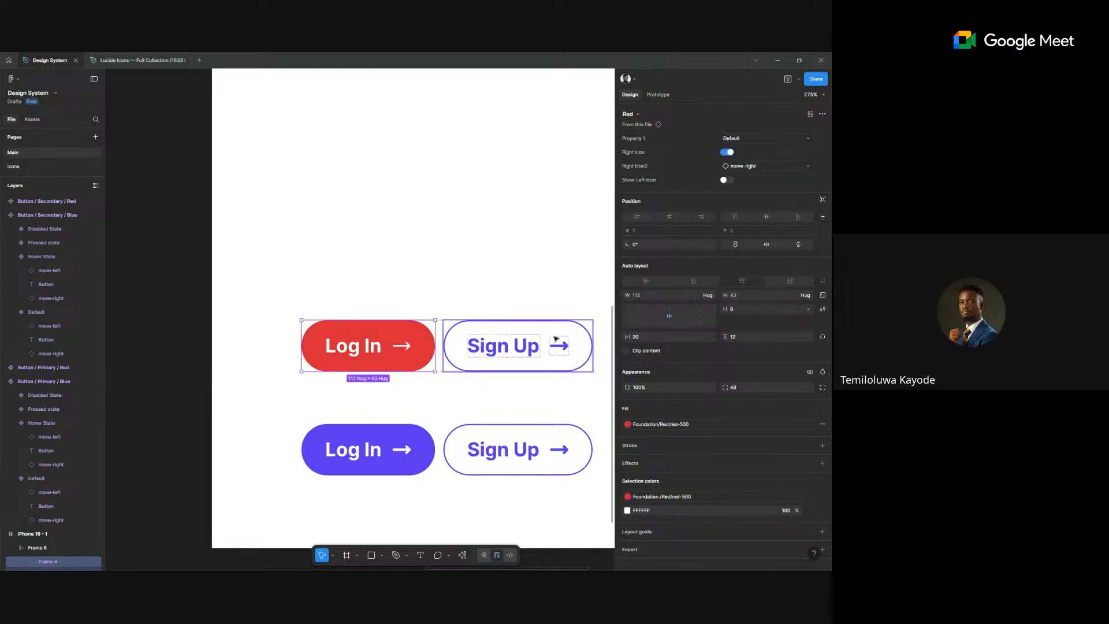
click(630, 119)
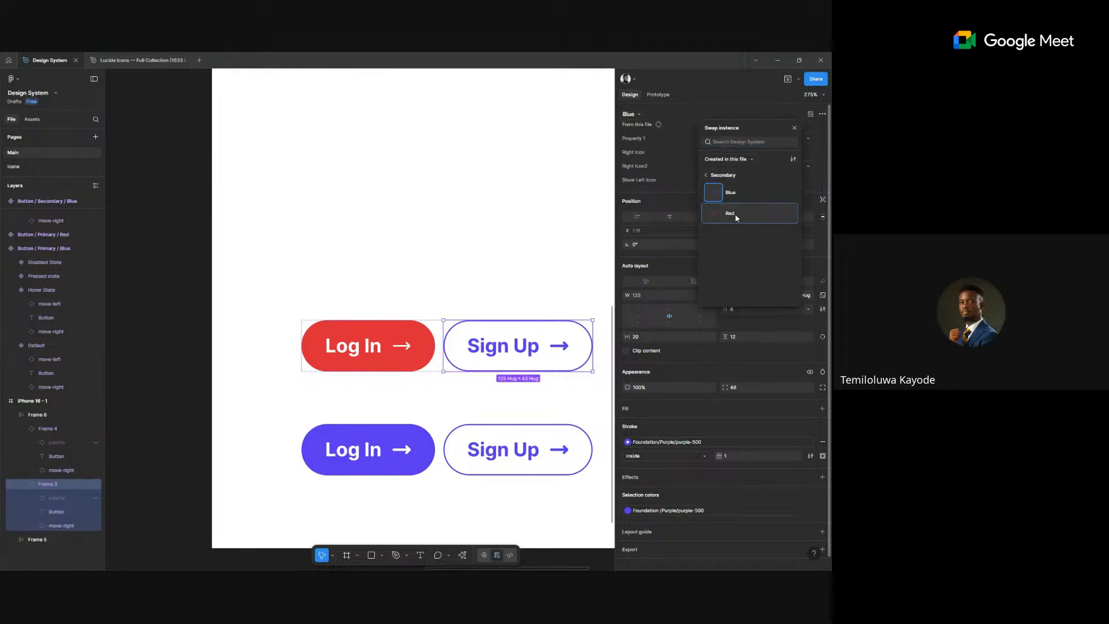
click(735, 214)
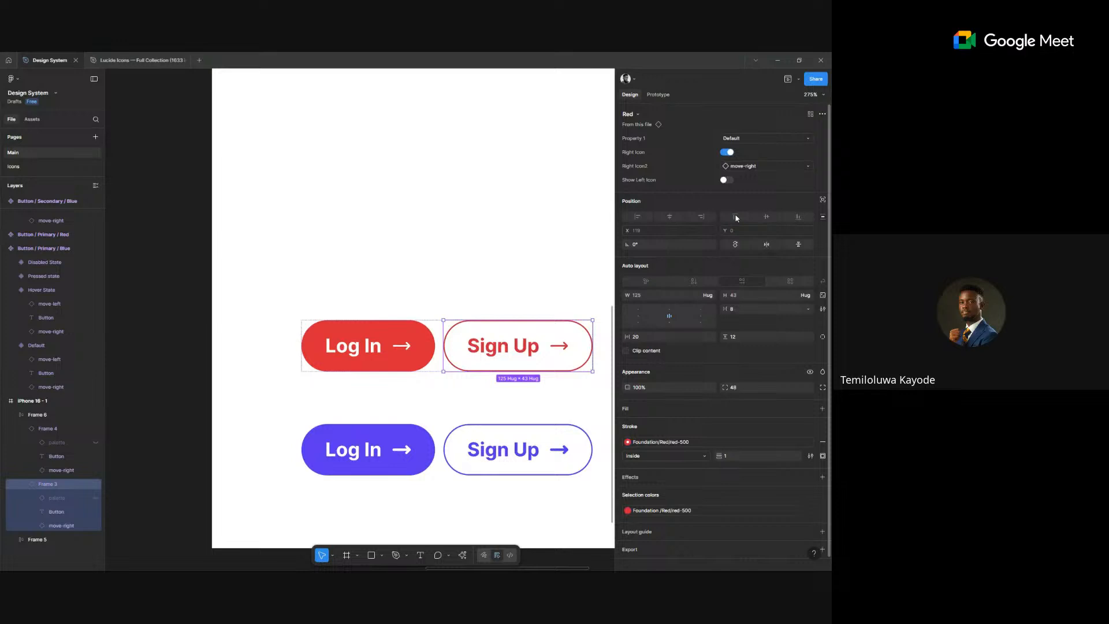
- Swap the upper row's Sign Up button instance to the Primary / Red component
click(630, 115)
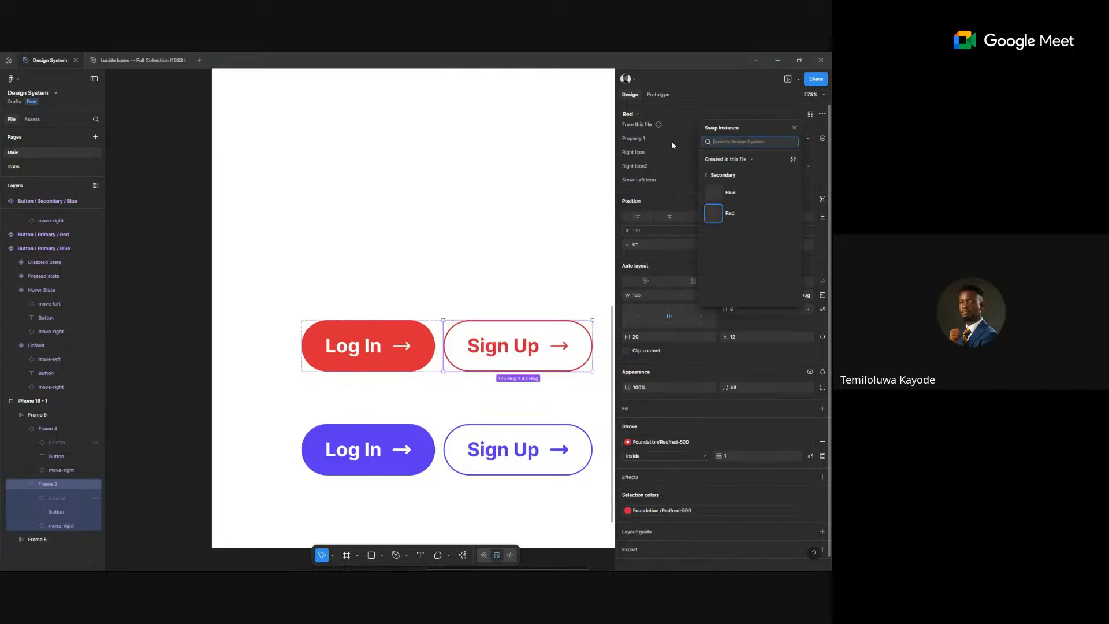
click(716, 175)
click(724, 191)
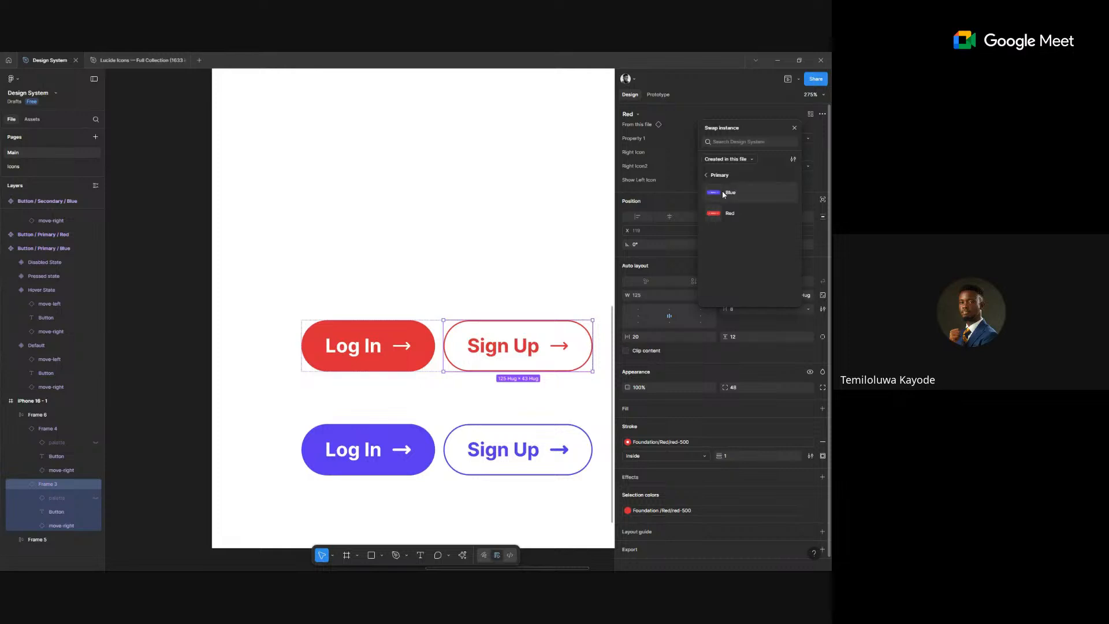
click(731, 215)
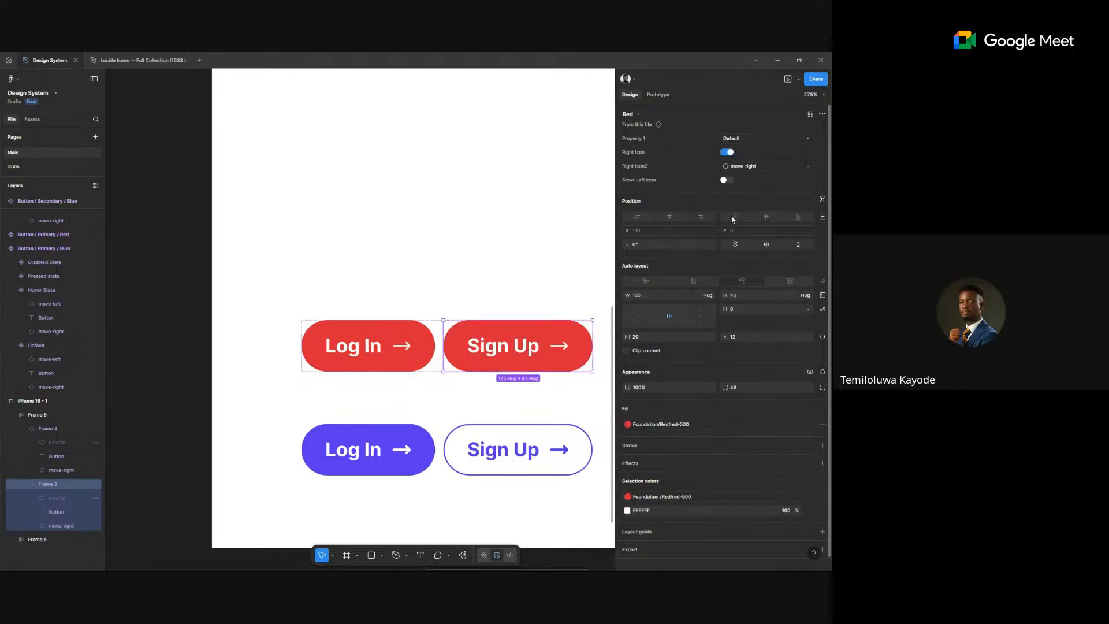
- Swap the upper row's Log In button instance to the Secondary / Red component
click(383, 350)
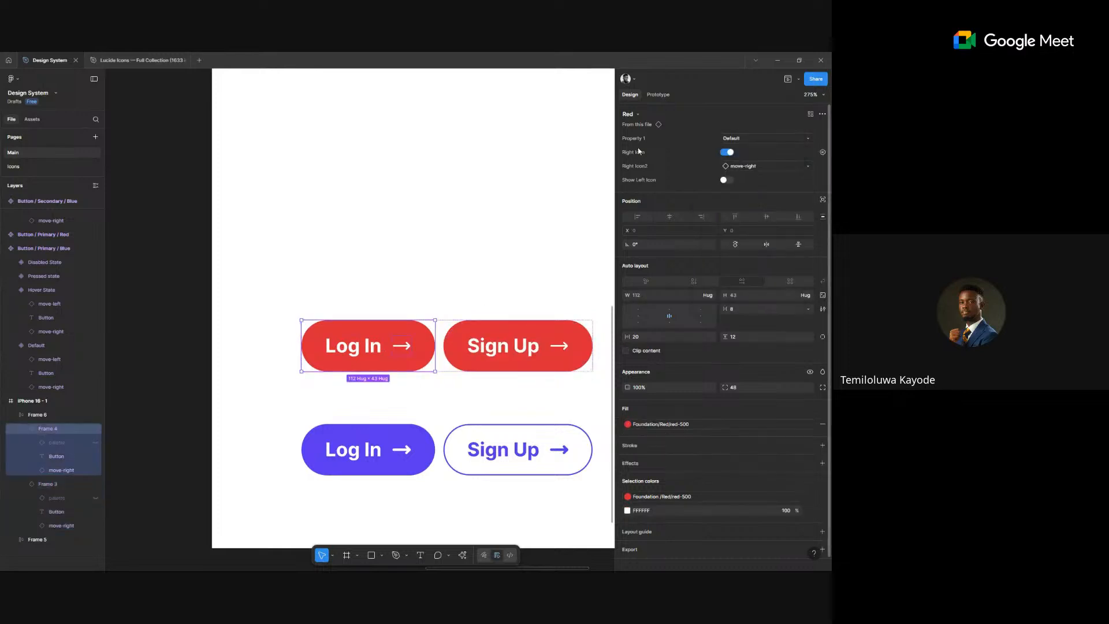
click(635, 114)
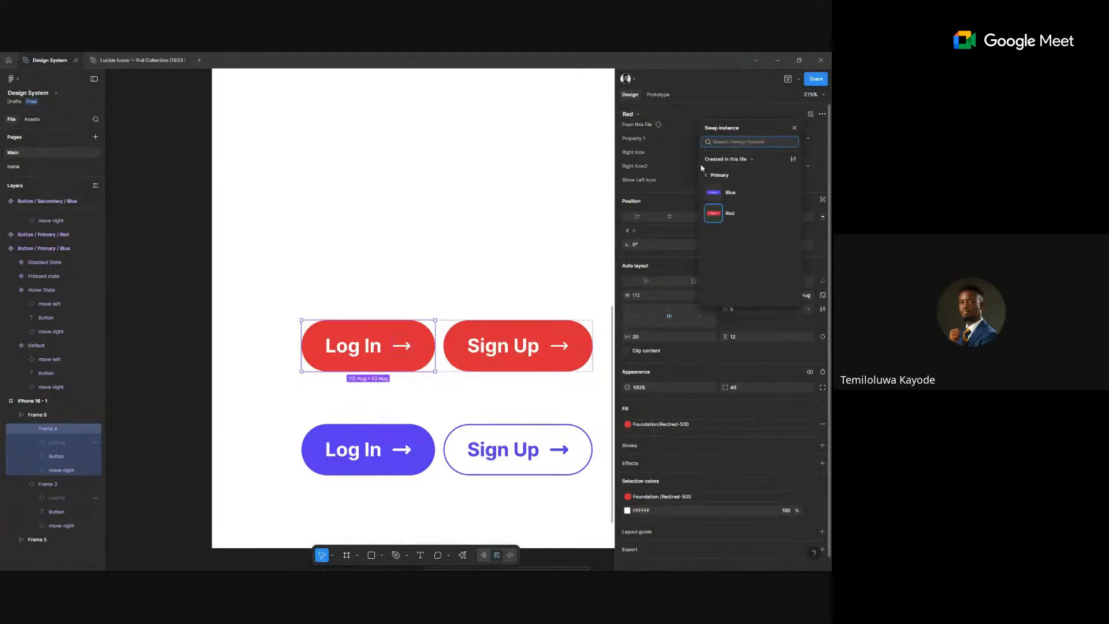
click(707, 176)
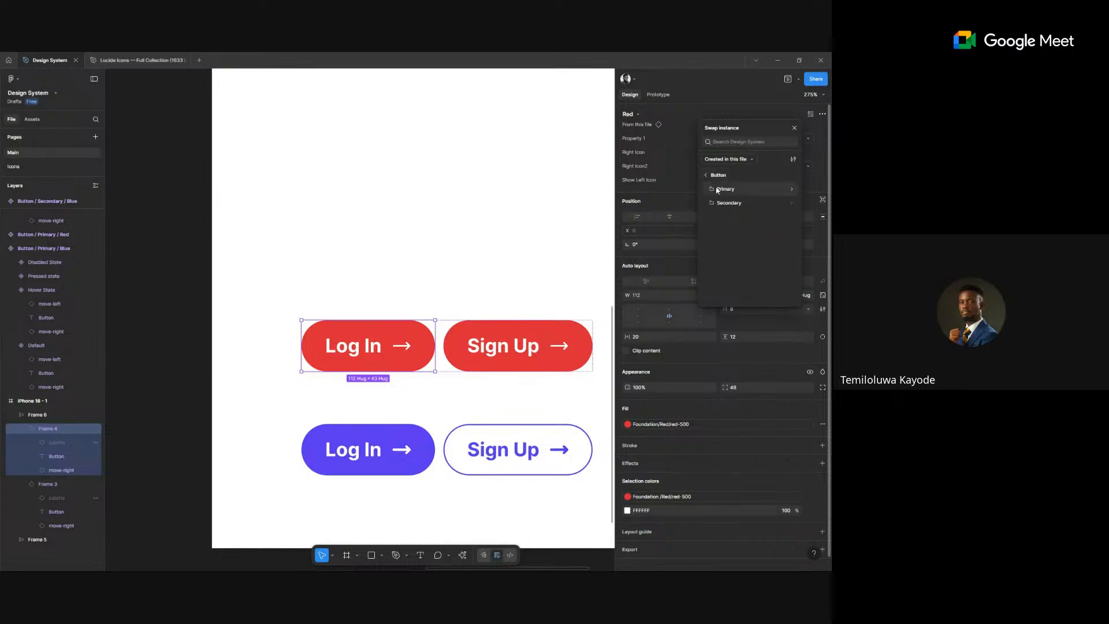
click(724, 202)
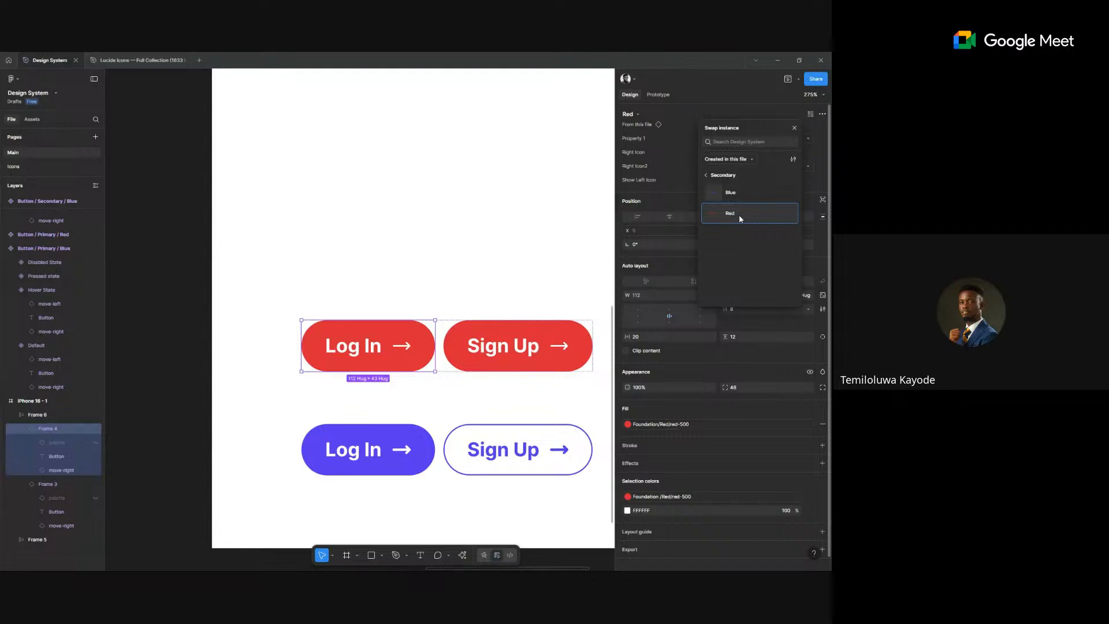
click(740, 213)
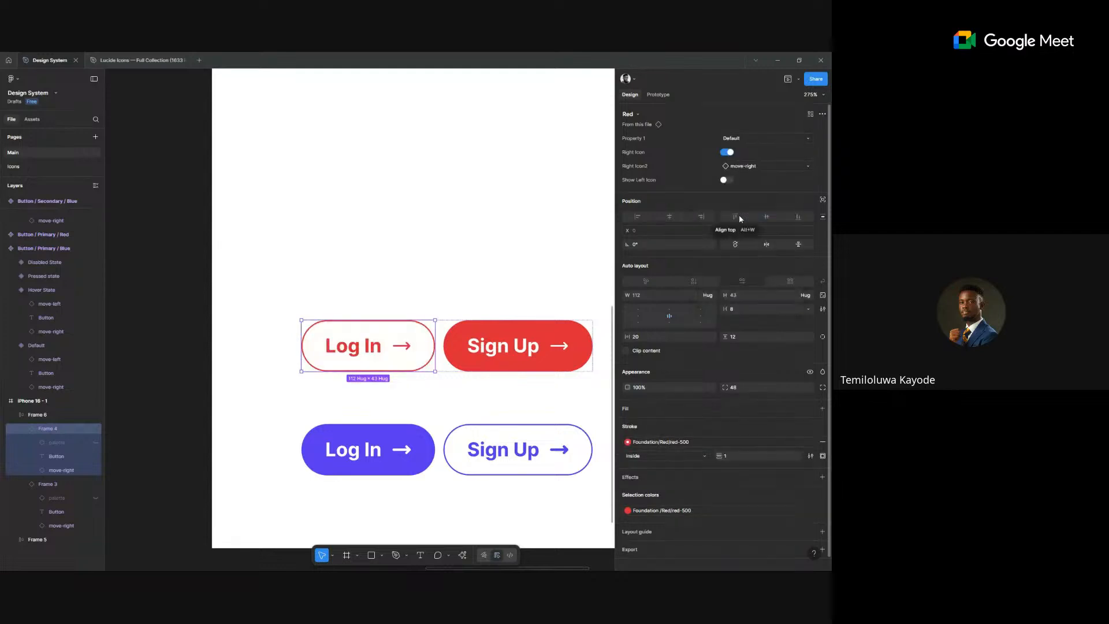
- Open a preview of the iPhone 16 frame and move its window aside so the component sets stay accessible
scroll(520, 210, down, 4)
drag(537, 202, 526, 294)
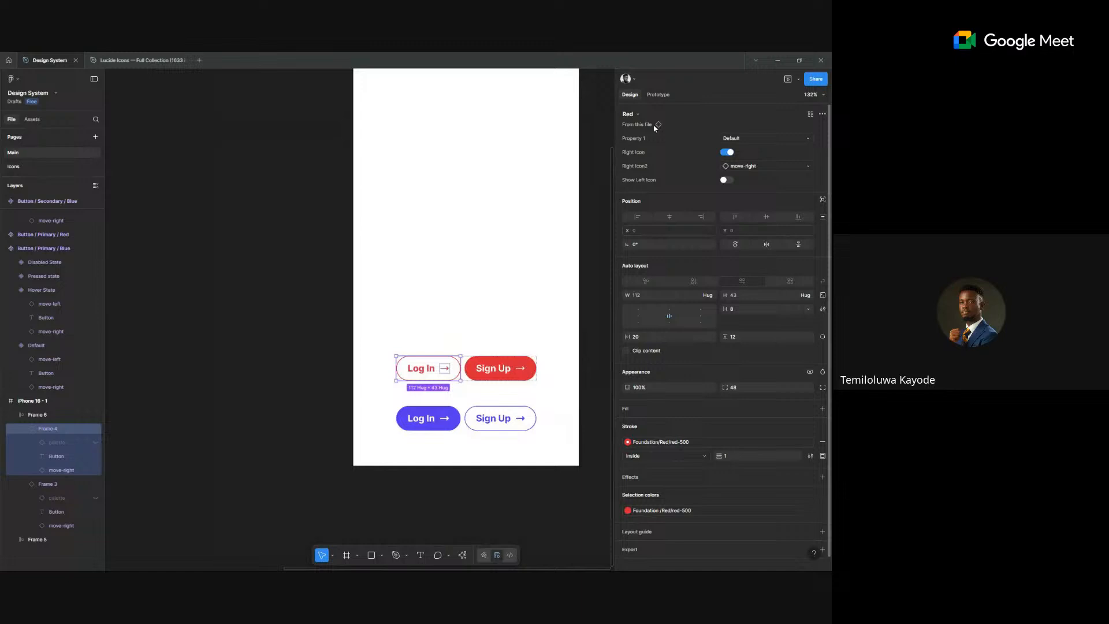
click(659, 95)
click(631, 95)
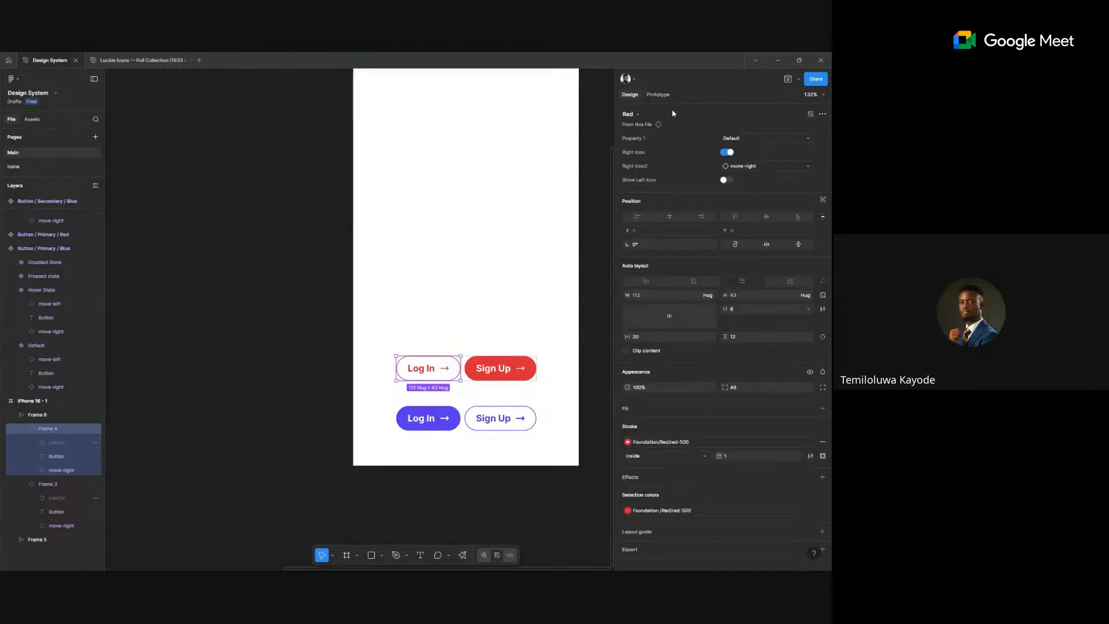
scroll(473, 156, down, 1)
scroll(473, 156, up, 3)
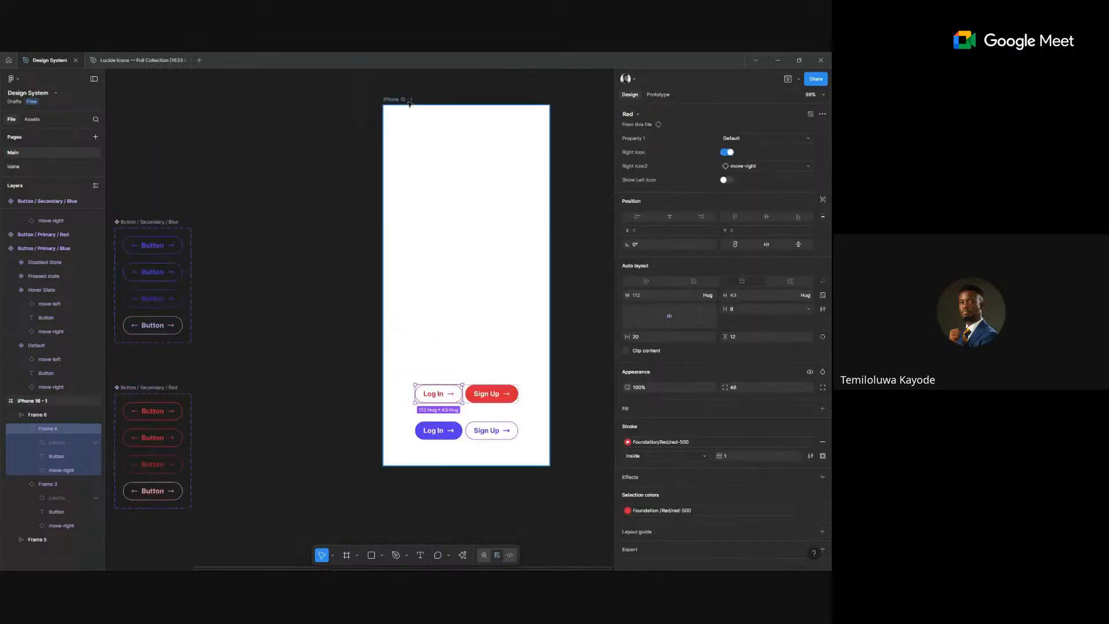
click(438, 166)
click(784, 82)
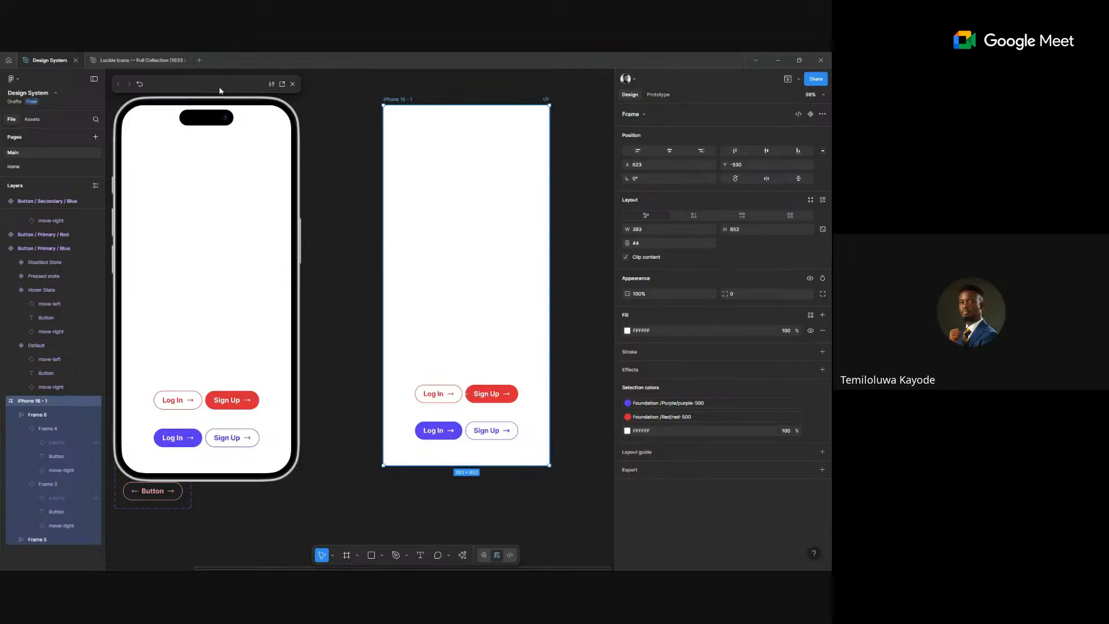
drag(220, 90, 823, 147)
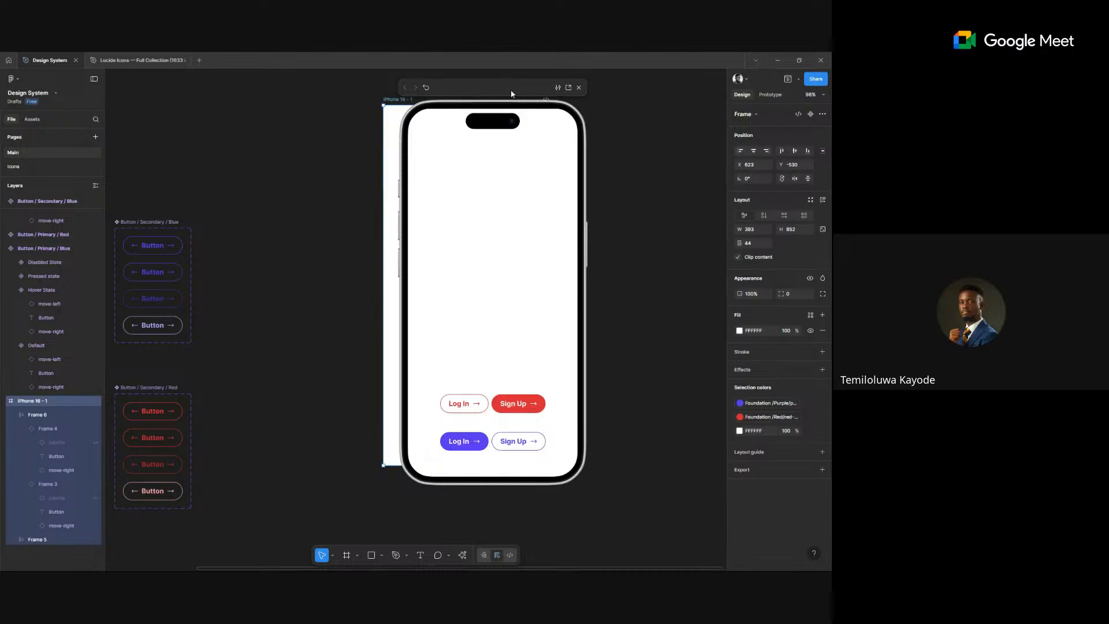
drag(512, 92, 654, 99)
- Fill the Button / Secondary / Blue hover state with purple-50 and the pressed state with the second-lightest Foundation/Purple colour
scroll(315, 178, left, 5)
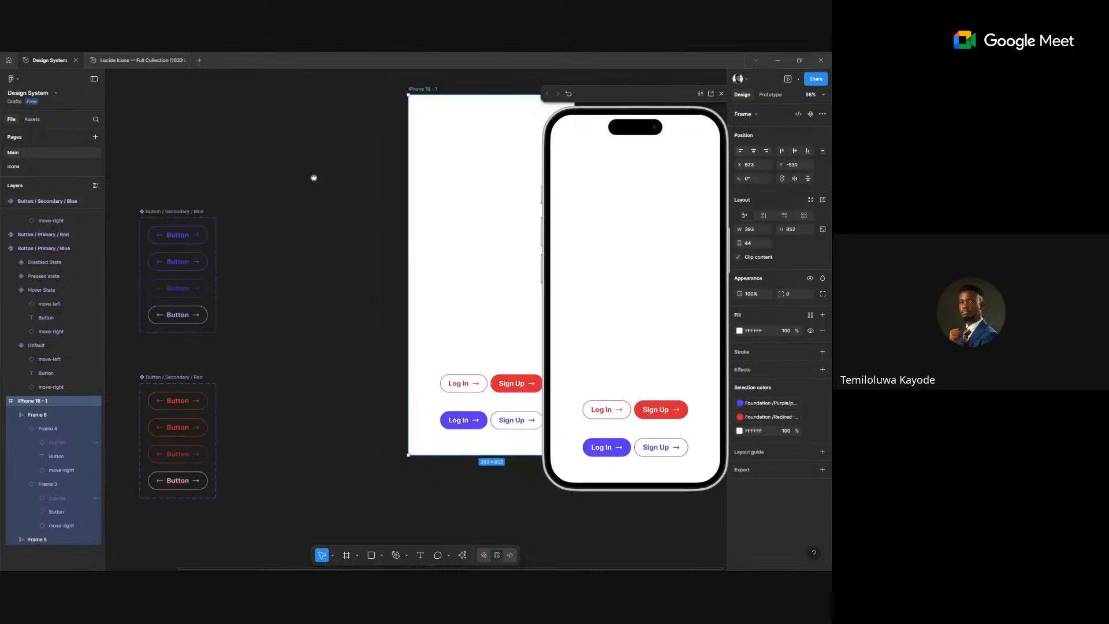
scroll(358, 167, up, 4)
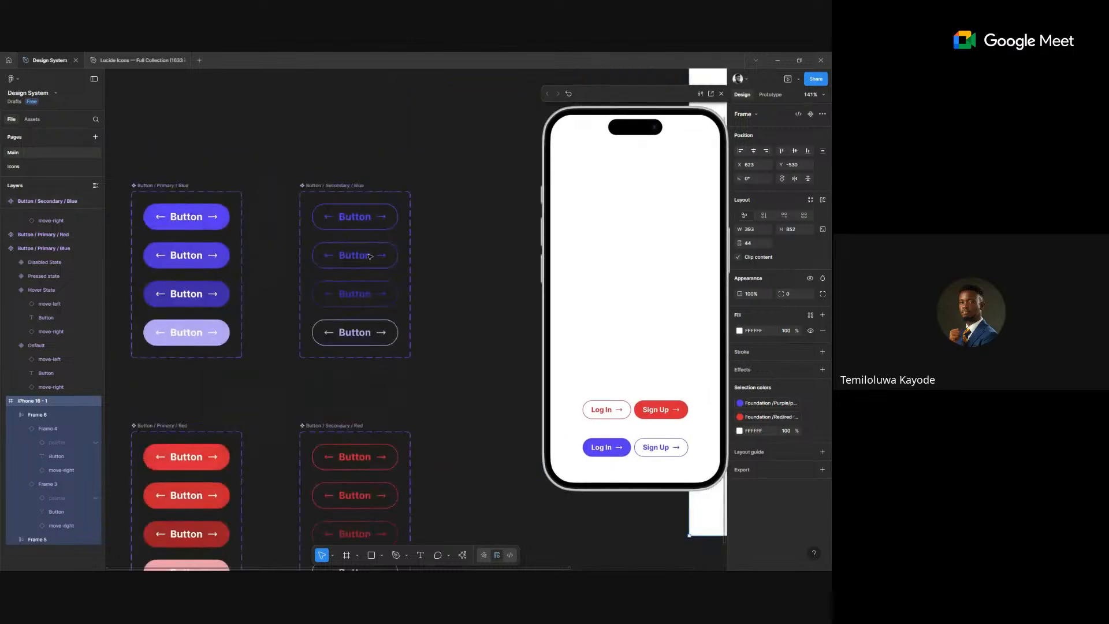
click(355, 255)
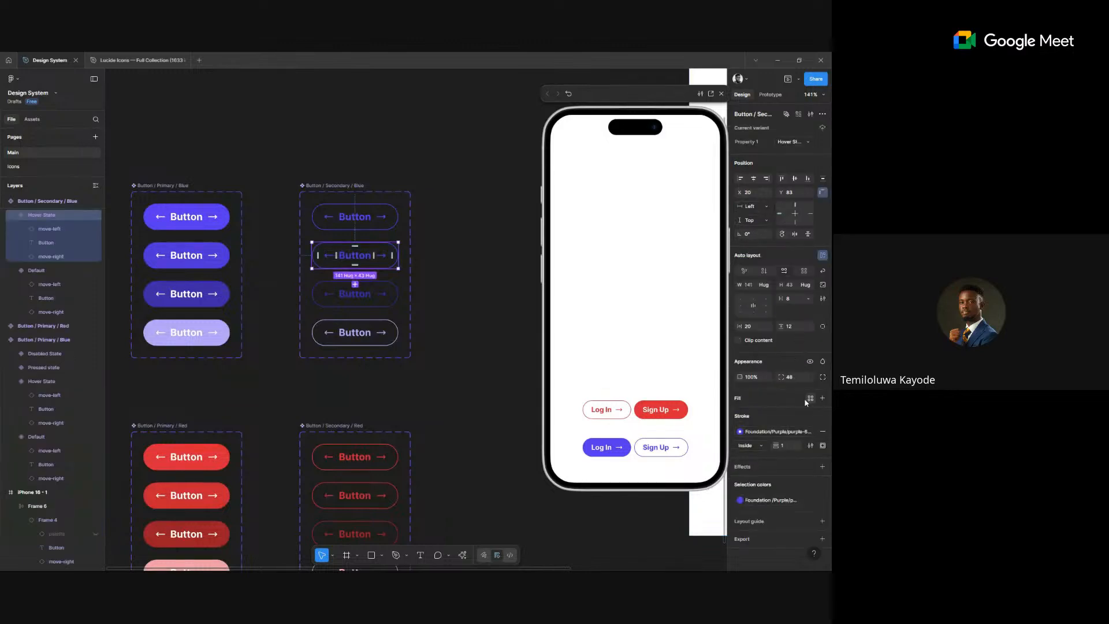
click(810, 398)
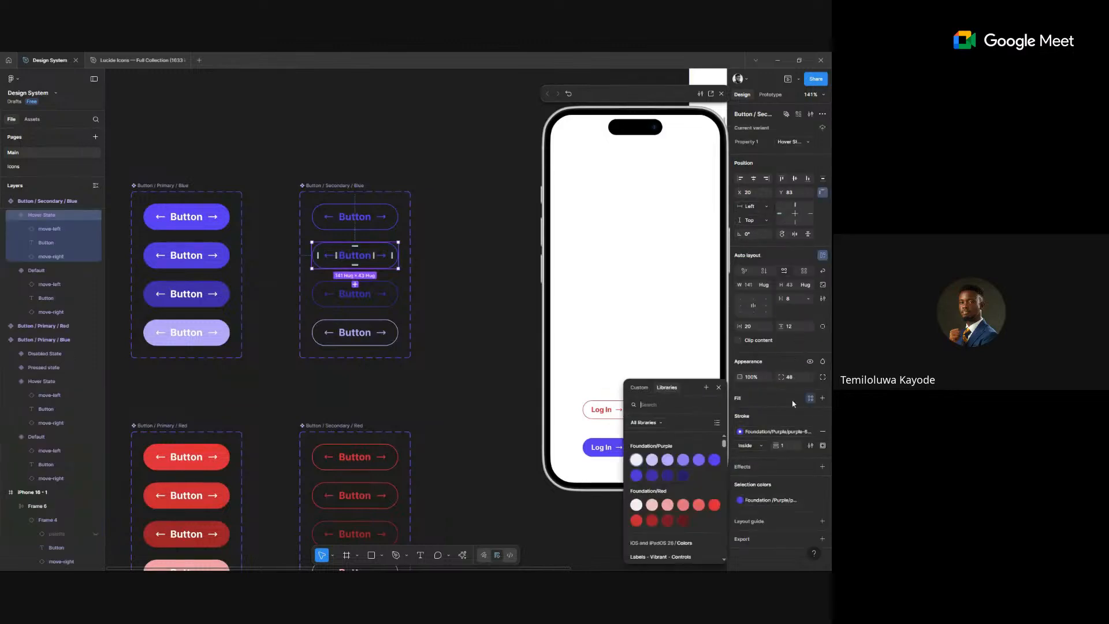
click(637, 460)
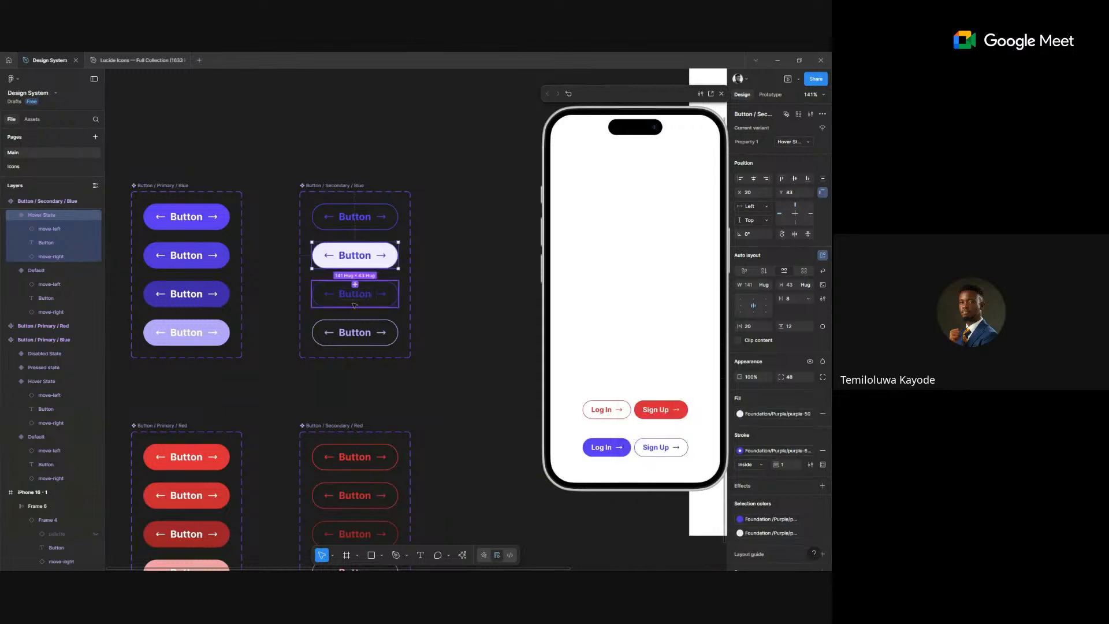
click(355, 302)
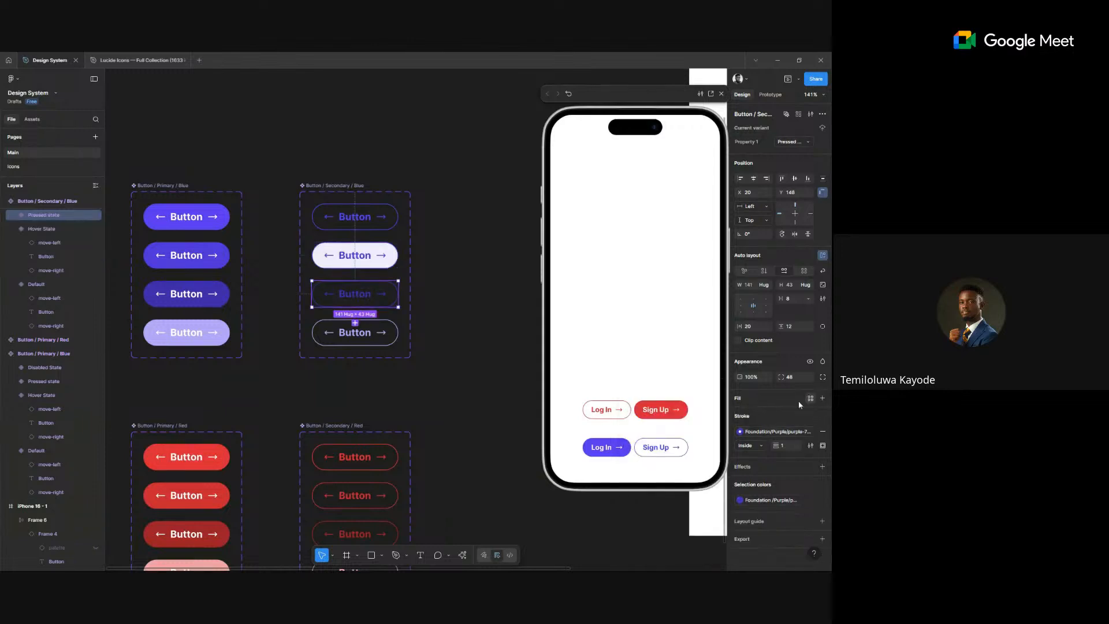
click(810, 398)
click(652, 461)
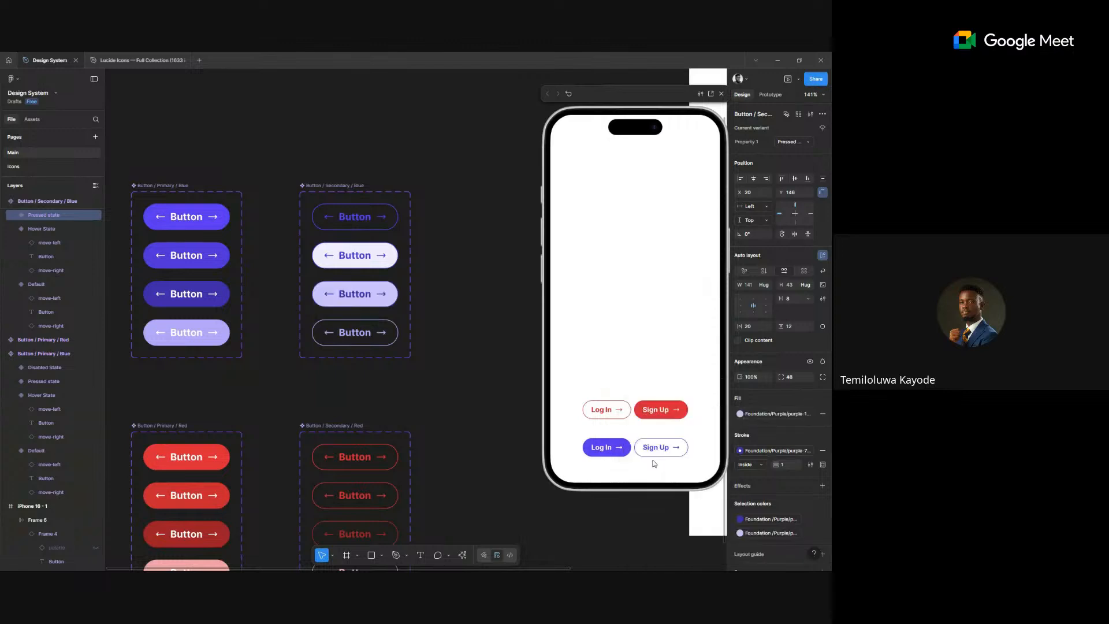
click(368, 342)
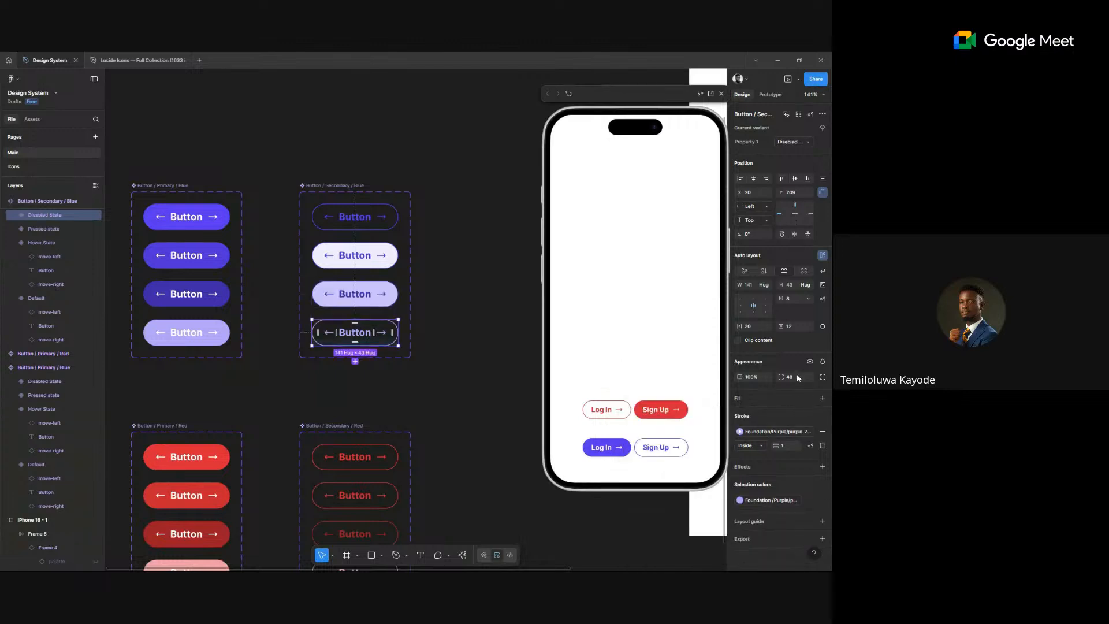
click(807, 399)
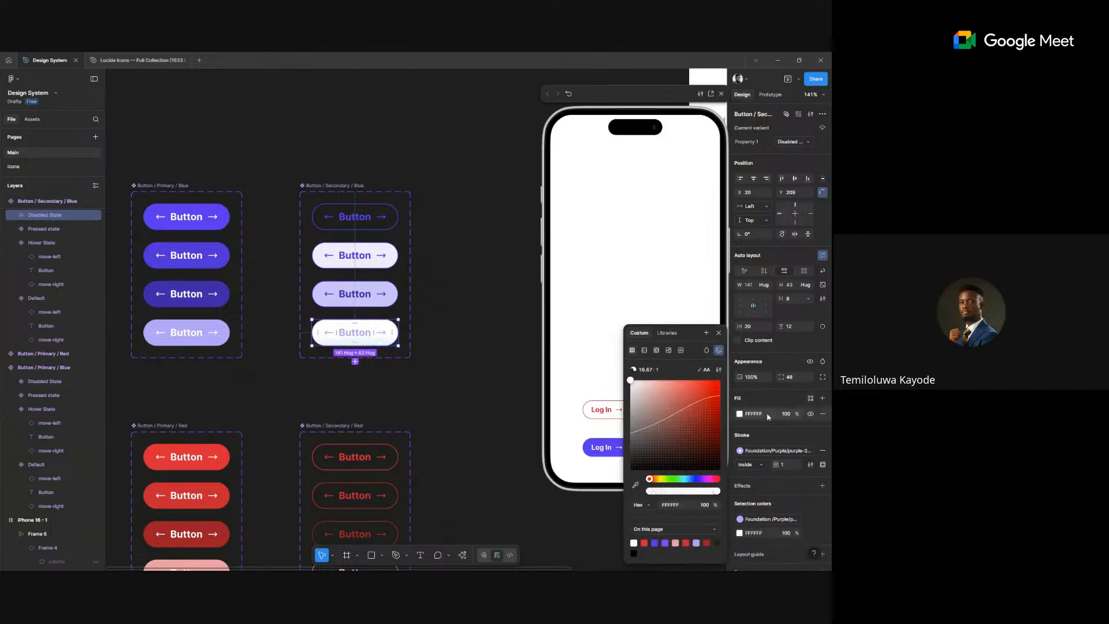
click(810, 399)
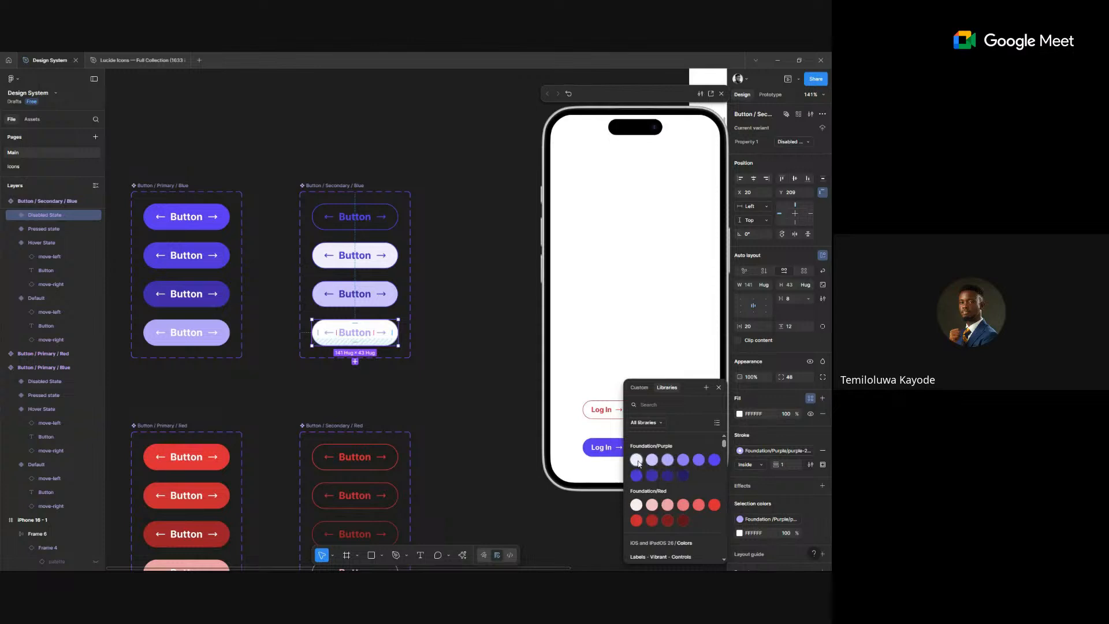
click(637, 460)
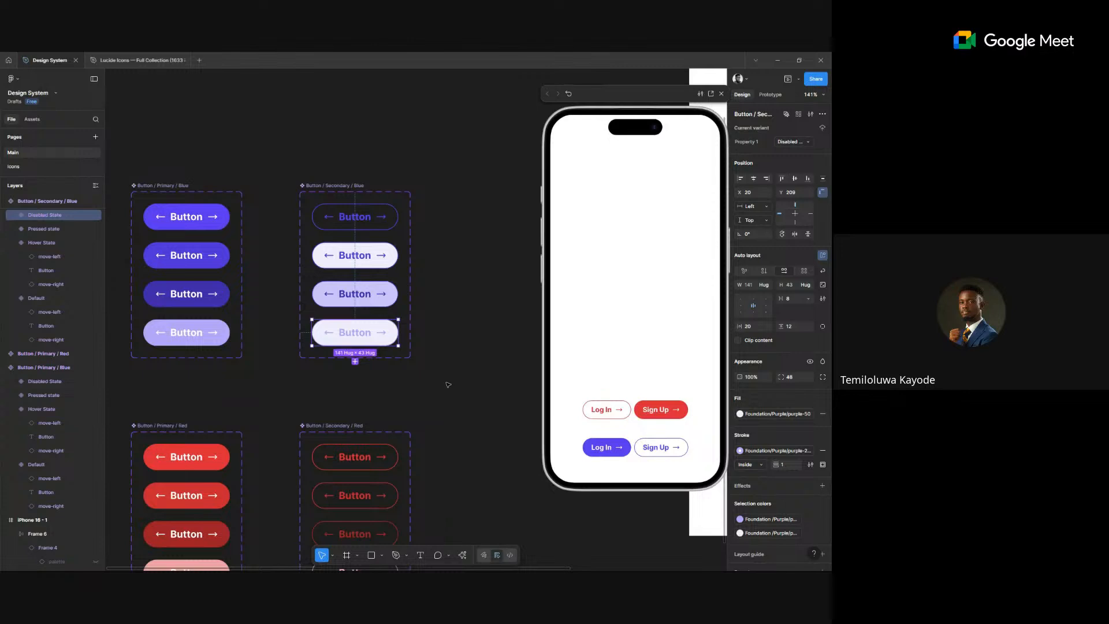
key(ctrl+z)
click(469, 365)
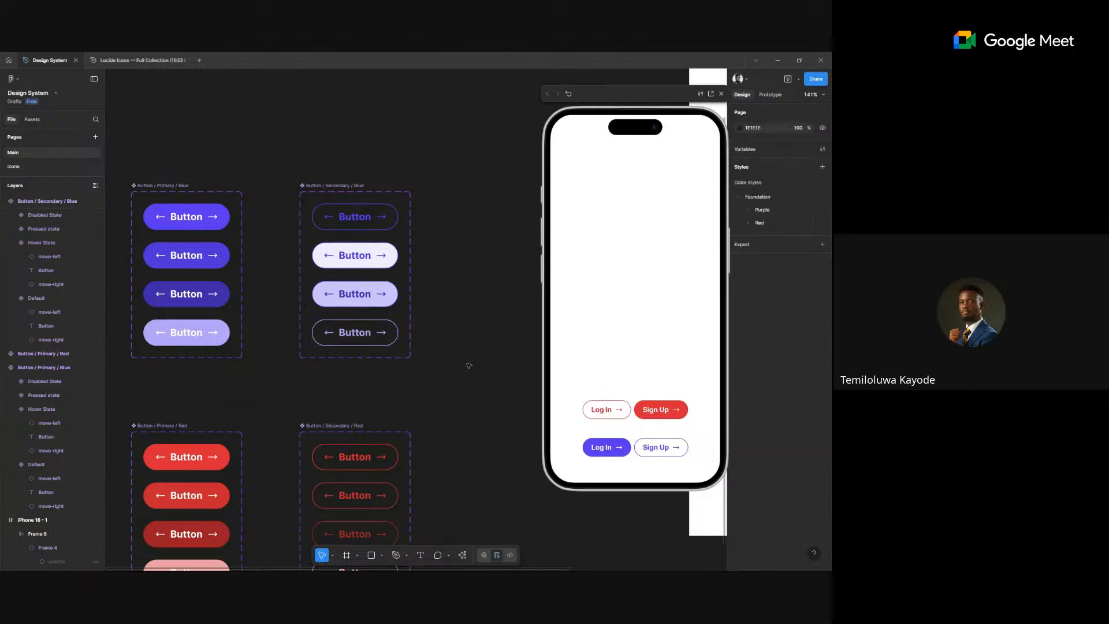
- Fill the Button / Secondary / Red hover state with the lightest Foundation/Red colour and the pressed state with the second-lightest
scroll(428, 276, down, 5)
click(336, 346)
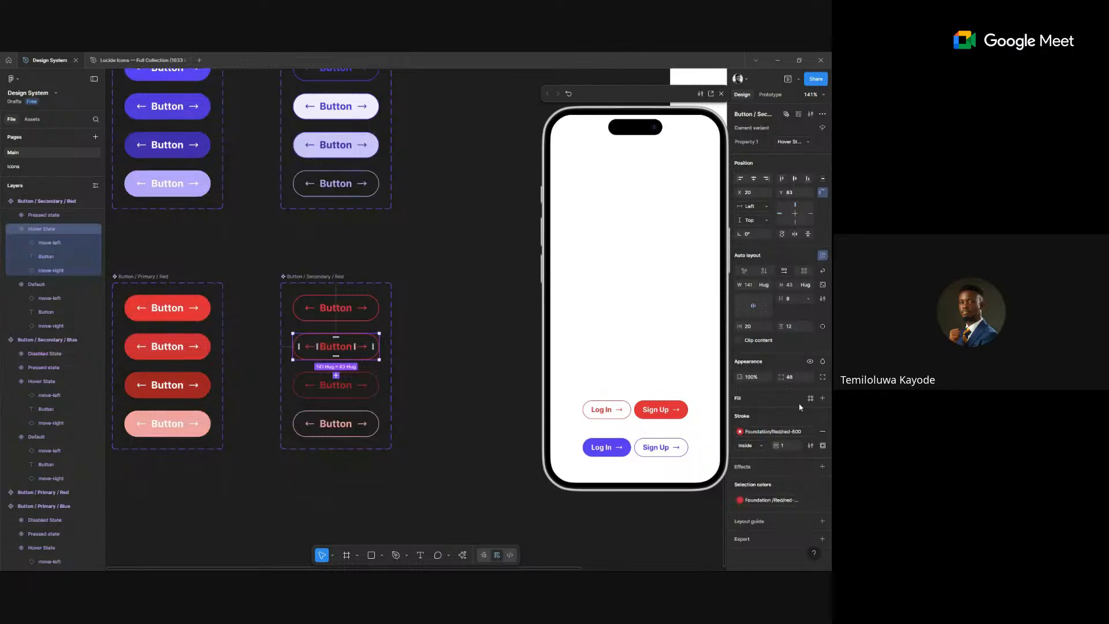
click(811, 398)
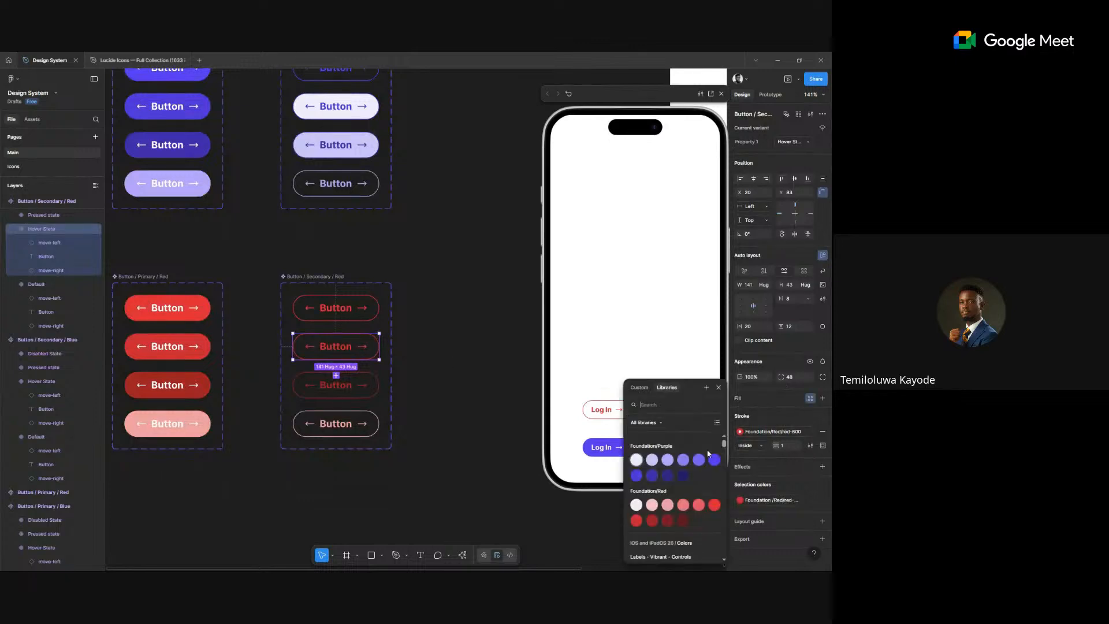
click(646, 507)
key(Tab)
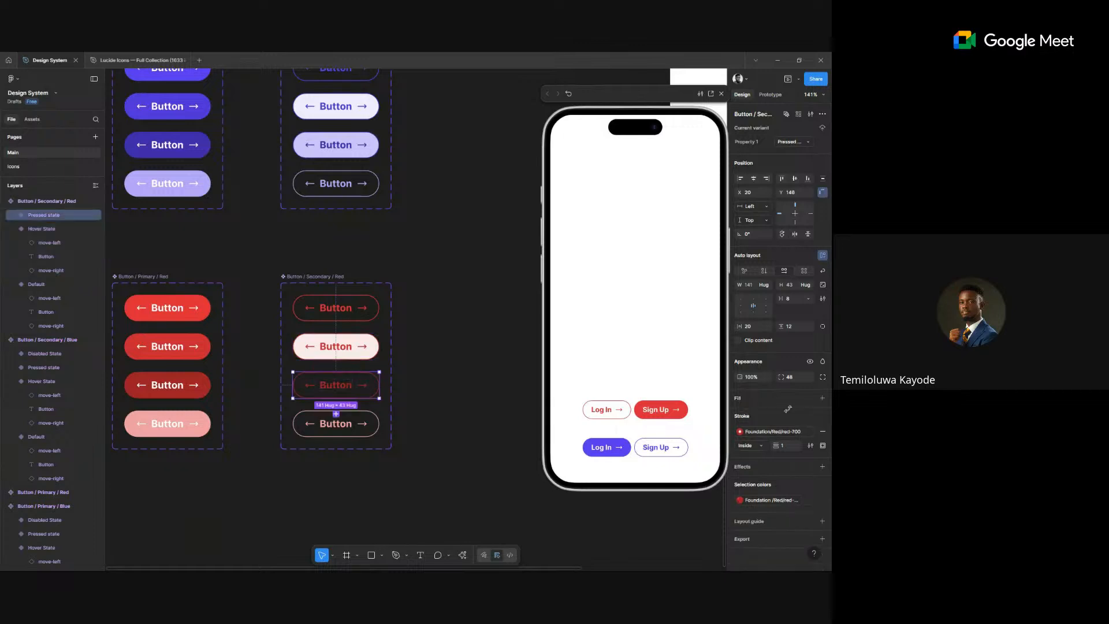
click(810, 398)
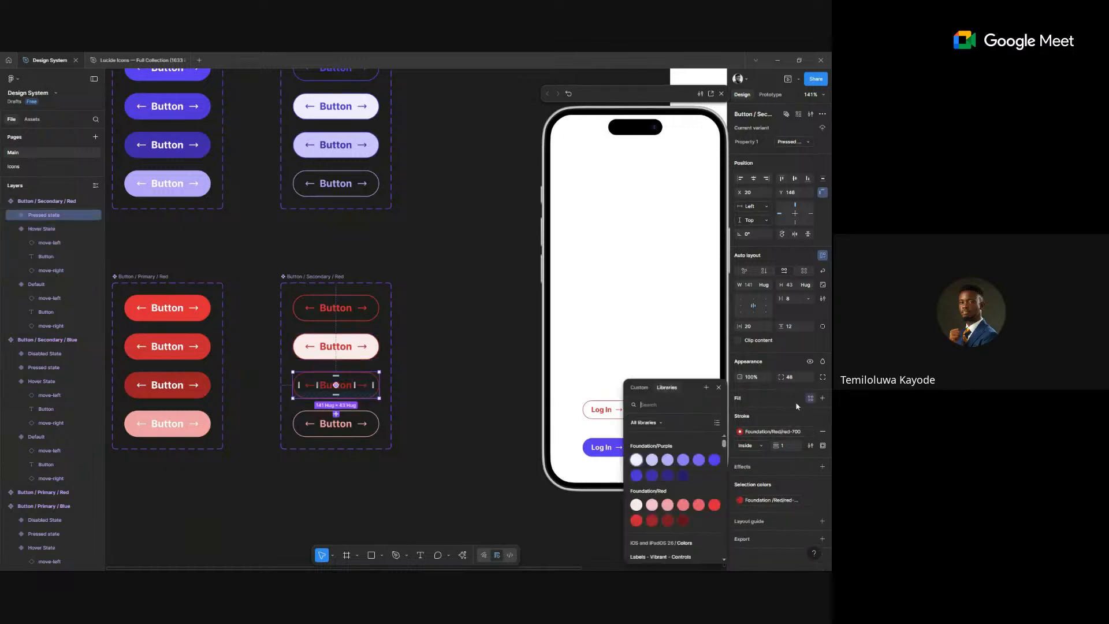
click(653, 506)
click(508, 323)
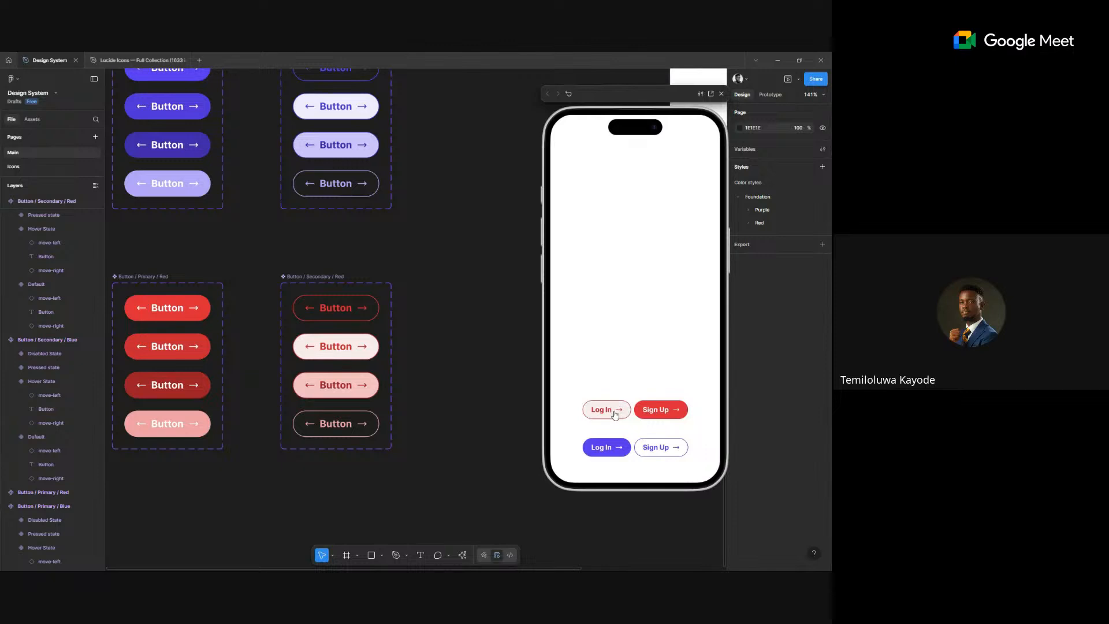
- Test the hover and pressed states of the Log In and Sign Up buttons in the preview
click(615, 413)
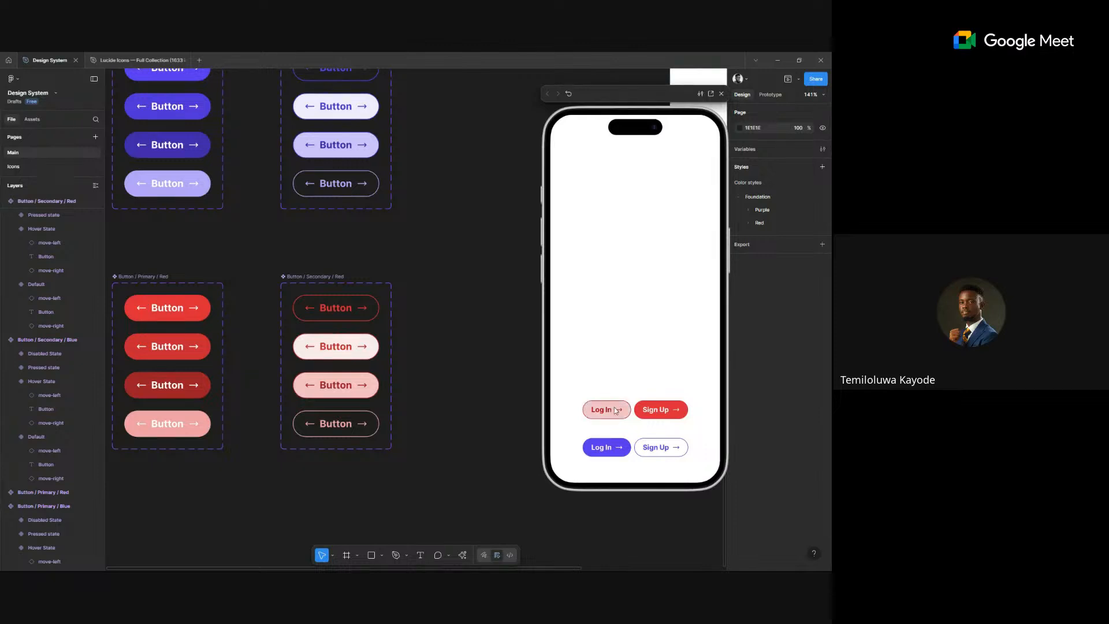
click(613, 413)
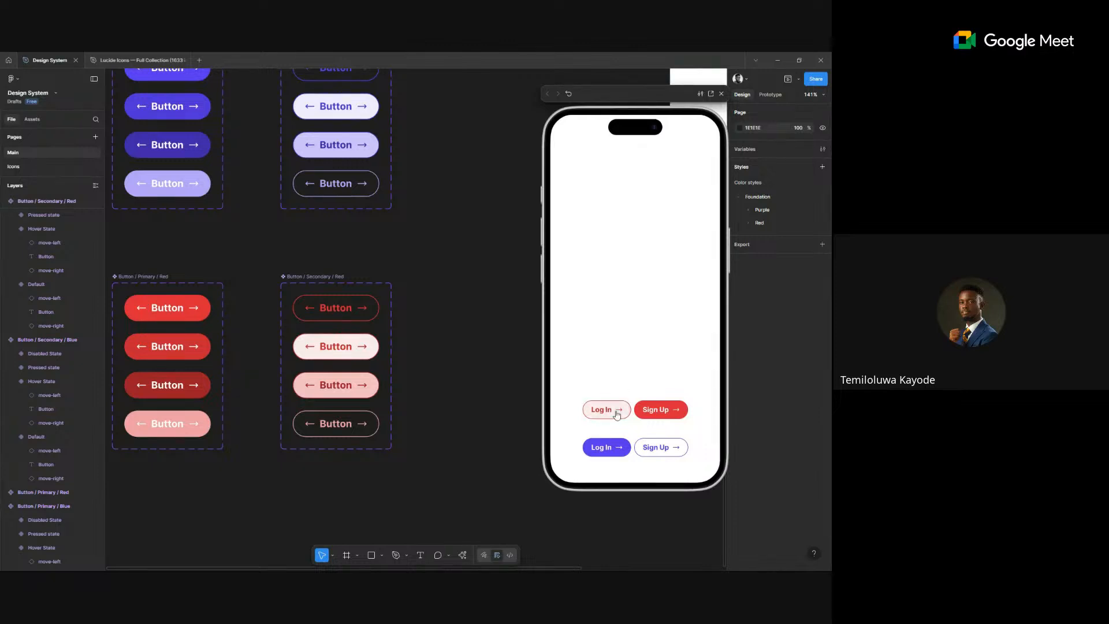
click(617, 414)
click(675, 447)
click(672, 445)
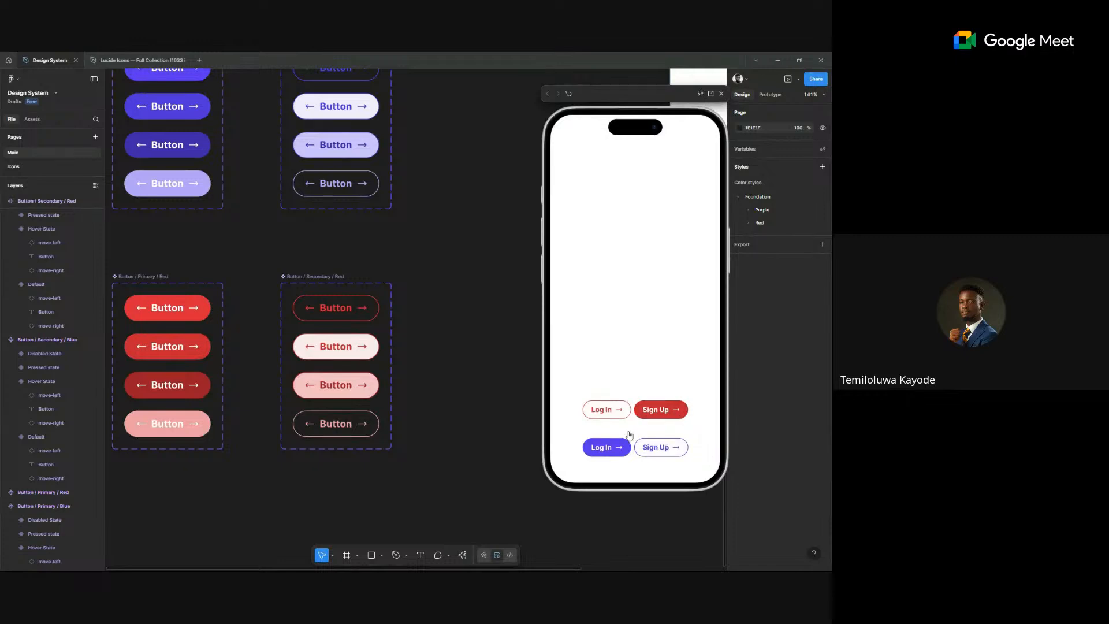
click(608, 449)
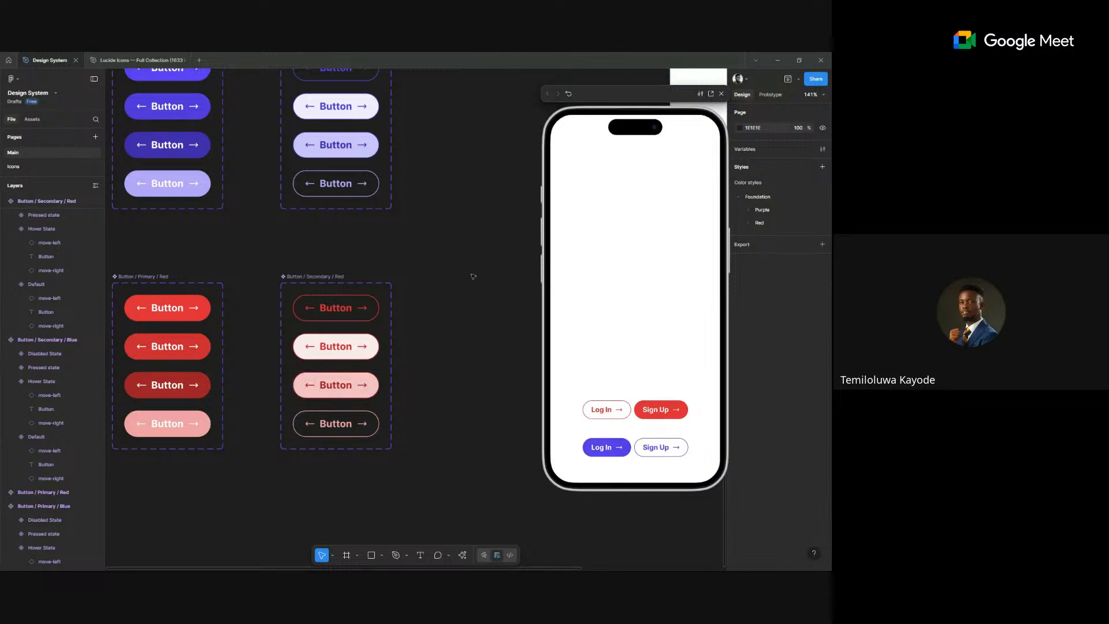
- Show the left icon on the upper row's Sign Up button, check its icon choices, and hide it again
scroll(474, 277, right, 5)
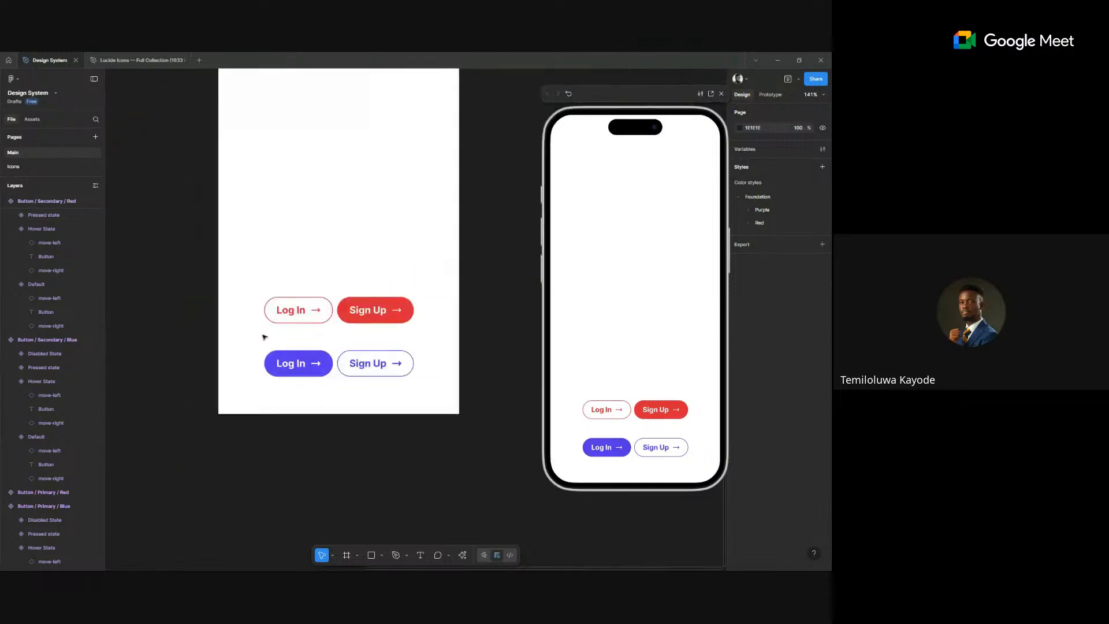
double_click(398, 310)
click(783, 181)
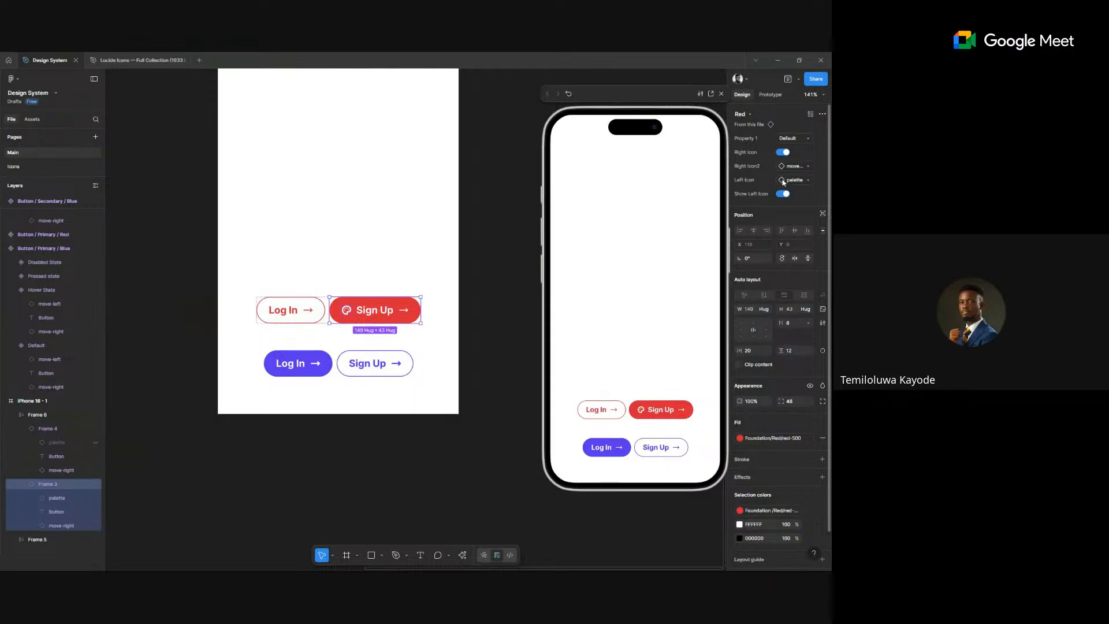
click(790, 182)
click(789, 182)
click(783, 194)
click(487, 232)
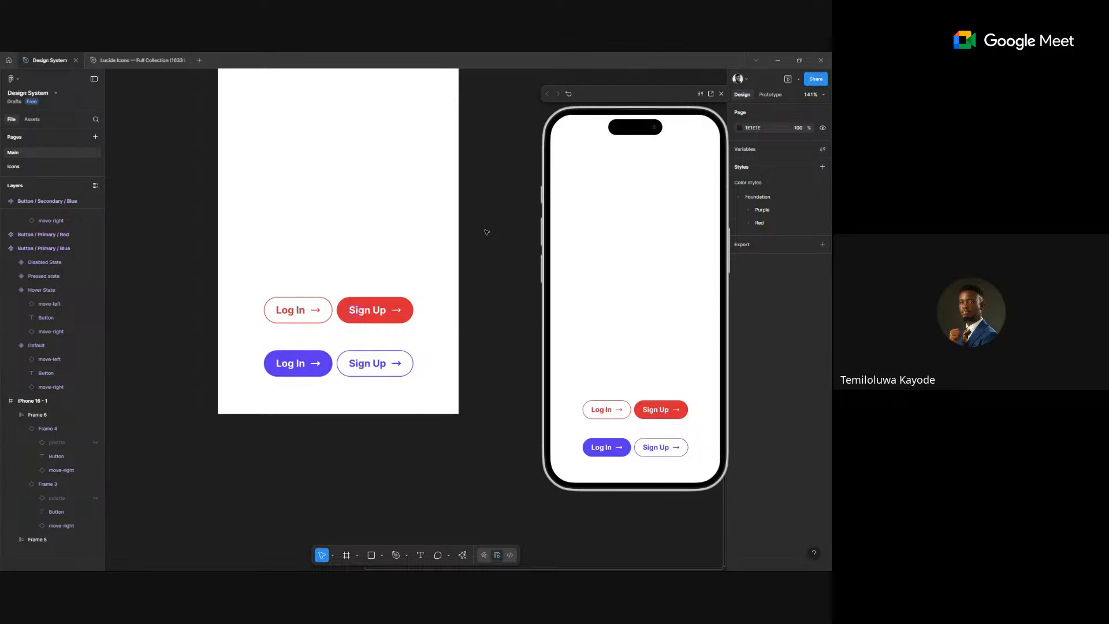
click(389, 313)
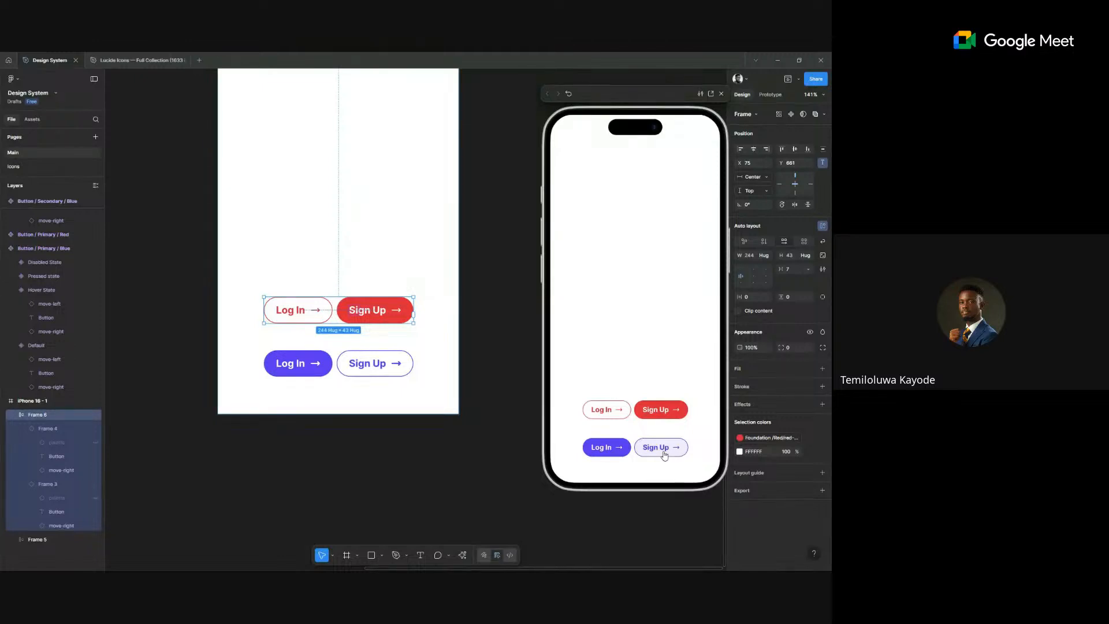
- Change the label of the lower row's outlined Sign Up button to "Create Account" in the iPhone 16 - 1 frame
click(494, 325)
scroll(494, 326, down, 5)
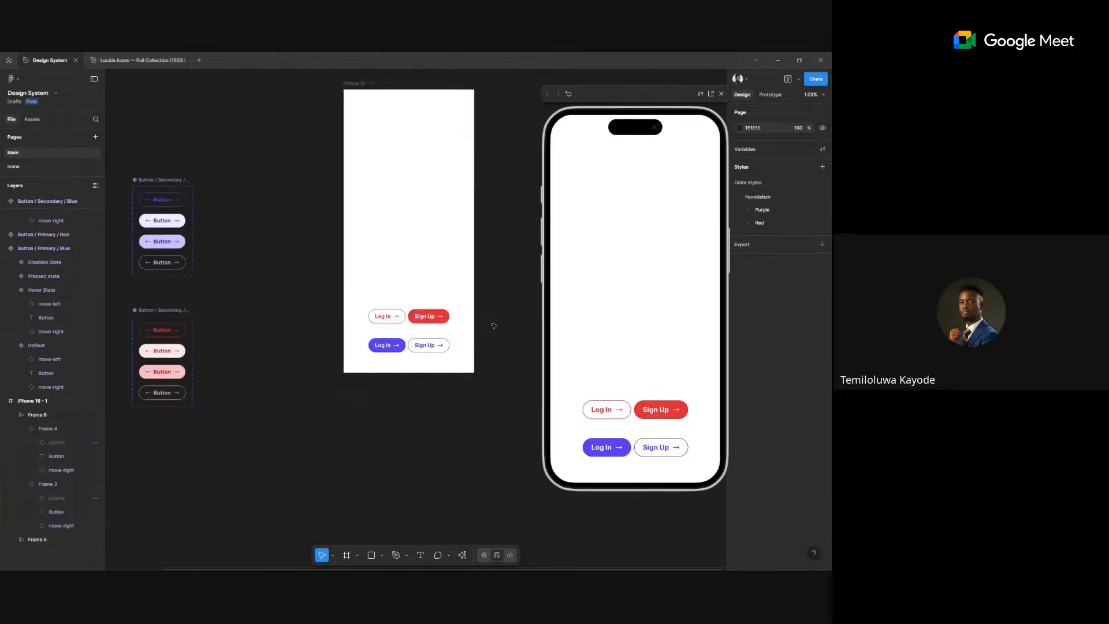
scroll(494, 326, down, 1)
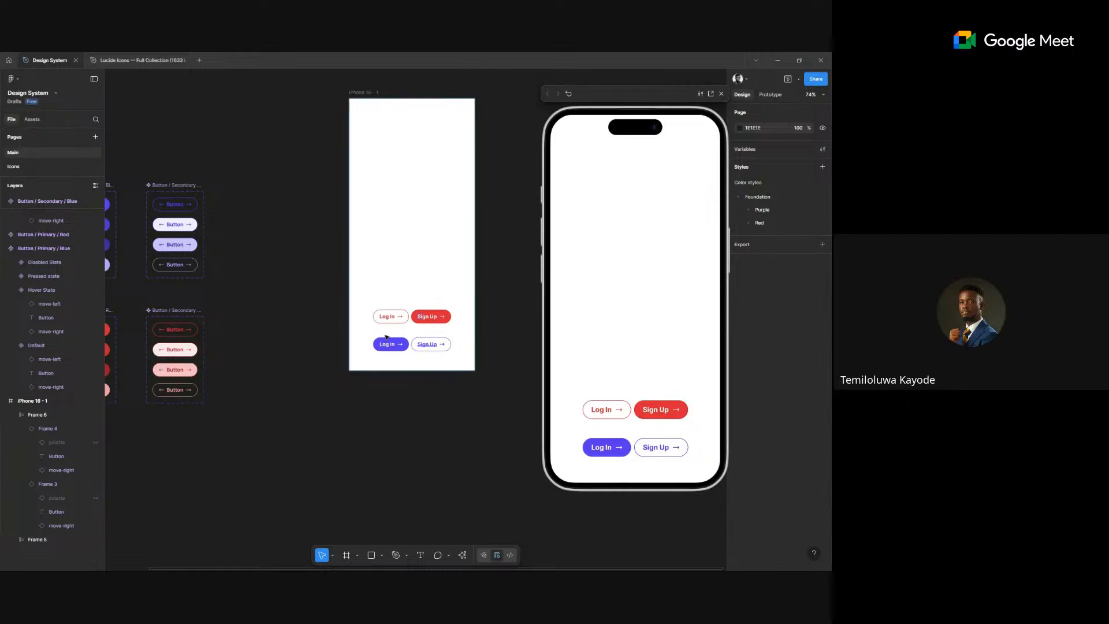
click(428, 344)
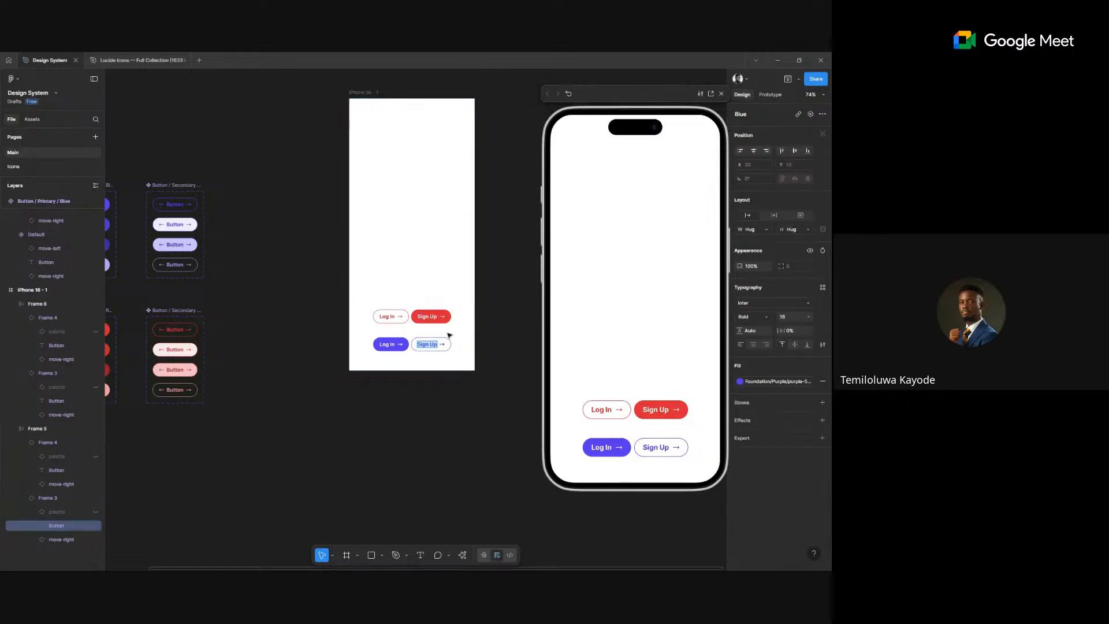
text(Create)
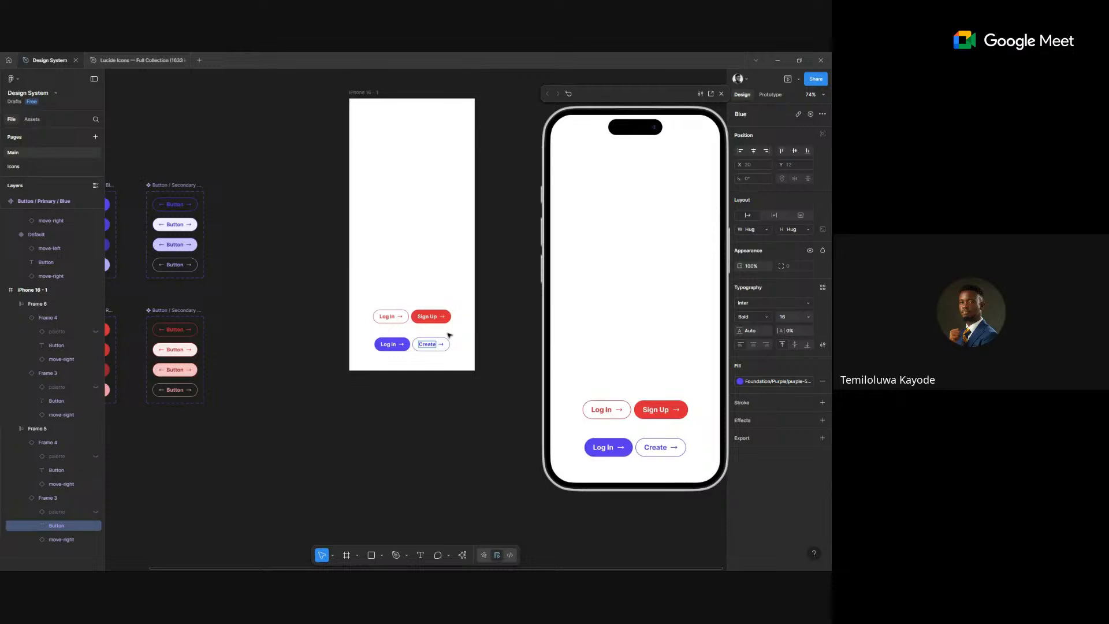
text( Acco)
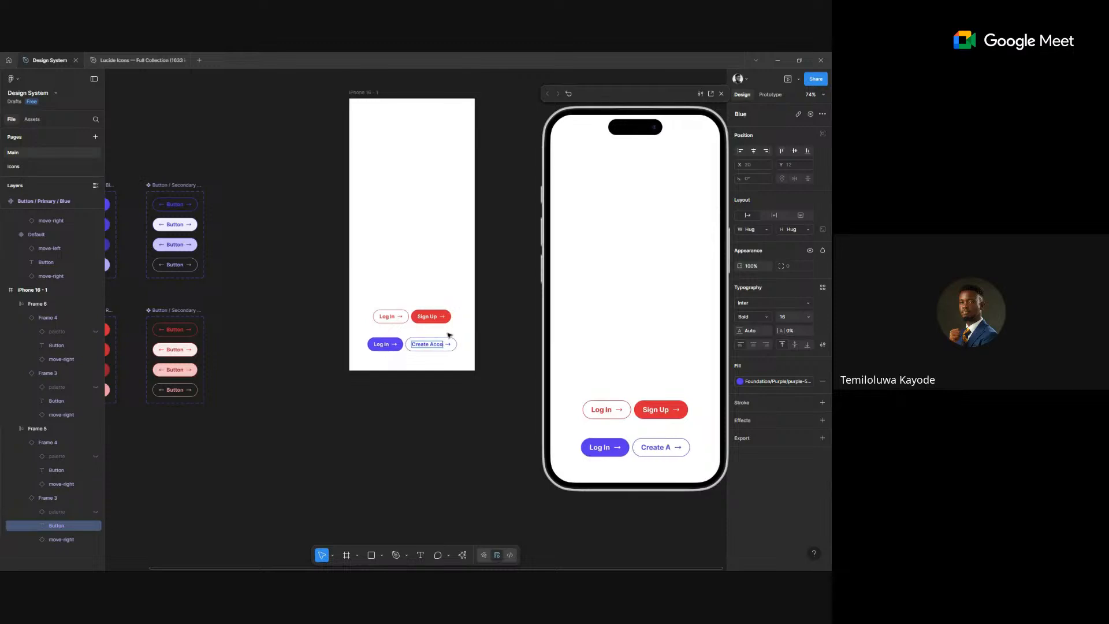
text(unt)
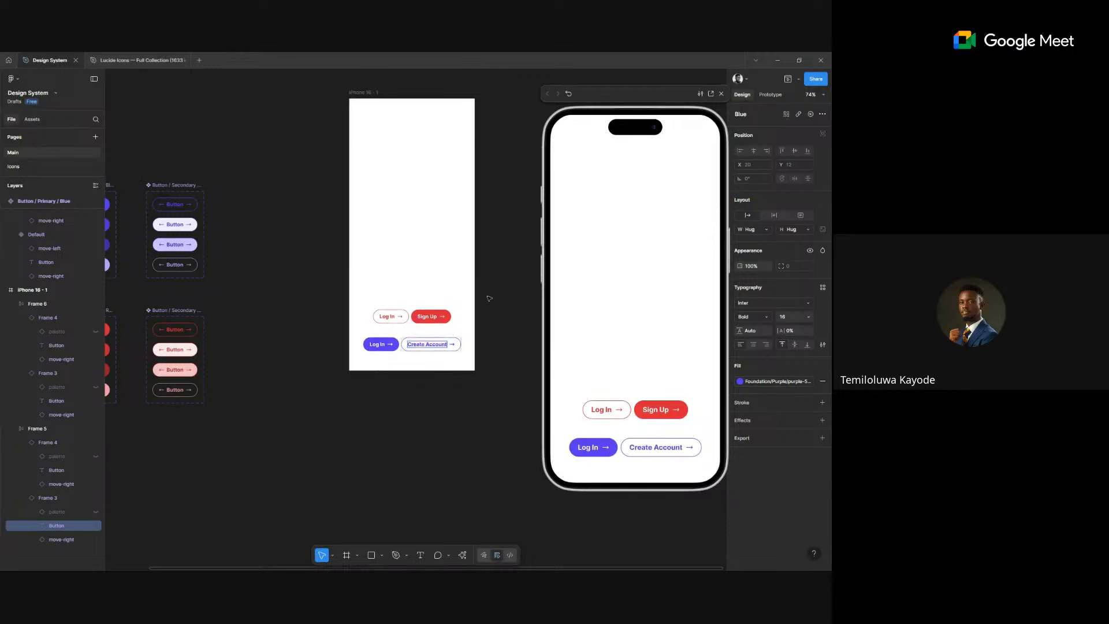
- Hide the Create Account button's right icon and centre the lower button row horizontally in the iPhone frame
click(396, 345)
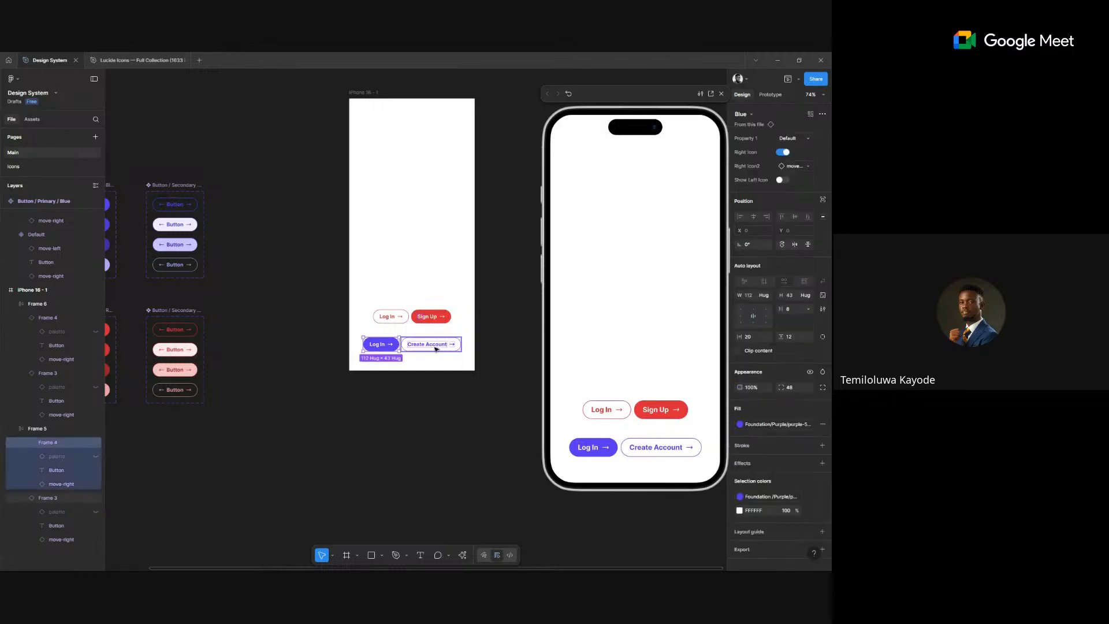
key(Tab)
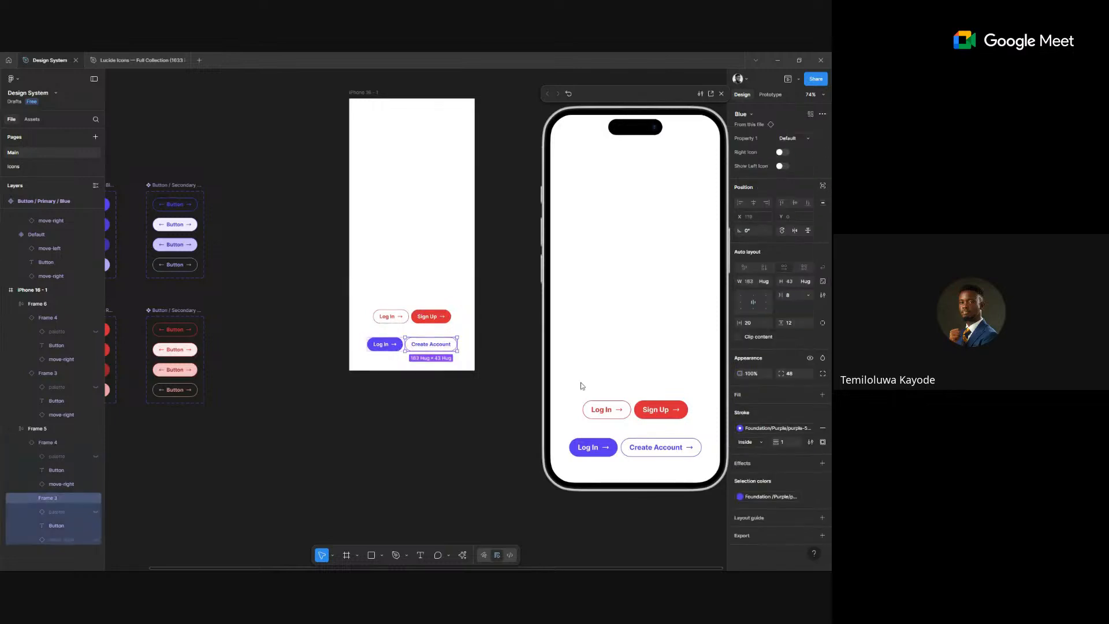
click(480, 412)
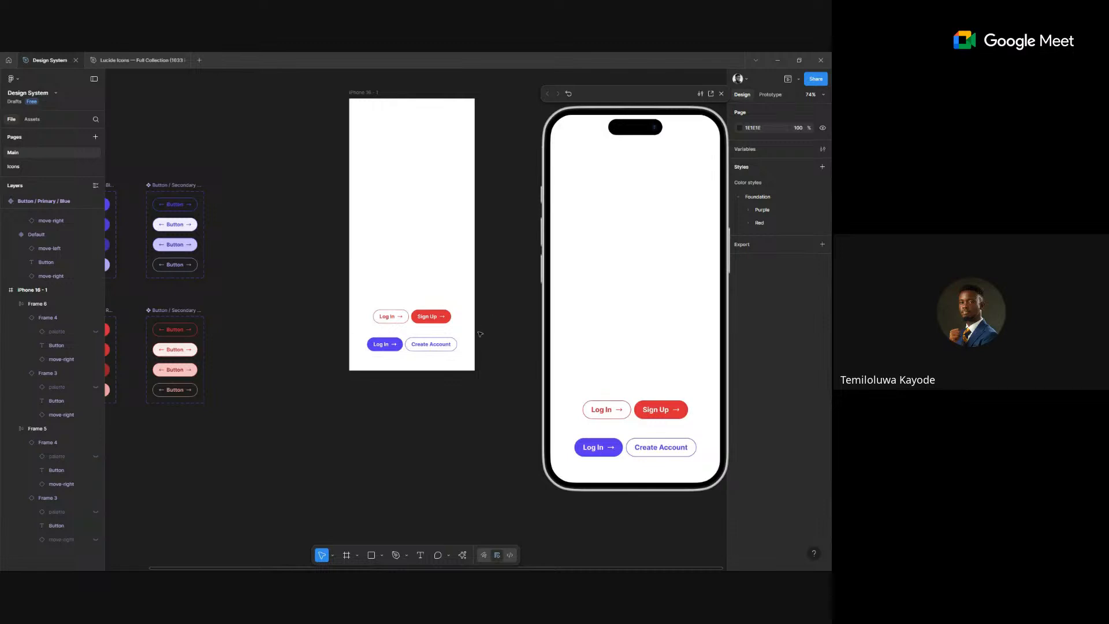
click(447, 341)
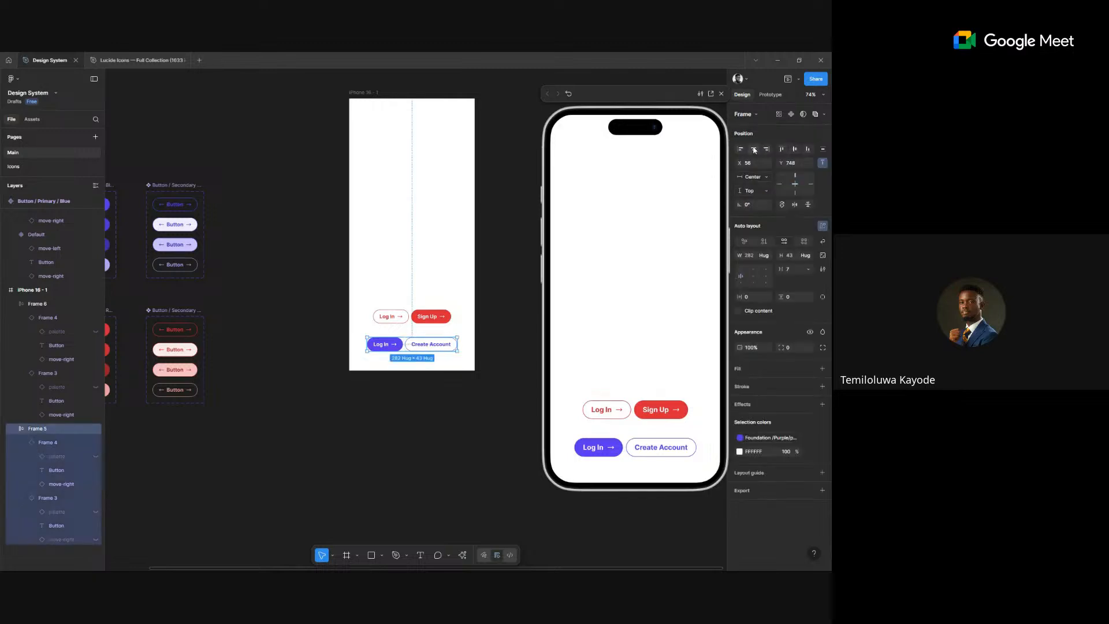
- Close the preview and move the red Log In and Sign Up row slightly down, closer to the purple row
click(721, 93)
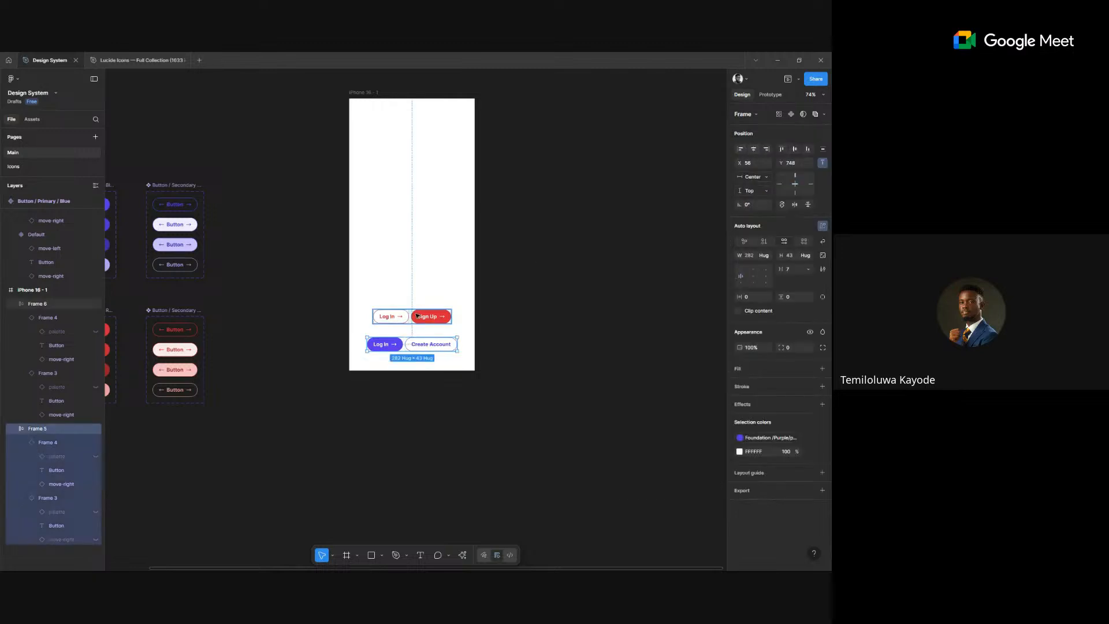
mouse_move(417, 316)
mouse_down()
mouse_move(412, 325)
mouse_move(419, 318)
mouse_up()
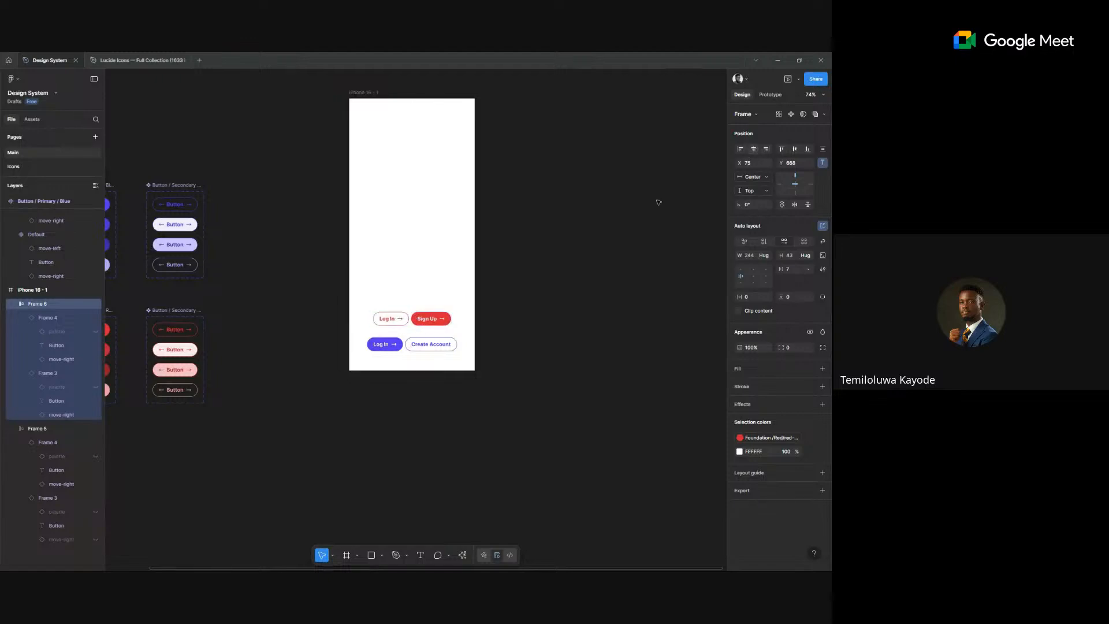
click(240, 292)
- Move the iPhone 16 - 1 frame next to the secondary button components, with its bottom edge aligned to the red component sets
scroll(366, 250, left, 5)
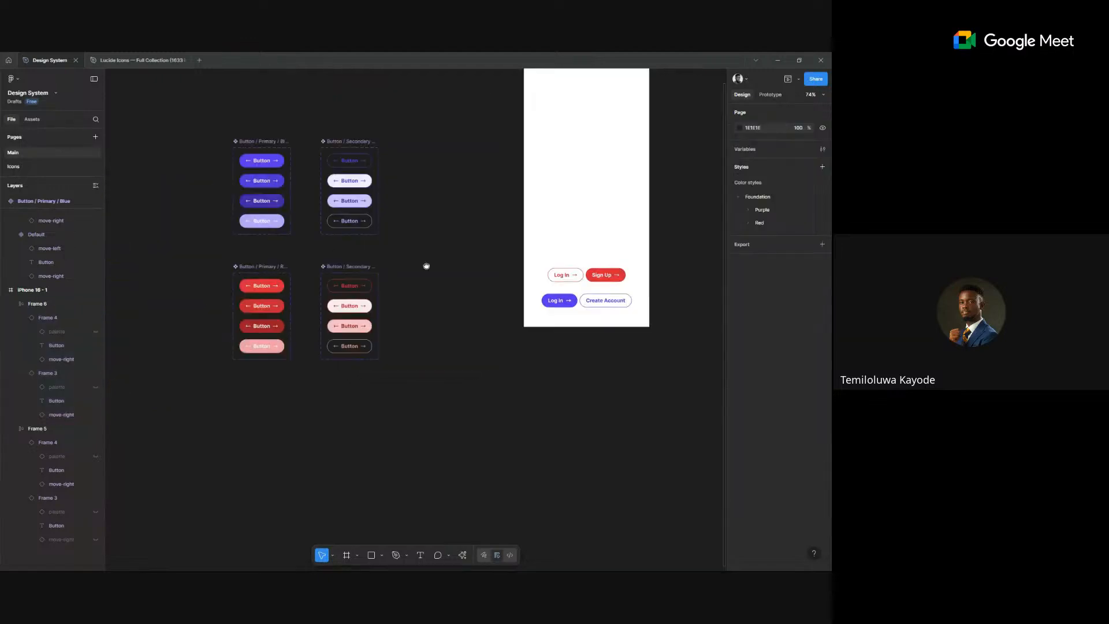
scroll(427, 266, up, 1)
scroll(439, 263, left, 1)
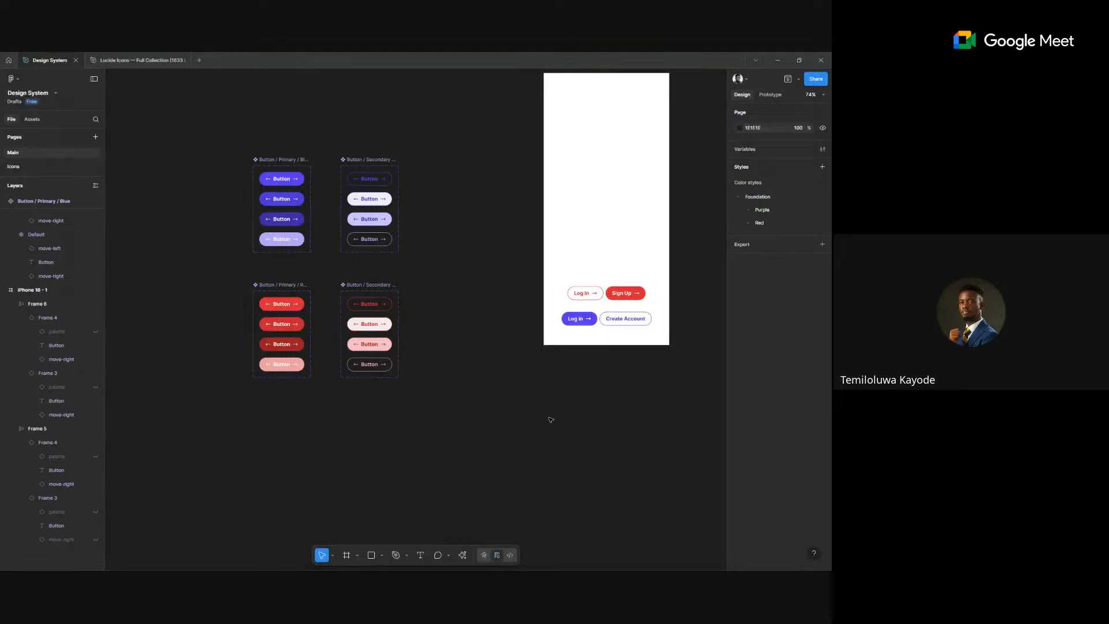
drag(551, 420, 489, 473)
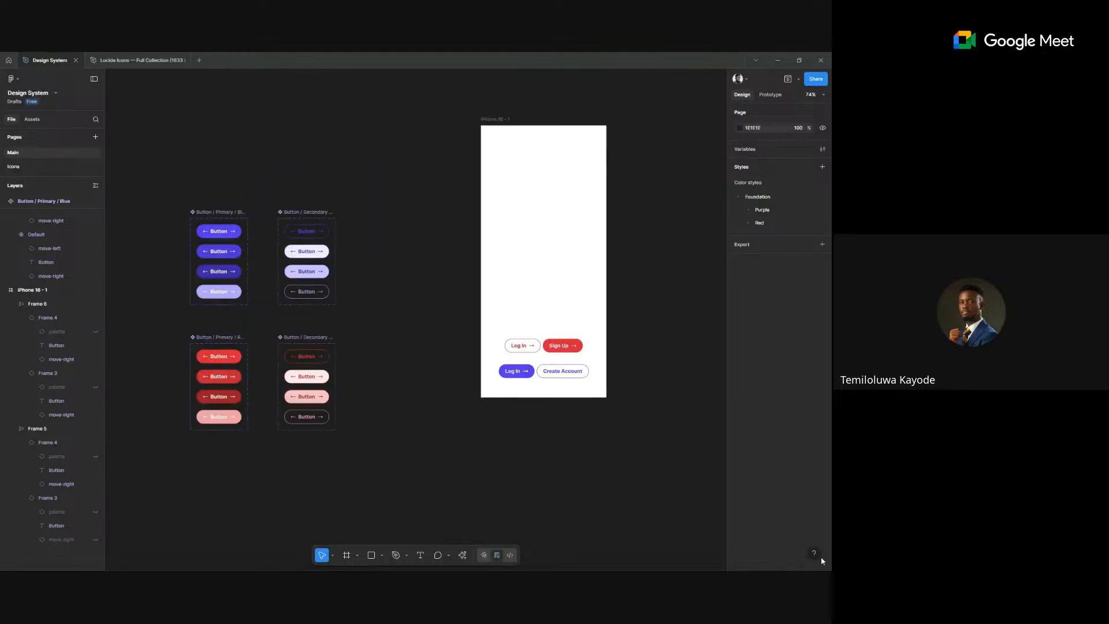
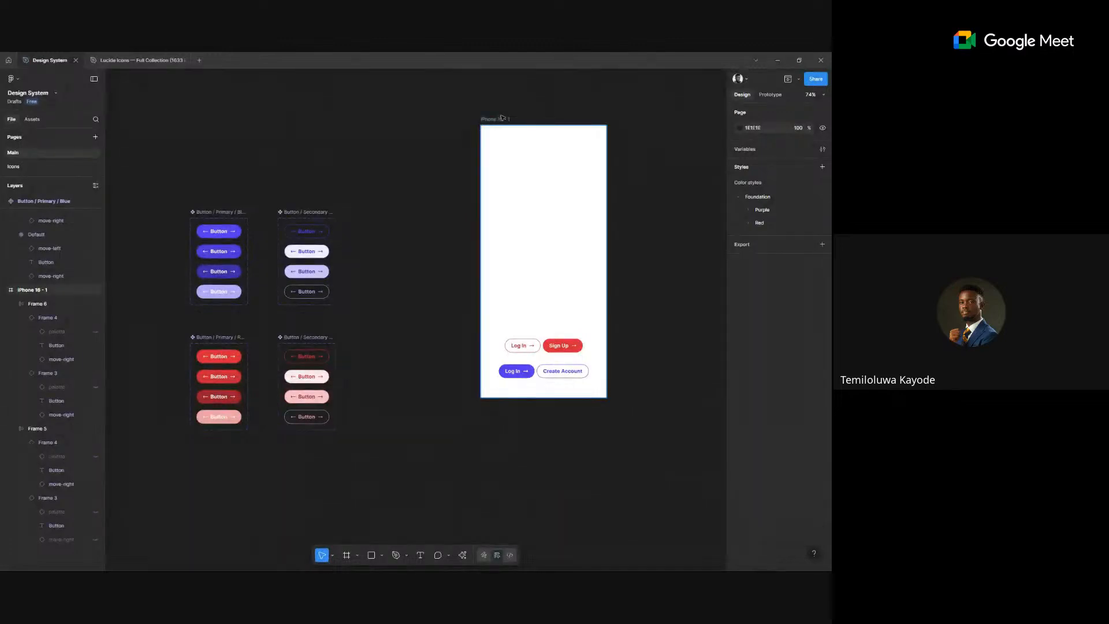
drag(501, 120, 394, 152)
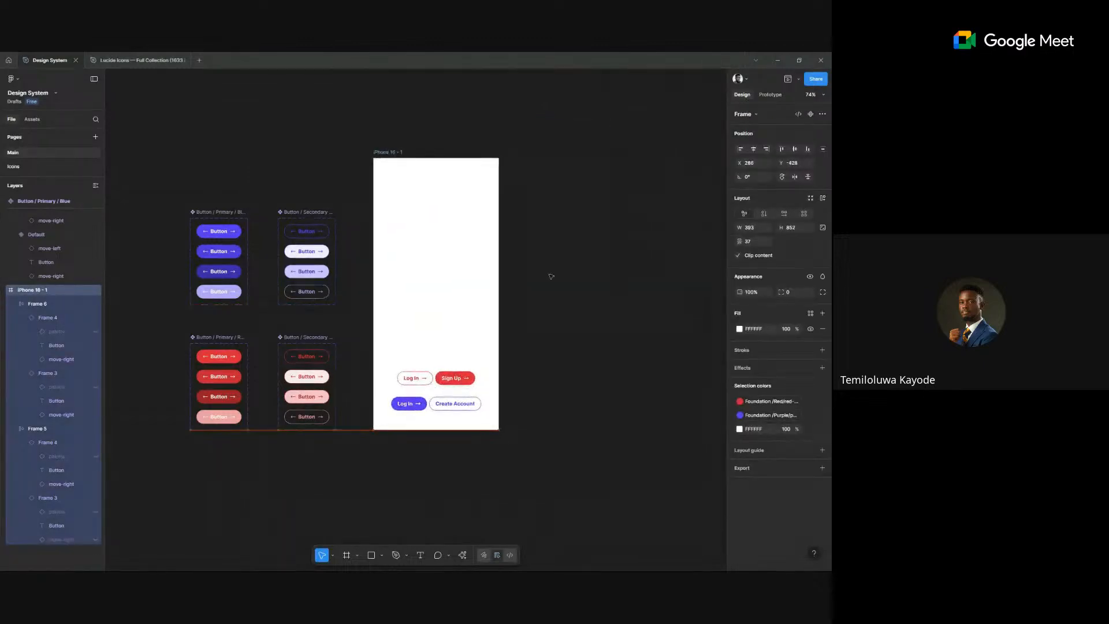
scroll(460, 346, down, 3)
scroll(459, 347, left, 3)
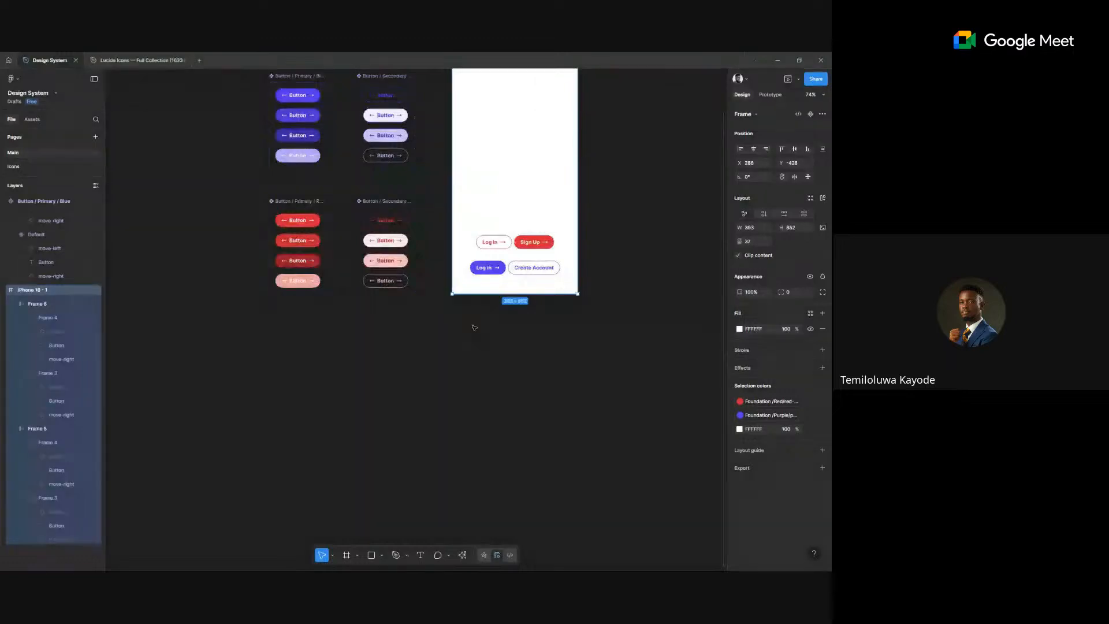
scroll(474, 327, up, 2)
scroll(474, 328, left, 4)
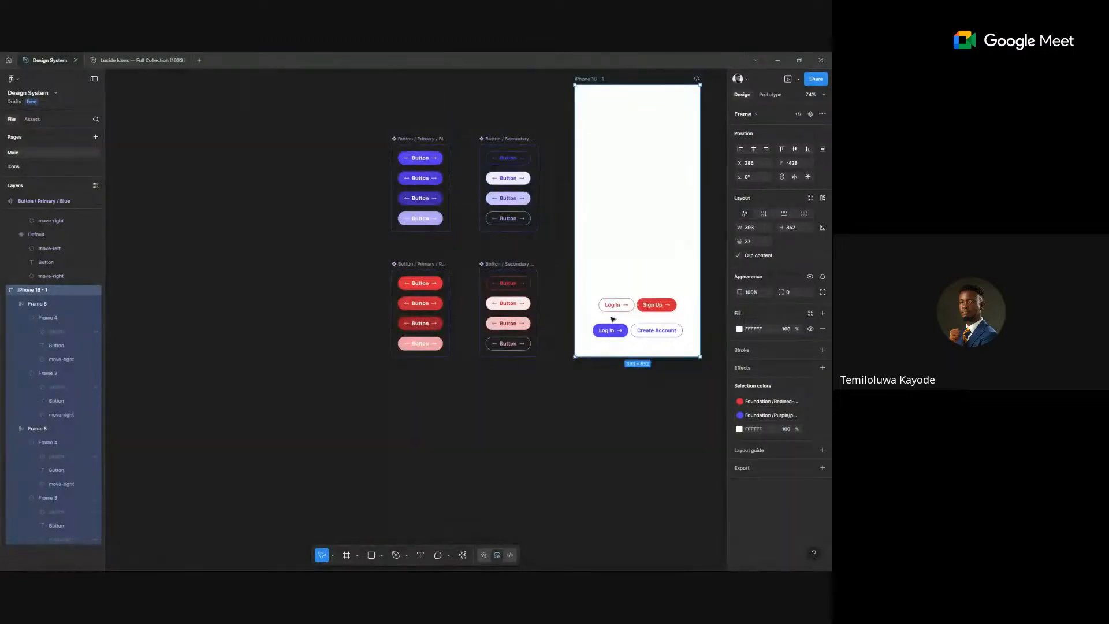
click(499, 253)
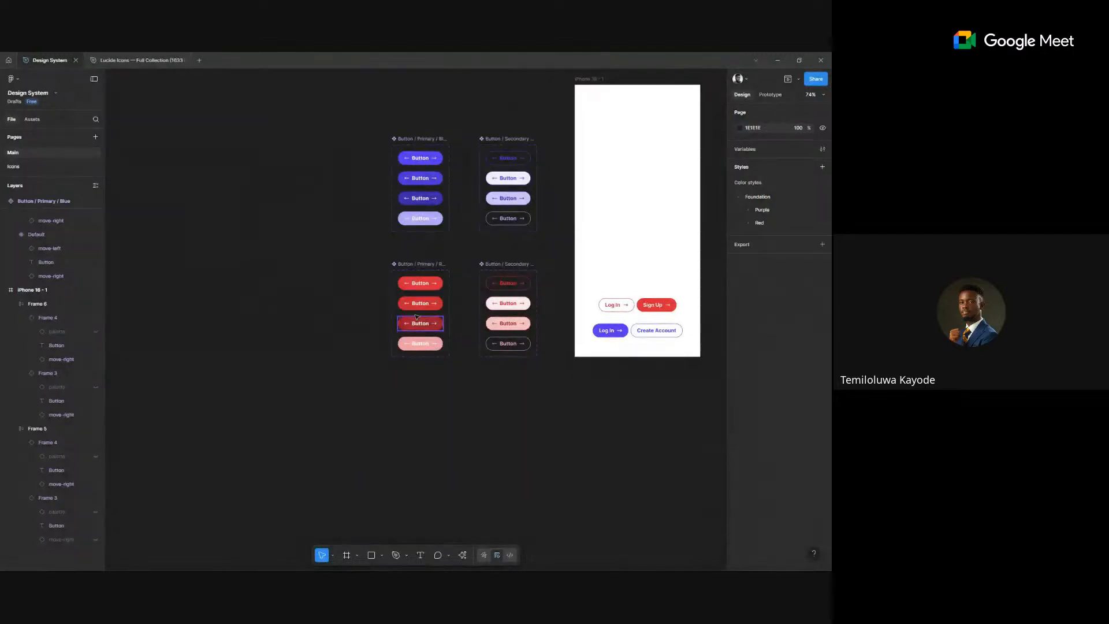
drag(445, 430, 356, 411)
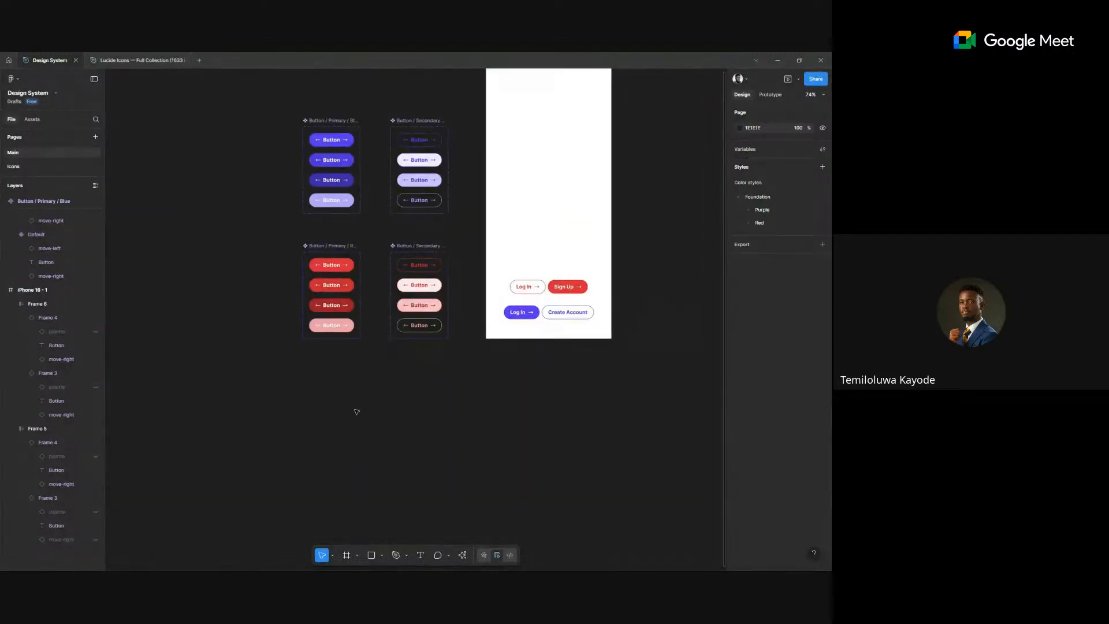
scroll(356, 411, down, 1)
drag(228, 340, 385, 366)
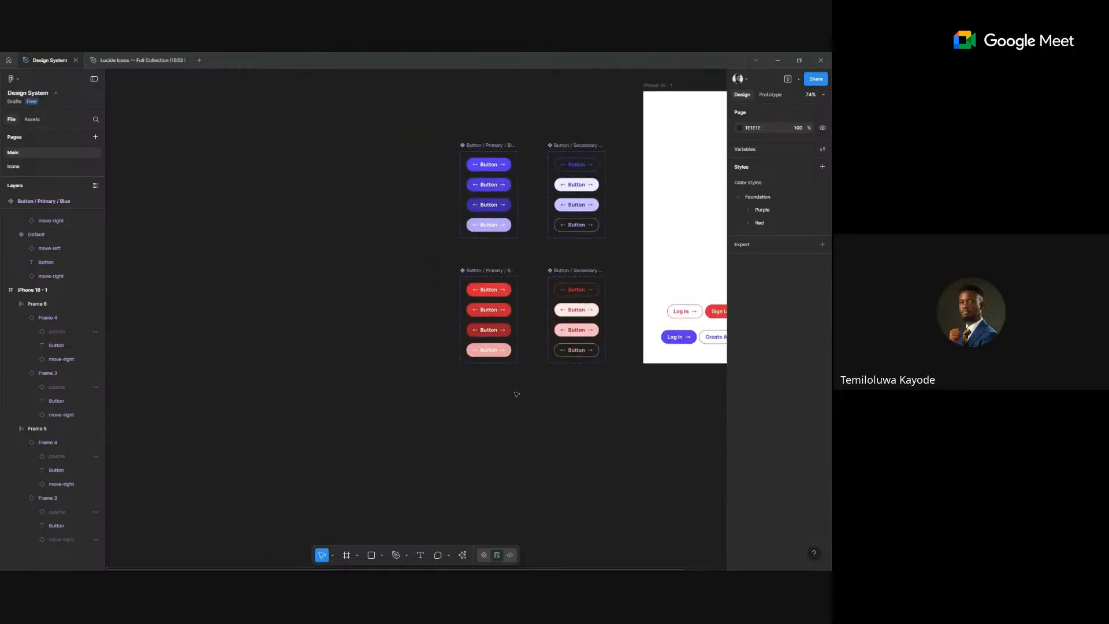
drag(476, 391, 293, 391)
drag(518, 340, 300, 387)
drag(513, 377, 407, 379)
drag(110, 498, 501, 216)
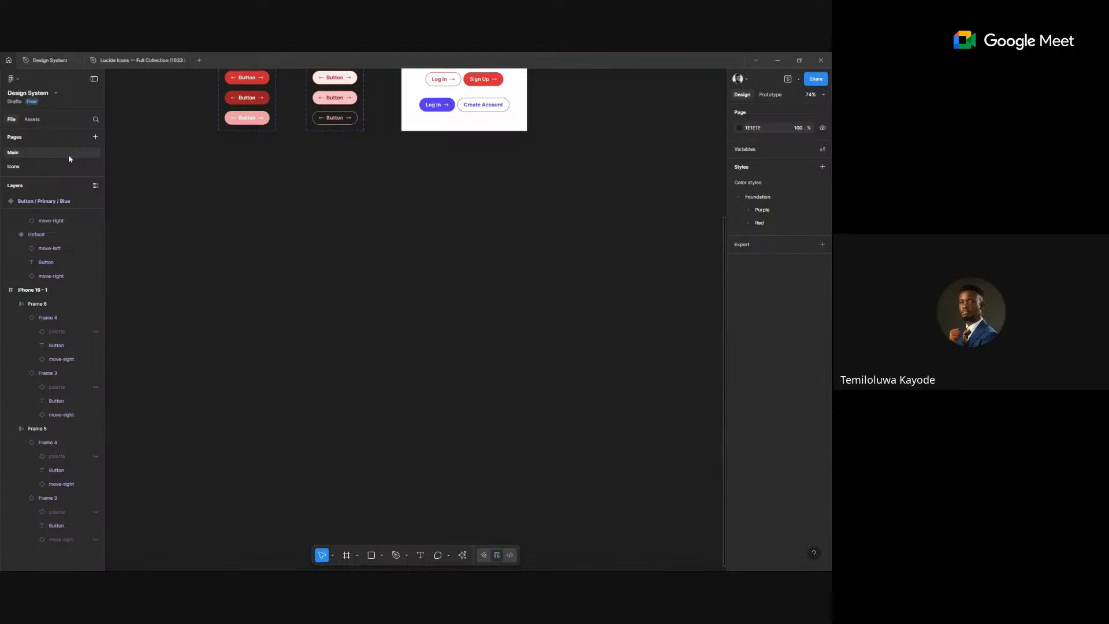
- Leave the design file for the file browser and search the Community templates and tools for "shadcn"
click(8, 60)
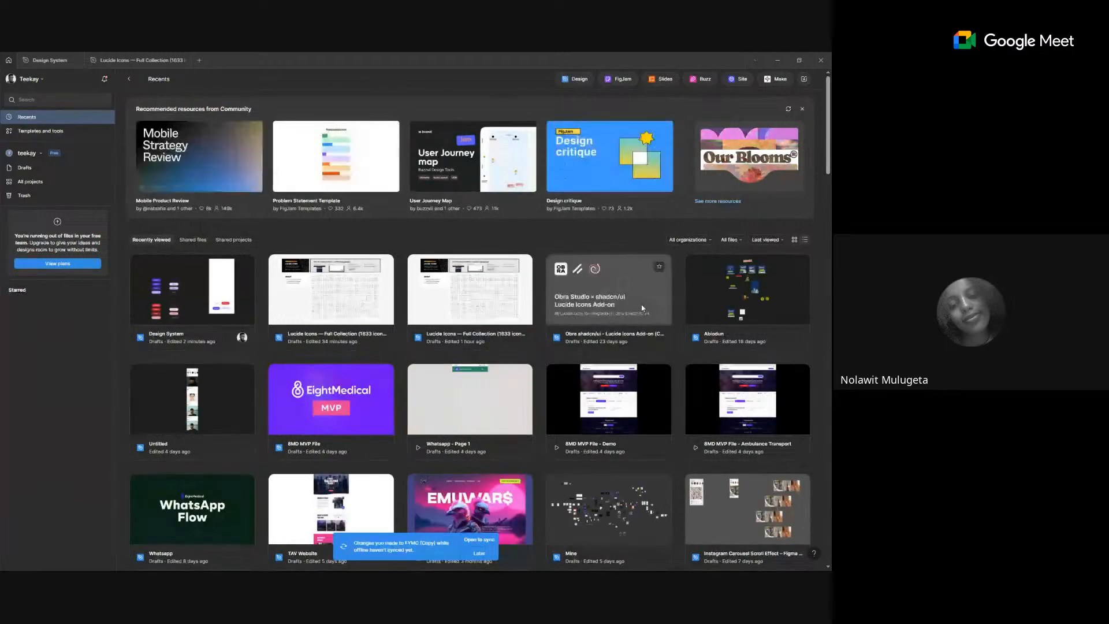
scroll(581, 307, down, 1)
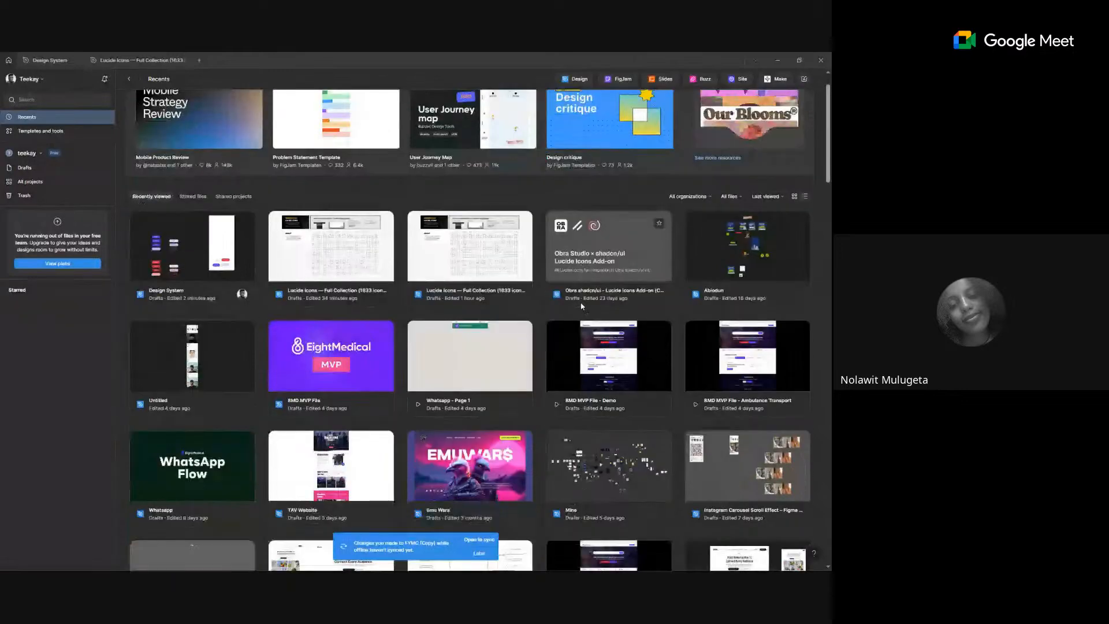
scroll(581, 307, up, 1)
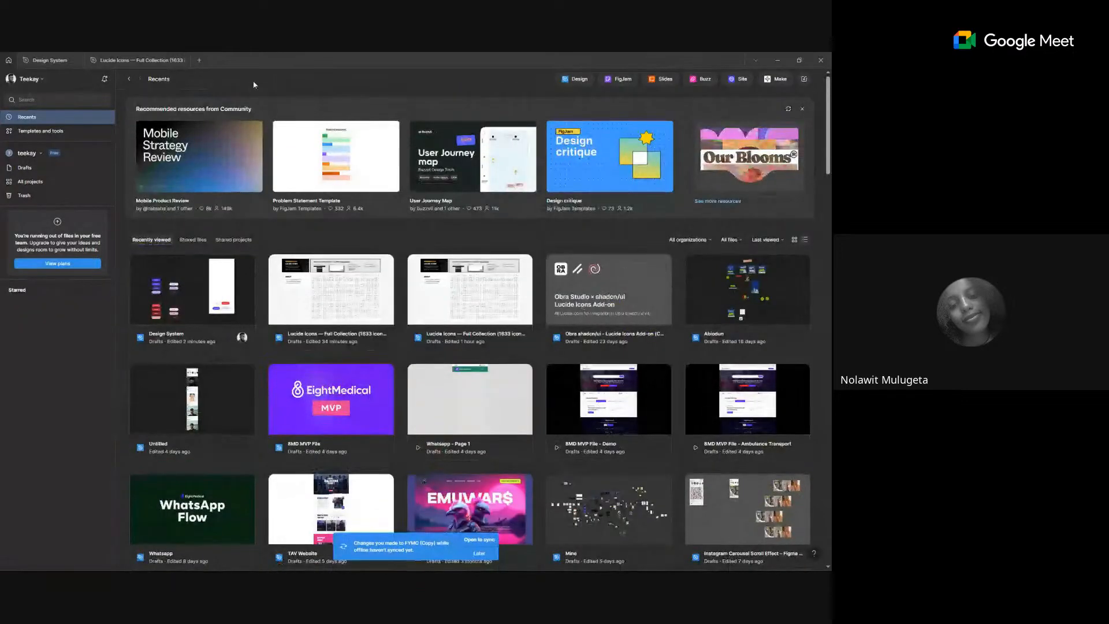
click(25, 134)
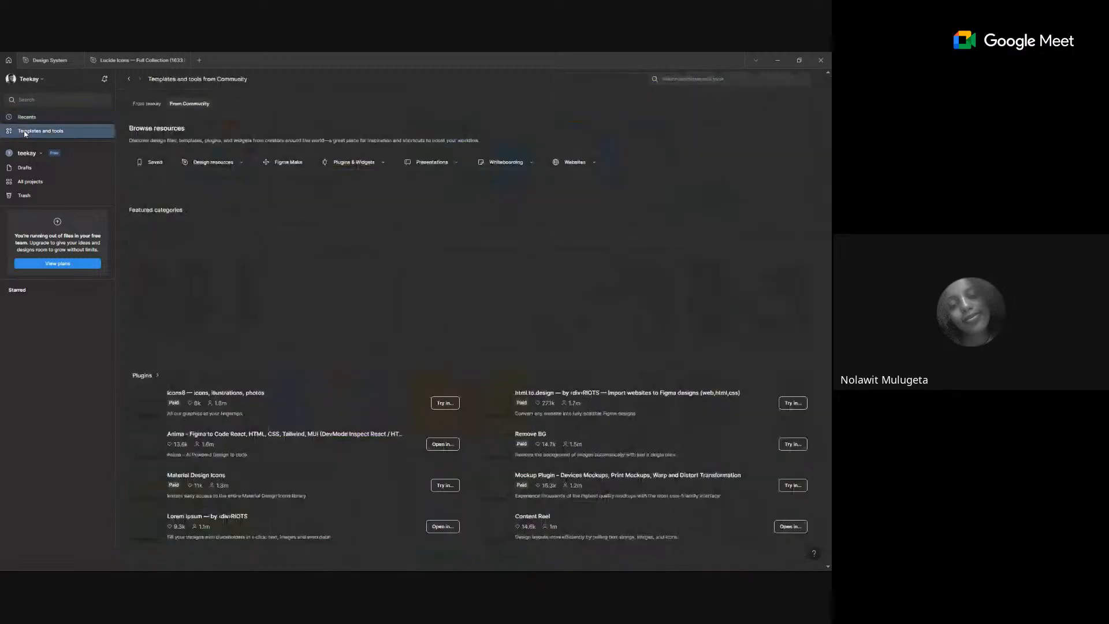
click(694, 80)
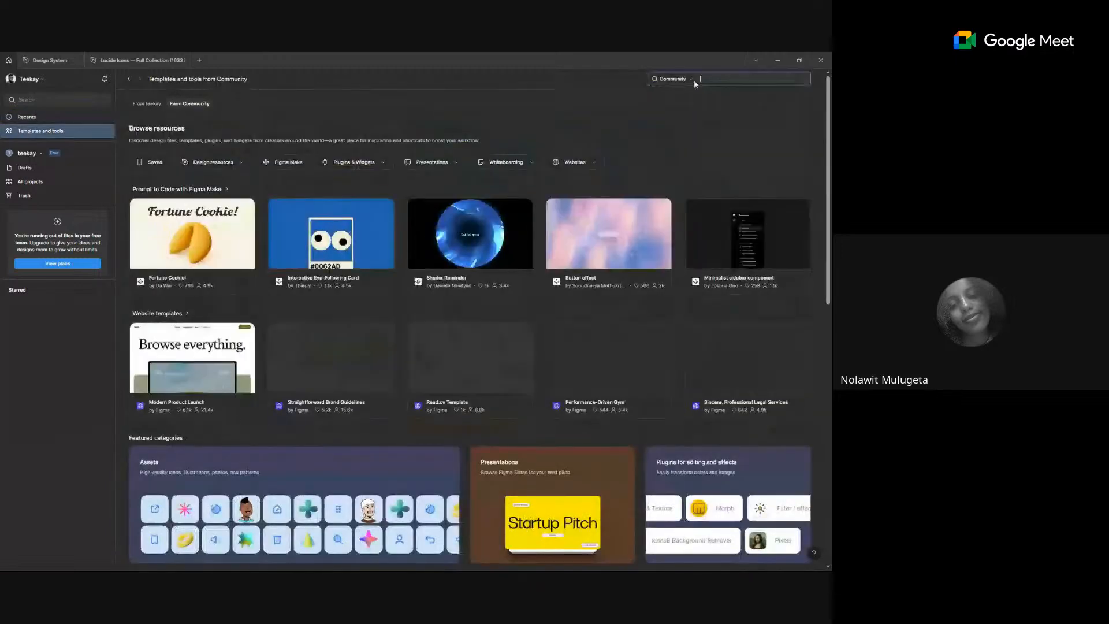
text(shadcn)
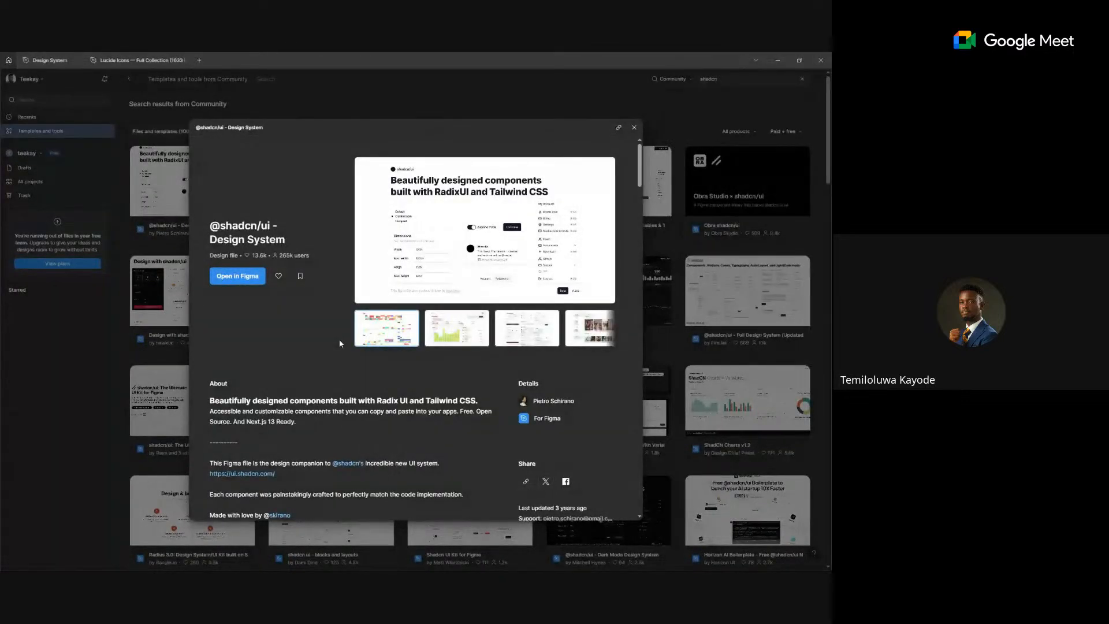
click(228, 278)
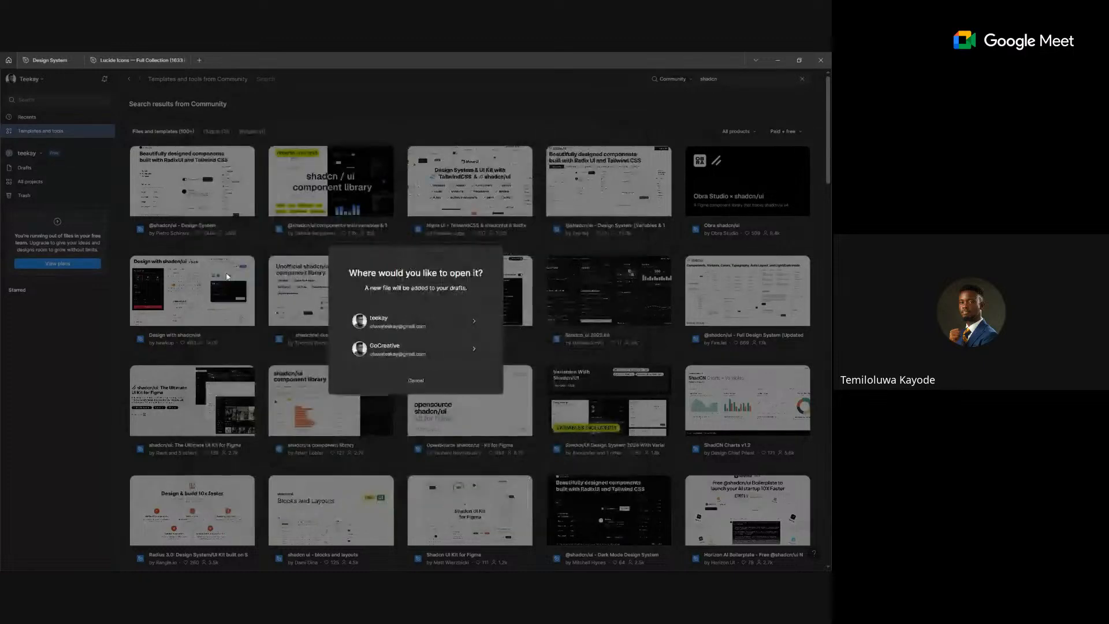
click(414, 316)
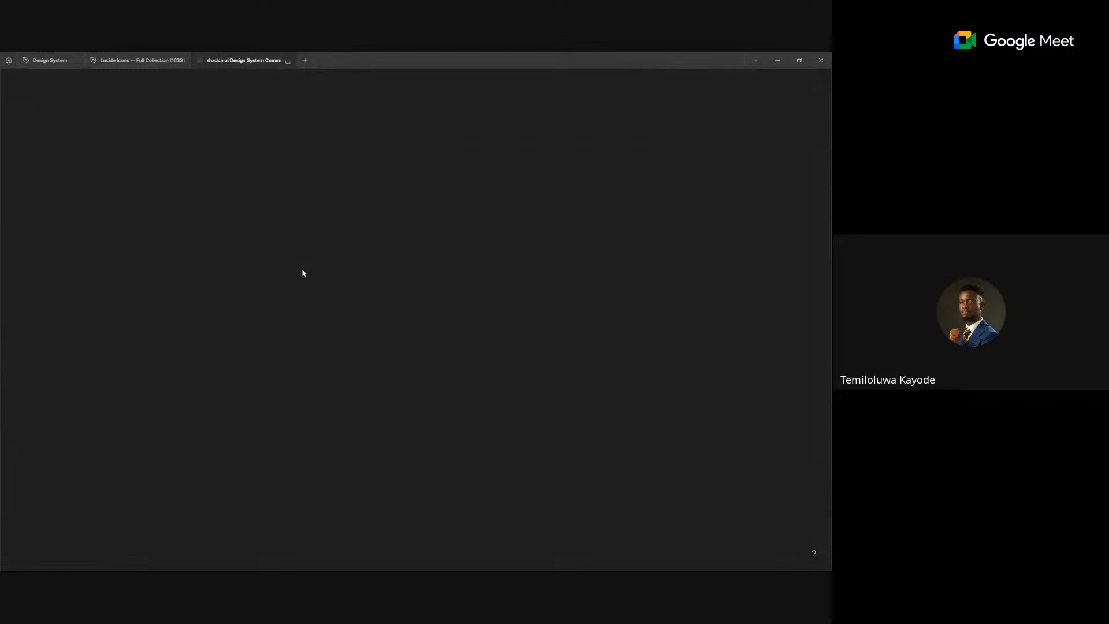
click(49, 62)
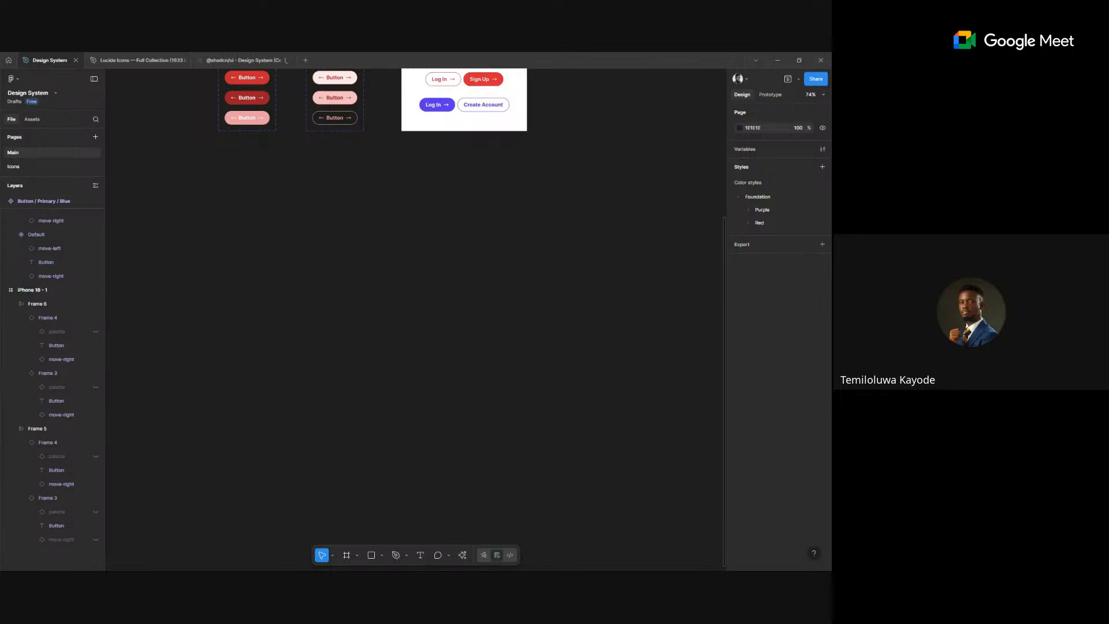
click(232, 58)
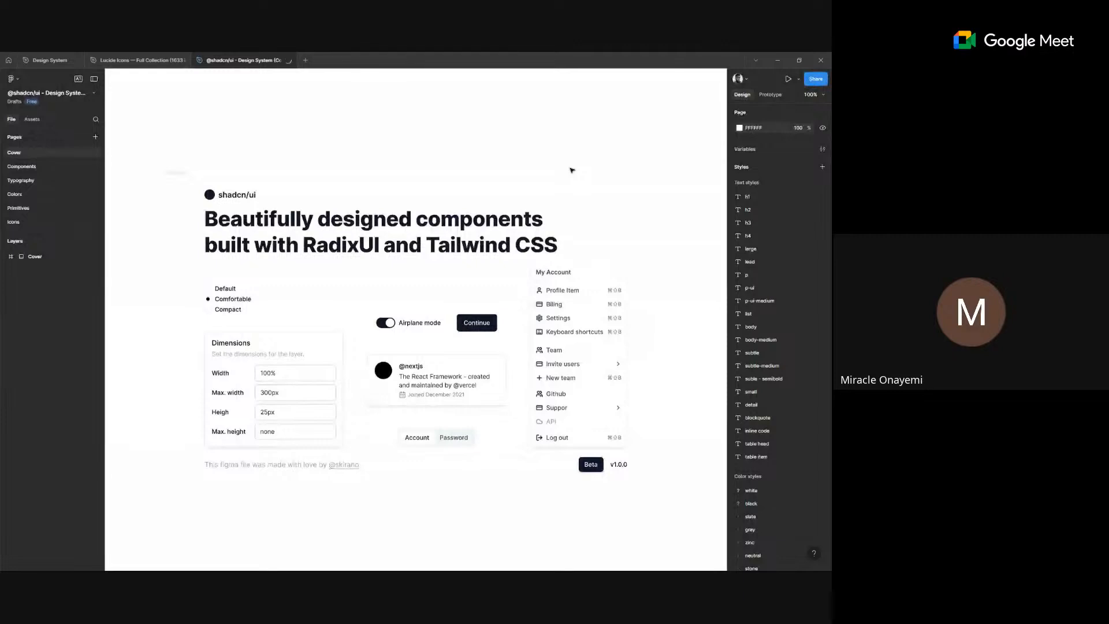
click(78, 172)
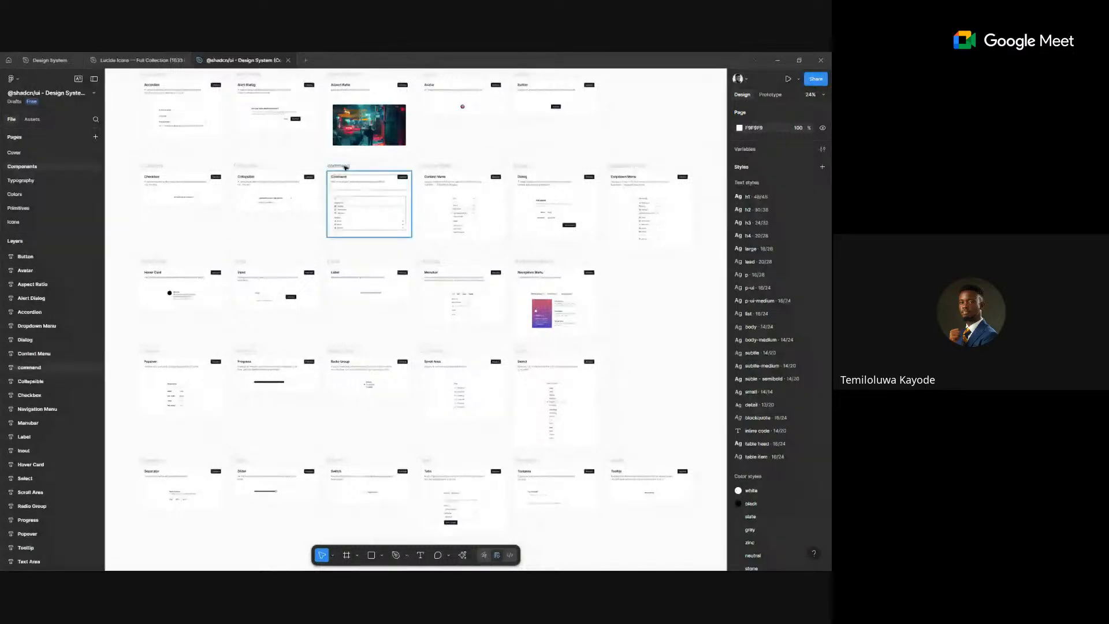
scroll(234, 205, up, 4)
scroll(234, 205, up, 5)
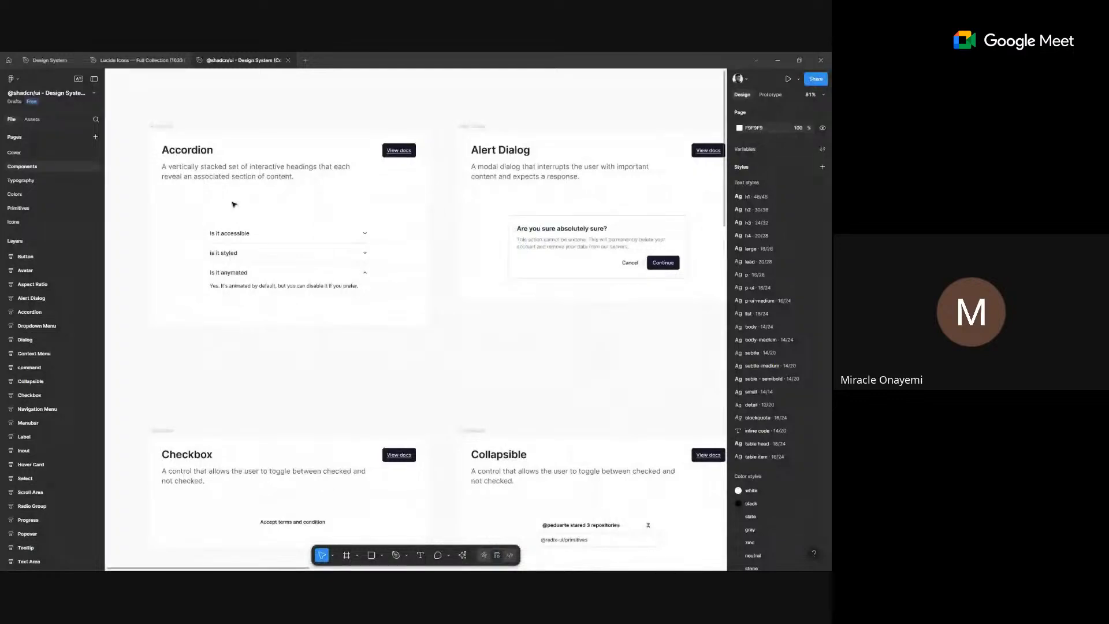
- Return to the Design System file and set the gap between the blue Log In and Create Account buttons to 12
scroll(234, 204, down, 3)
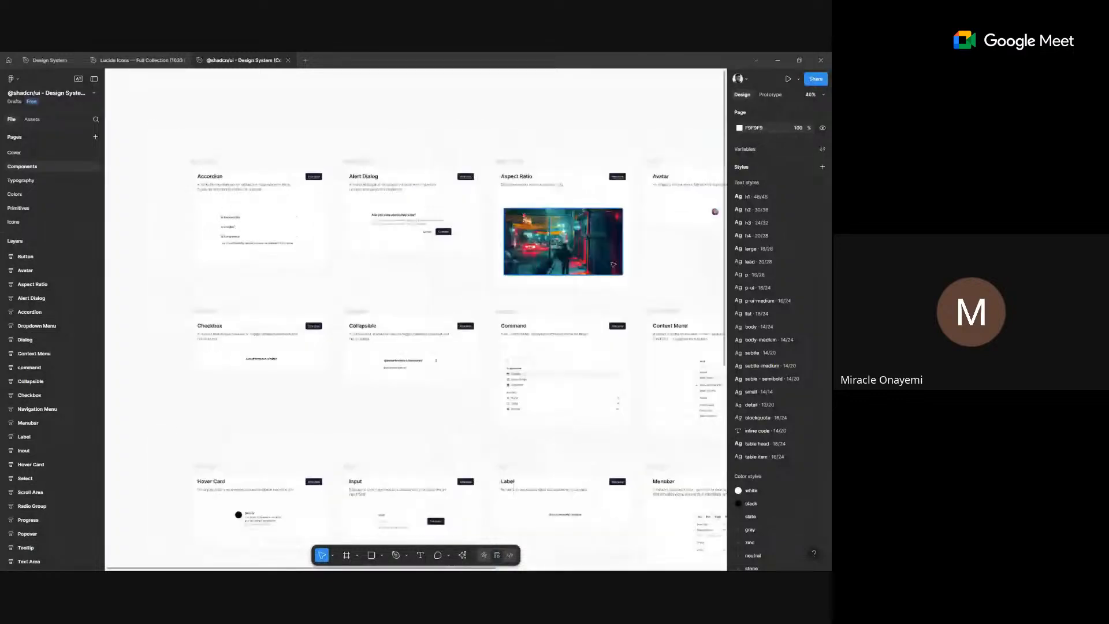
scroll(578, 243, down, 1)
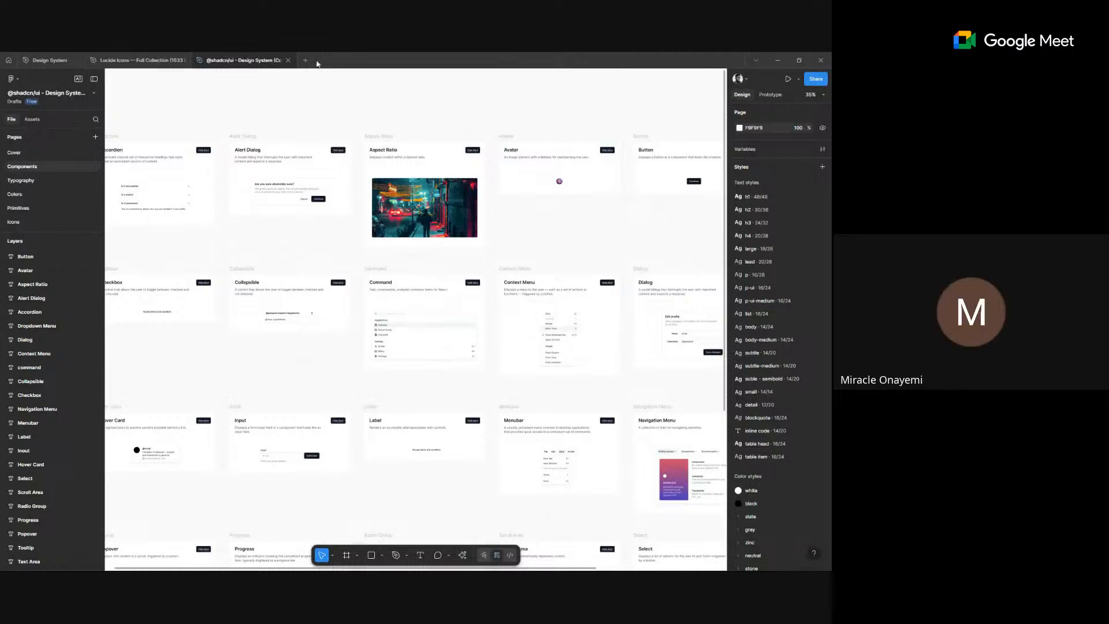
click(30, 59)
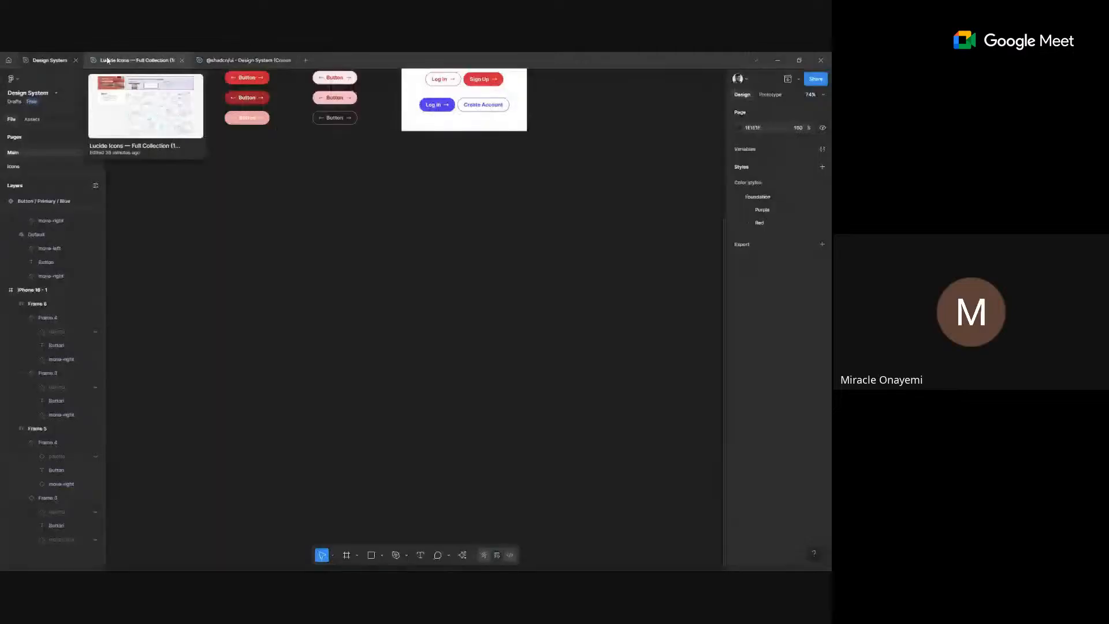
click(420, 227)
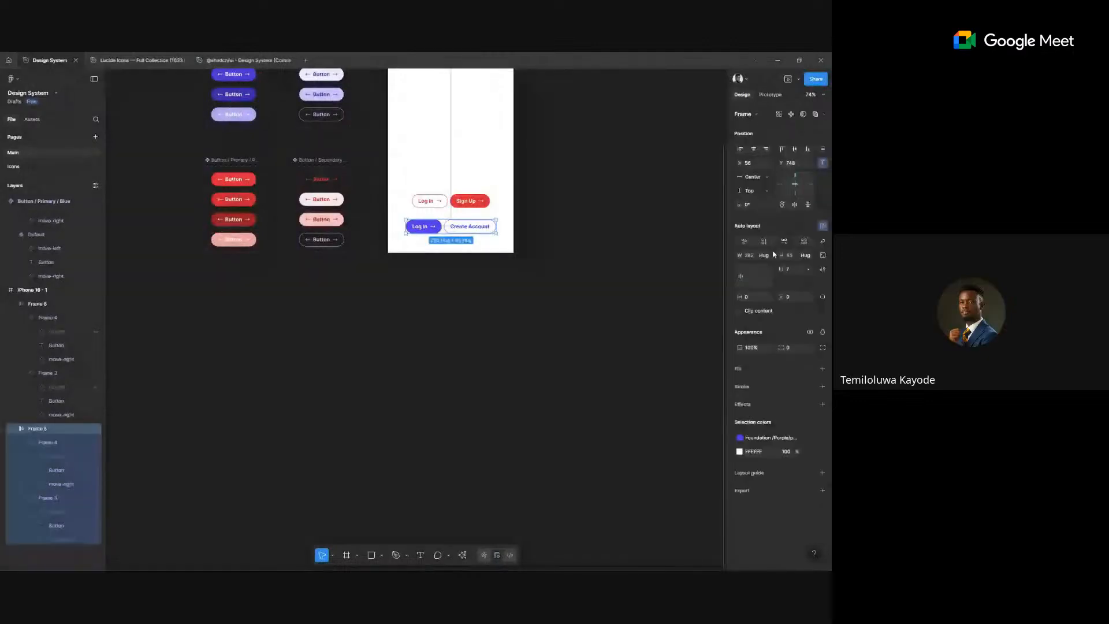
click(794, 271)
text(12)
key(Return)
click(542, 259)
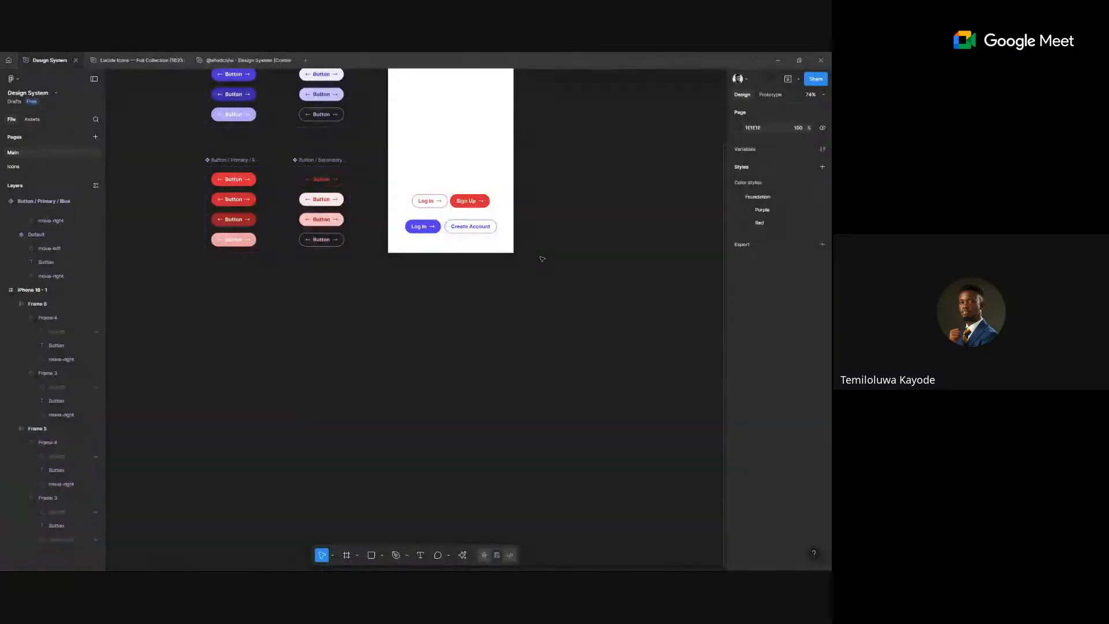
- Give the blue button row a horizontal padding of 16 and stretch it across the iPhone frame to a width of 393
scroll(471, 341, up, 2)
click(467, 335)
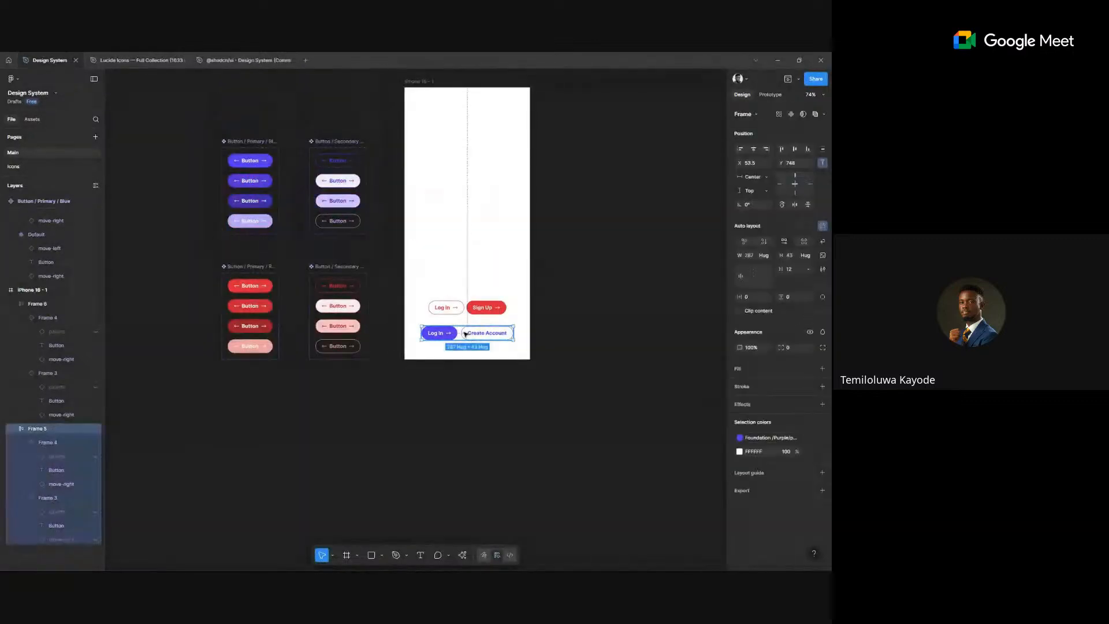
click(754, 299)
text(16)
key(Return)
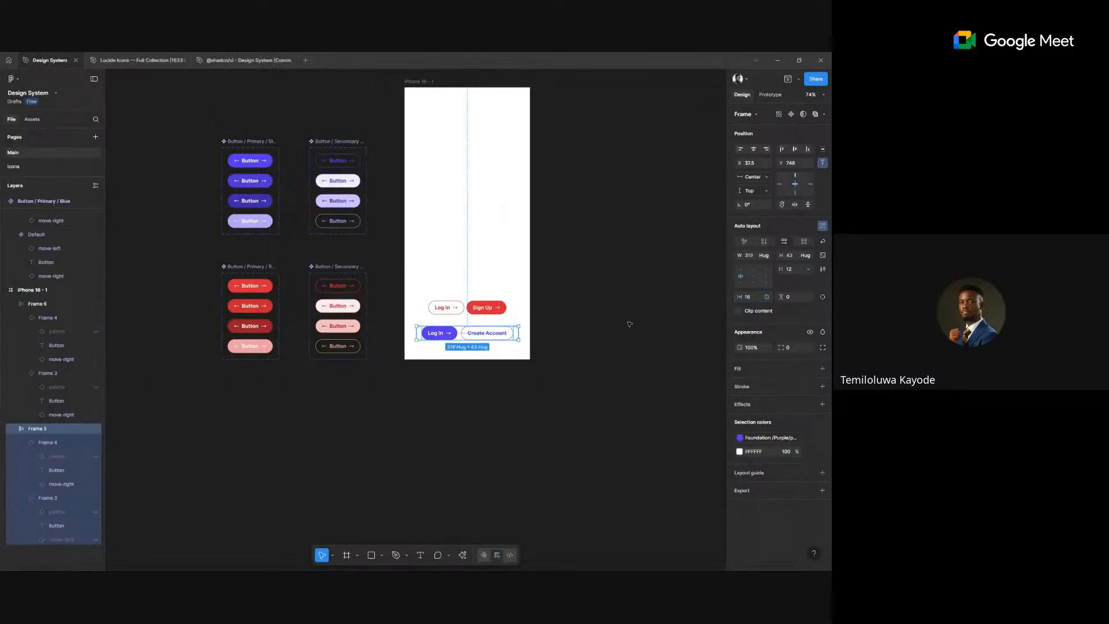
drag(415, 335, 404, 334)
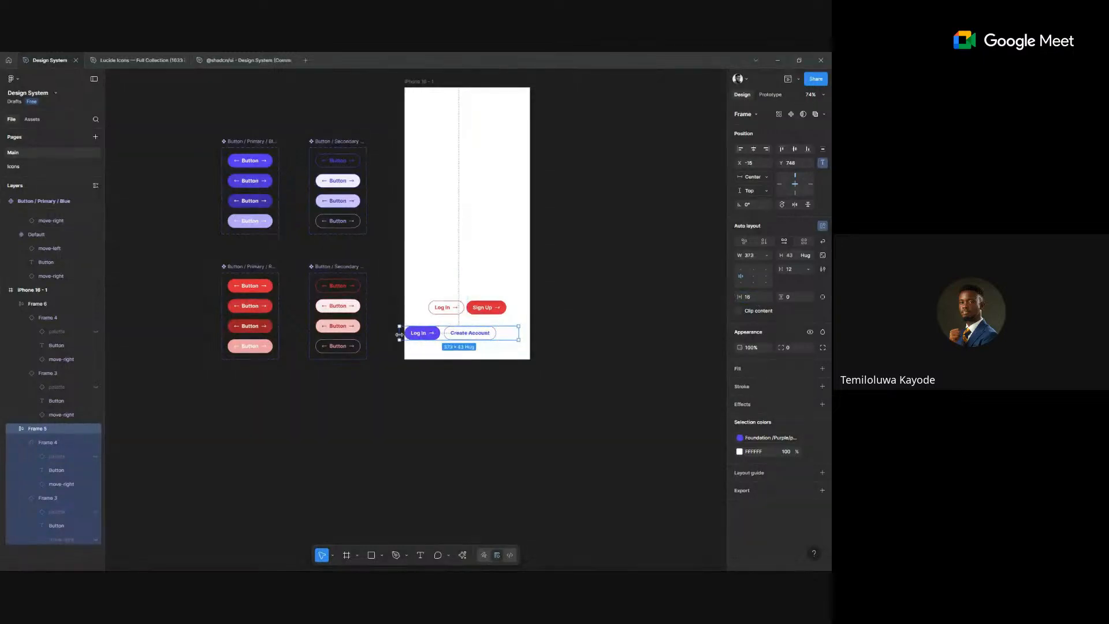
drag(516, 334, 530, 335)
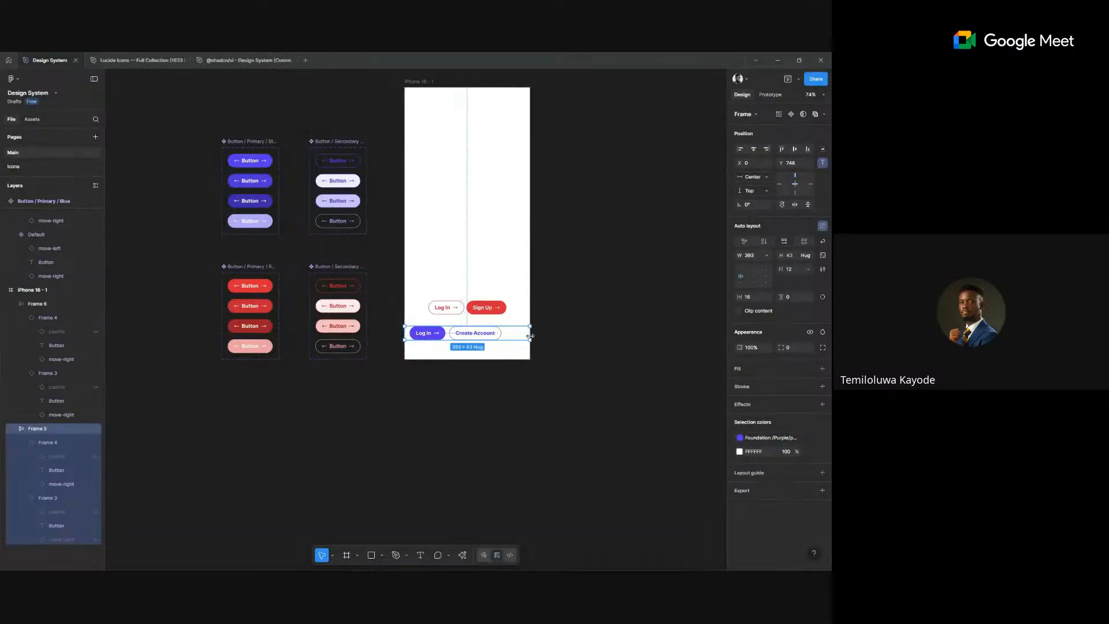
- Make the Create Account button fill its container horizontally
click(465, 335)
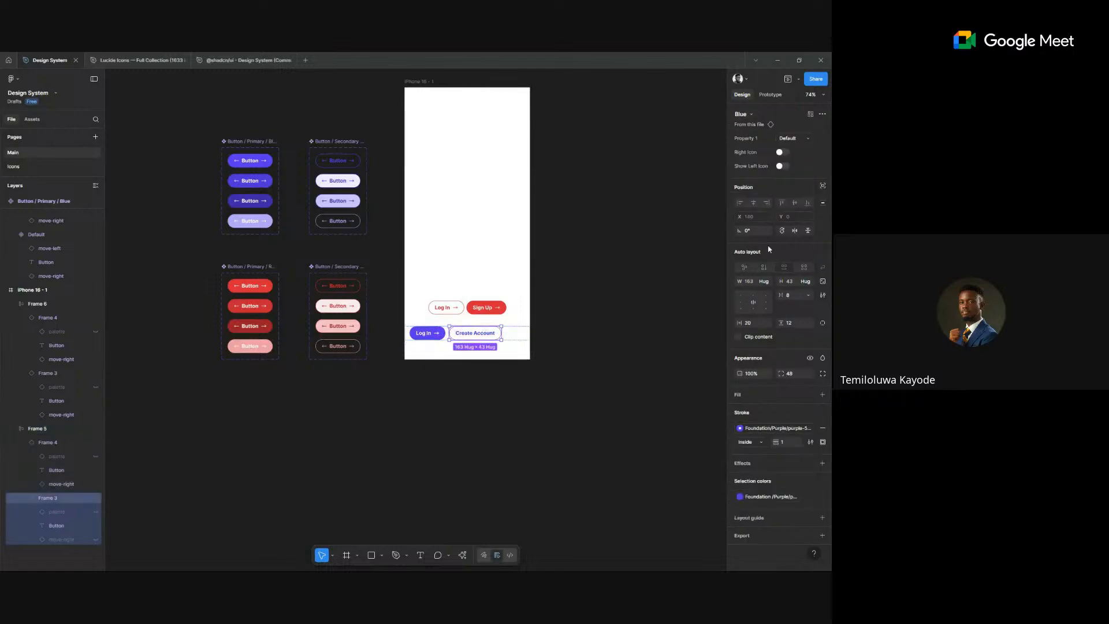
click(764, 281)
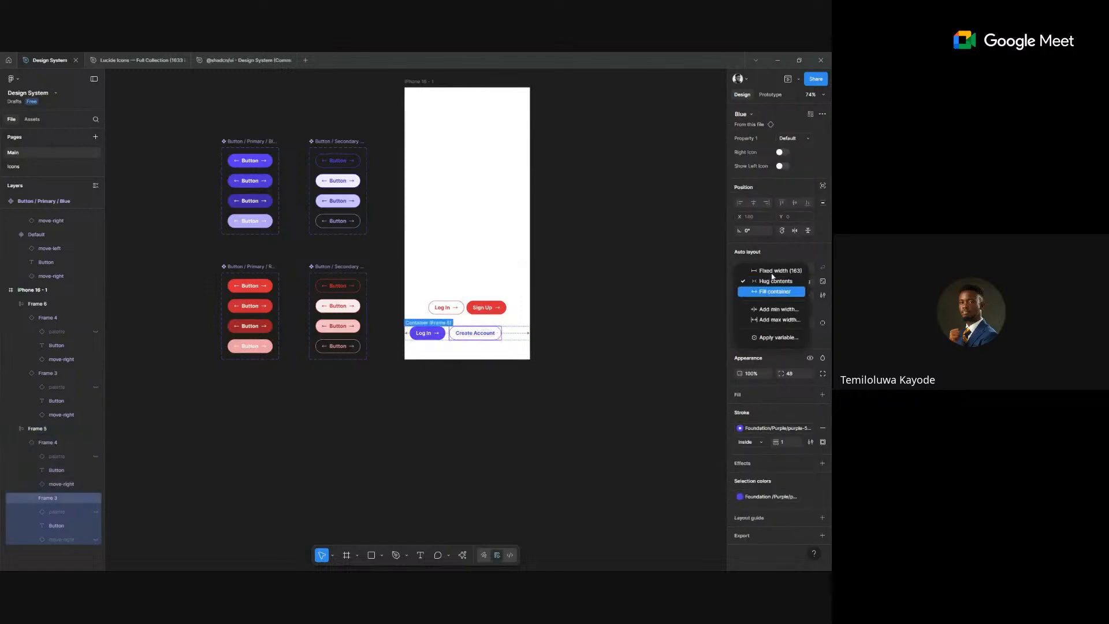
click(771, 292)
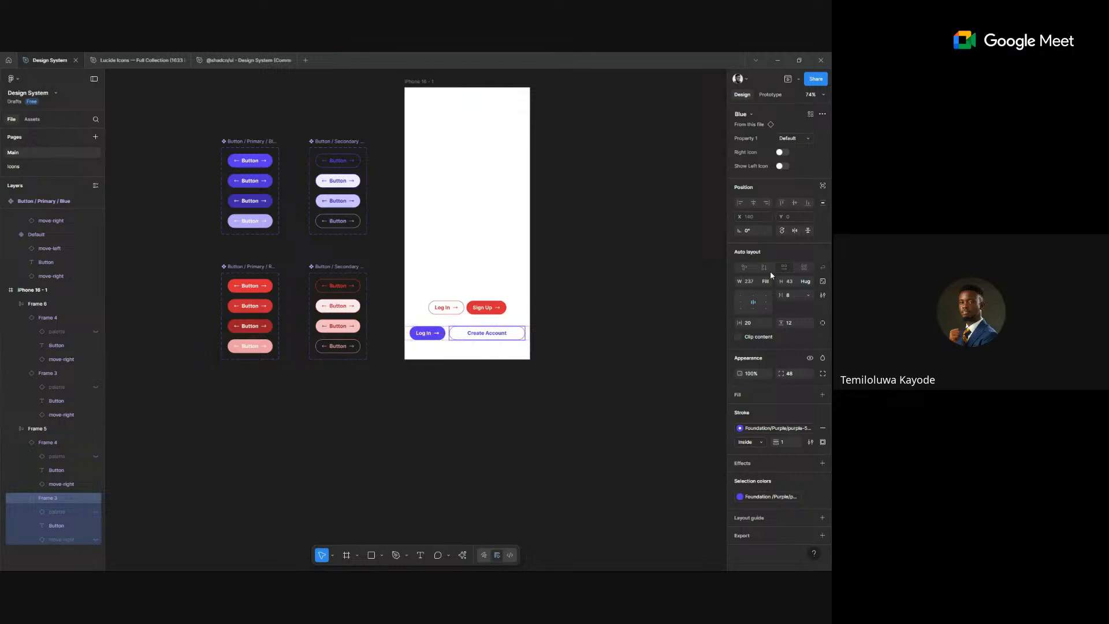
- Swap the Create Account button instance for the Primary Blue button component
click(750, 114)
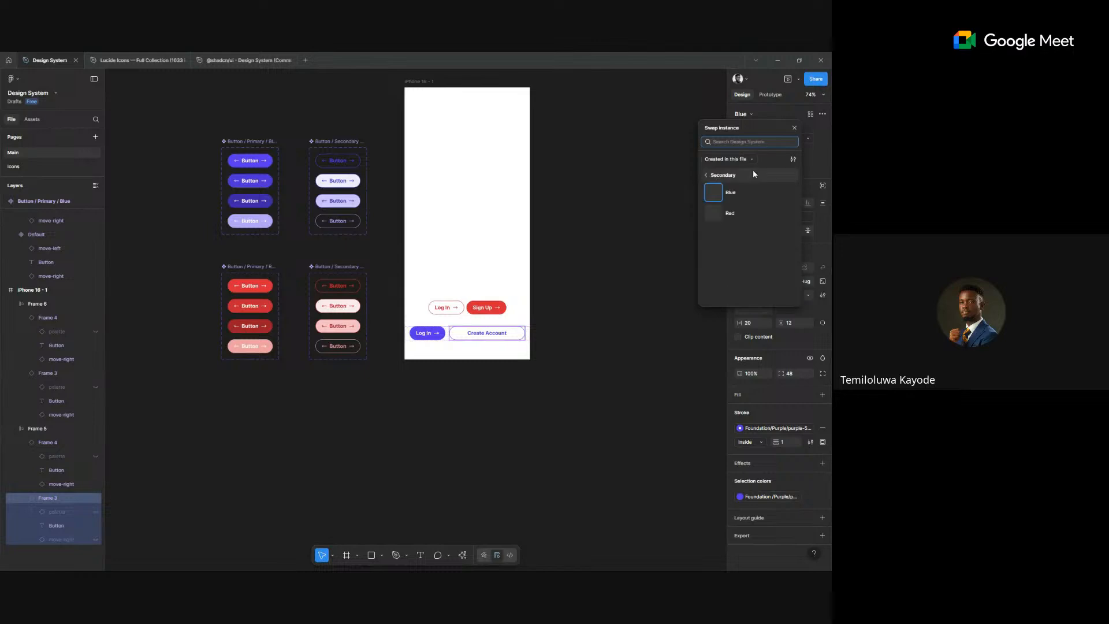
click(753, 173)
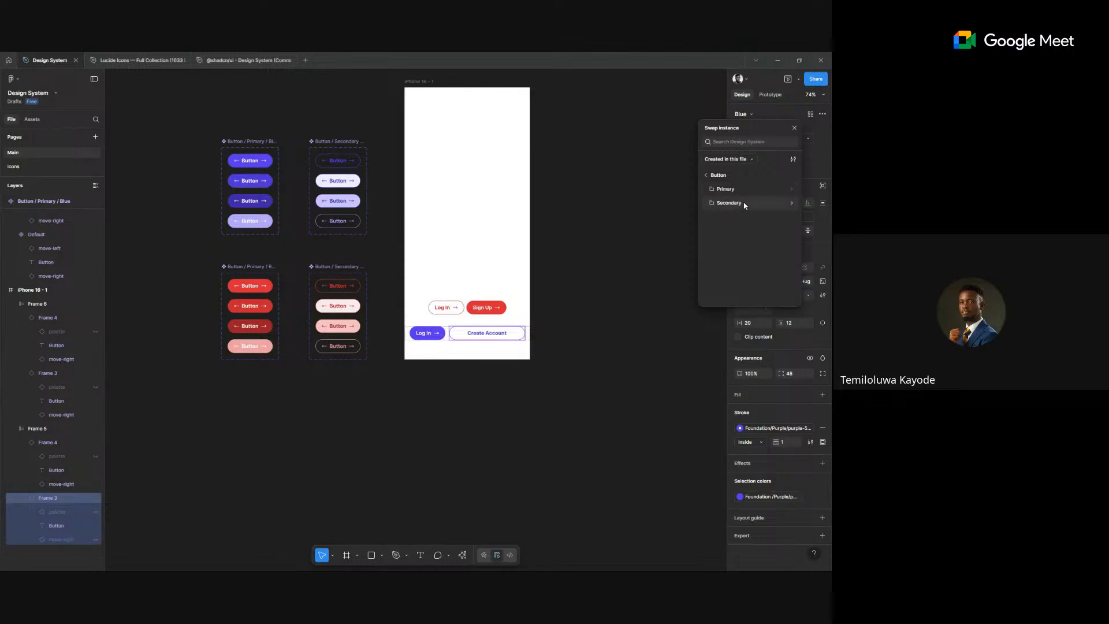
click(745, 206)
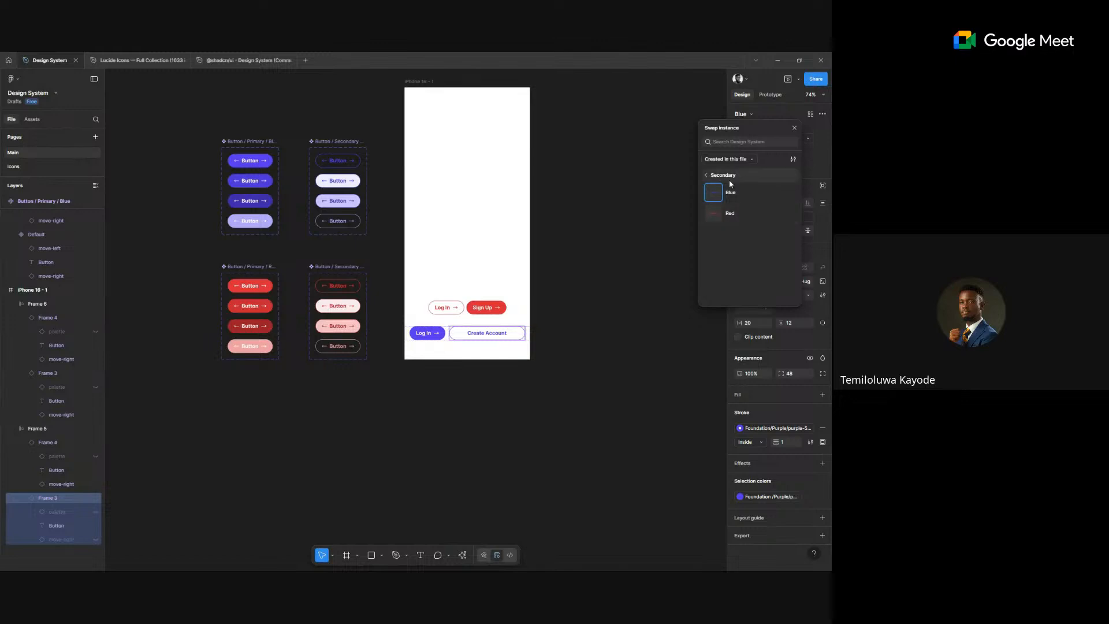
click(735, 190)
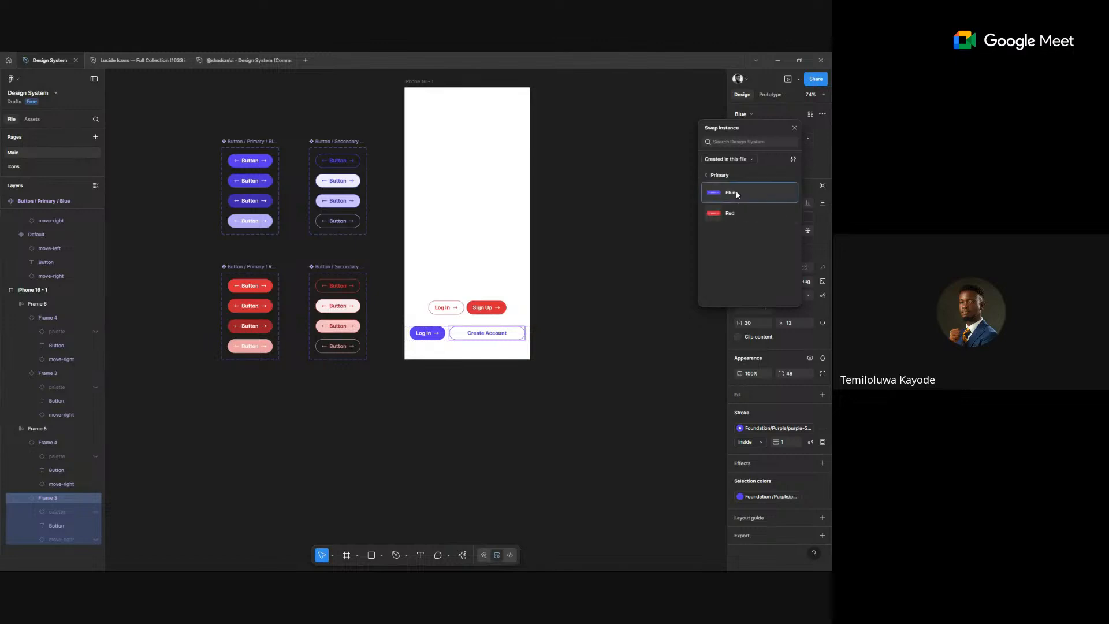
click(736, 193)
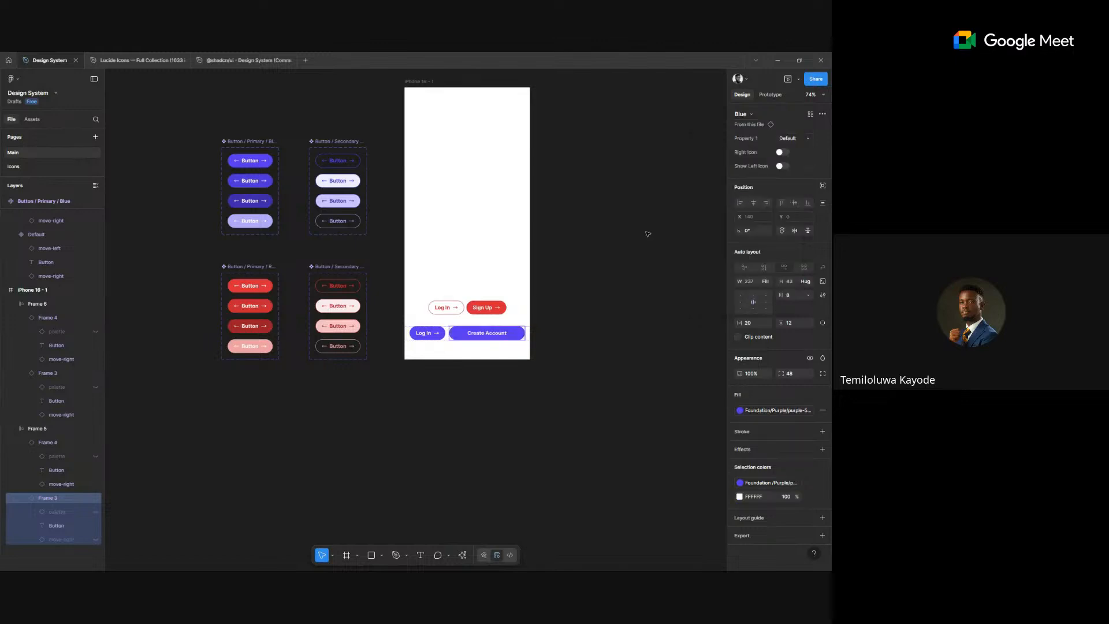
- Swap the Log In button beside Create Account for the Secondary Blue button component
click(424, 340)
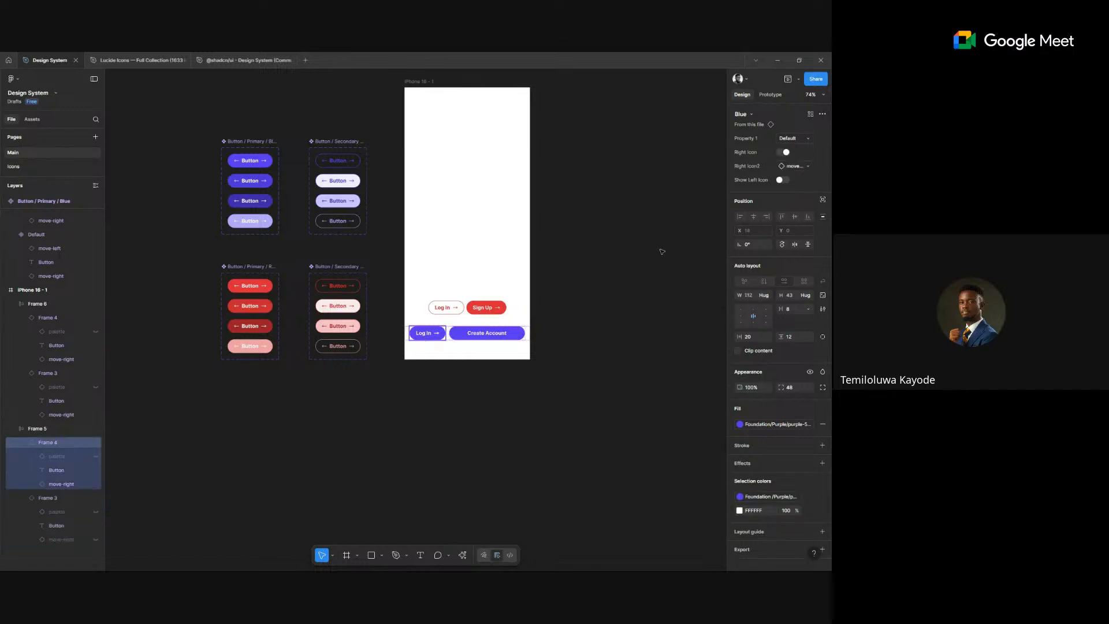
click(800, 136)
click(752, 116)
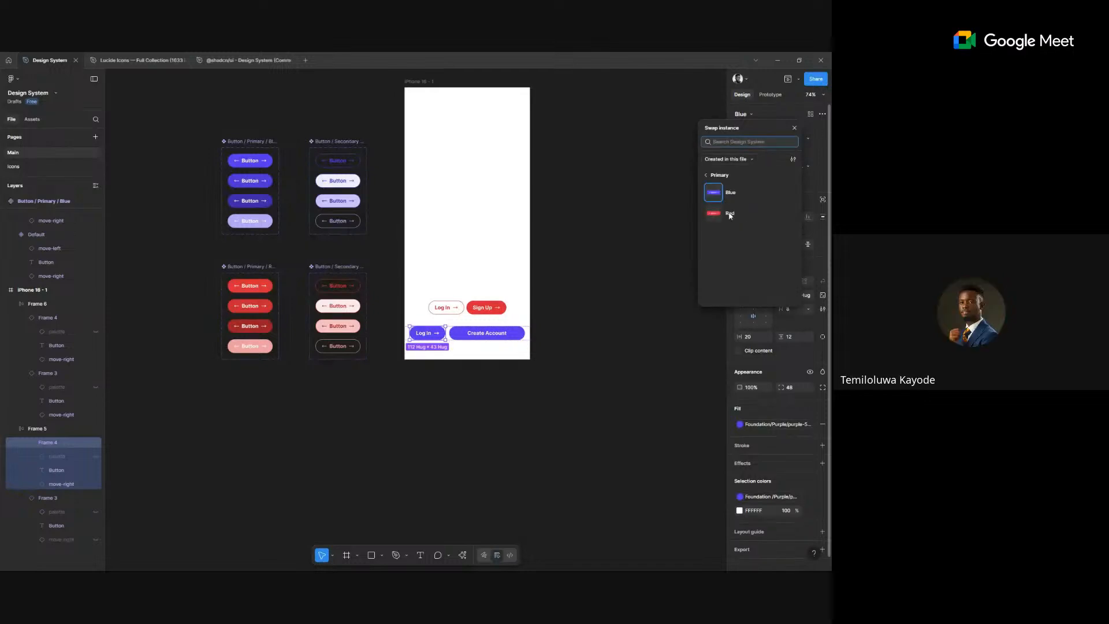
click(720, 176)
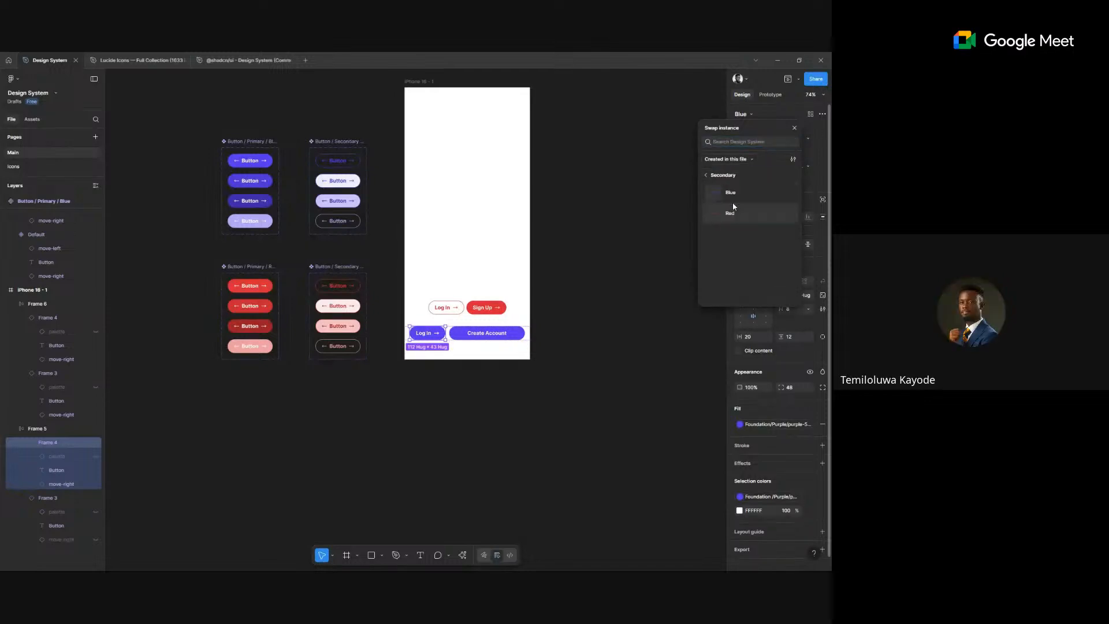
click(733, 203)
click(633, 245)
click(585, 247)
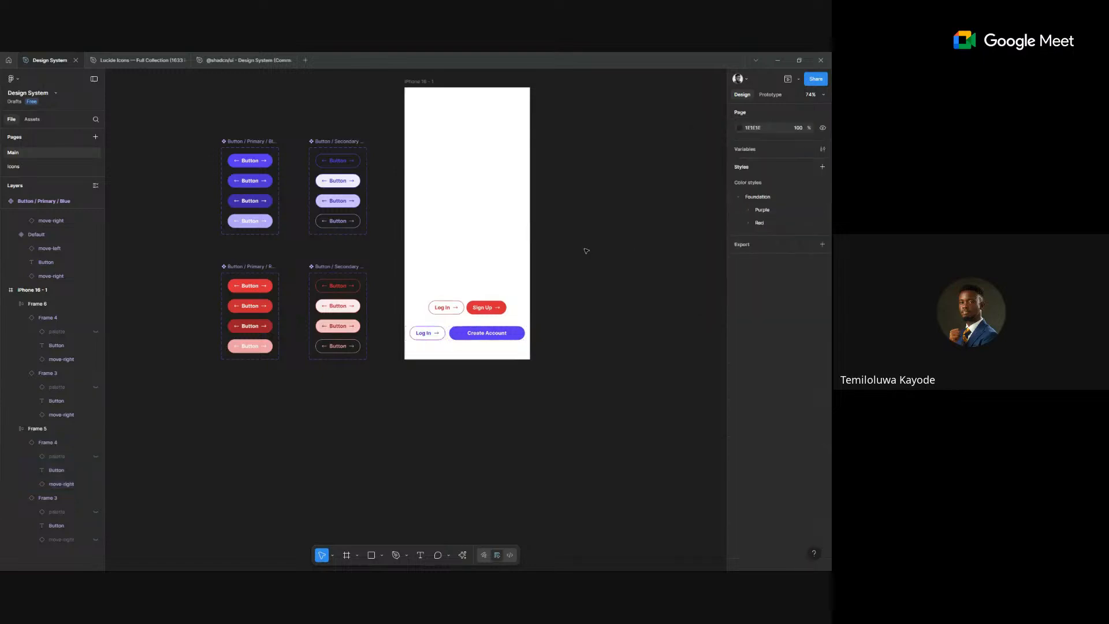
click(493, 340)
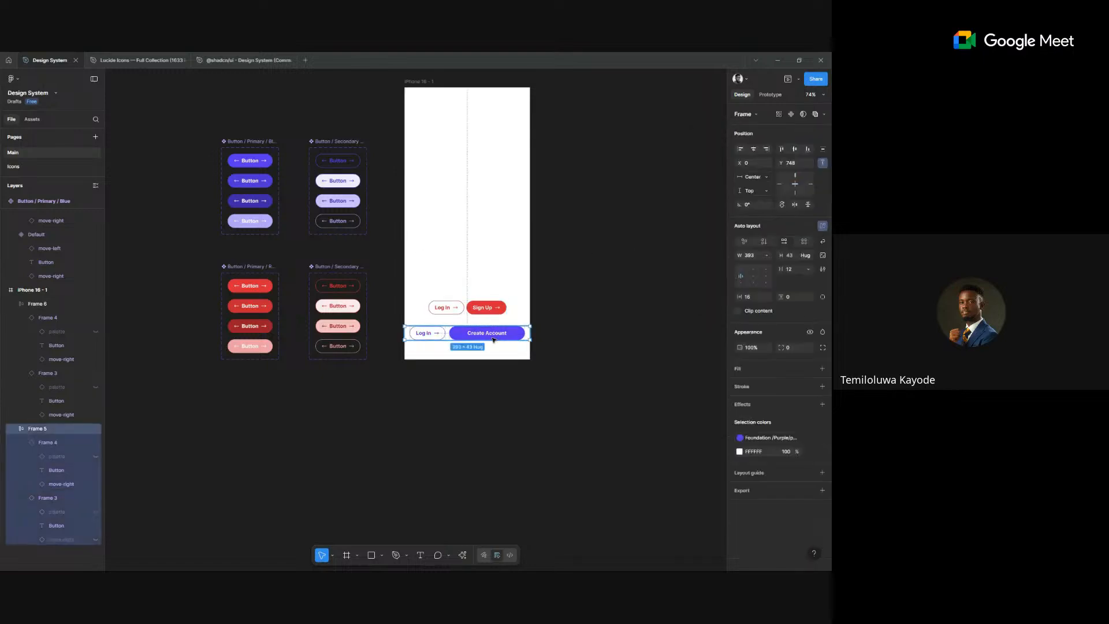
click(226, 64)
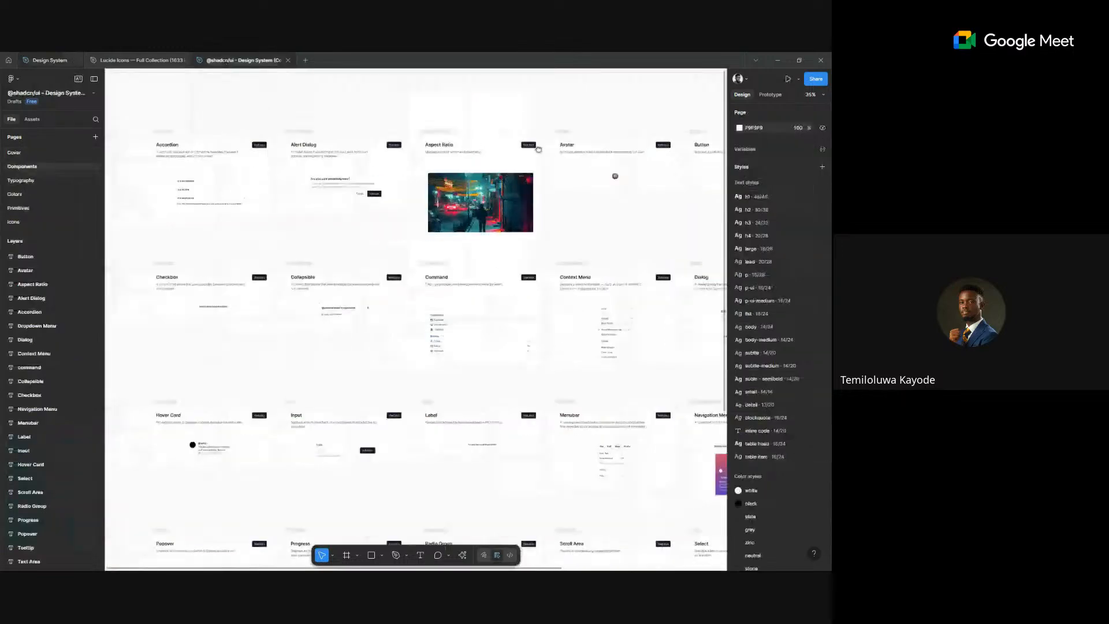
scroll(542, 188, down, 2)
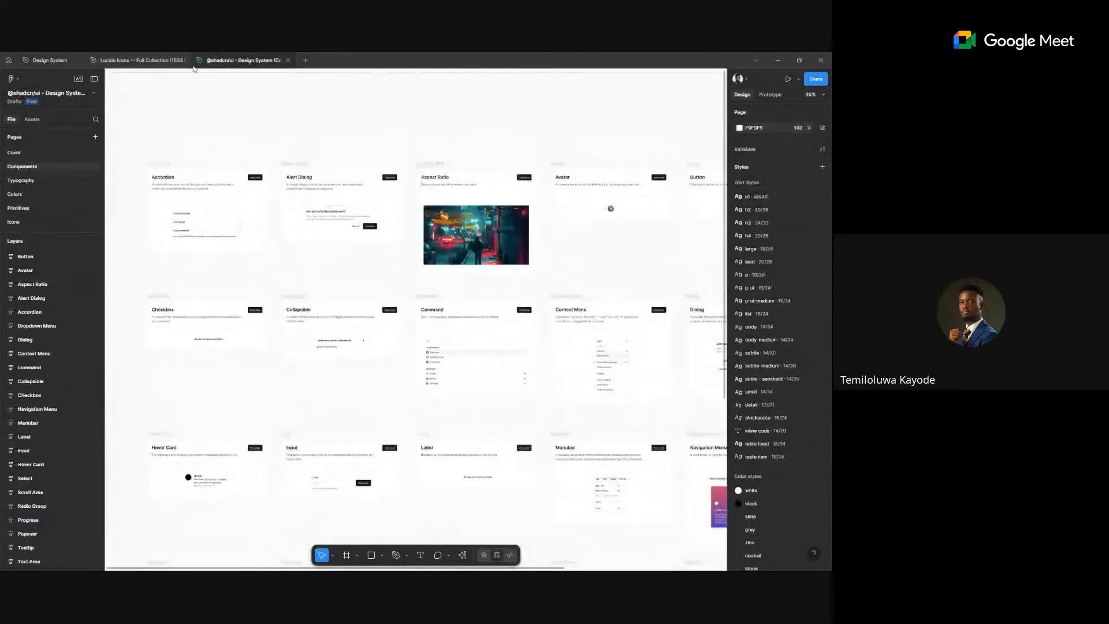
click(50, 222)
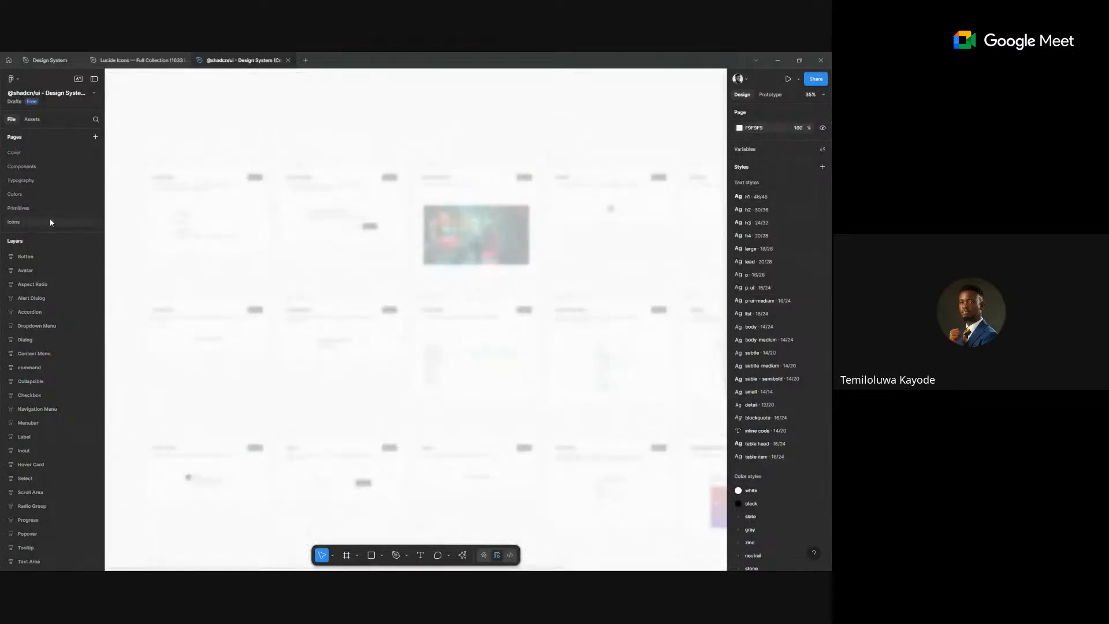
click(31, 167)
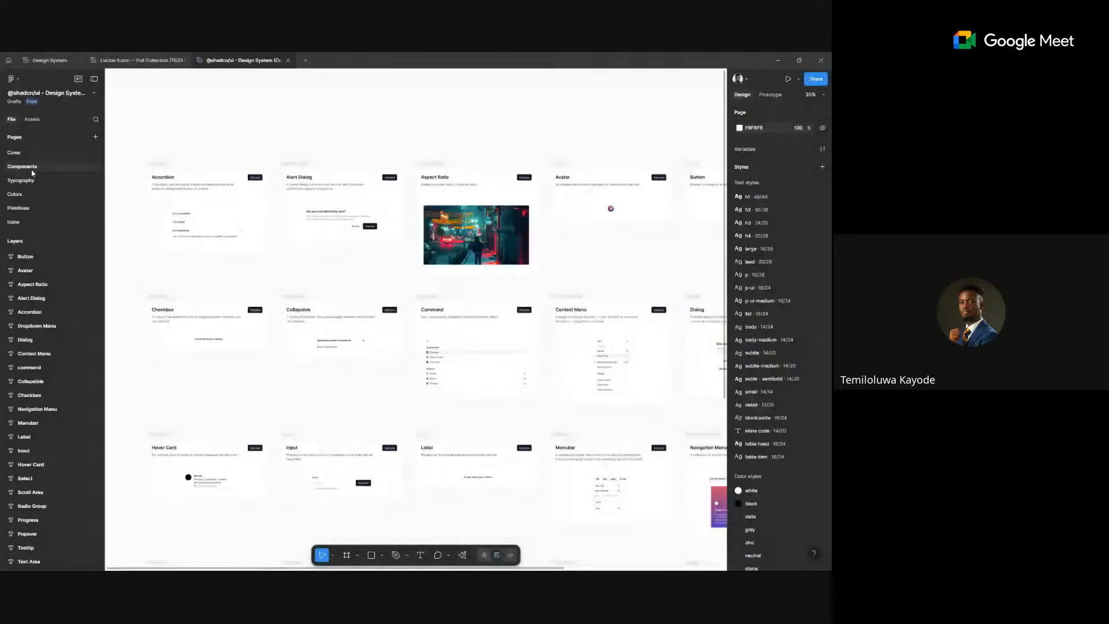
scroll(484, 309, down, 3)
scroll(484, 309, up, 2)
click(42, 181)
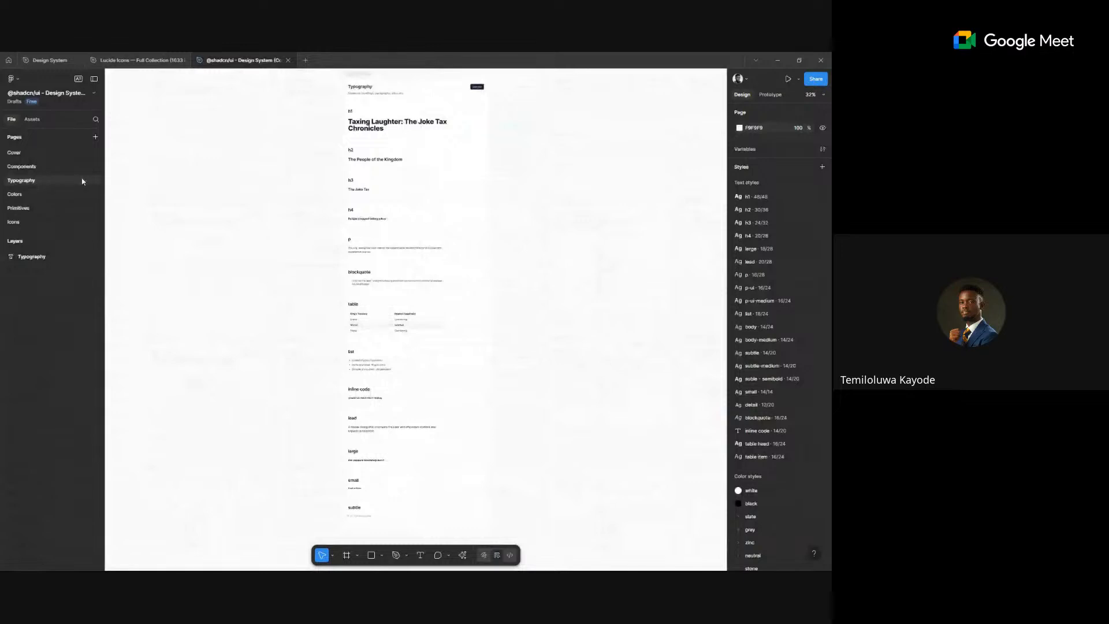
scroll(389, 111, up, 1)
scroll(398, 214, up, 2)
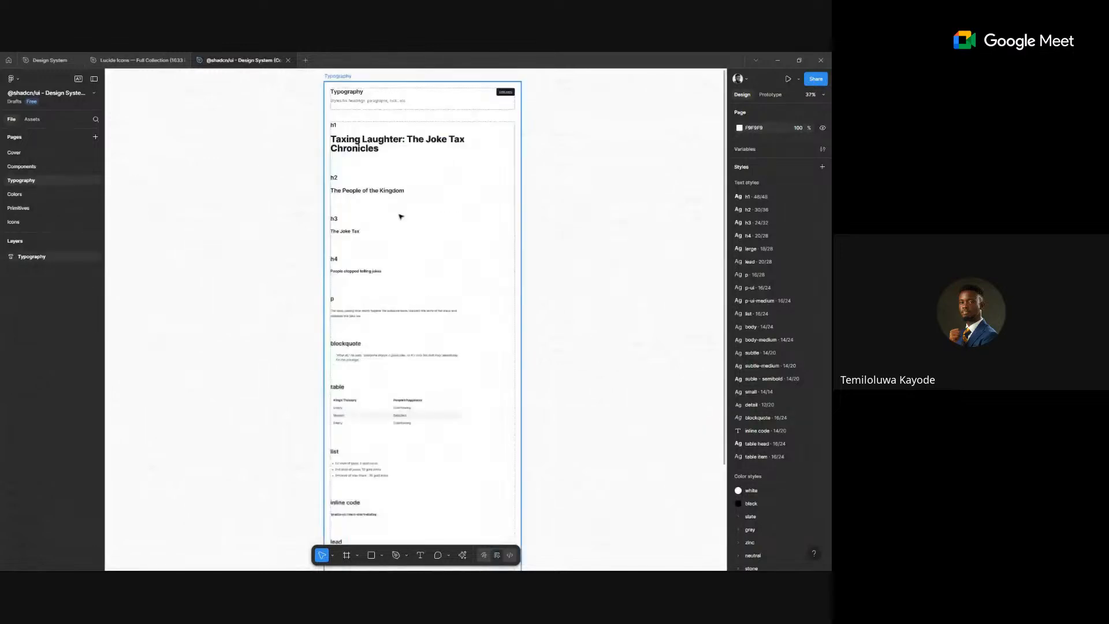
scroll(401, 216, up, 3)
scroll(400, 216, down, 3)
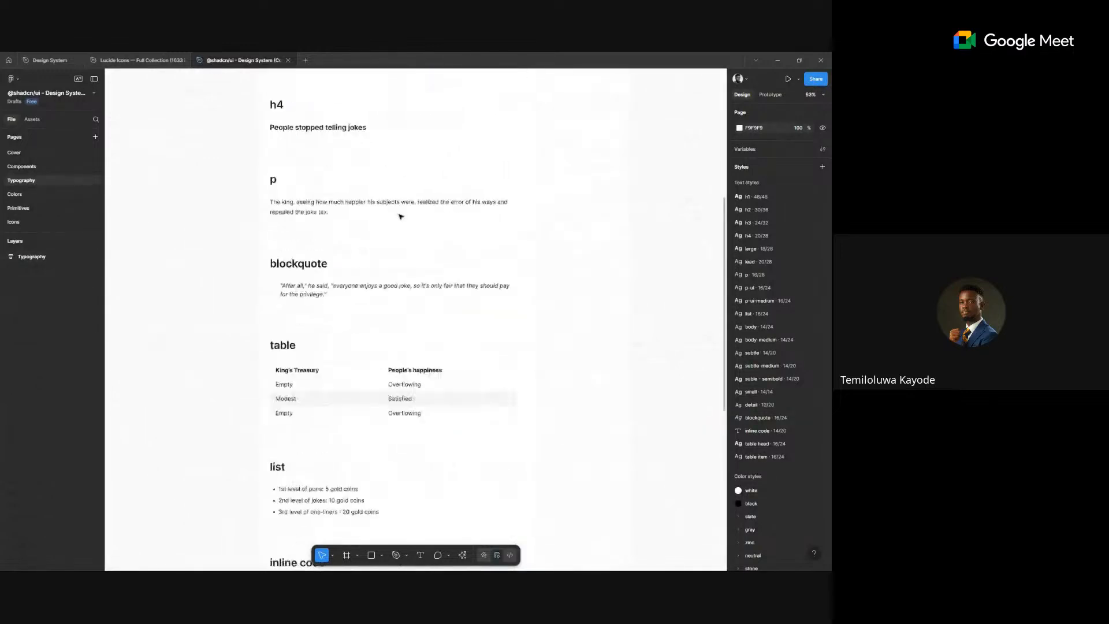
scroll(401, 217, down, 5)
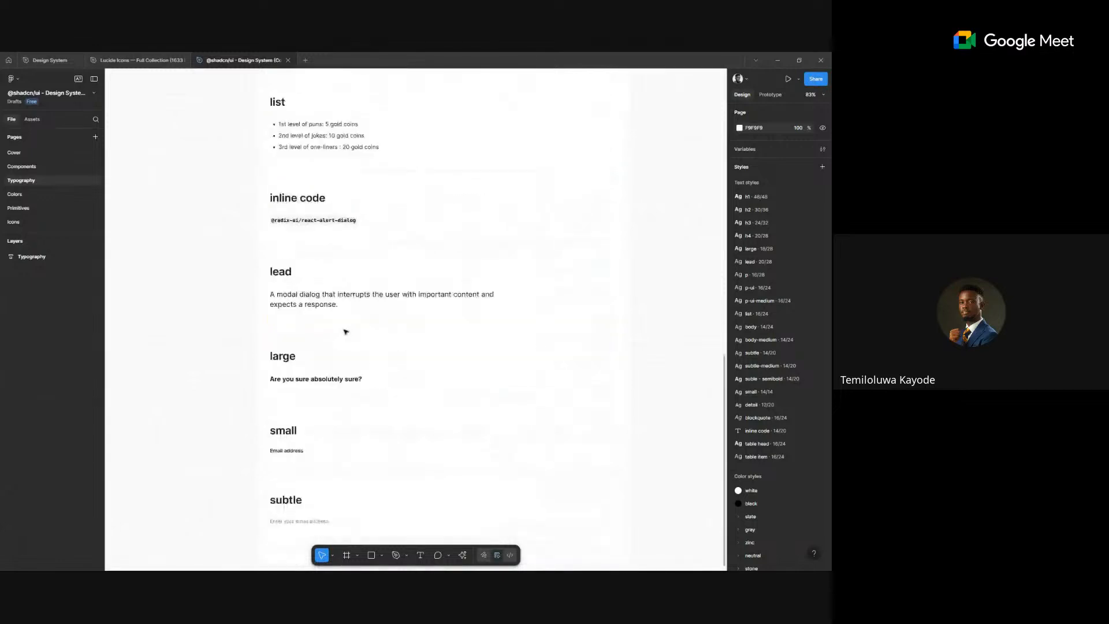
scroll(346, 331, down, 3)
scroll(330, 369, up, 6)
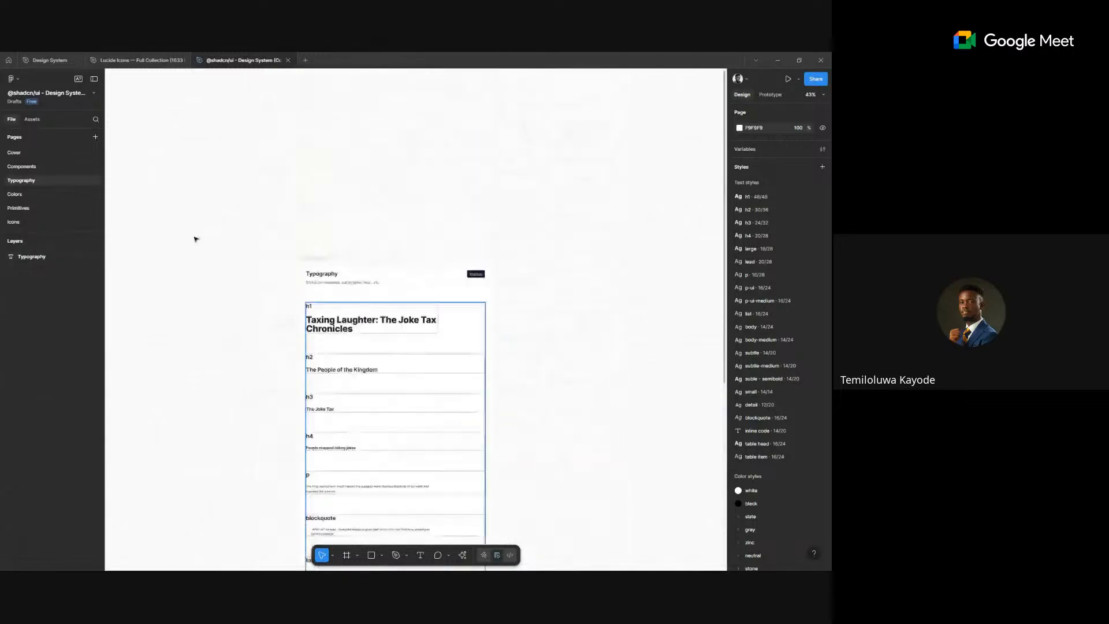
click(51, 195)
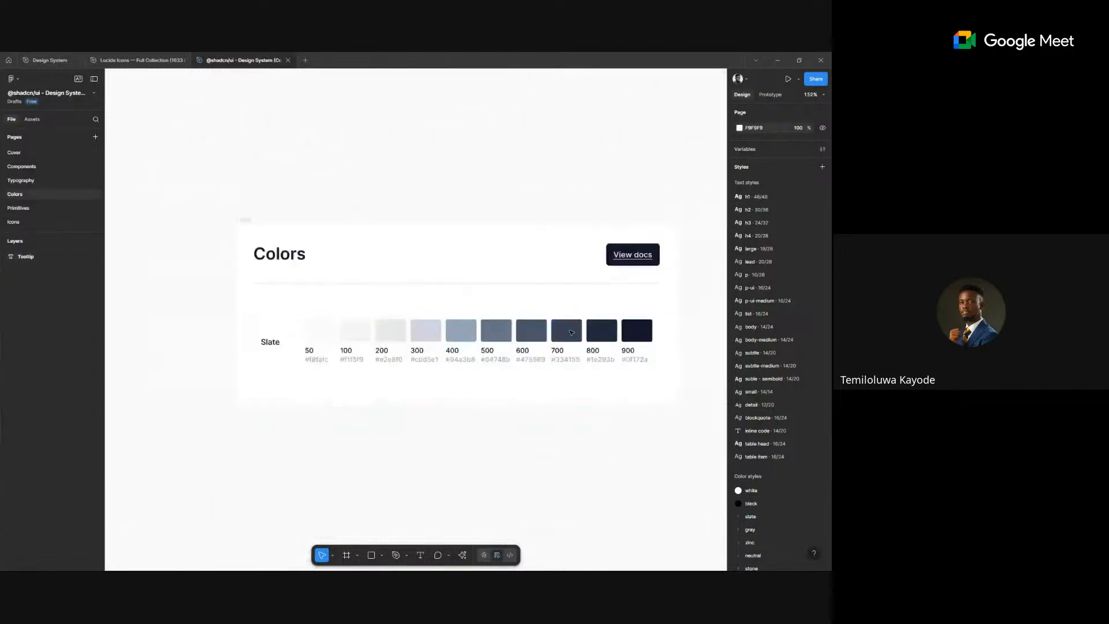
scroll(572, 332, down, 5)
scroll(611, 330, up, 3)
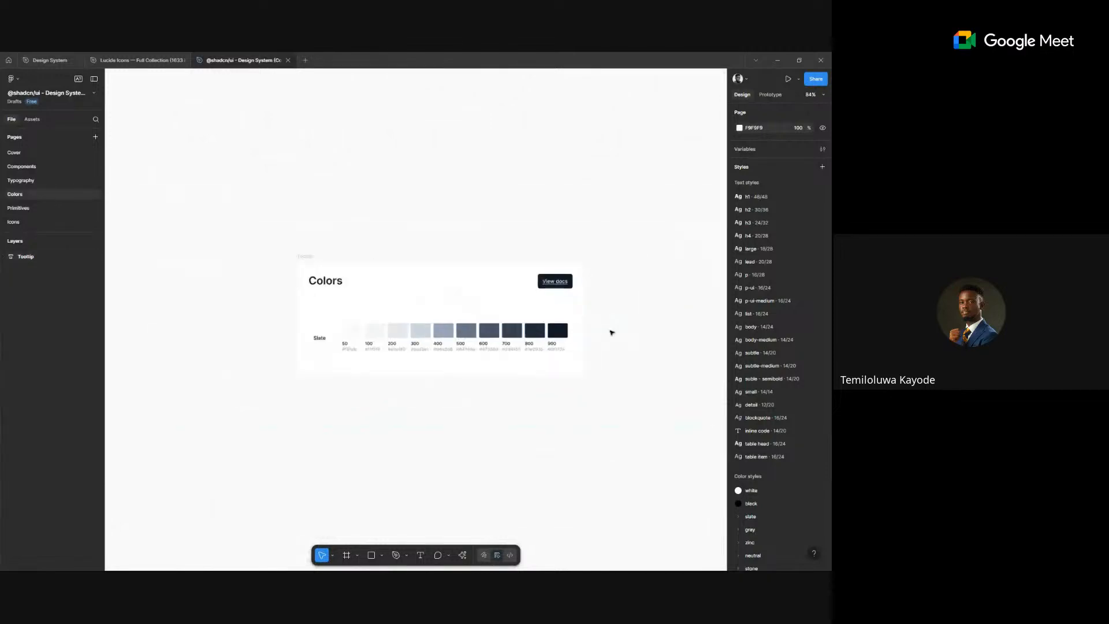
click(30, 212)
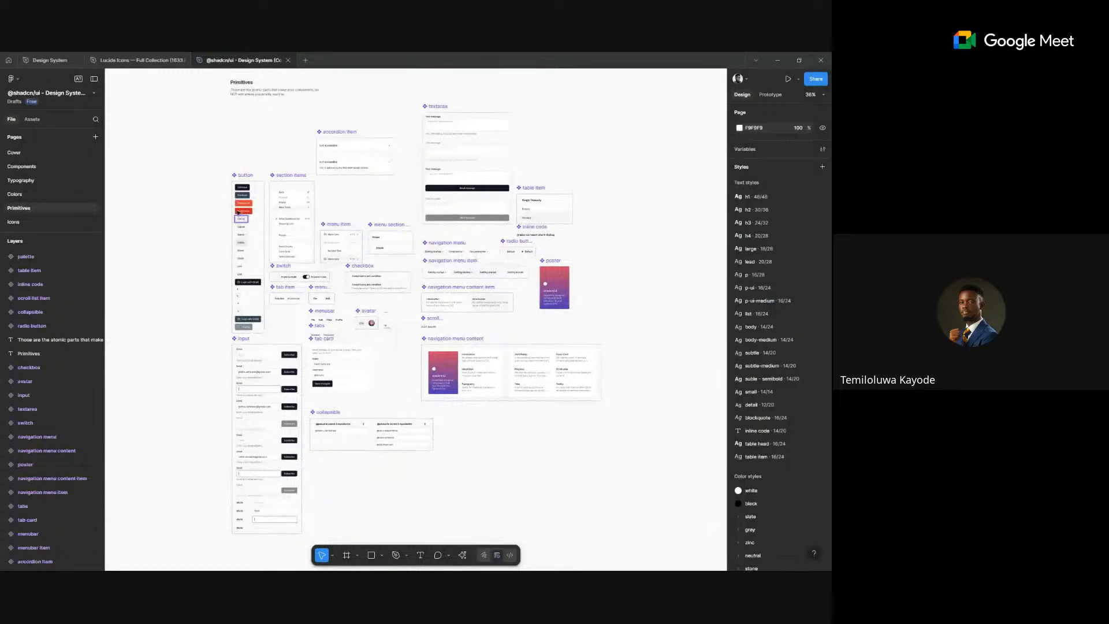
scroll(237, 212, up, 2)
scroll(237, 212, up, 5)
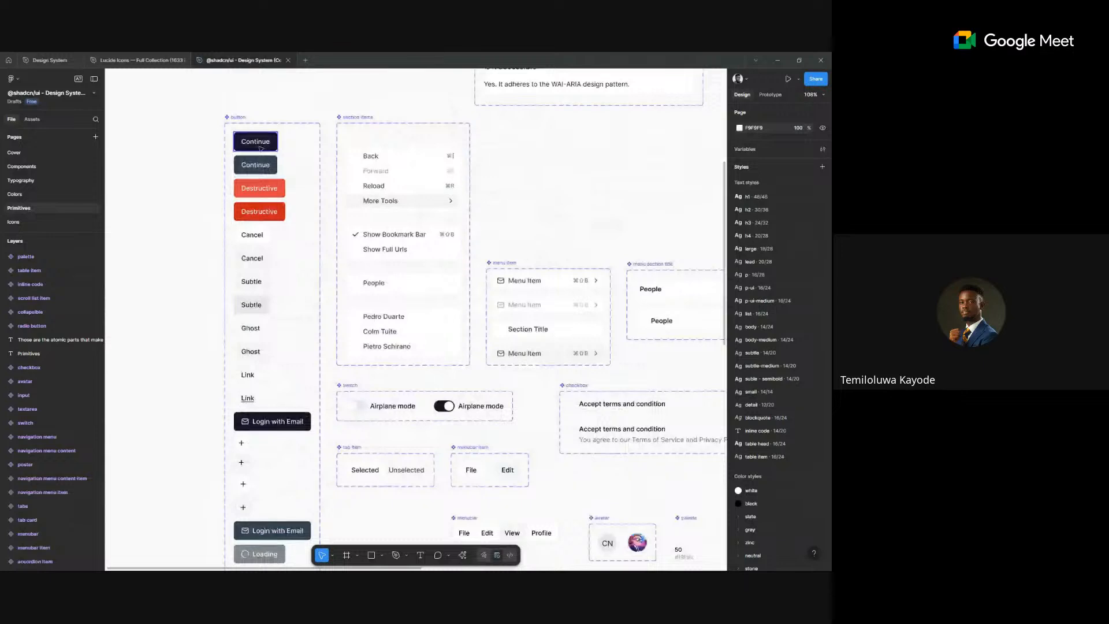
- Select the default button variant on the Primitives page, then examine the input component set and the surrounding sets
click(261, 149)
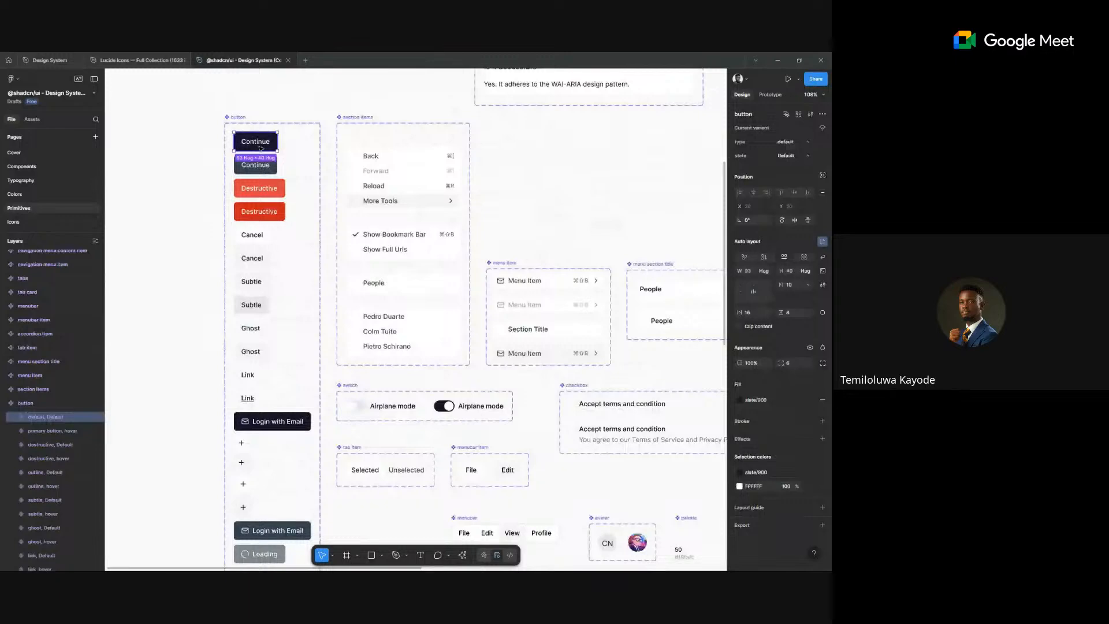
scroll(261, 148, down, 2)
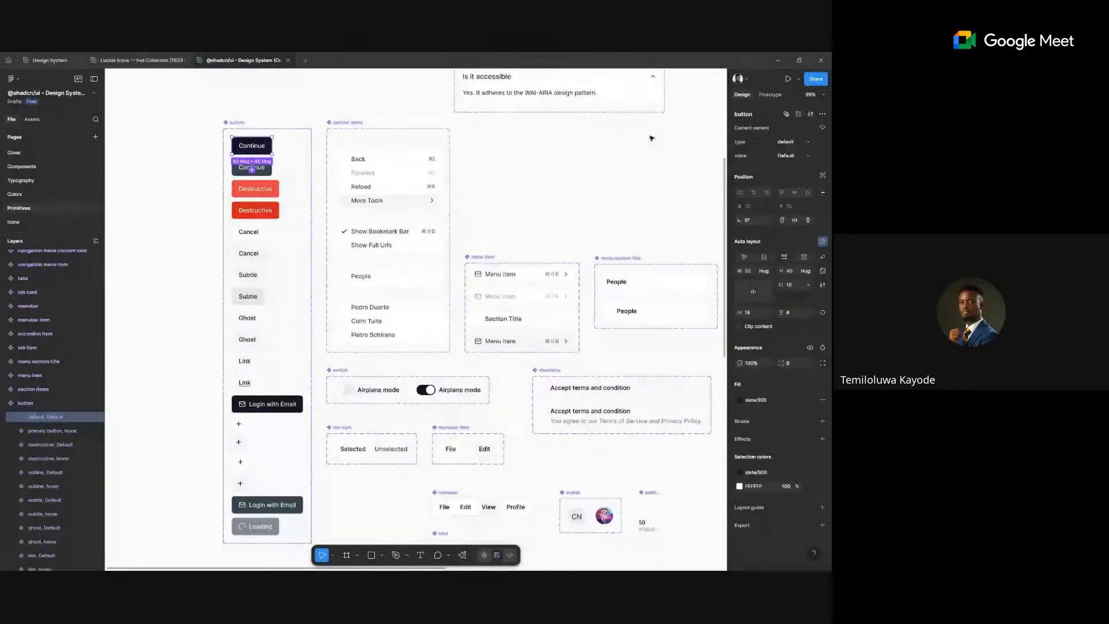
scroll(651, 138, down, 3)
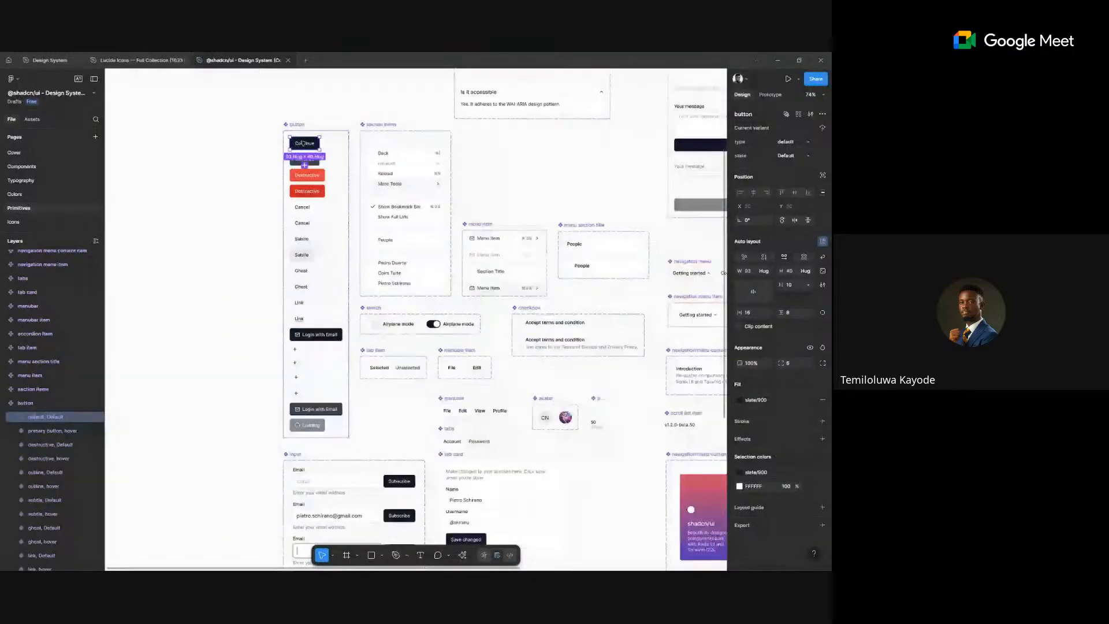
scroll(233, 168, down, 5)
scroll(269, 289, up, 3)
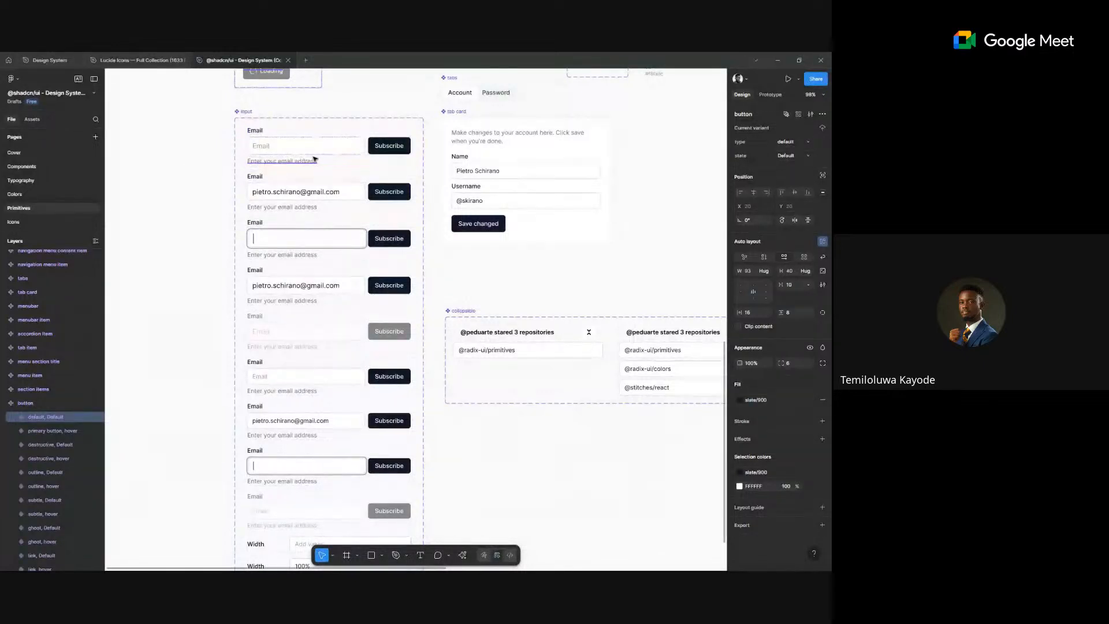
scroll(315, 159, down, 5)
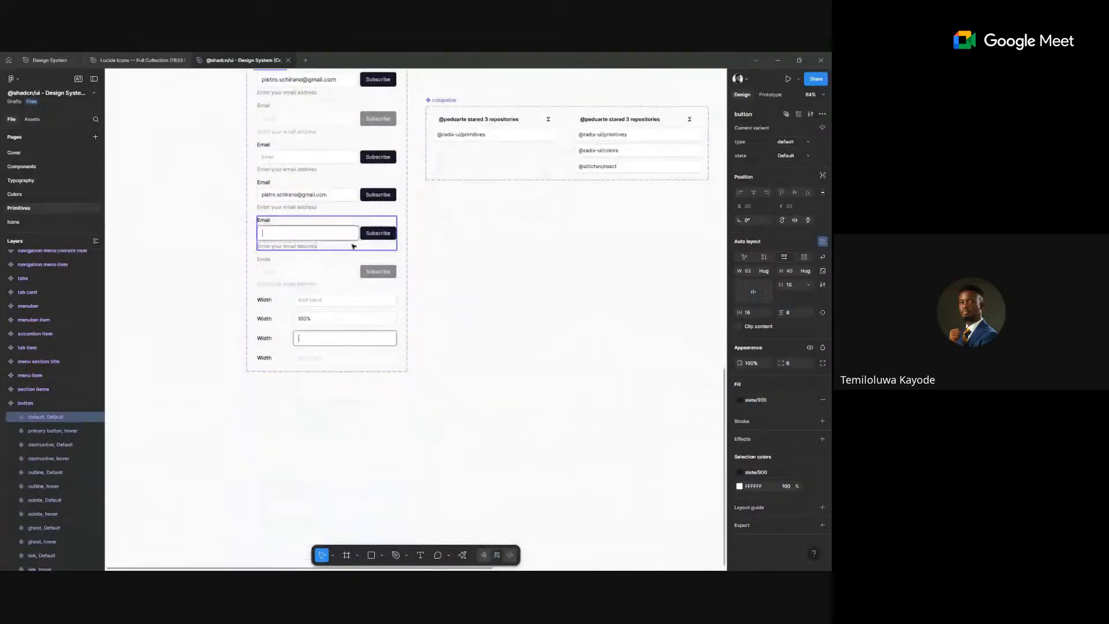
scroll(354, 243, down, 2)
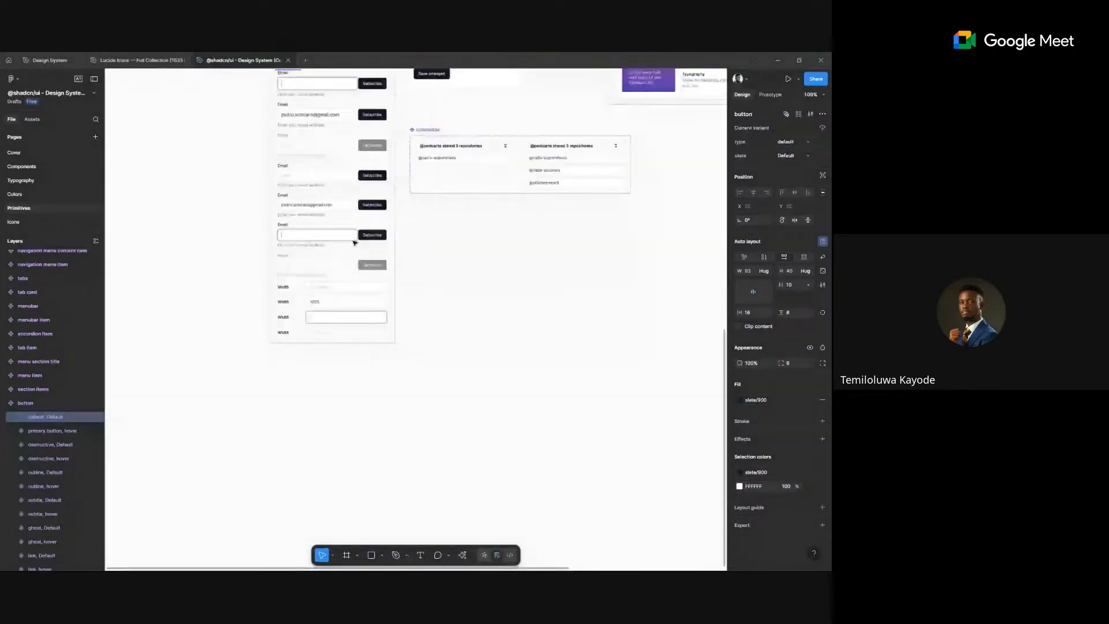
scroll(537, 303, up, 3)
scroll(537, 302, up, 2)
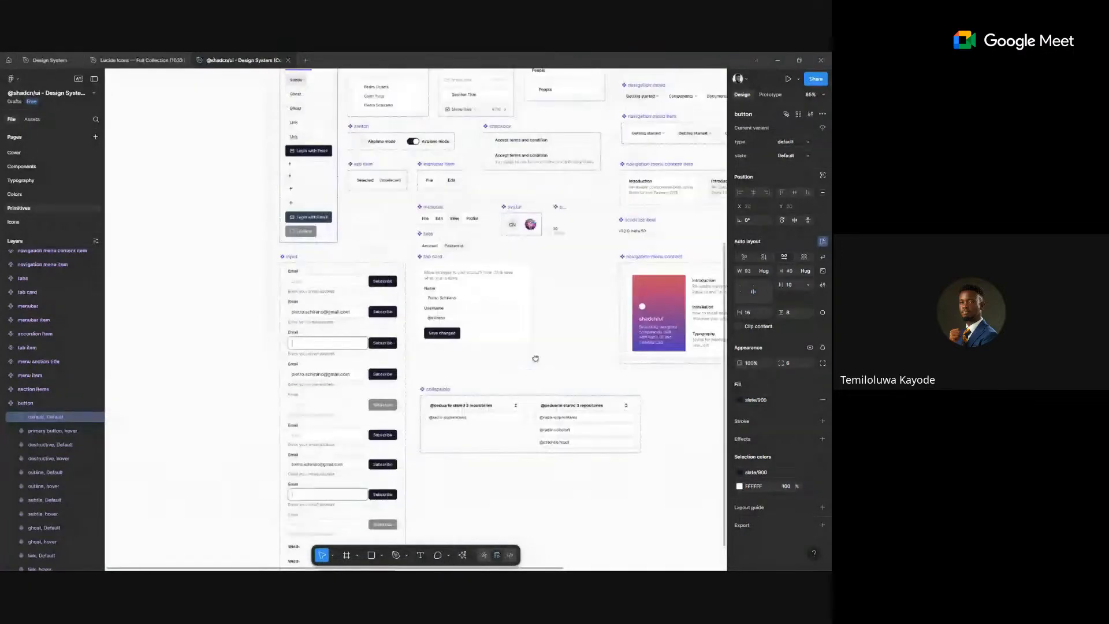
scroll(535, 358, up, 3)
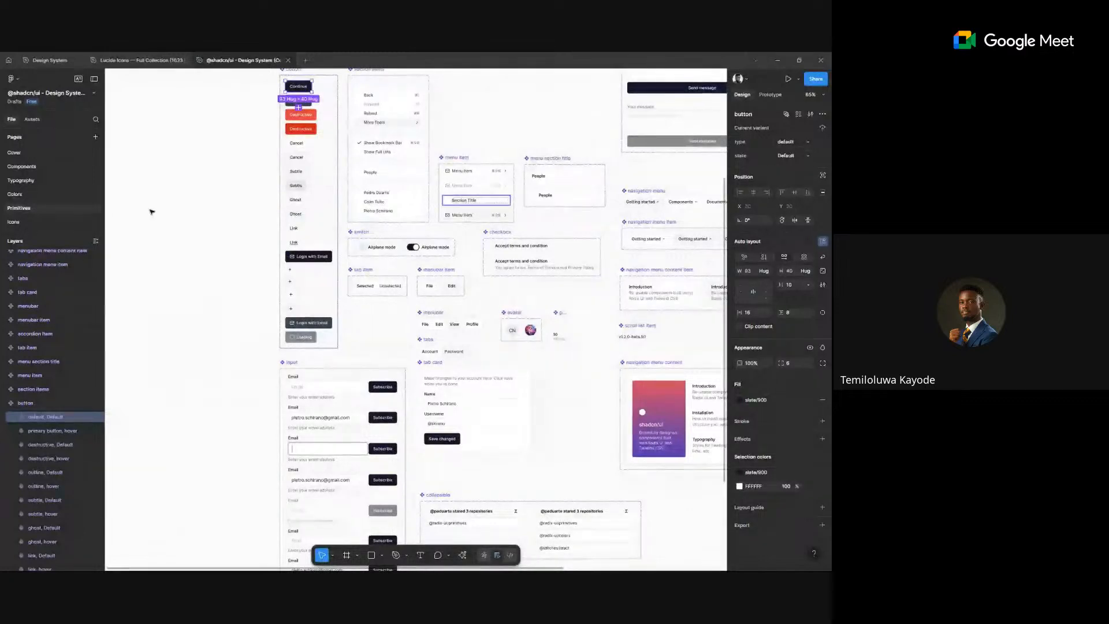
- Inspect the label and the toggle of the switched-on Airplane mode variant in the switch component set
double_click(433, 248)
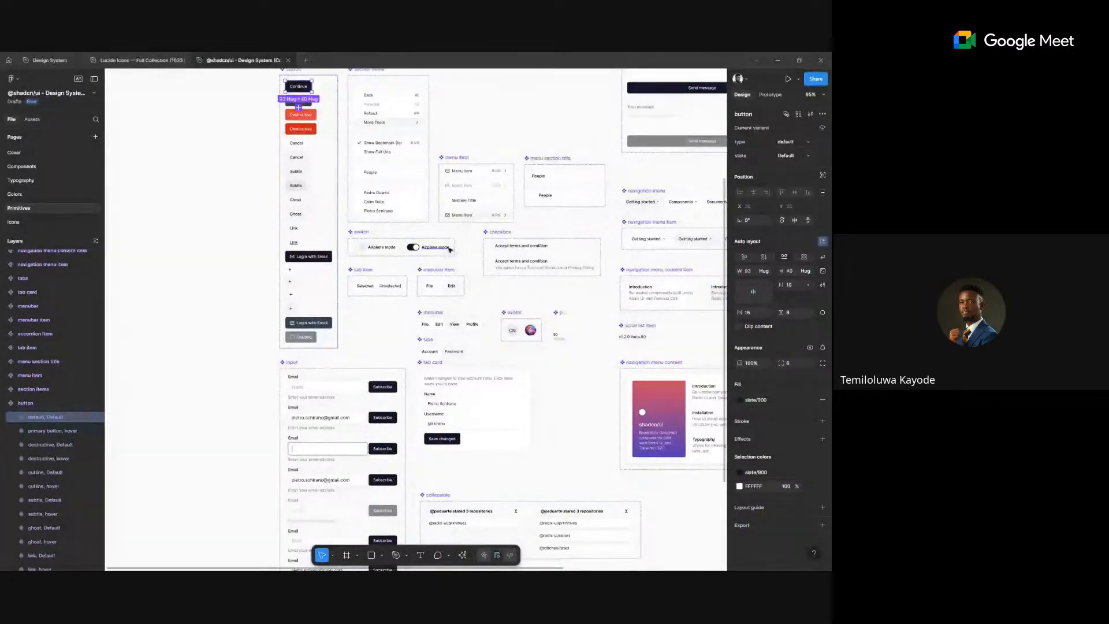
scroll(415, 247, up, 3)
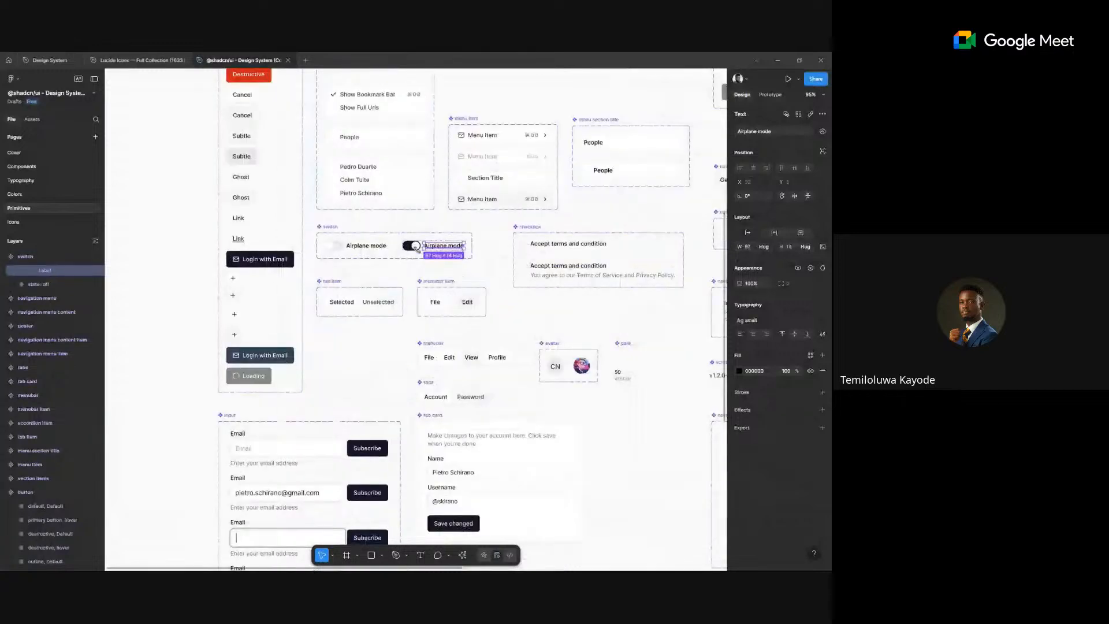
right_click(411, 246)
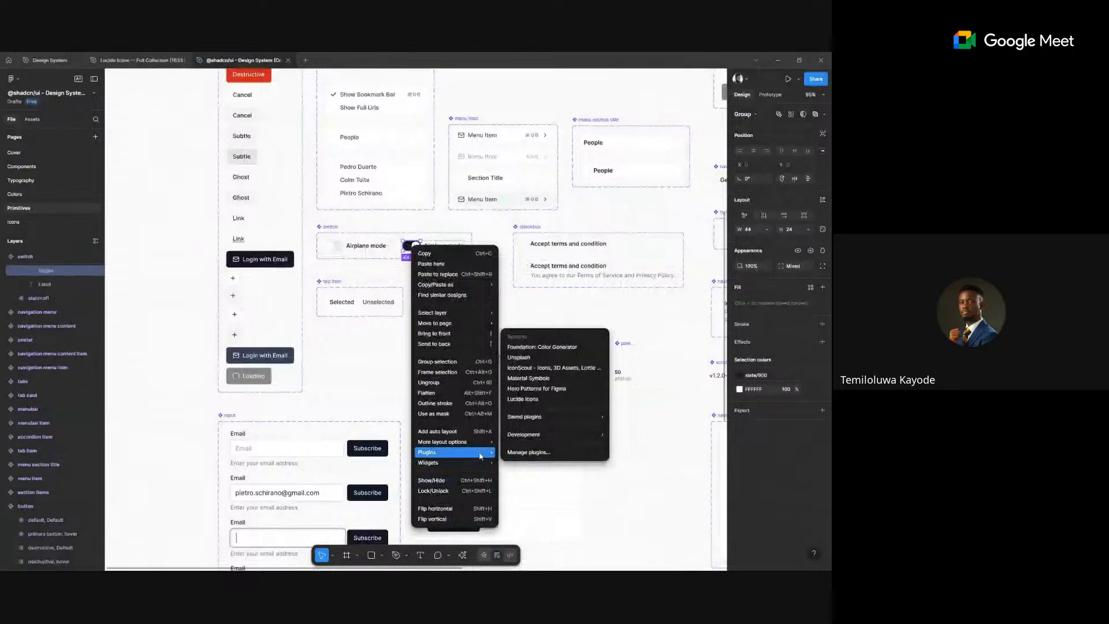
click(601, 511)
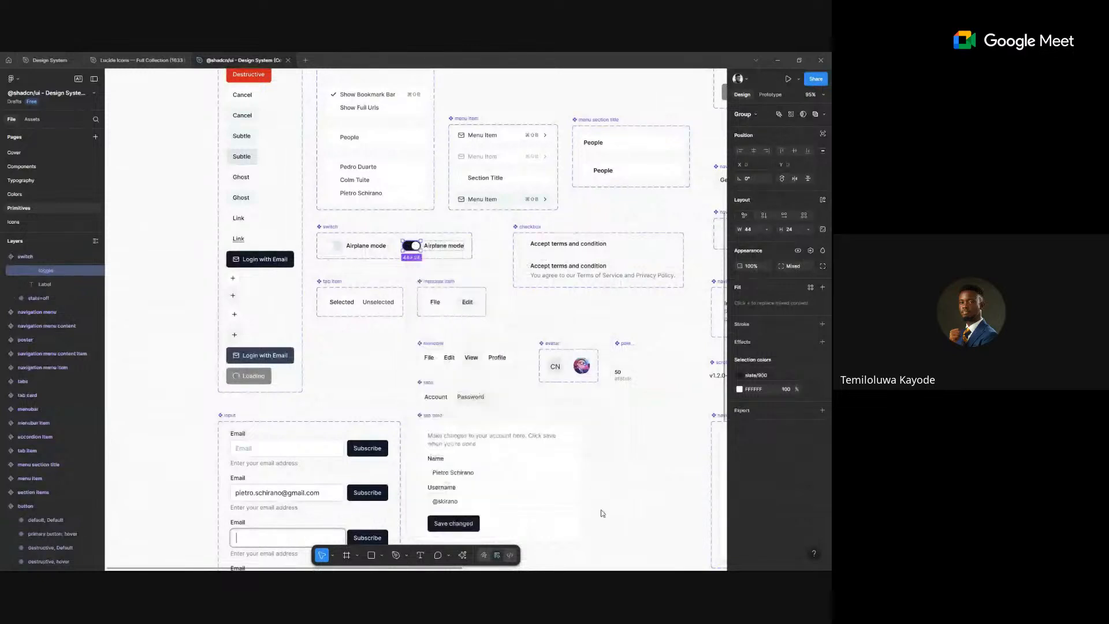
- Look over the rest of the Primitives page, including the navigation menu, poster and textarea component sets
scroll(619, 386, down, 5)
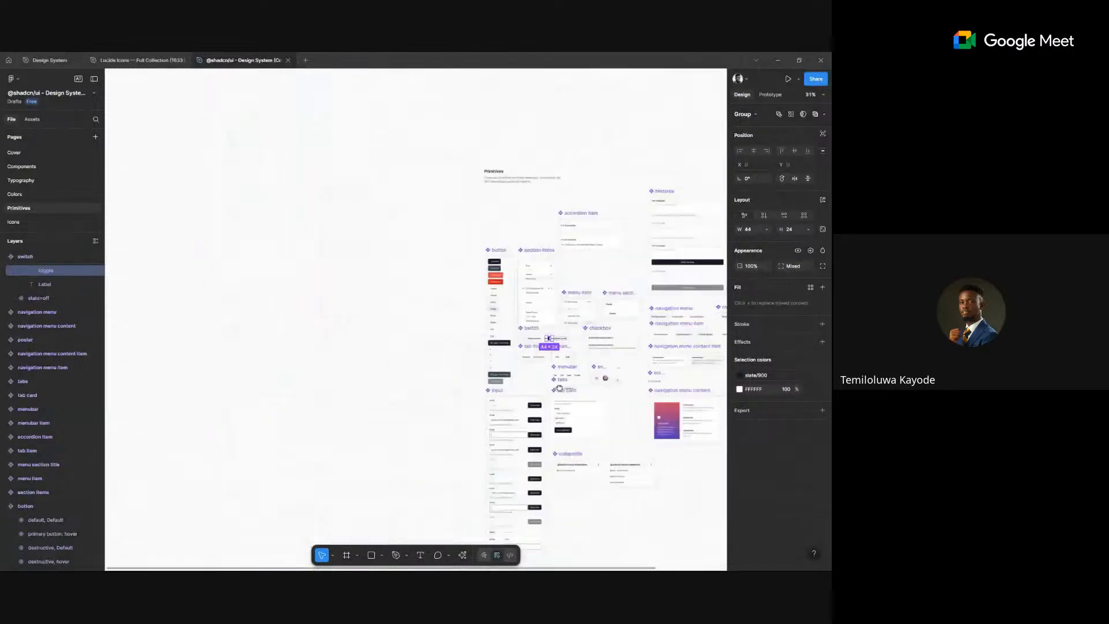
scroll(606, 377, up, 3)
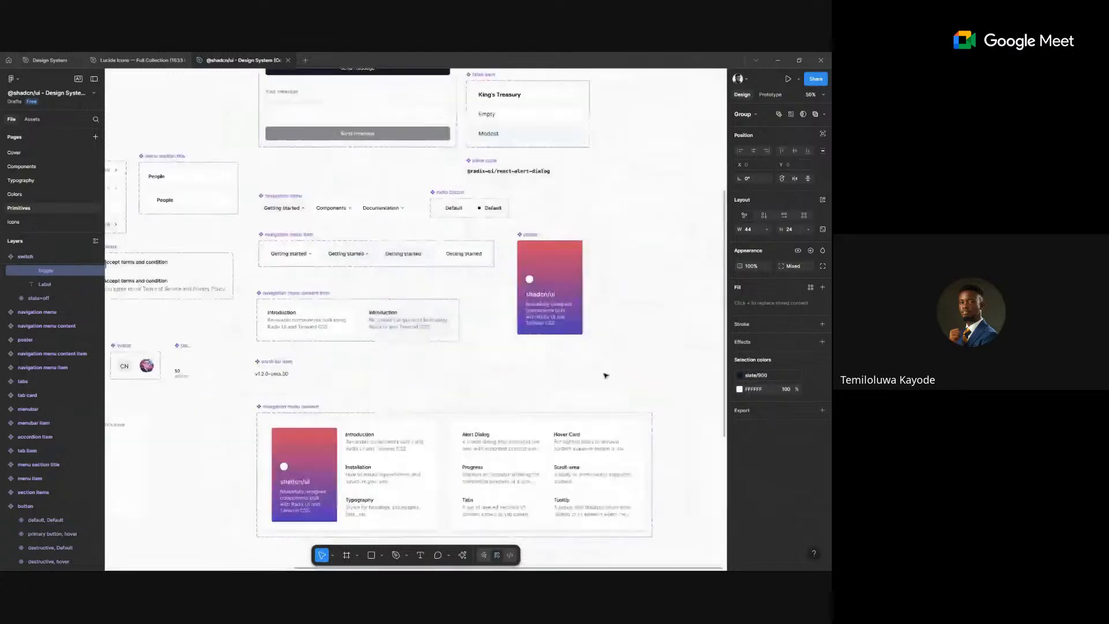
scroll(533, 357, down, 2)
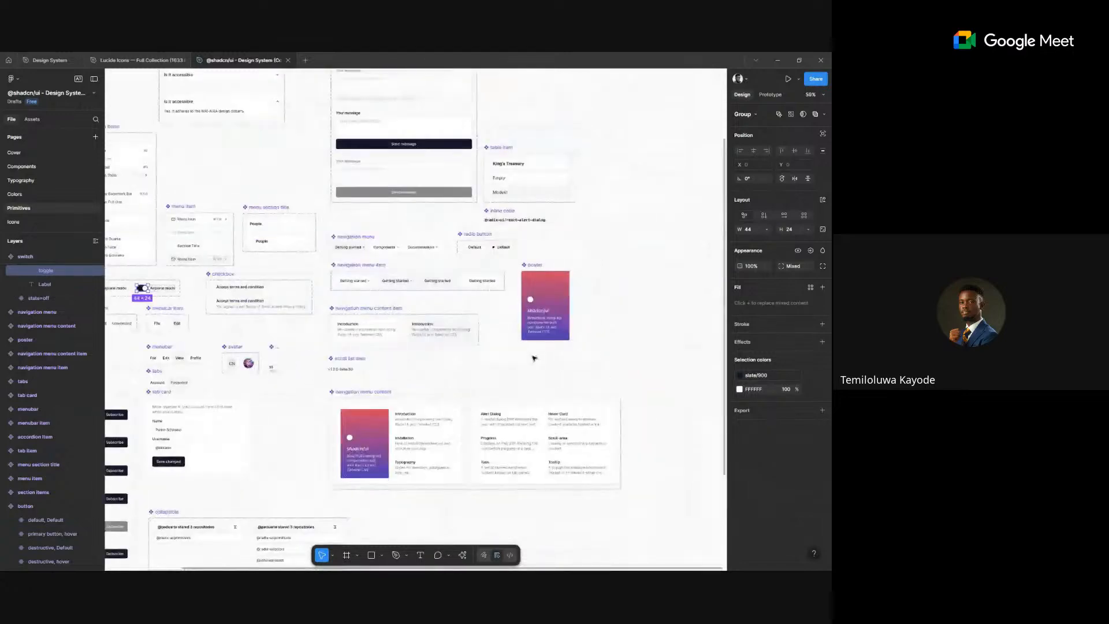
scroll(534, 358, down, 1)
scroll(345, 204, down, 1)
drag(345, 203, 572, 274)
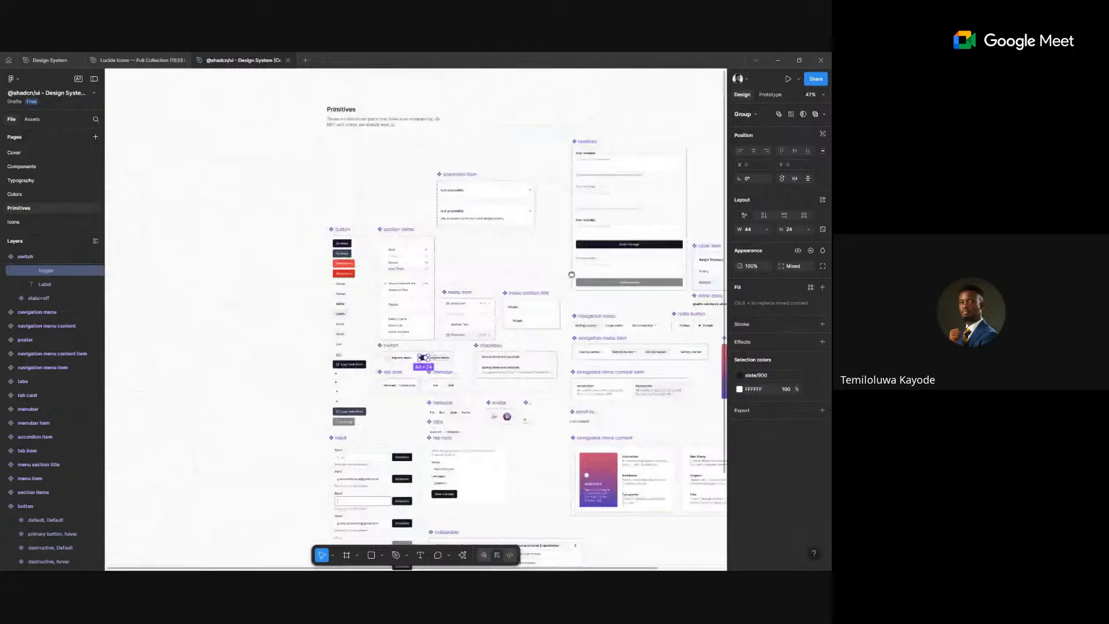
scroll(571, 275, down, 3)
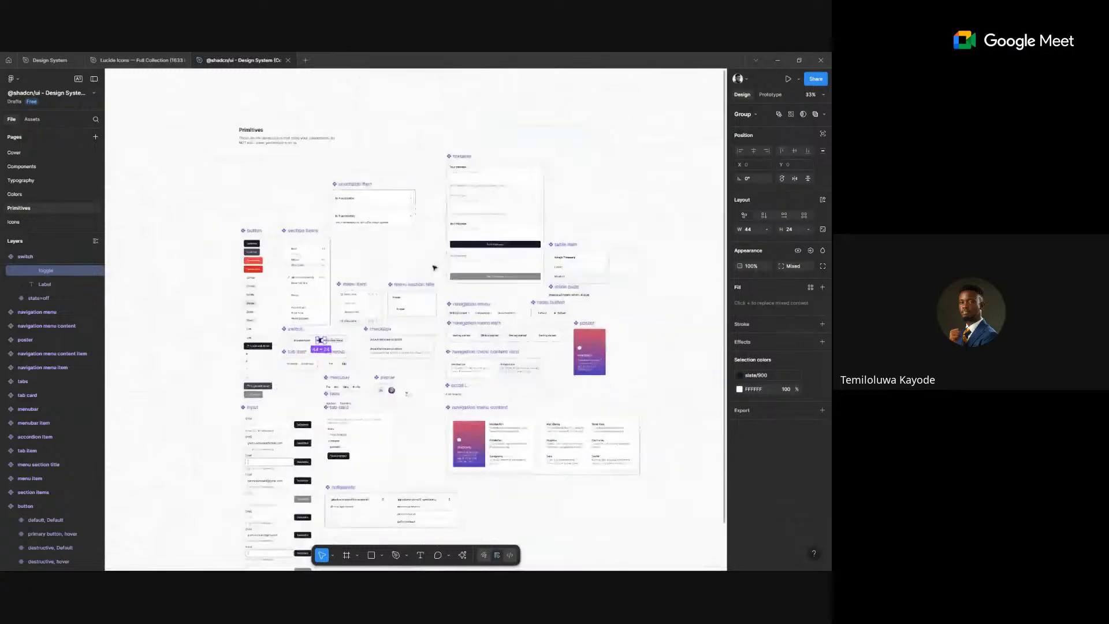
scroll(435, 268, up, 2)
scroll(435, 268, up, 2)
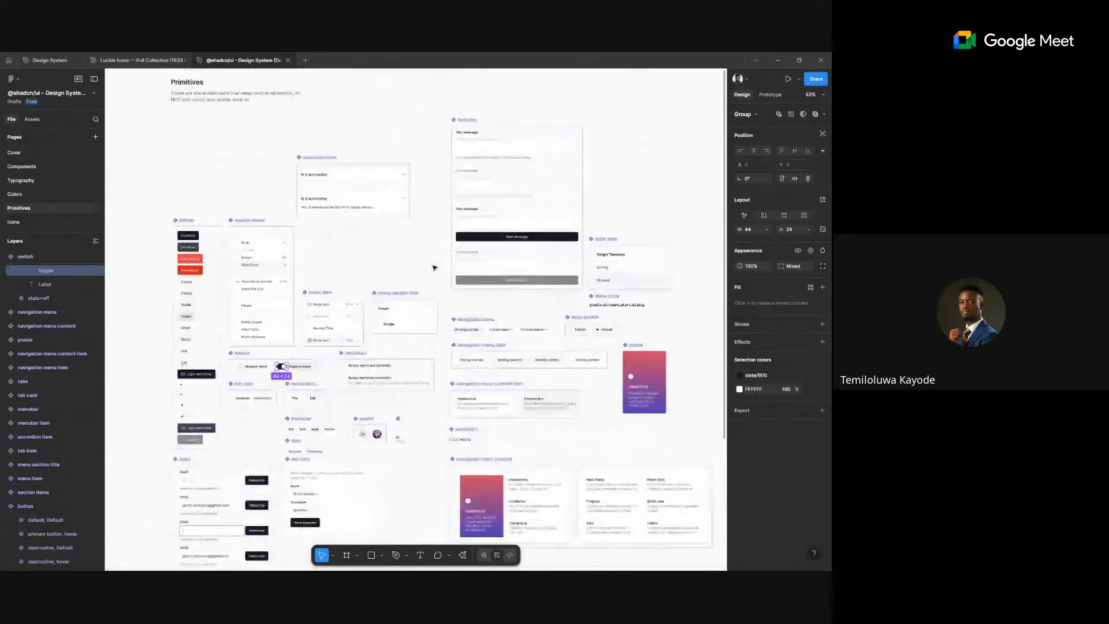
- Return to the Design System file and check the Sign Up button's component properties in the iPhone 16 frame
click(50, 60)
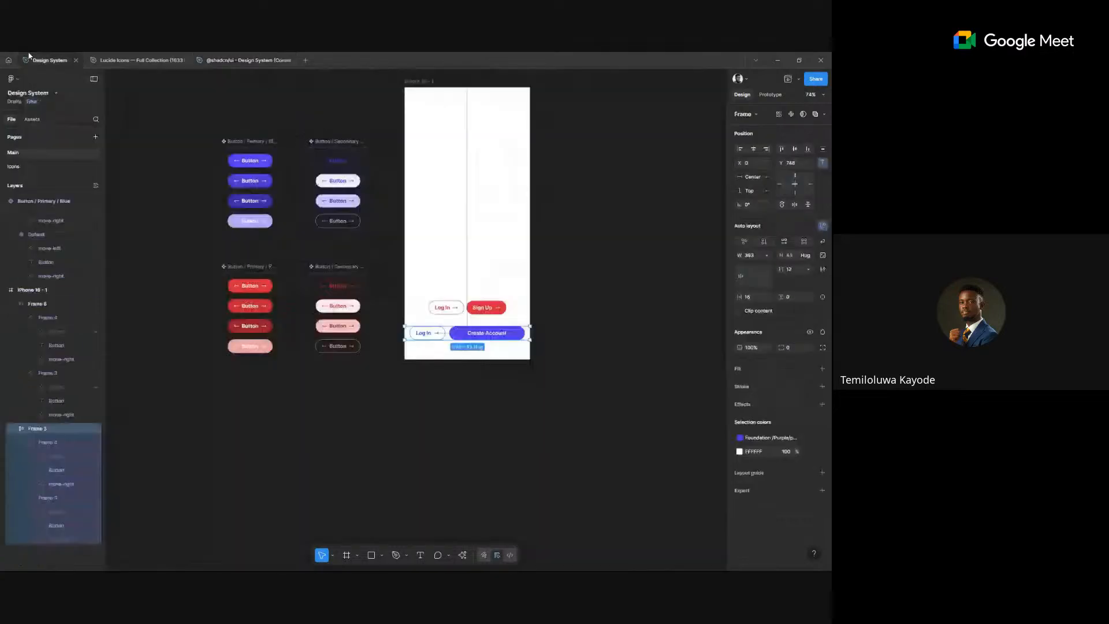
drag(619, 289, 195, 389)
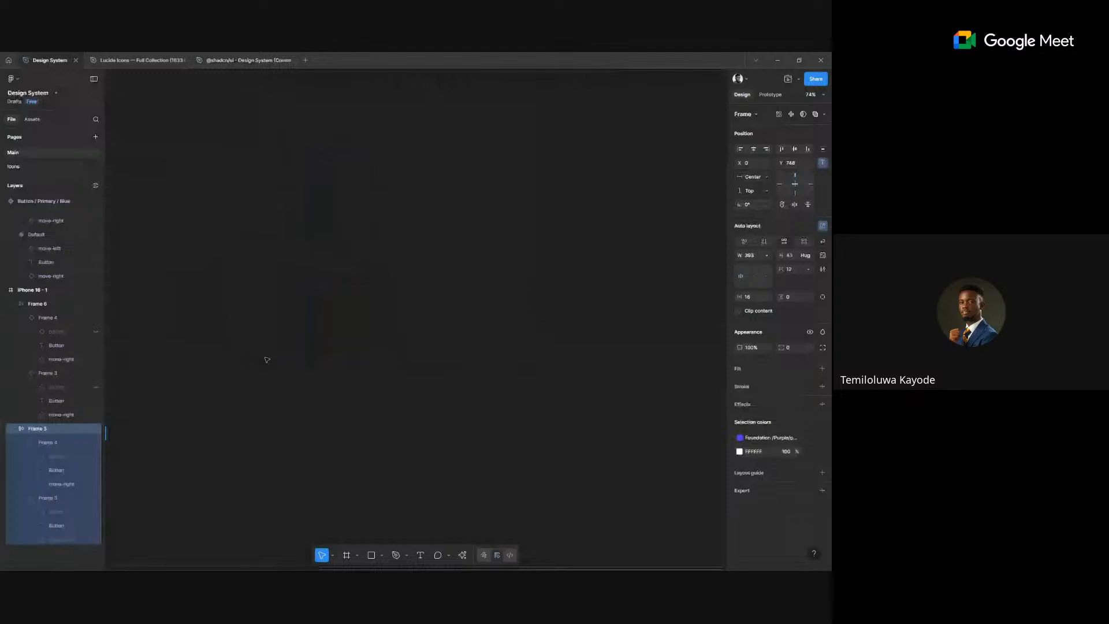
click(575, 357)
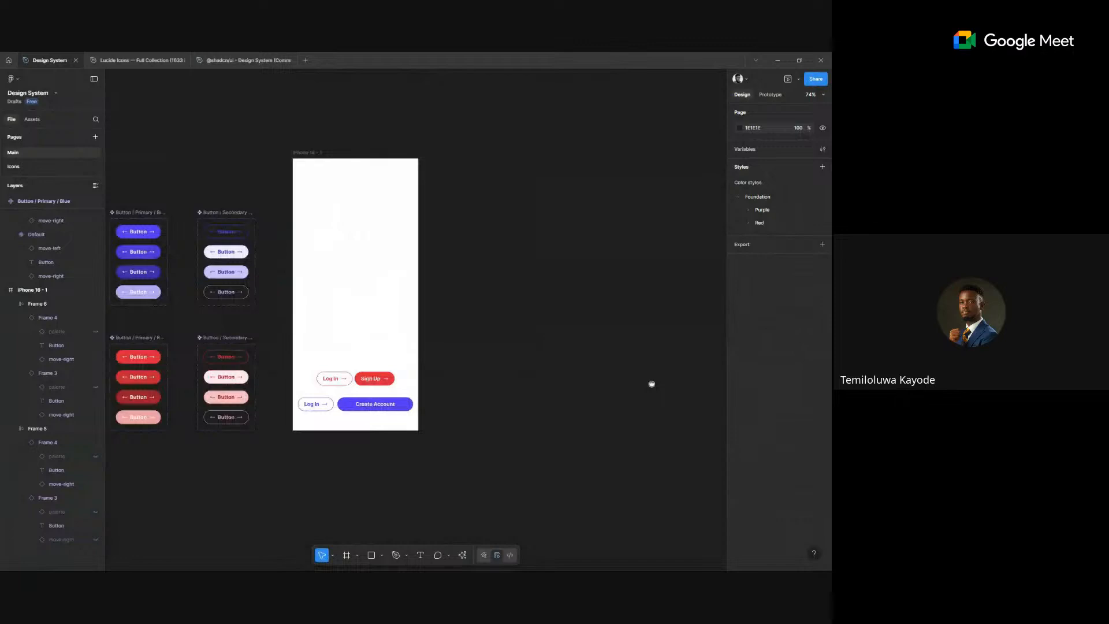
drag(652, 384, 652, 383)
key(ctrl+z)
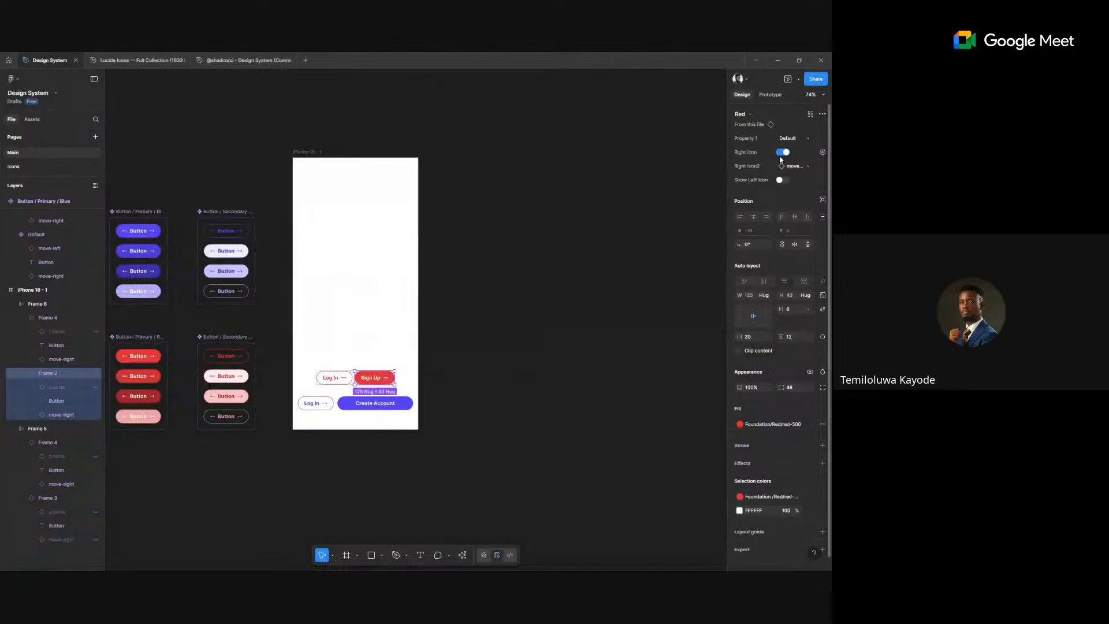
click(602, 249)
- Draw a circle on an empty part of the canvas and set its size to 20 × 20
scroll(602, 250, right, 4)
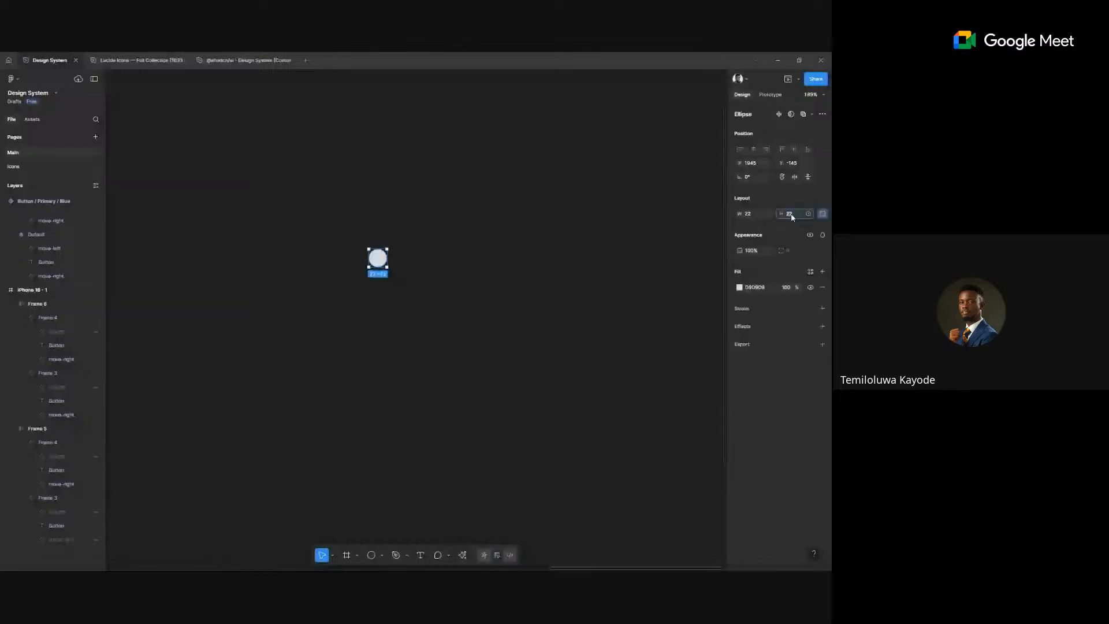
text(20)
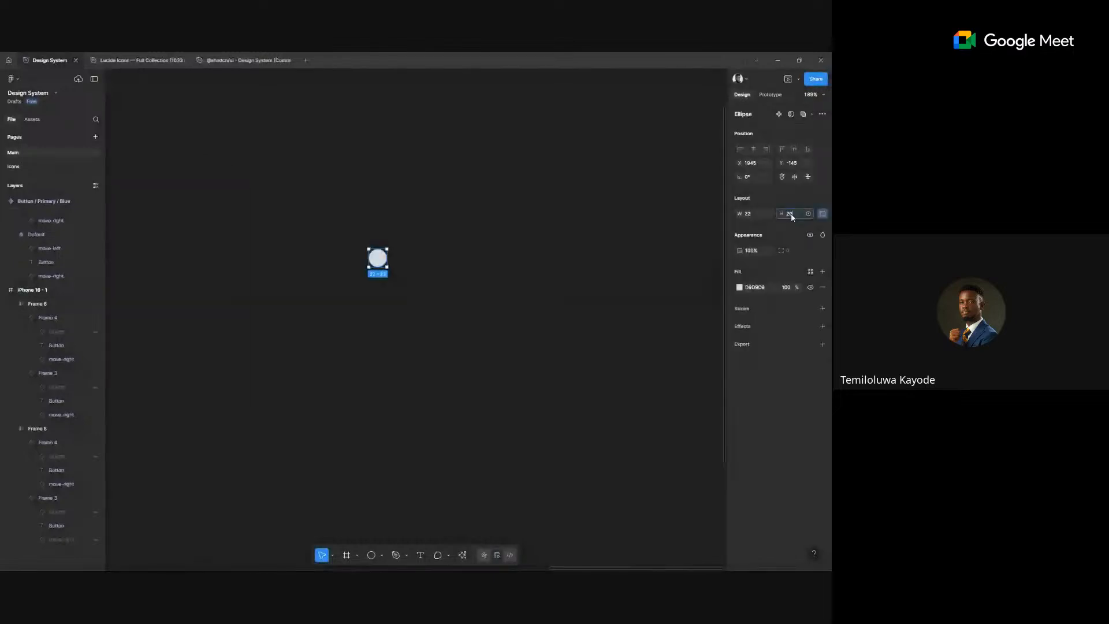
key(Return)
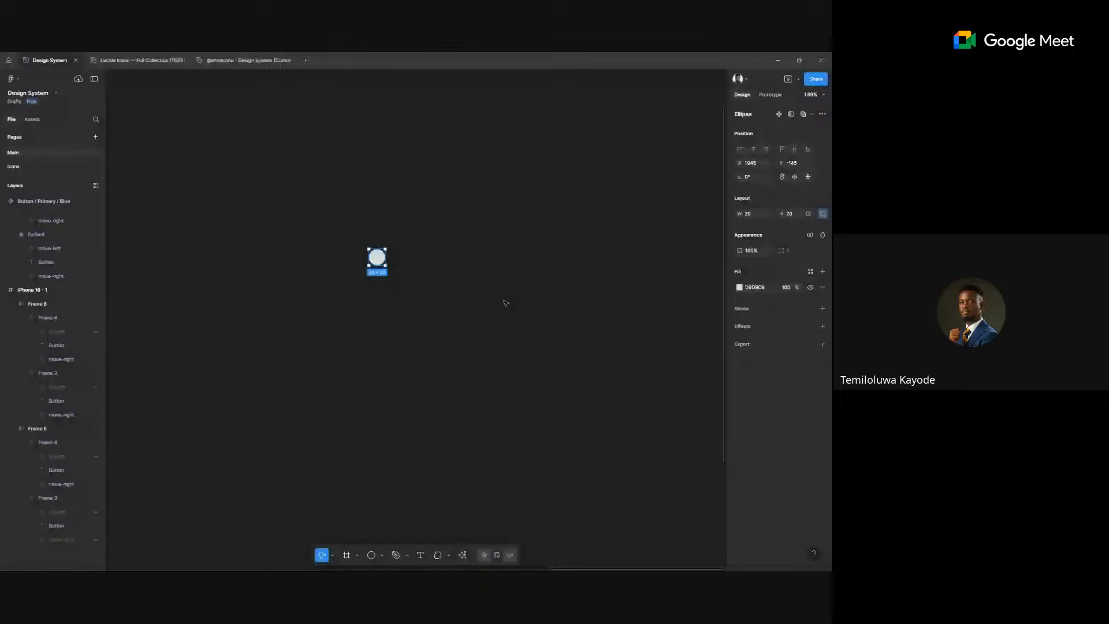
click(364, 246)
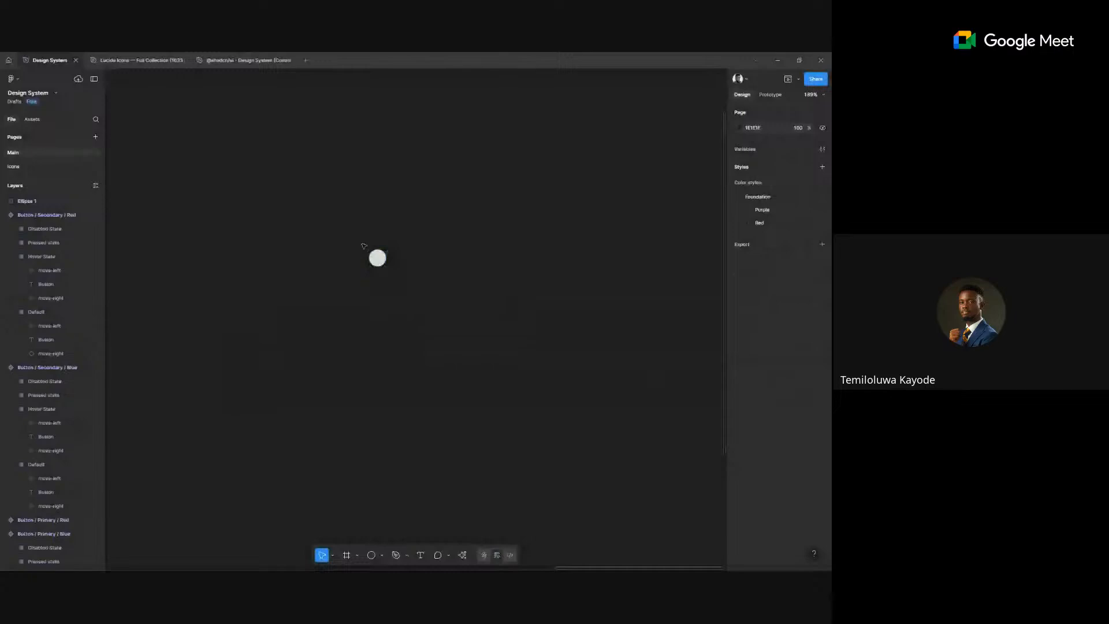
- Wrap the circle in an auto layout frame with horizontal and vertical padding of 4
scroll(384, 265, up, 5)
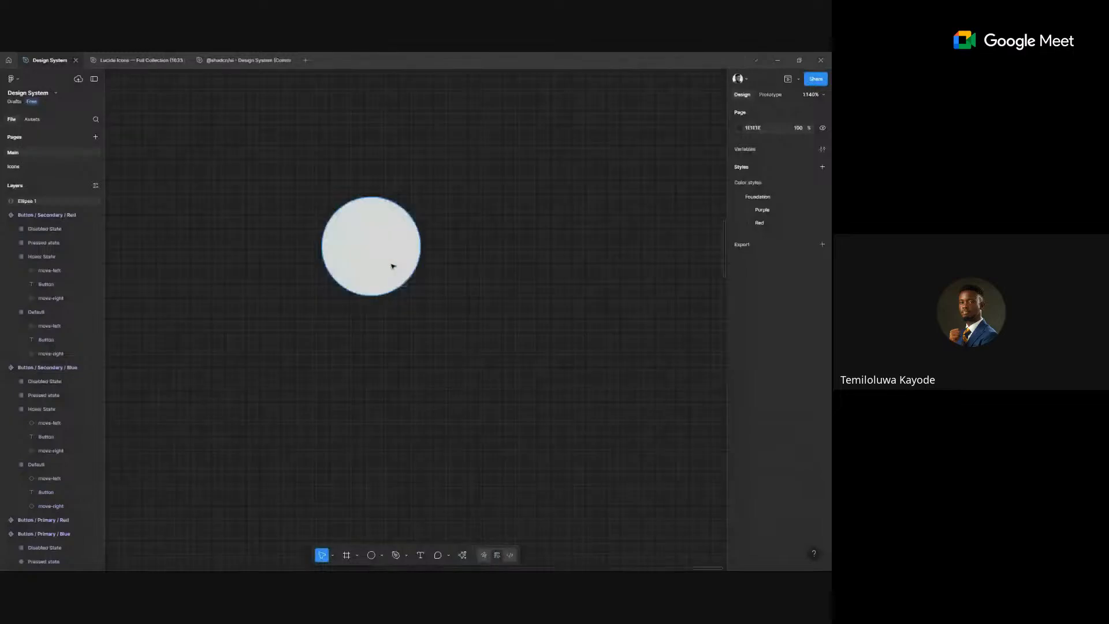
scroll(392, 267, down, 2)
click(405, 304)
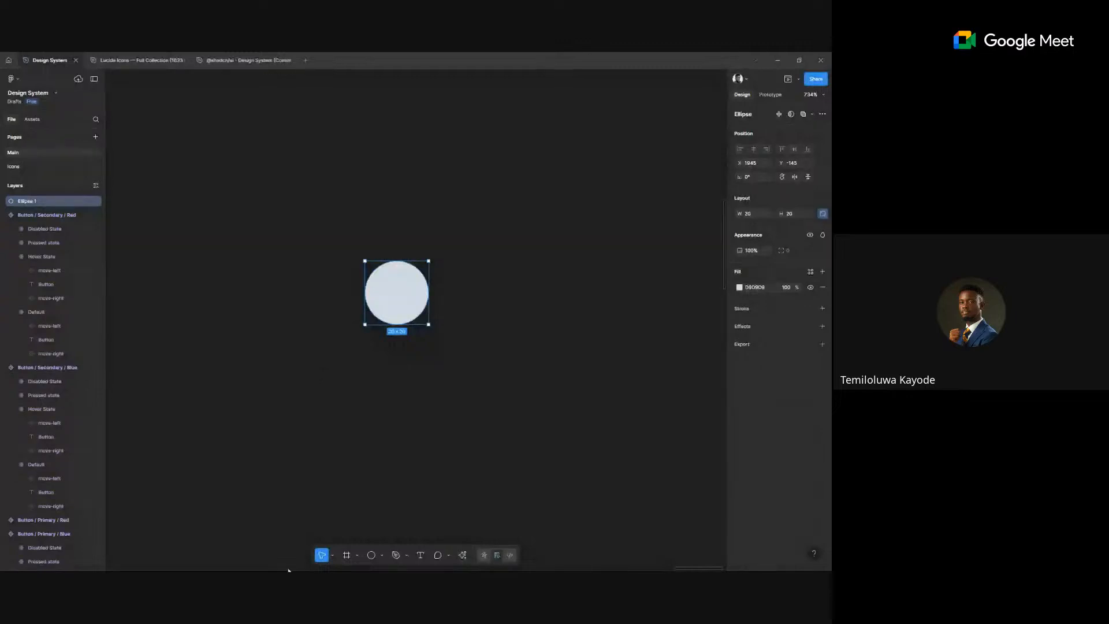
click(438, 289)
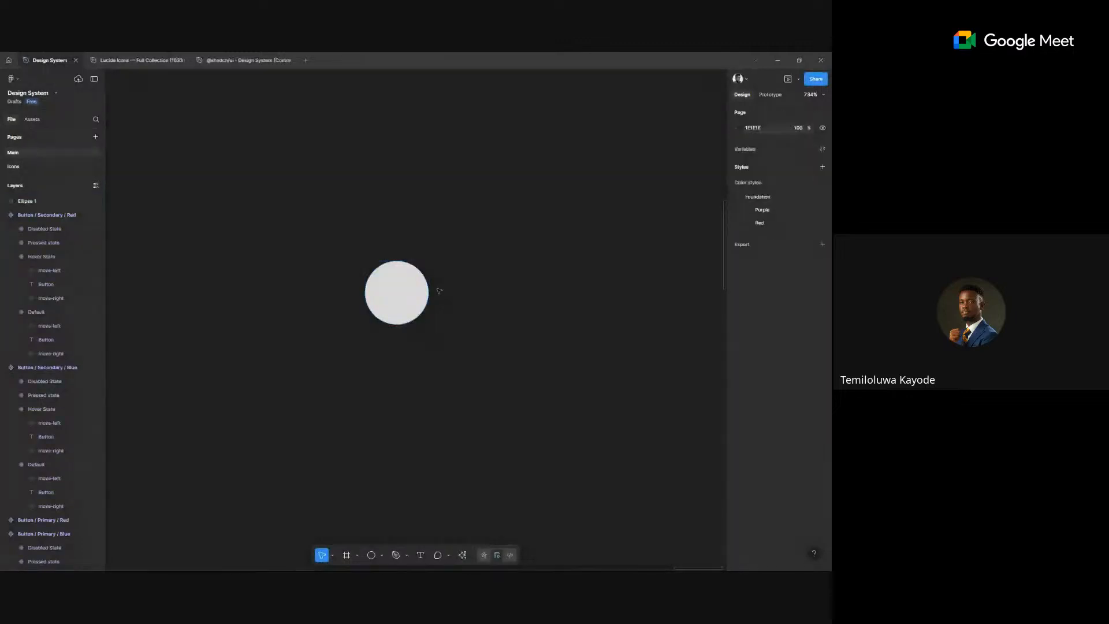
click(420, 292)
key(shift+a)
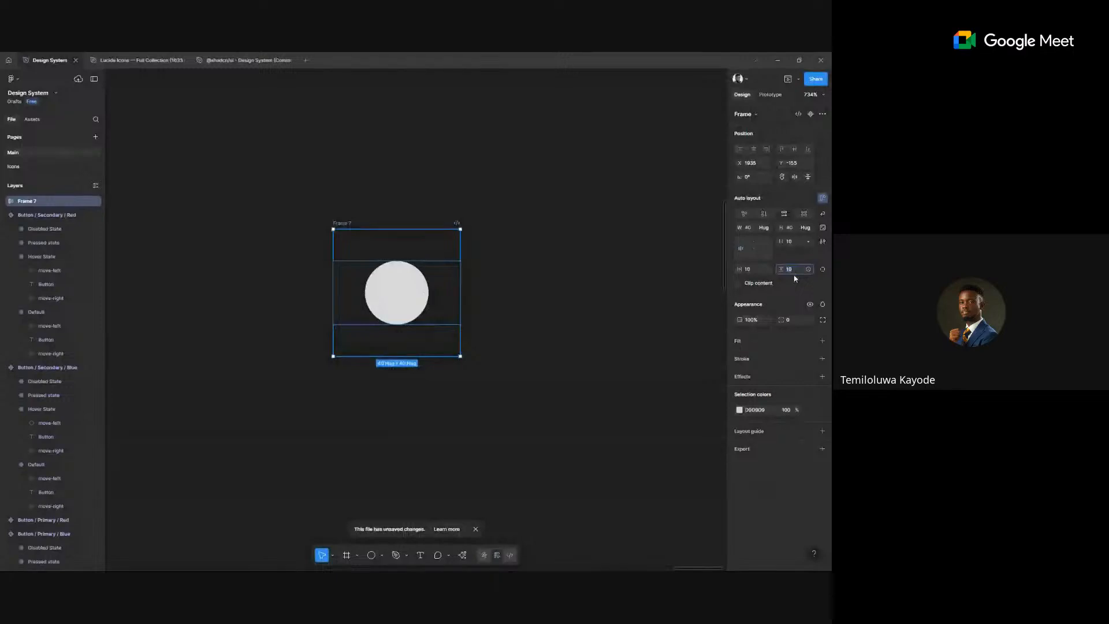
text(4)
click(752, 270)
text(4)
key(Return)
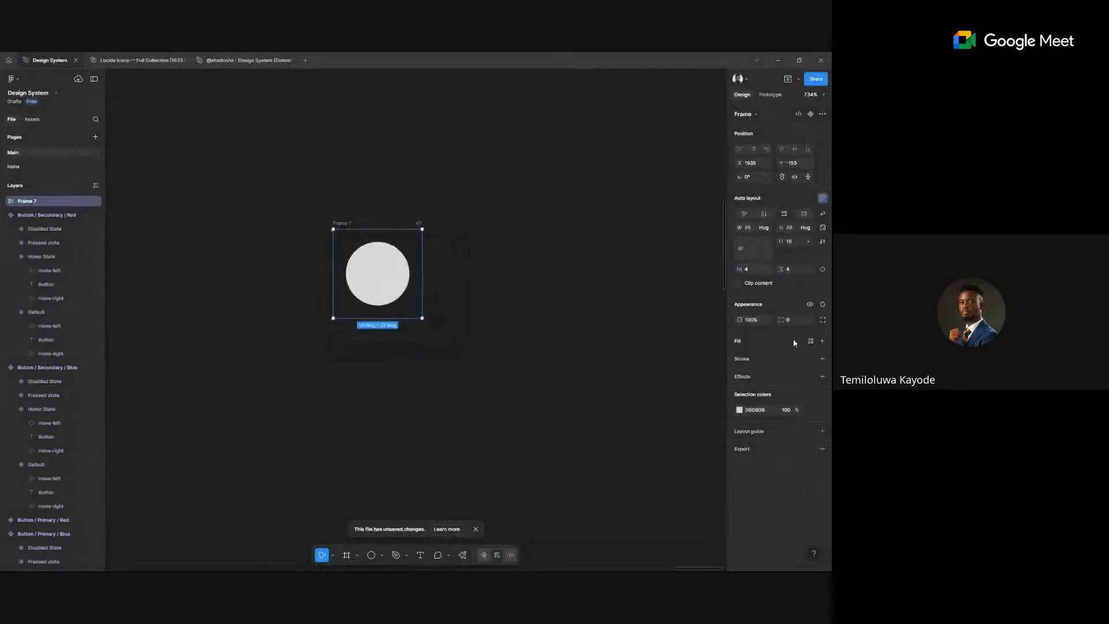
- Fill the frame with FFFFFF and shape it into a pill 64 wide with corner radius 48 around an enlarged circle
click(823, 342)
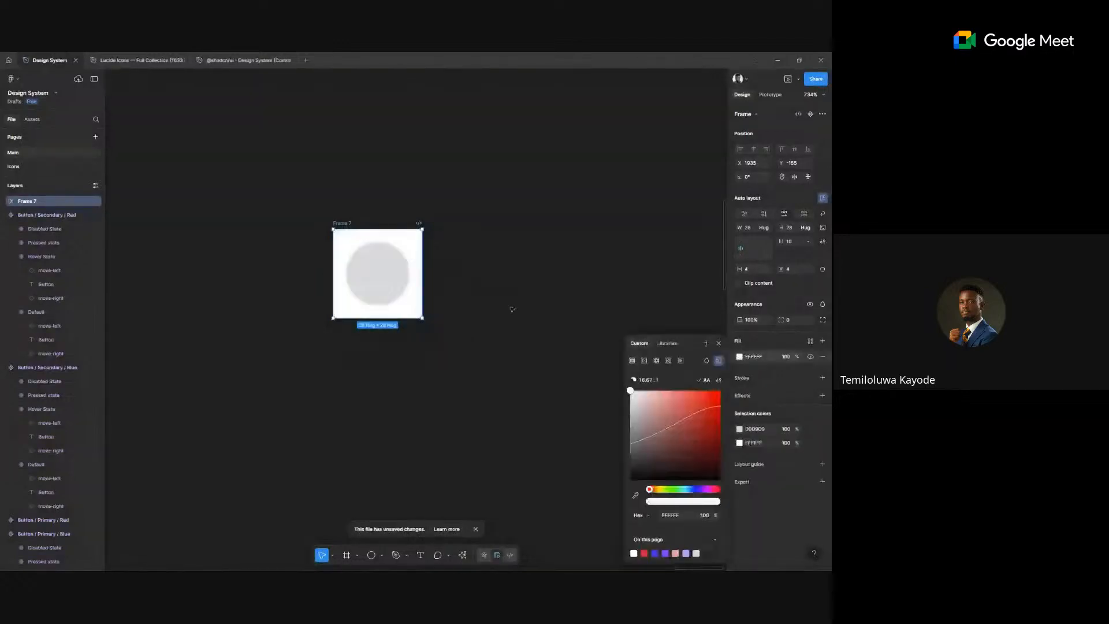
click(379, 279)
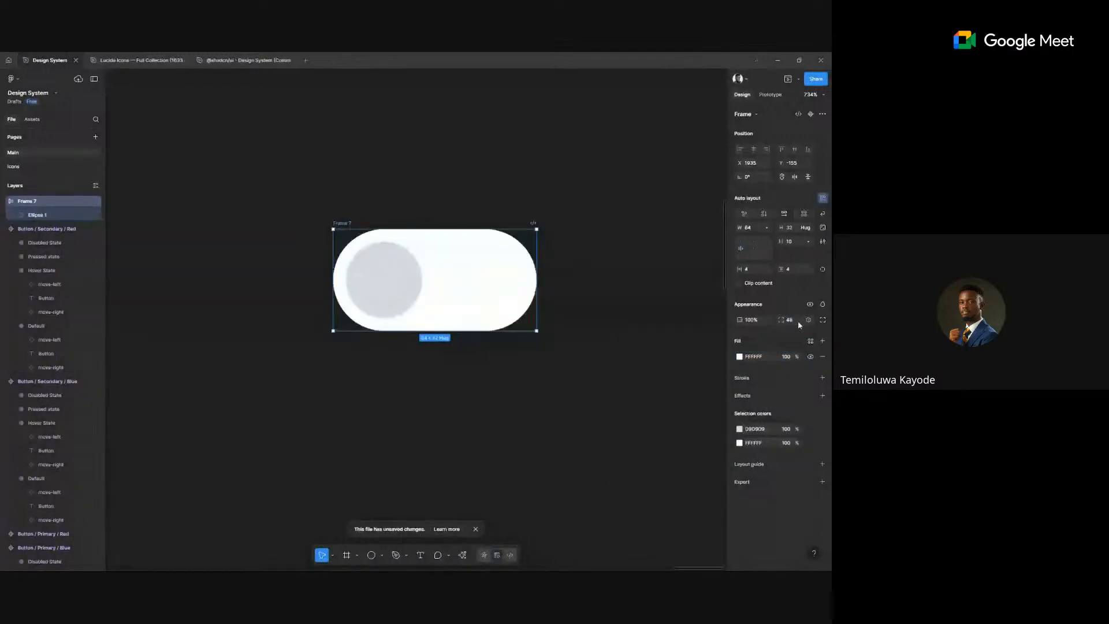
click(606, 416)
- Set the pill frame's horizontal and vertical padding to 2
click(478, 312)
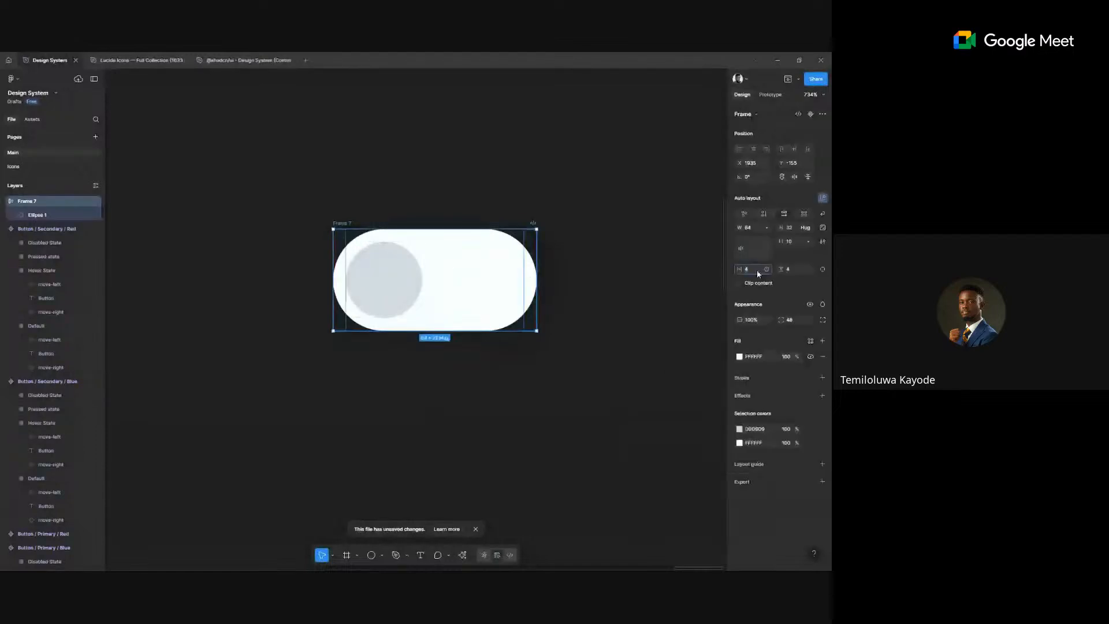
text(2)
click(792, 269)
text(2)
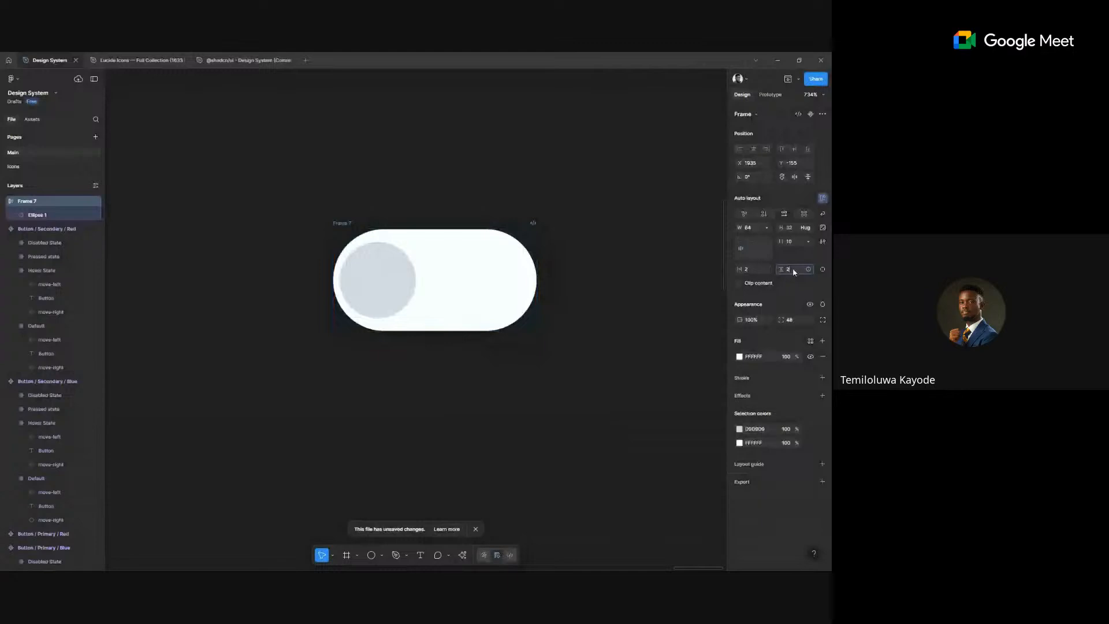
key(Return)
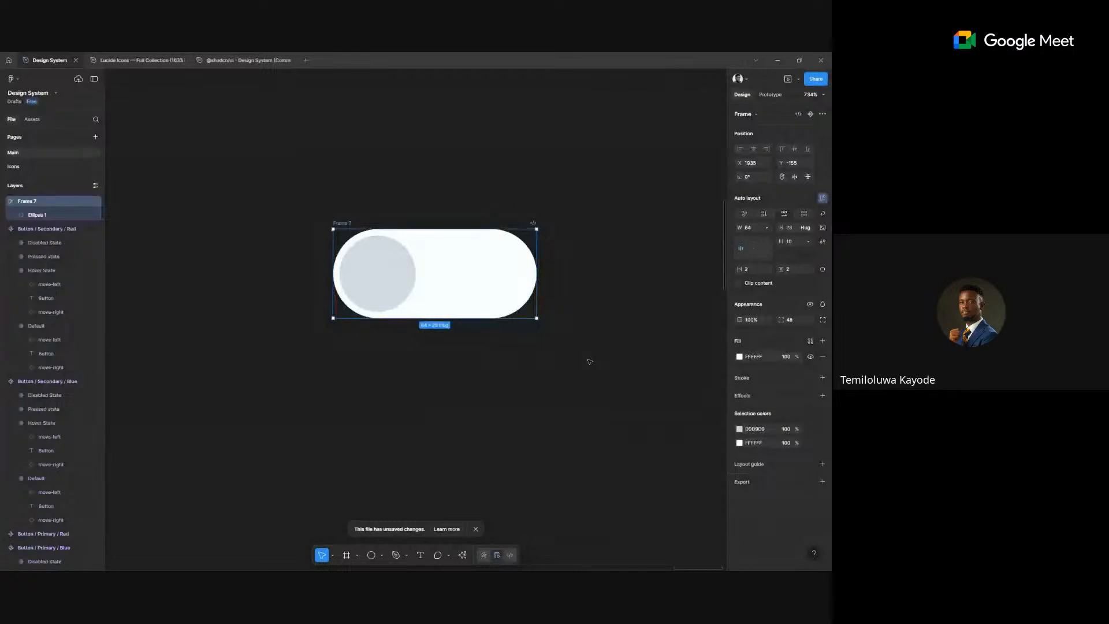
- Set the pill frame's width to 56
click(767, 227)
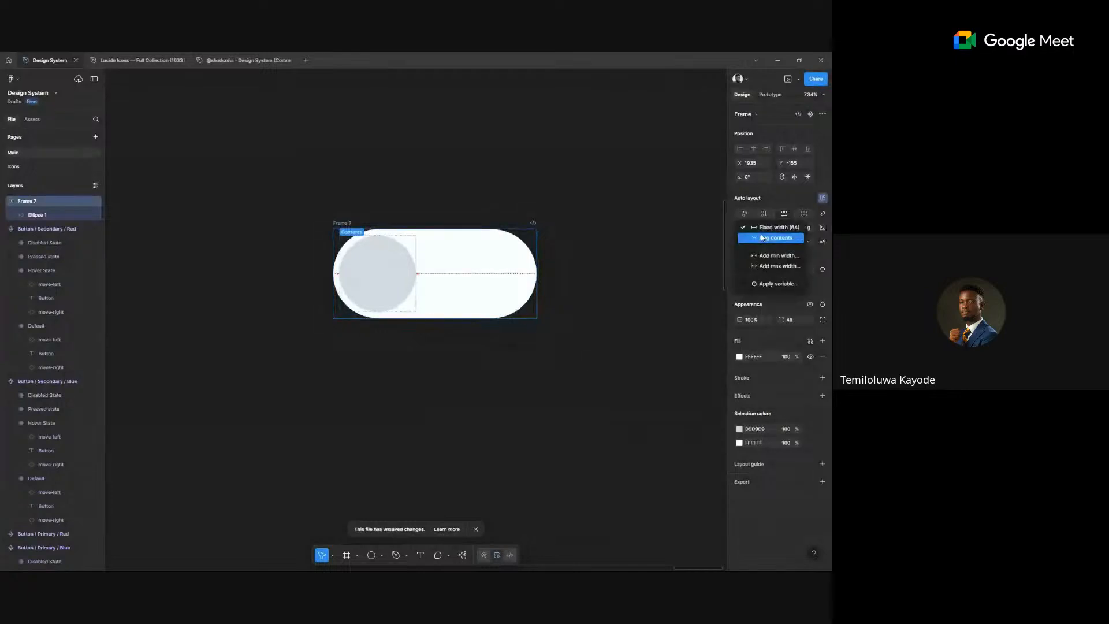
click(758, 237)
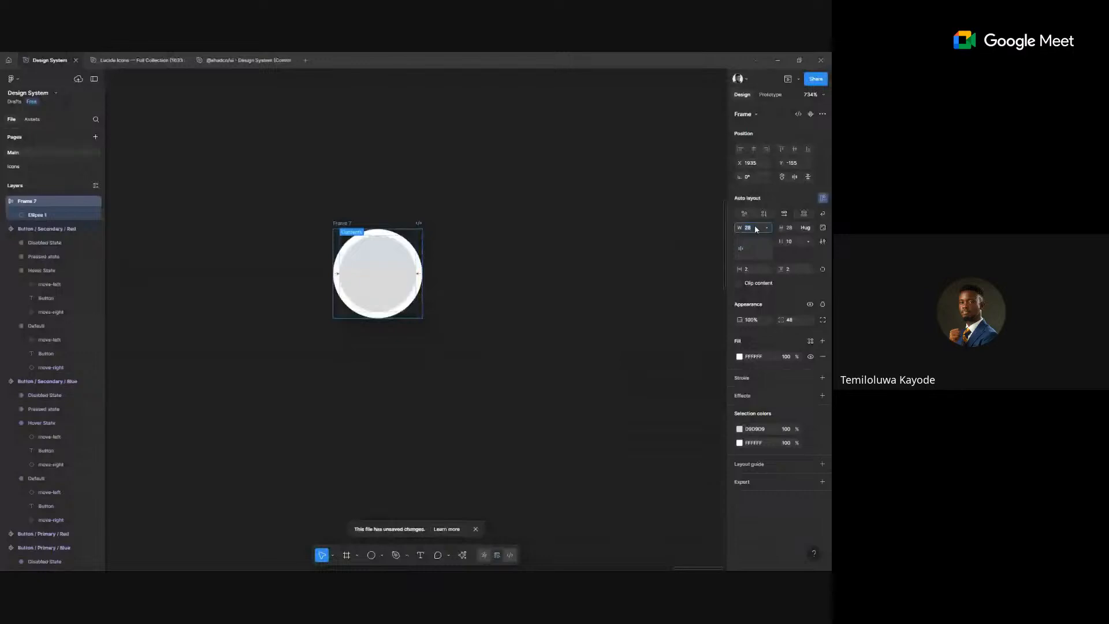
click(755, 229)
text(56)
key(Return)
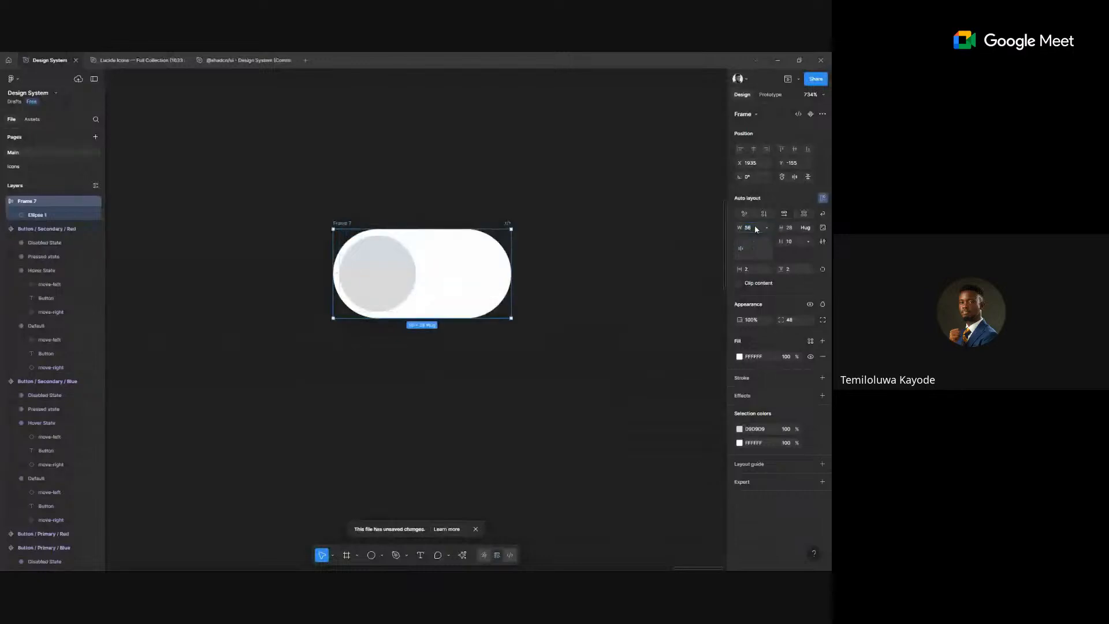
key(Escape)
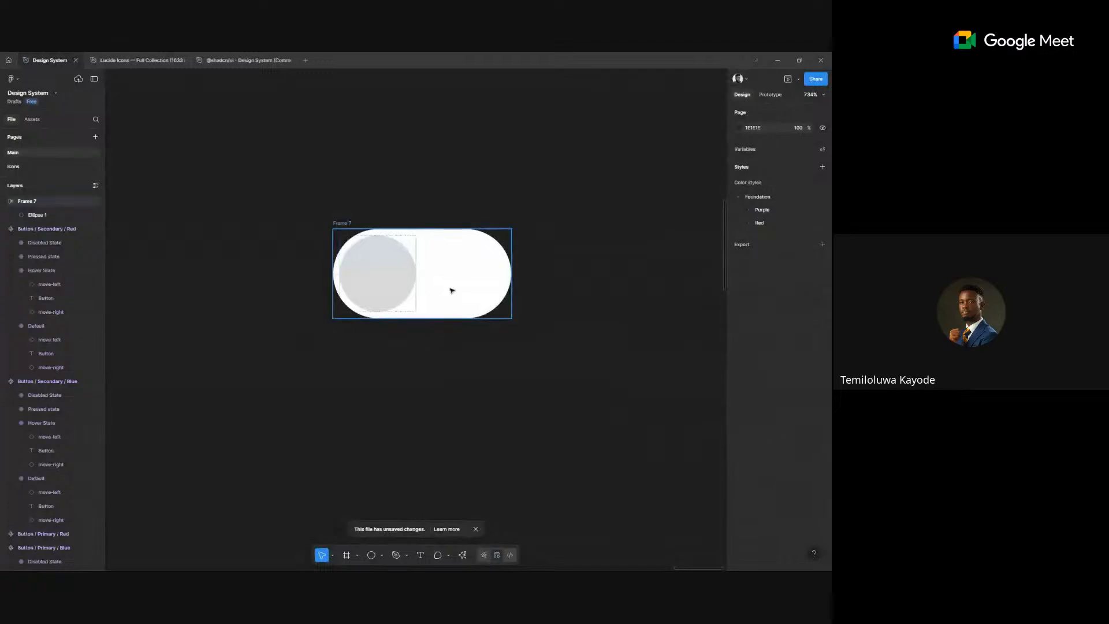
- Fill the pill frame with light grey D8D8D8 and the circle inside it with white FFFFFF
click(452, 290)
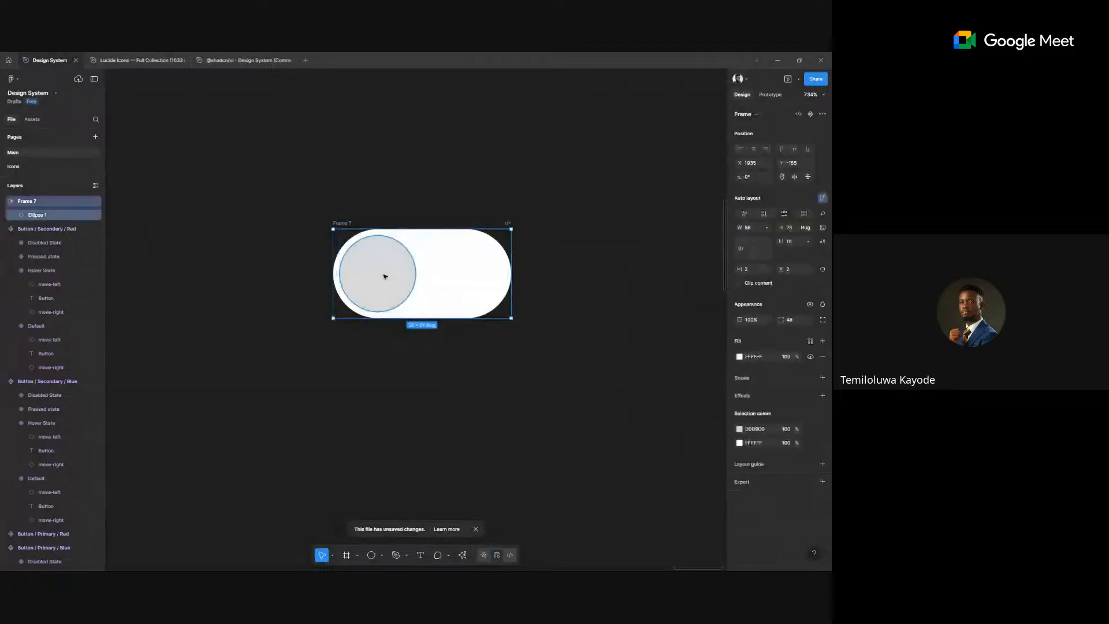
click(384, 276)
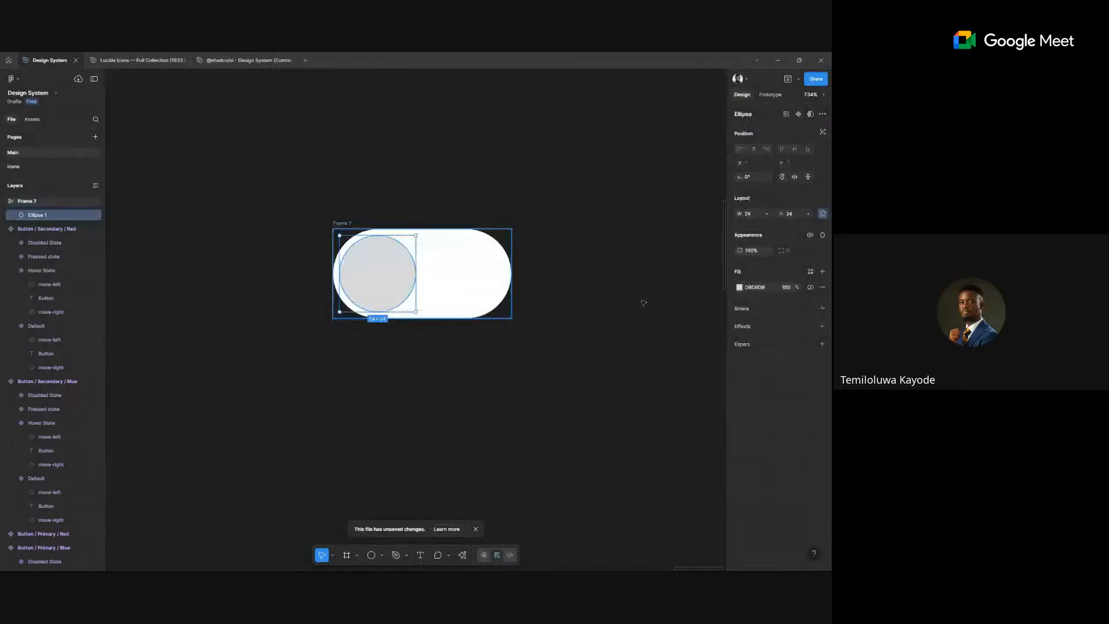
click(811, 272)
click(527, 319)
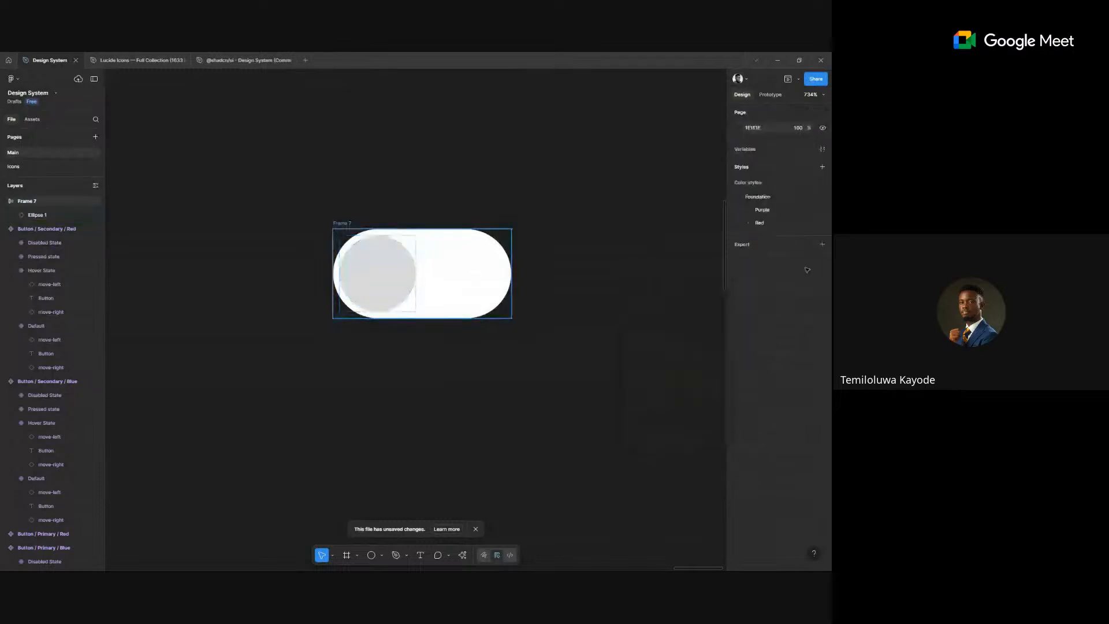
click(474, 288)
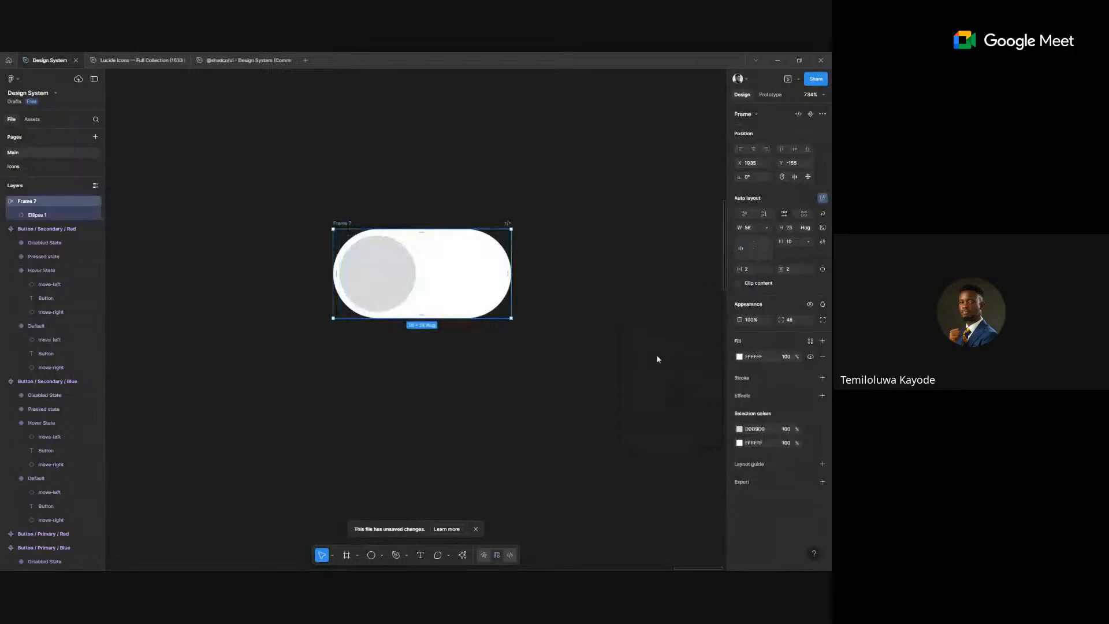
click(740, 356)
click(631, 403)
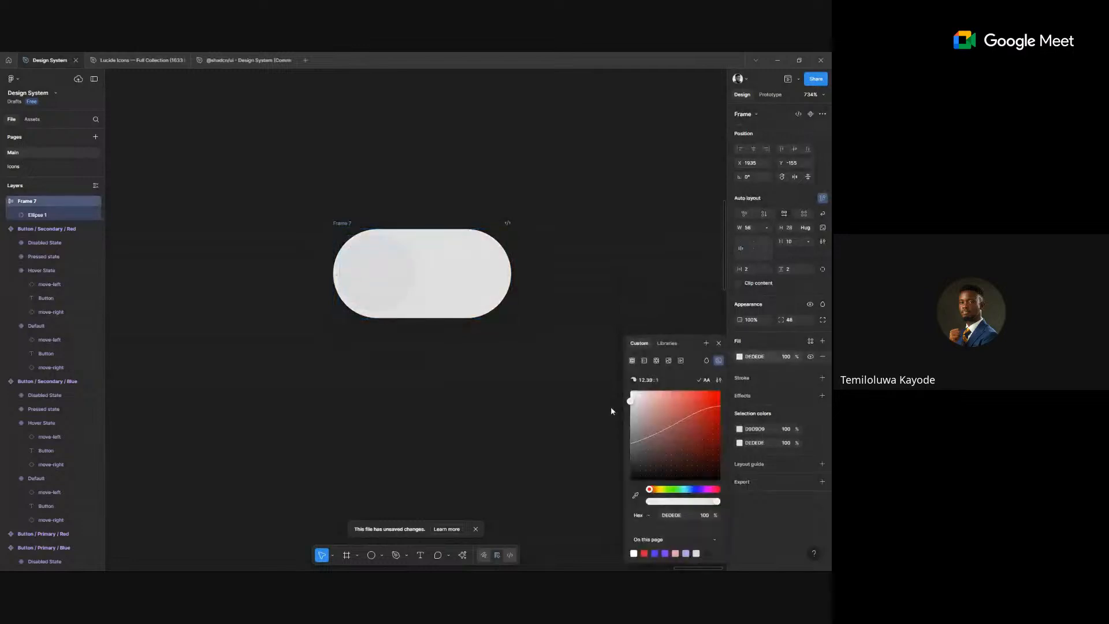
click(364, 280)
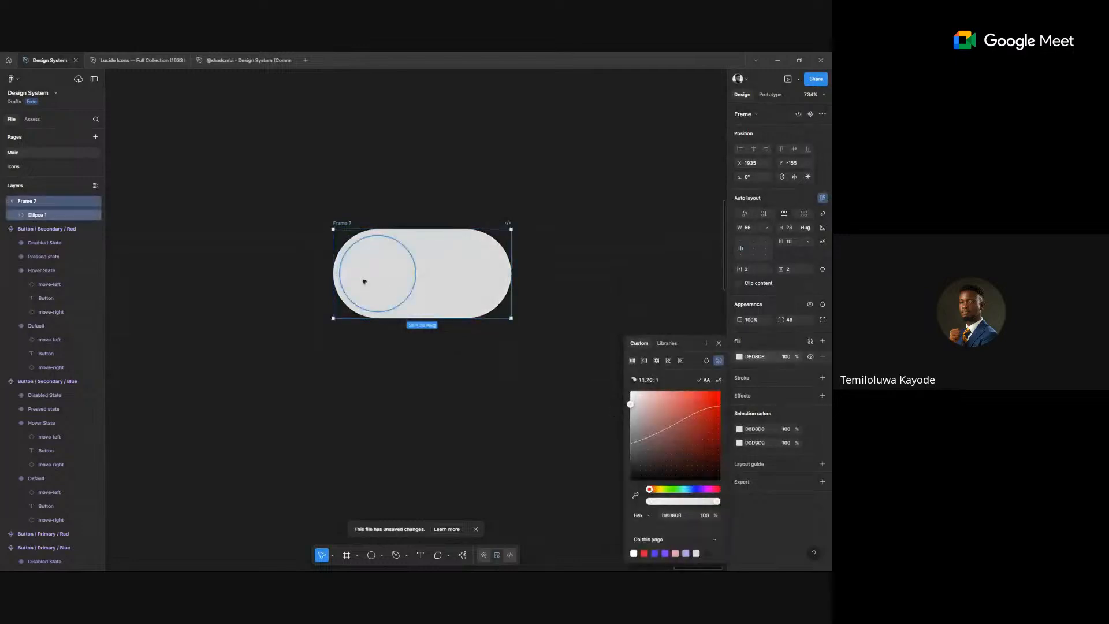
click(740, 288)
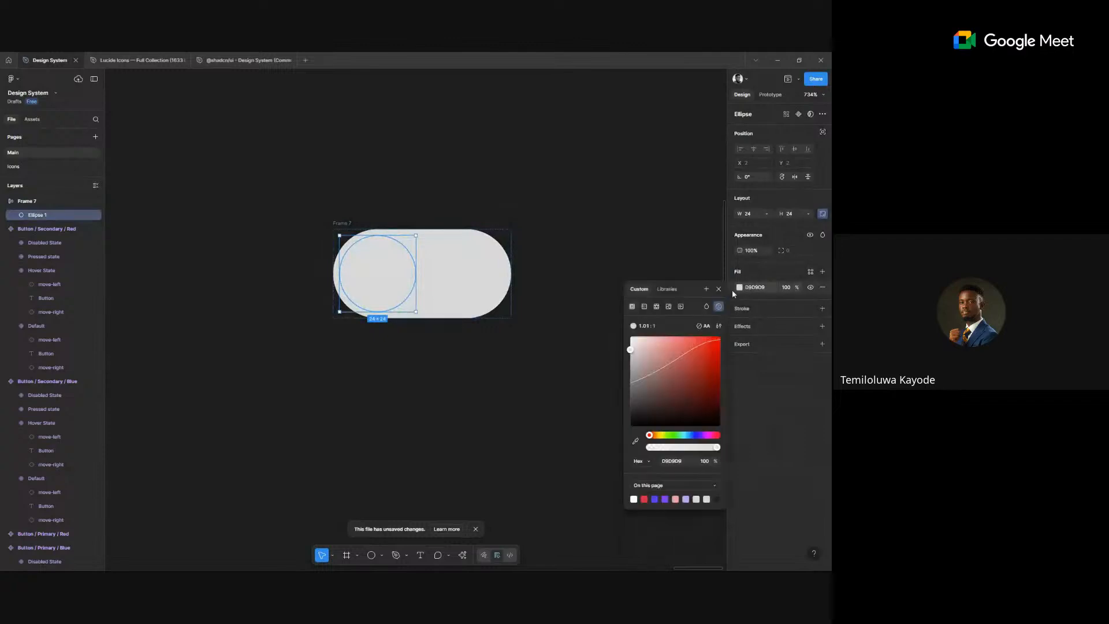
drag(654, 354, 568, 207)
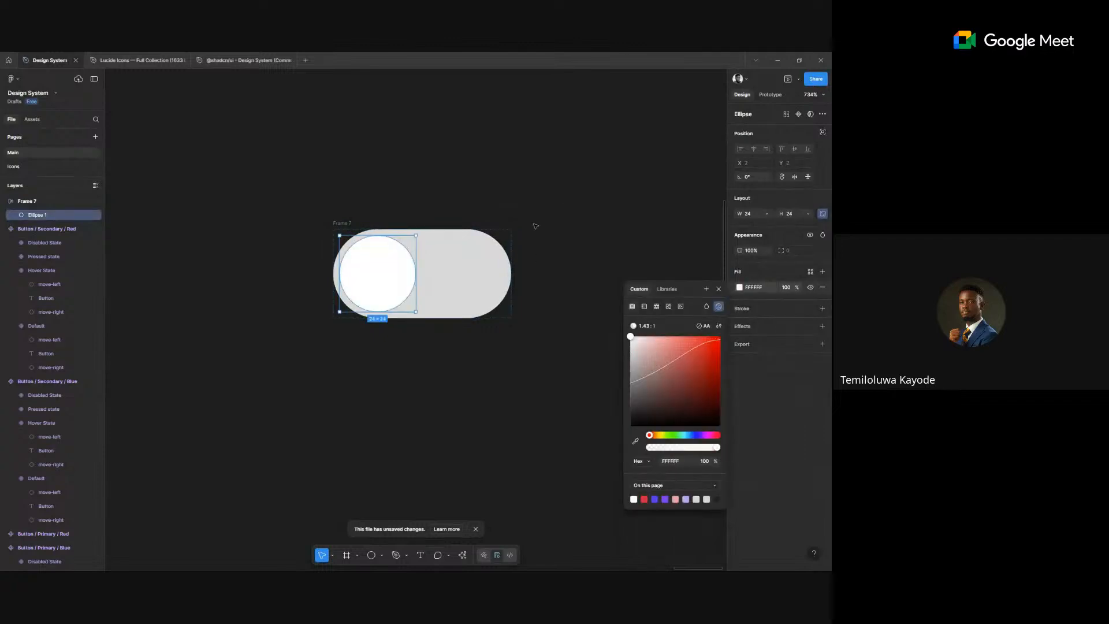
click(608, 286)
- Darken the pill frame's fill to grey B8B8B8
click(463, 272)
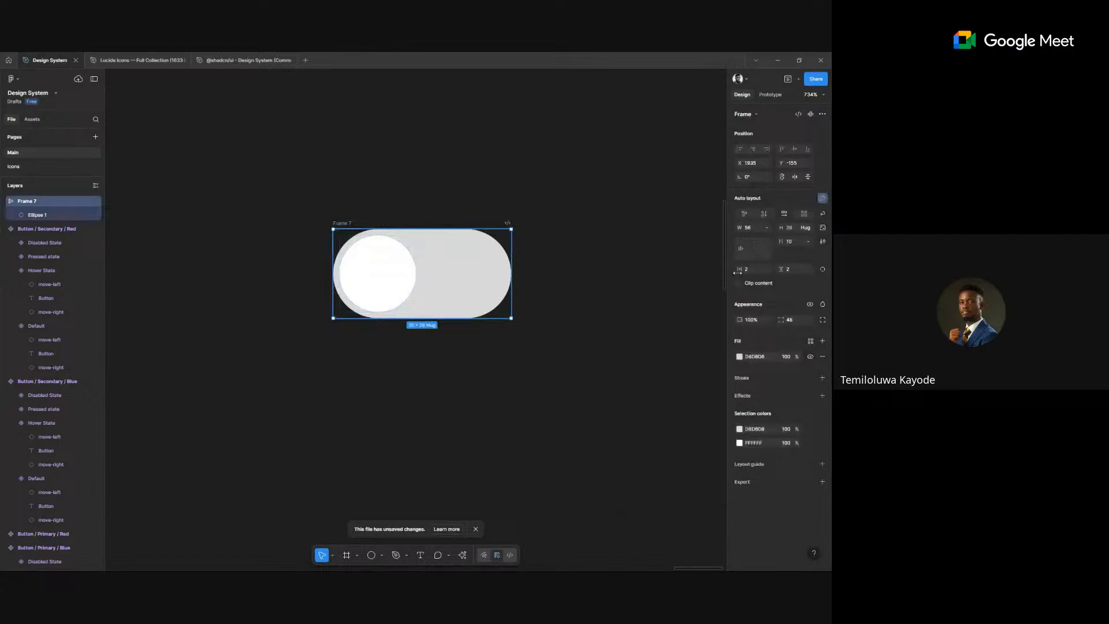
click(740, 357)
drag(634, 413, 621, 423)
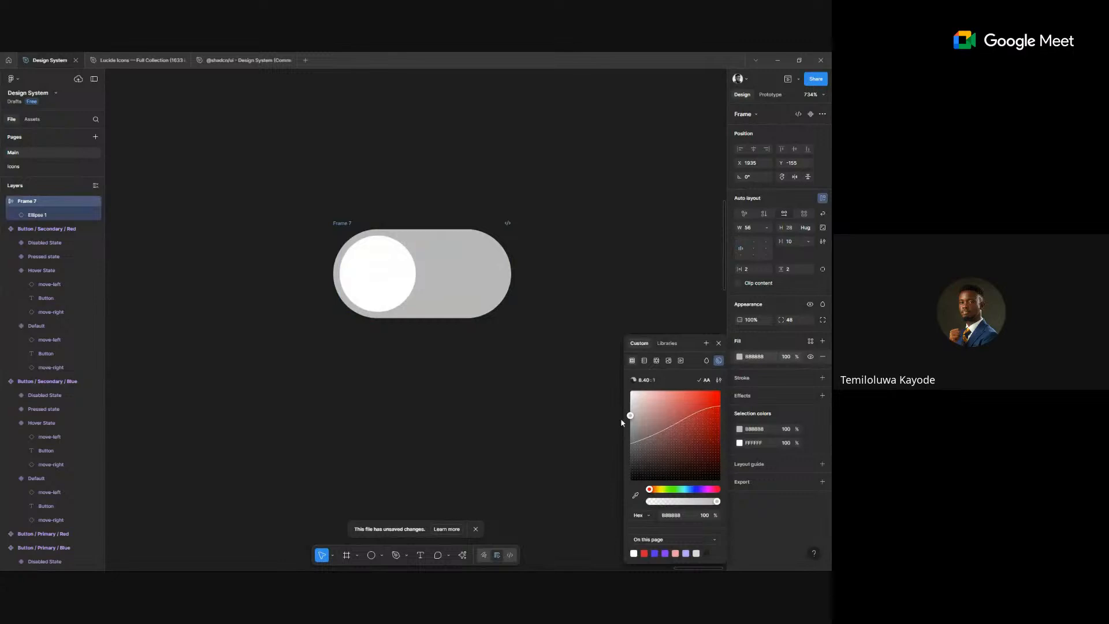
click(491, 382)
scroll(245, 224, right, 2)
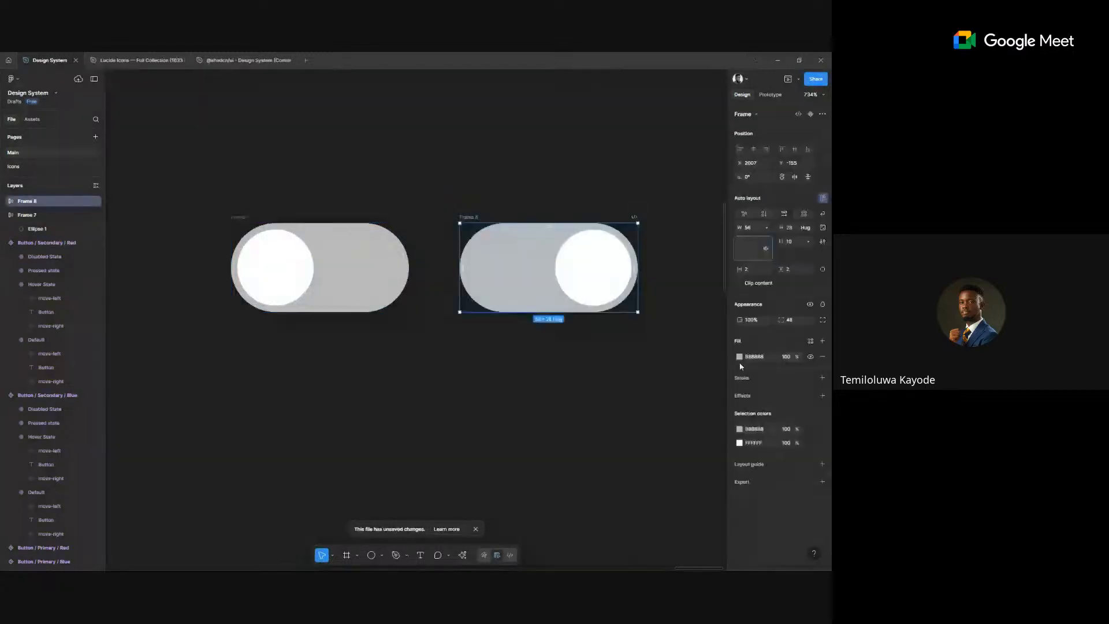
- Fill the duplicated toggle frame, whose circle sits at the right end, with green 31CD53
click(739, 357)
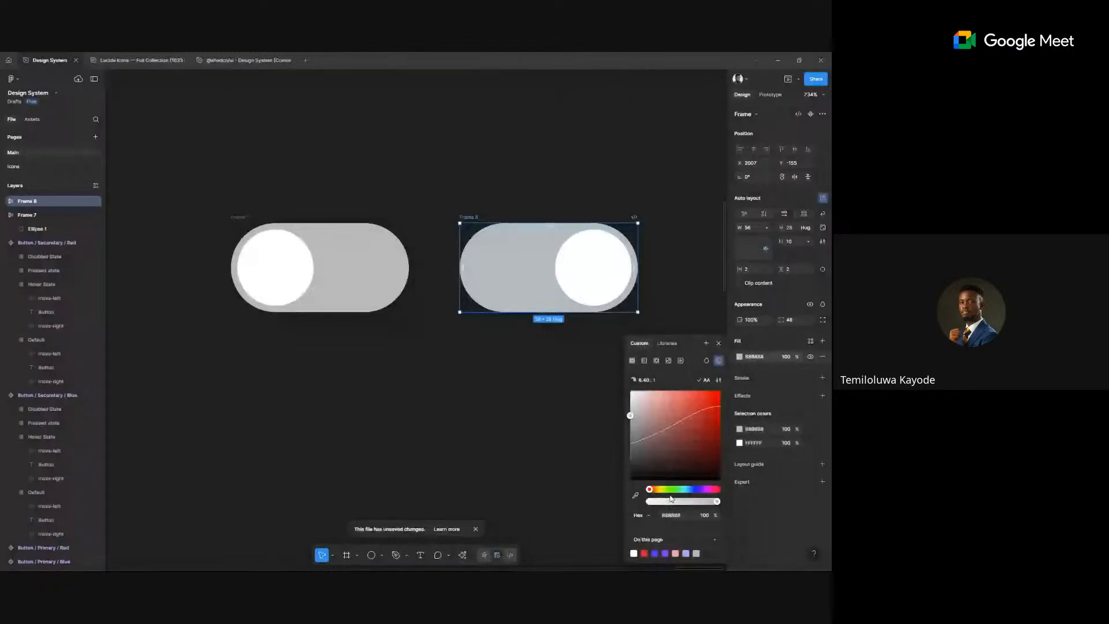
click(674, 490)
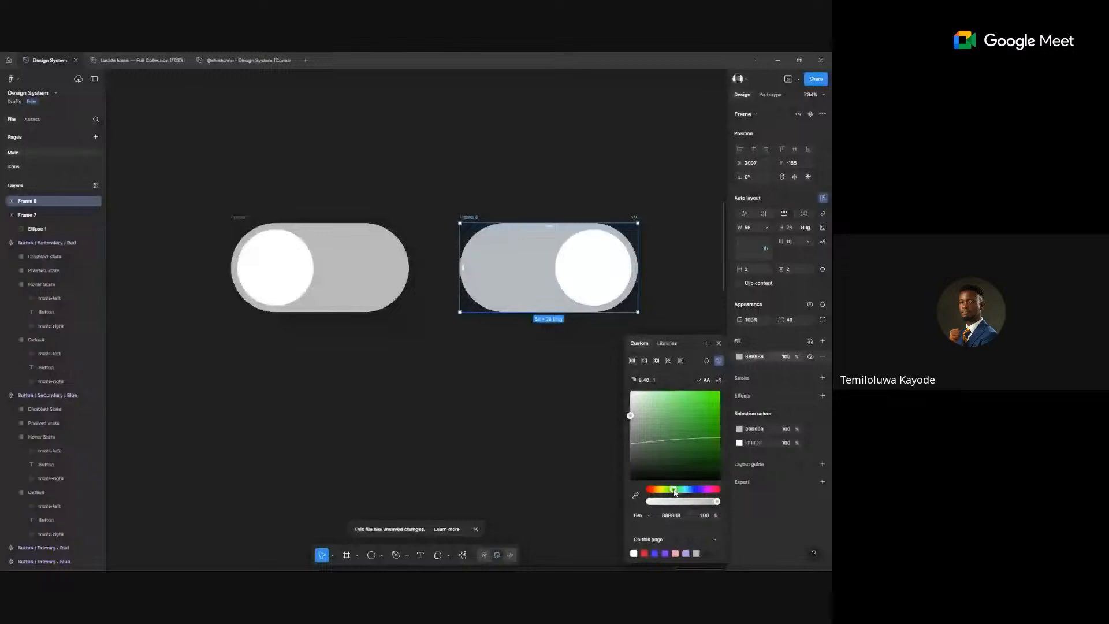
click(696, 402)
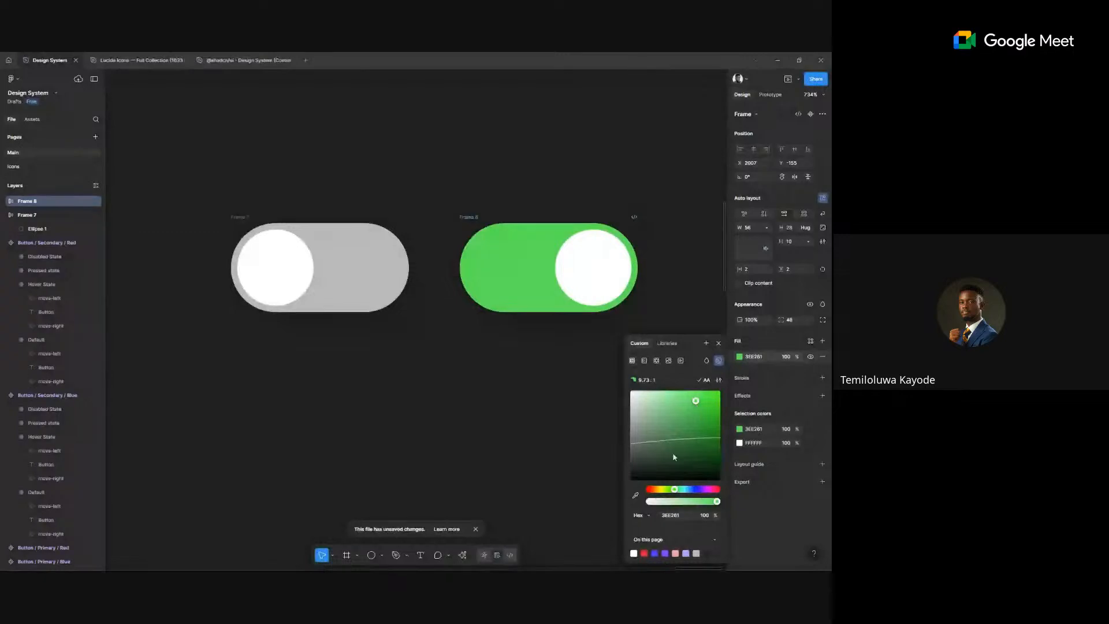
click(699, 409)
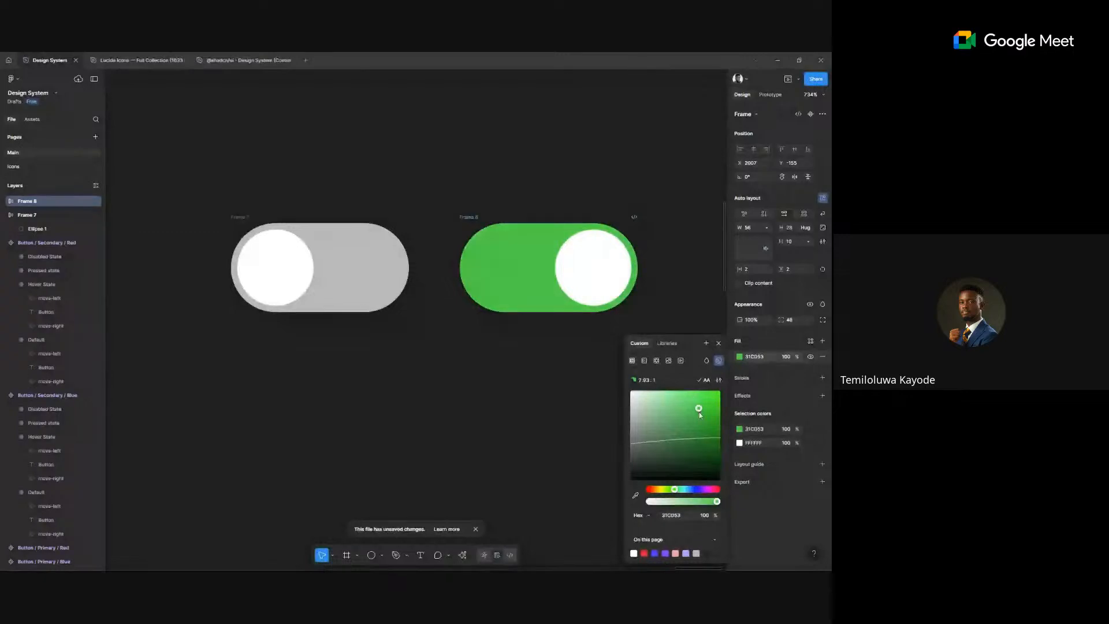
click(532, 400)
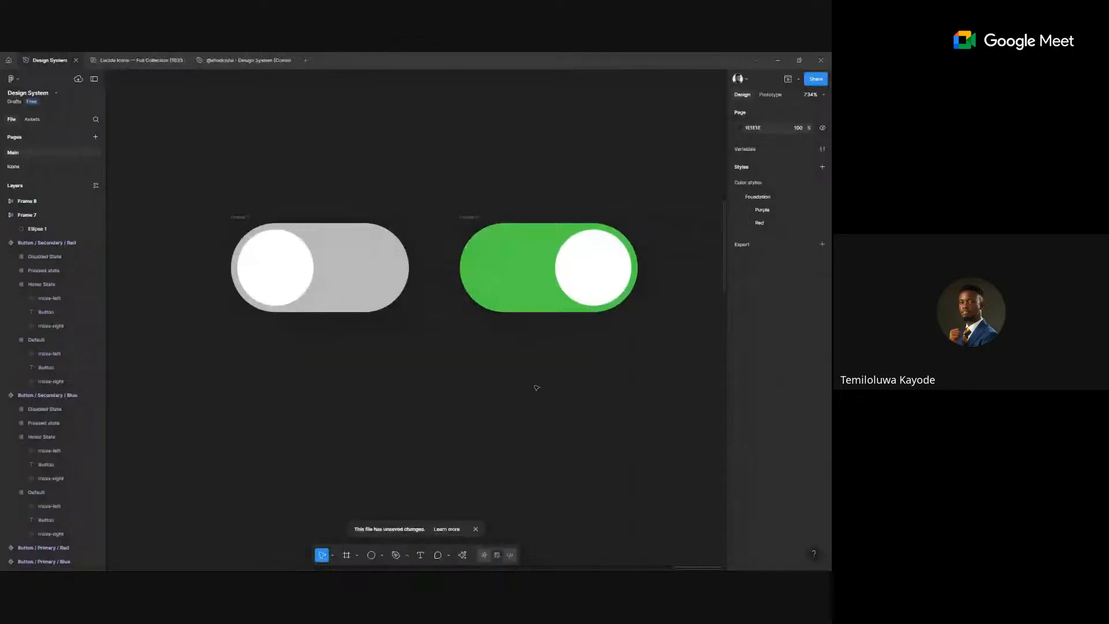
- Review the existing blue and red button component sets beside the iPhone 16 frame as a reference for the toggles
click(535, 293)
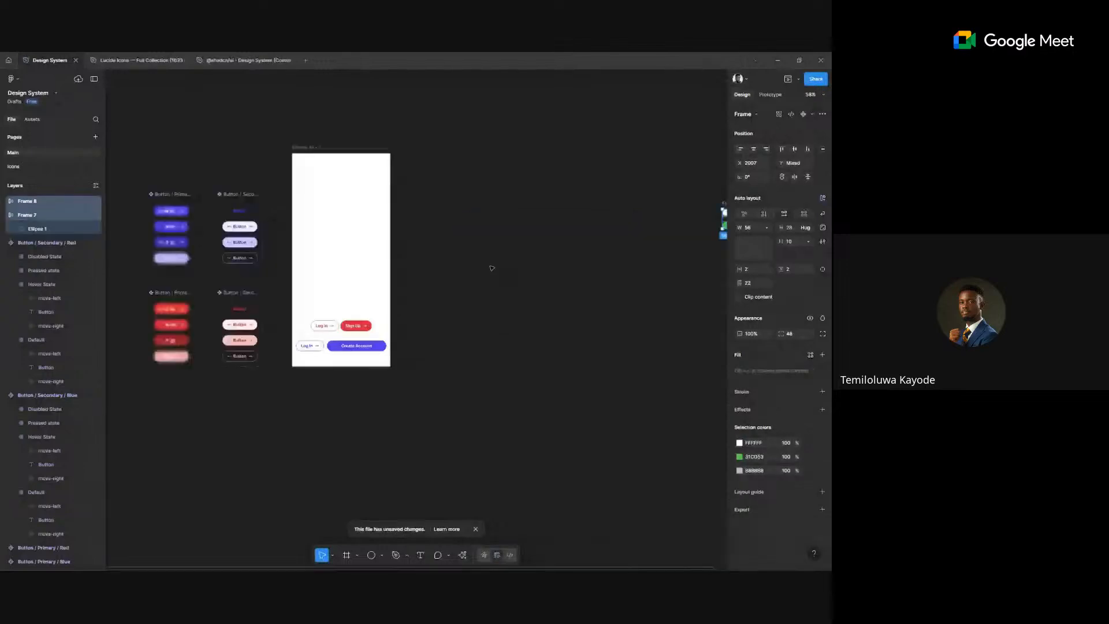
scroll(406, 197, up, 3)
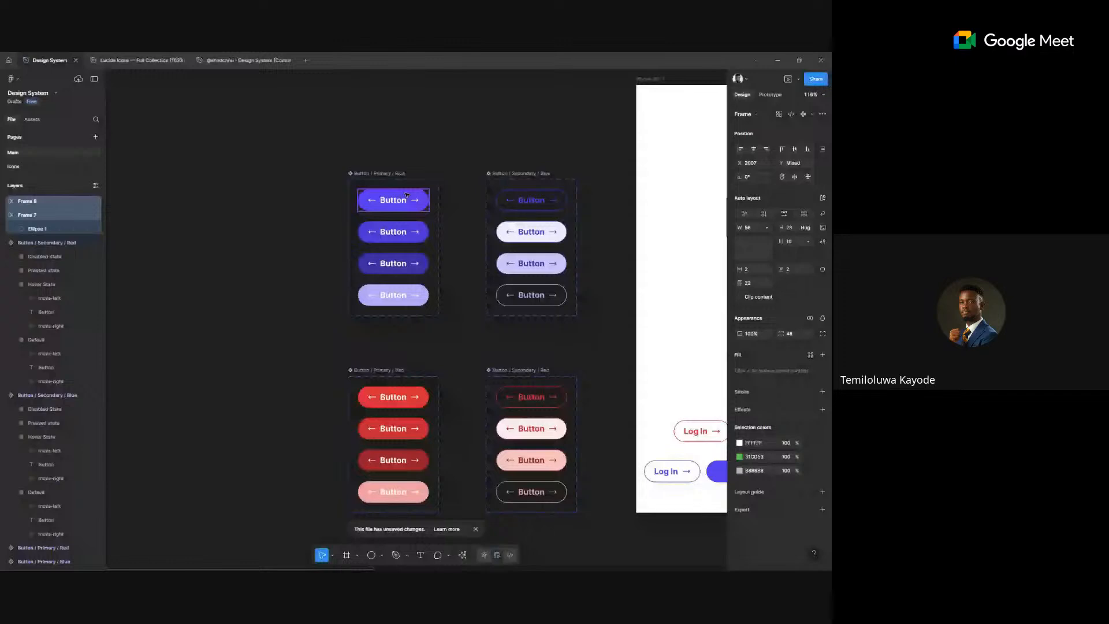
scroll(428, 228, down, 3)
scroll(317, 304, down, 3)
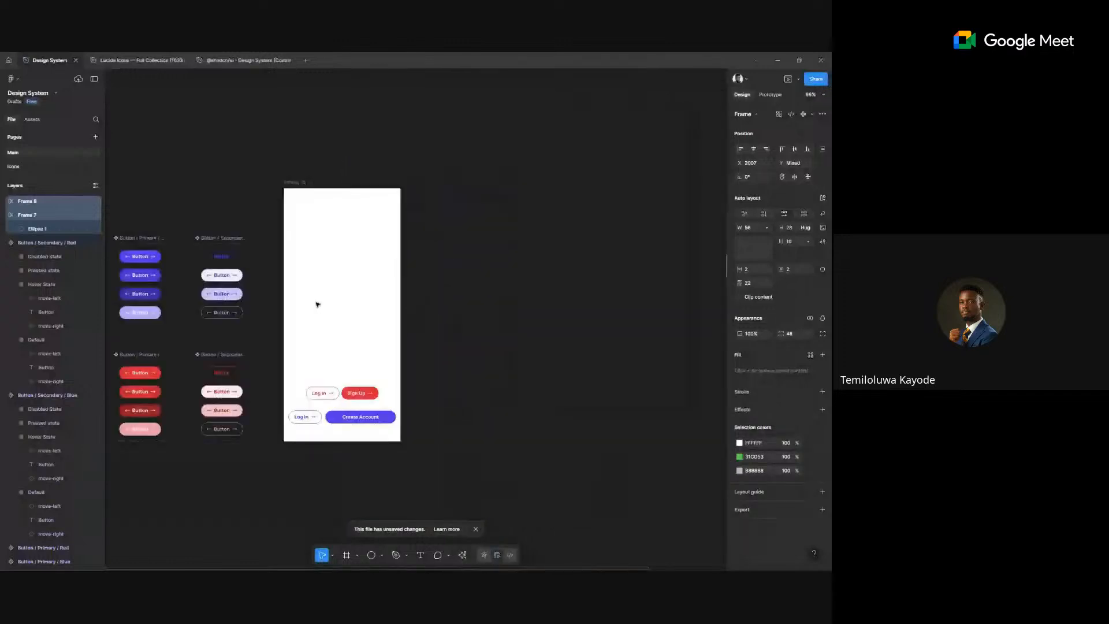
scroll(317, 304, down, 1)
scroll(317, 304, left, 1)
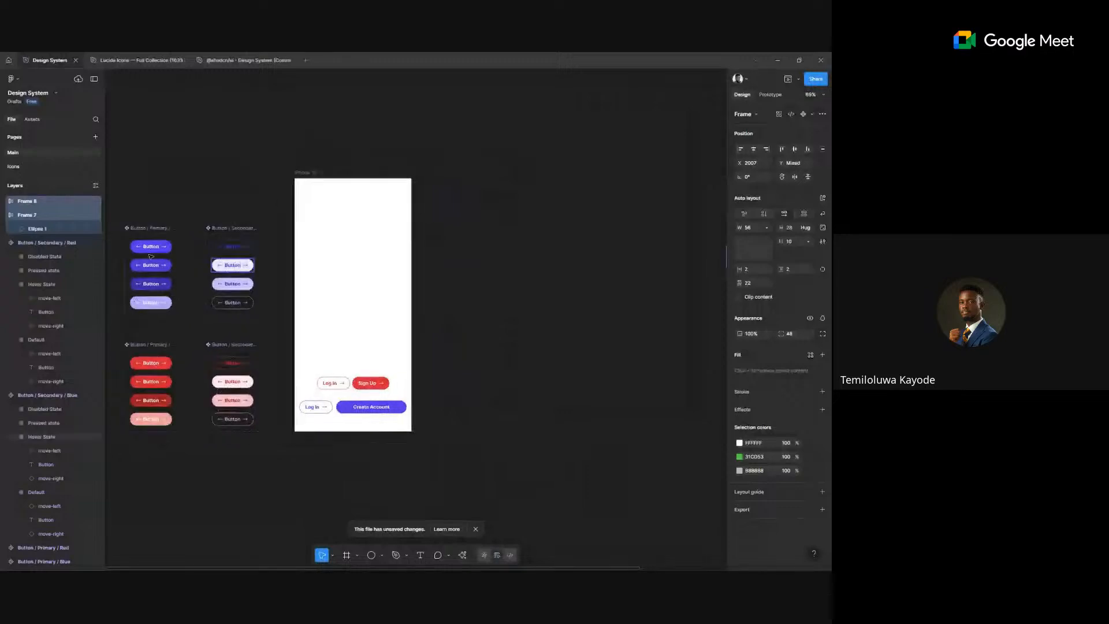
scroll(150, 256, up, 5)
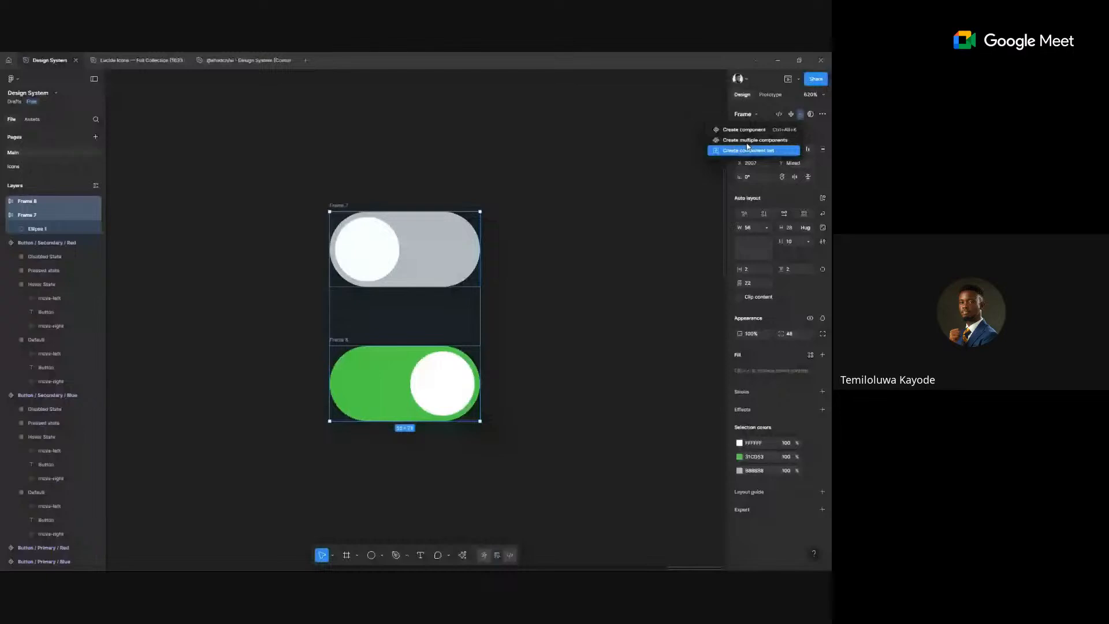
- Try to turn the grey and green toggle frames into separate individual components, and undo the conversion
click(751, 140)
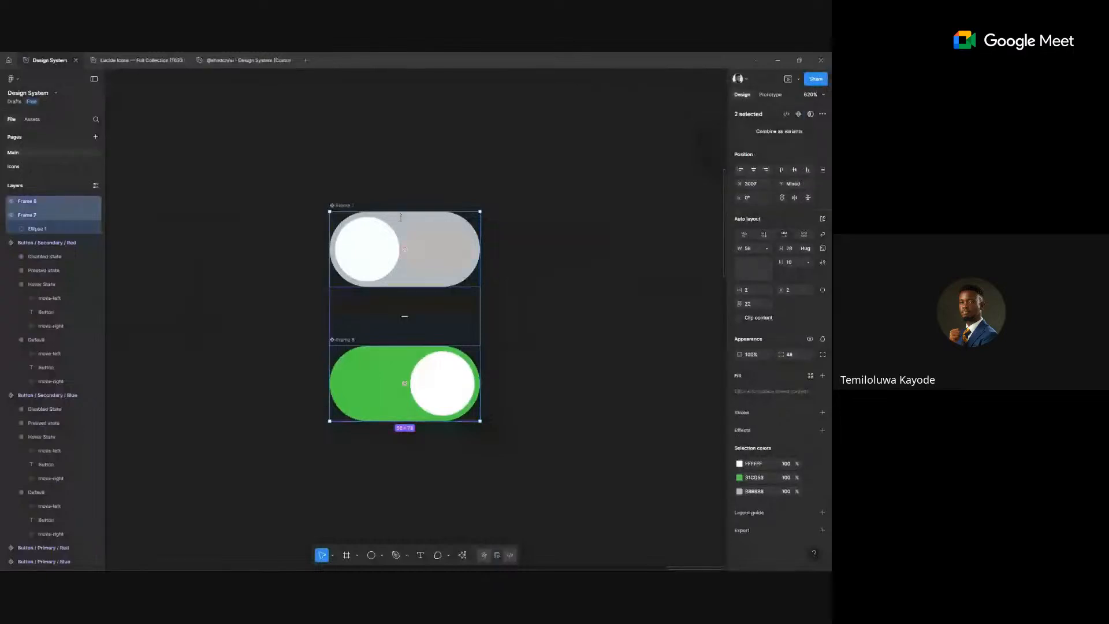
click(297, 227)
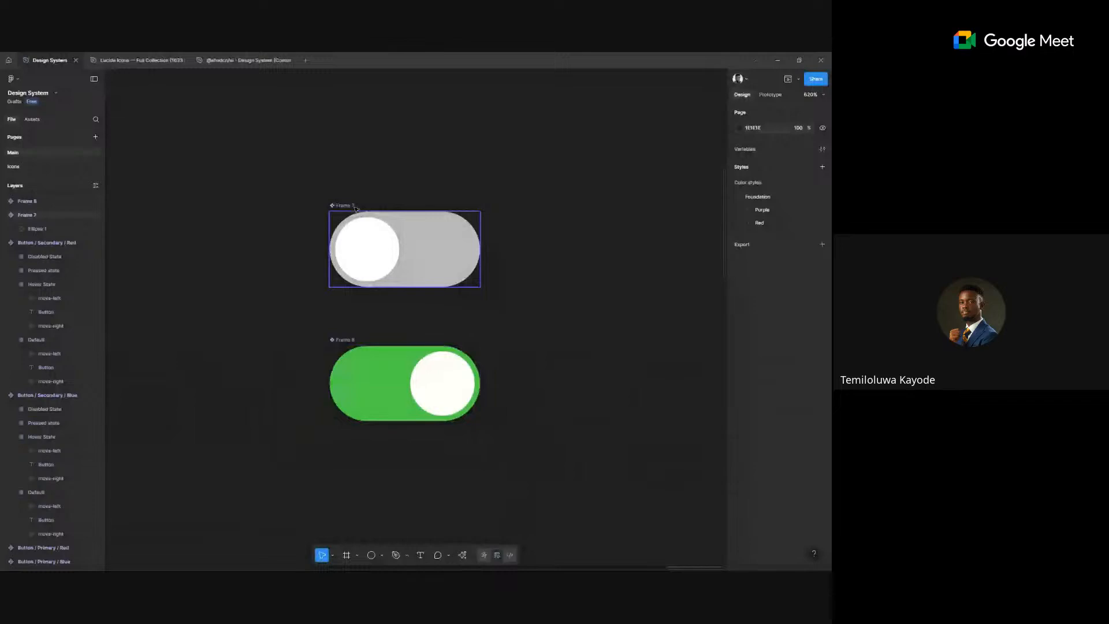
key(ctrl+z)
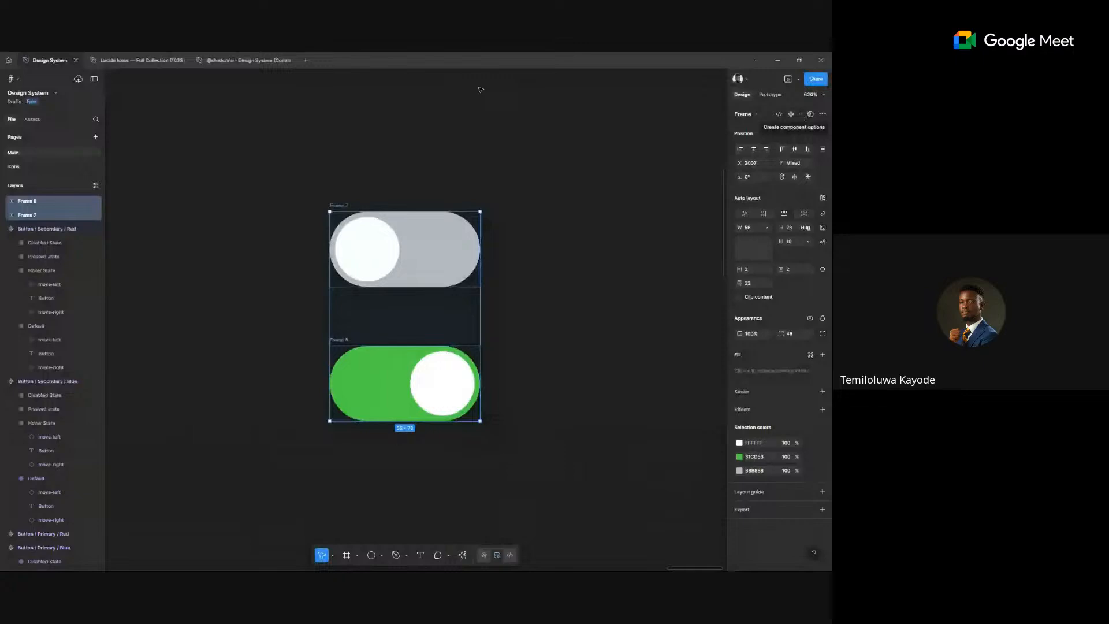
- Create a component set from the grey and green toggle frames and move the set slightly upward
click(801, 115)
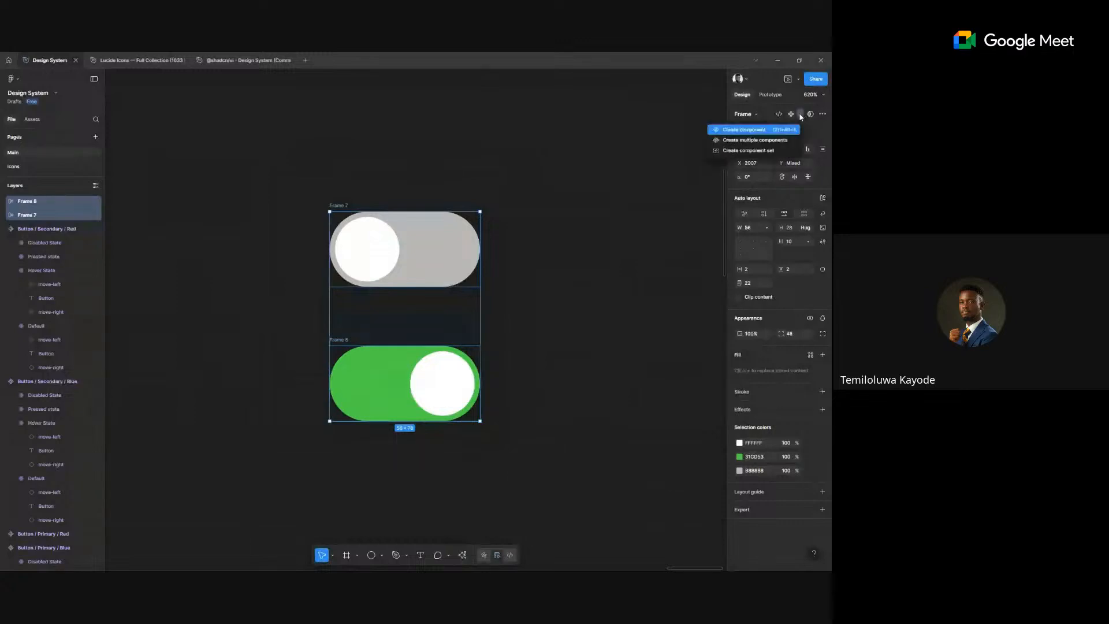
click(750, 152)
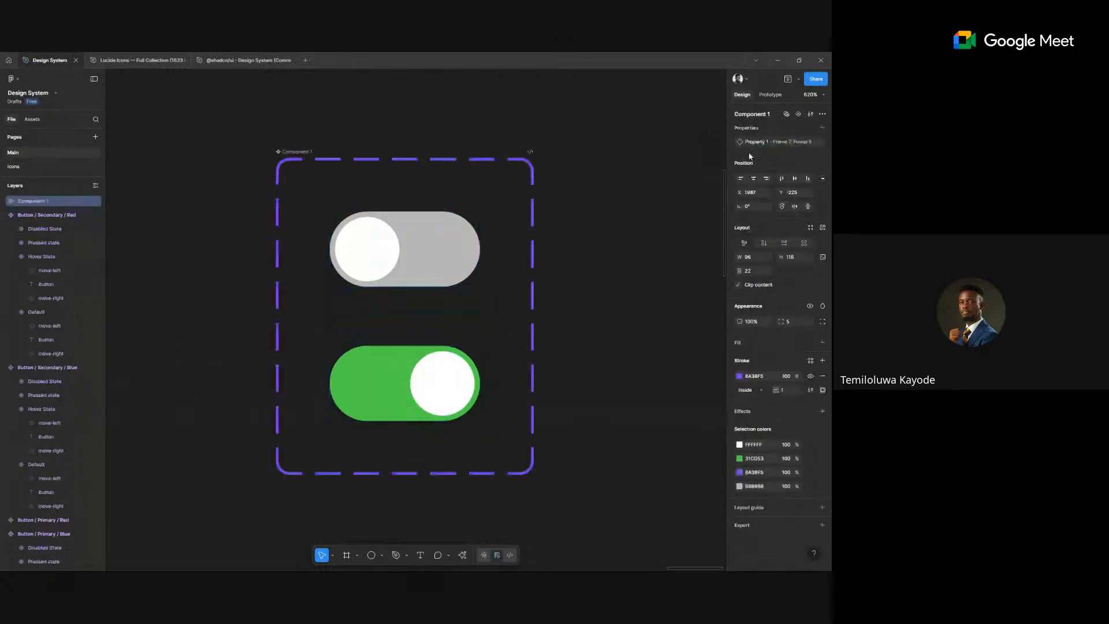
drag(330, 149, 336, 122)
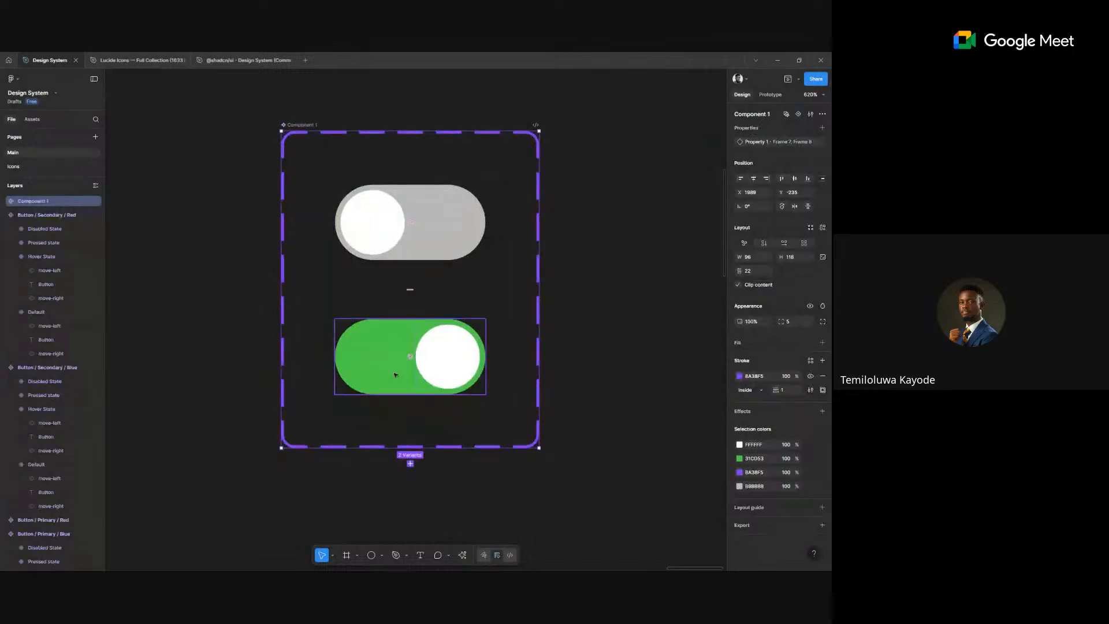
- Name the grey toggle variant's property value Off and the green toggle variant's value On
click(423, 236)
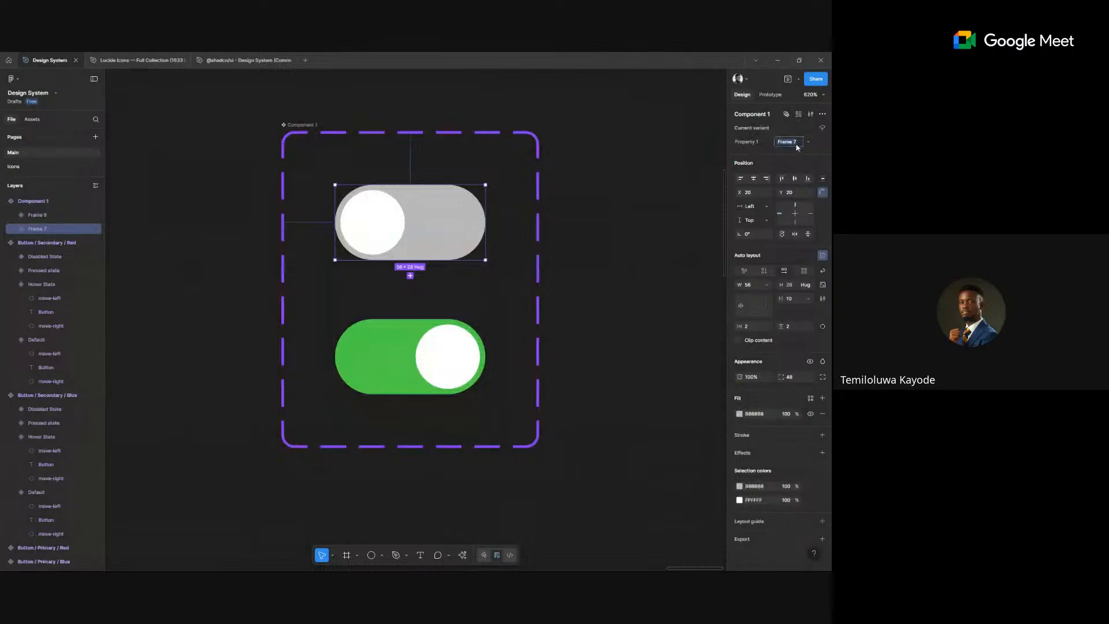
text(Off)
key(Return)
key(Tab)
click(792, 146)
text(On)
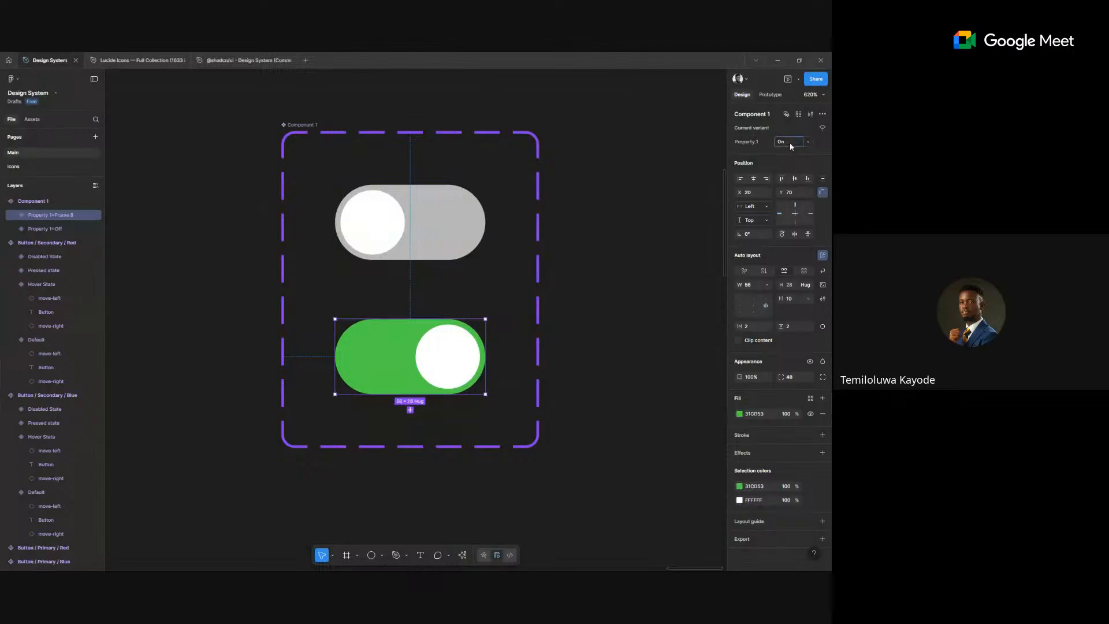
click(618, 180)
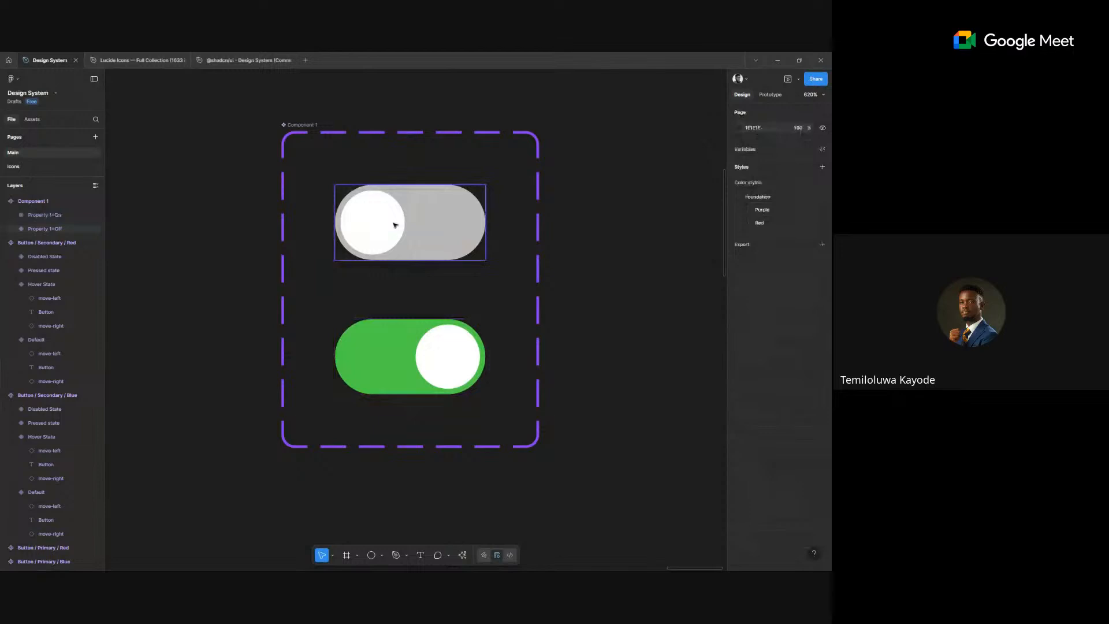
- Add an on-tap prototype interaction from the grey Off variant that changes to the On variant with Smart animate
click(396, 225)
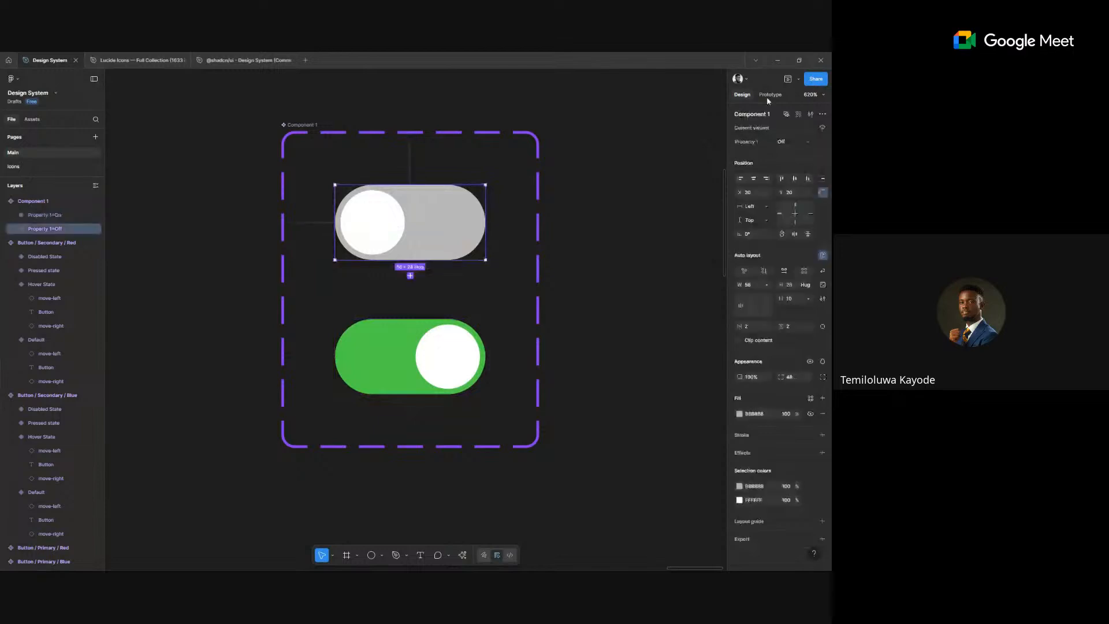
click(768, 95)
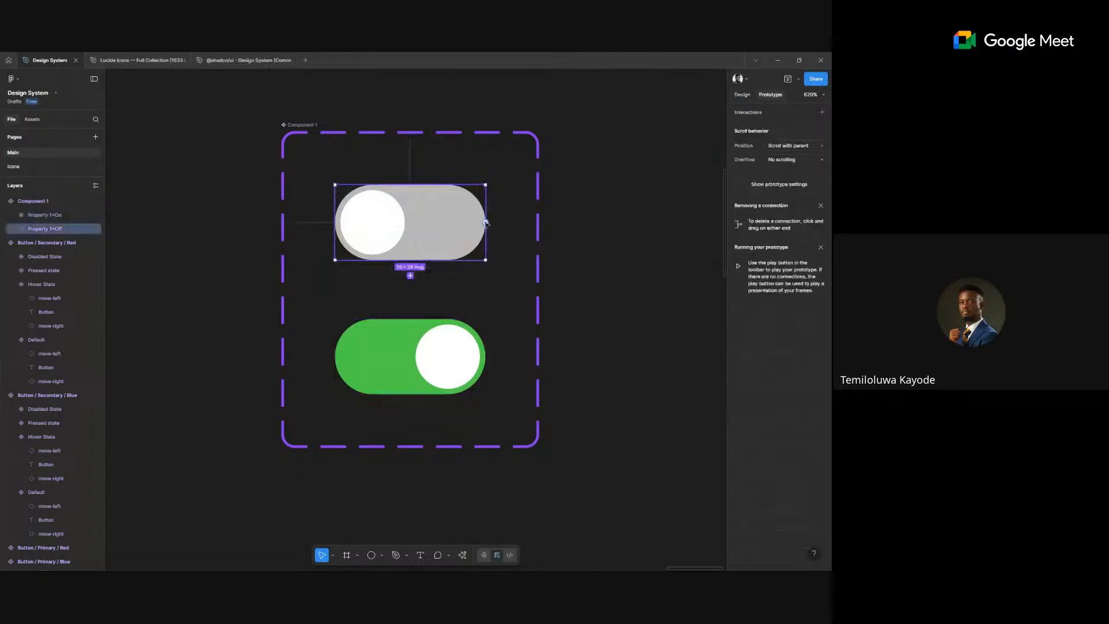
drag(485, 223, 449, 339)
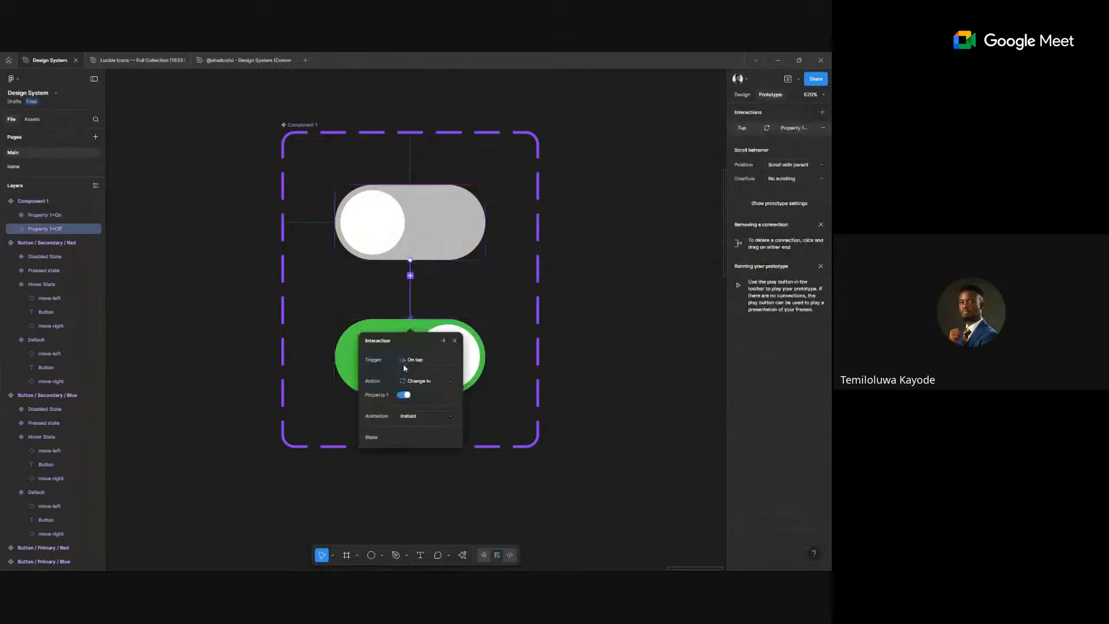
click(413, 416)
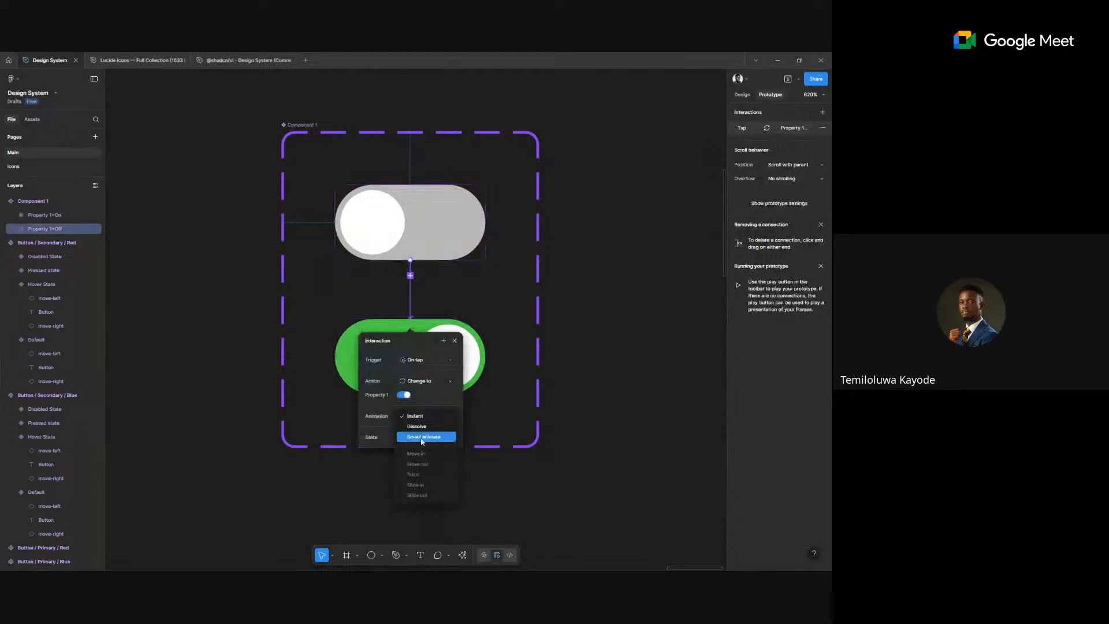
click(422, 438)
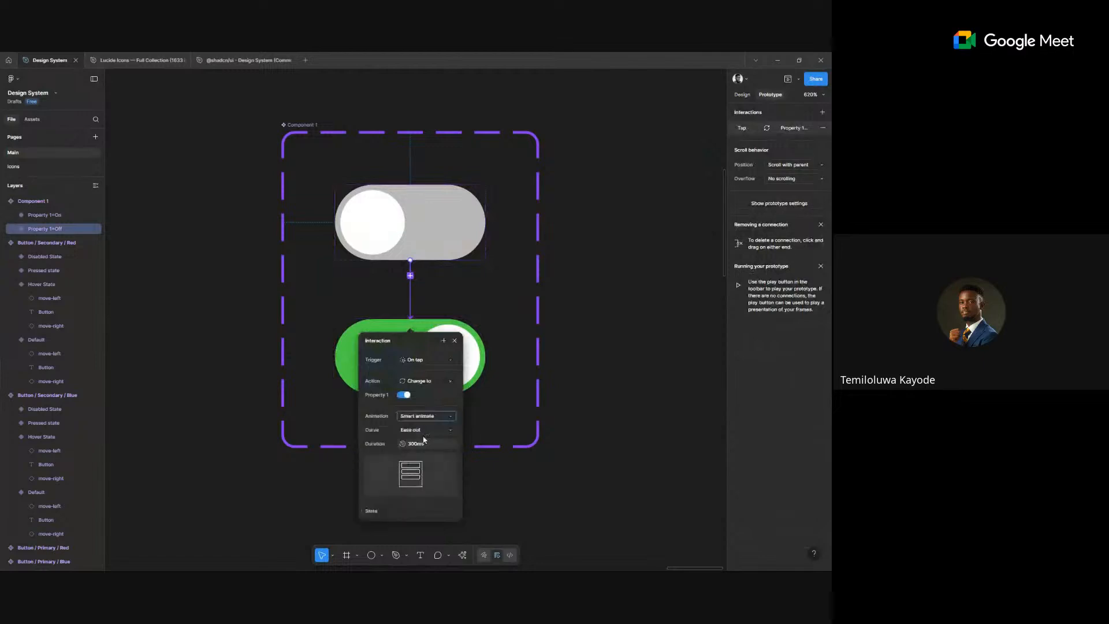
- Add a return on-tap interaction from the green On variant that changes to the Off variant with Smart animate
click(335, 356)
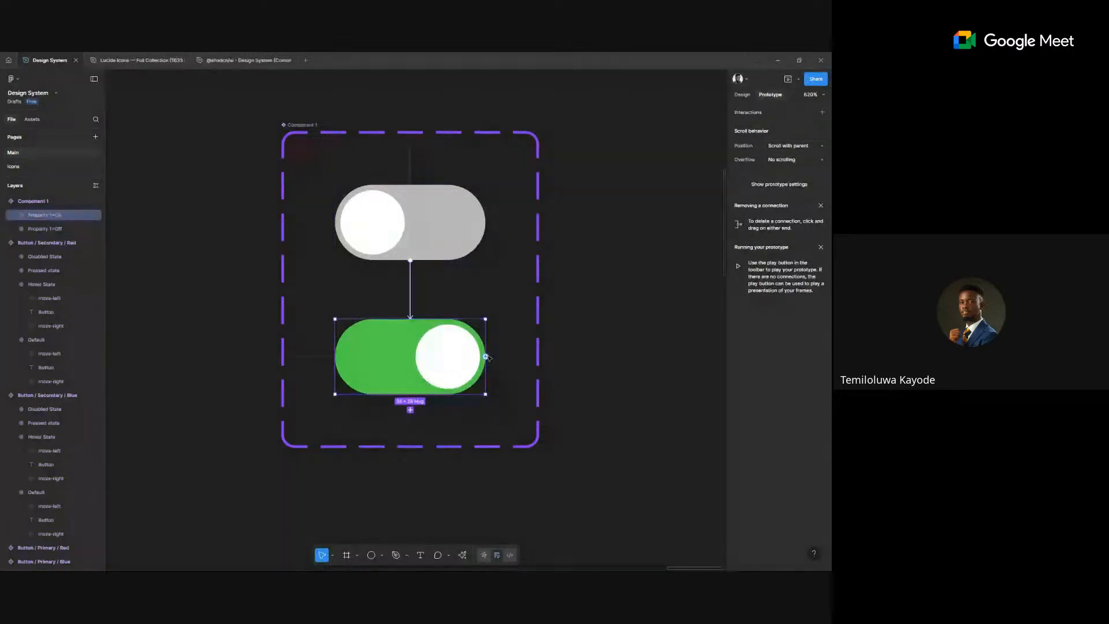
drag(502, 339, 409, 312)
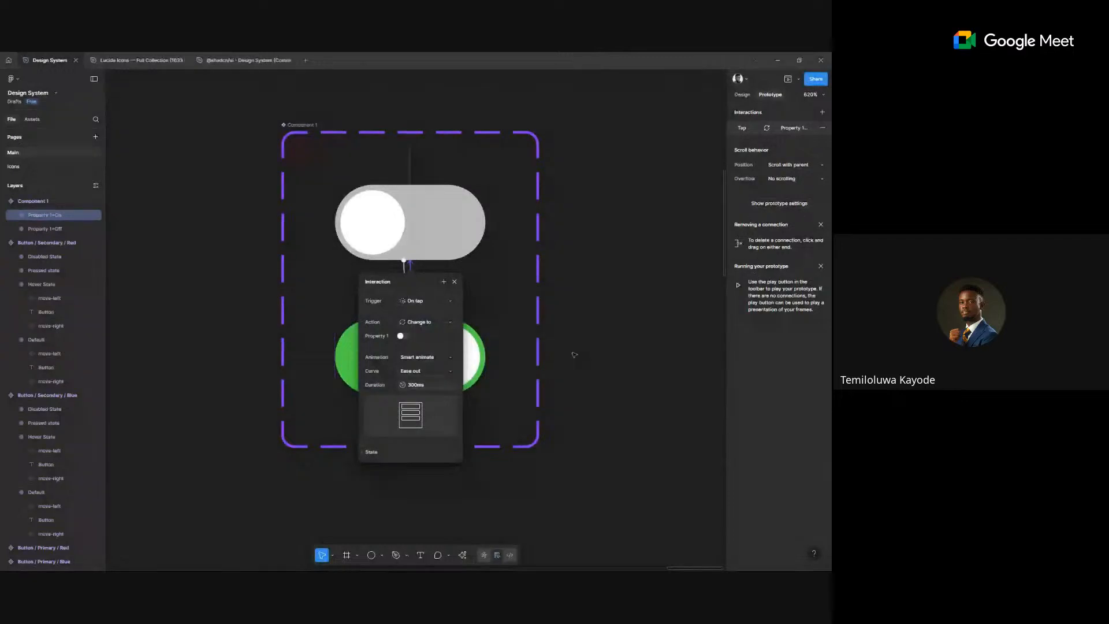
click(403, 336)
click(403, 336)
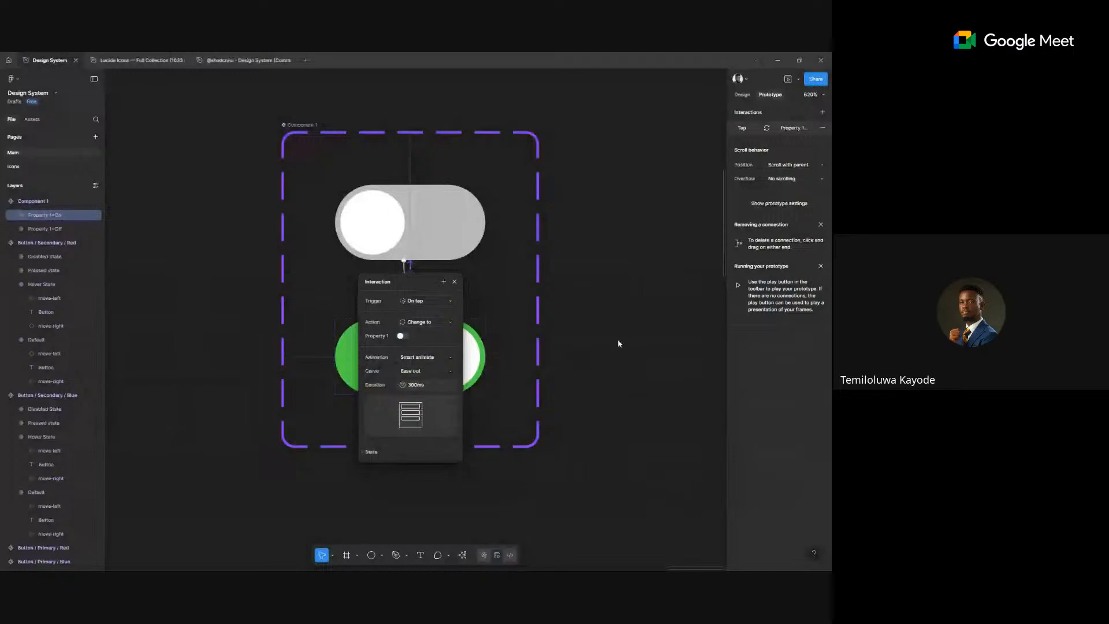
click(618, 343)
- Move the whole toggle component set to just below the Button / Secondary / Red component set
scroll(630, 341, down, 2)
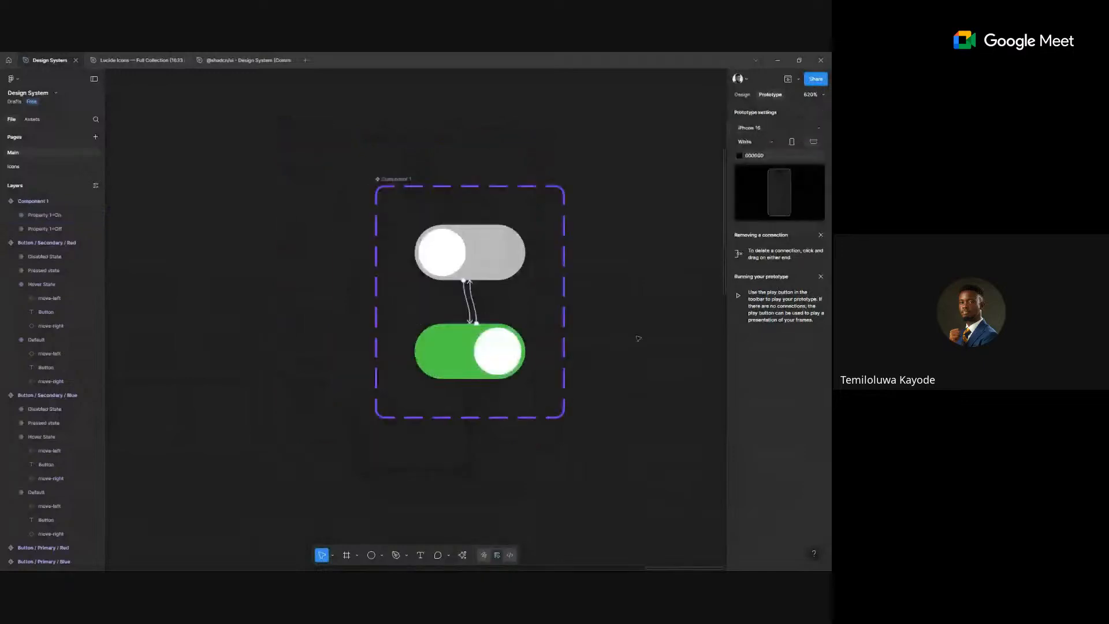
scroll(639, 338, down, 5)
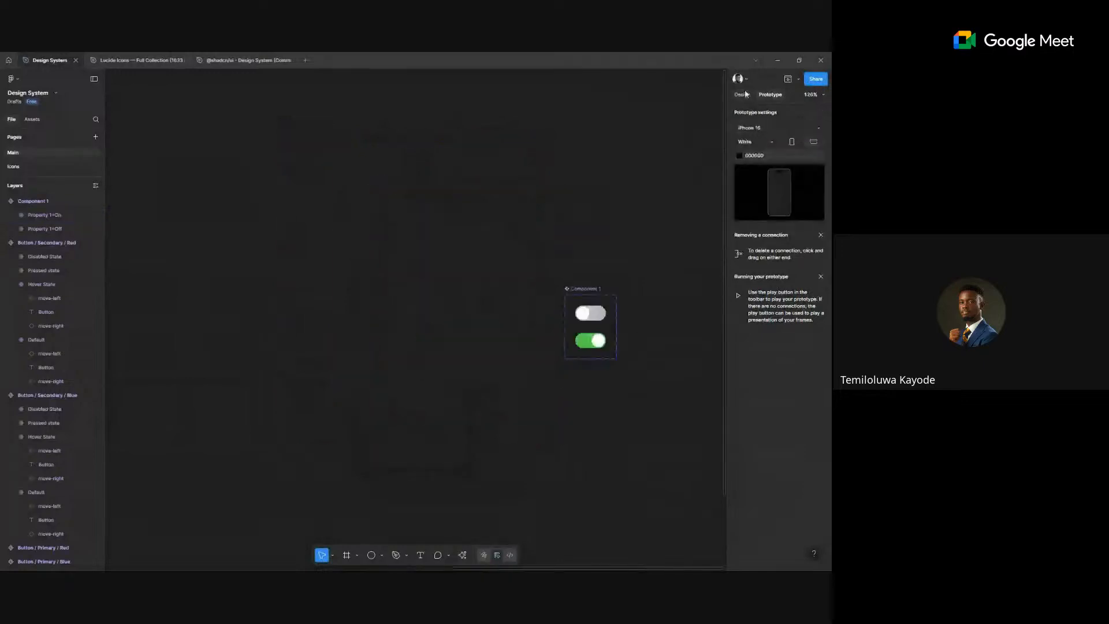
click(745, 94)
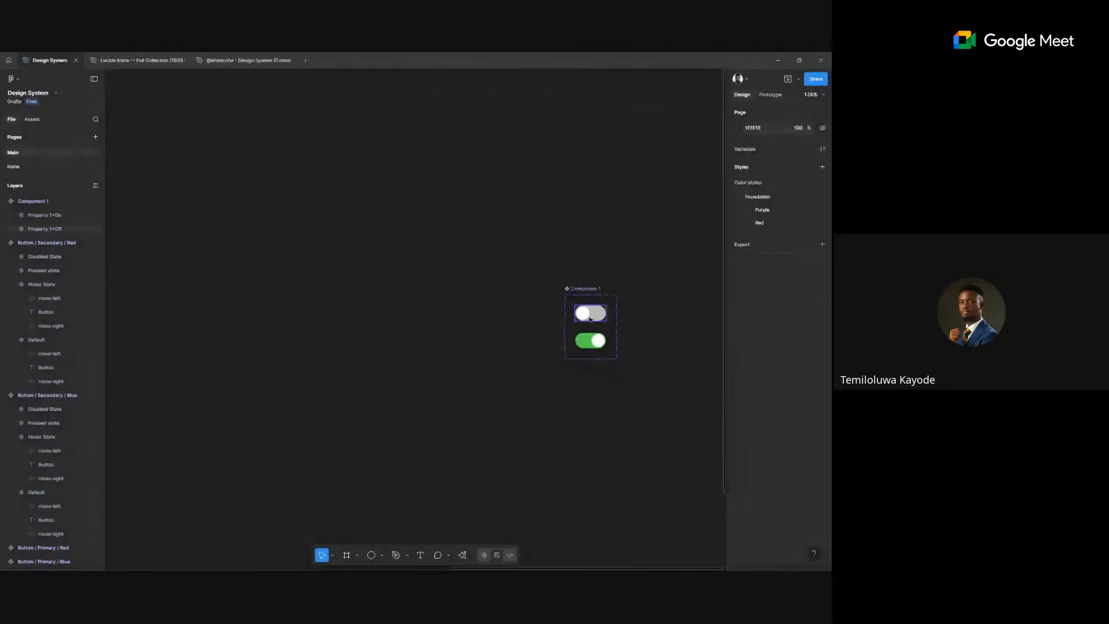
click(590, 317)
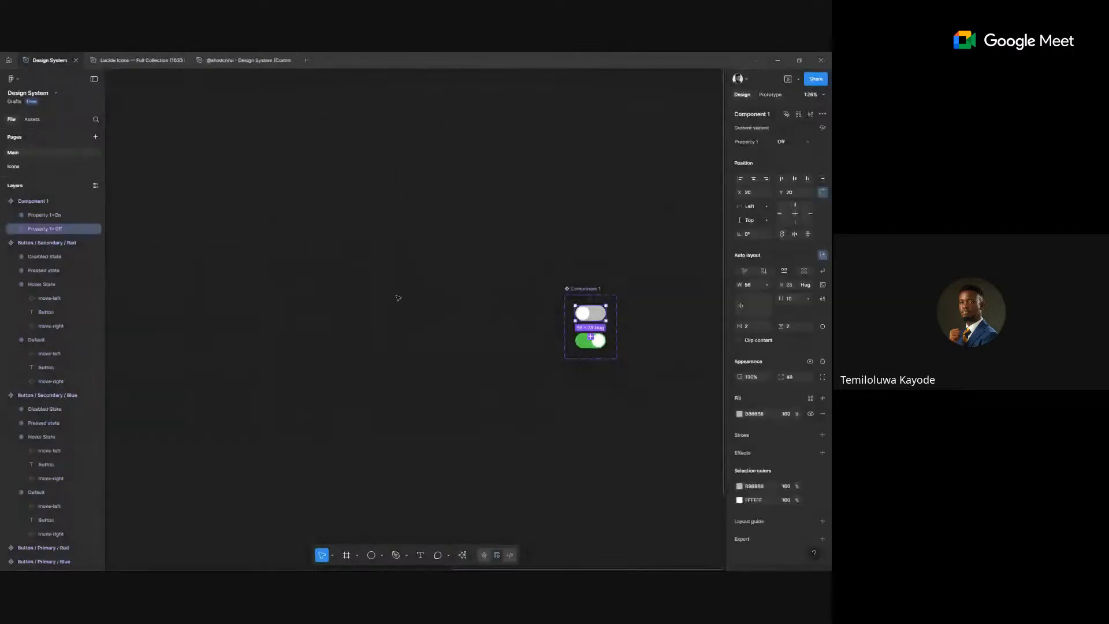
scroll(595, 256, down, 3)
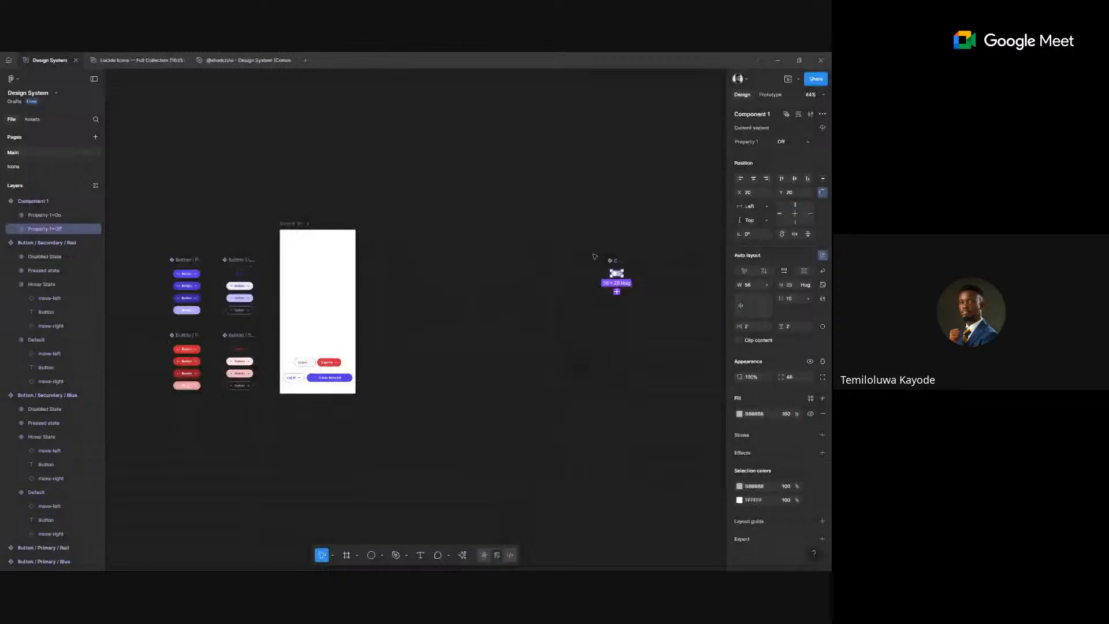
key(shift+Return)
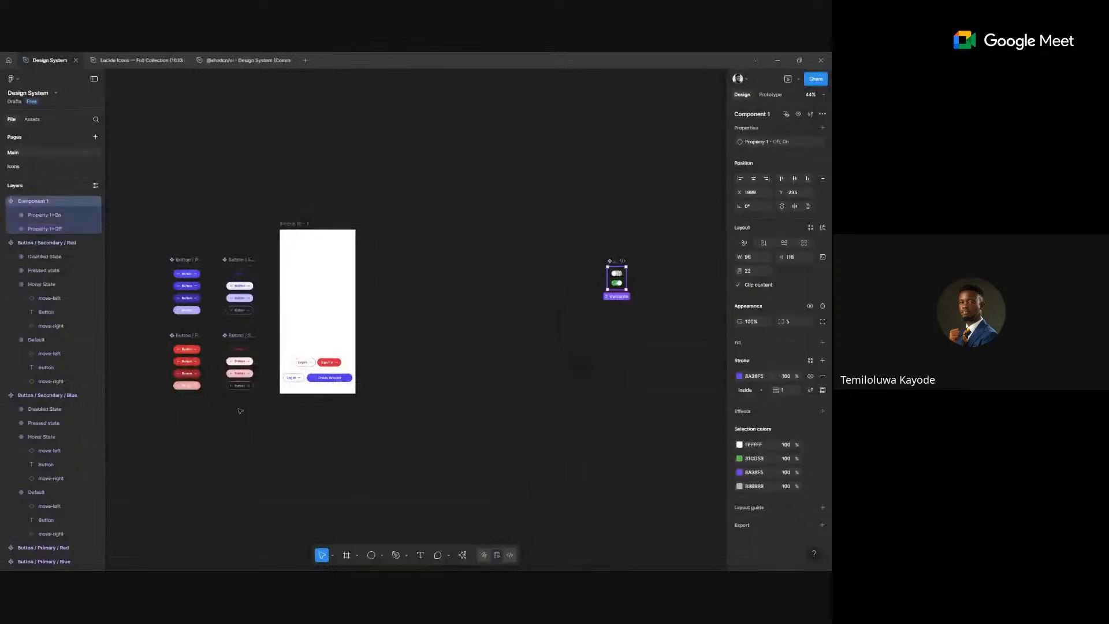
drag(614, 260, 248, 406)
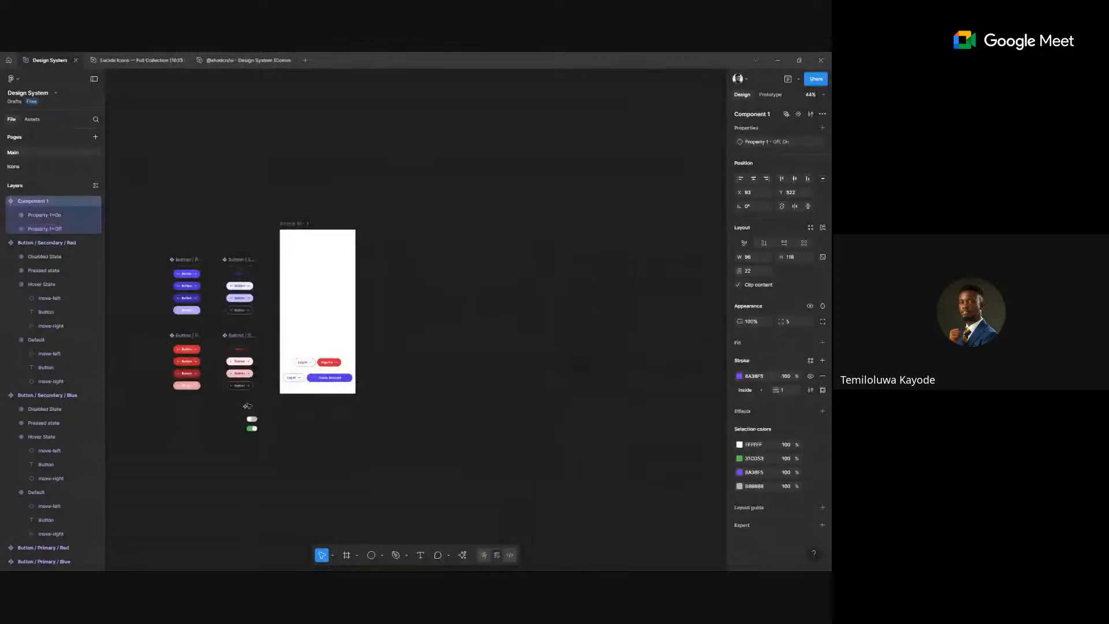
- Rename the toggle component set as Toggle
scroll(247, 406, up, 3)
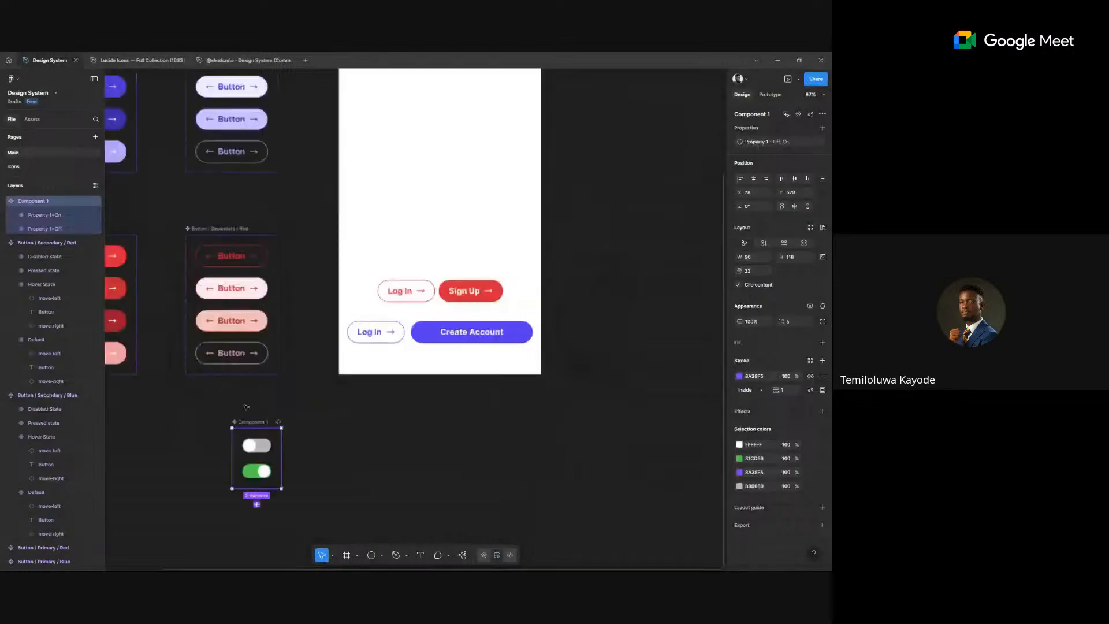
double_click(256, 423)
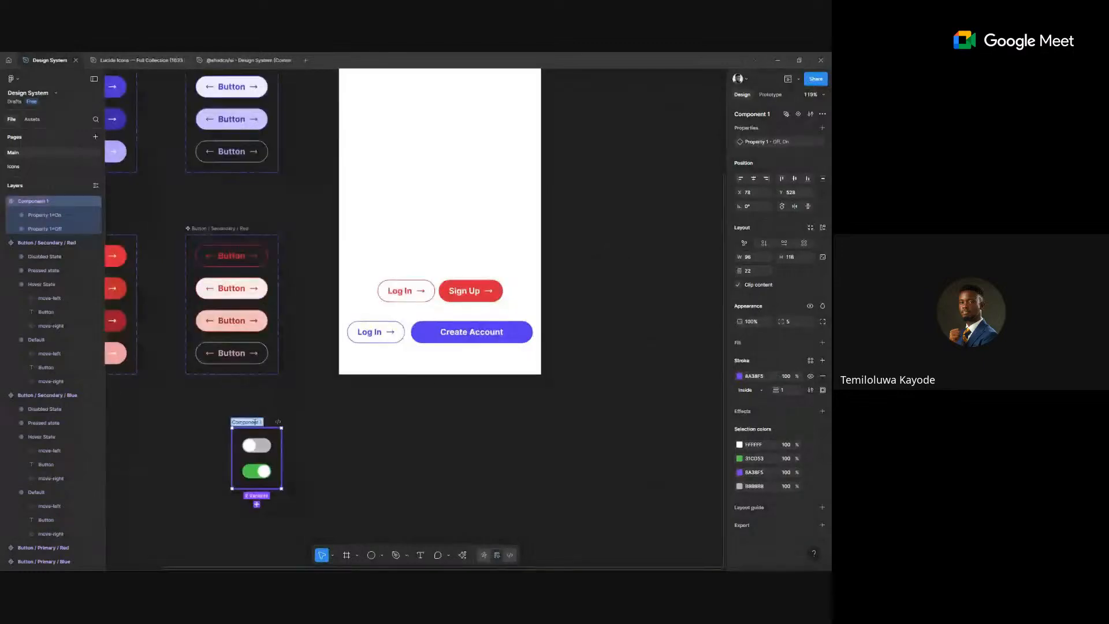
text(Toggl)
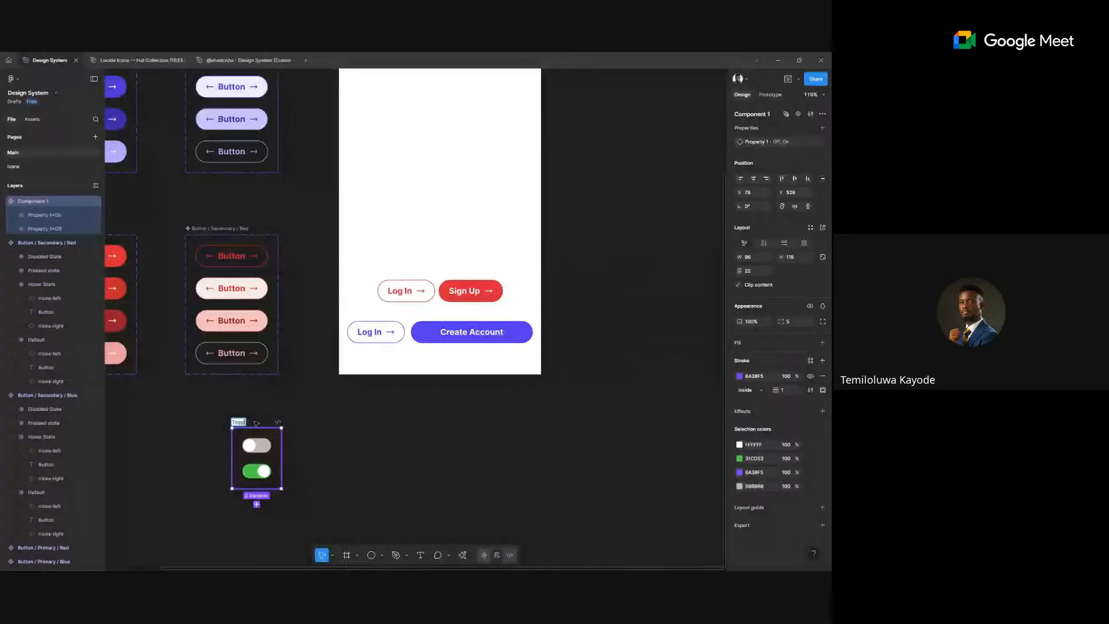
text(e)
click(332, 384)
scroll(333, 384, down, 2)
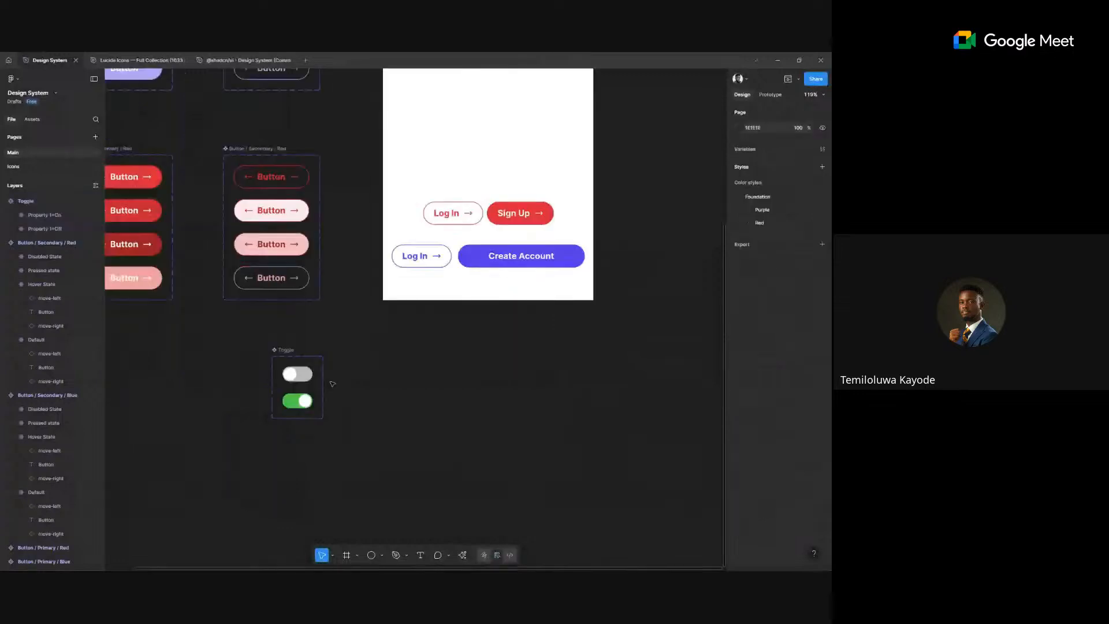
- Search the file's assets for button to look over the existing button components
scroll(326, 382, up, 3)
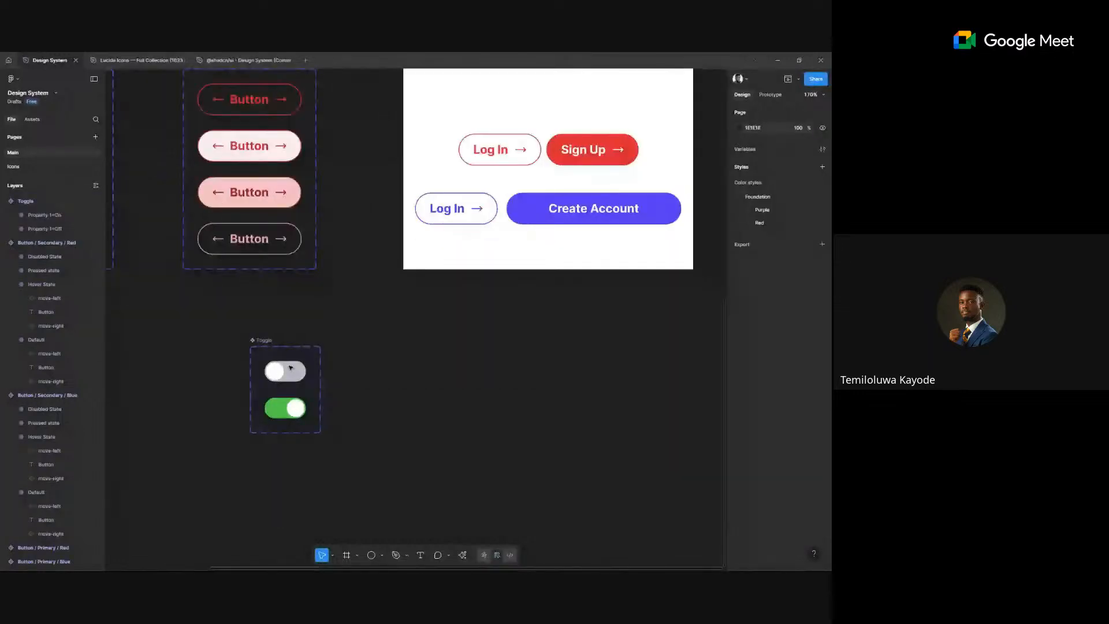
click(32, 120)
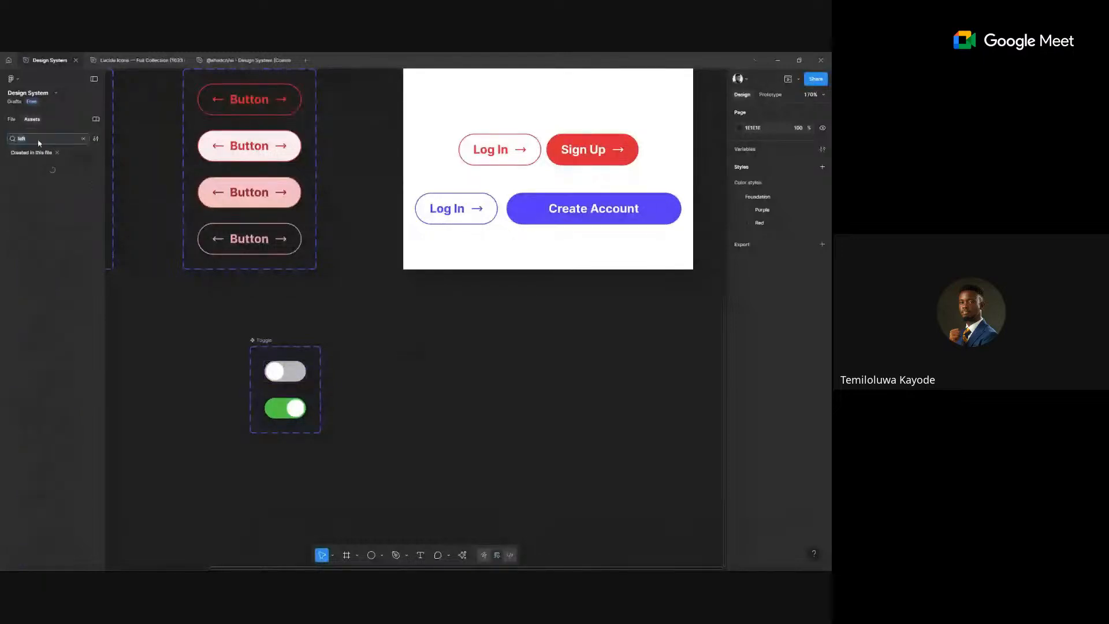
key(BackSpace)
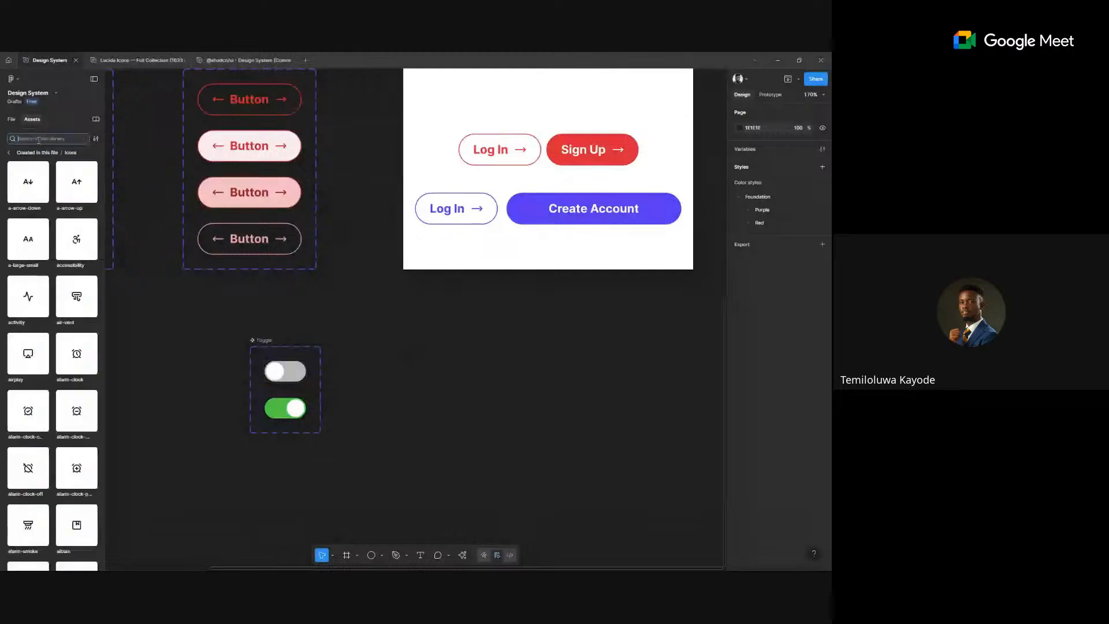
text(butto)
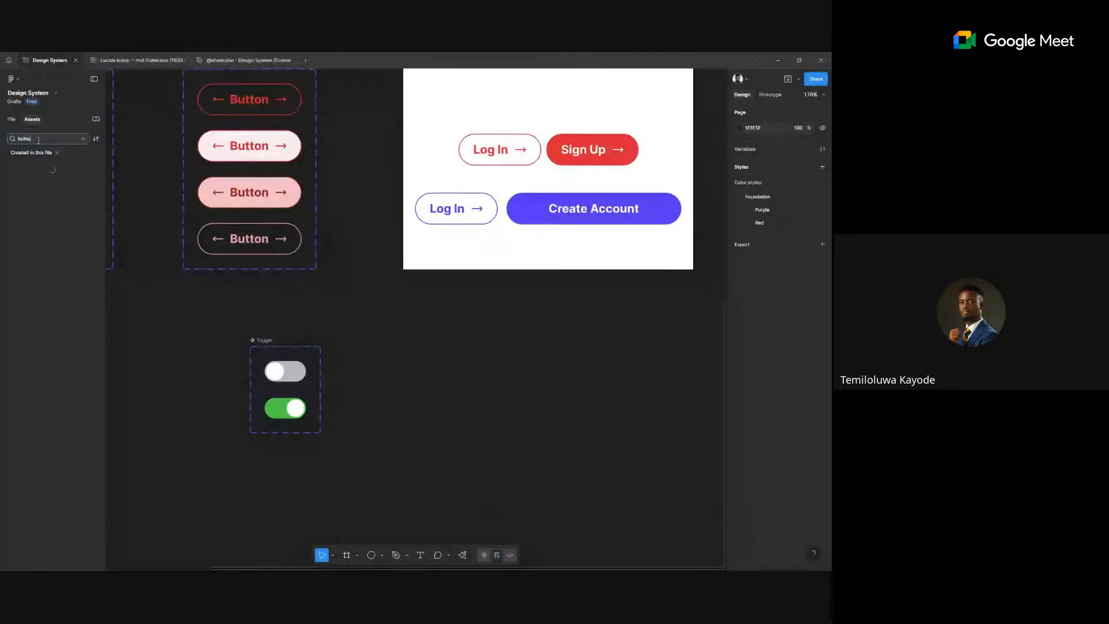
text(n)
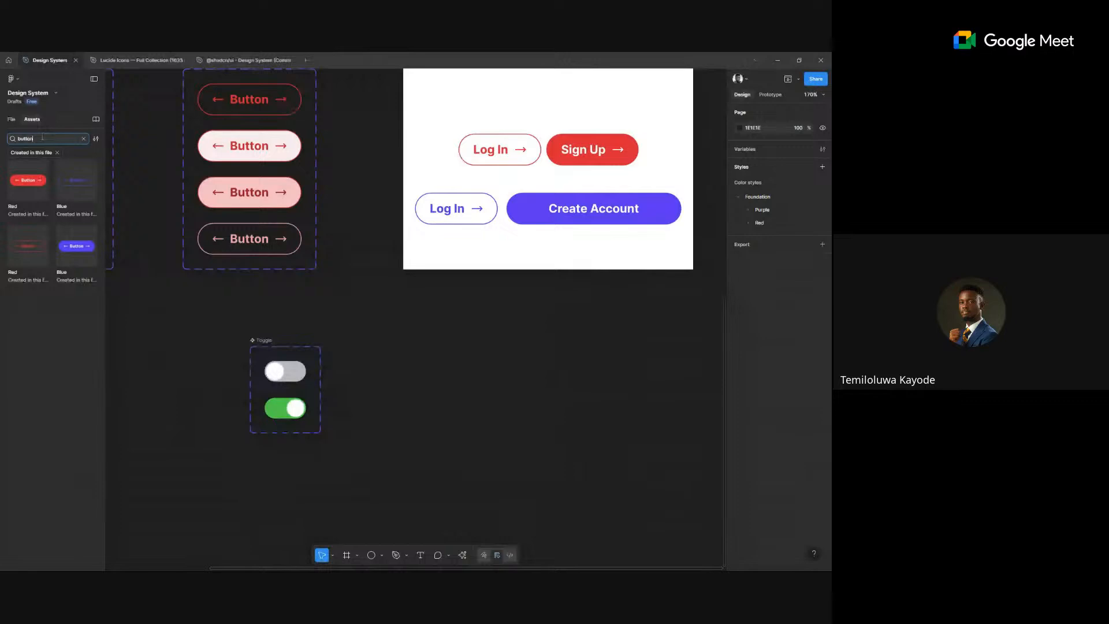
- Search the assets for toggle and place an instance of the Toggle component on the canvas below the iPhone 16 frame
drag(42, 137, 2, 147)
text(t)
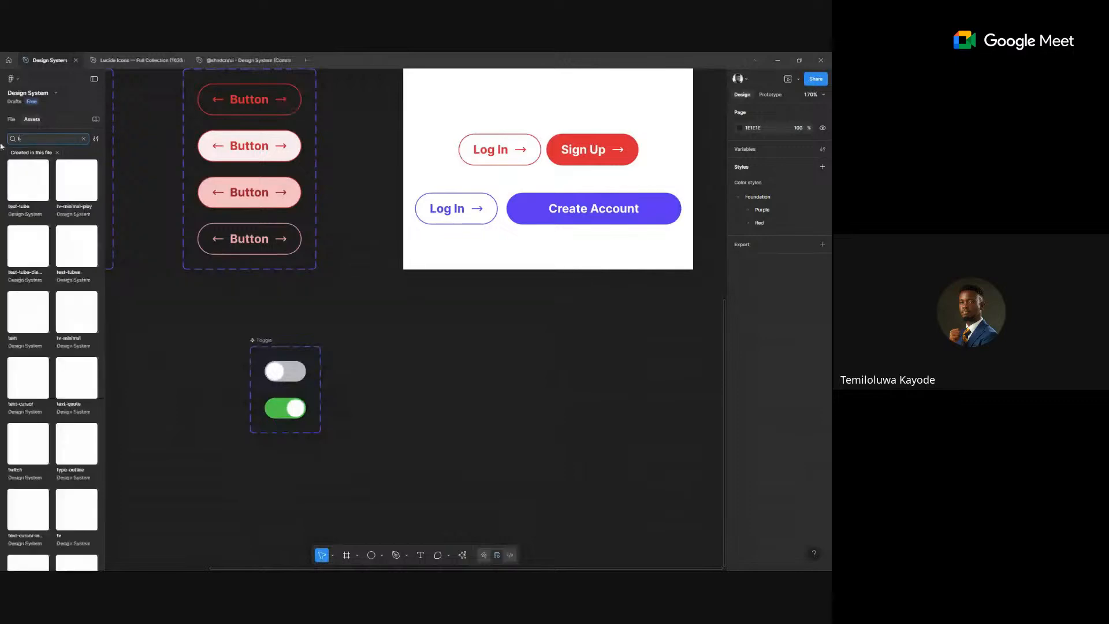
text(oggle)
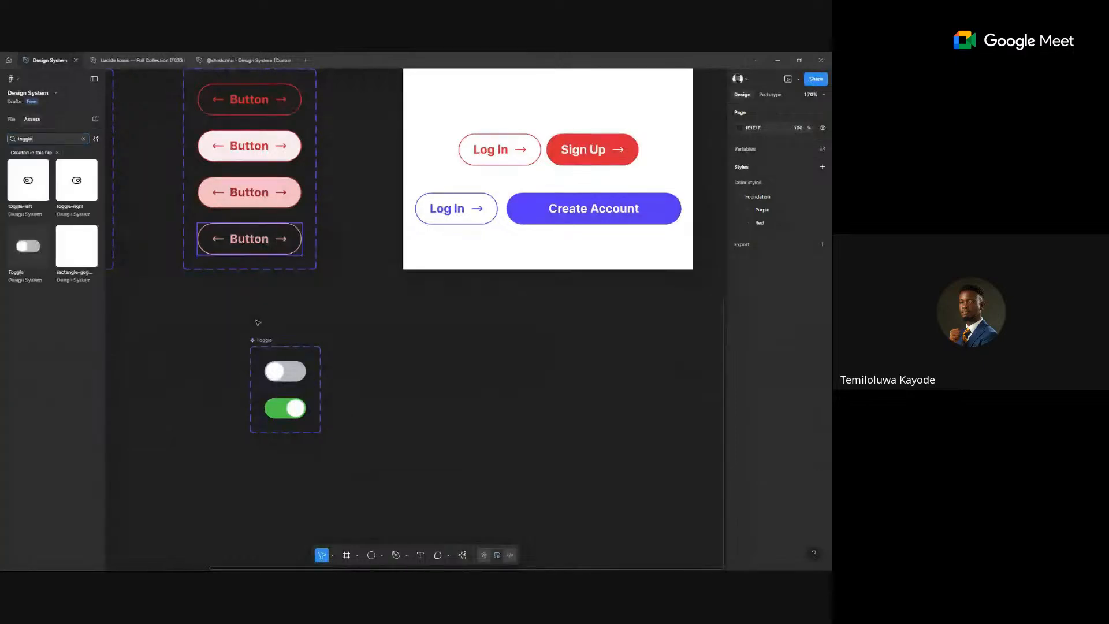
click(28, 262)
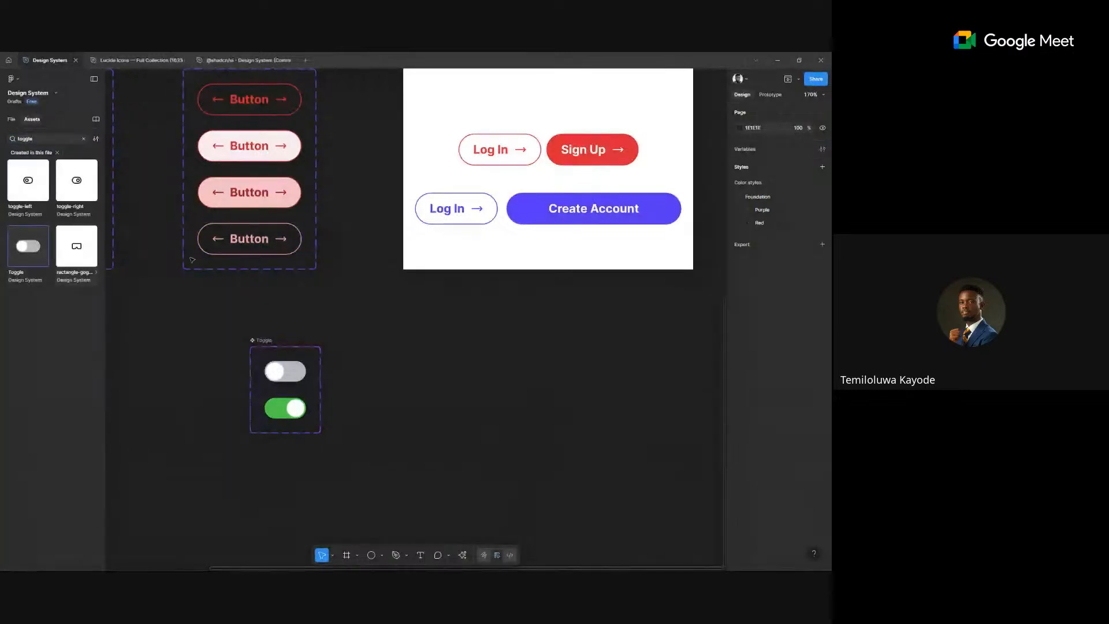
drag(193, 260, 386, 292)
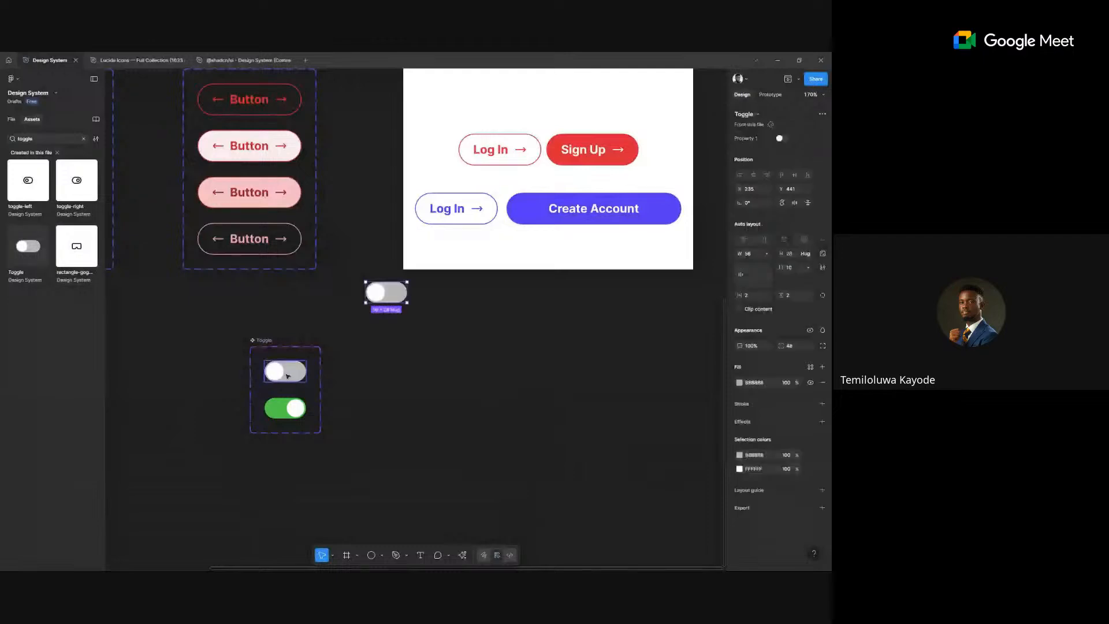
drag(287, 376, 451, 355)
key(Delete)
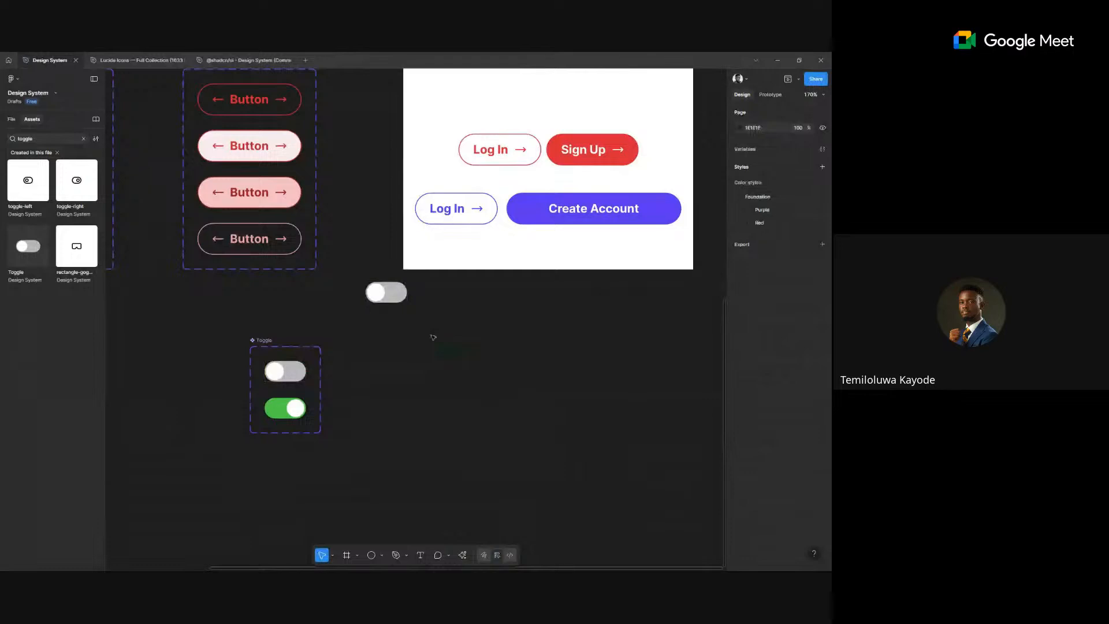
- Move the Toggle instance into the iPhone frame's red Log In and Sign Up row, placing it after the Sign Up button
scroll(535, 357, down, 5)
scroll(536, 358, up, 1)
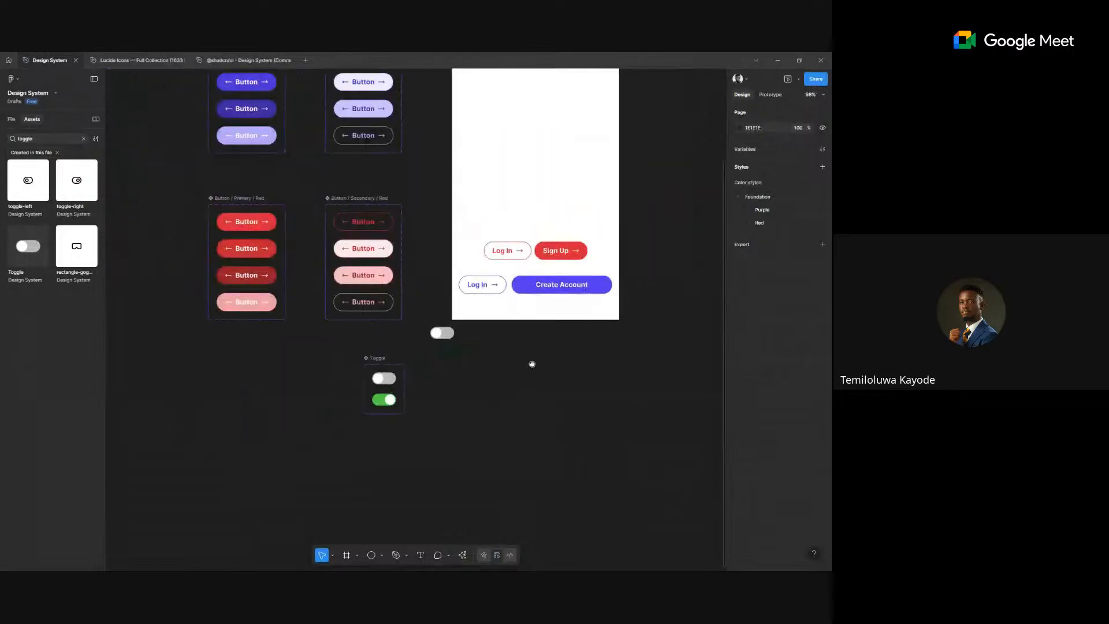
drag(532, 364, 530, 368)
drag(446, 340, 530, 259)
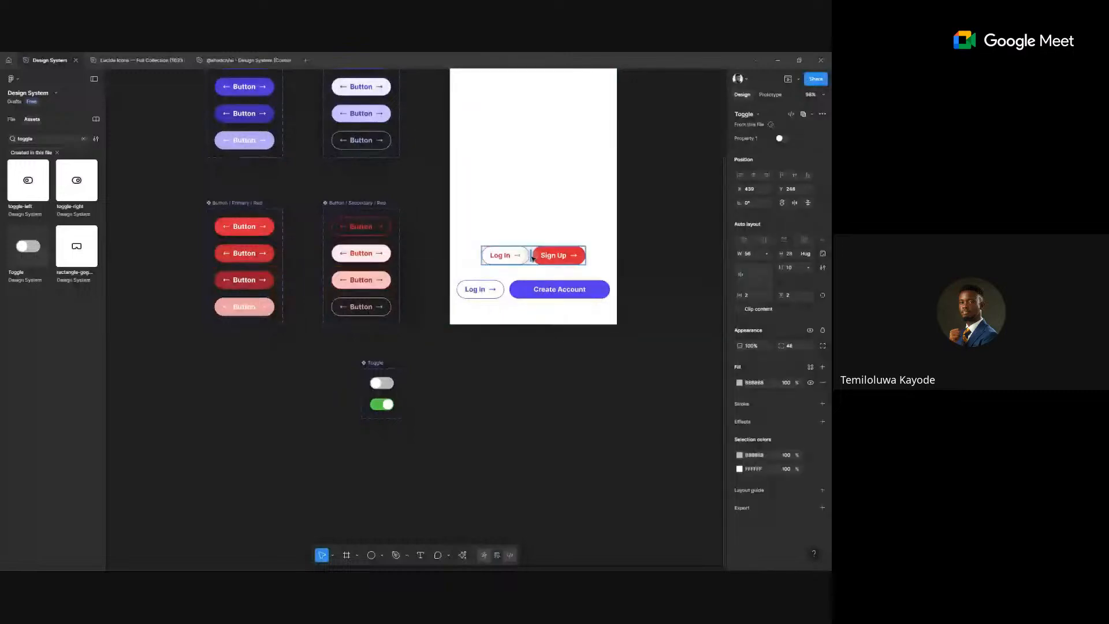
key(Right)
scroll(625, 231, up, 2)
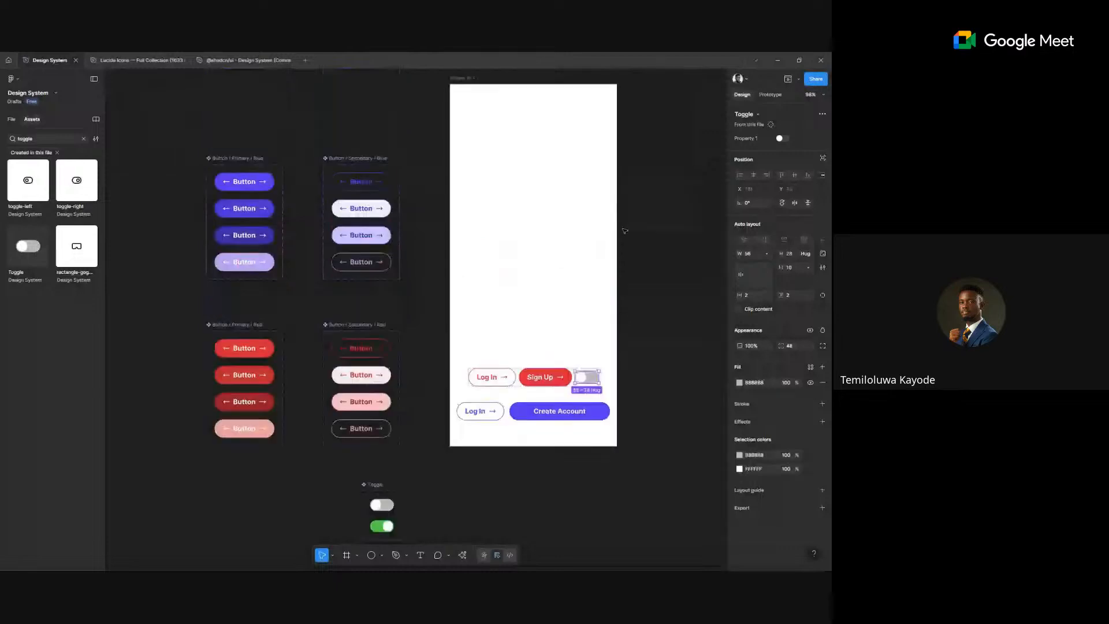
- Open a prototype preview of the iPhone 16 frame and move the preview window so the frame's toggle stays uncovered
scroll(624, 231, up, 1)
click(436, 152)
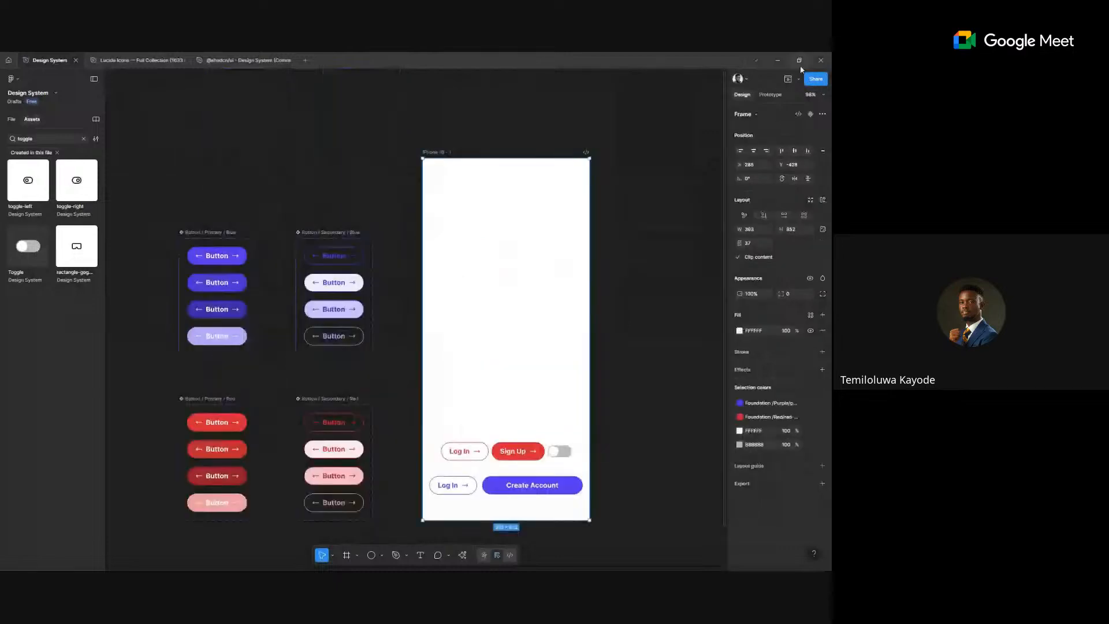
key(shift+space)
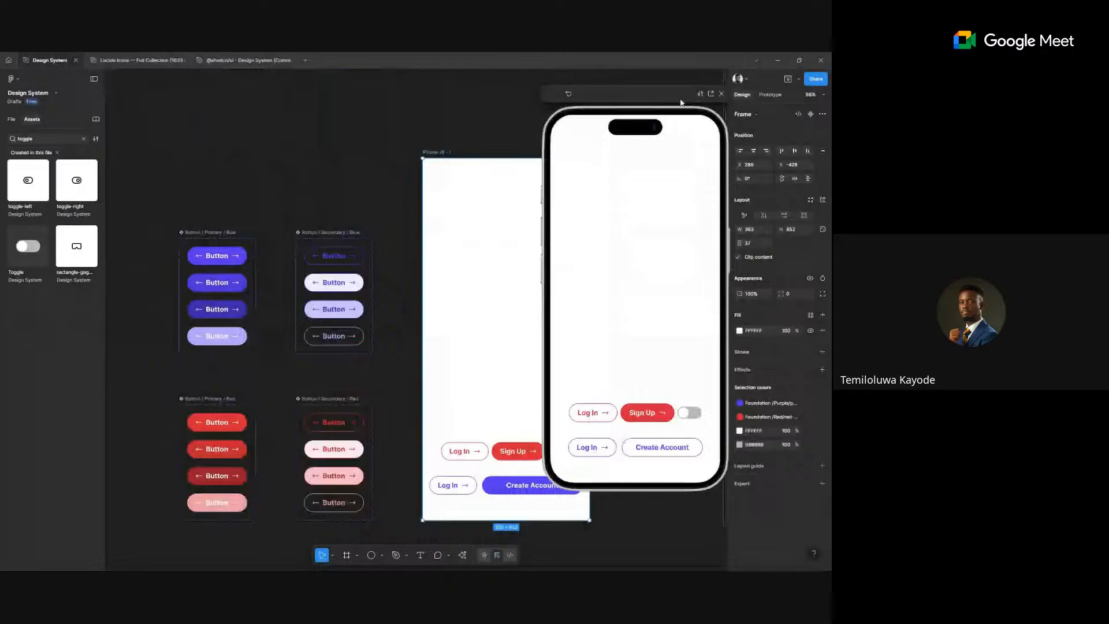
drag(680, 102, 399, 97)
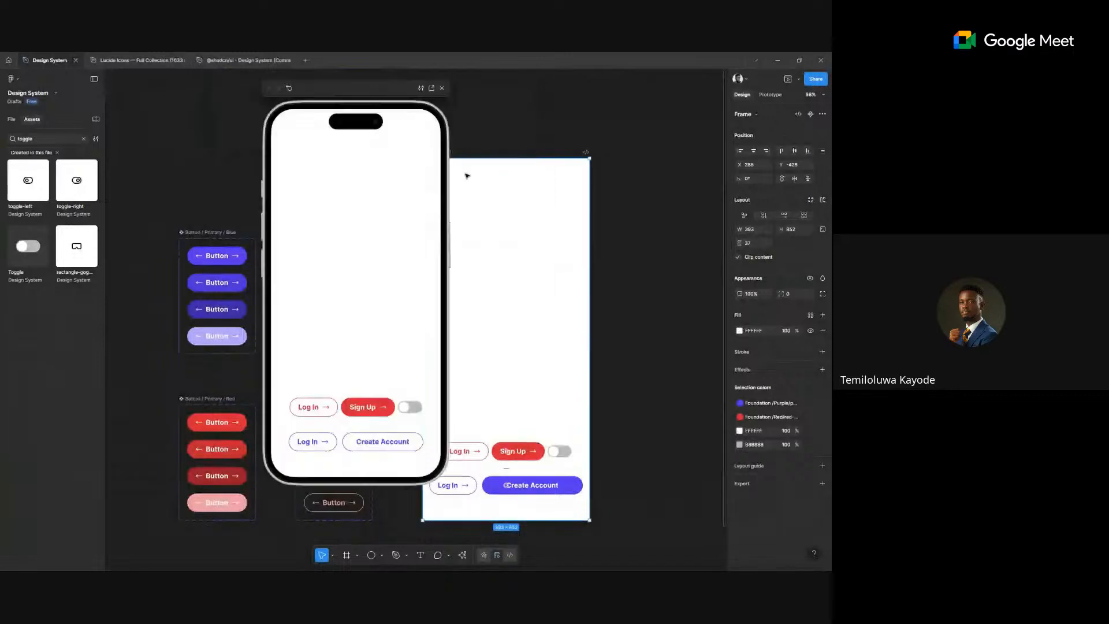
- Test the toggle's interaction in the preview by switching it on and off several times, and close the preview
click(413, 408)
click(413, 408)
click(414, 408)
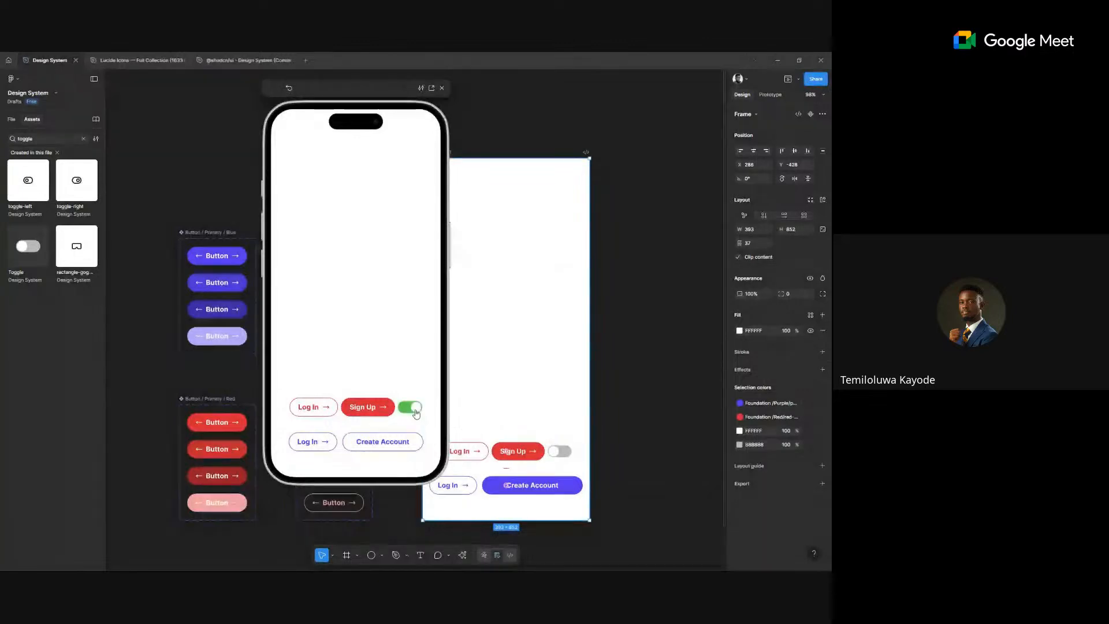
click(414, 408)
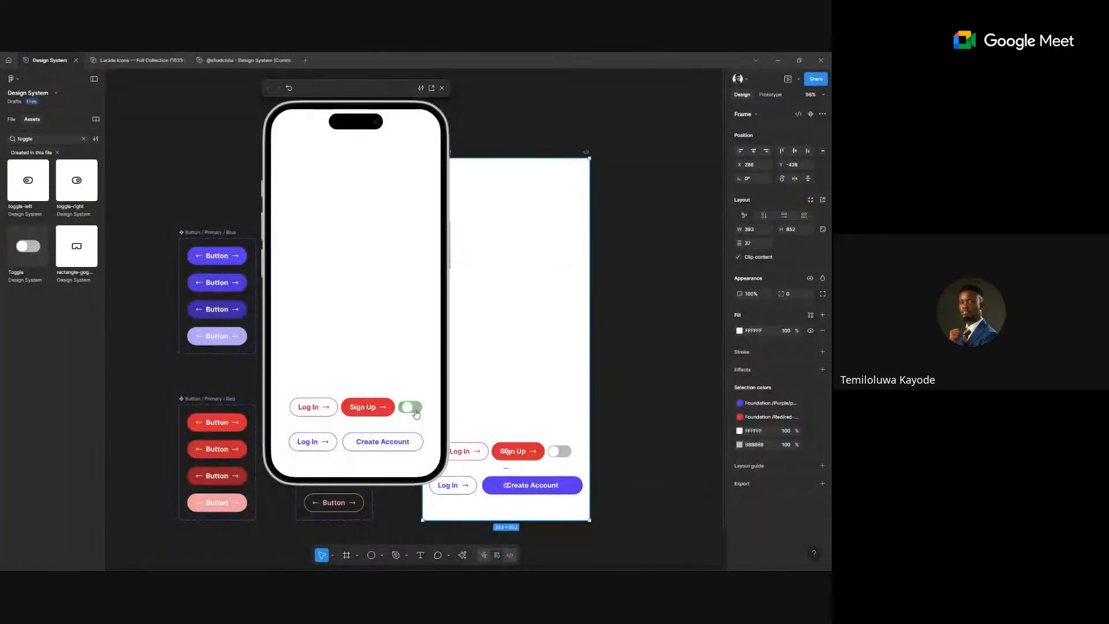
click(415, 411)
click(415, 411)
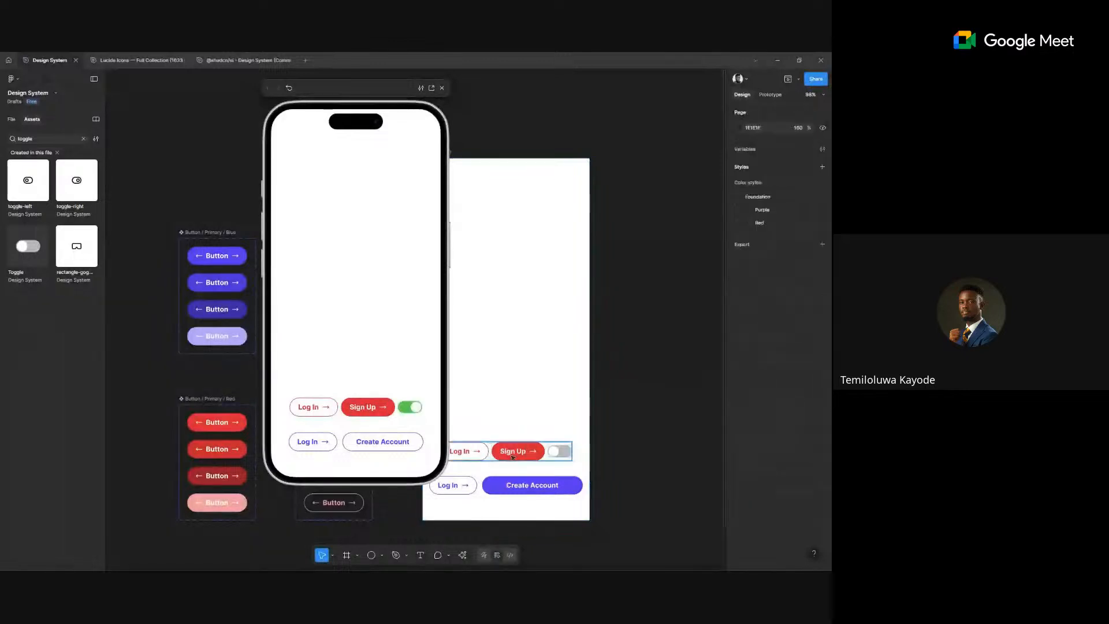
double_click(513, 454)
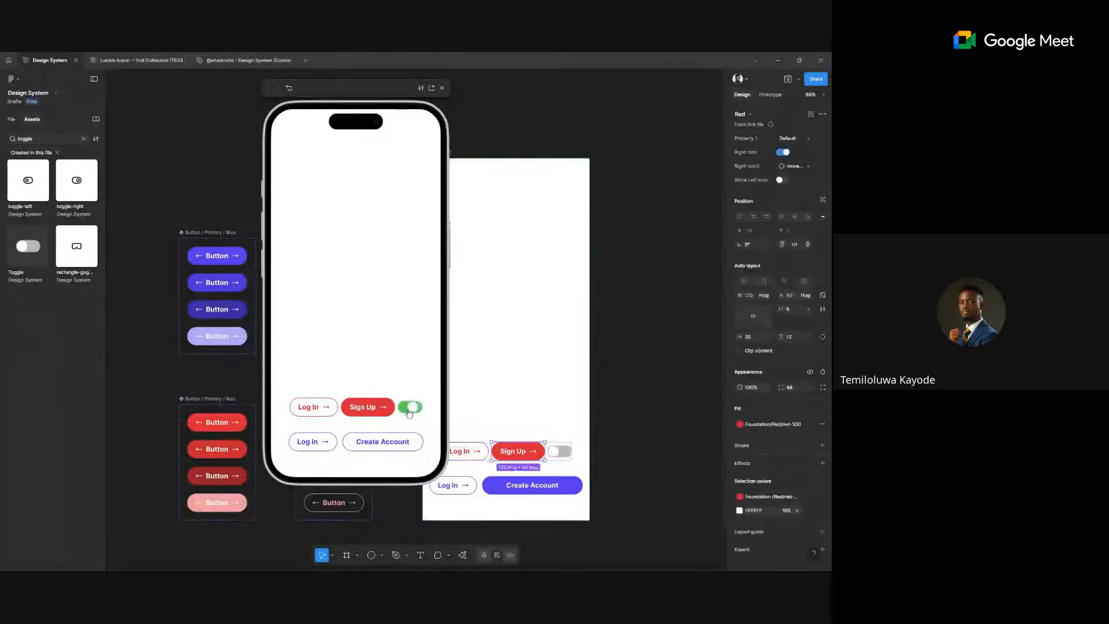
click(409, 413)
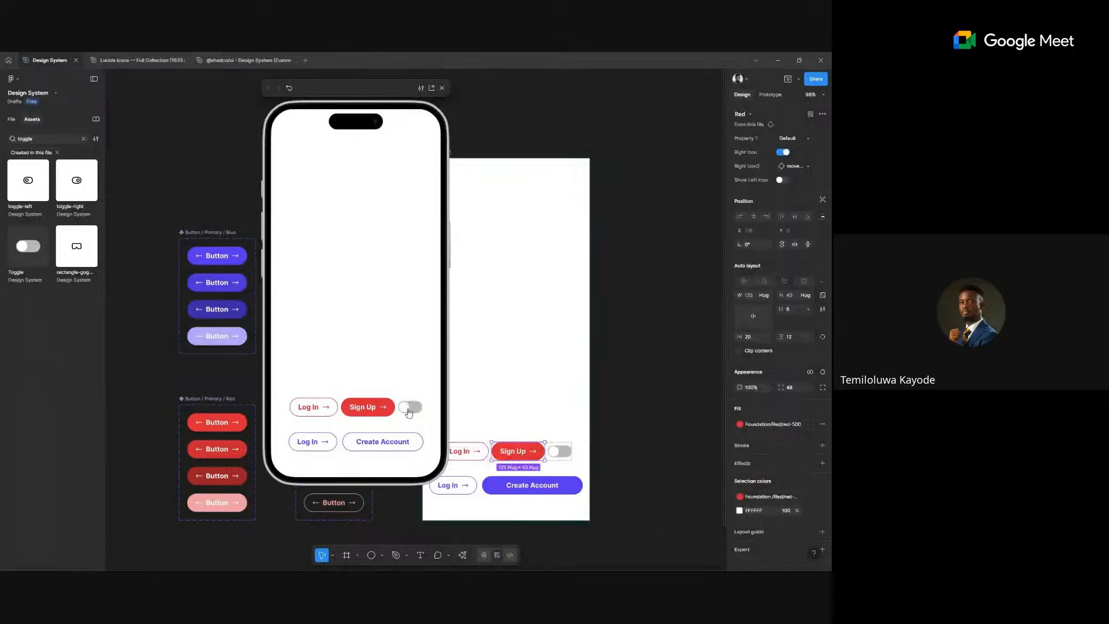
click(409, 412)
click(409, 413)
click(415, 409)
drag(575, 321, 623, 232)
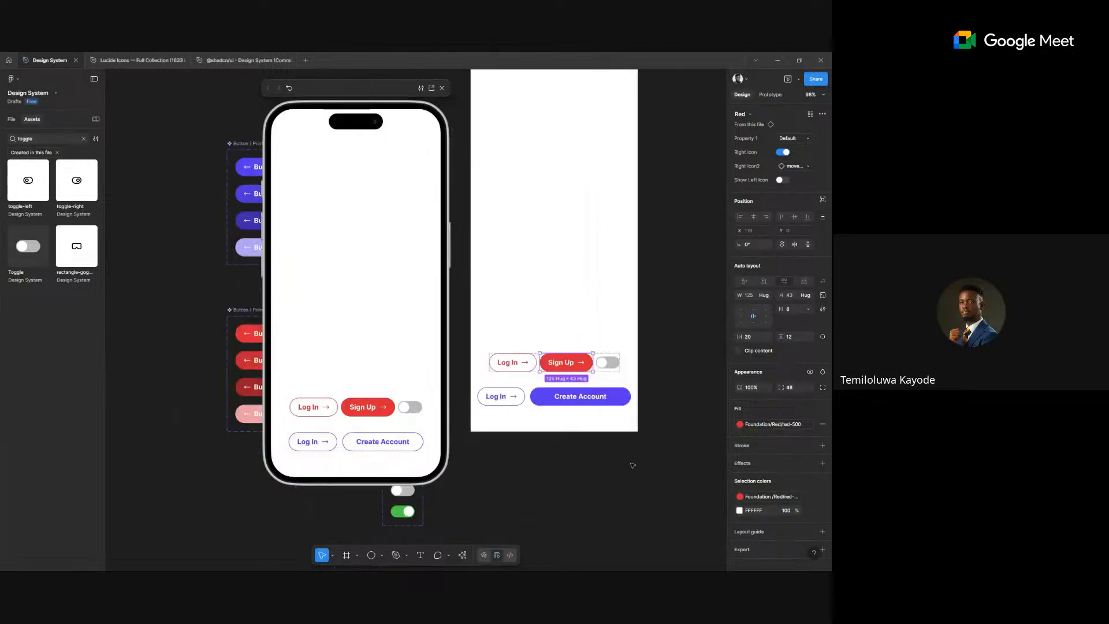
click(443, 89)
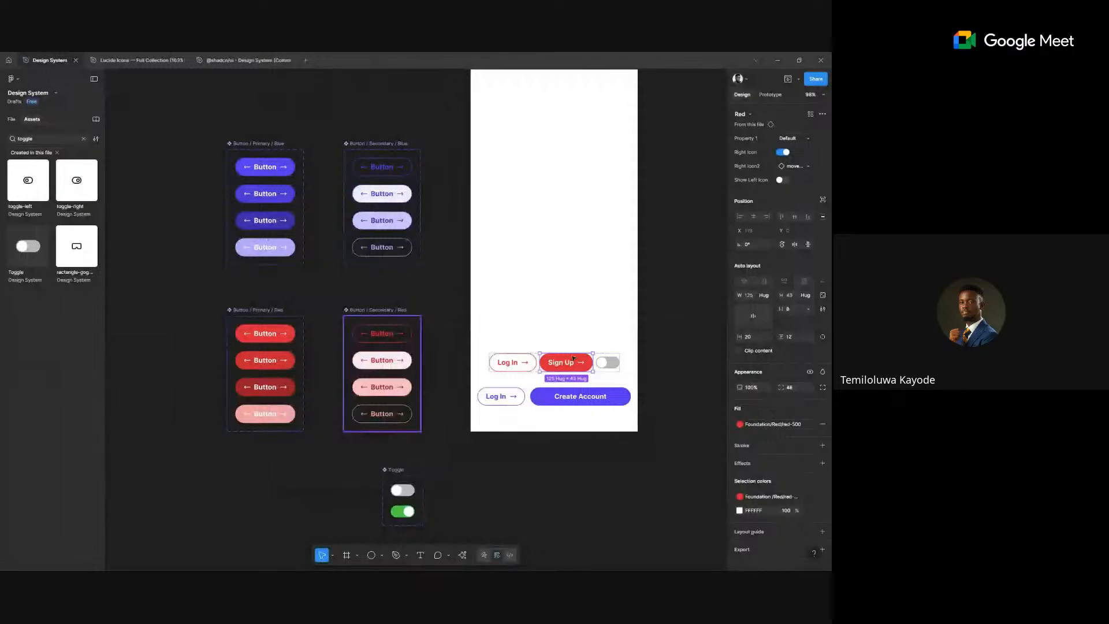
- Try moving the red Log In button after Sign Up in its row, and return it to first place
click(509, 364)
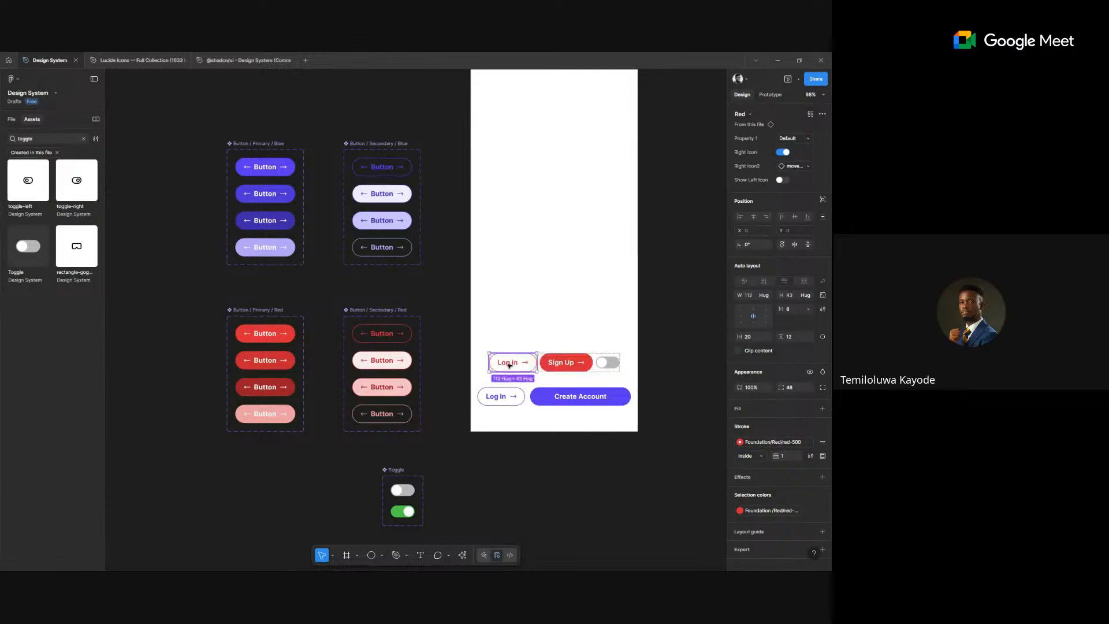
key(Right)
key(Left)
key(Right)
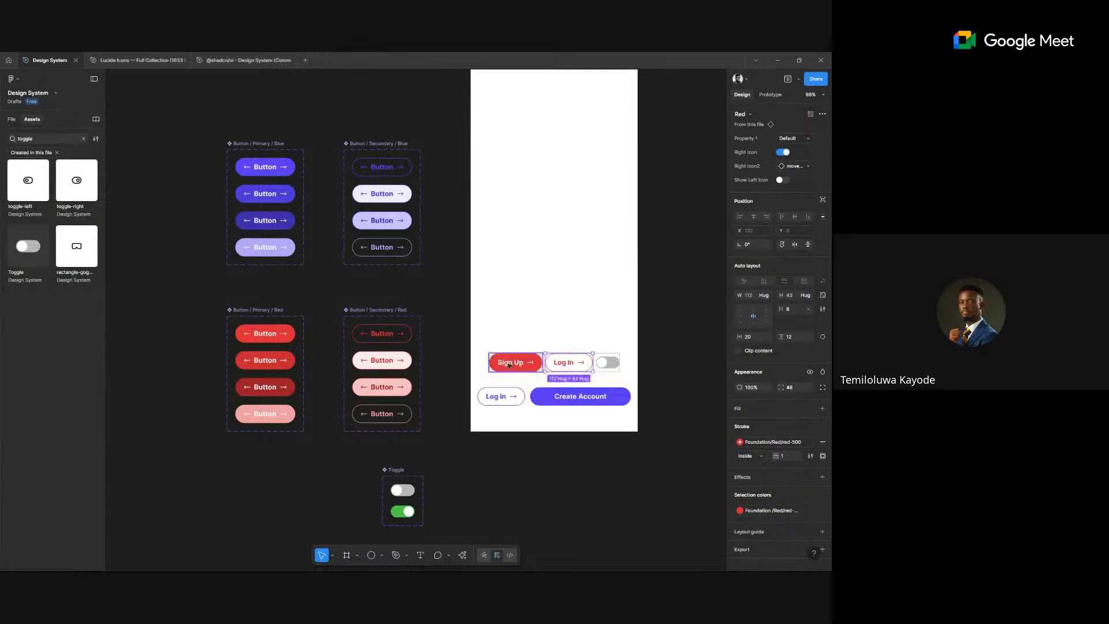
key(Left)
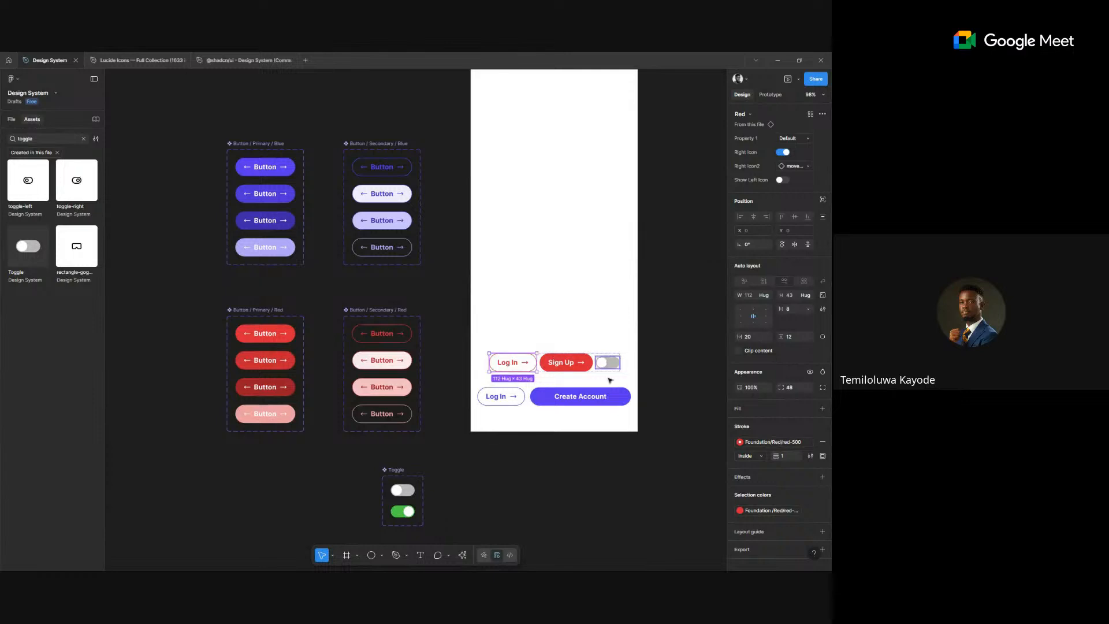
- Select the purple Log In button in the row with Create Account
click(485, 403)
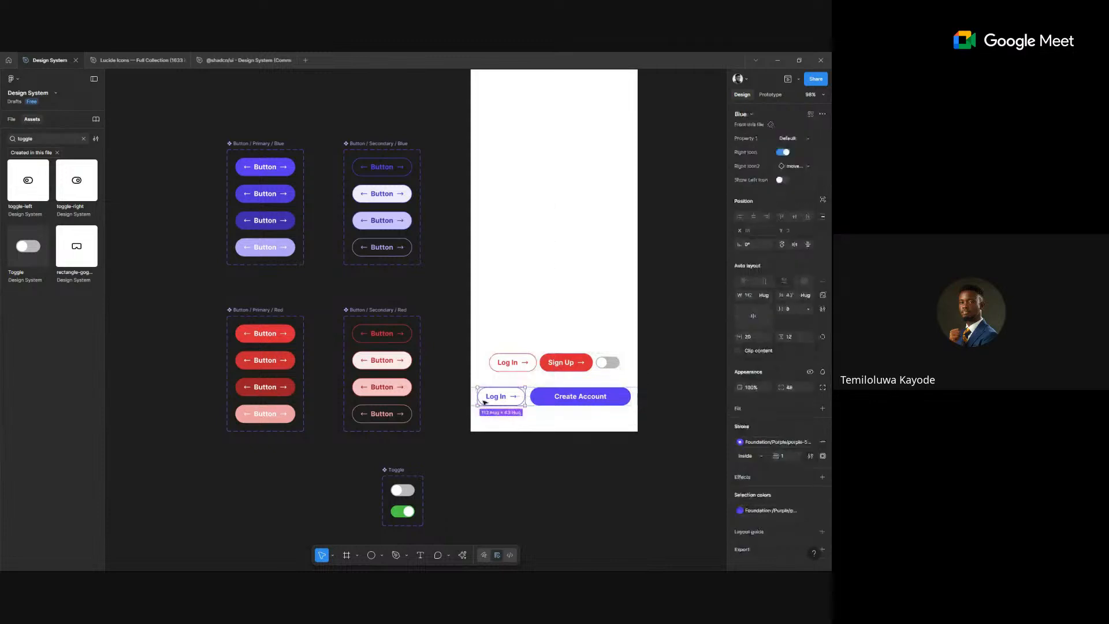